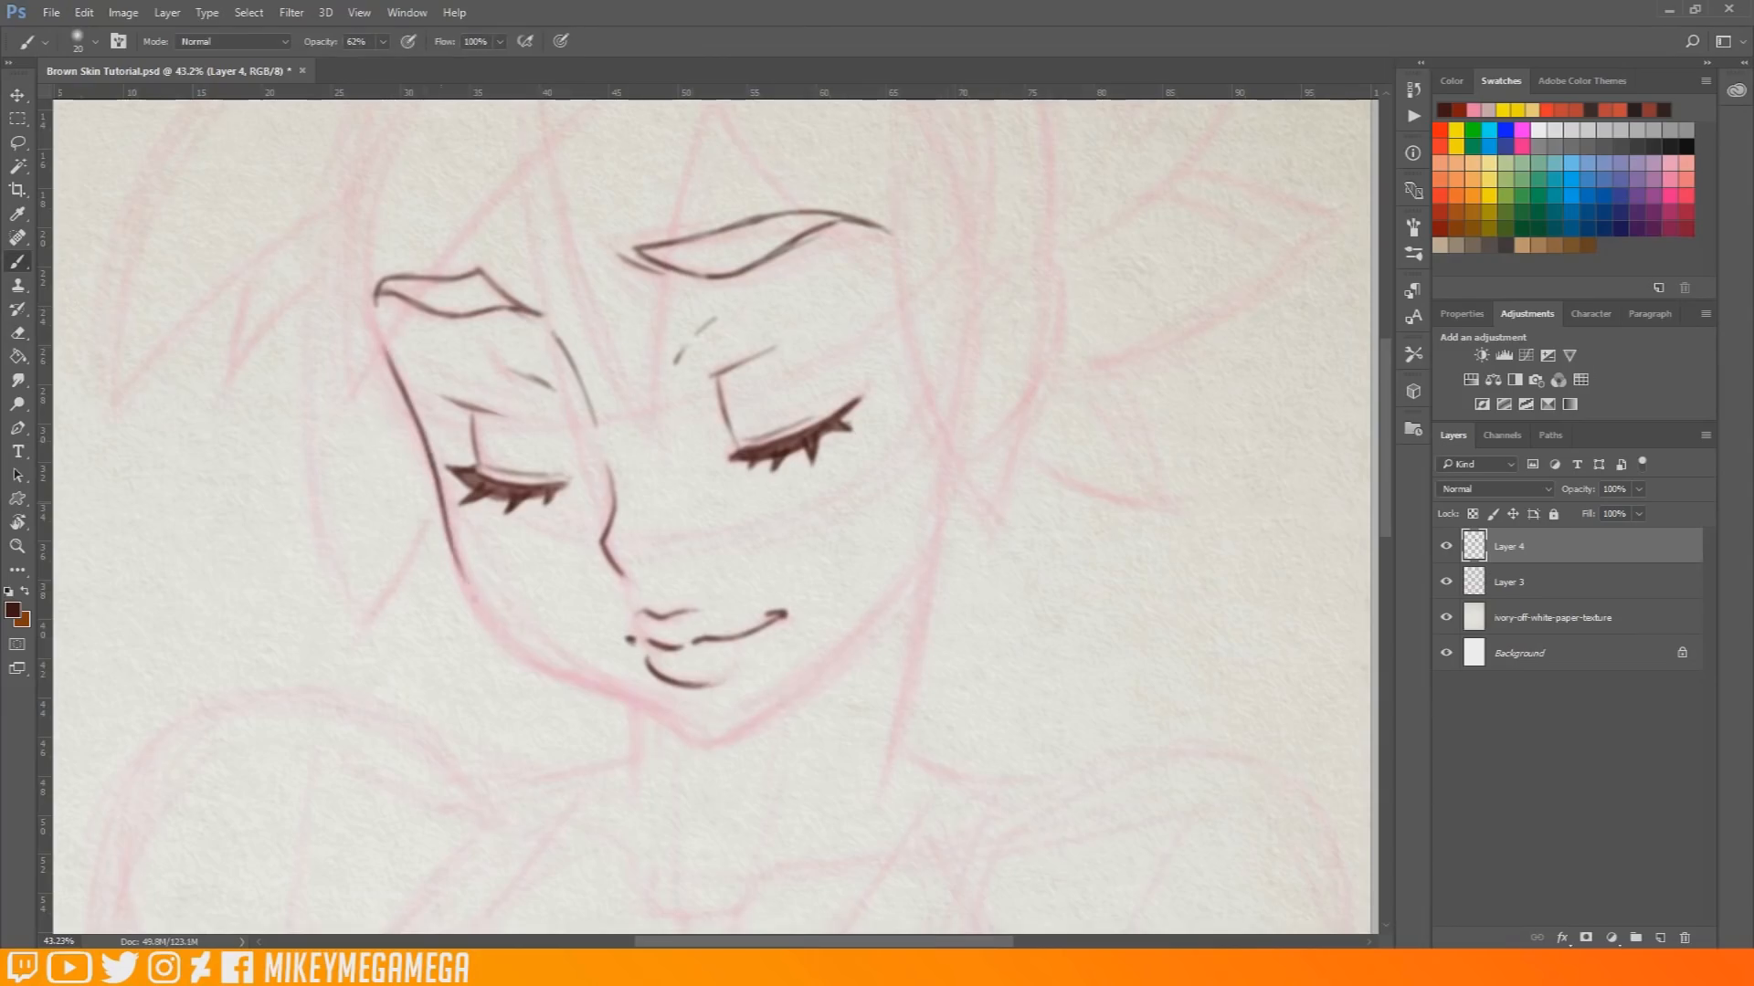
# Step: Create a new layer and ink the bangs and side hair strands around the face over the pink sketch
pyautogui.hotkey('ctrl', 'shift', 'alt', 'n')
pyautogui.scroll(3, 639, 411)
pyautogui.moveTo(535, 204); pyautogui.dragTo(554, 537)
pyautogui.moveTo(563, 384); pyautogui.dragTo(650, 577)
pyautogui.moveTo(714, 242); pyautogui.dragTo(650, 576)
pyautogui.moveTo(368, 545); pyautogui.dragTo(540, 636)
pyautogui.moveTo(427, 518); pyautogui.dragTo(290, 658)
pyautogui.moveTo(492, 235); pyautogui.dragTo(290, 657)
pyautogui.moveTo(884, 363); pyautogui.dragTo(1140, 566)
pyautogui.moveTo(1099, 447); pyautogui.dragTo(999, 231)
pyautogui.moveTo(380, 334); pyautogui.dragTo(429, 681)
pyautogui.hotkey('ctrl', 'shift', 'h')
pyautogui.moveTo(399, 302)
pyautogui.mouseDown()
pyautogui.moveTo(416, 719)
pyautogui.moveTo(293, 573)
pyautogui.mouseUp()
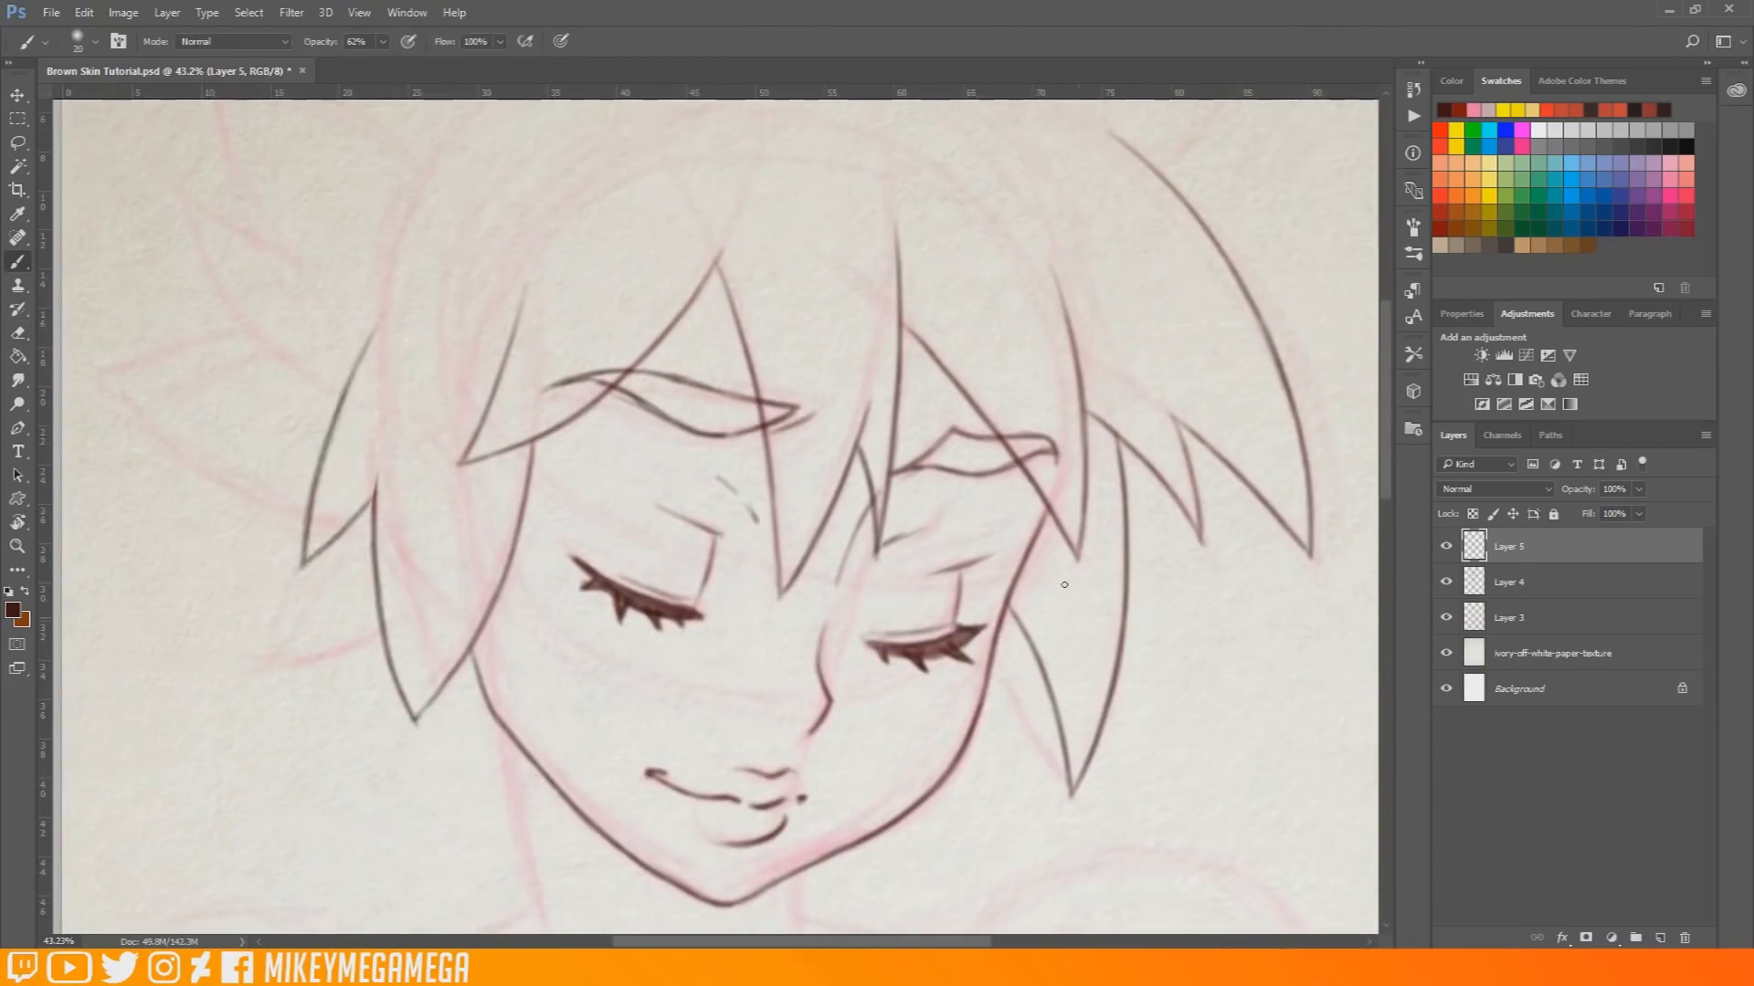
# Step: Ink the outer hair contour over the crown of the head, following the sketch
pyautogui.press('r')
pyautogui.moveTo(939, 849); pyautogui.dragTo(1115, 639)
pyautogui.moveTo(452, 726); pyautogui.dragTo(393, 330)
pyautogui.moveTo(1115, 720); pyautogui.dragTo(274, 520)
pyautogui.scroll(-2, 715, 517)
pyautogui.hotkey('ctrl', 'shift', 'h')
# Step: Ink the spiky ponytail strands behind the head
pyautogui.moveTo(1386, 564); pyautogui.dragTo(1383, 444)
pyautogui.moveTo(914, 457); pyautogui.dragTo(823, 376)
pyautogui.moveTo(944, 287); pyautogui.dragTo(1170, 217)
pyautogui.moveTo(1170, 217); pyautogui.dragTo(1011, 453)
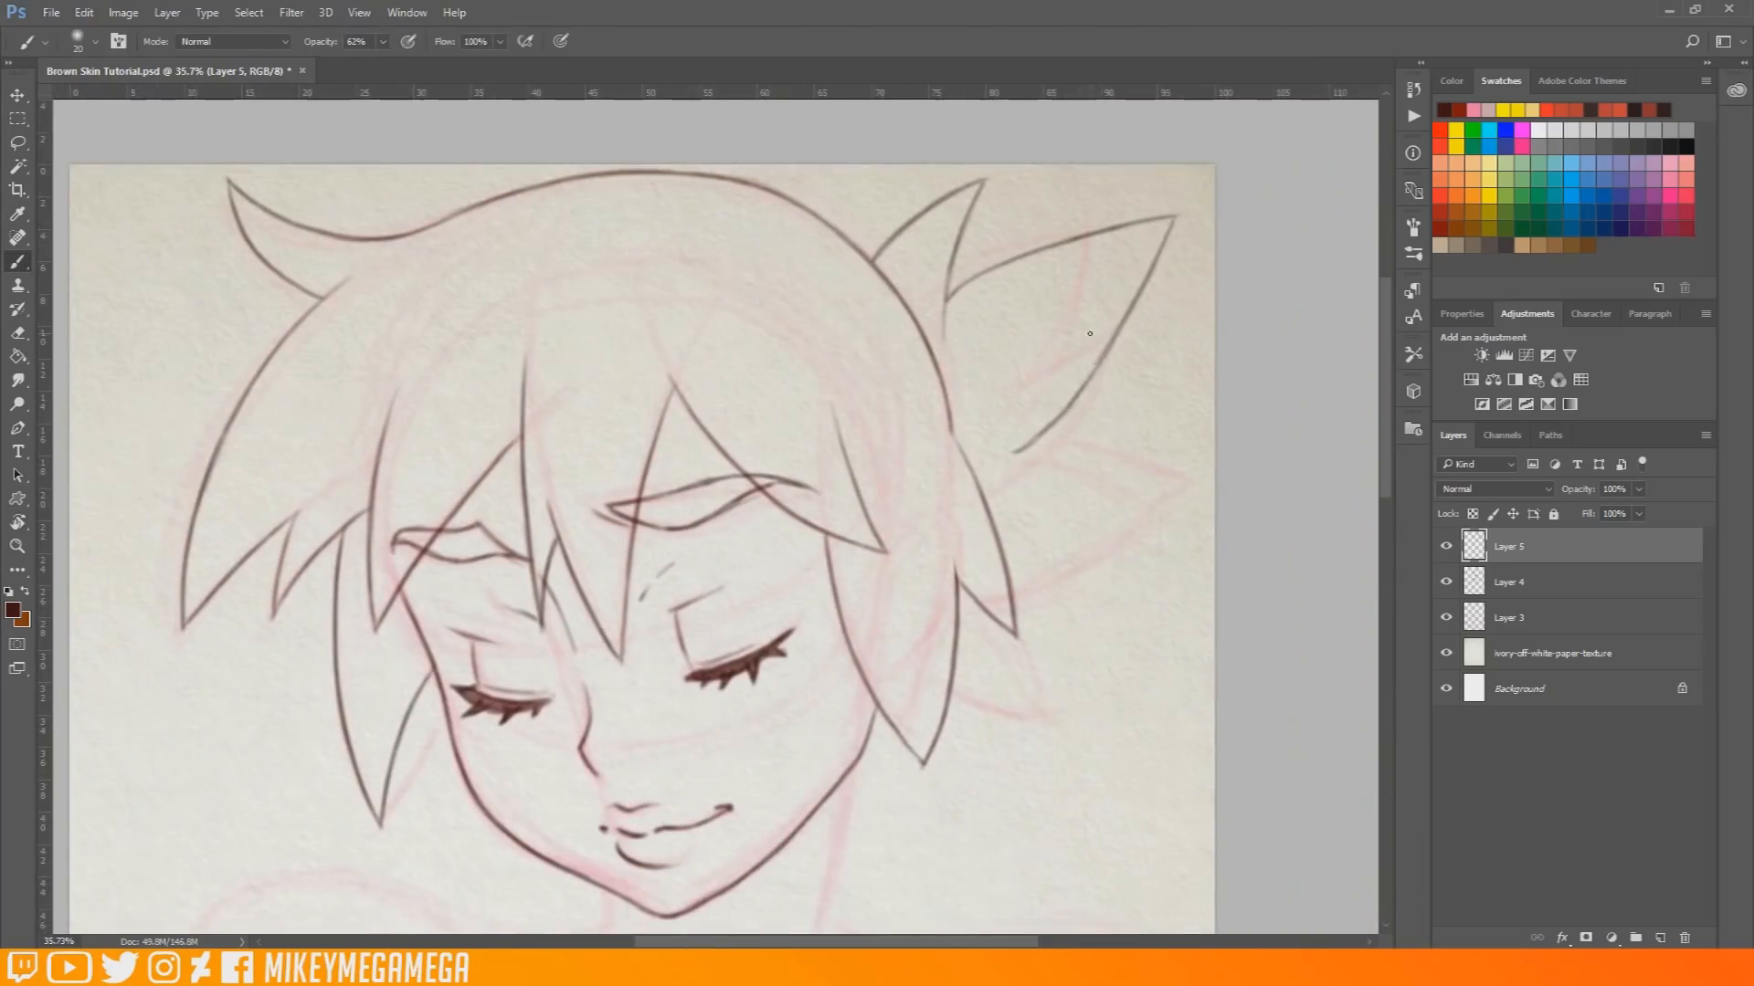
pyautogui.moveTo(1137, 380); pyautogui.dragTo(1018, 515)
pyautogui.press('r')
pyautogui.moveTo(1005, 365); pyautogui.dragTo(1019, 636)
pyautogui.moveTo(945, 730); pyautogui.dragTo(790, 633)
# Step: Return to the hair line layer and ink the neck and the top's shoulder strap line beside it
pyautogui.hotkey('ctrl', '0')
pyautogui.click(1553, 617)
pyautogui.click(1553, 547)
pyautogui.press('b')
pyautogui.scroll(4, 700, 643)
pyautogui.moveTo(704, 896)
pyautogui.mouseDown()
pyautogui.moveTo(673, 830)
pyautogui.moveTo(861, 442)
pyautogui.mouseUp()
pyautogui.scroll(4, 866, 914)
pyautogui.moveTo(813, 650); pyautogui.dragTo(883, 252)
# Step: Ink the halter top's straps and cups over the chest, erasing overlapping line ends
pyautogui.moveTo(457, 879); pyautogui.dragTo(622, 209)
pyautogui.moveTo(232, 729)
pyautogui.mouseDown()
pyautogui.moveTo(434, 884)
pyautogui.moveTo(575, 225)
pyautogui.mouseUp()
pyautogui.moveTo(359, 626); pyautogui.dragTo(486, 783)
pyautogui.press('e')
pyautogui.moveTo(496, 758)
pyautogui.mouseDown()
pyautogui.moveTo(617, 881)
pyautogui.moveTo(624, 585)
pyautogui.mouseUp()
pyautogui.press('b')
pyautogui.press('b')
pyautogui.moveTo(457, 878); pyautogui.dragTo(534, 847)
pyautogui.moveTo(496, 749); pyautogui.dragTo(703, 405)
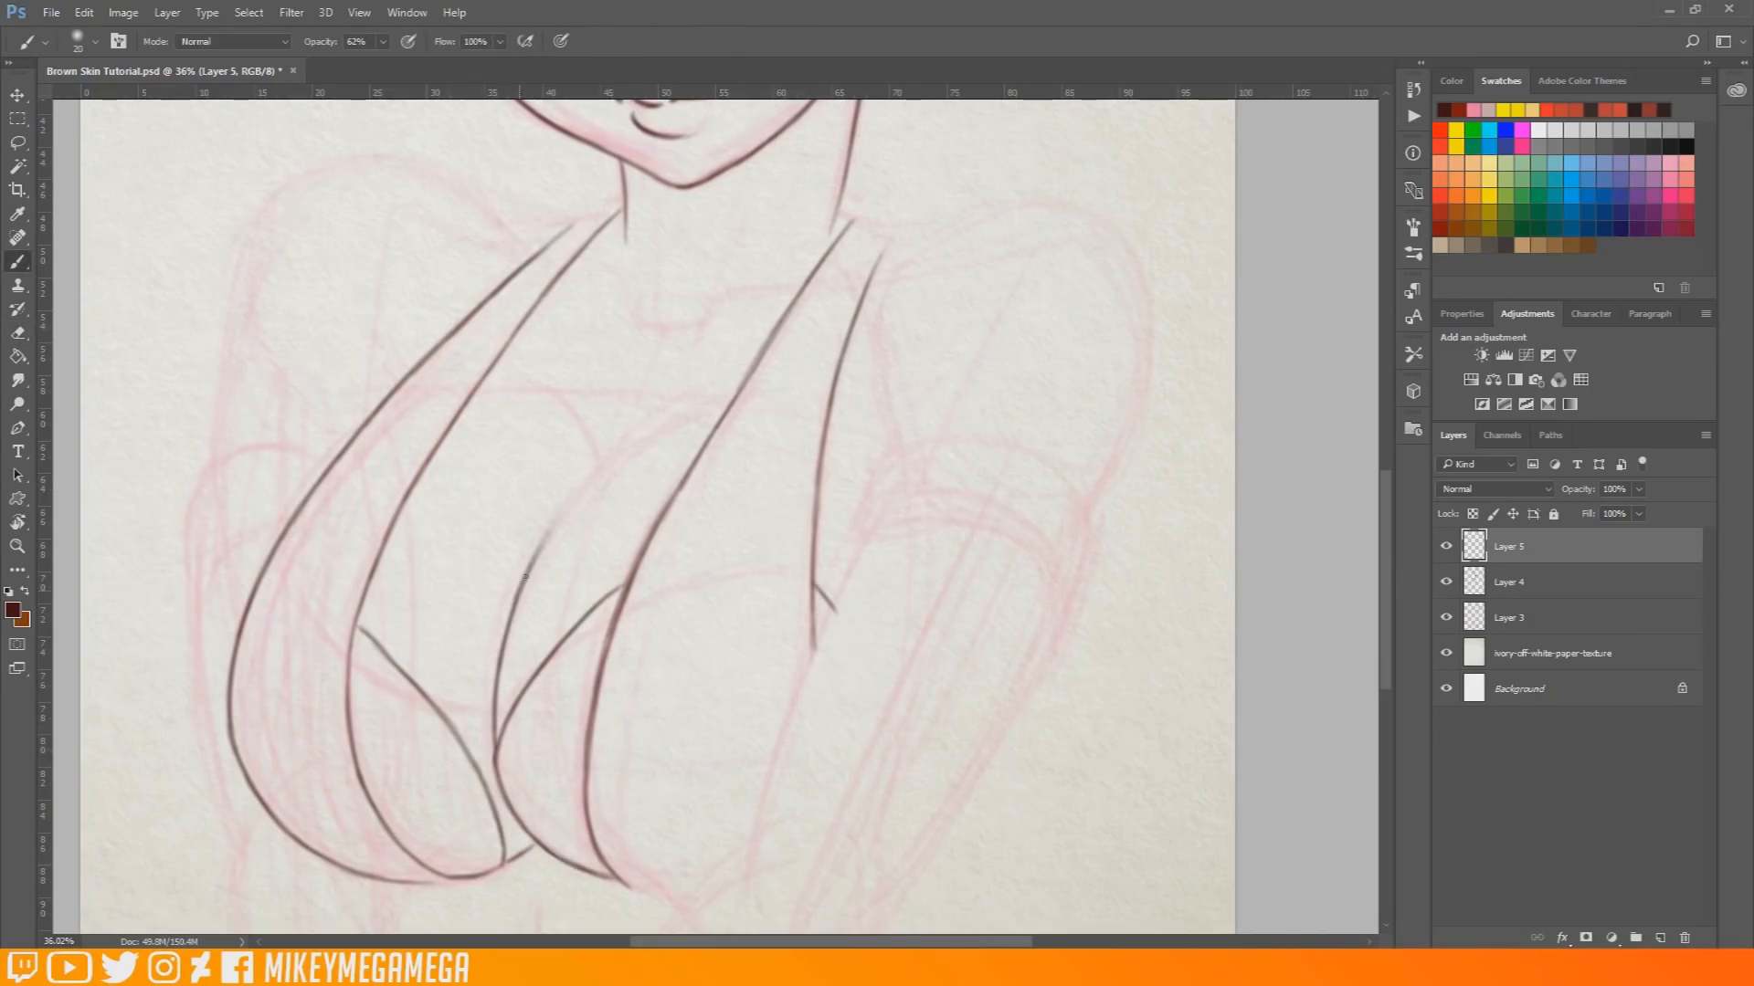
# Step: Erase and redraw the top's inner neckline, and ink the chest and collarbone lines
pyautogui.press('e')
pyautogui.moveTo(359, 626)
pyautogui.mouseDown()
pyautogui.moveTo(502, 839)
pyautogui.moveTo(496, 745)
pyautogui.mouseUp()
pyautogui.press('b')
pyautogui.moveTo(600, 470); pyautogui.dragTo(548, 385)
pyautogui.scroll(4, 480, 330)
pyautogui.moveTo(649, 513); pyautogui.dragTo(690, 522)
pyautogui.moveTo(886, 449); pyautogui.dragTo(1004, 402)
pyautogui.moveTo(573, 461); pyautogui.dragTo(640, 496)
# Step: Ink the shoulder and upper-arm contours and clean up overlapping lines beside the strap
pyautogui.scroll(-3, 775, 306)
pyautogui.press('r')
pyautogui.moveTo(774, 306); pyautogui.dragTo(511, 457)
pyautogui.press('Escape')
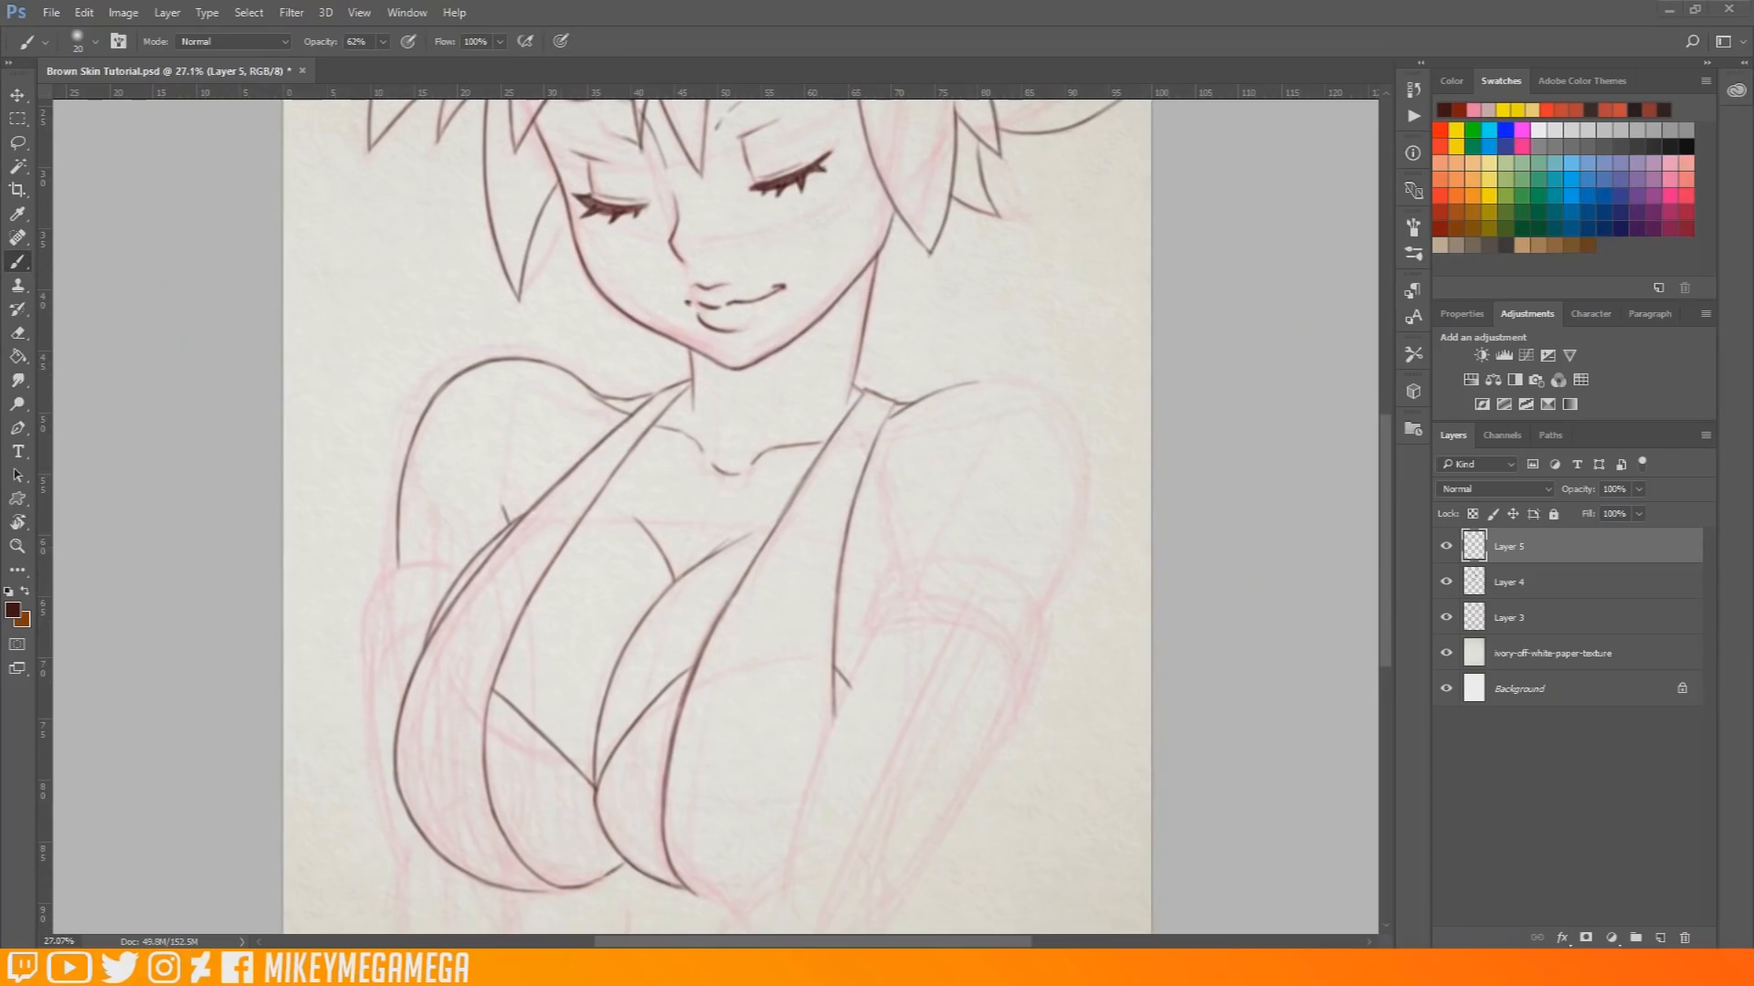
pyautogui.scroll(-3, 715, 517)
pyautogui.scroll(3, 715, 517)
pyautogui.press('e')
pyautogui.moveTo(503, 465); pyautogui.dragTo(553, 573)
pyautogui.press('b')
pyautogui.scroll(-1, 715, 516)
pyautogui.moveTo(825, 267); pyautogui.dragTo(807, 316)
pyautogui.moveTo(851, 562); pyautogui.dragTo(981, 616)
pyautogui.moveTo(460, 498); pyautogui.dragTo(521, 487)
# Step: Ink the armband and the outer shoulder contour, erasing stray line ends
pyautogui.scroll(4, 1175, 572)
pyautogui.press('r')
pyautogui.moveTo(1175, 572); pyautogui.dragTo(740, 316)
pyautogui.press('e')
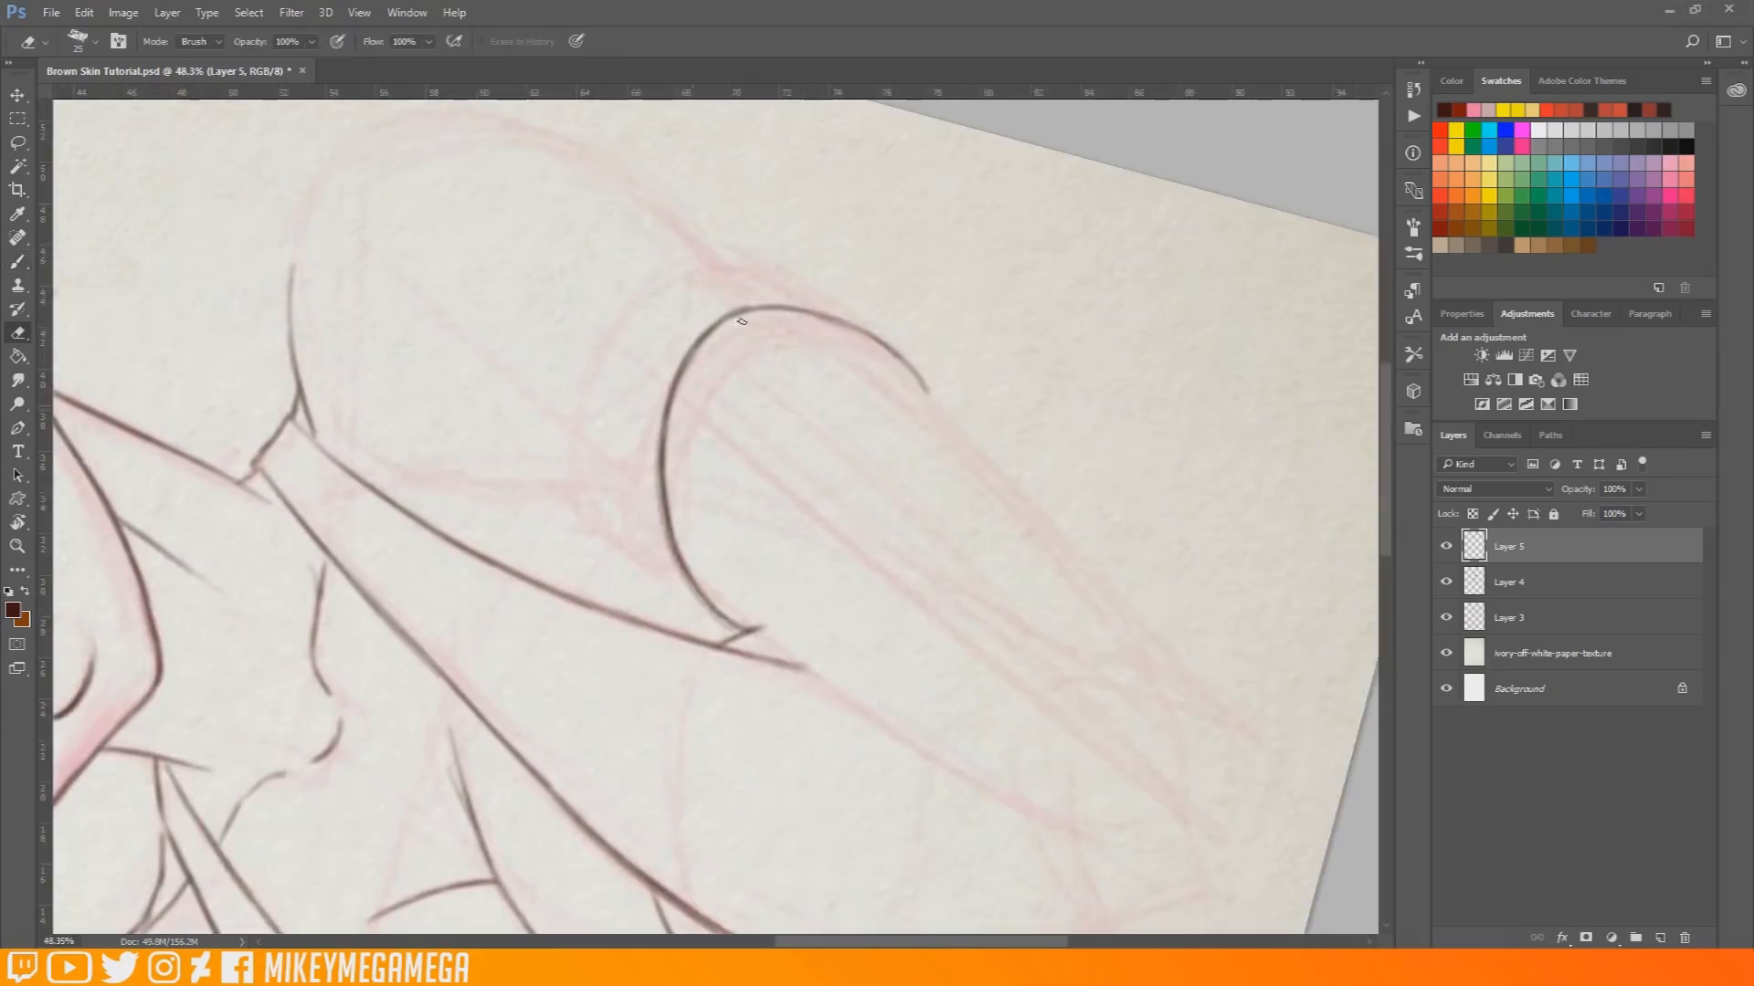
pyautogui.press('Escape')
pyautogui.press('b')
pyautogui.moveTo(781, 519); pyautogui.dragTo(802, 577)
pyautogui.press('F2')
pyautogui.moveTo(411, 366); pyautogui.dragTo(516, 371)
pyautogui.moveTo(454, 316)
pyautogui.mouseDown()
pyautogui.moveTo(375, 640)
pyautogui.moveTo(408, 379)
pyautogui.mouseUp()
pyautogui.scroll(1, 435, 548)
pyautogui.moveTo(380, 566); pyautogui.dragTo(498, 759)
pyautogui.moveTo(435, 678)
pyautogui.mouseDown()
pyautogui.moveTo(607, 937)
pyautogui.moveTo(1038, 517)
pyautogui.mouseUp()
# Step: Ink the sleeve edges, forearms and waist down to the canvas edge
pyautogui.press('r')
pyautogui.press('e')
pyautogui.press('b')
pyautogui.moveTo(822, 549); pyautogui.dragTo(799, 384)
pyautogui.press('Escape')
pyautogui.moveTo(507, 630); pyautogui.dragTo(628, 804)
pyautogui.press('F2')
pyautogui.press('e')
pyautogui.press('b')
pyautogui.moveTo(215, 391); pyautogui.dragTo(224, 549)
pyautogui.scroll(-5, 235, 639)
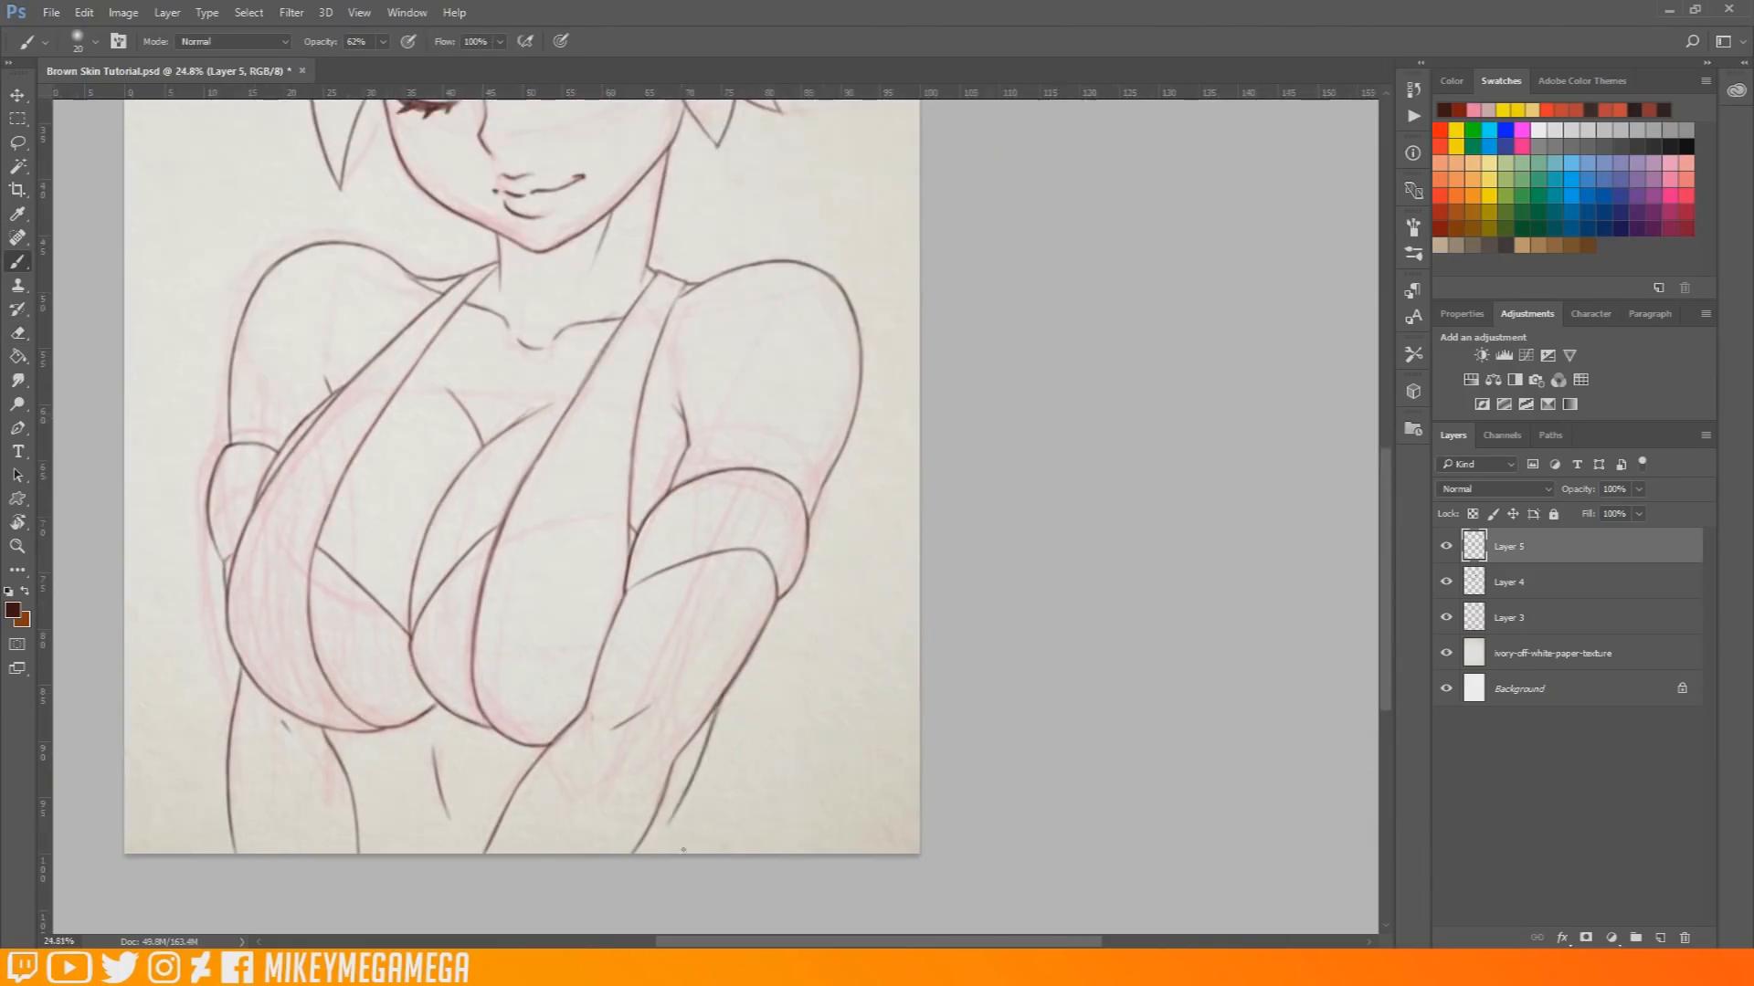
# Step: Finish the body outline and merge the inked line-art layers into one
pyautogui.moveTo(235, 640); pyautogui.dragTo(502, 766)
pyautogui.hotkey('ctrl', 'e')
pyautogui.rightClick(1546, 546)
pyautogui.click(1520, 435)
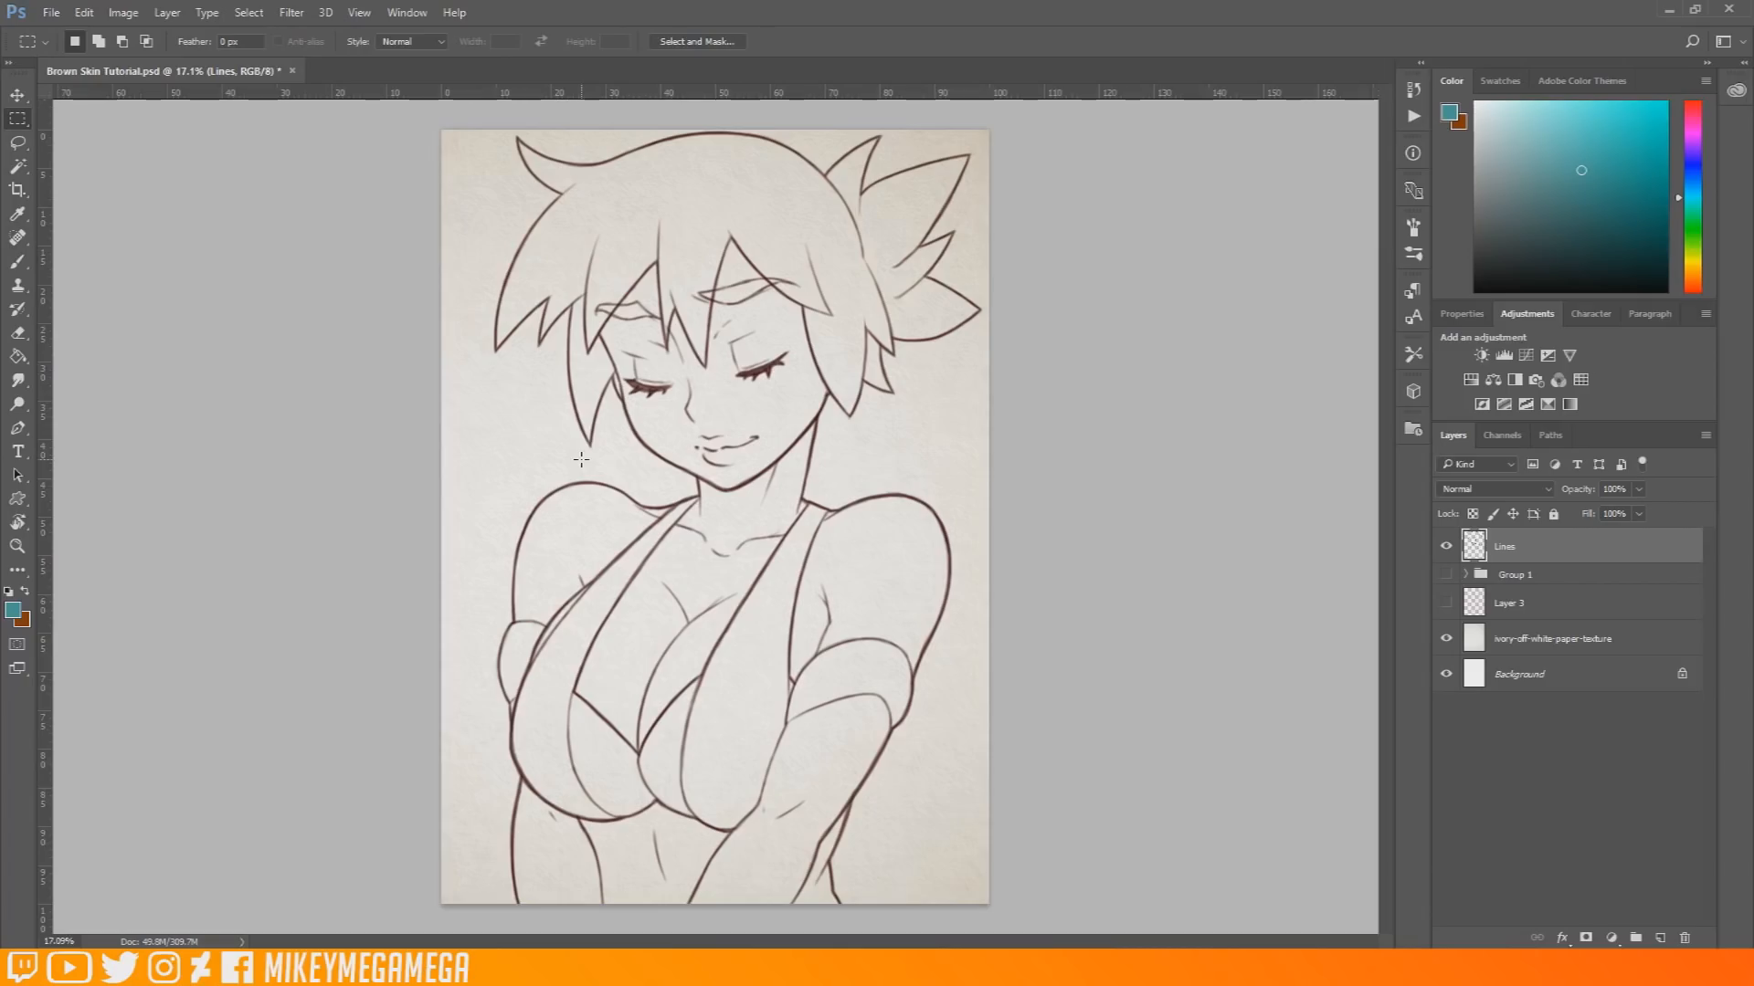
# Step: Add a new layer directly above the paper texture and fill it with solid mid grey
pyautogui.click(1446, 548)
pyautogui.click(1446, 547)
pyautogui.click(1531, 639)
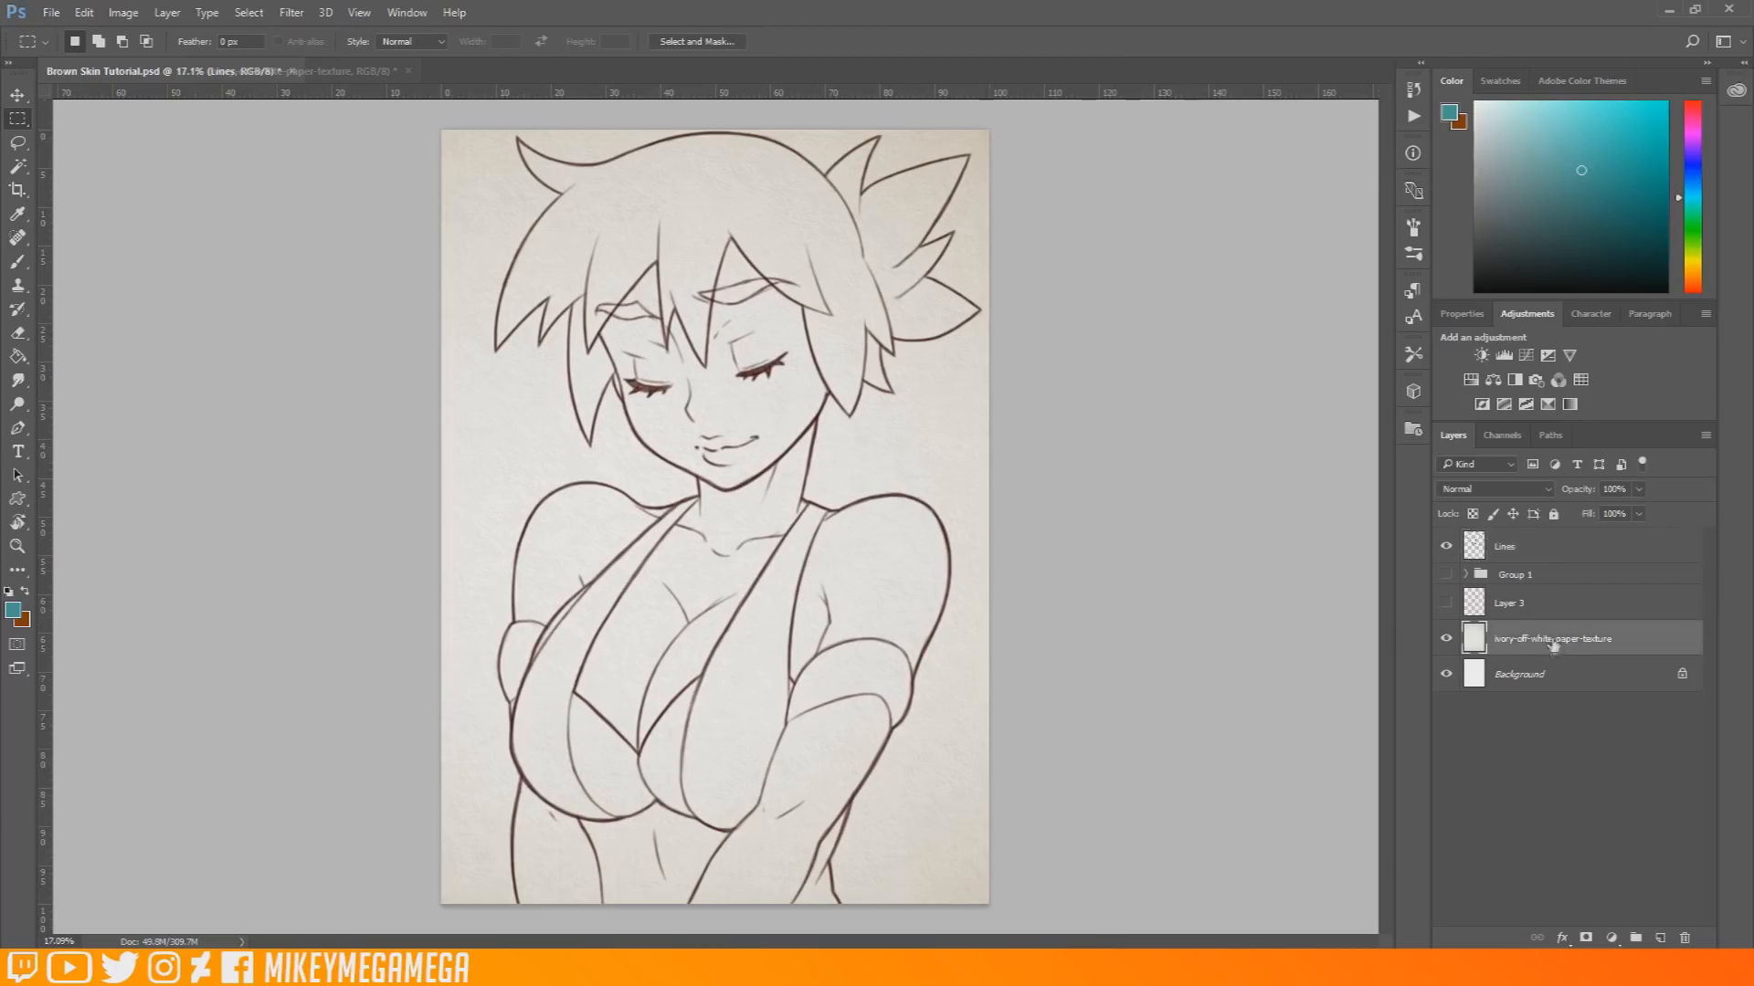
pyautogui.click(1660, 938)
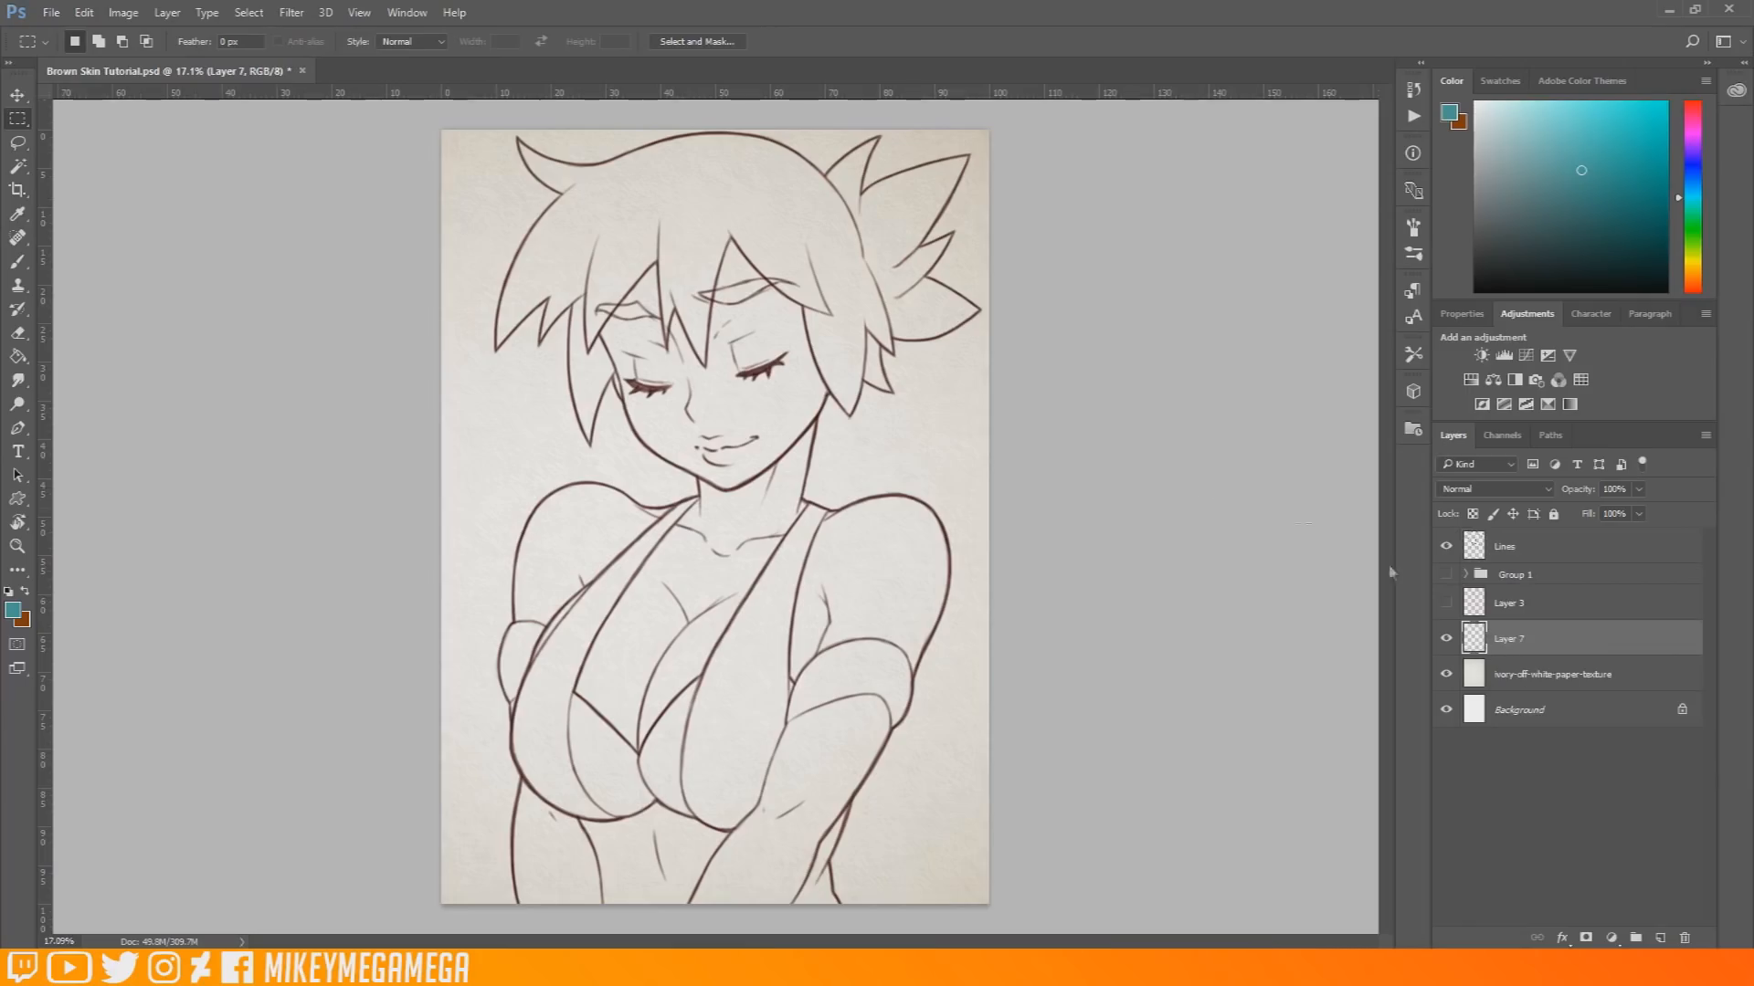
pyautogui.click(1477, 188)
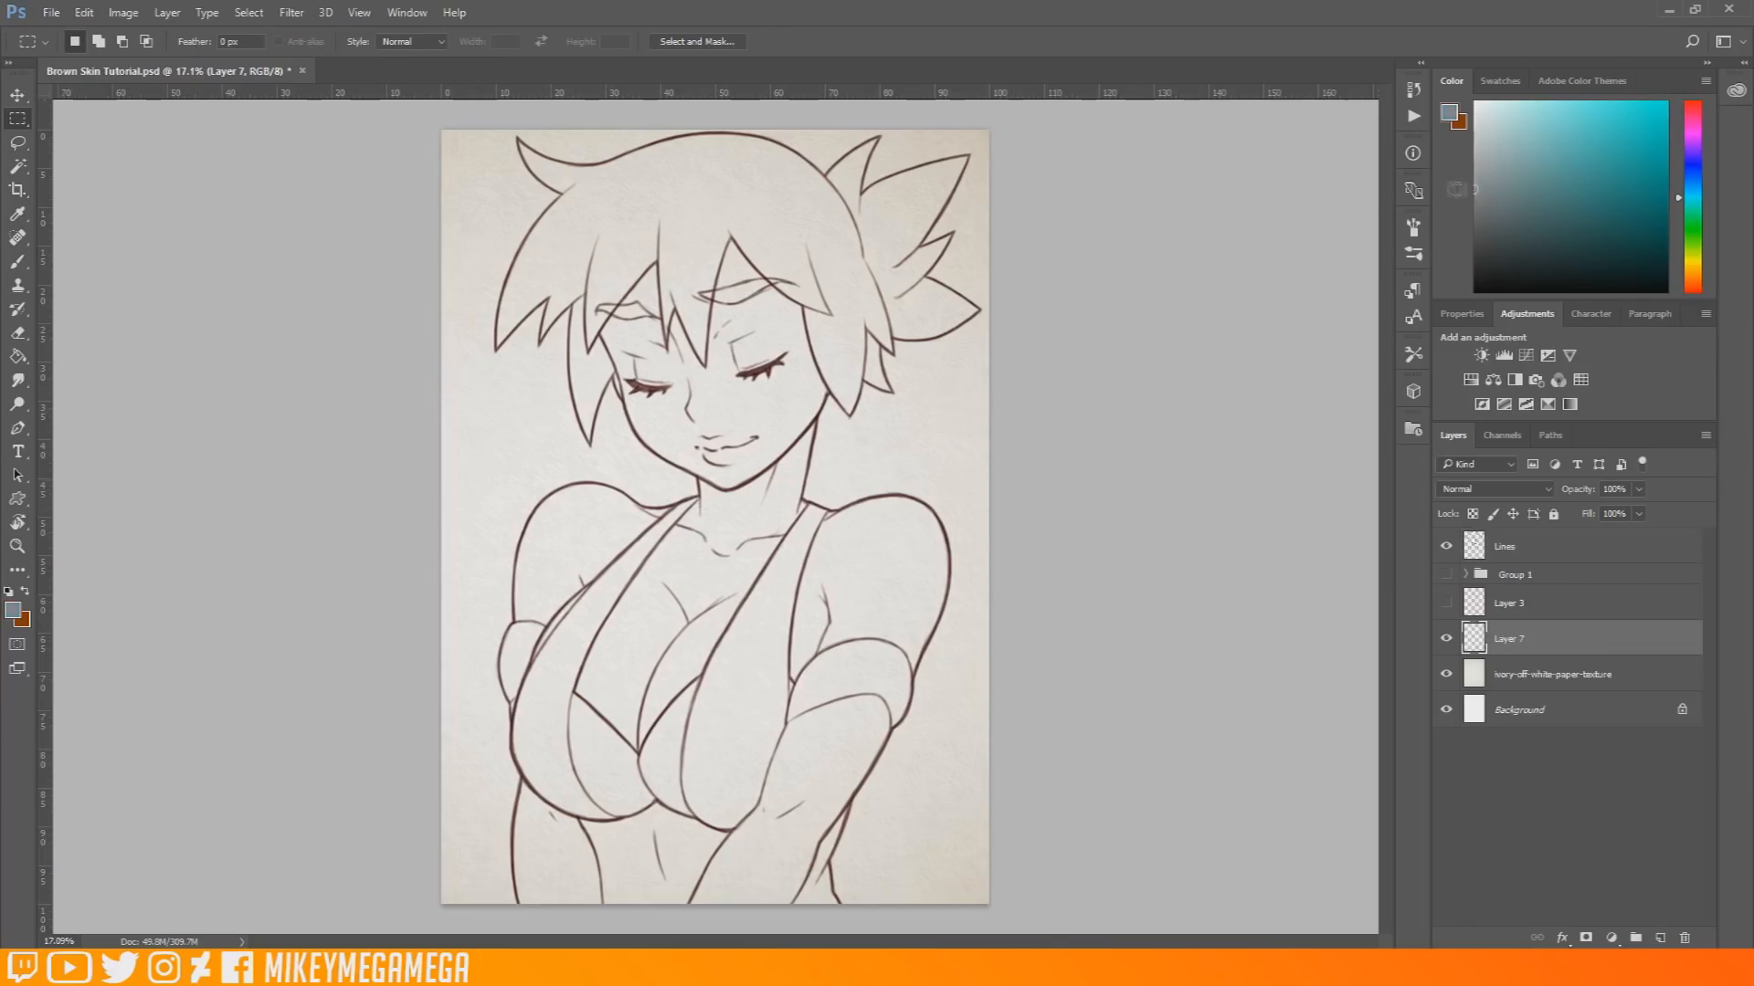
pyautogui.click(17, 357)
pyautogui.click(959, 731)
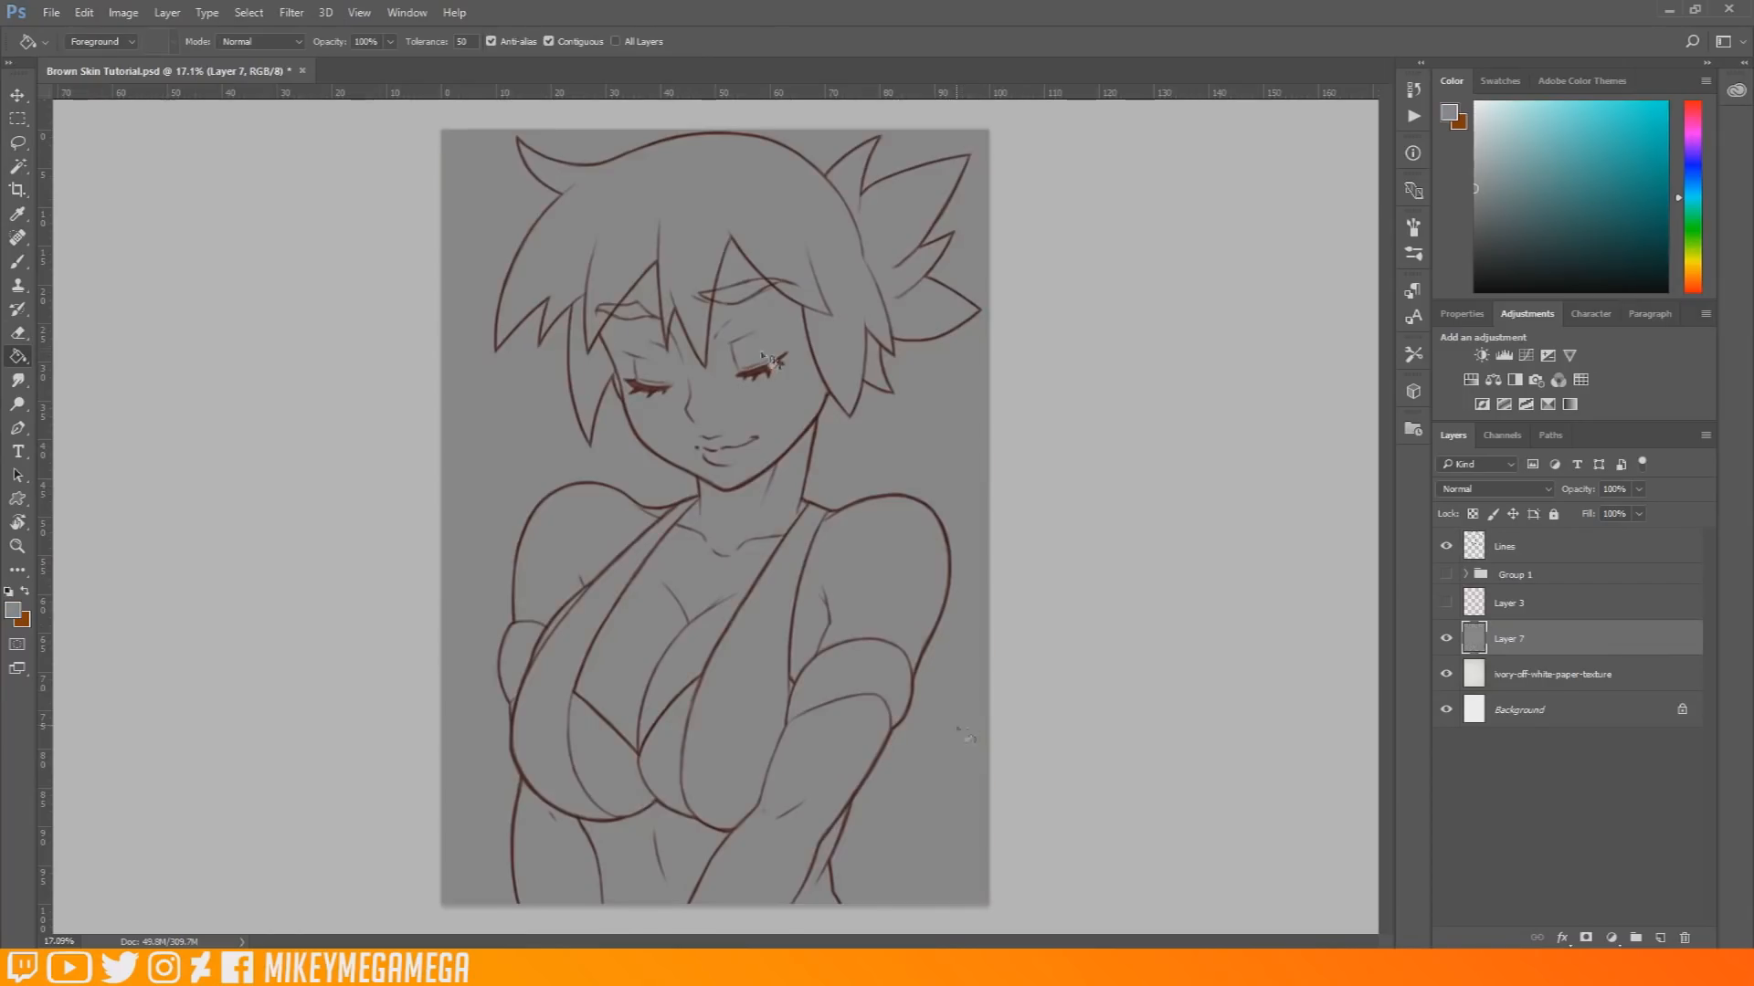
# Step: Add another layer above the grey fill and set the foreground colour to a muted reddish brown
pyautogui.scroll(3, 696, 310)
pyautogui.scroll(1, 765, 326)
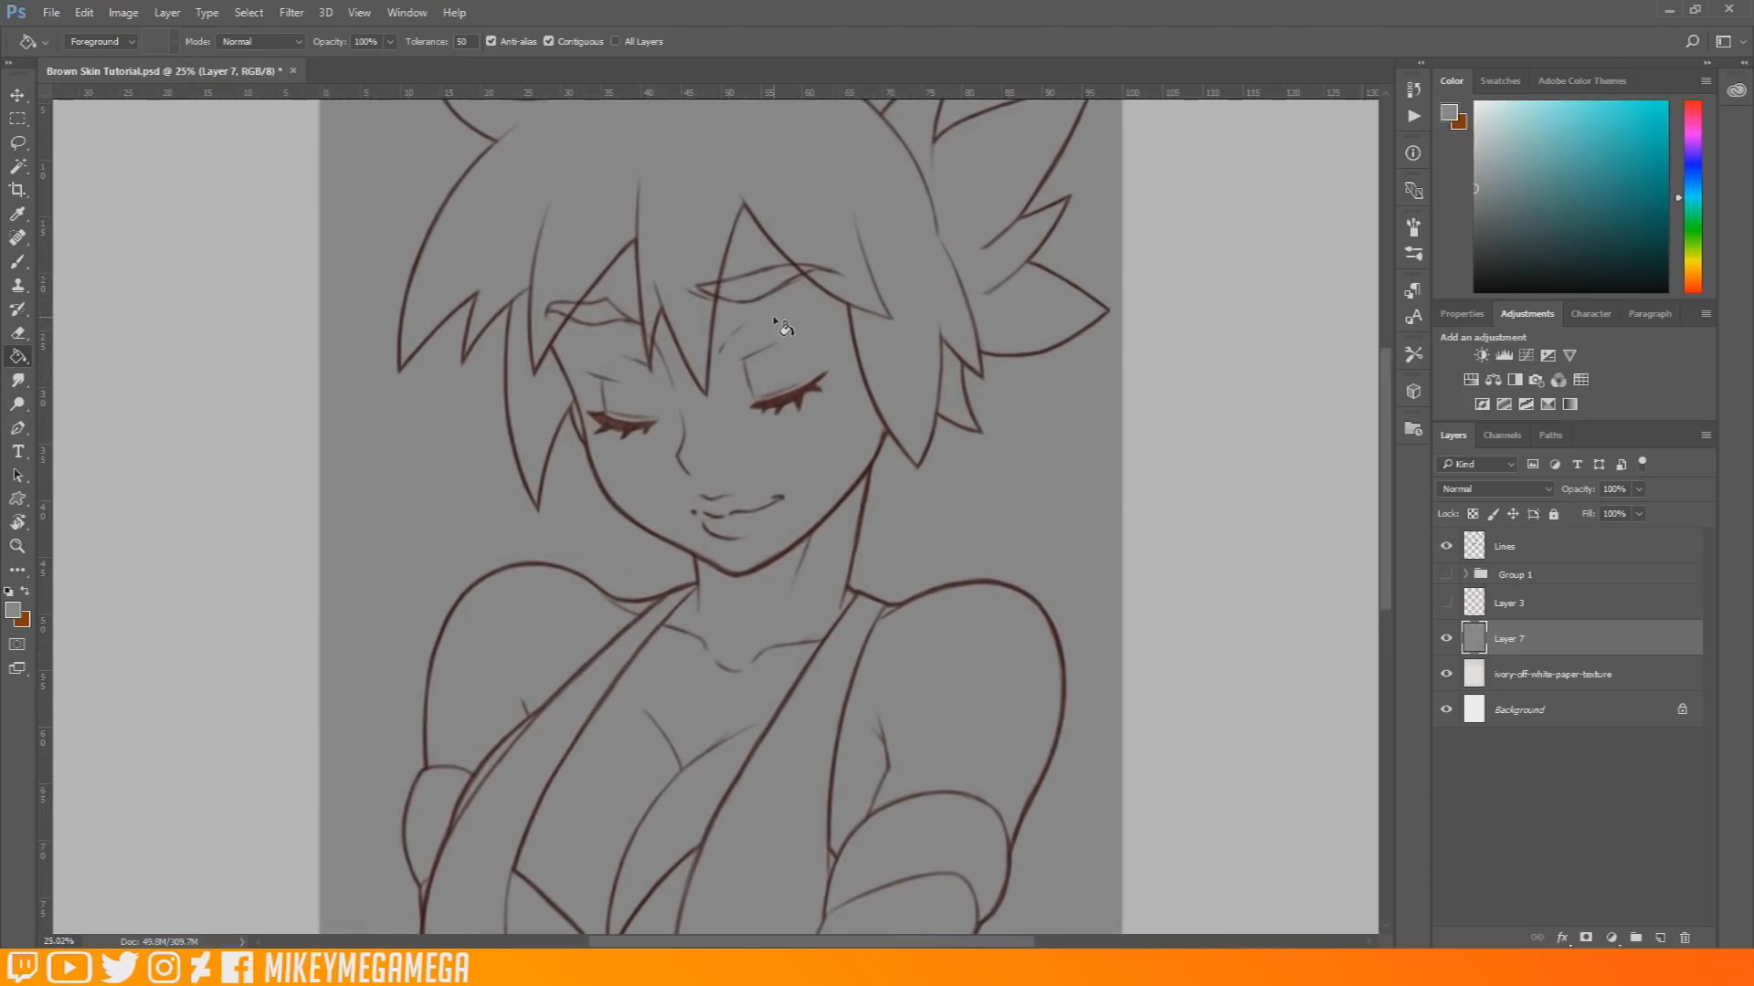
pyautogui.click(17, 118)
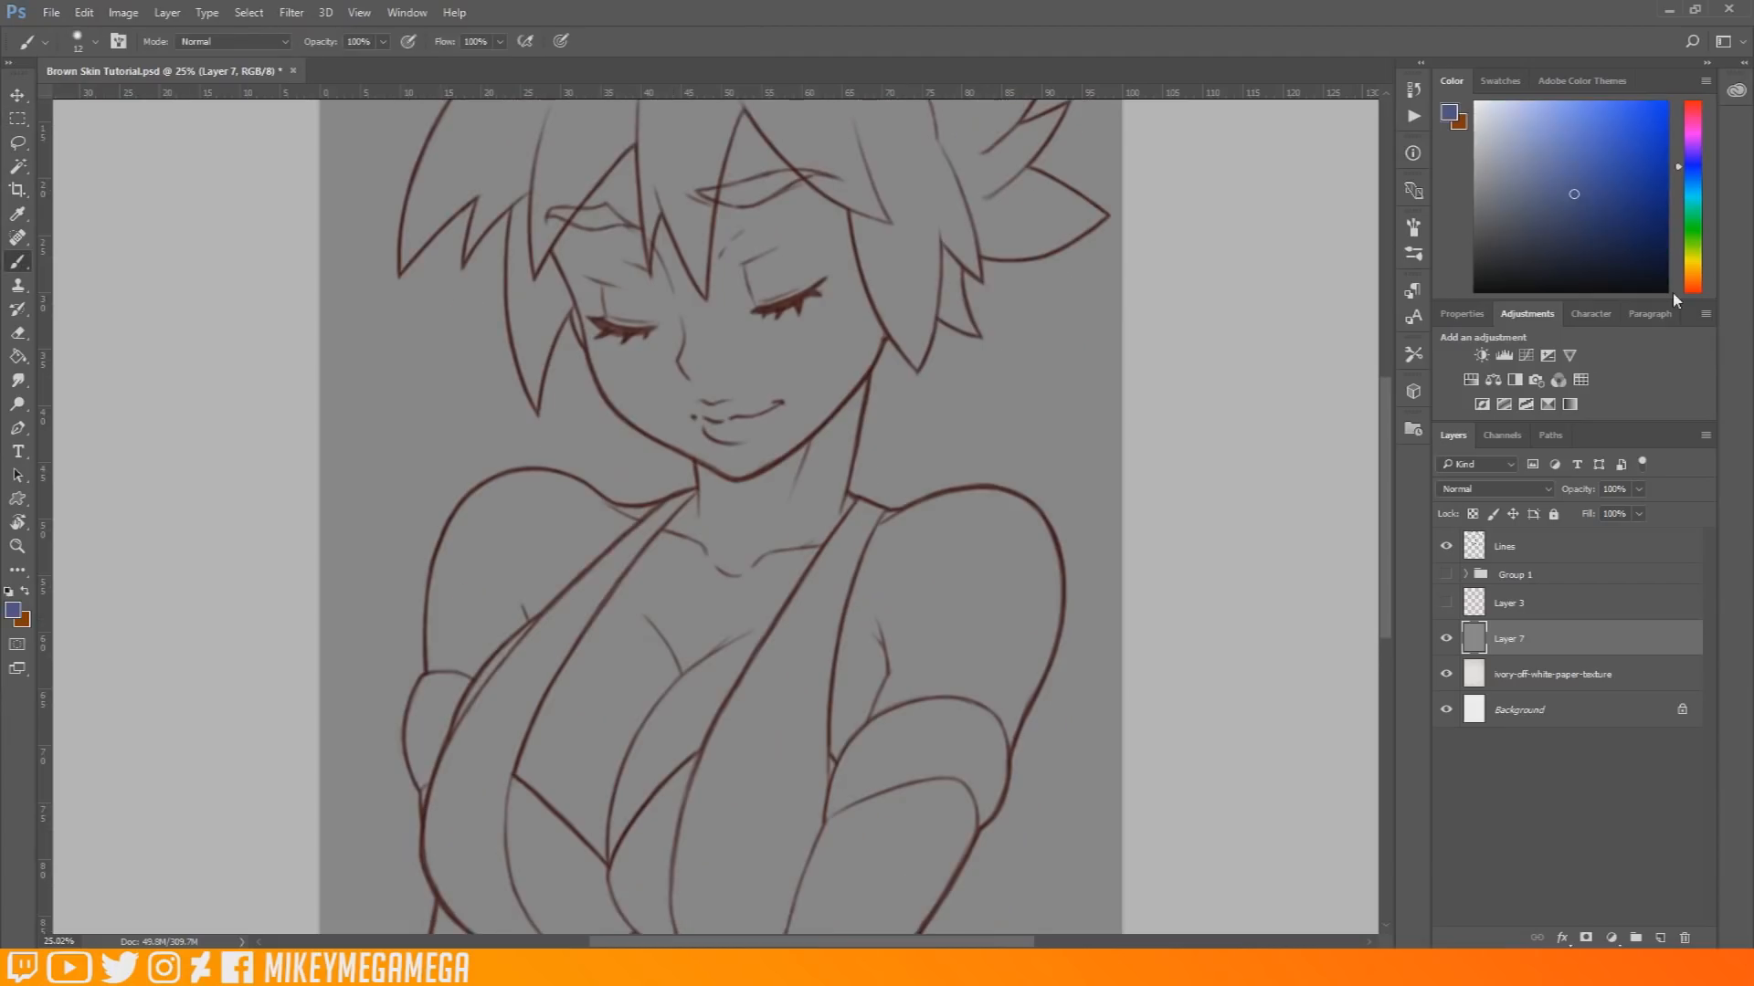
pyautogui.click(1661, 938)
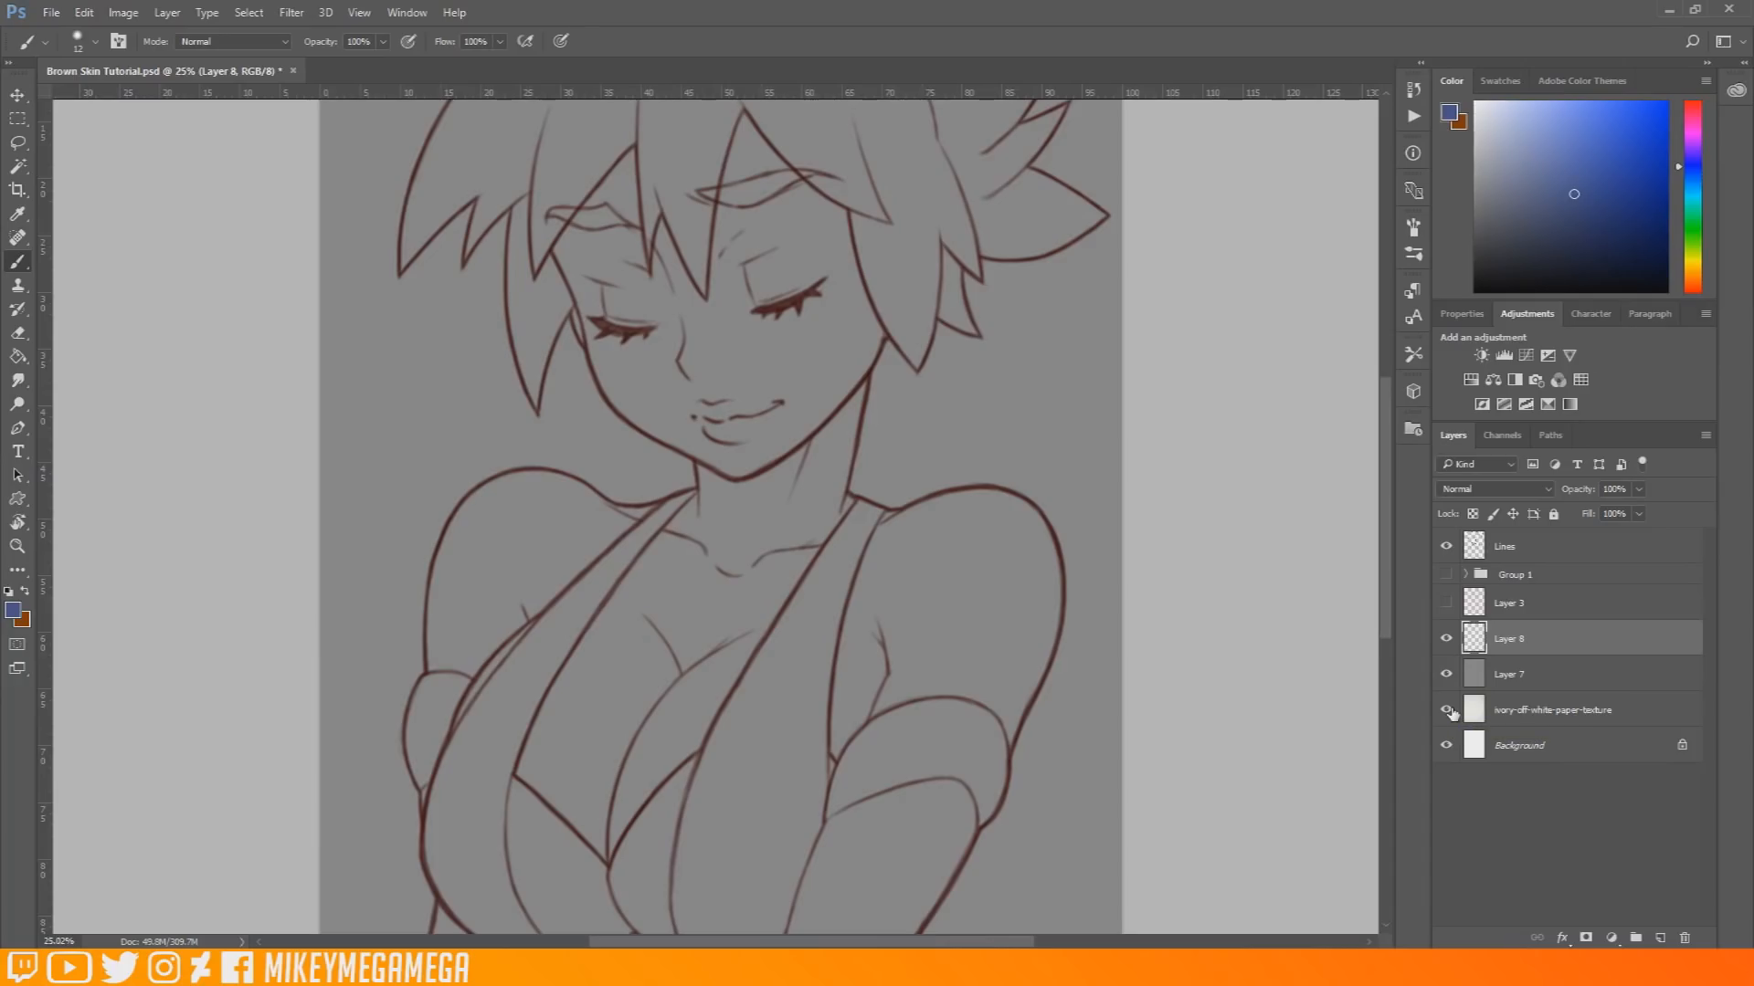
pyautogui.moveTo(1689, 184); pyautogui.dragTo(1701, 300)
pyautogui.moveTo(1574, 194); pyautogui.dragTo(1570, 185)
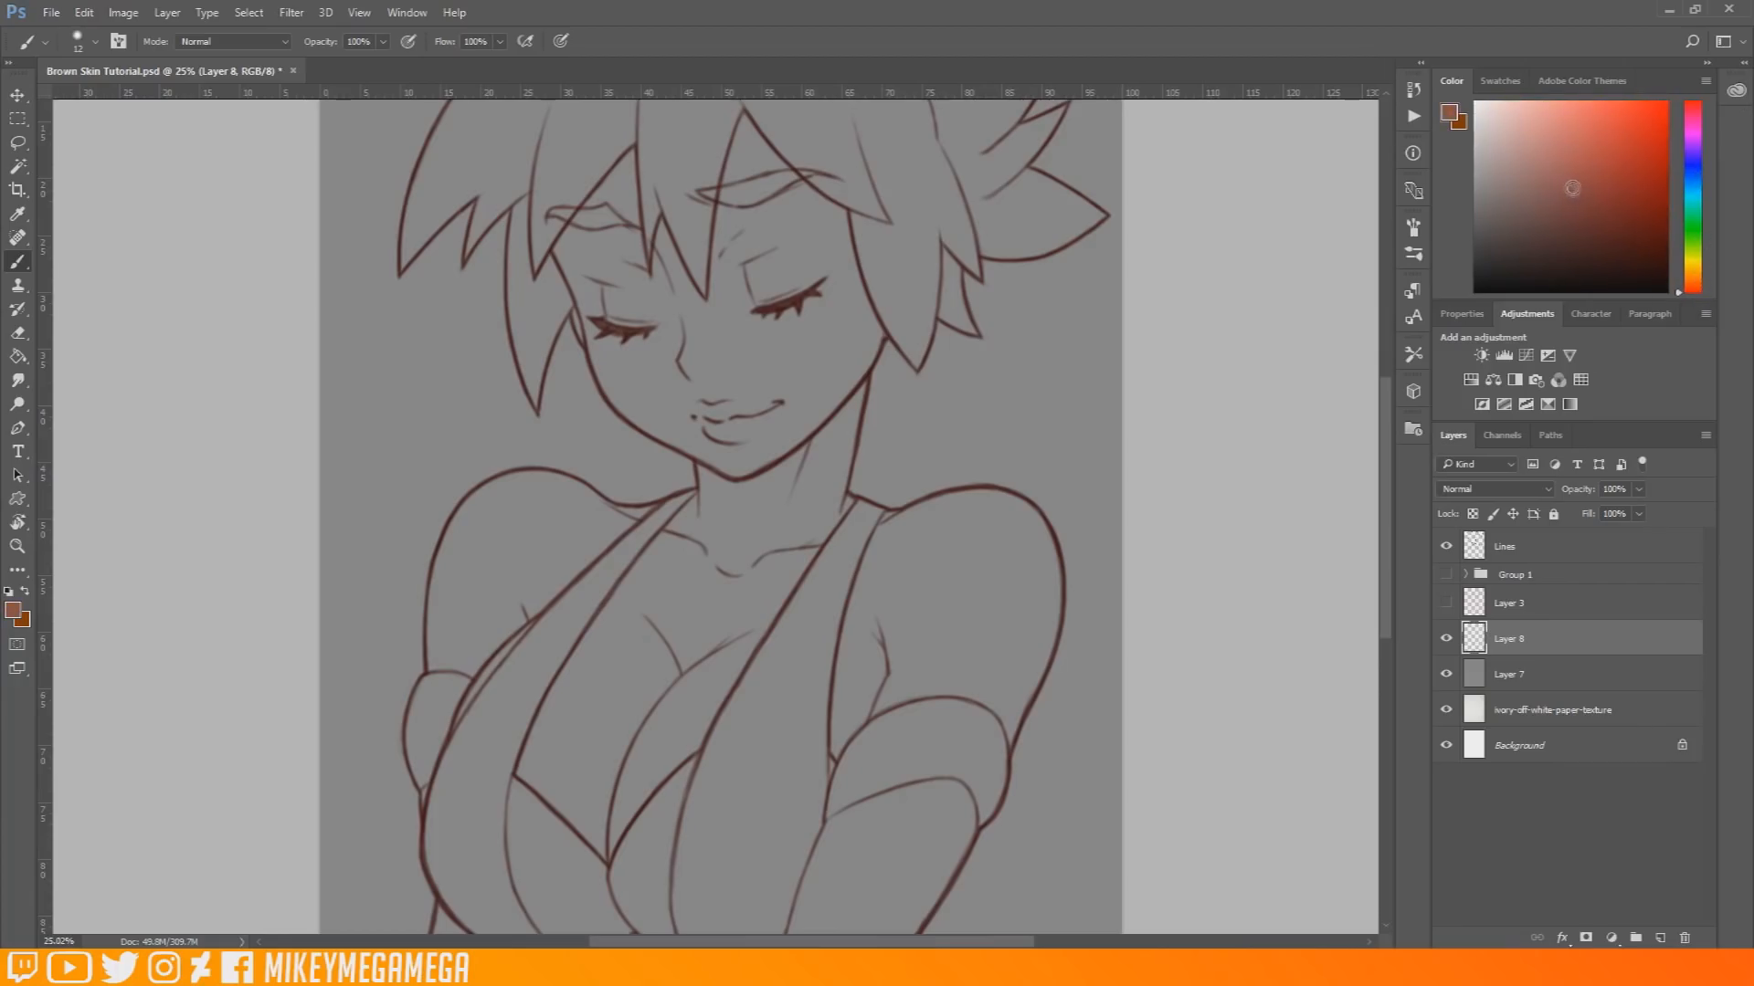
pyautogui.moveTo(1572, 185); pyautogui.dragTo(1579, 183)
pyautogui.moveTo(1582, 186)
pyautogui.mouseDown()
pyautogui.moveTo(1570, 234)
pyautogui.moveTo(1581, 180)
pyautogui.mouseUp()
# Step: Paint the base skin colour over the face, neck, shoulders and upper arms with a hard round brush at 127 px
pyautogui.click(95, 42)
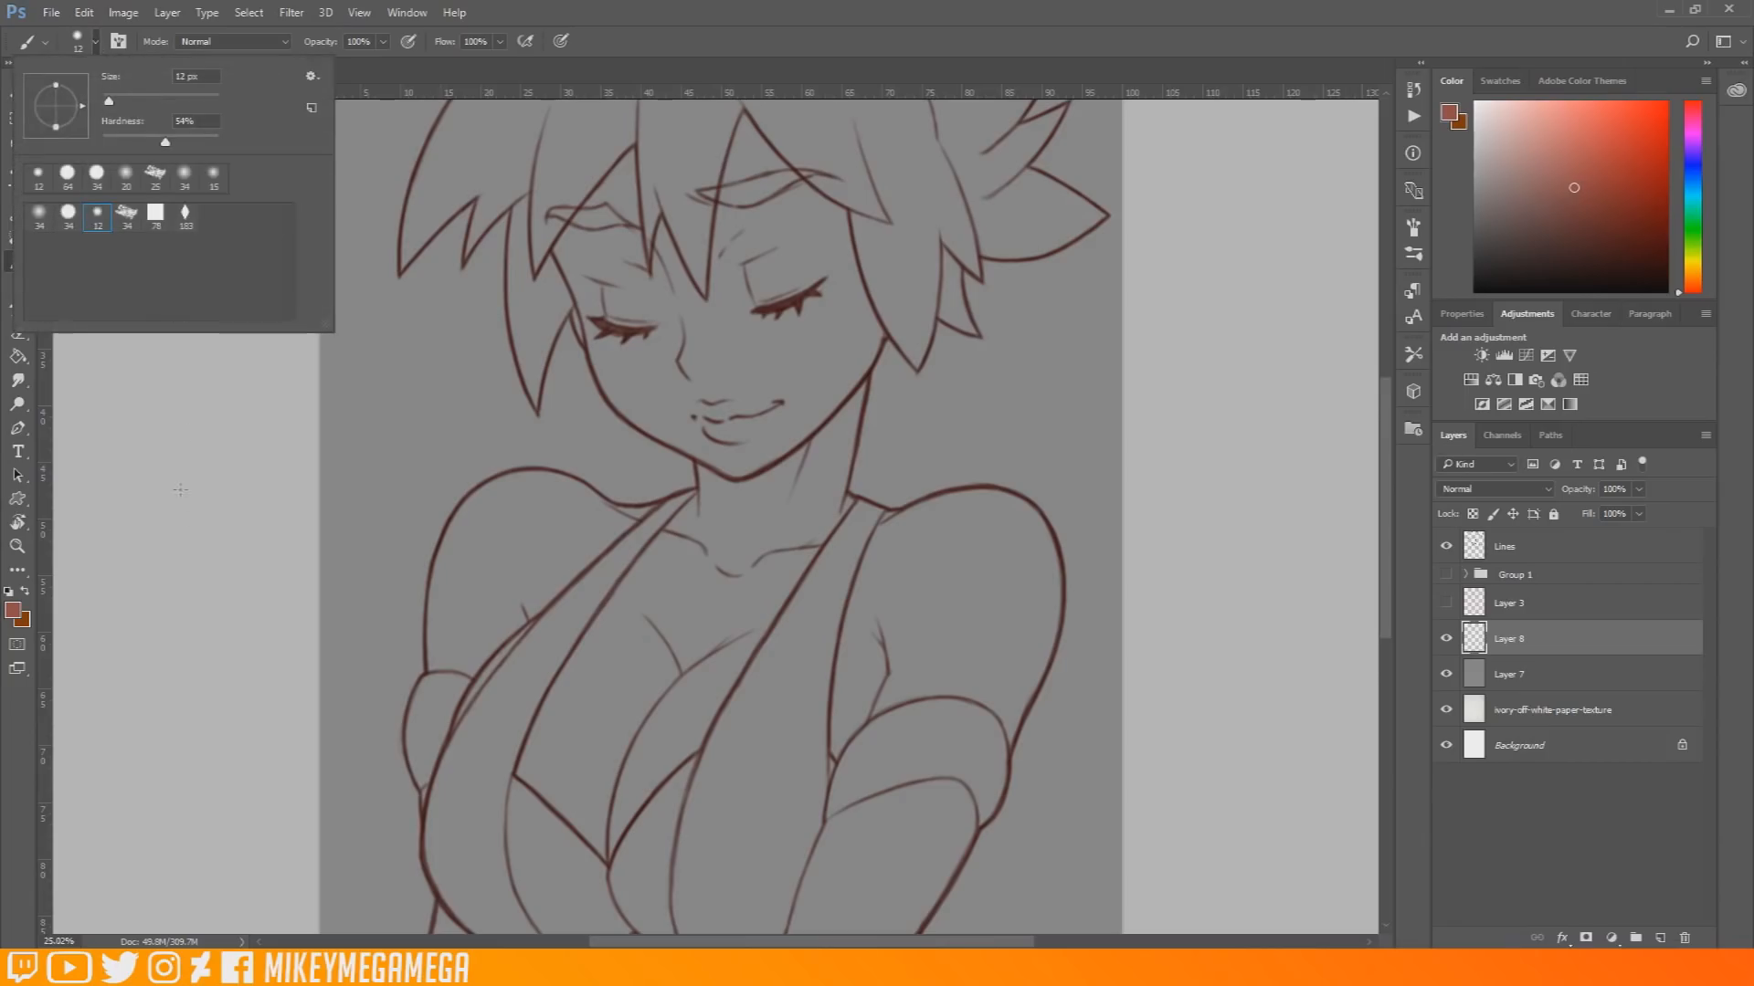
pyautogui.click(69, 216)
pyautogui.click(177, 398)
pyautogui.rightClick(665, 534)
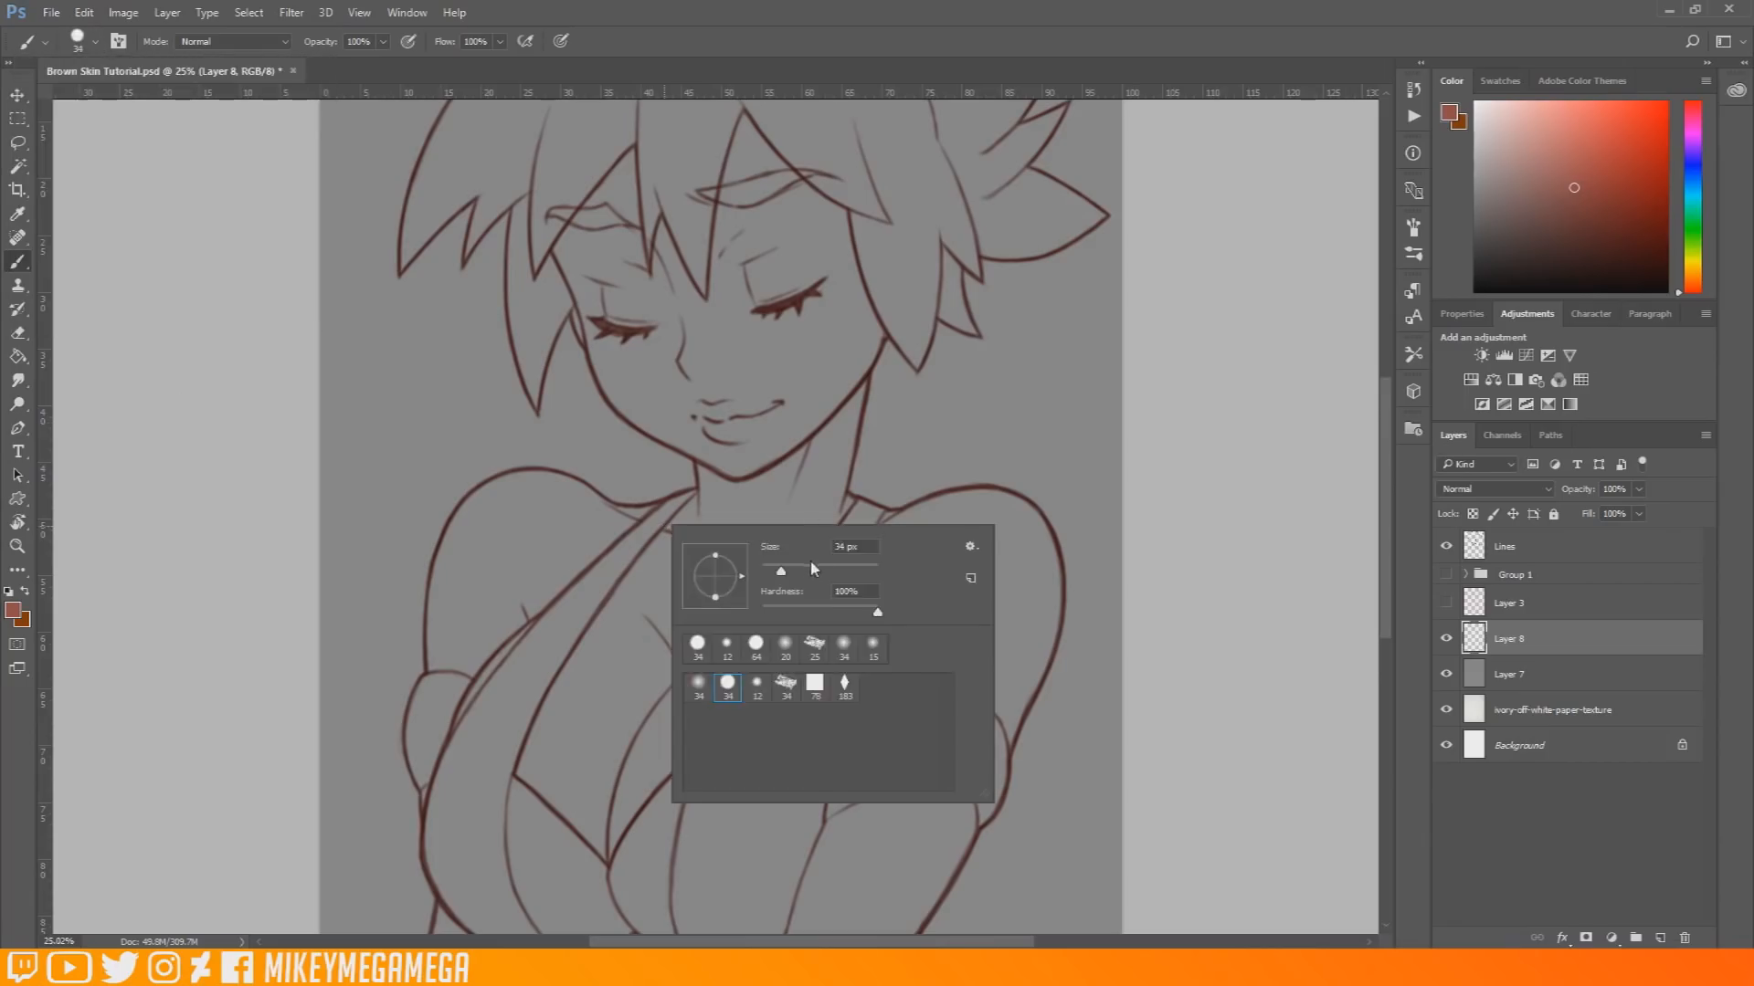
pyautogui.write('127')
pyautogui.press('Return')
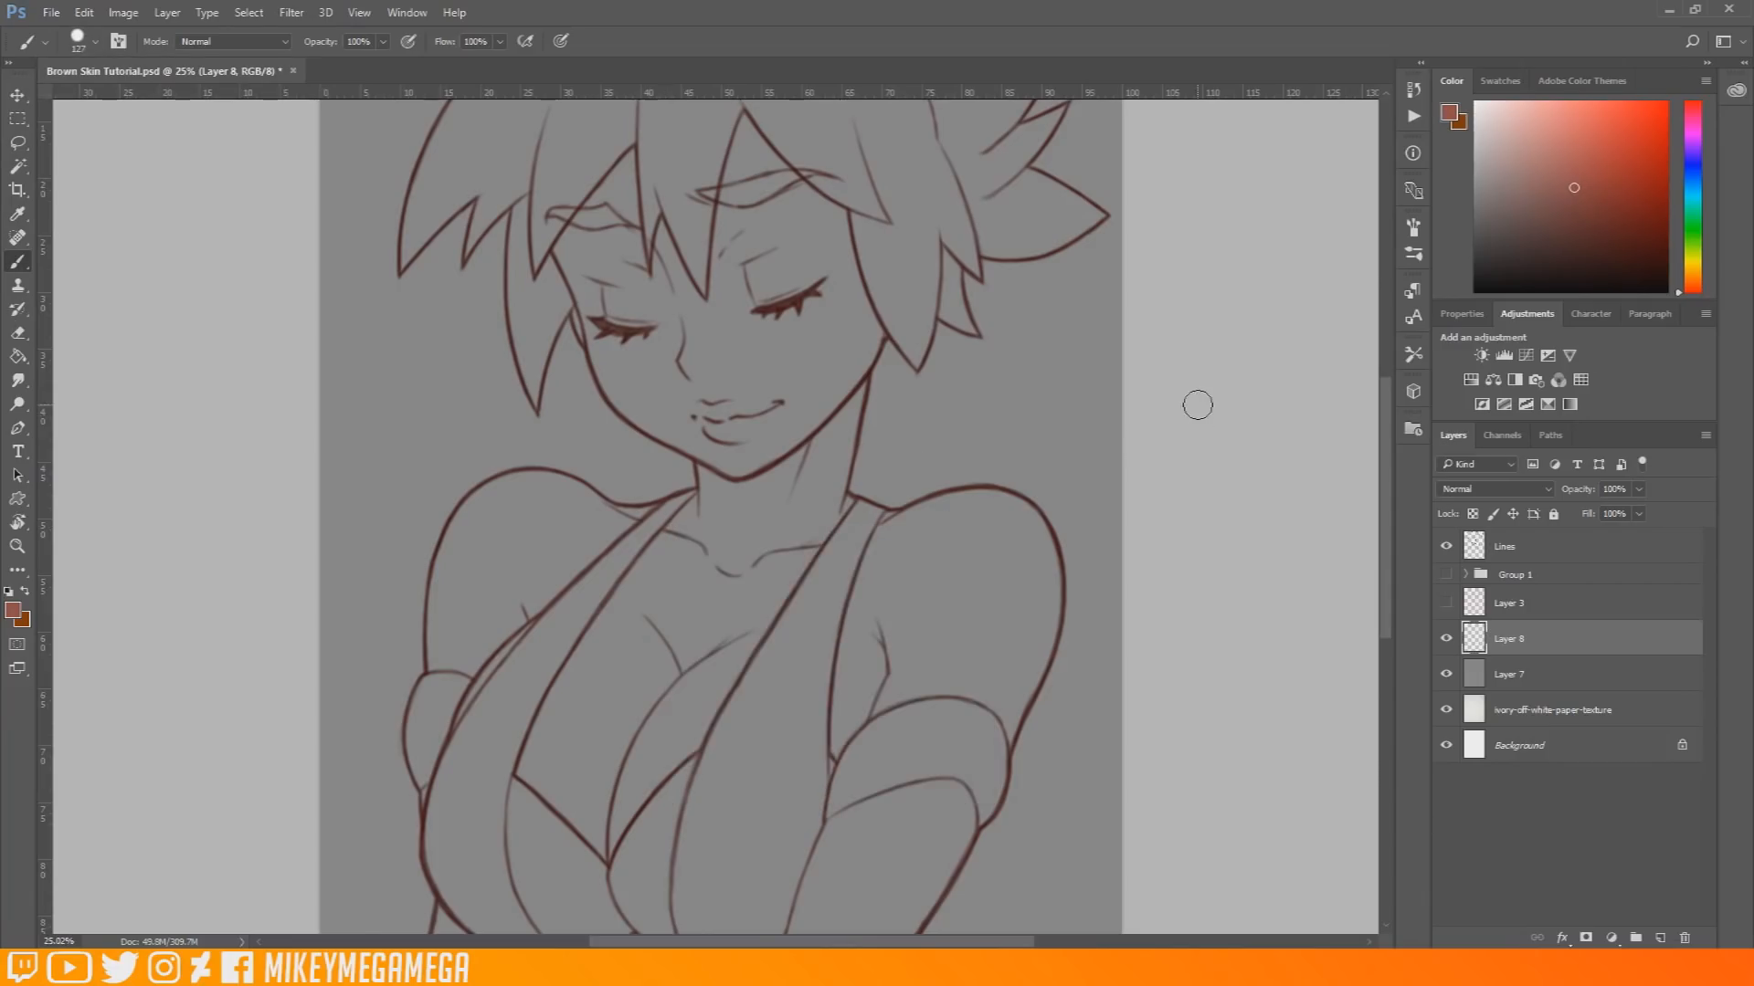
pyautogui.moveTo(509, 515)
pyautogui.mouseDown()
pyautogui.moveTo(471, 608)
pyautogui.moveTo(471, 521)
pyautogui.moveTo(466, 548)
pyautogui.moveTo(455, 533)
pyautogui.moveTo(437, 676)
pyautogui.moveTo(448, 585)
pyautogui.moveTo(520, 639)
pyautogui.moveTo(557, 566)
pyautogui.moveTo(484, 470)
pyautogui.moveTo(429, 813)
pyautogui.moveTo(525, 694)
pyautogui.moveTo(549, 429)
pyautogui.moveTo(570, 610)
pyautogui.moveTo(676, 484)
pyautogui.moveTo(730, 456)
pyautogui.moveTo(685, 375)
pyautogui.moveTo(584, 324)
pyautogui.moveTo(562, 214)
pyautogui.moveTo(612, 147)
pyautogui.moveTo(666, 399)
pyautogui.moveTo(758, 119)
pyautogui.moveTo(704, 178)
pyautogui.moveTo(786, 338)
pyautogui.moveTo(877, 375)
pyautogui.moveTo(900, 292)
pyautogui.moveTo(755, 343)
pyautogui.moveTo(749, 411)
pyautogui.moveTo(781, 512)
pyautogui.moveTo(841, 402)
pyautogui.moveTo(859, 502)
pyautogui.moveTo(909, 548)
pyautogui.moveTo(977, 511)
pyautogui.moveTo(1042, 512)
pyautogui.moveTo(1021, 598)
pyautogui.moveTo(1046, 712)
pyautogui.moveTo(964, 772)
pyautogui.moveTo(891, 630)
pyautogui.moveTo(905, 602)
pyautogui.moveTo(823, 731)
pyautogui.mouseUp()
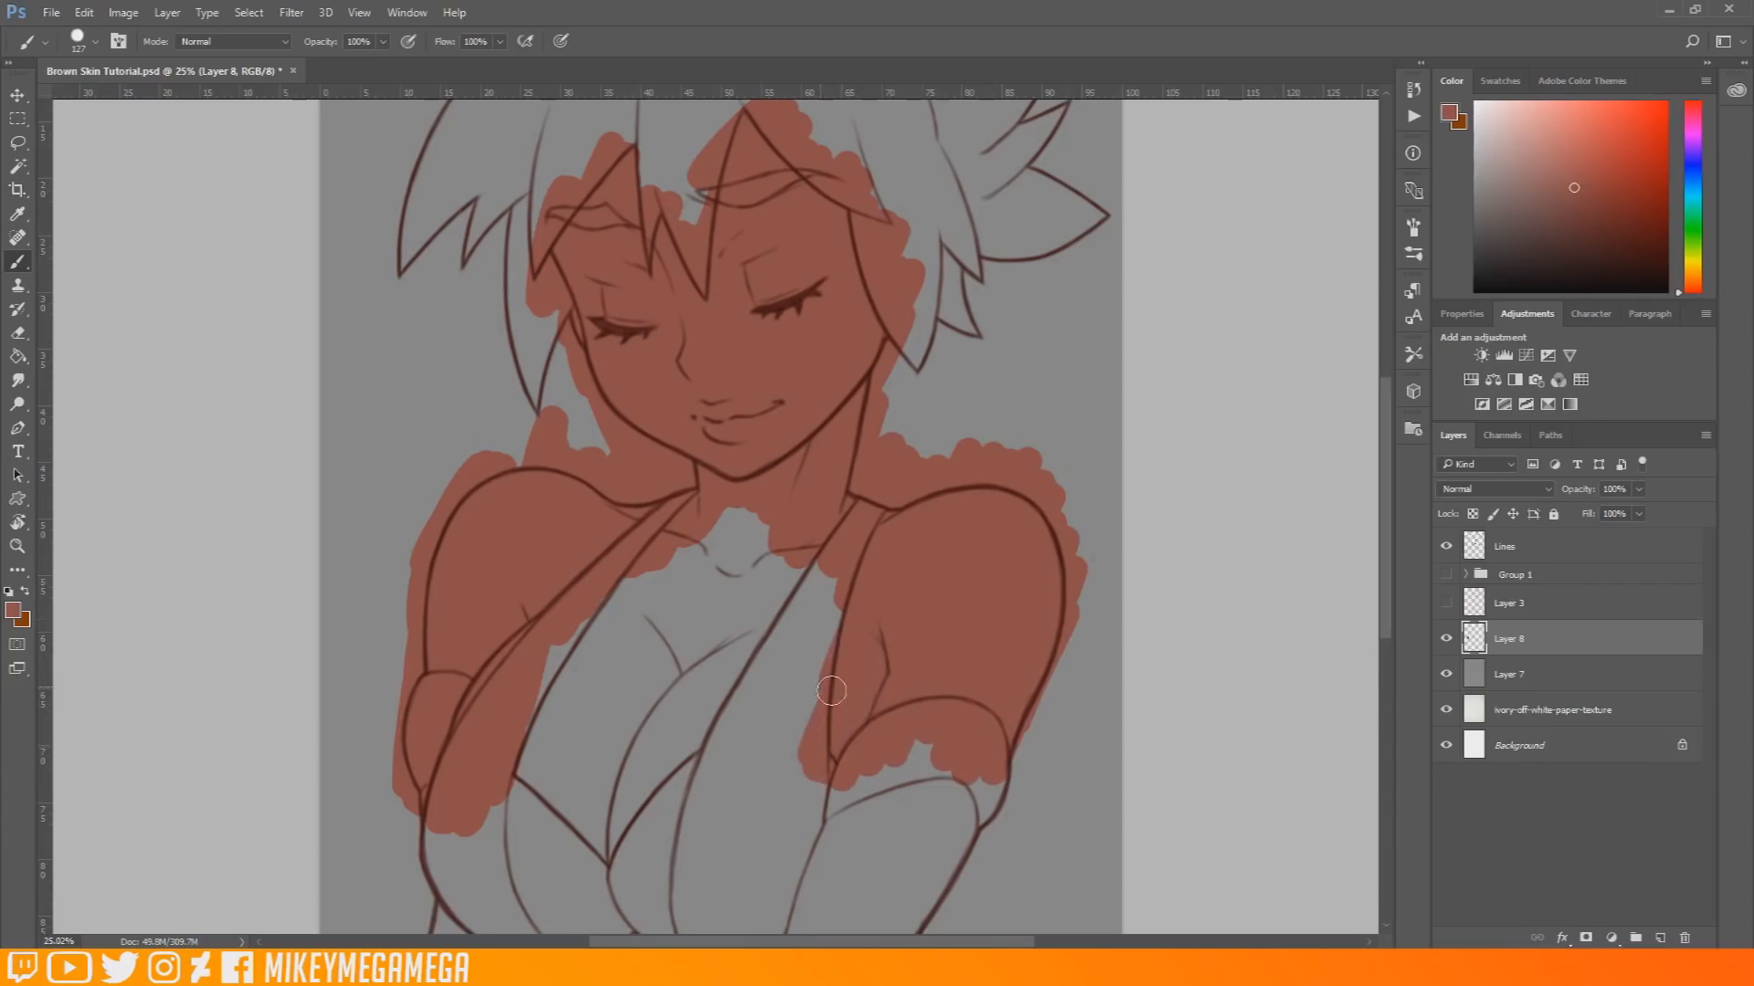
# Step: Enlarge the brush to about 240 px and paint the skin colour over the chest, torso and forearms
pyautogui.scroll(-5, 859, 511)
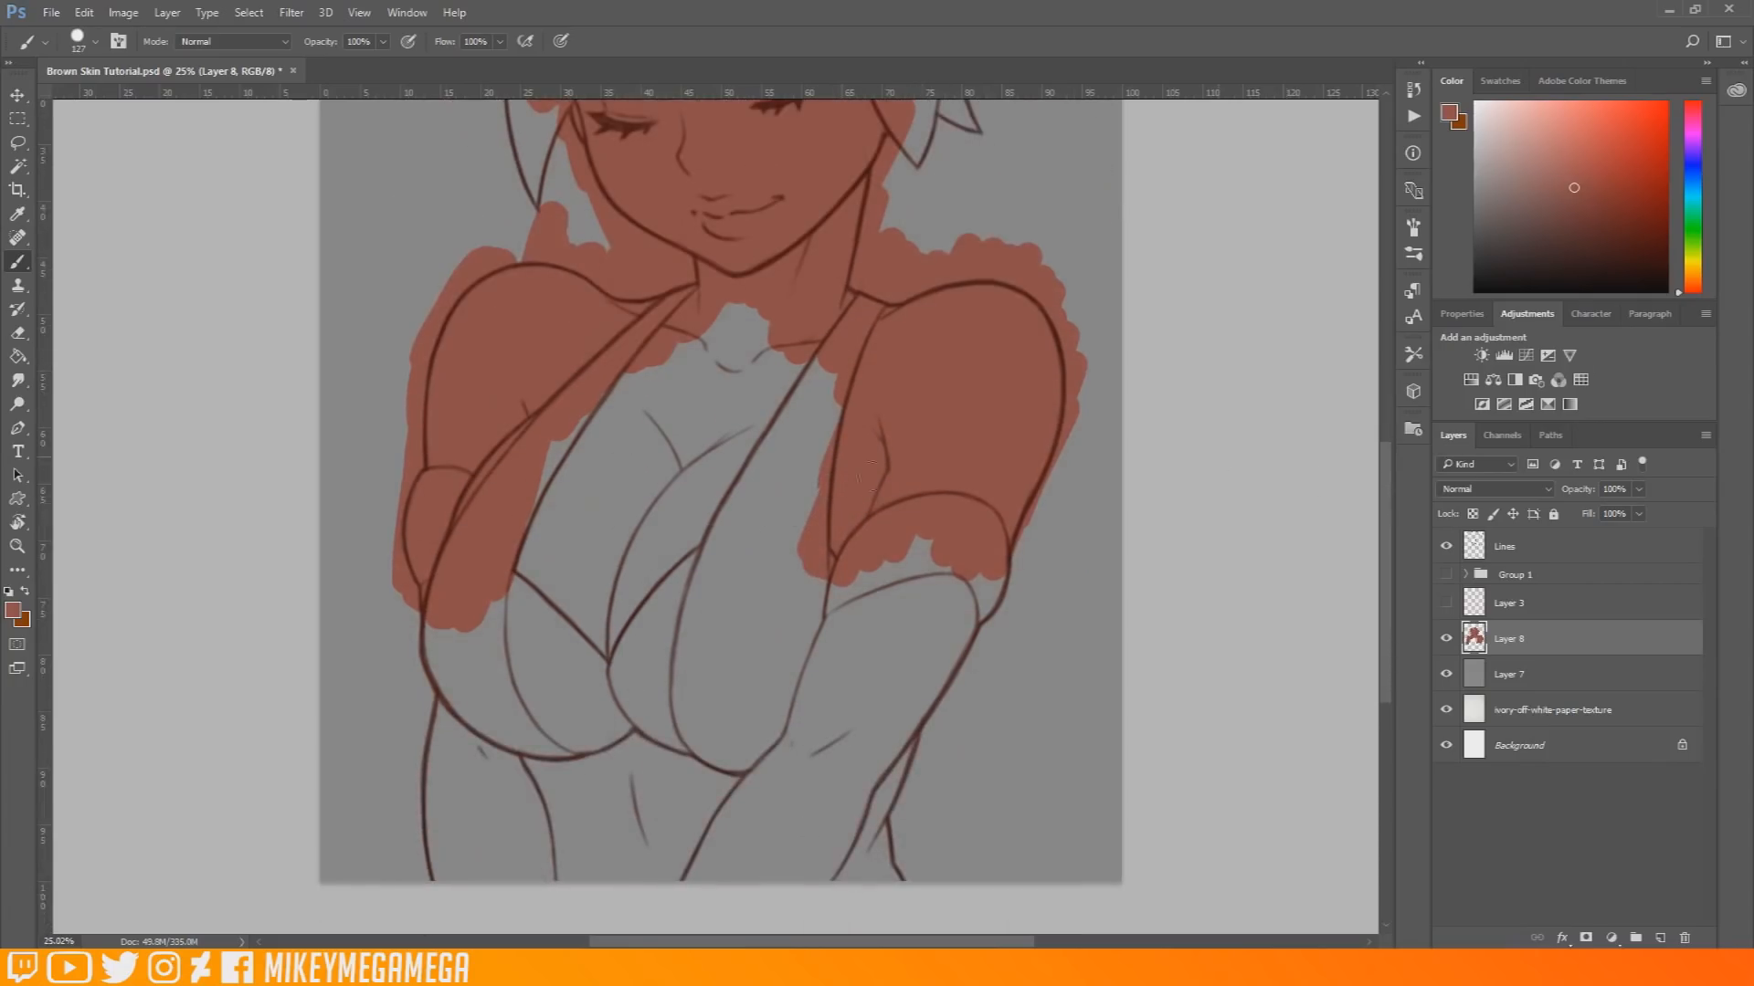
pyautogui.rightClick(686, 447)
pyautogui.click(864, 501)
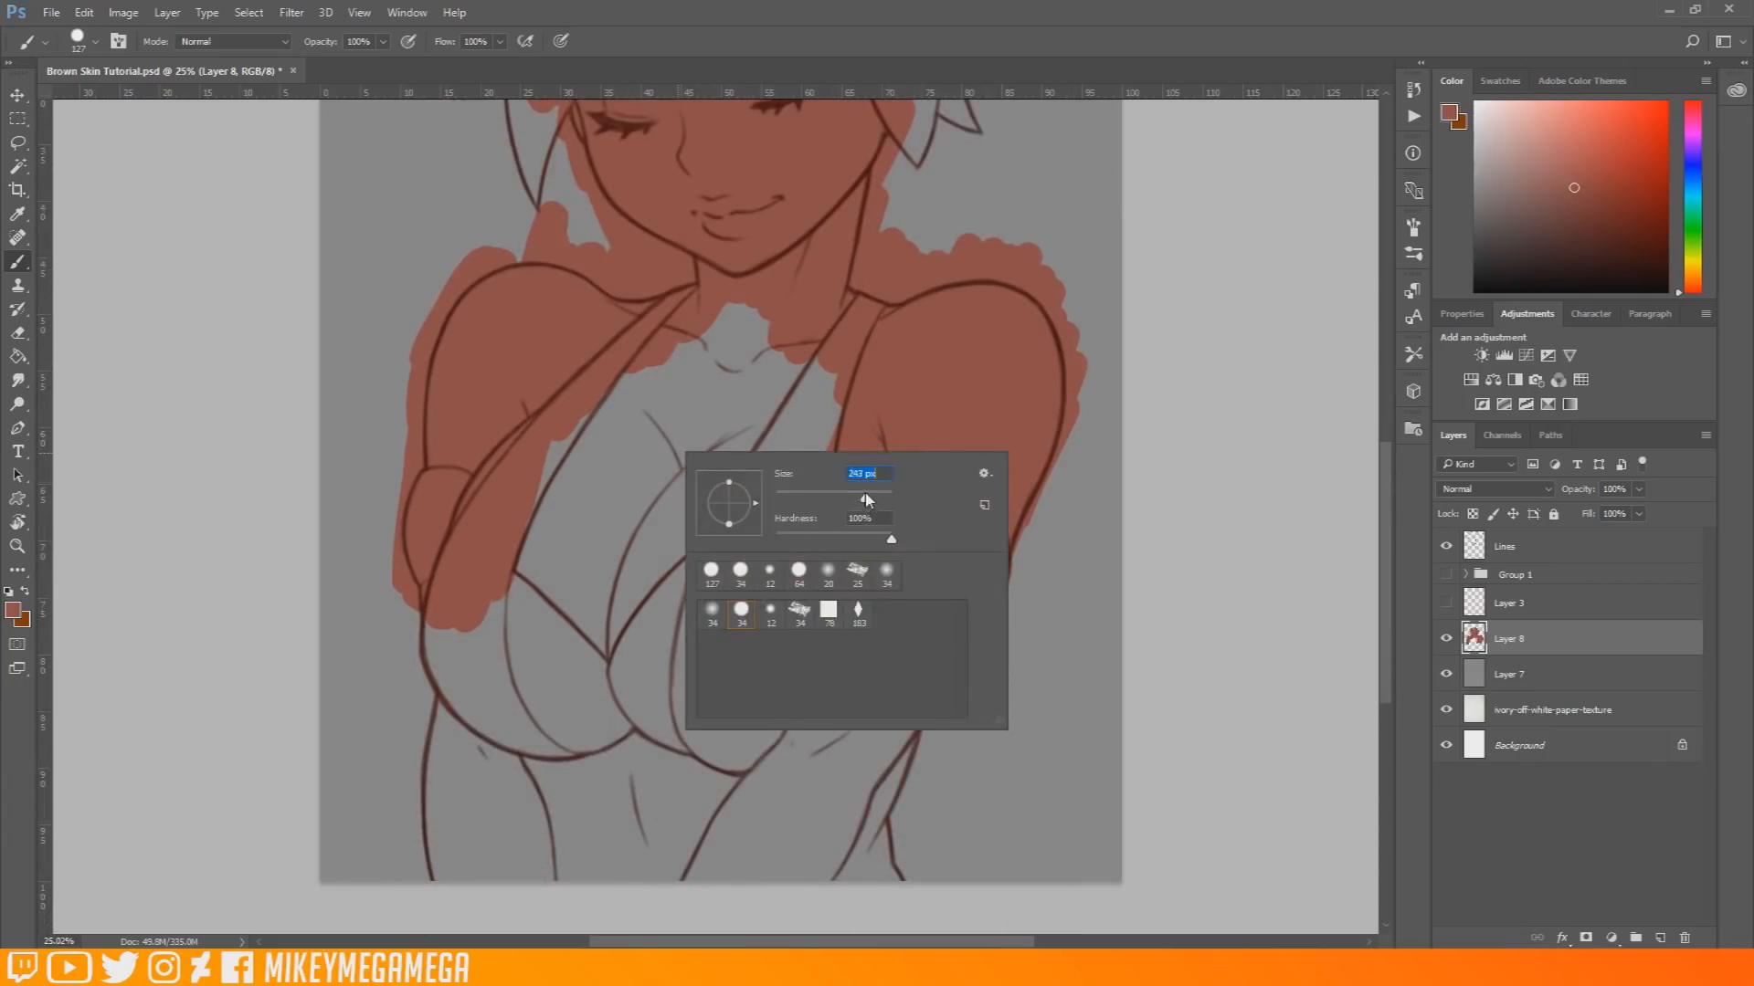
pyautogui.moveTo(546, 454)
pyautogui.mouseDown()
pyautogui.moveTo(532, 625)
pyautogui.moveTo(730, 357)
pyautogui.moveTo(804, 640)
pyautogui.moveTo(895, 730)
pyautogui.moveTo(996, 534)
pyautogui.moveTo(834, 891)
pyautogui.moveTo(781, 891)
pyautogui.moveTo(783, 747)
pyautogui.moveTo(657, 731)
pyautogui.moveTo(549, 776)
pyautogui.moveTo(456, 694)
pyautogui.moveTo(447, 827)
pyautogui.mouseUp()
pyautogui.moveTo(1388, 539); pyautogui.dragTo(1375, 447)
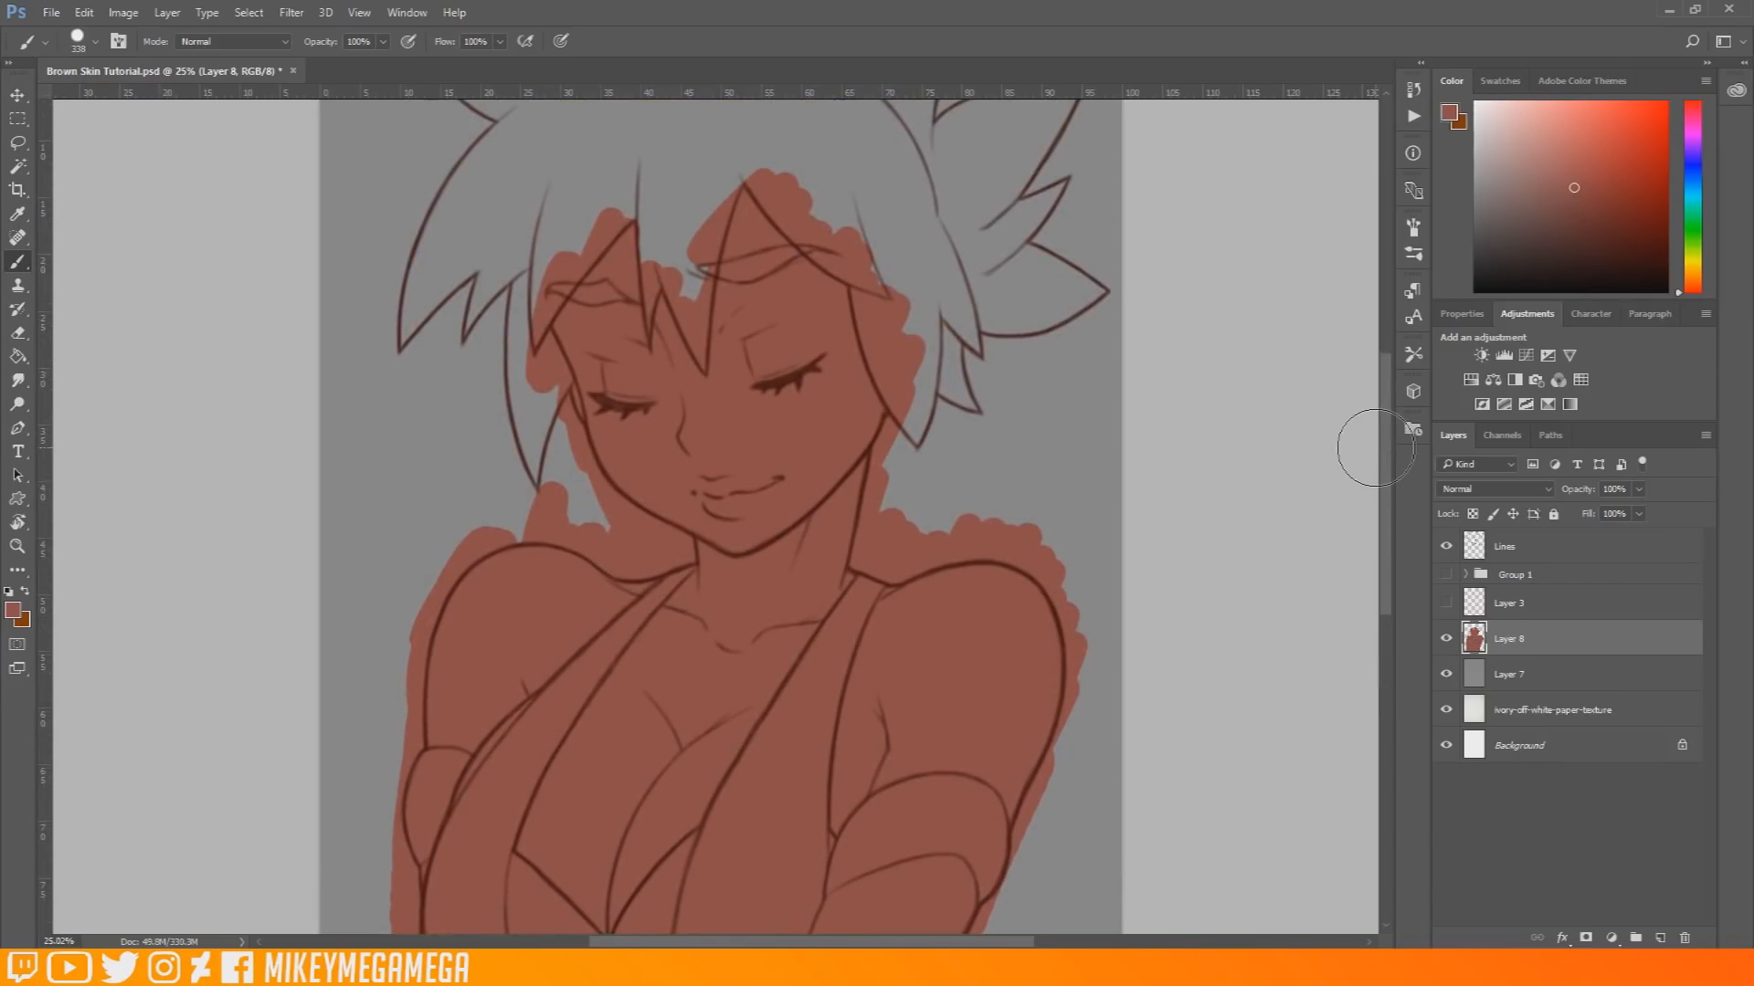
# Step: Select the empty area outside the figure on the Lines layer with the Magic Wand
pyautogui.click(1544, 551)
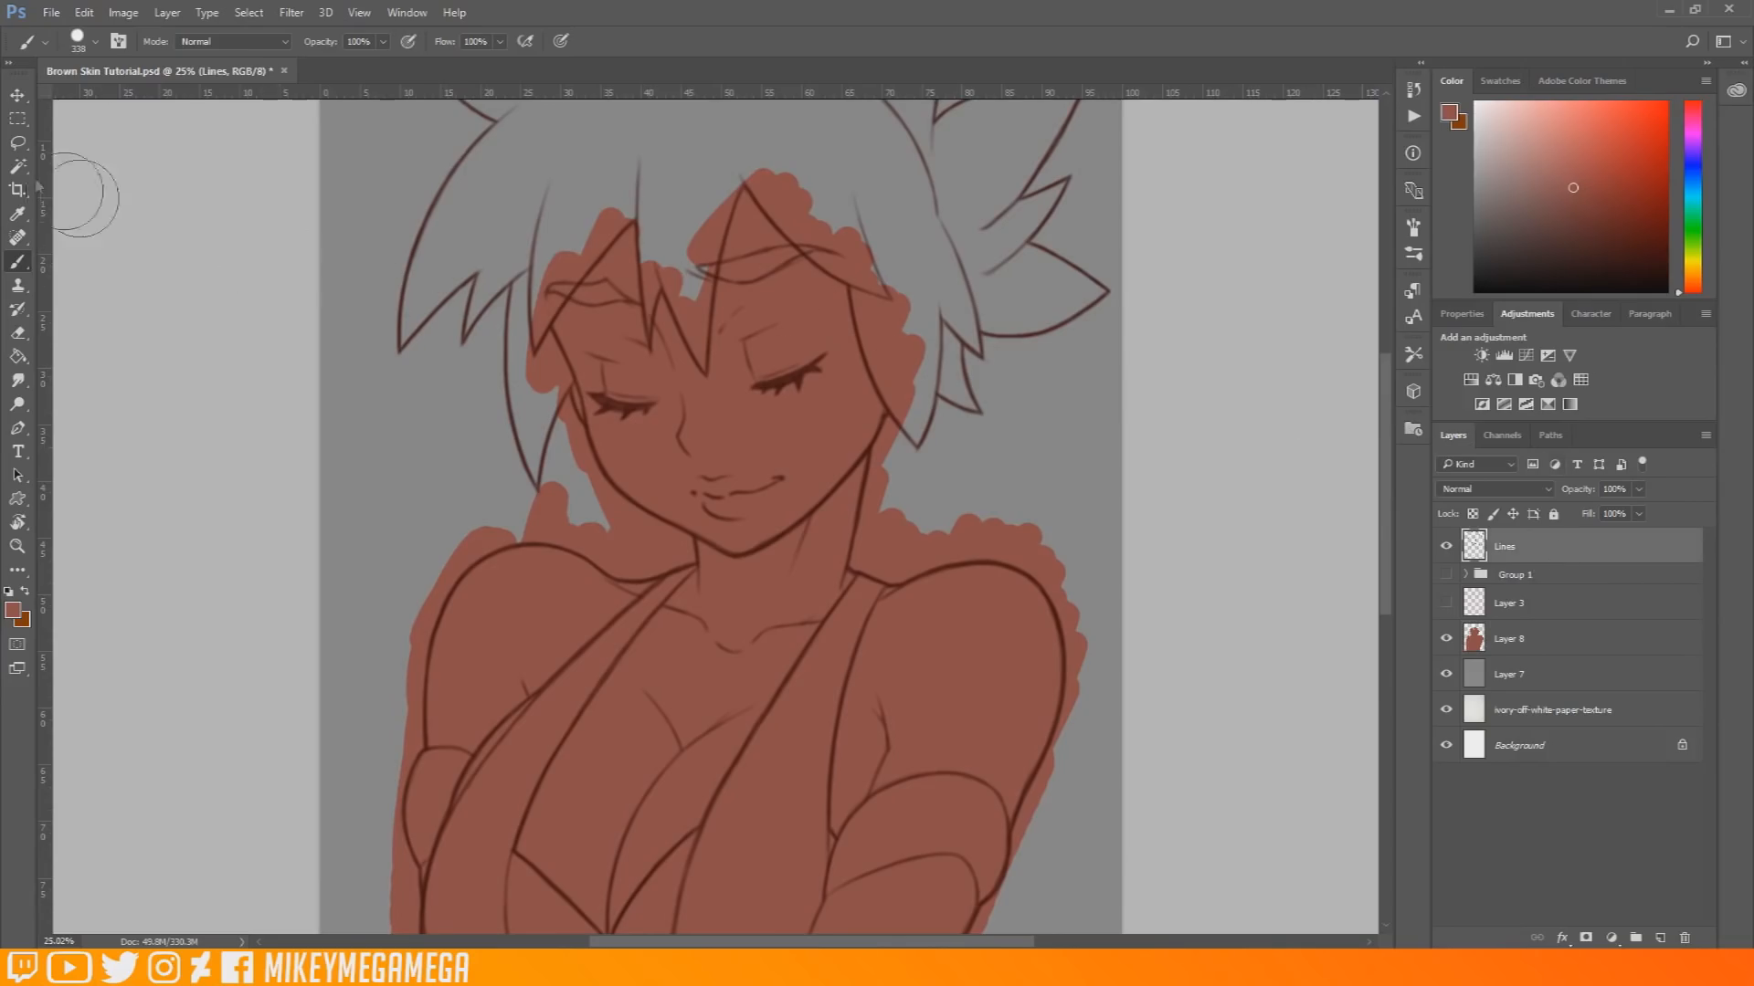
pyautogui.click(22, 165)
pyautogui.click(414, 508)
pyautogui.moveTo(1384, 582); pyautogui.dragTo(1384, 475)
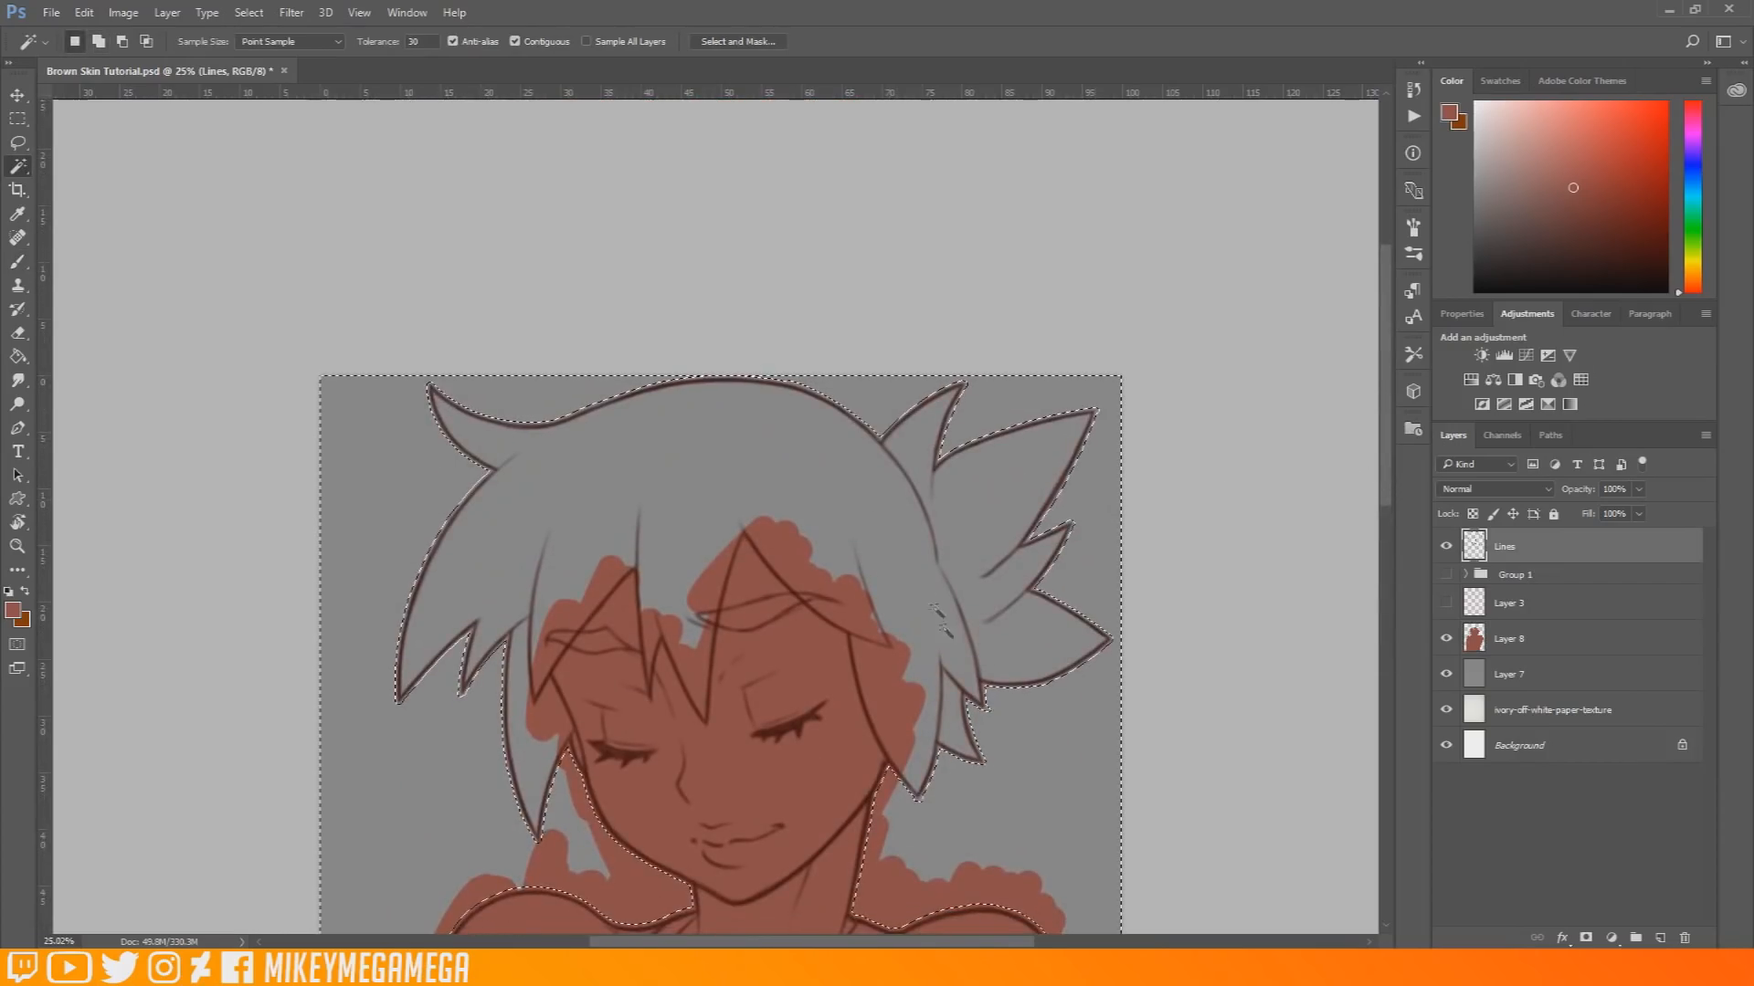
# Step: Expand the background selection by 5 pixels
pyautogui.click(249, 12)
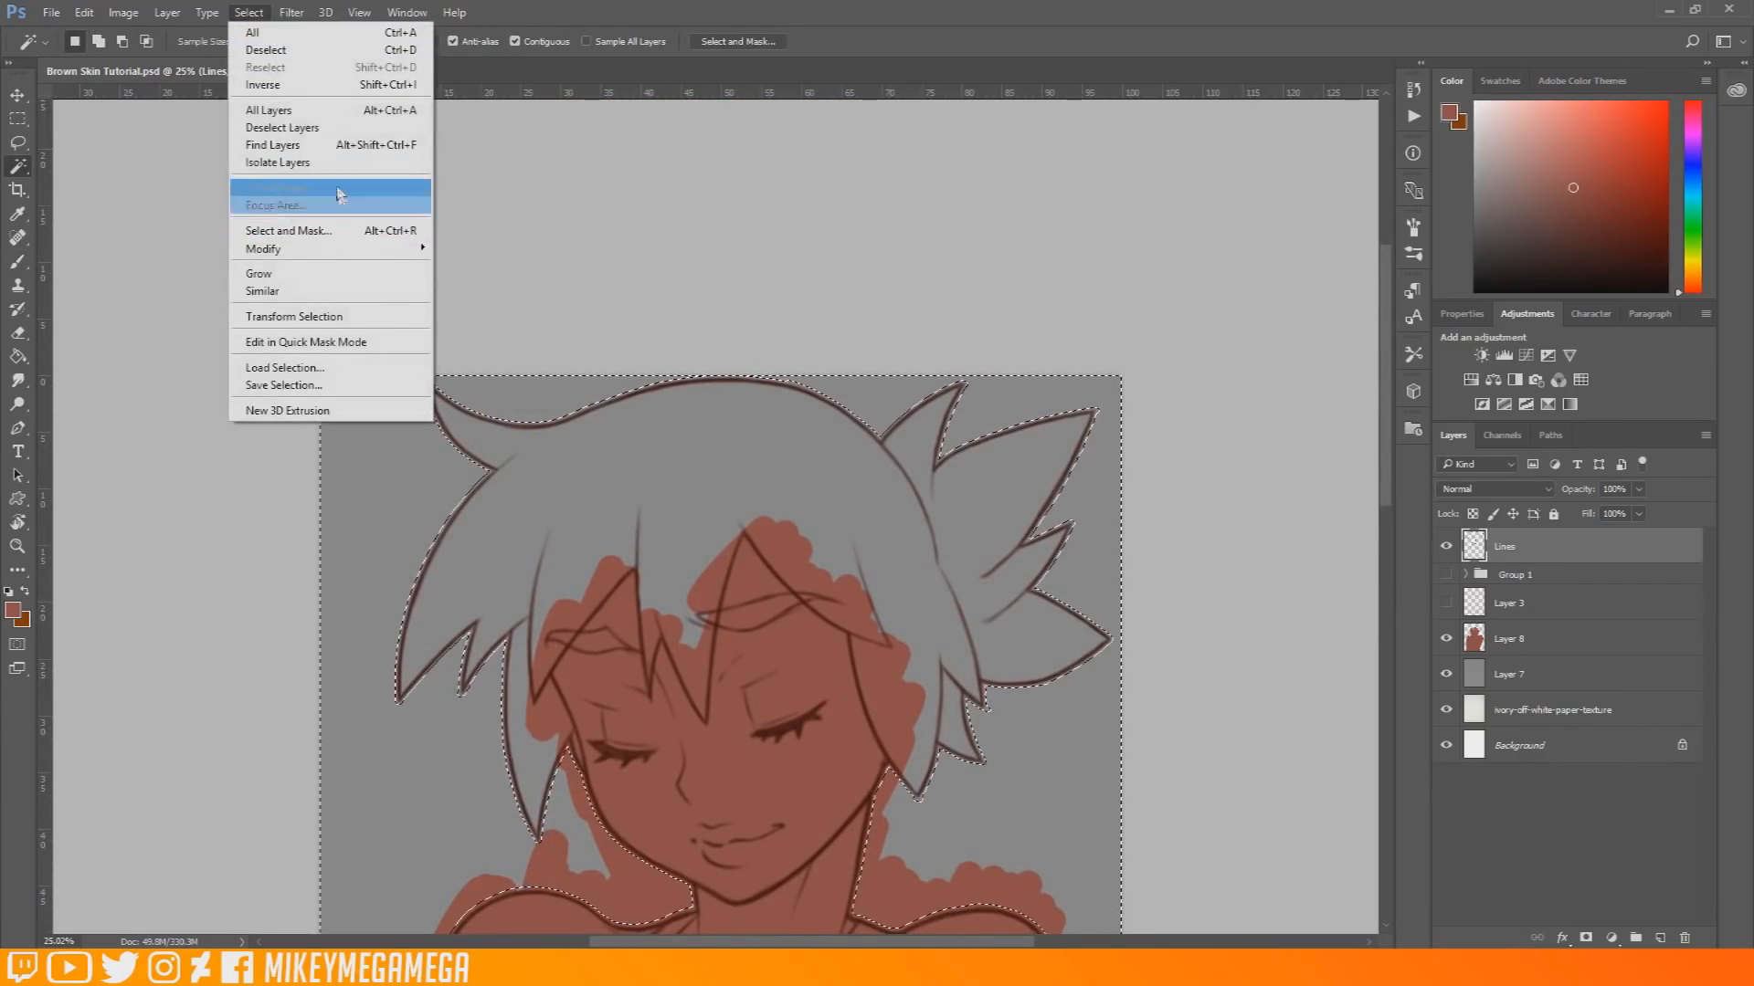
pyautogui.moveTo(346, 250)
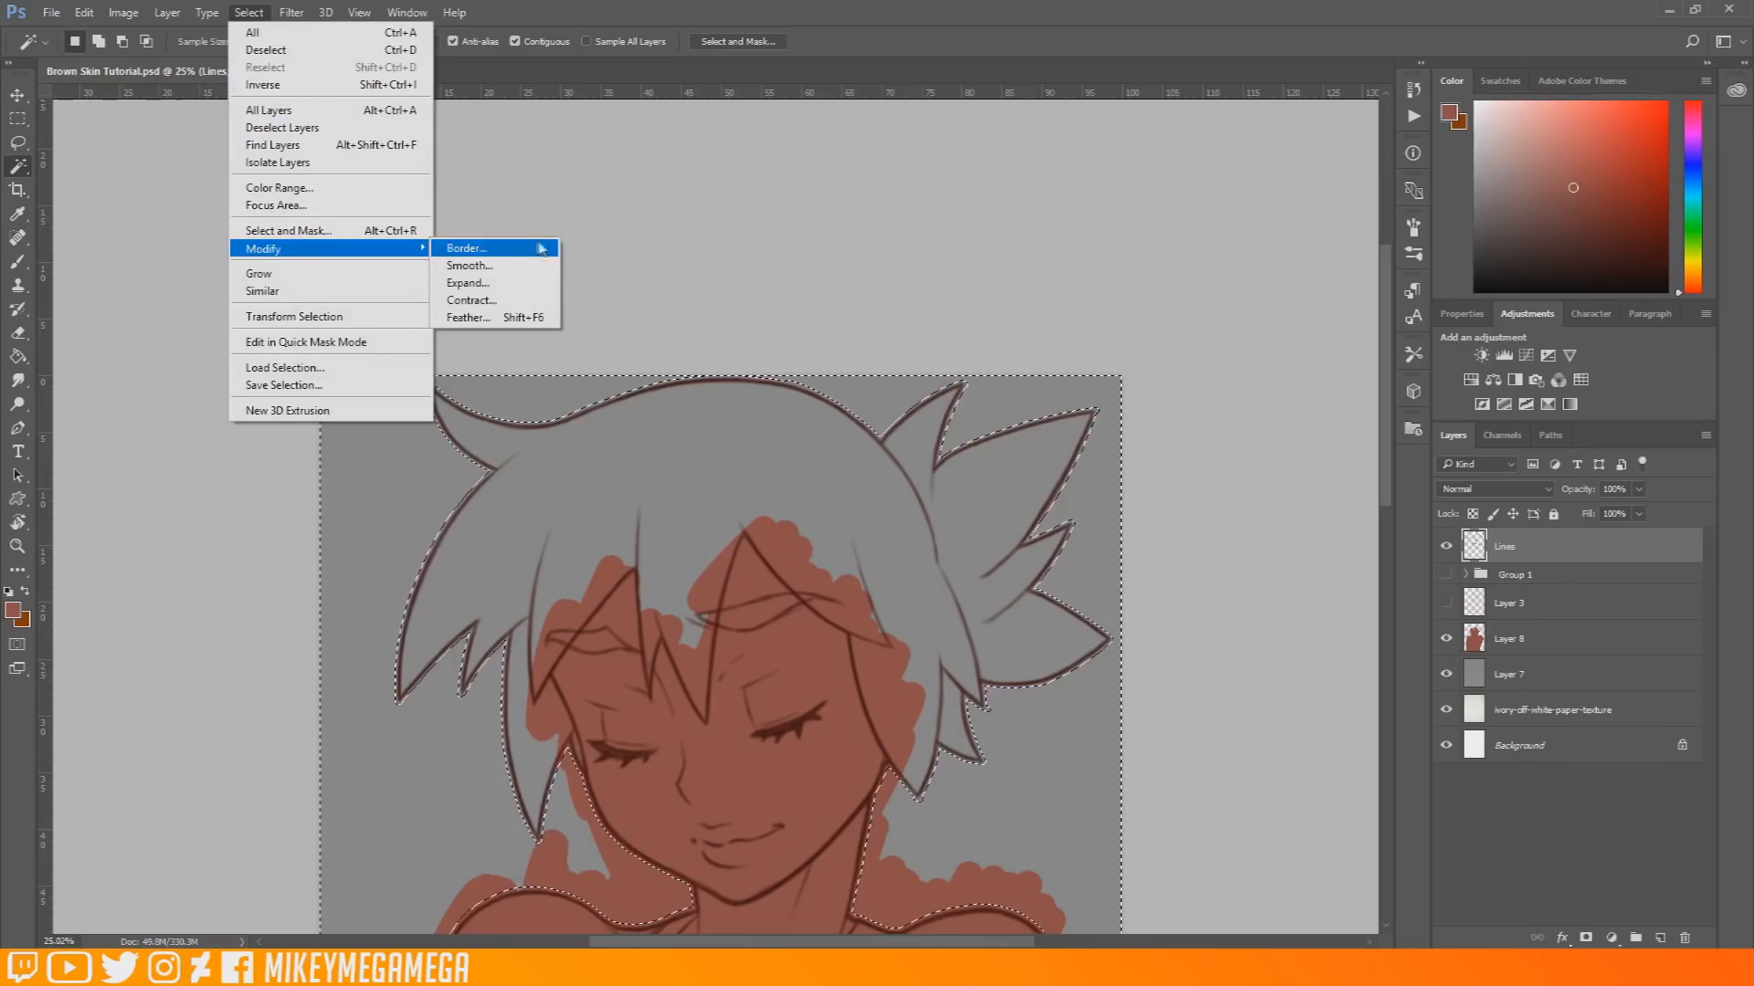
pyautogui.click(495, 285)
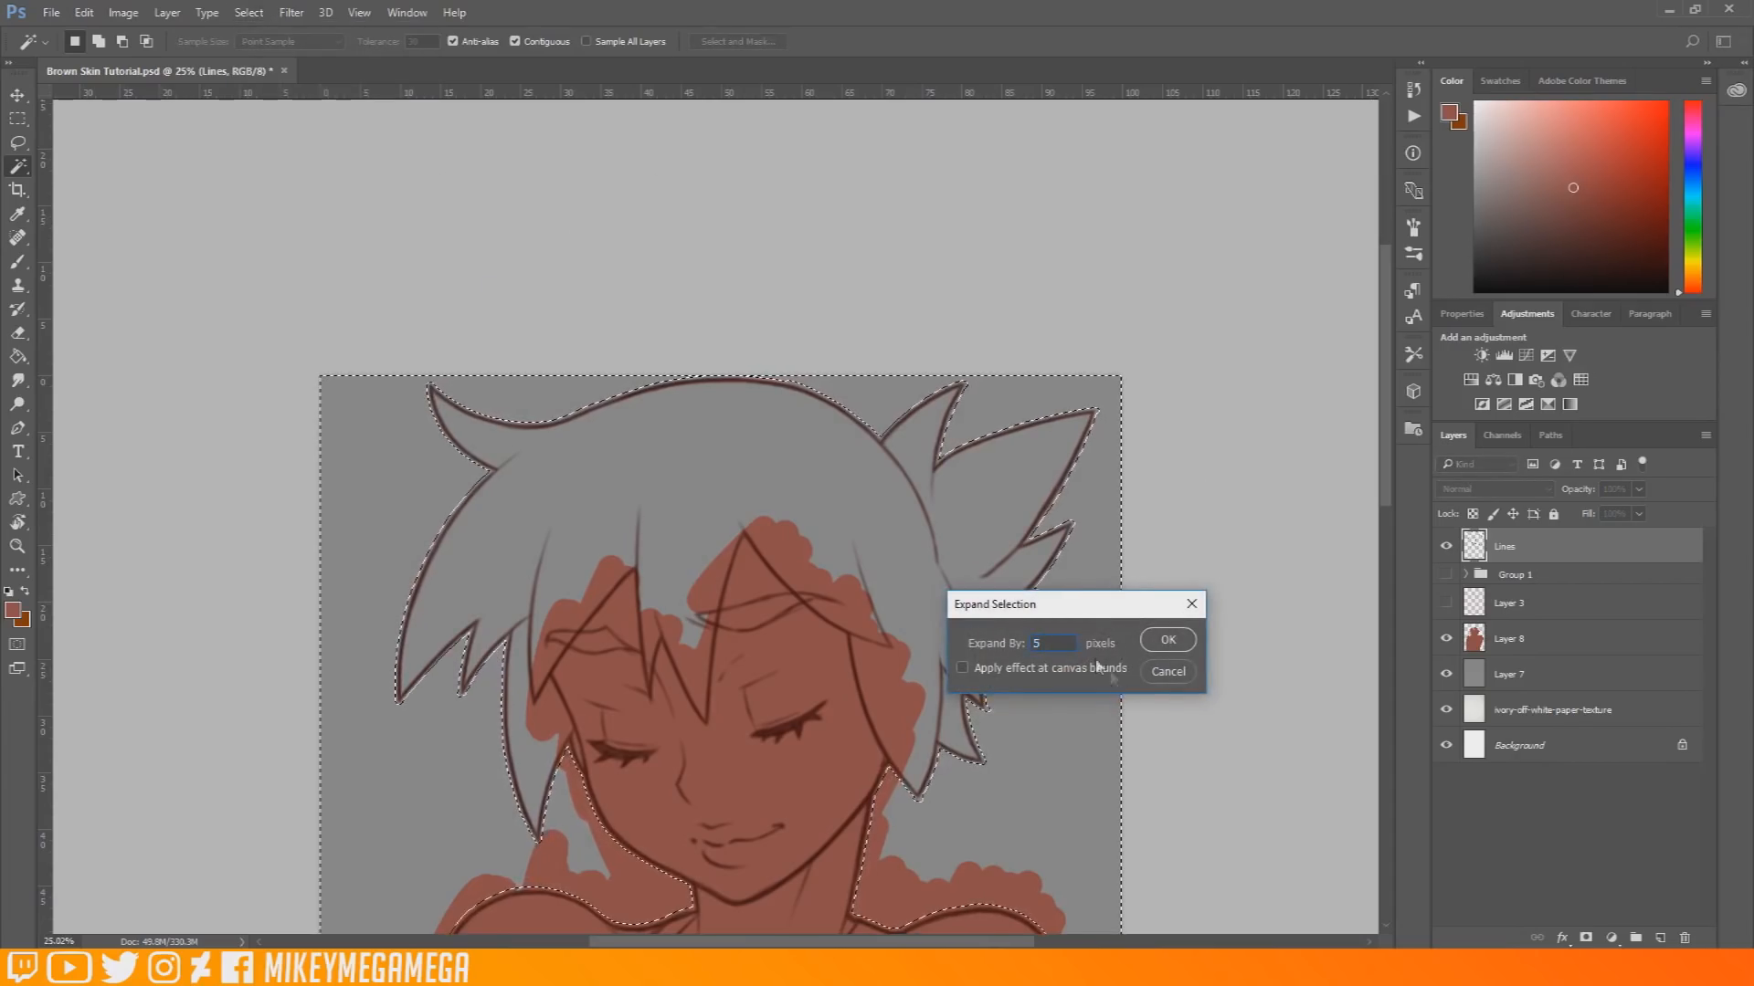
pyautogui.moveTo(1052, 647); pyautogui.dragTo(1031, 641)
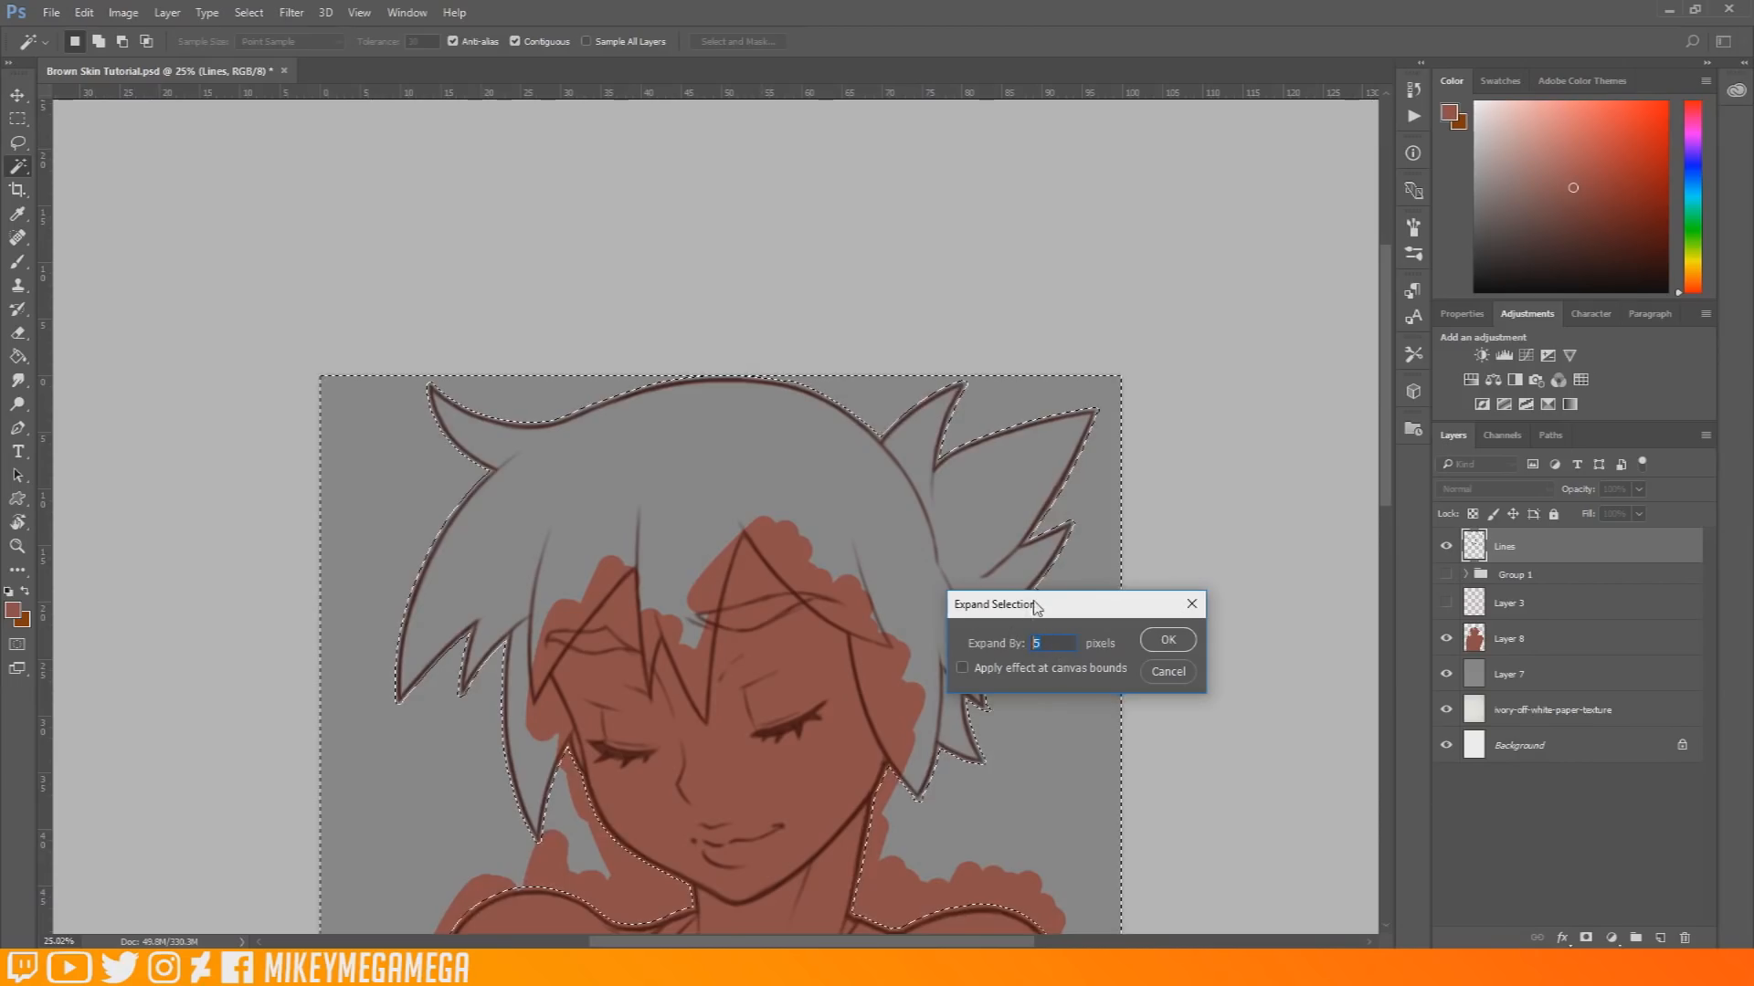
pyautogui.click(1163, 643)
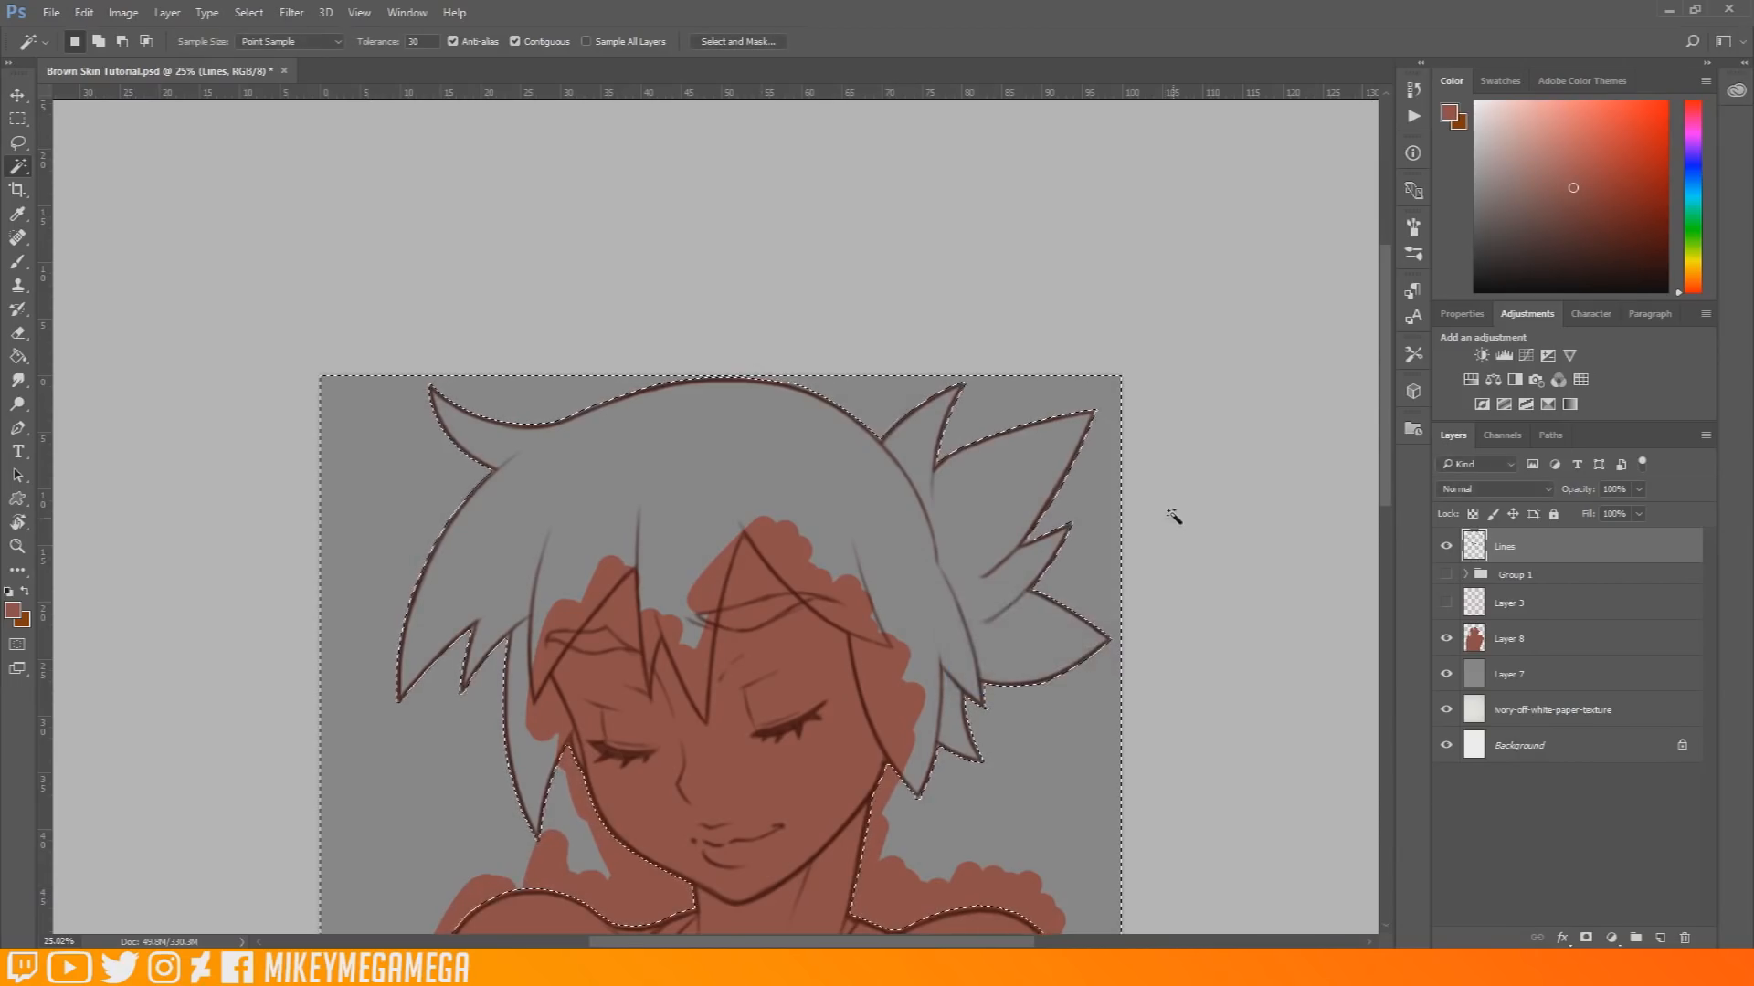
pyautogui.scroll(-3, 1388, 420)
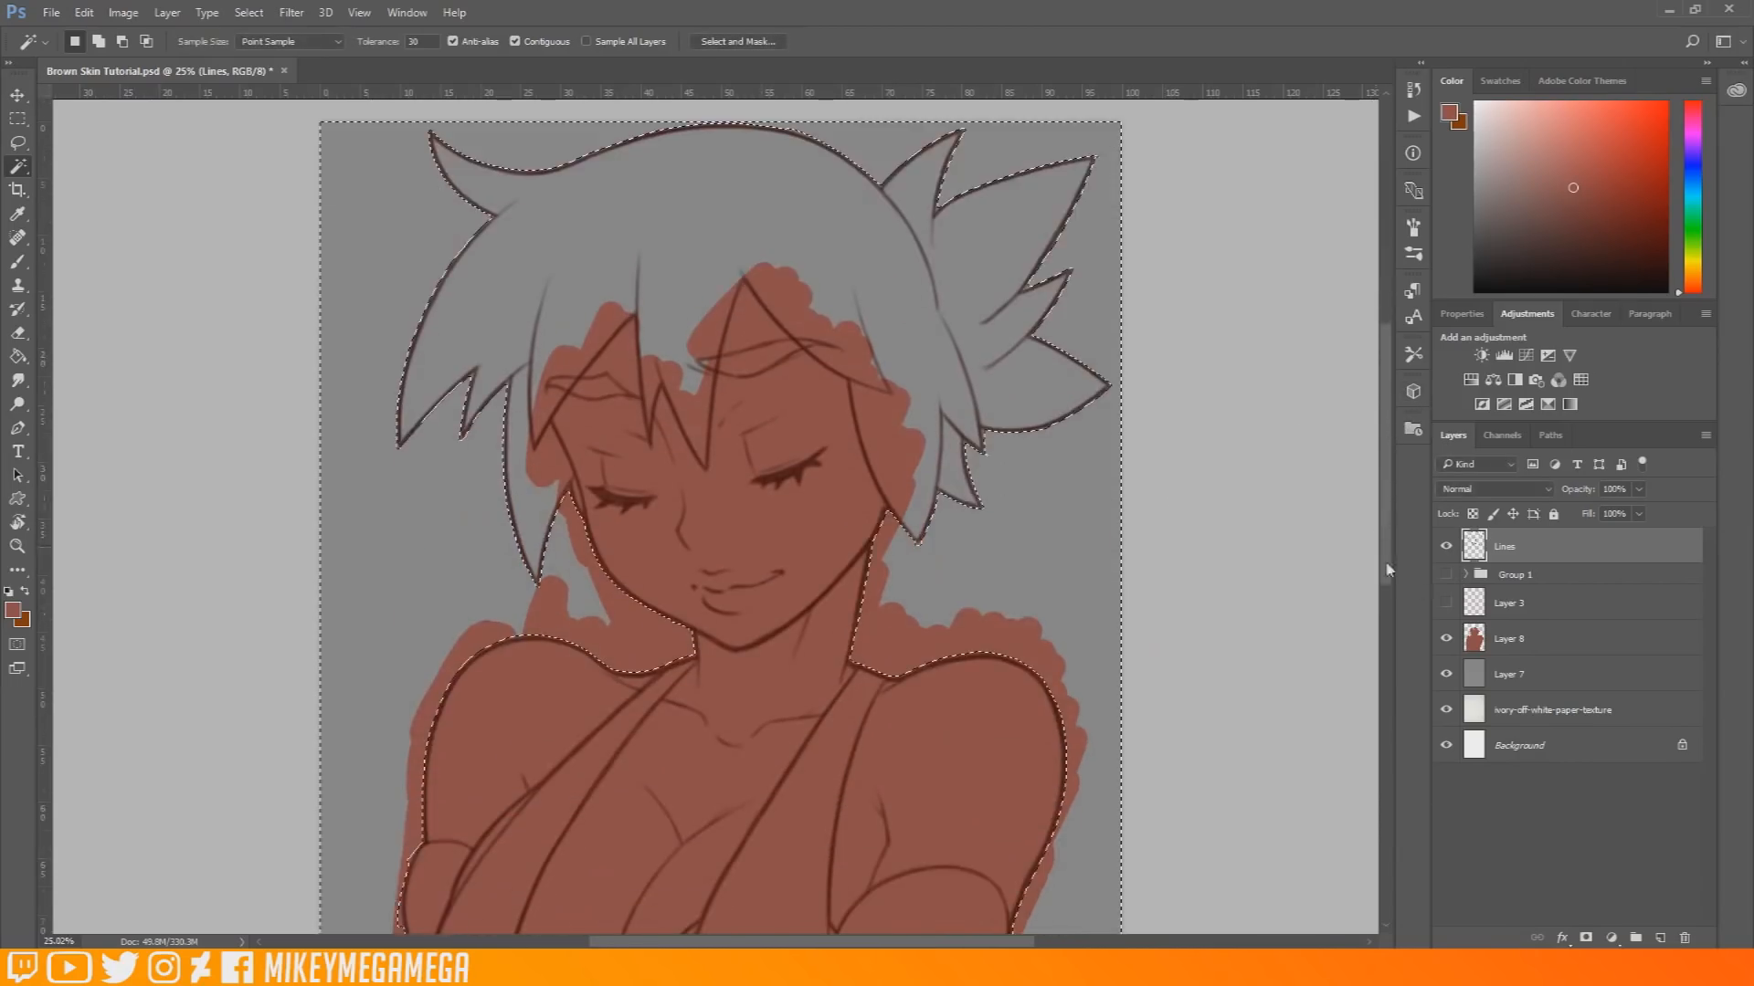
# Step: Delete the skin colour outside the line art from Layer 8 and clear the selection
pyautogui.click(1546, 645)
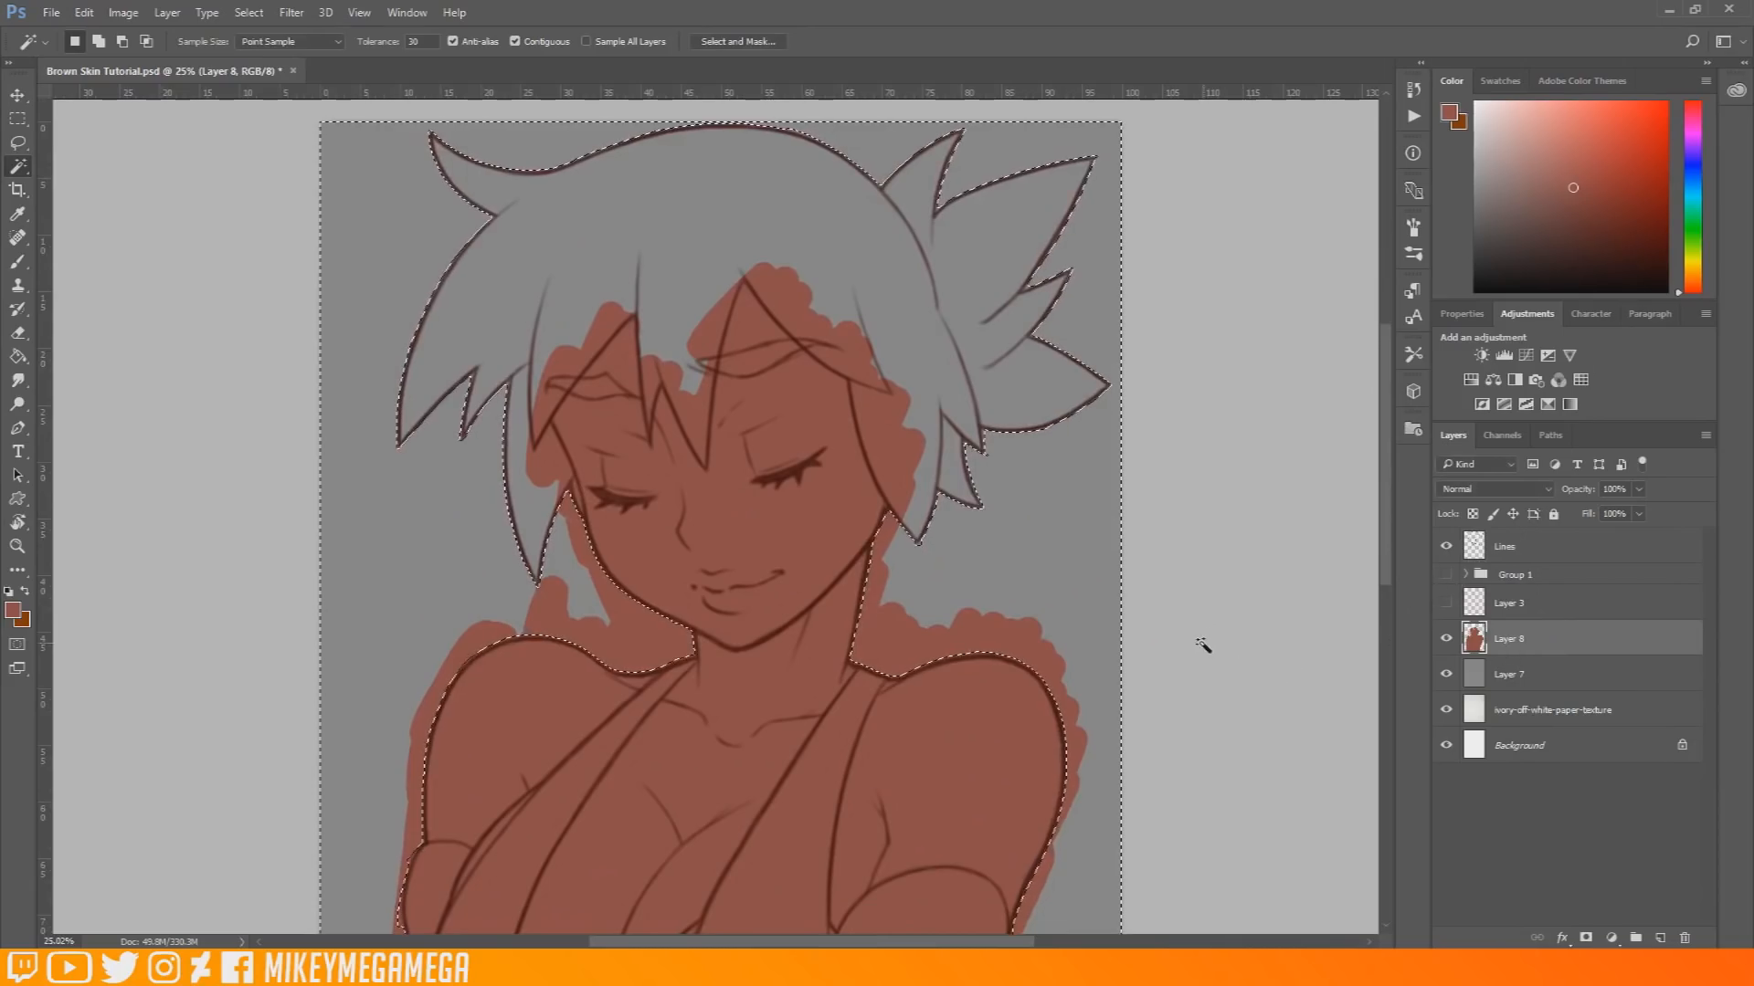
pyautogui.press('Delete')
pyautogui.press('m')
pyautogui.click(163, 260)
pyautogui.scroll(-4, 607, 649)
pyautogui.scroll(3, 693, 595)
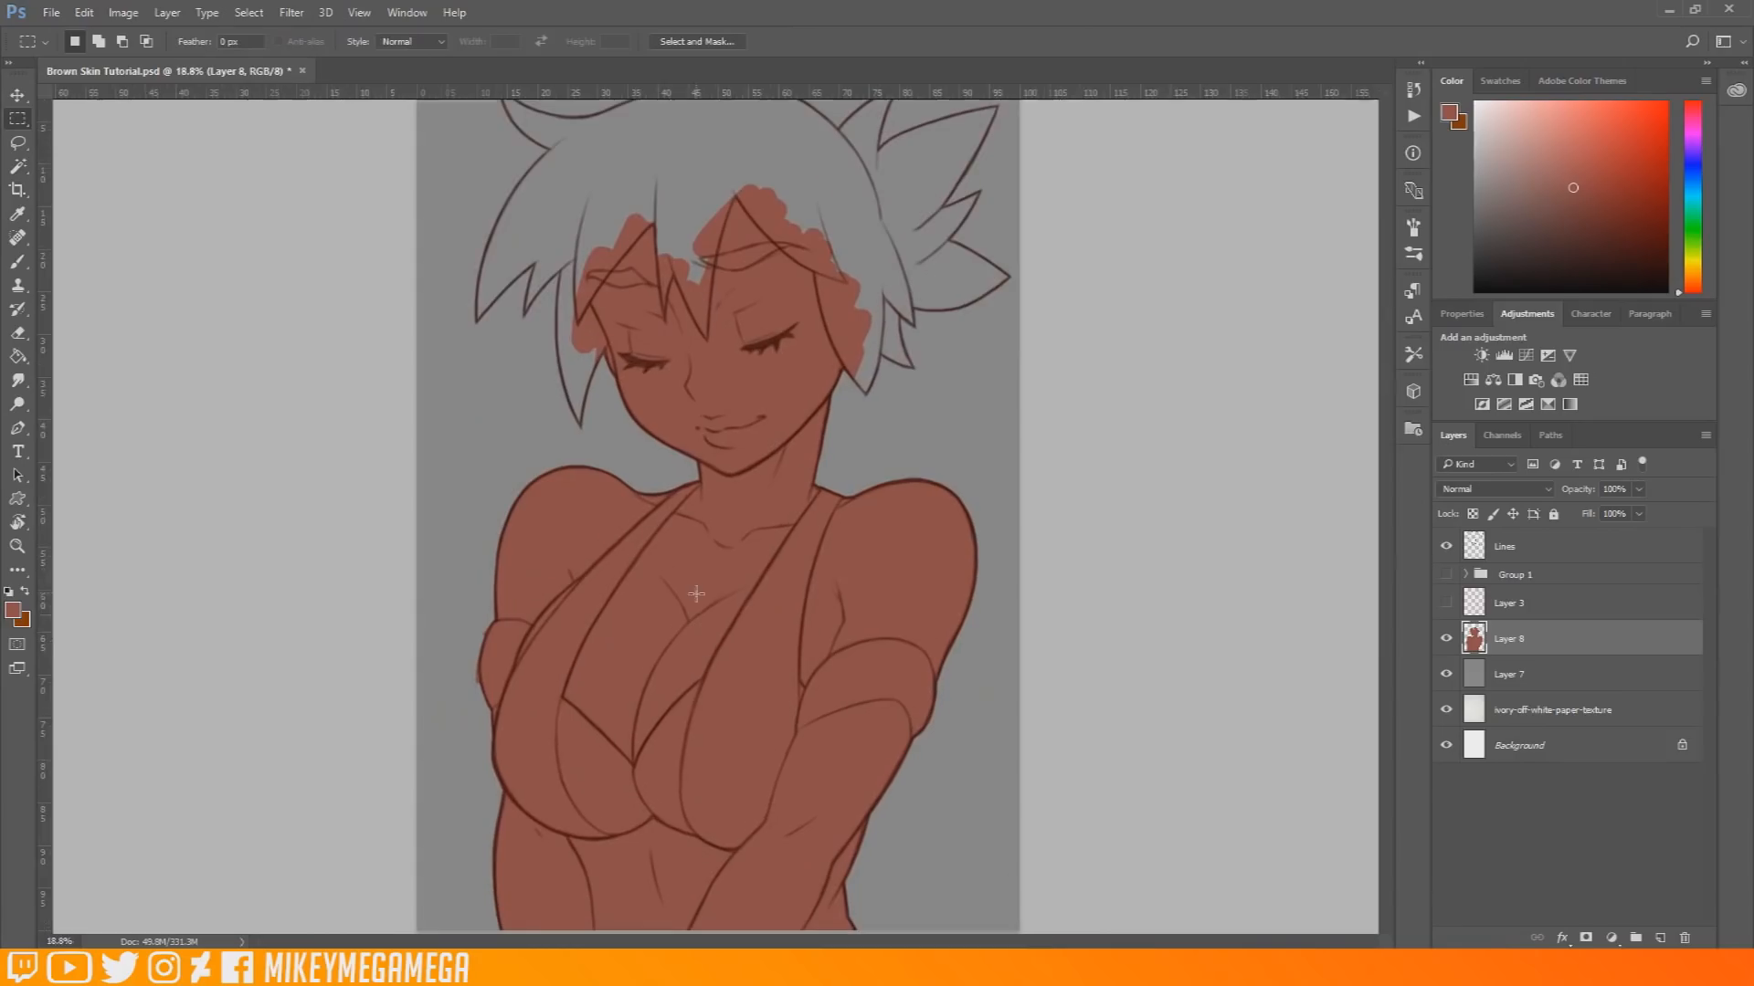
# Step: Choose the hard round 34 px tip for the Eraser
pyautogui.click(22, 334)
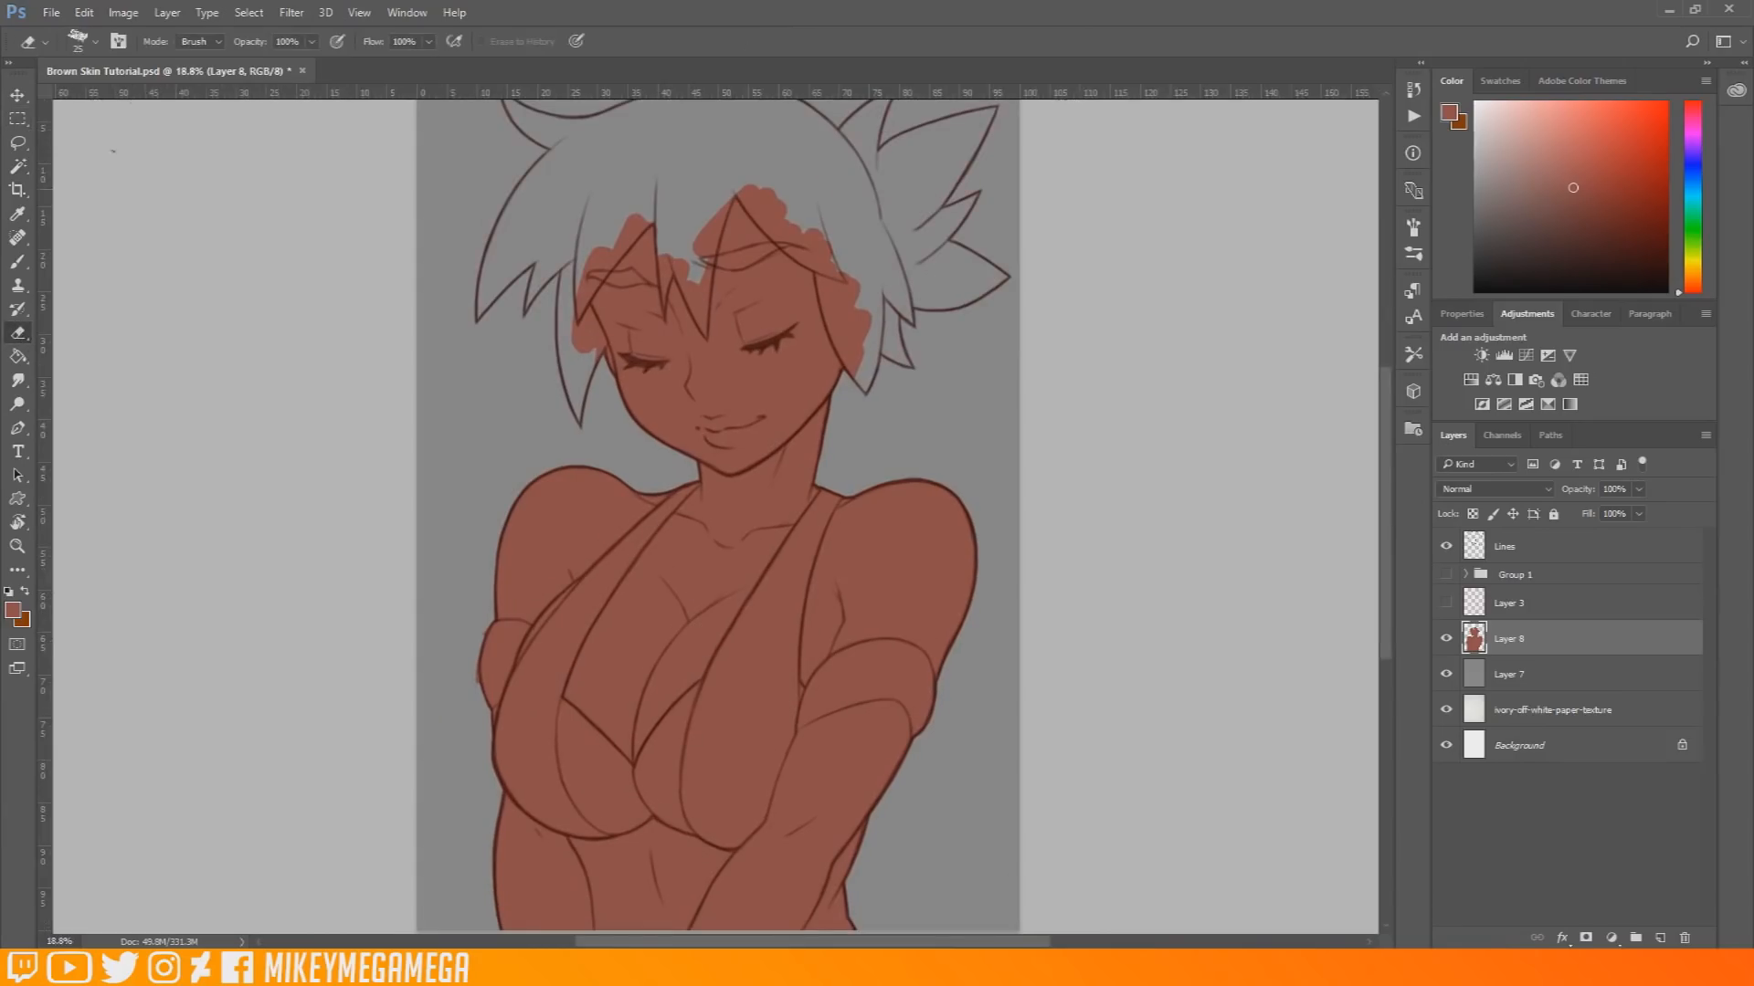
pyautogui.click(95, 42)
pyautogui.click(63, 229)
pyautogui.click(268, 547)
pyautogui.scroll(-3, 918, 608)
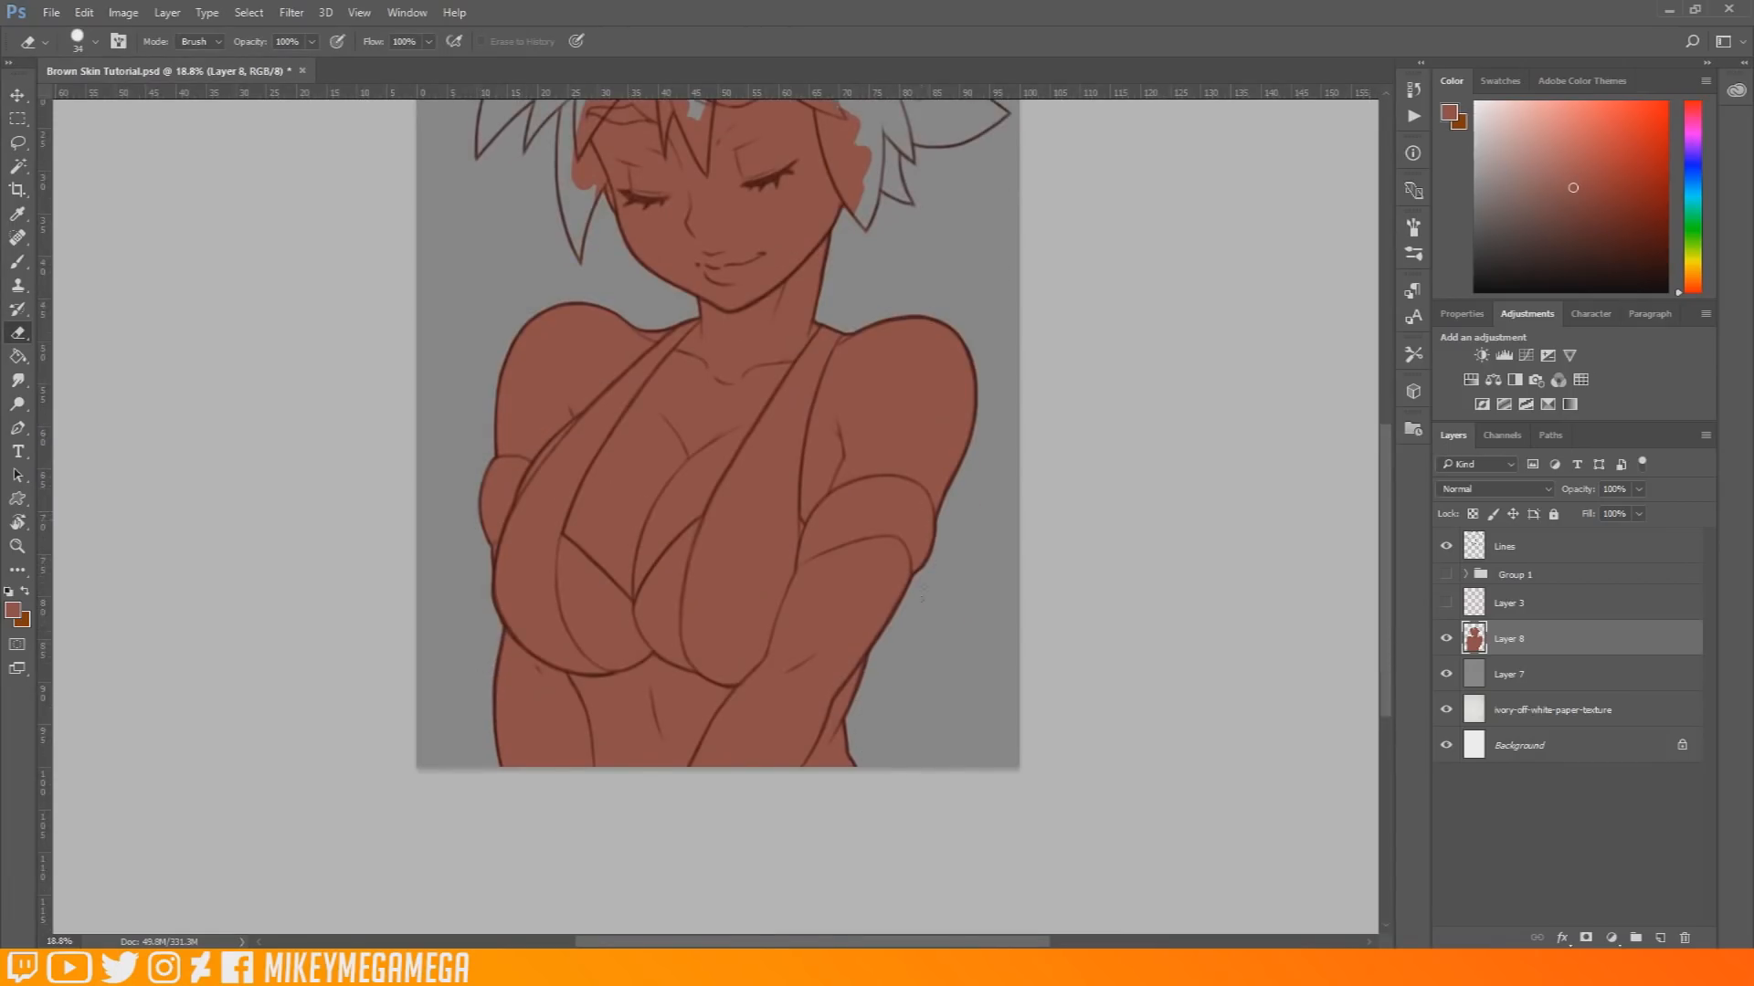
pyautogui.scroll(6, 1374, 417)
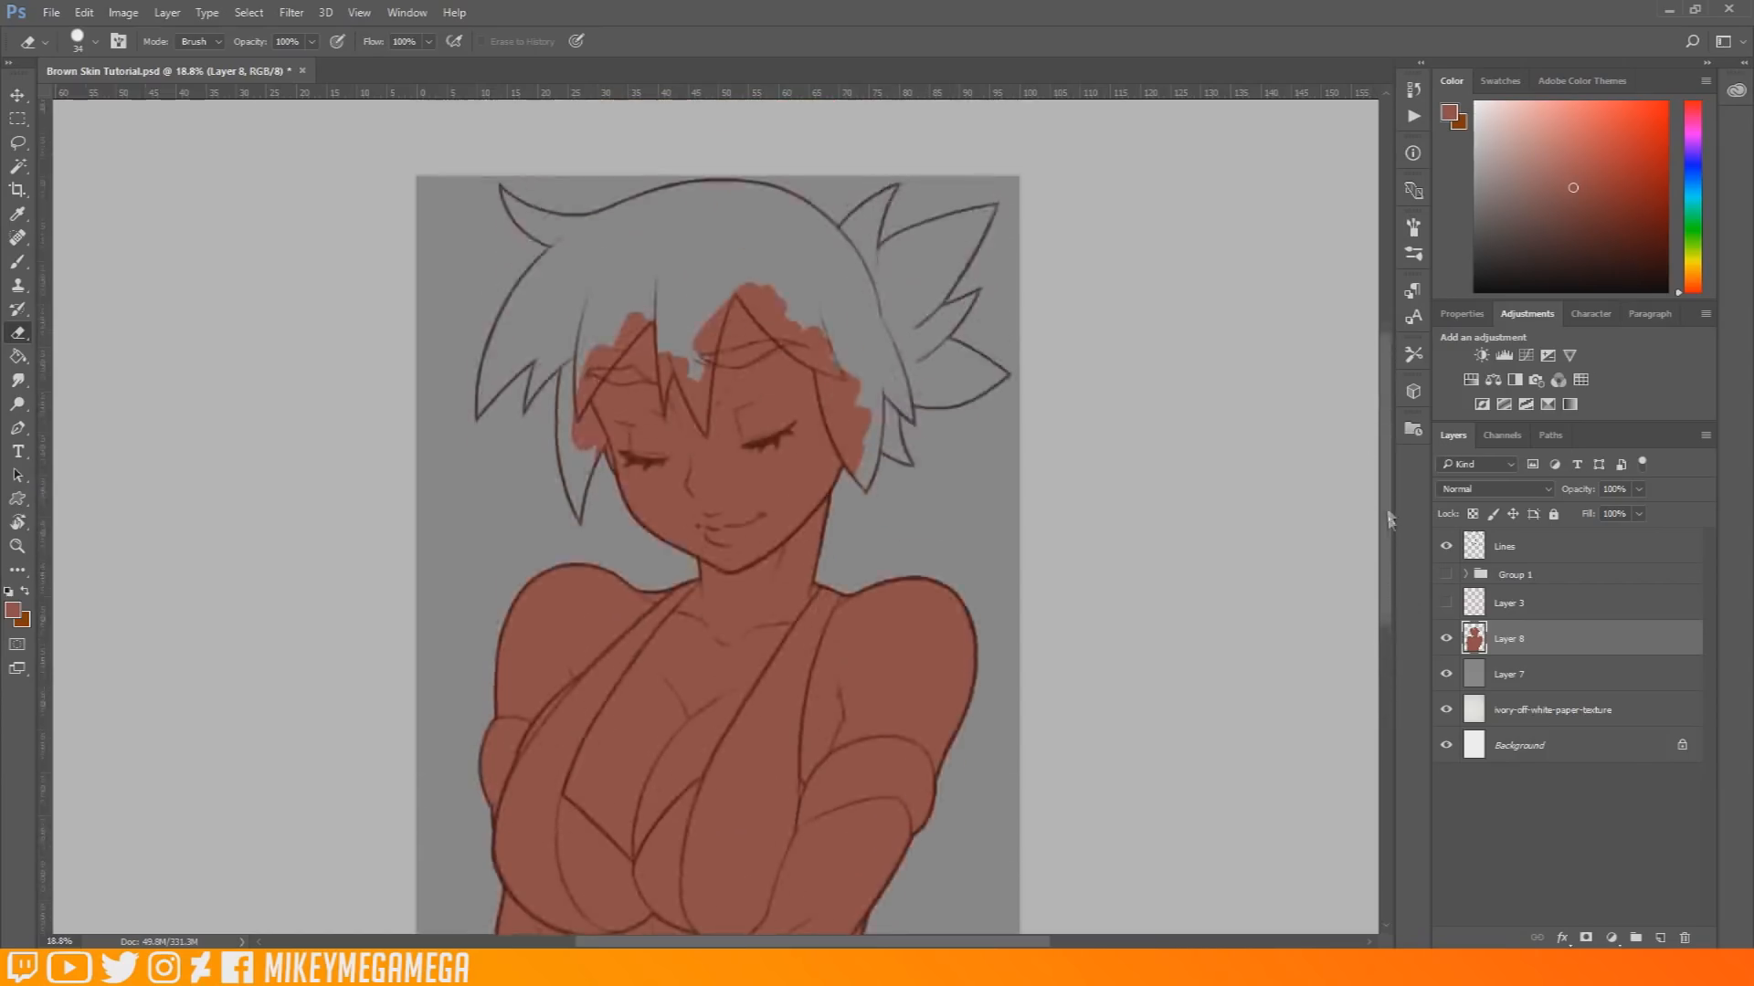
# Step: Create a new layer above Layer 8 and set the foreground colour to pale grey #edeaed for the hair
pyautogui.click(1660, 939)
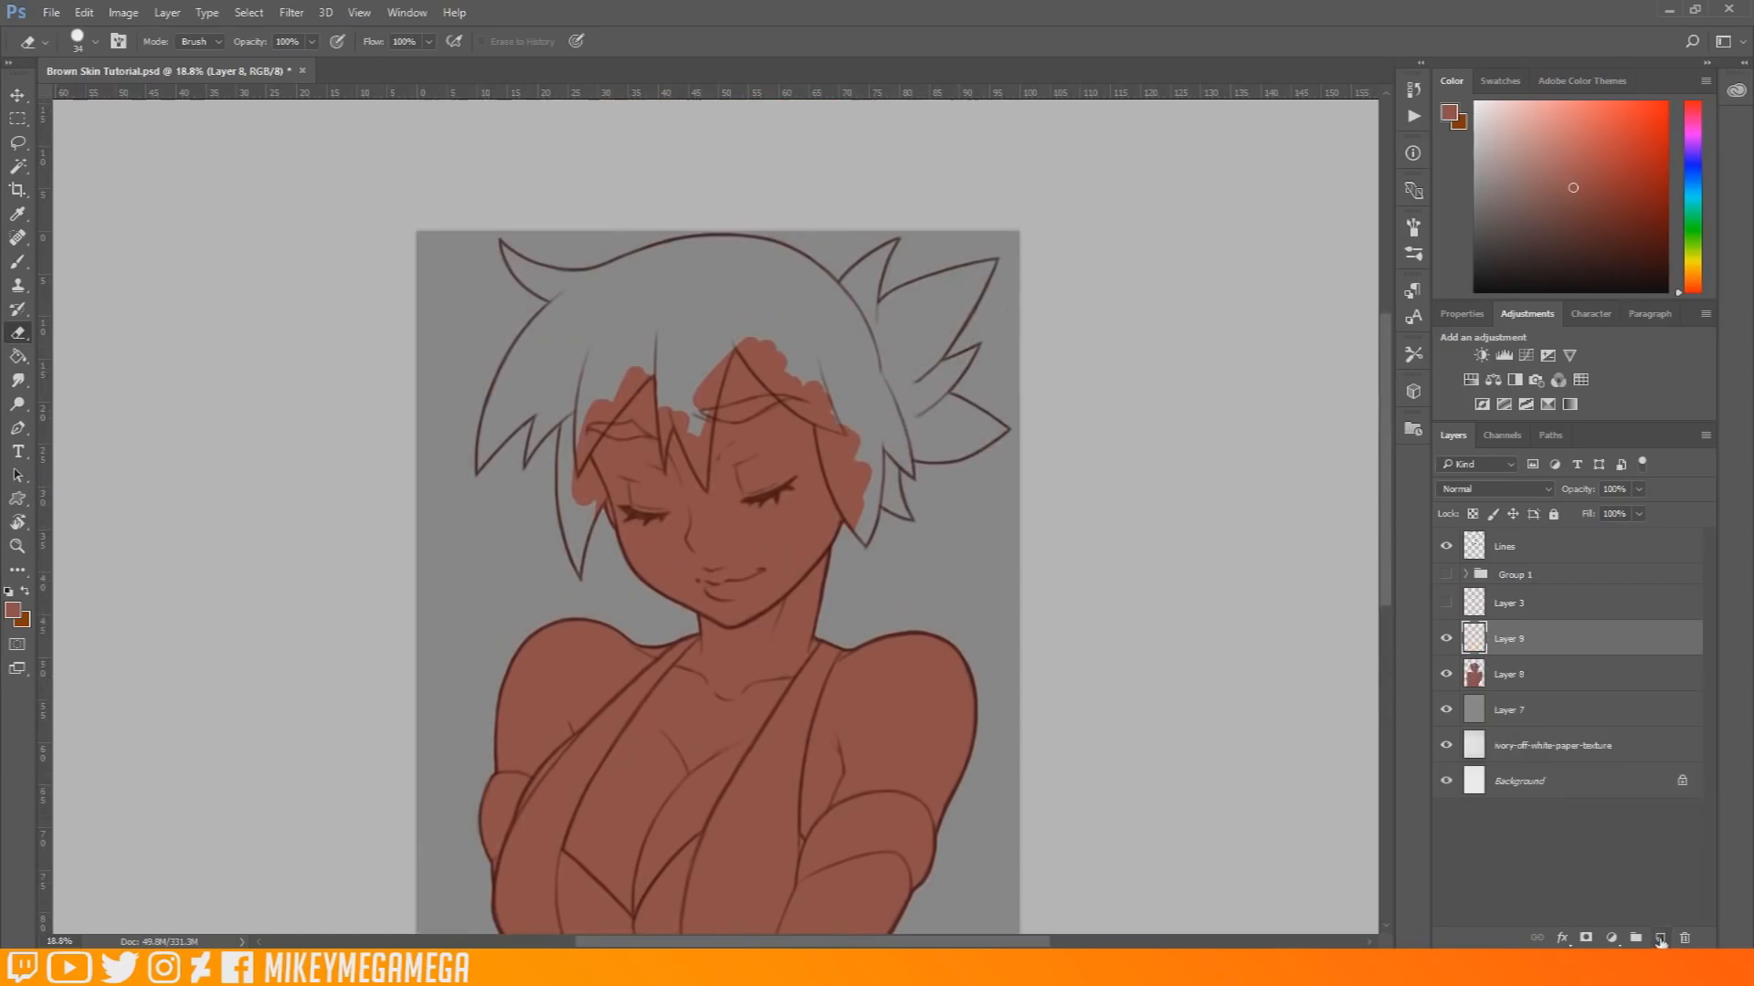
pyautogui.click(13, 611)
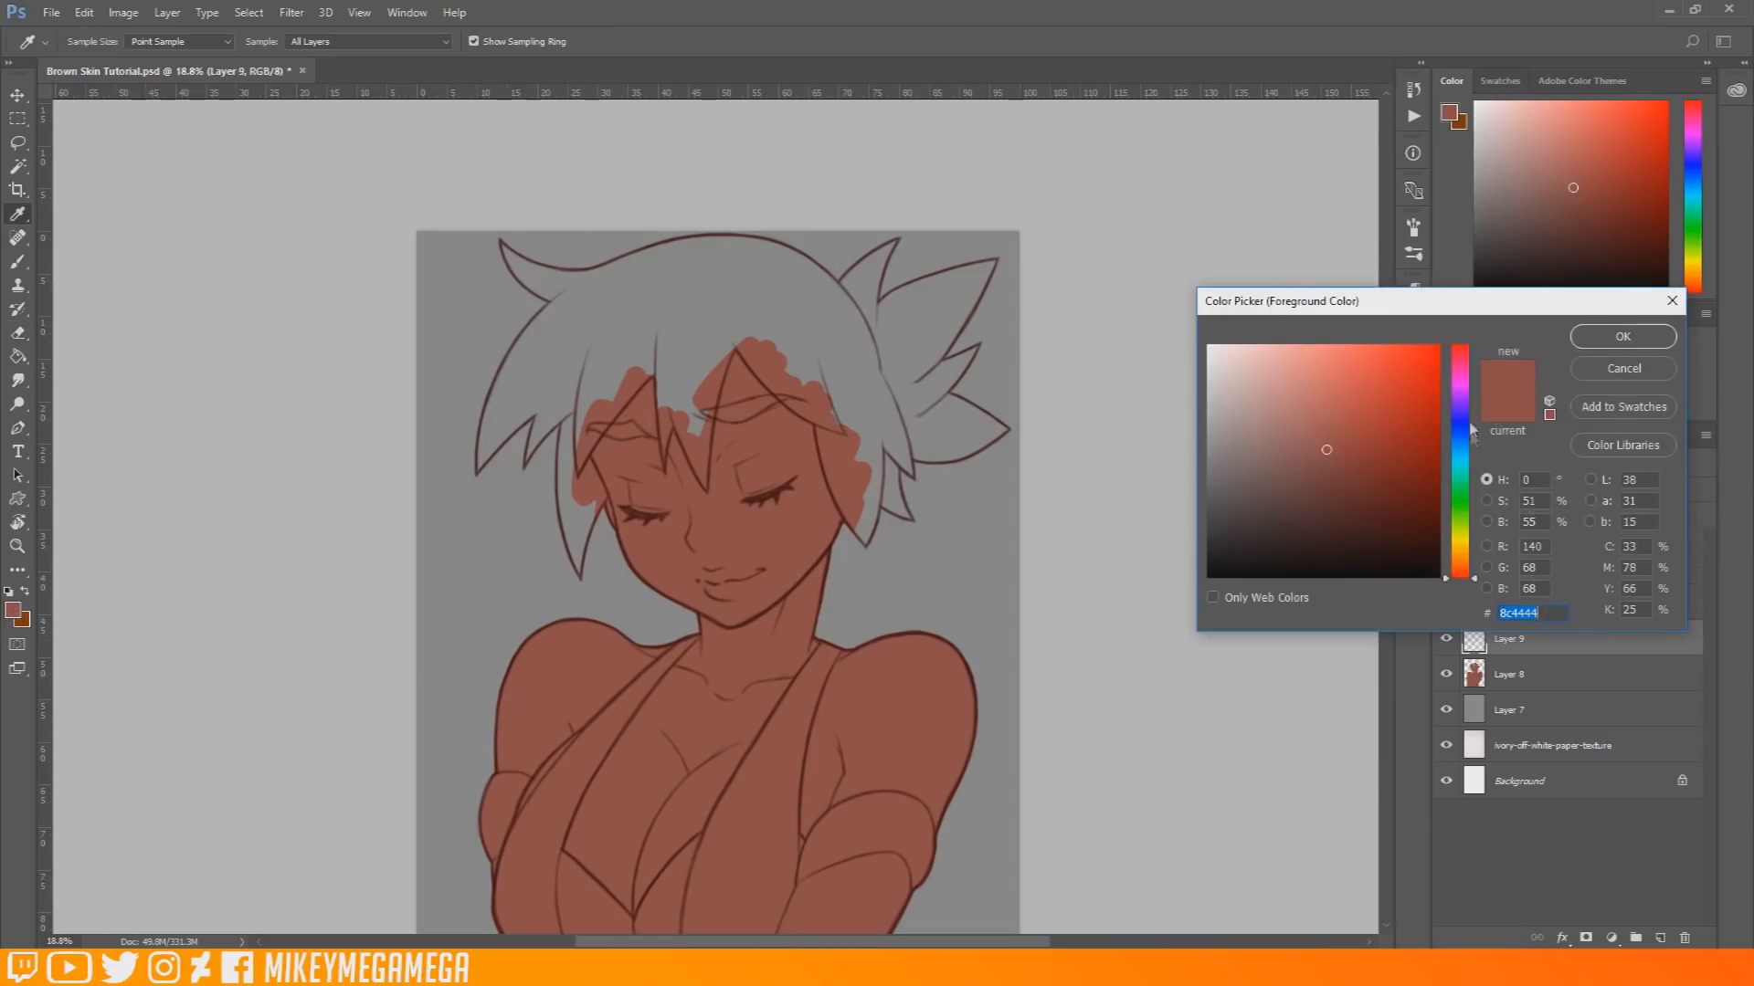
pyautogui.moveTo(1473, 440); pyautogui.dragTo(1465, 390)
pyautogui.click(1228, 347)
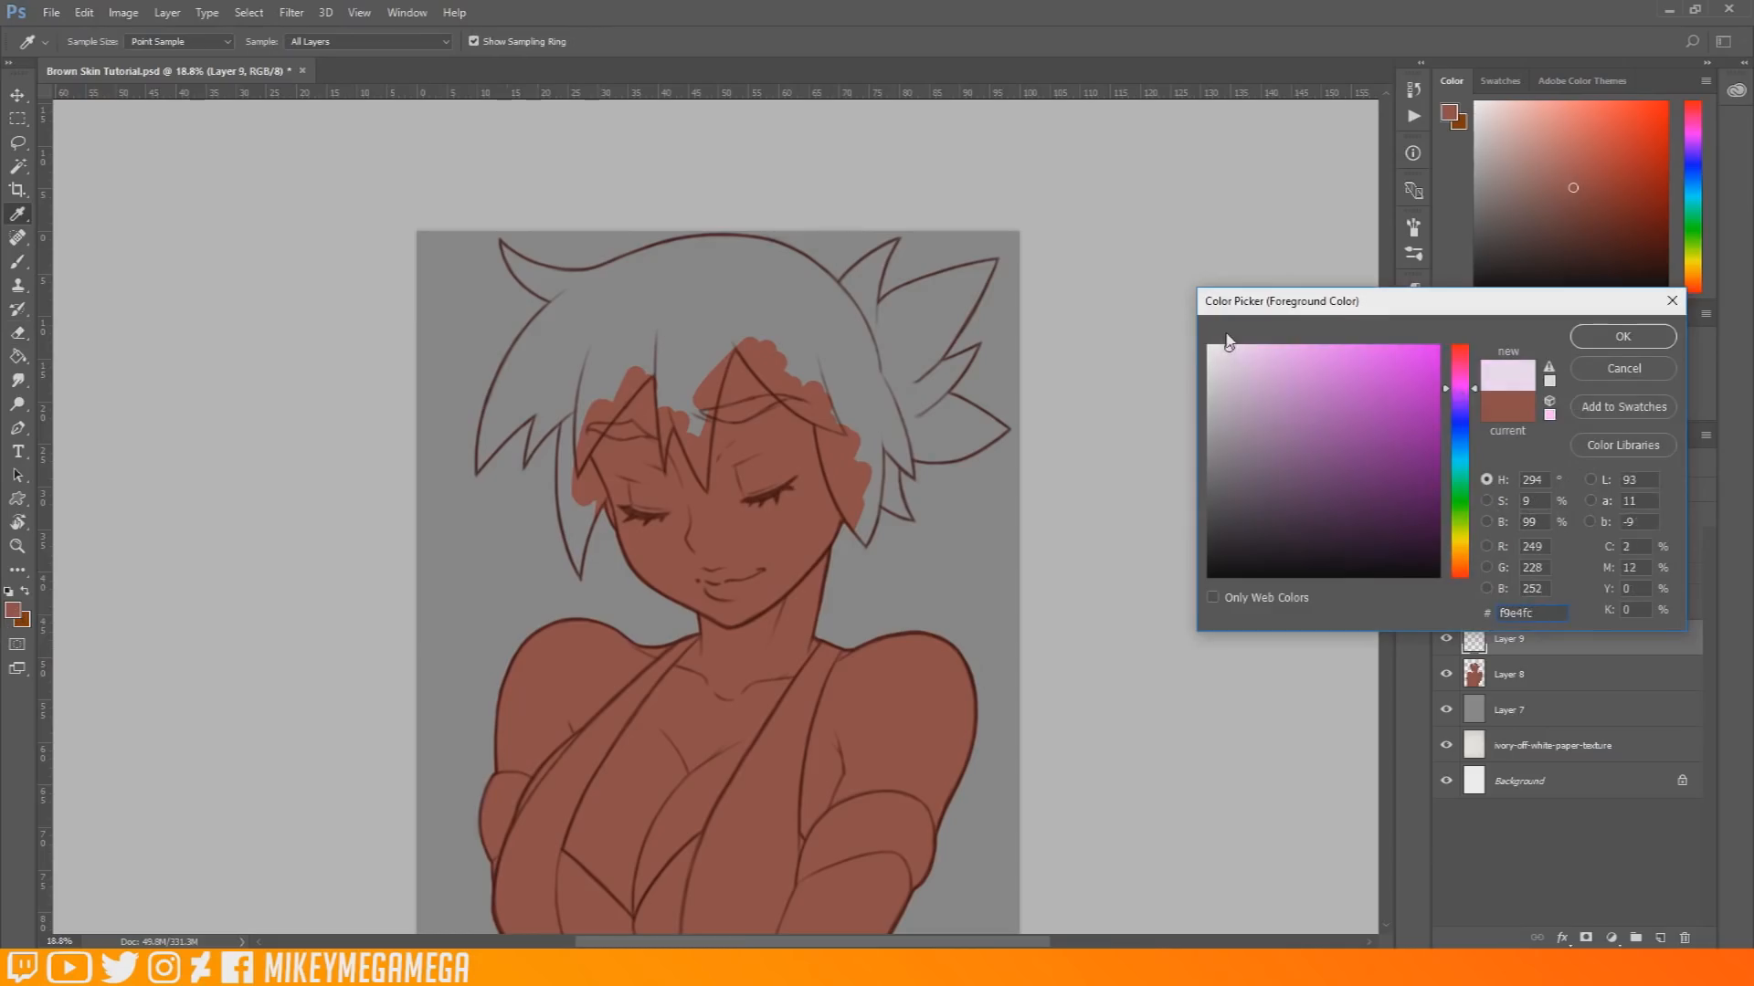
pyautogui.moveTo(1224, 353); pyautogui.dragTo(1210, 361)
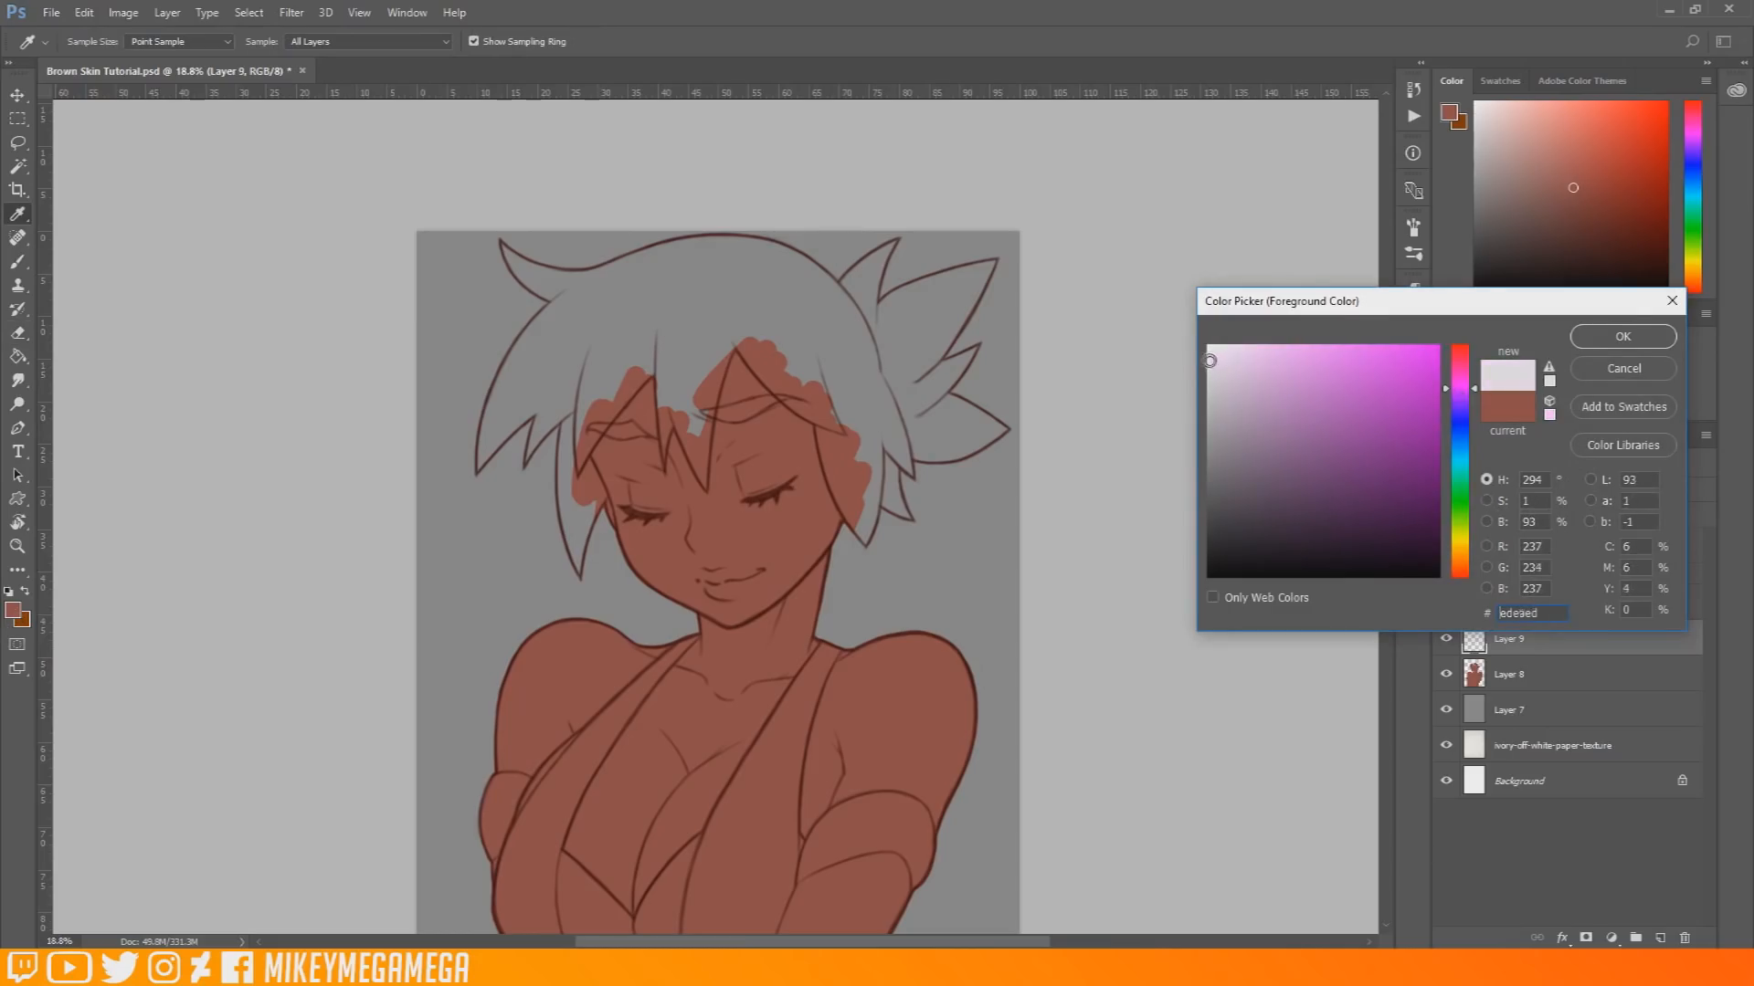
pyautogui.click(1611, 344)
# Step: Paint the pale hair colour inside the fringe strands beside the face on Layer 9, with a hard round brush of about 72 px
pyautogui.press('e')
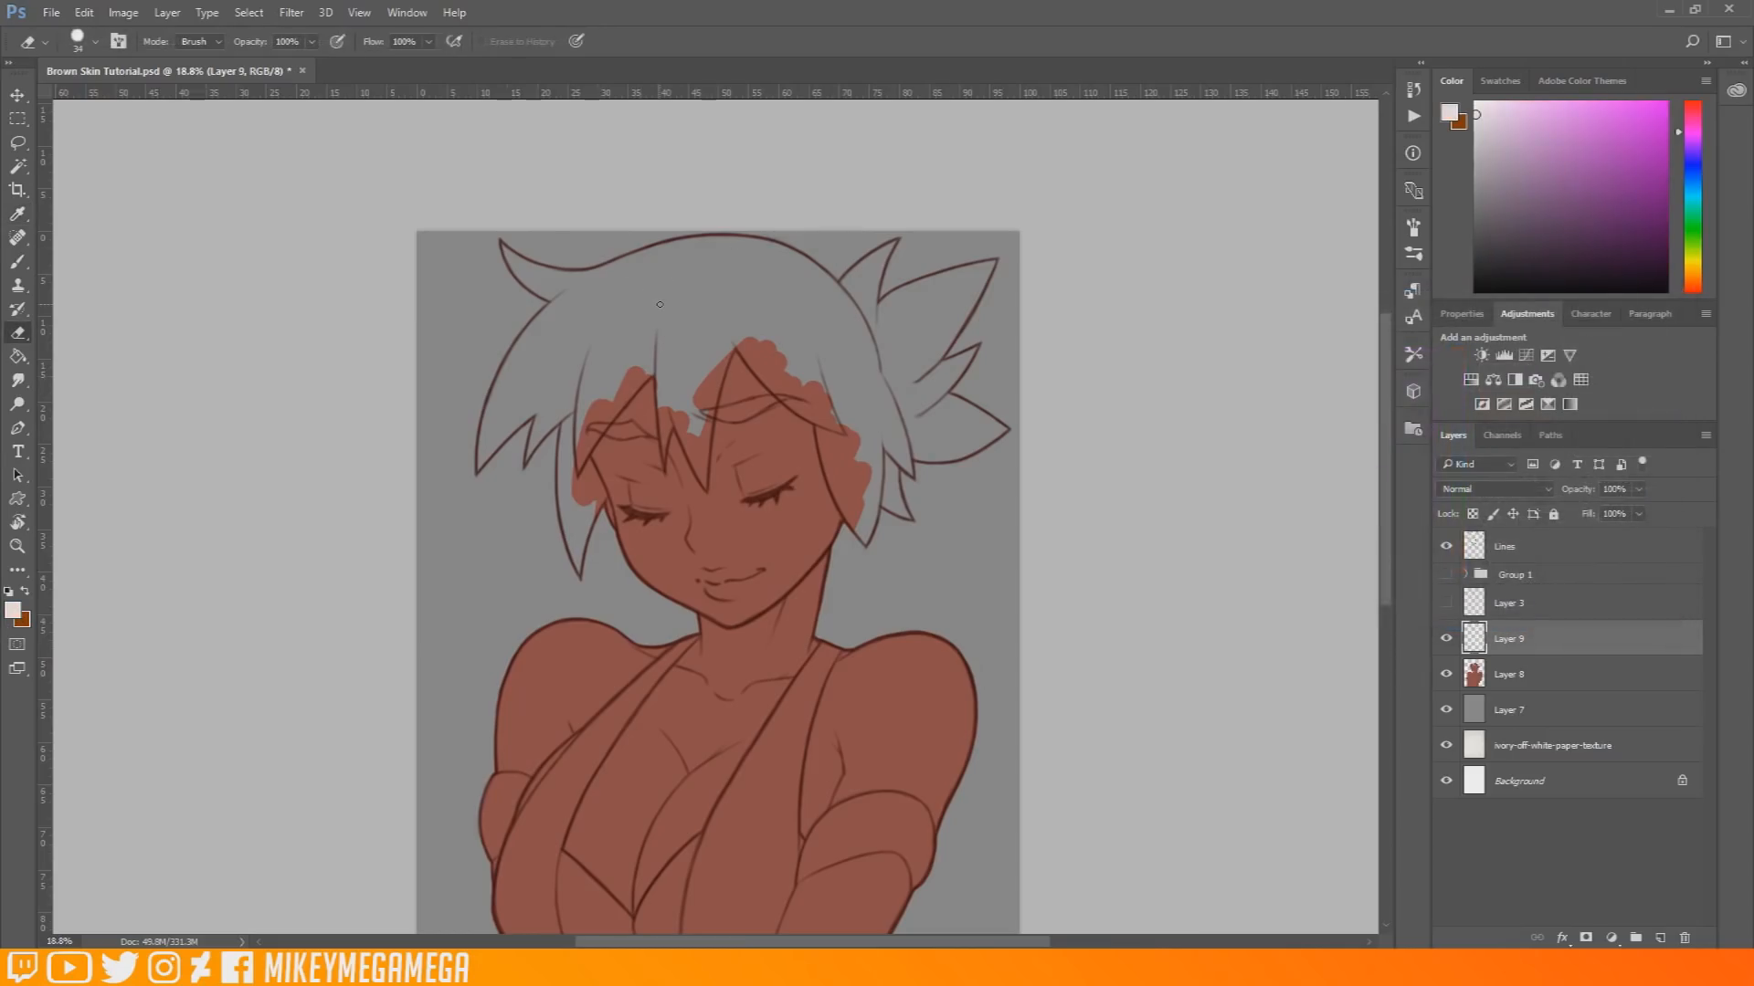
pyautogui.scroll(5, 718, 170)
pyautogui.scroll(4, 808, 738)
pyautogui.press('b')
pyautogui.rightClick(437, 321)
pyautogui.moveTo(629, 366); pyautogui.dragTo(548, 367)
pyautogui.moveTo(334, 550)
pyautogui.mouseDown()
pyautogui.moveTo(325, 572)
pyautogui.moveTo(319, 548)
pyautogui.moveTo(332, 650)
pyautogui.moveTo(330, 508)
pyautogui.moveTo(333, 808)
pyautogui.moveTo(318, 687)
pyautogui.moveTo(360, 864)
pyautogui.moveTo(353, 781)
pyautogui.moveTo(361, 827)
pyautogui.moveTo(408, 693)
pyautogui.mouseUp()
pyautogui.rightClick(356, 506)
pyautogui.click(494, 547)
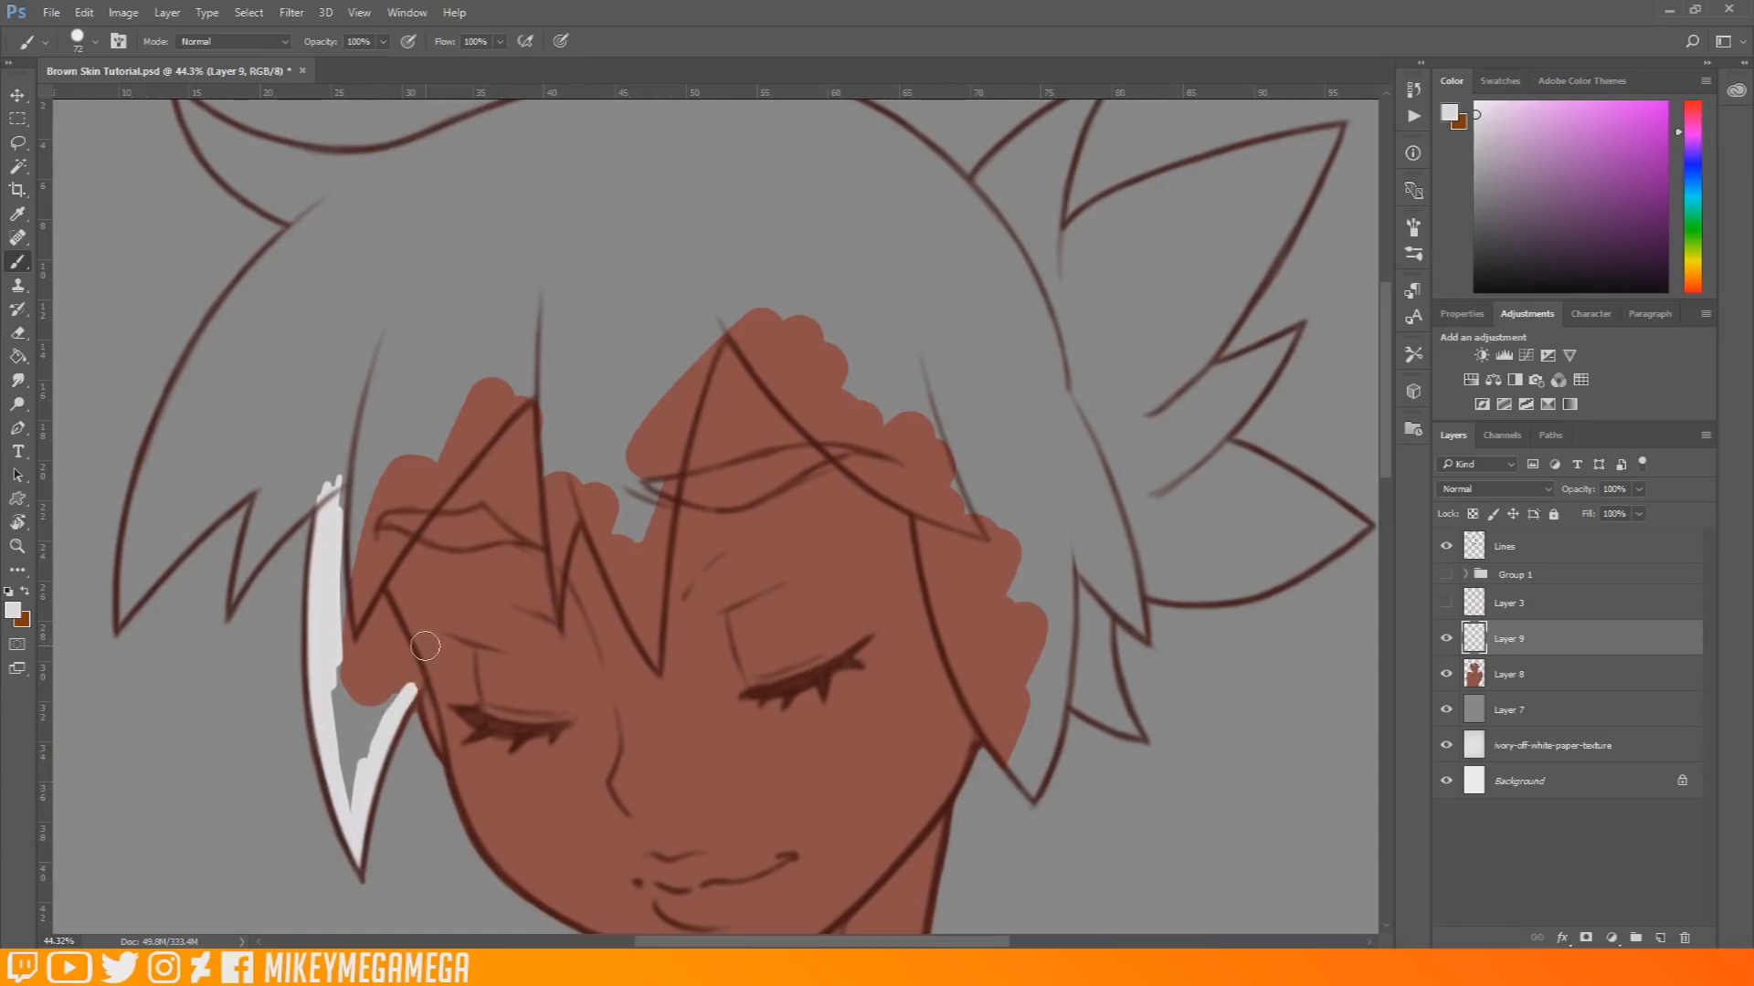
pyautogui.moveTo(412, 684)
pyautogui.mouseDown()
pyautogui.moveTo(367, 566)
pyautogui.moveTo(519, 401)
pyautogui.mouseUp()
pyautogui.moveTo(393, 550); pyautogui.dragTo(556, 367)
pyautogui.moveTo(448, 471)
pyautogui.mouseDown()
pyautogui.moveTo(557, 365)
pyautogui.moveTo(555, 566)
pyautogui.mouseUp()
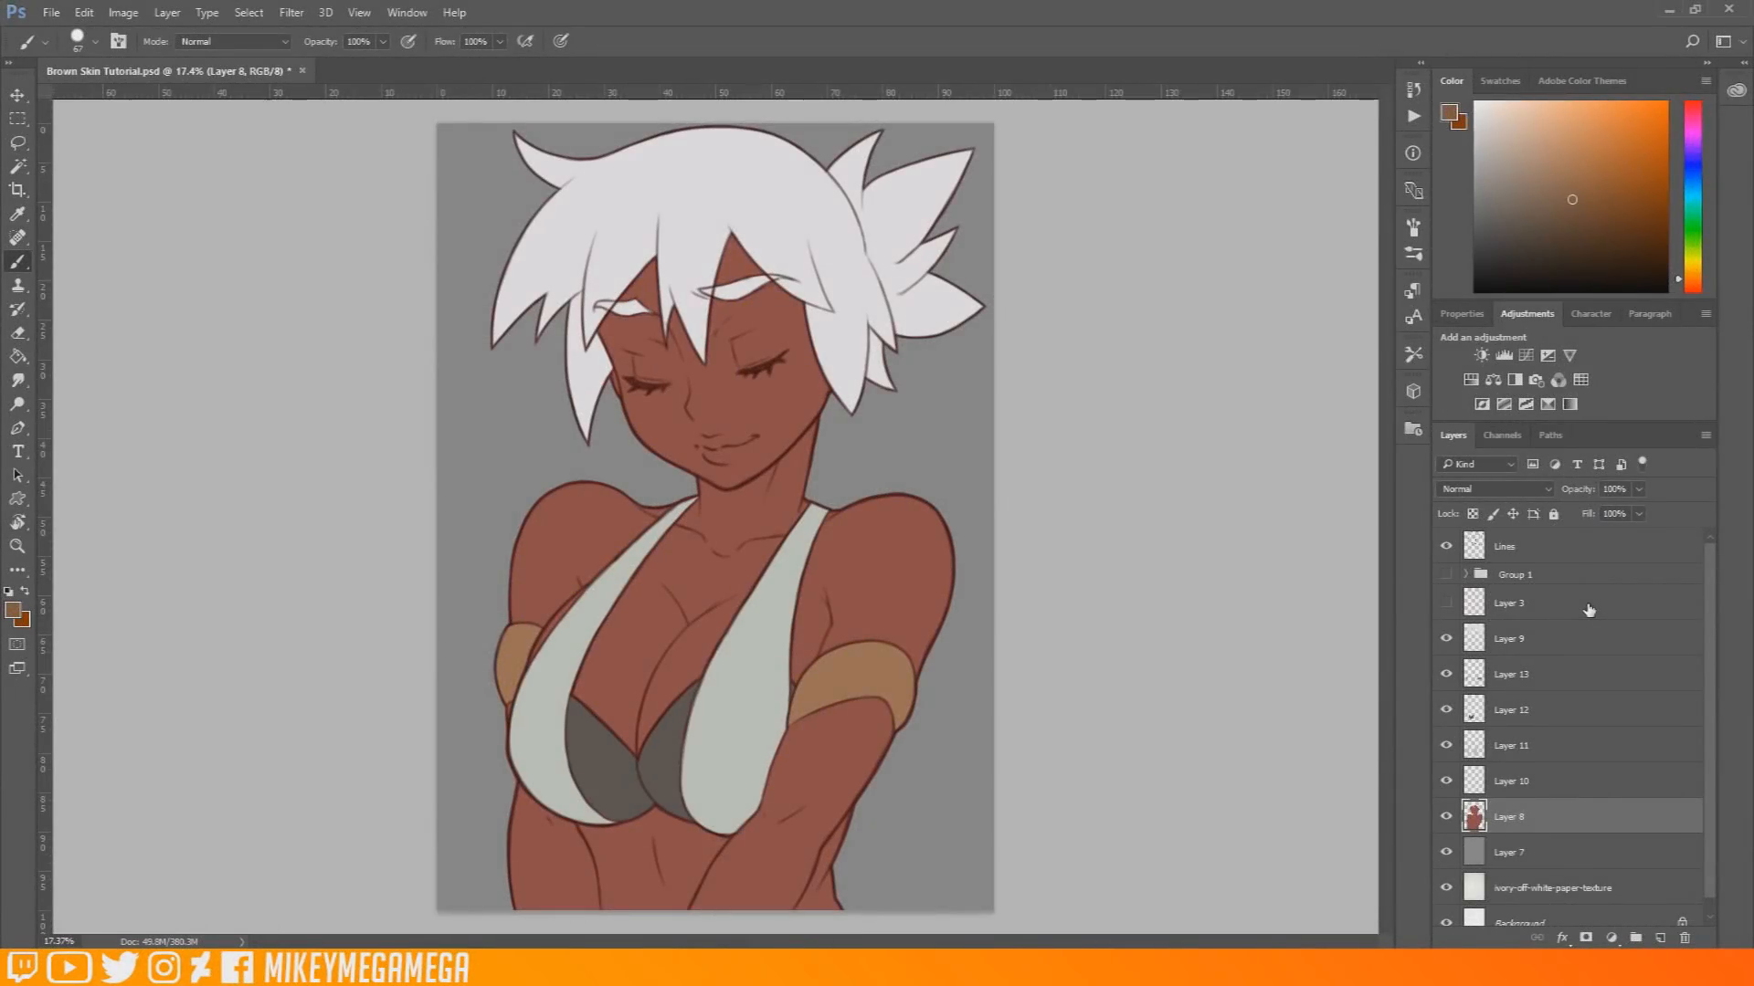
# Step: Toggle the visibility of Layers 8, 9 and 12 to check the separate flat colours
pyautogui.click(1446, 818)
pyautogui.click(1446, 817)
pyautogui.click(1446, 638)
pyautogui.click(1446, 639)
pyautogui.click(1446, 711)
pyautogui.click(1446, 710)
# Step: Pick a lighter, more orange brown as the foreground colour for the skin tone variation
pyautogui.moveTo(1694, 285)
pyautogui.mouseDown()
pyautogui.moveTo(1699, 303)
pyautogui.moveTo(1697, 288)
pyautogui.mouseUp()
pyautogui.click(1574, 184)
pyautogui.click(1583, 170)
# Step: Select the soft round brush, enlarge it to about 495 px and lower its opacity to 39%
pyautogui.click(97, 41)
pyautogui.click(38, 217)
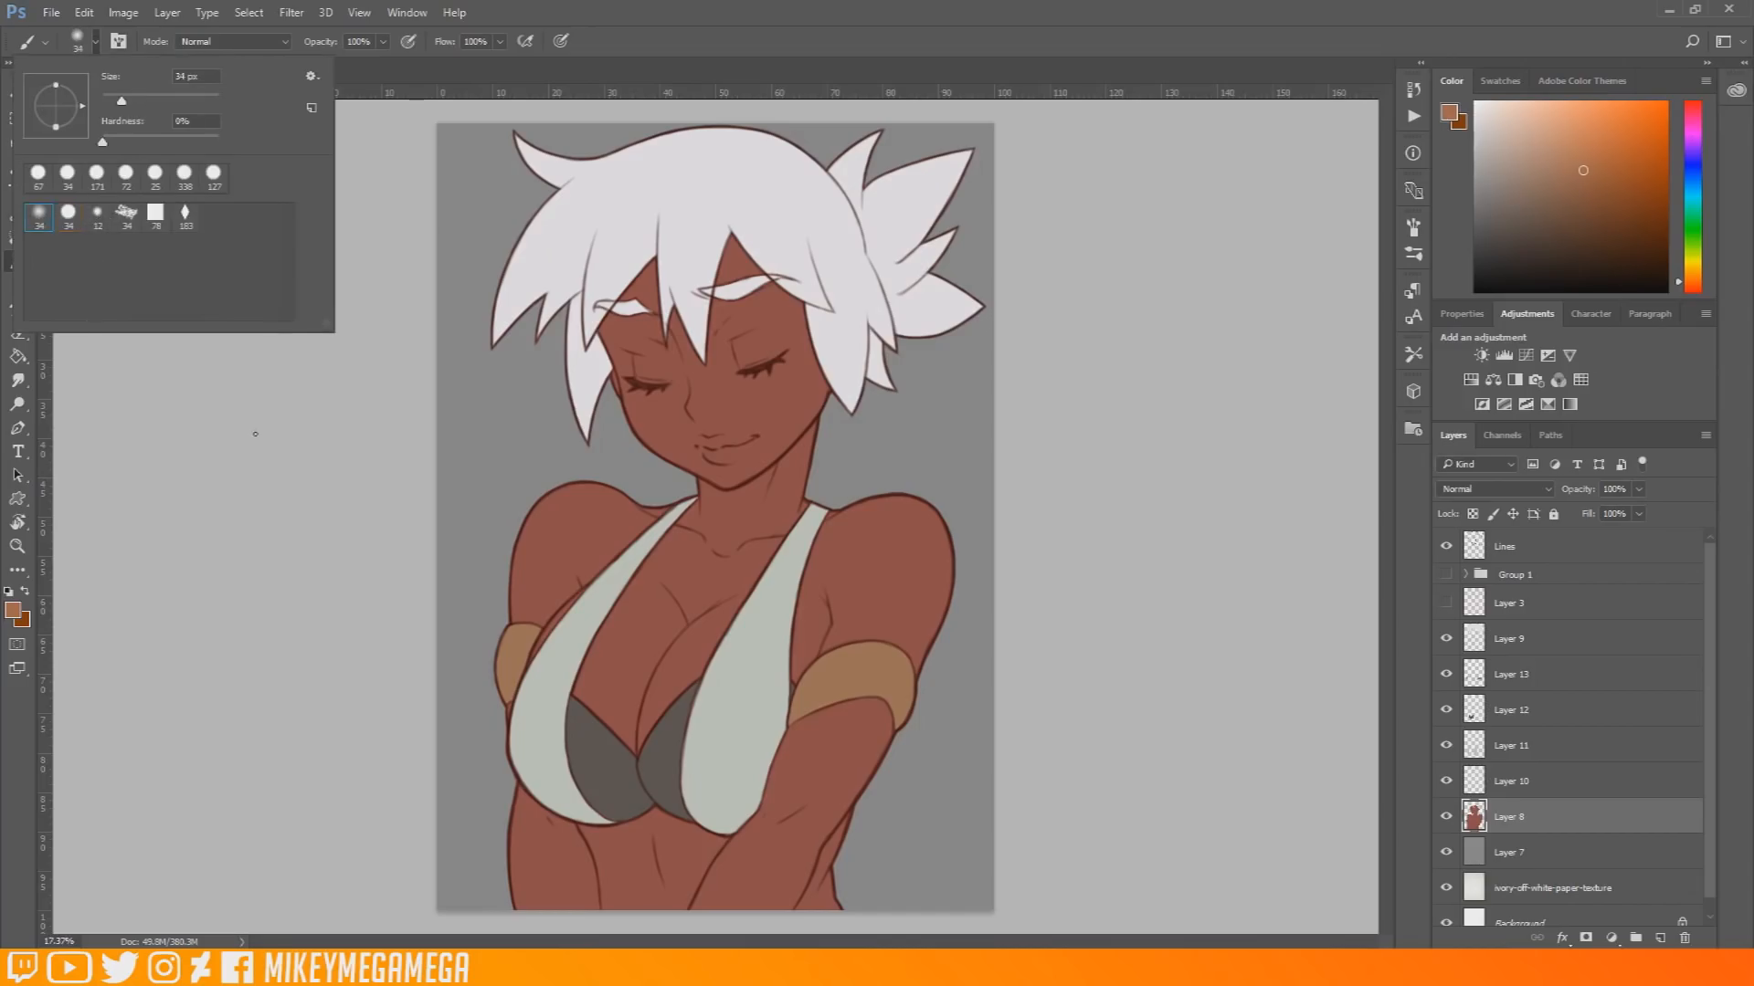
pyautogui.click(254, 434)
pyautogui.rightClick(700, 420)
pyautogui.click(884, 464)
pyautogui.moveTo(884, 466); pyautogui.dragTo(896, 466)
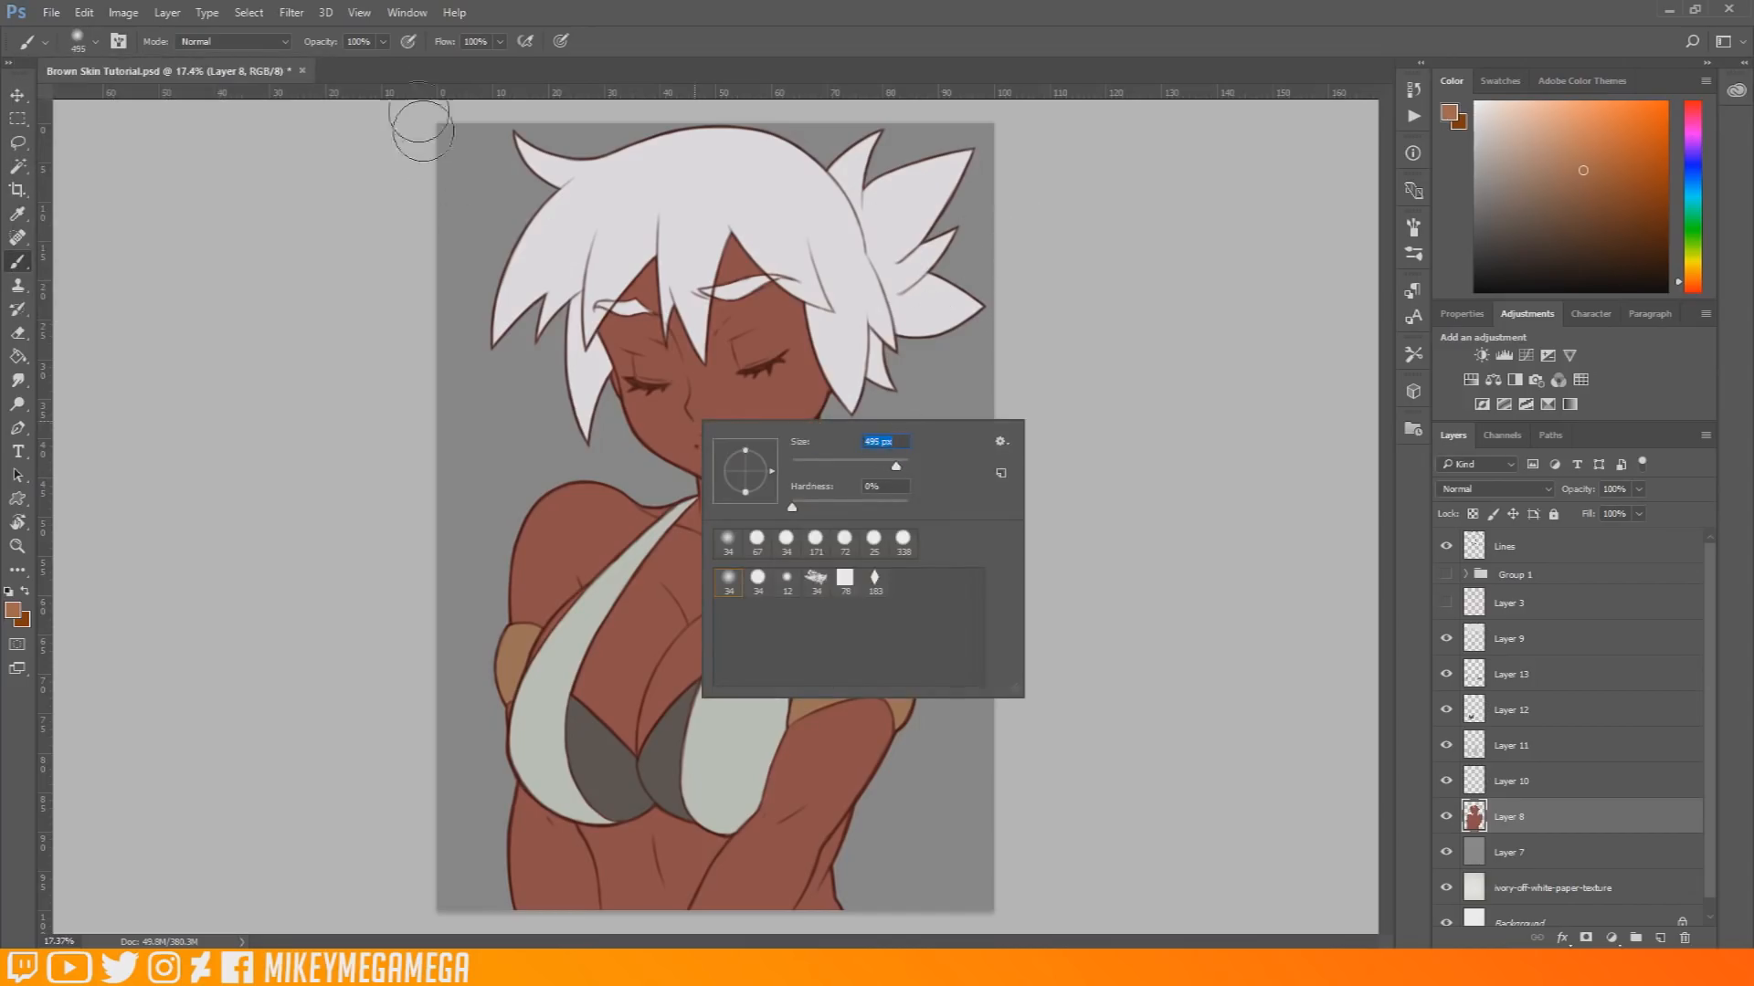
pyautogui.click(383, 41)
pyautogui.click(349, 272)
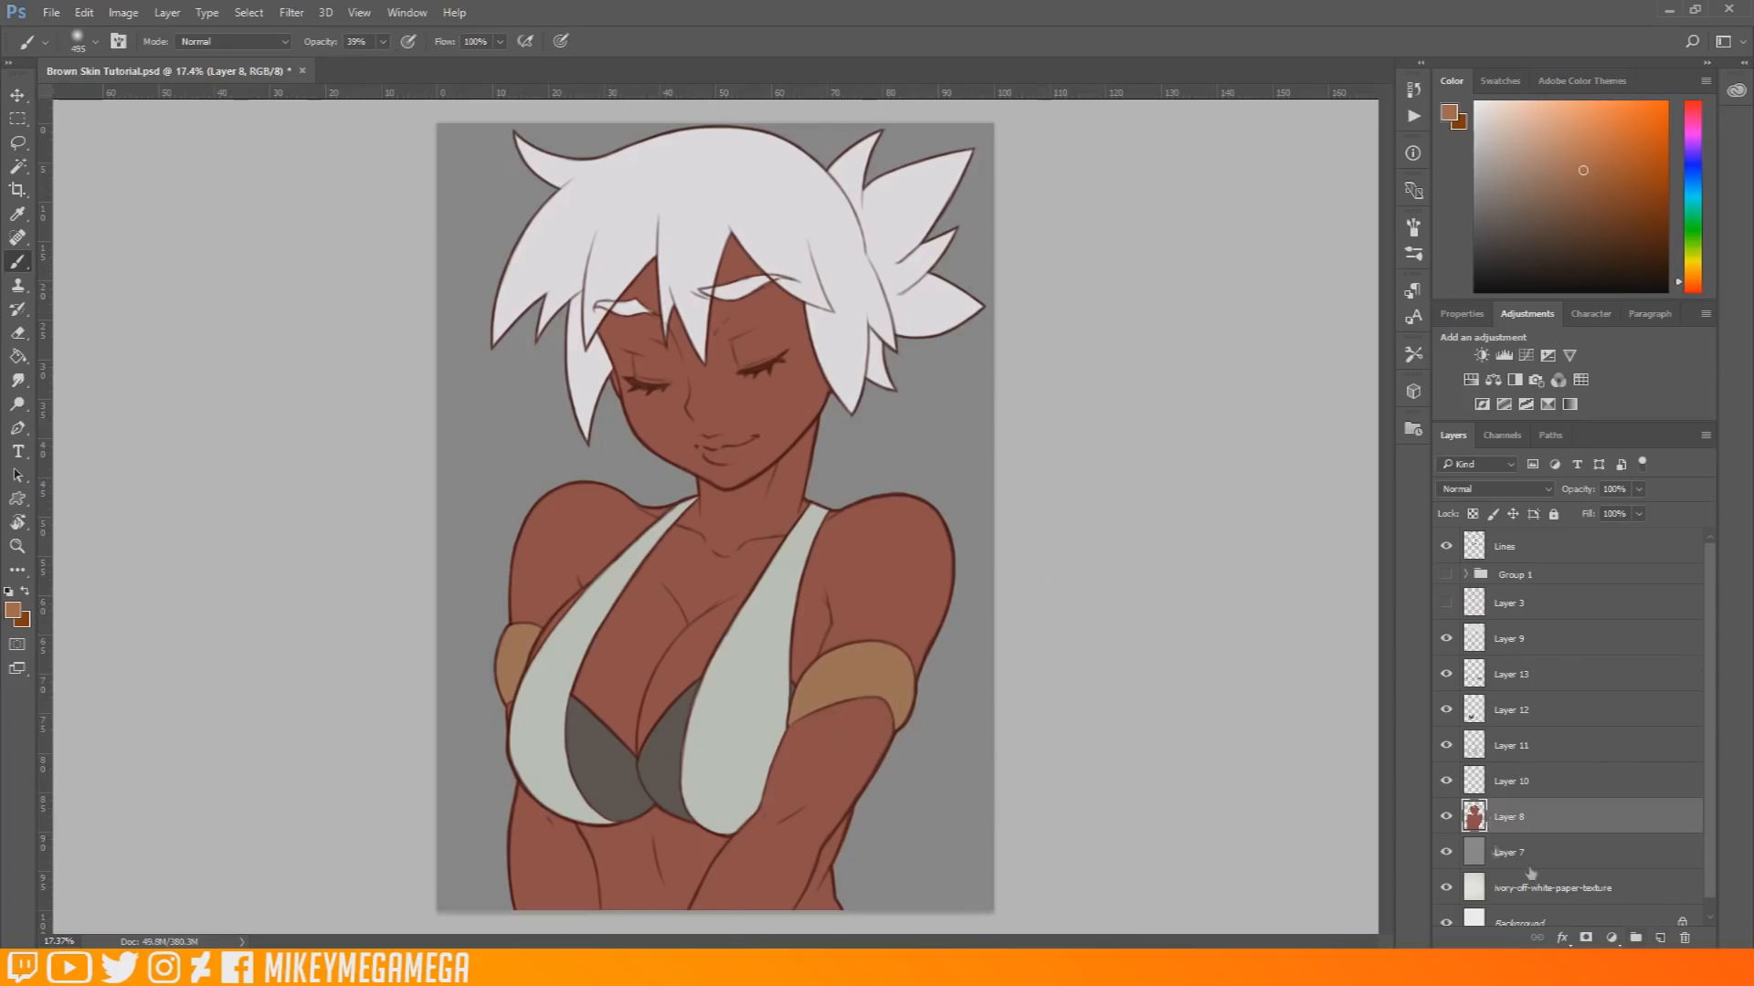
# Step: Add a new layer above Layer 8 and clip it to the skin layer
pyautogui.click(1662, 938)
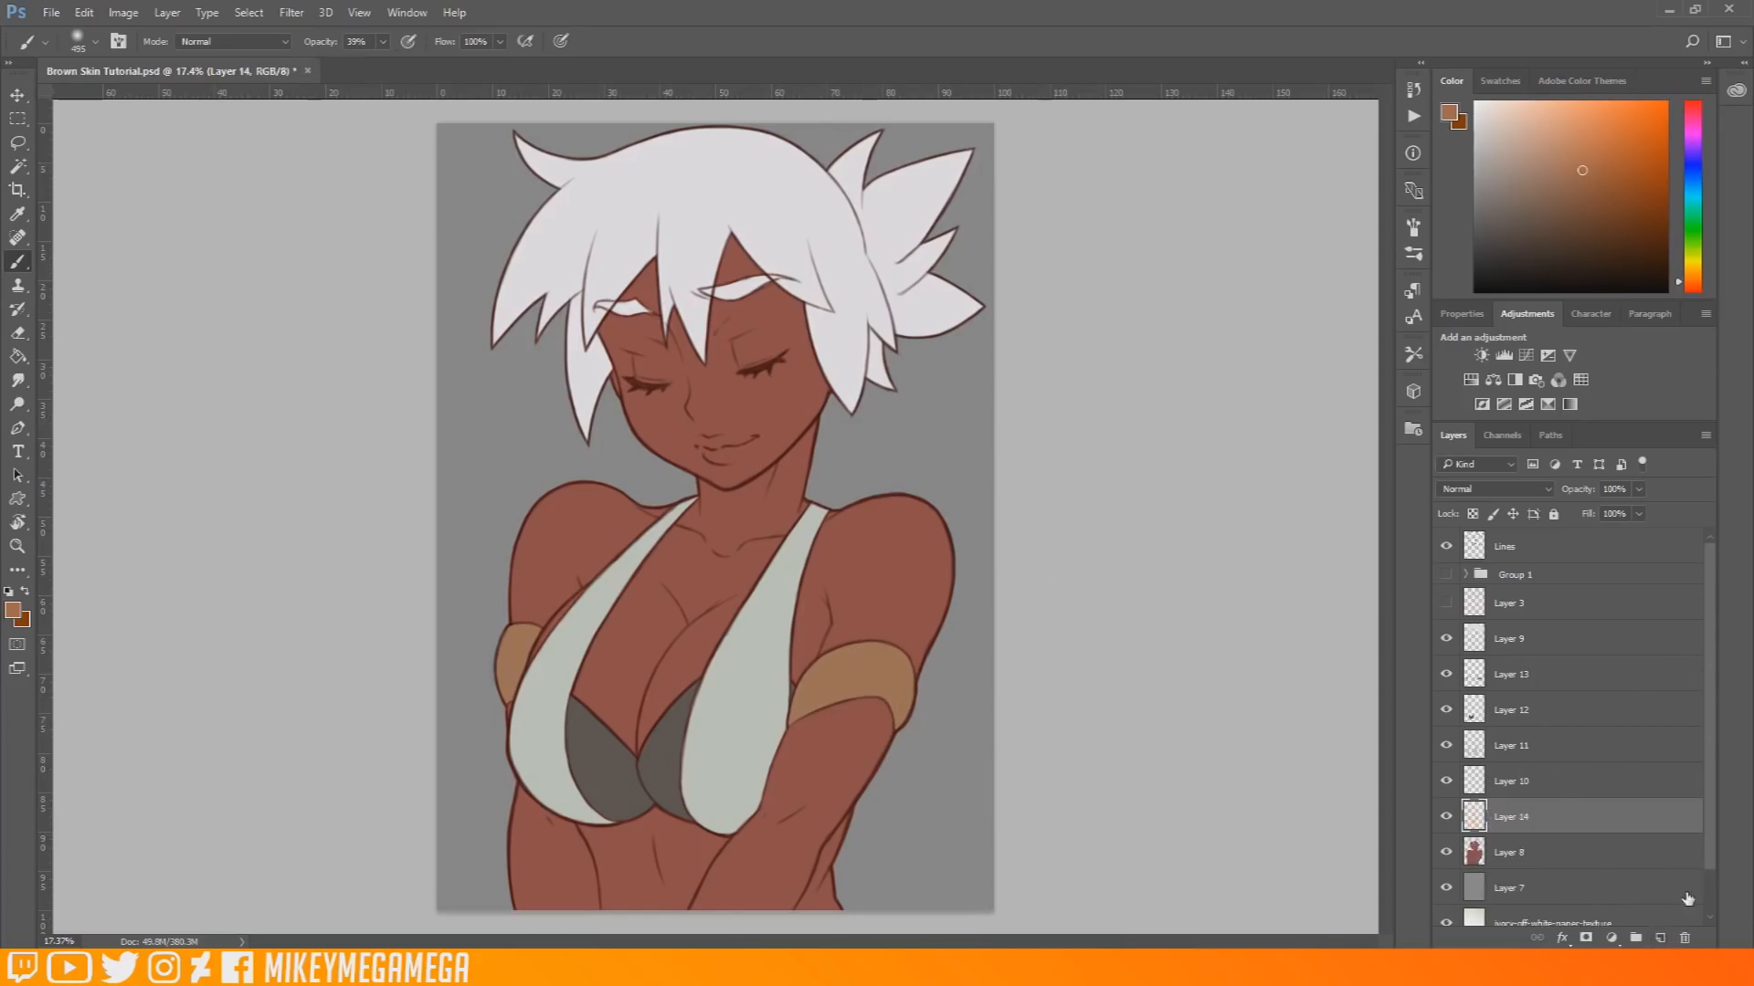
pyautogui.rightClick(1558, 822)
pyautogui.click(1376, 450)
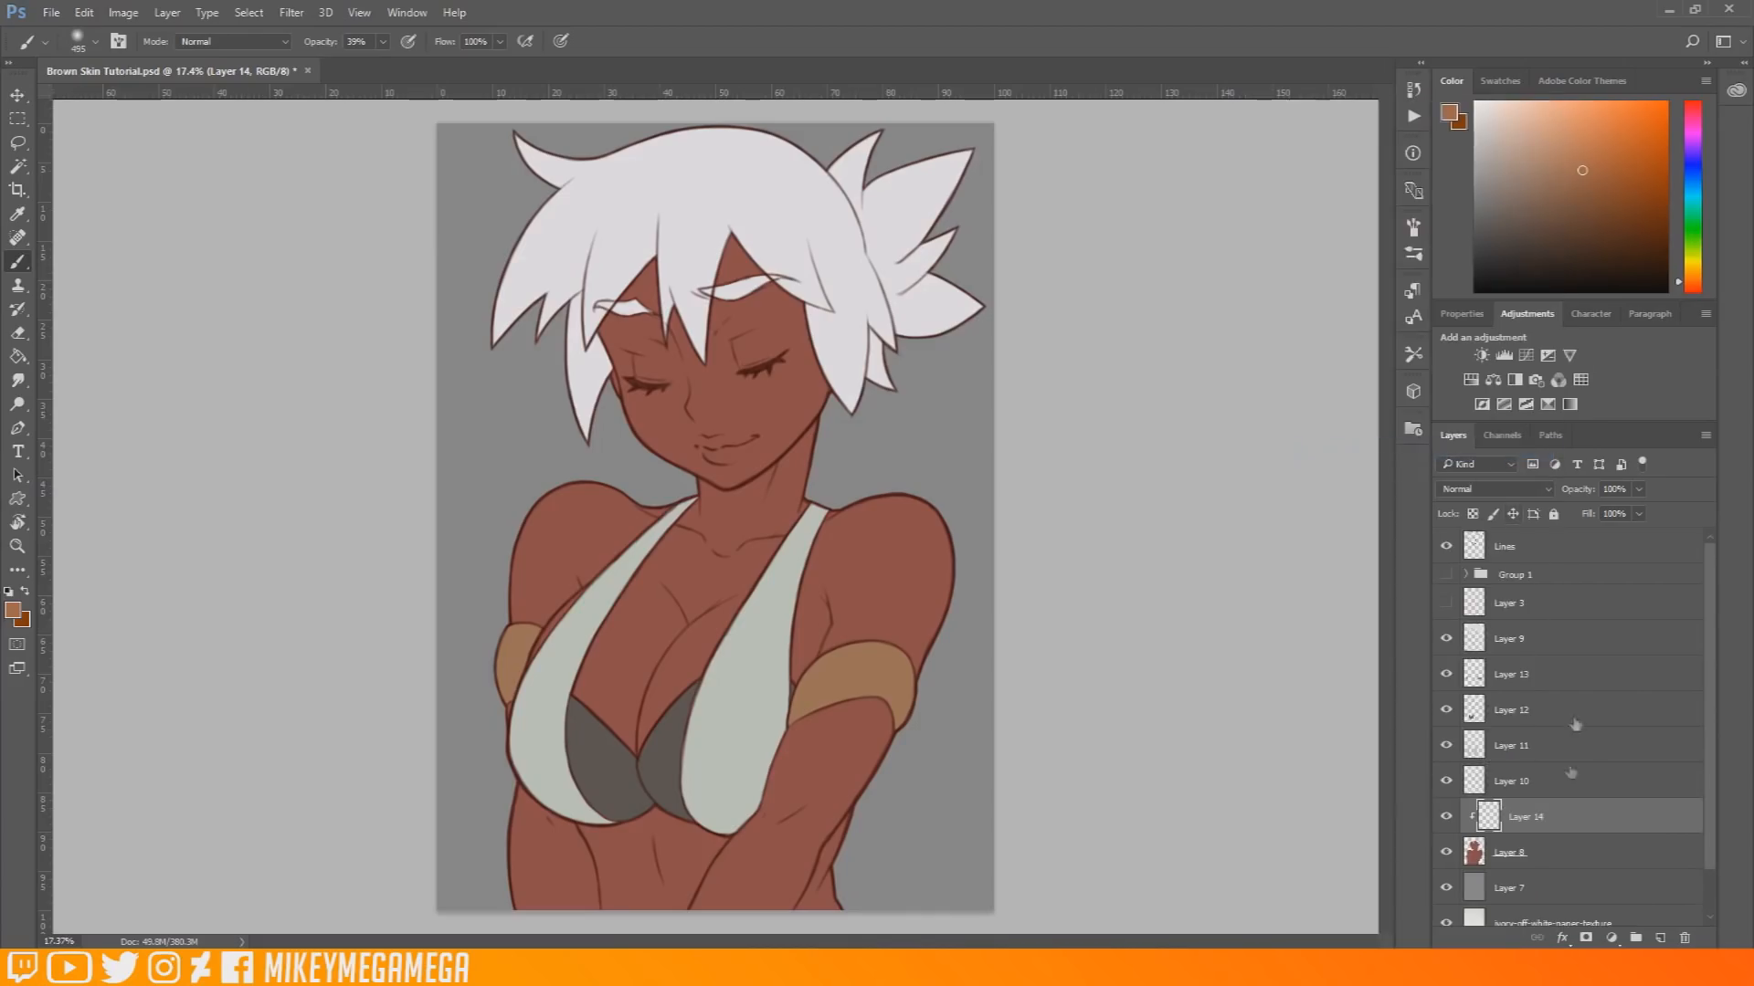
pyautogui.scroll(-1, 1714, 787)
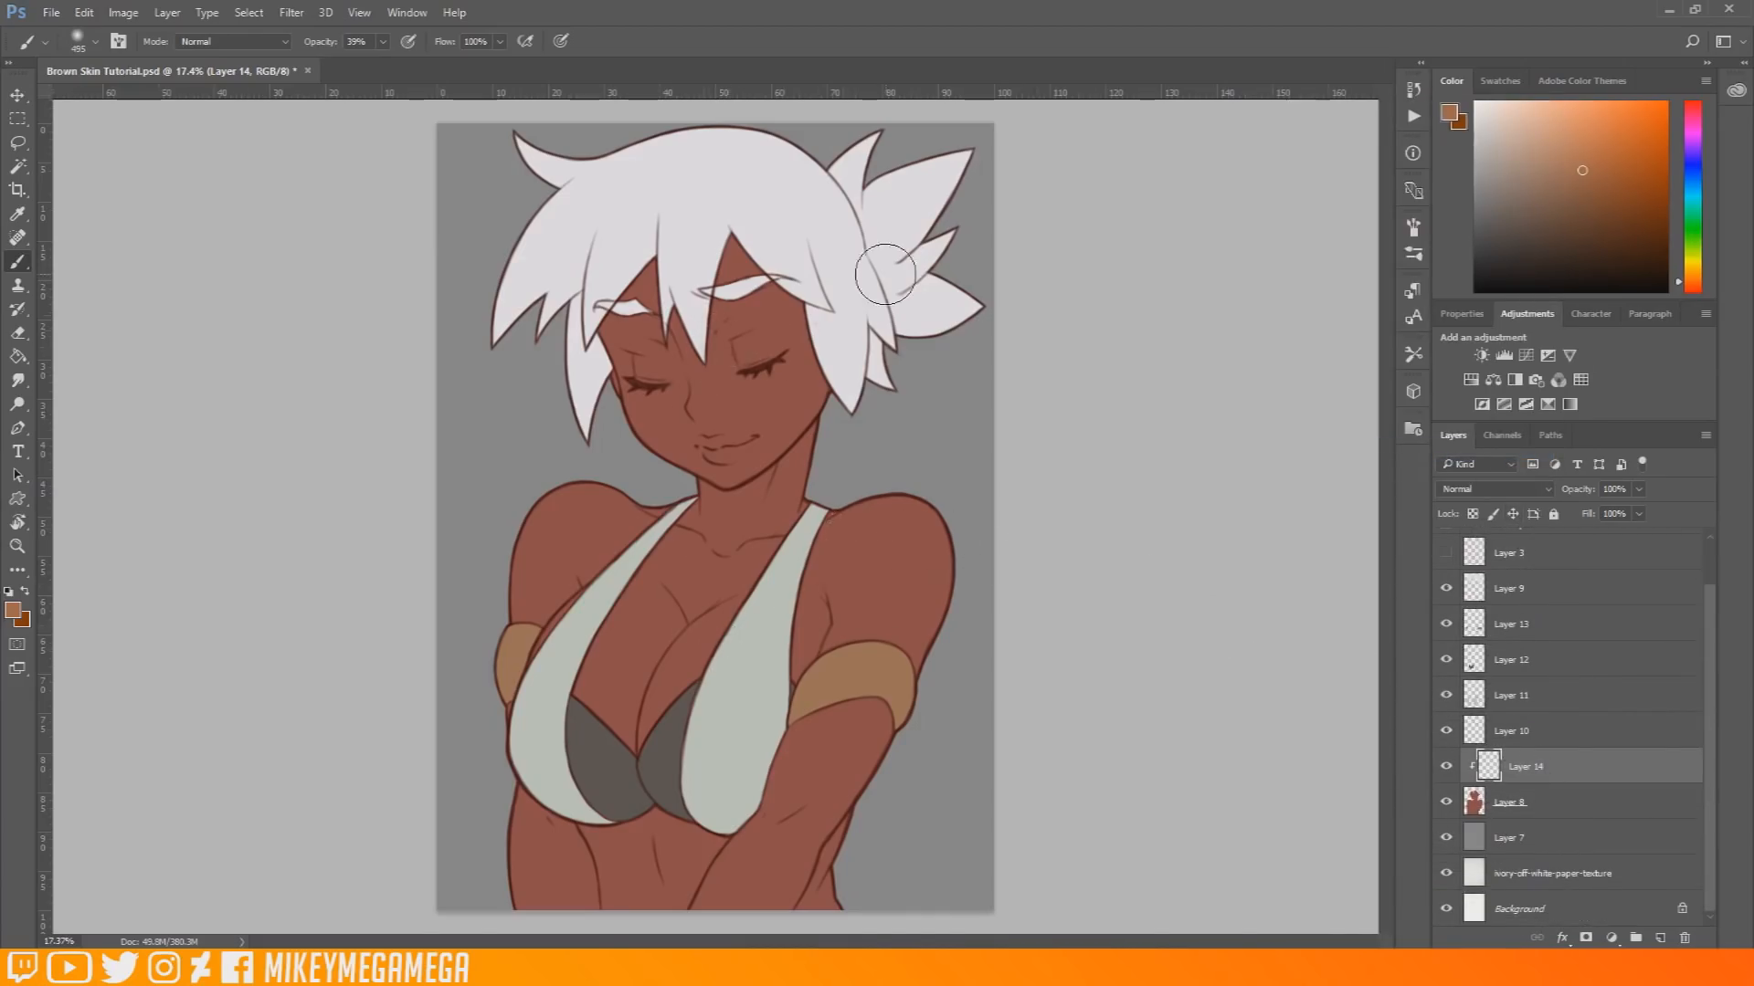
# Step: Enlarge the soft brush to about 2520 px and blend the lighter brown over the face, chest and arms on Layer 14
pyautogui.rightClick(827, 550)
pyautogui.click(1029, 598)
pyautogui.press('Return')
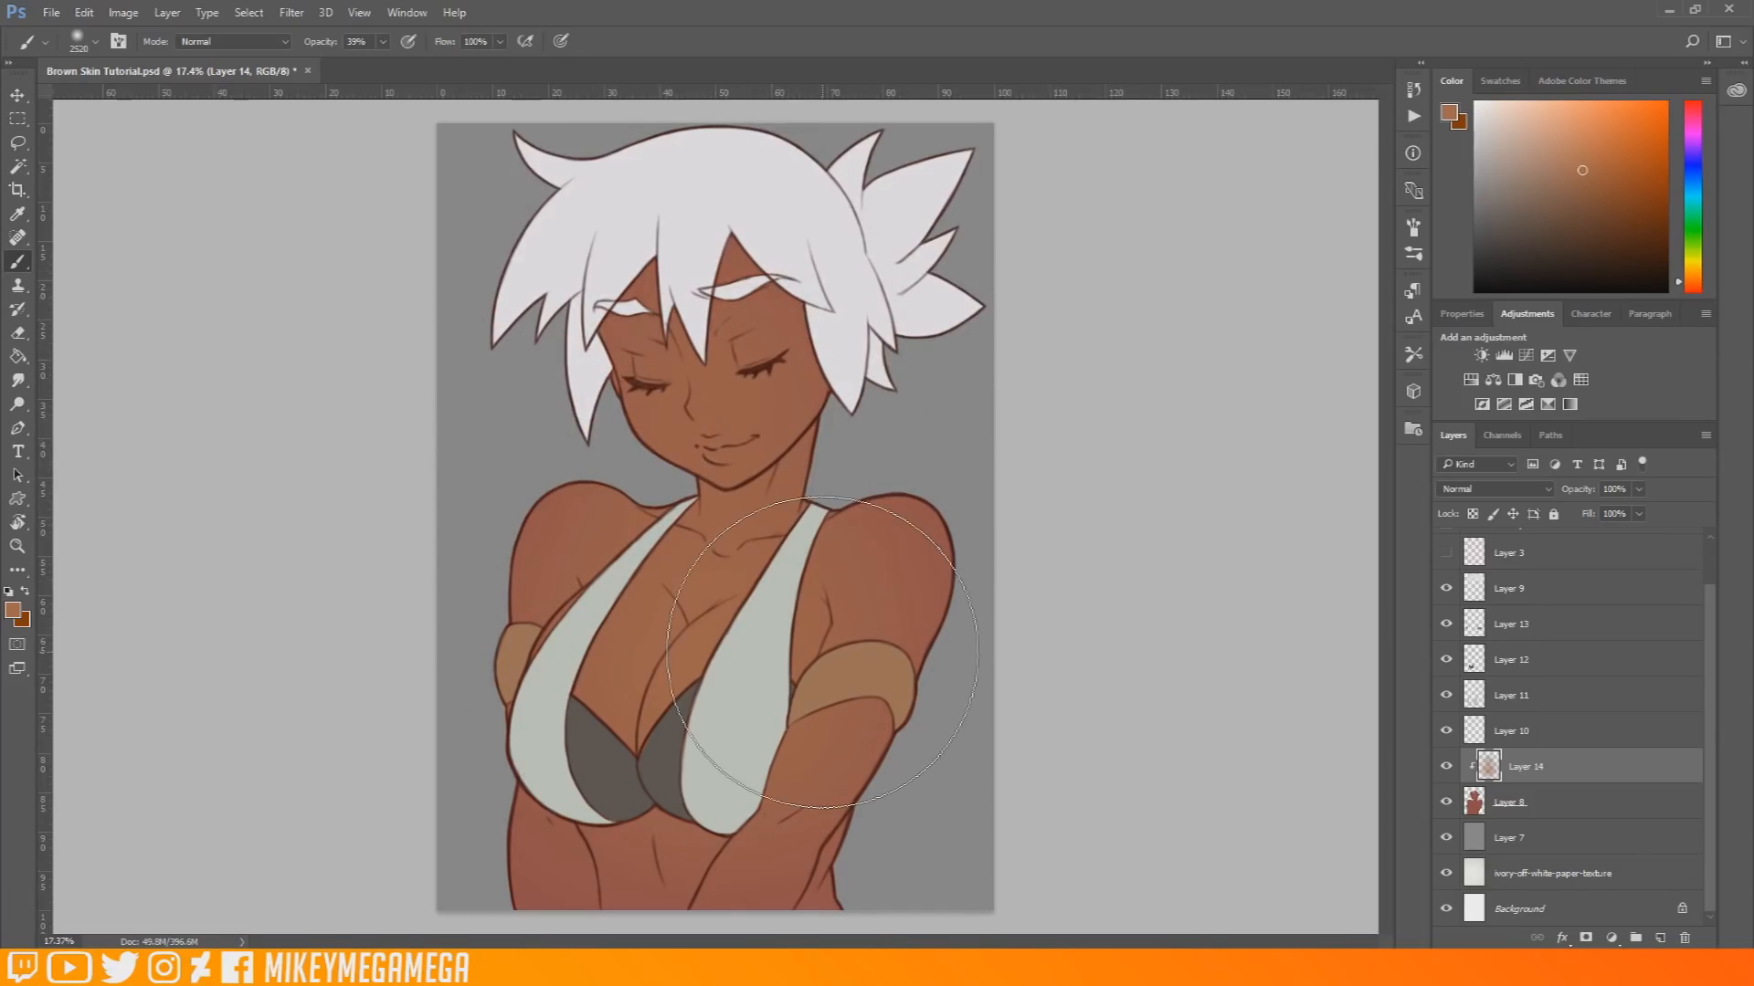
# Step: Add another new layer above Layer 14 and make it a clipping mask for the skin shadows
pyautogui.click(1659, 938)
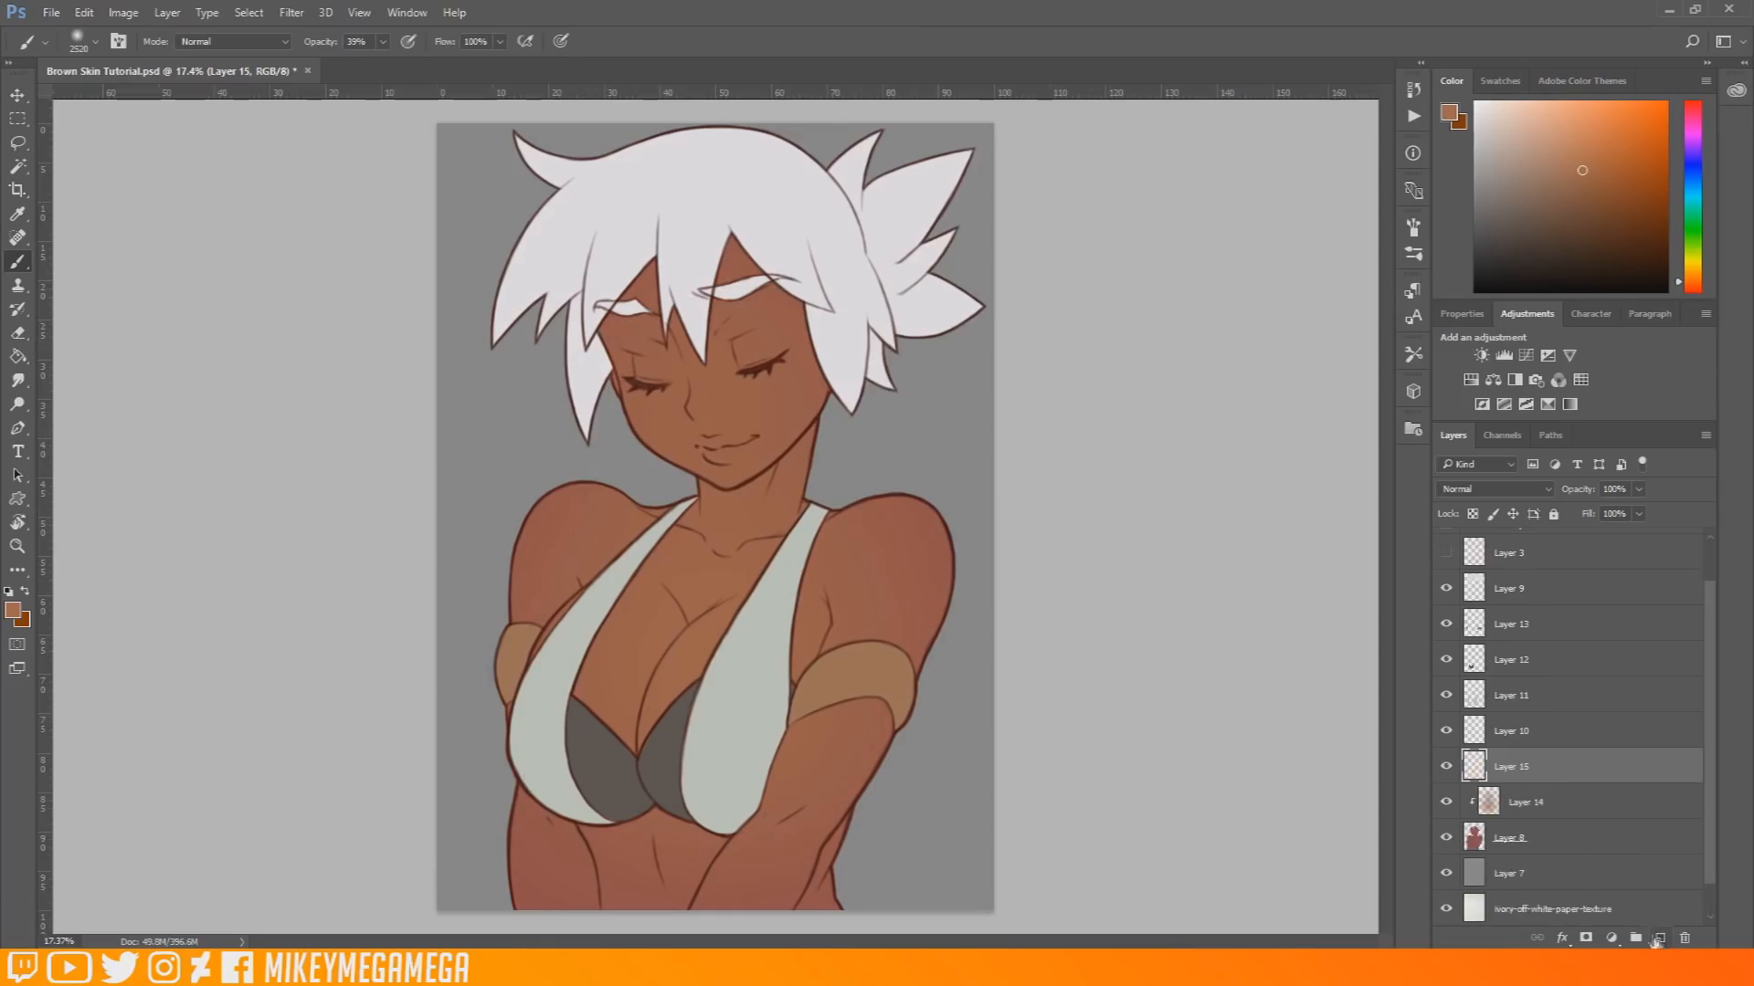
pyautogui.rightClick(1564, 772)
pyautogui.click(1406, 449)
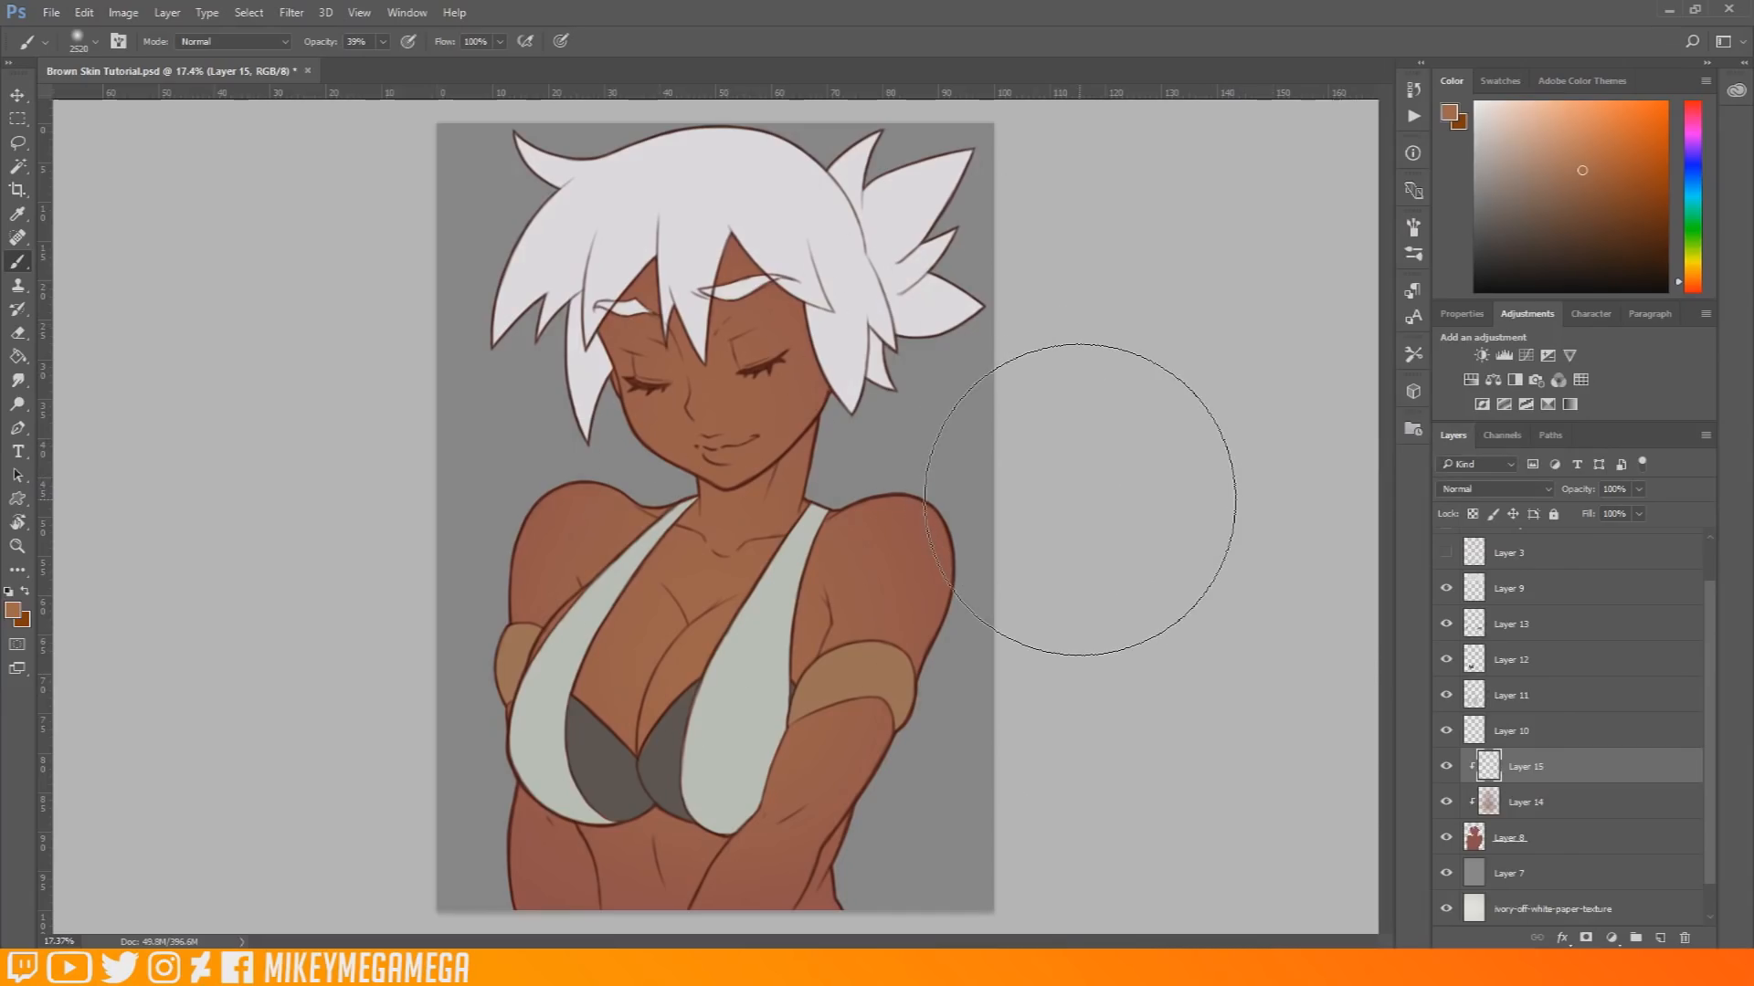
# Step: Switch to a hard round brush of about 52 px and choose a dark muted red as the shadow colour
pyautogui.click(95, 42)
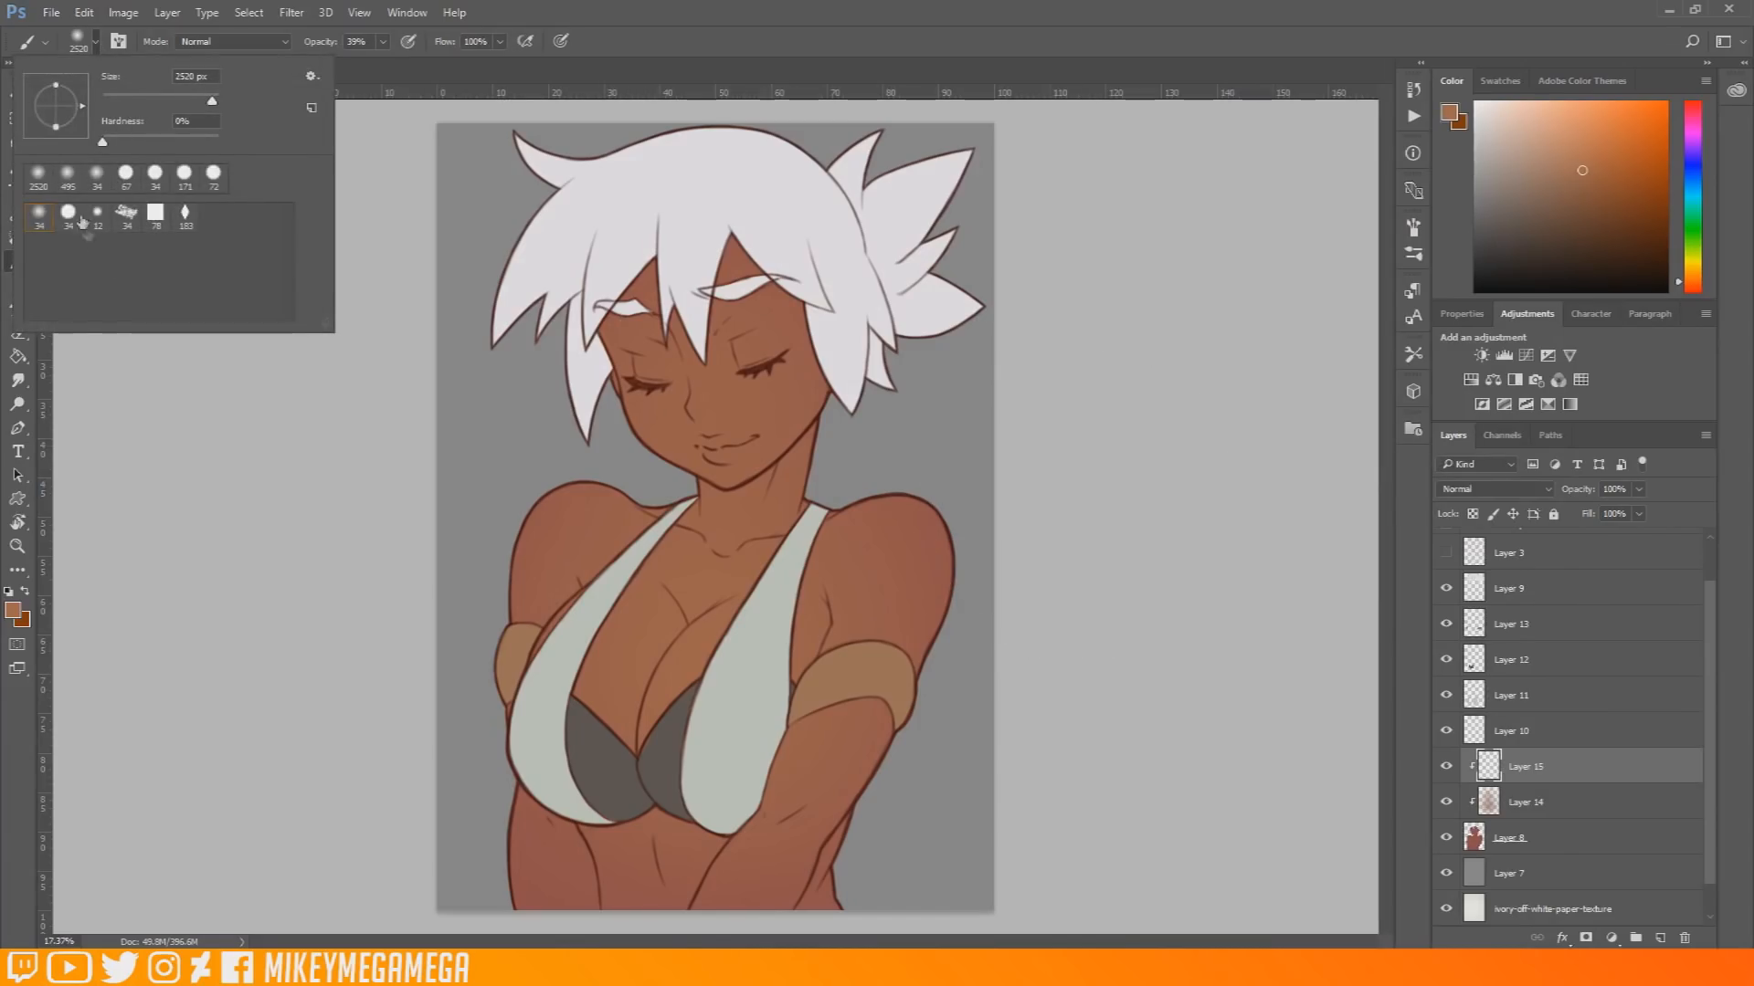
pyautogui.click(69, 220)
pyautogui.click(174, 531)
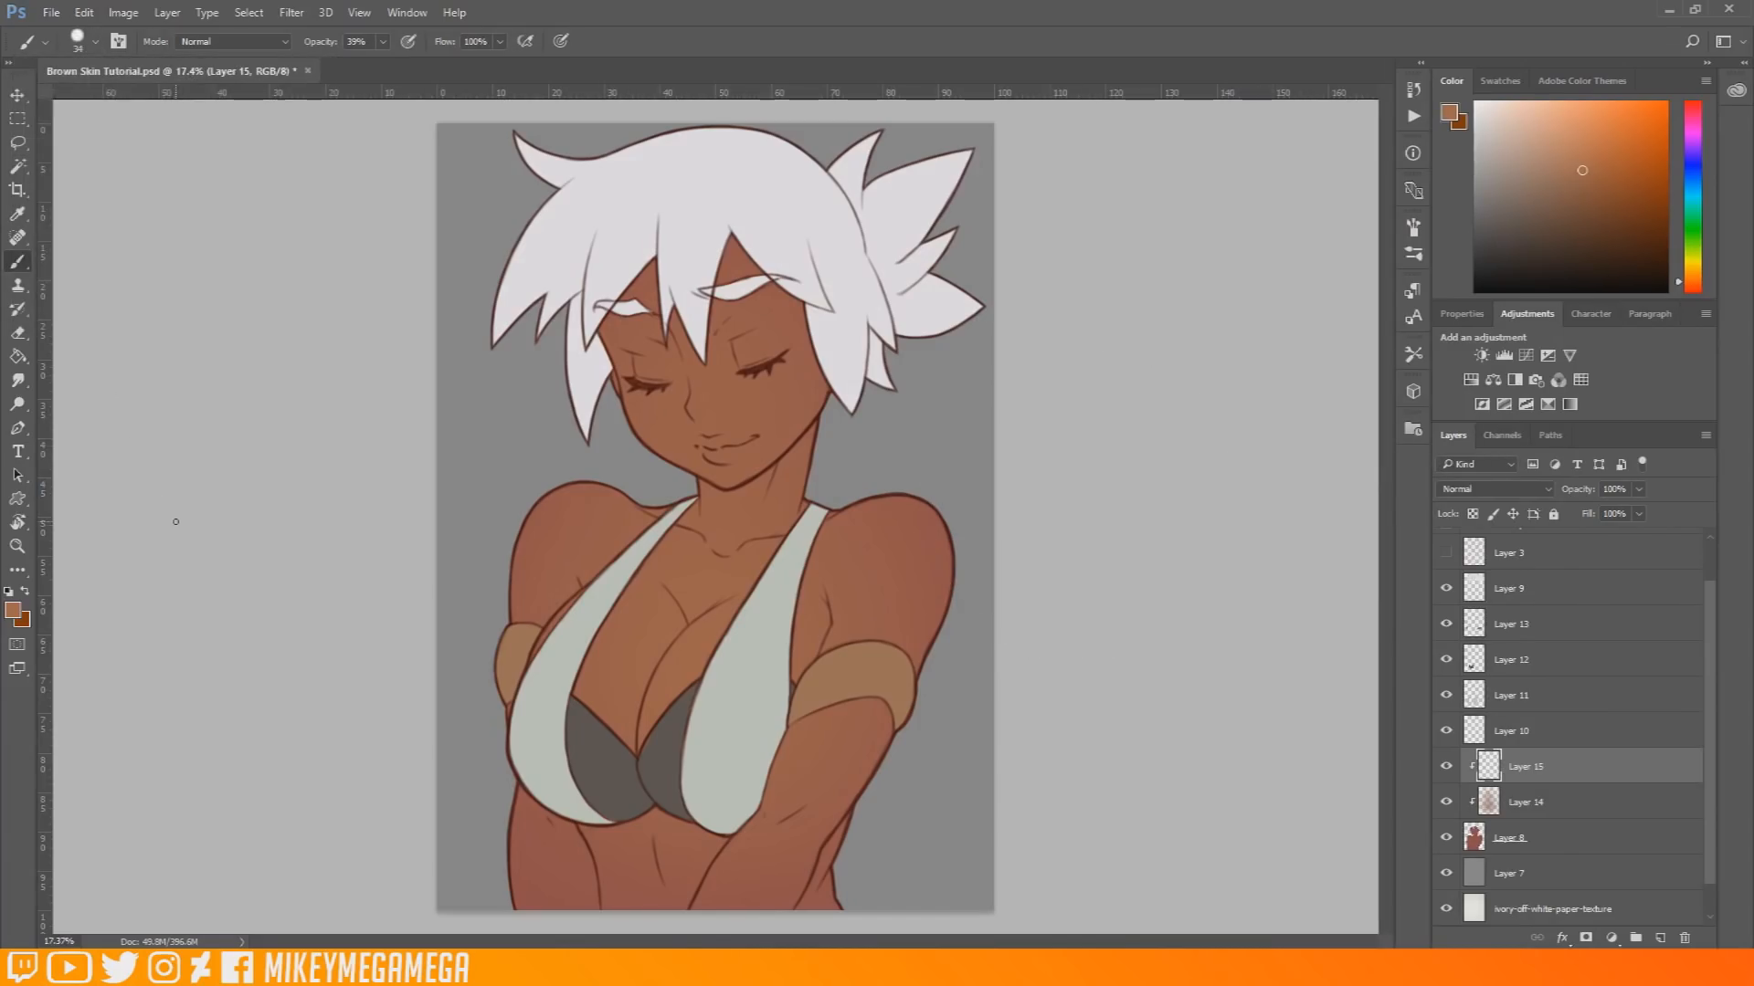
pyautogui.rightClick(685, 520)
pyautogui.moveTo(803, 565); pyautogui.dragTo(812, 566)
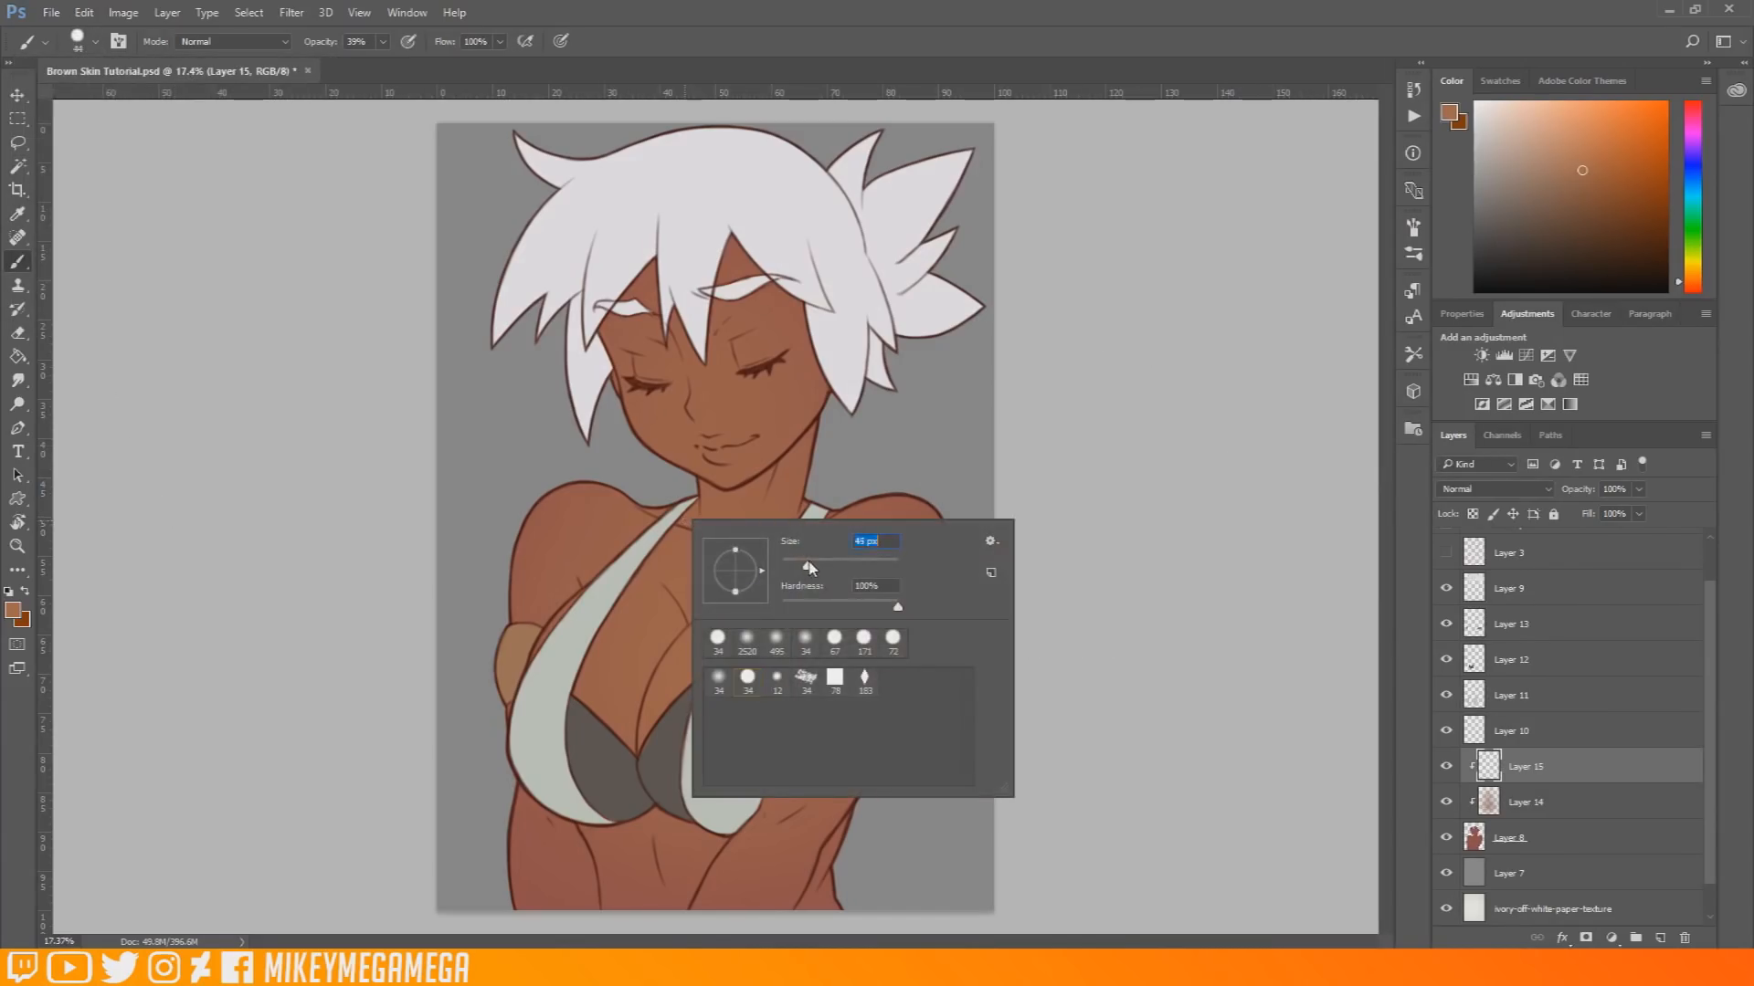
pyautogui.click(1032, 470)
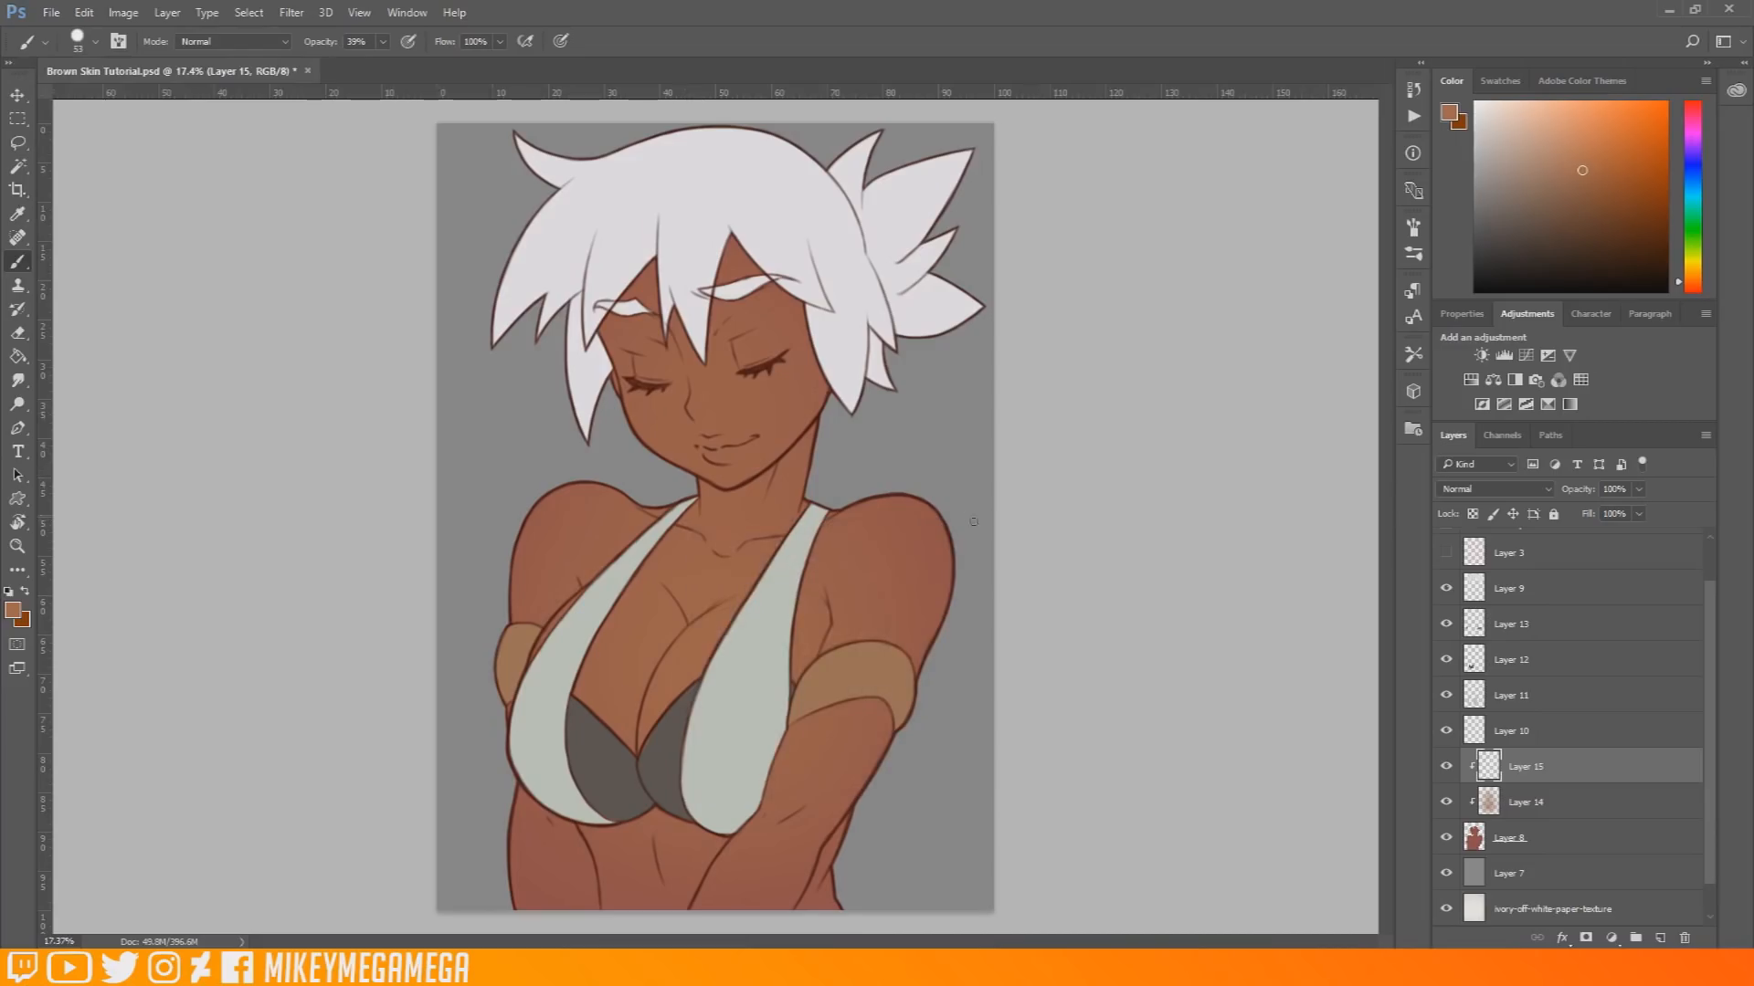
pyautogui.moveTo(1695, 288); pyautogui.dragTo(1697, 119)
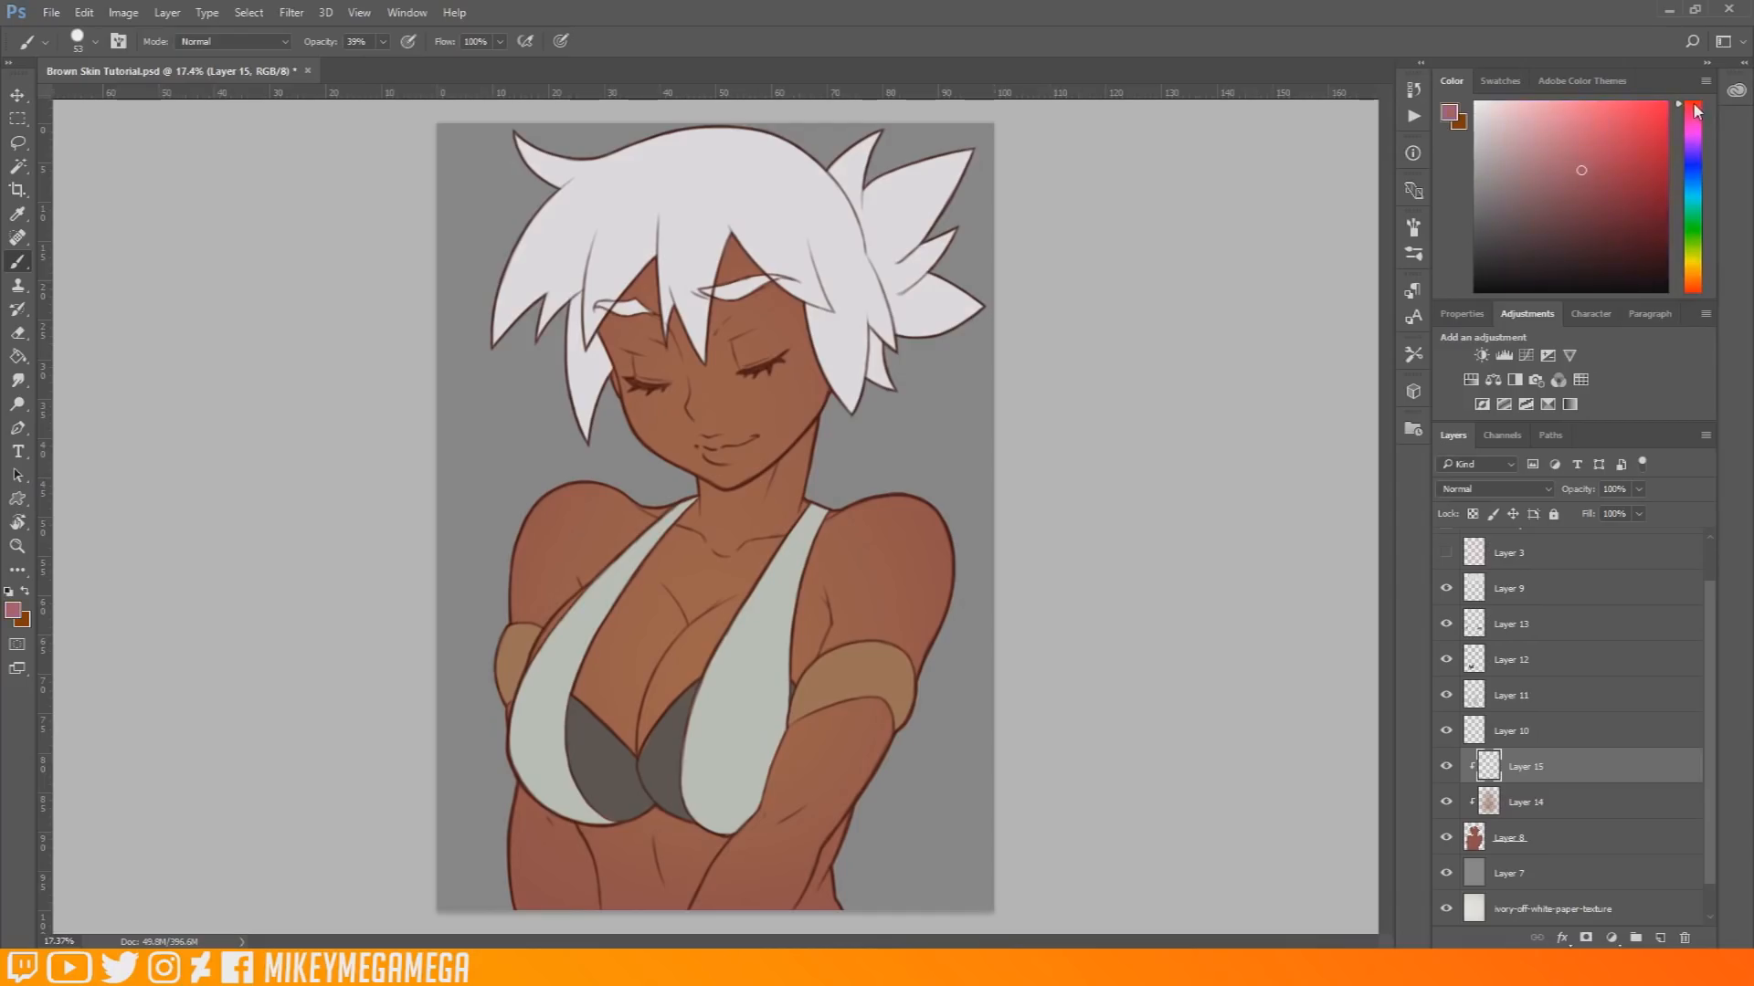
pyautogui.moveTo(1608, 185); pyautogui.dragTo(1610, 201)
# Step: Raise the brush opacity to 100% and paint the hair's shadow on the forehead beside the outer left fringe strand
pyautogui.scroll(8, 661, 199)
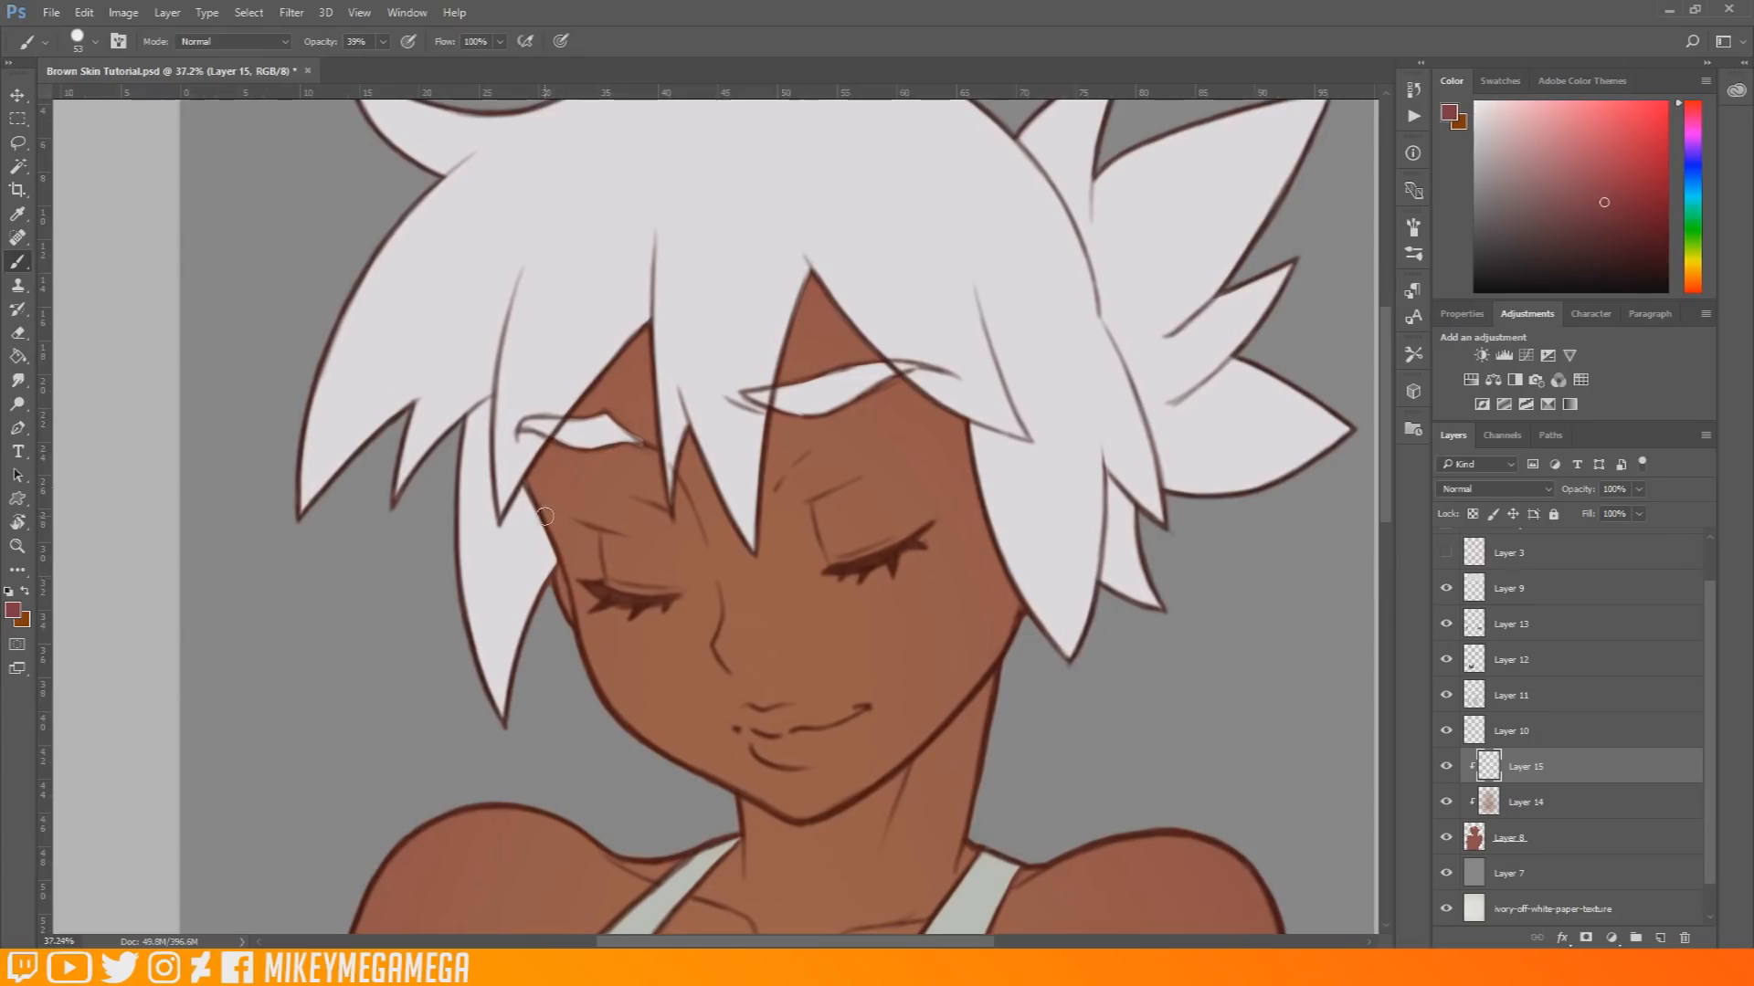
pyautogui.moveTo(546, 493); pyautogui.dragTo(588, 411)
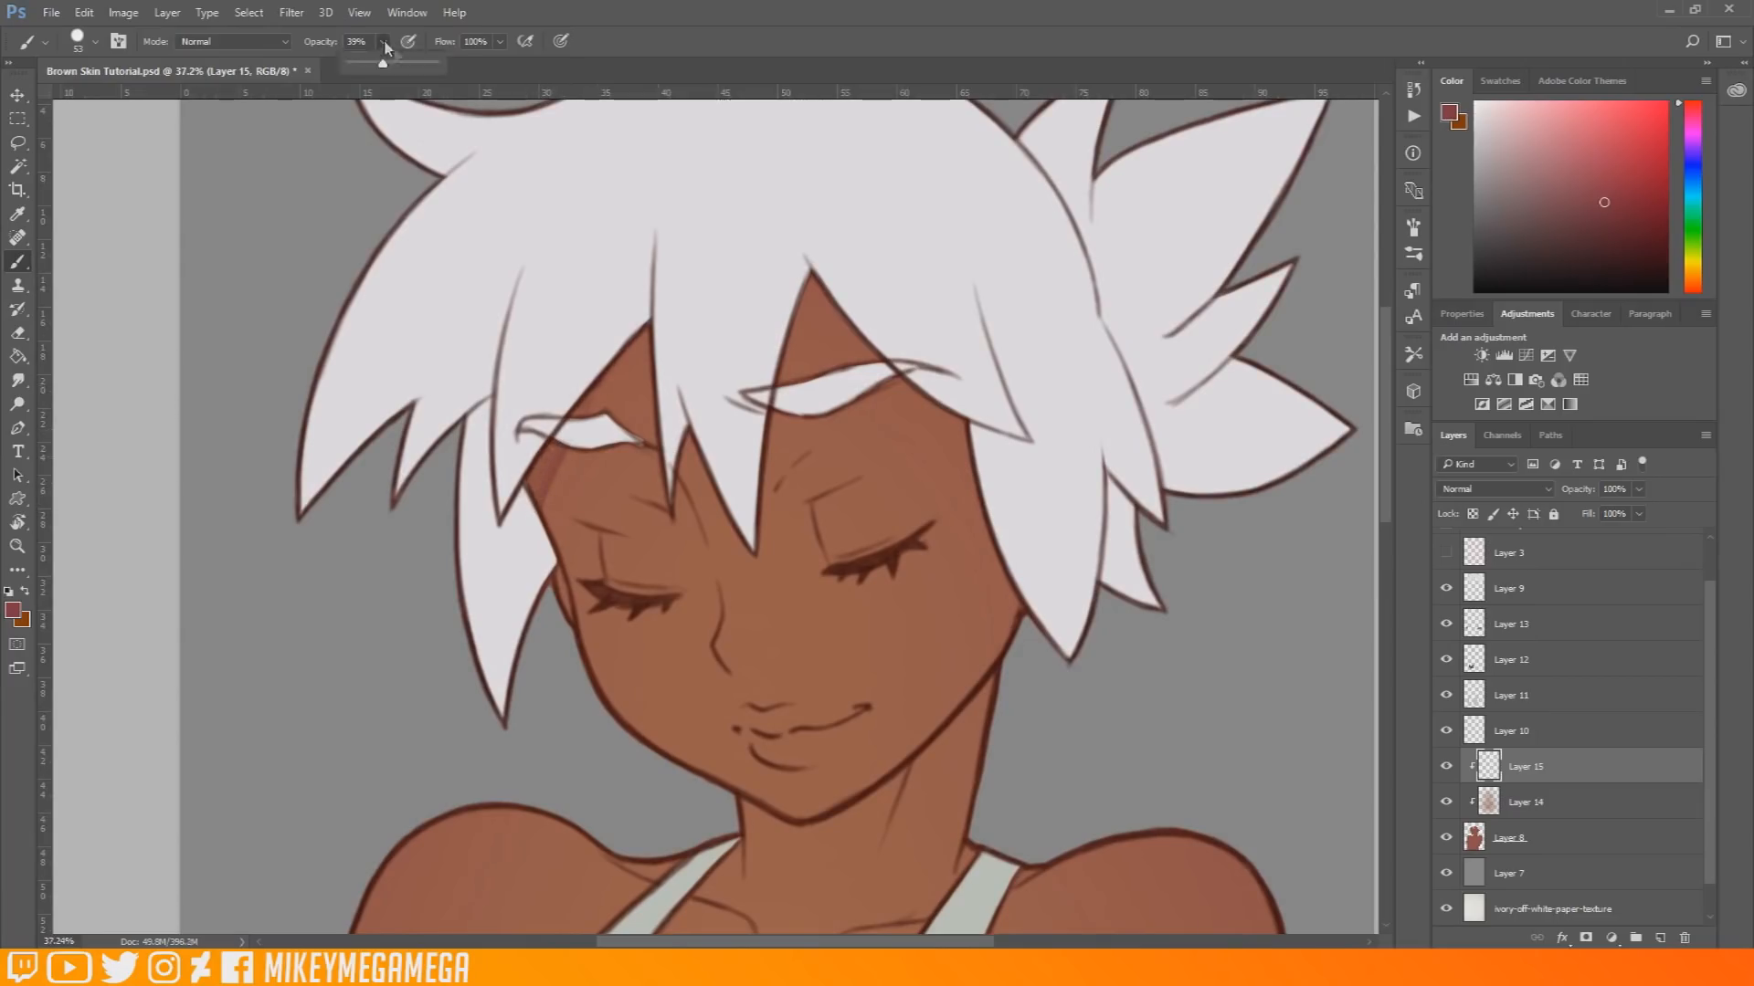
pyautogui.moveTo(386, 65); pyautogui.dragTo(518, 61)
pyautogui.moveTo(537, 499)
pyautogui.mouseDown()
pyautogui.moveTo(598, 379)
pyautogui.moveTo(575, 414)
pyautogui.mouseUp()
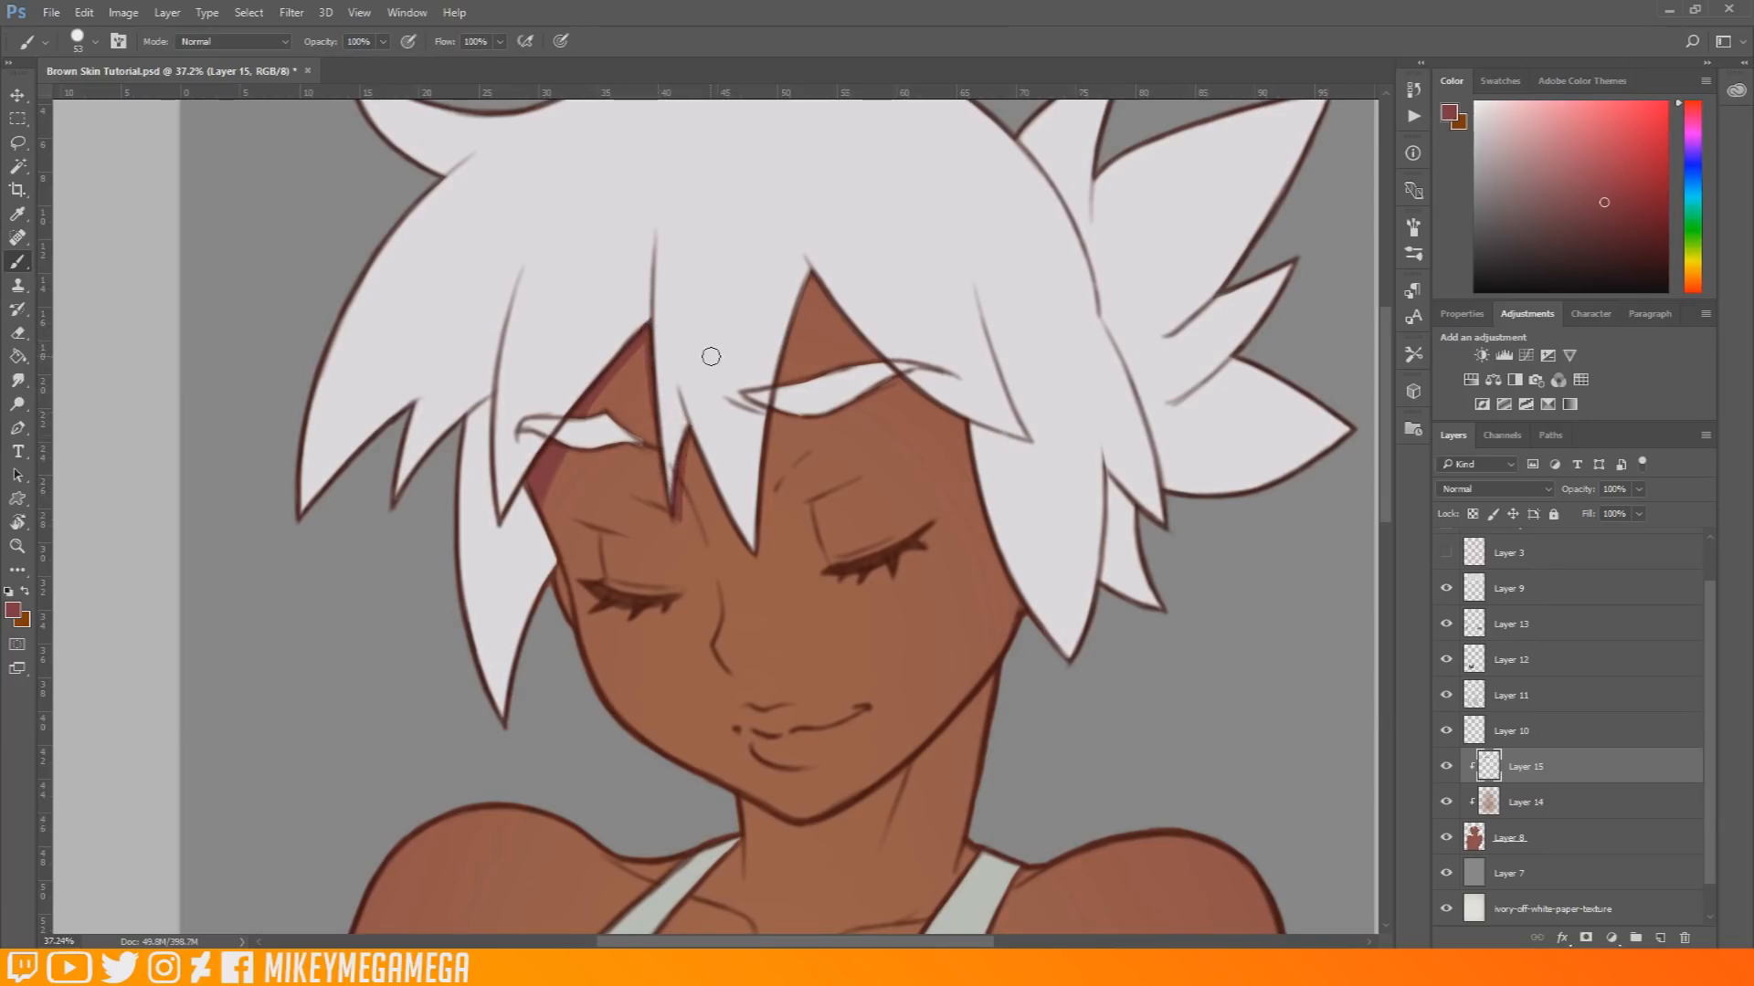
# Step: Paint hard-edged shadows on the forehead along the edges of the central fringe strands
pyautogui.moveTo(713, 497); pyautogui.dragTo(682, 410)
pyautogui.moveTo(756, 570)
pyautogui.mouseDown()
pyautogui.moveTo(785, 333)
pyautogui.moveTo(782, 361)
pyautogui.mouseUp()
pyautogui.moveTo(768, 460); pyautogui.dragTo(794, 334)
pyautogui.moveTo(762, 558)
pyautogui.mouseDown()
pyautogui.moveTo(786, 353)
pyautogui.moveTo(768, 501)
pyautogui.moveTo(765, 458)
pyautogui.mouseUp()
pyautogui.moveTo(760, 574); pyautogui.dragTo(736, 525)
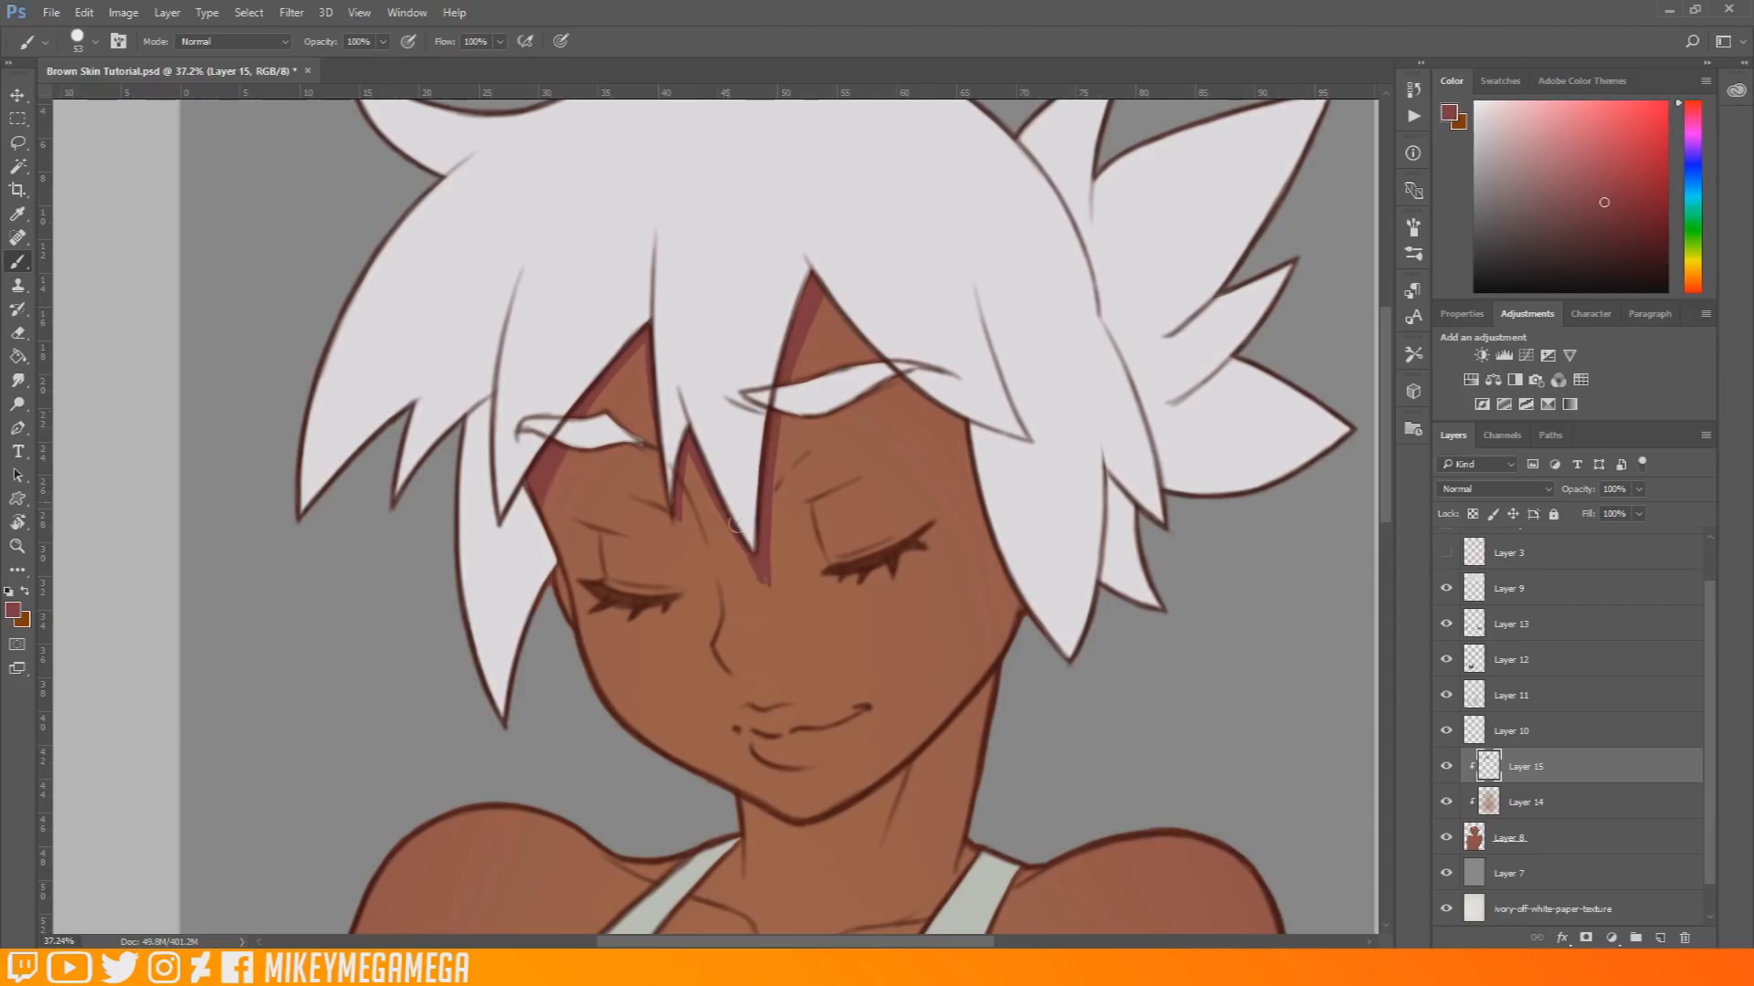
# Step: Erase the excess shadow along the edge of the pointed central fringe strand
pyautogui.click(18, 332)
pyautogui.moveTo(697, 456)
pyautogui.mouseDown()
pyautogui.moveTo(754, 574)
pyautogui.moveTo(738, 539)
pyautogui.mouseUp()
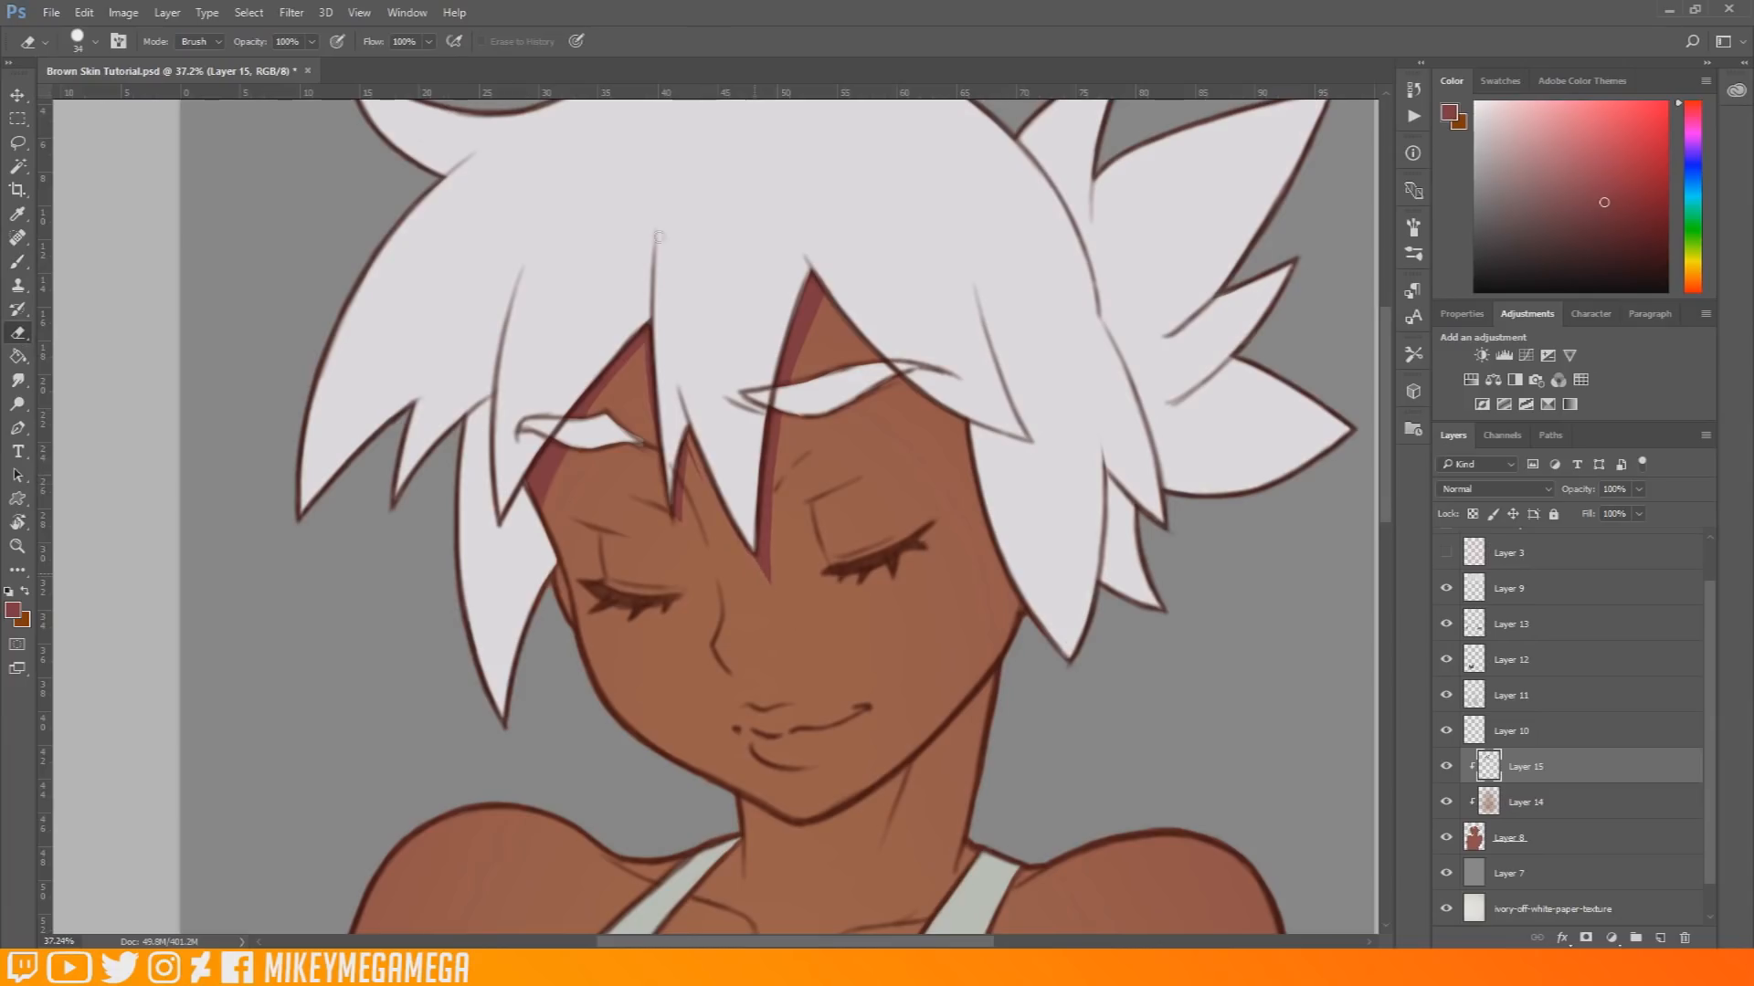
pyautogui.moveTo(693, 445)
pyautogui.mouseDown()
pyautogui.moveTo(675, 534)
pyautogui.moveTo(686, 440)
pyautogui.mouseUp()
# Step: Touch up the shadow between the central strands and continue it under the right fringe and down the side of the face
pyautogui.press('b')
pyautogui.moveTo(685, 445)
pyautogui.mouseDown()
pyautogui.moveTo(681, 518)
pyautogui.moveTo(686, 468)
pyautogui.mouseUp()
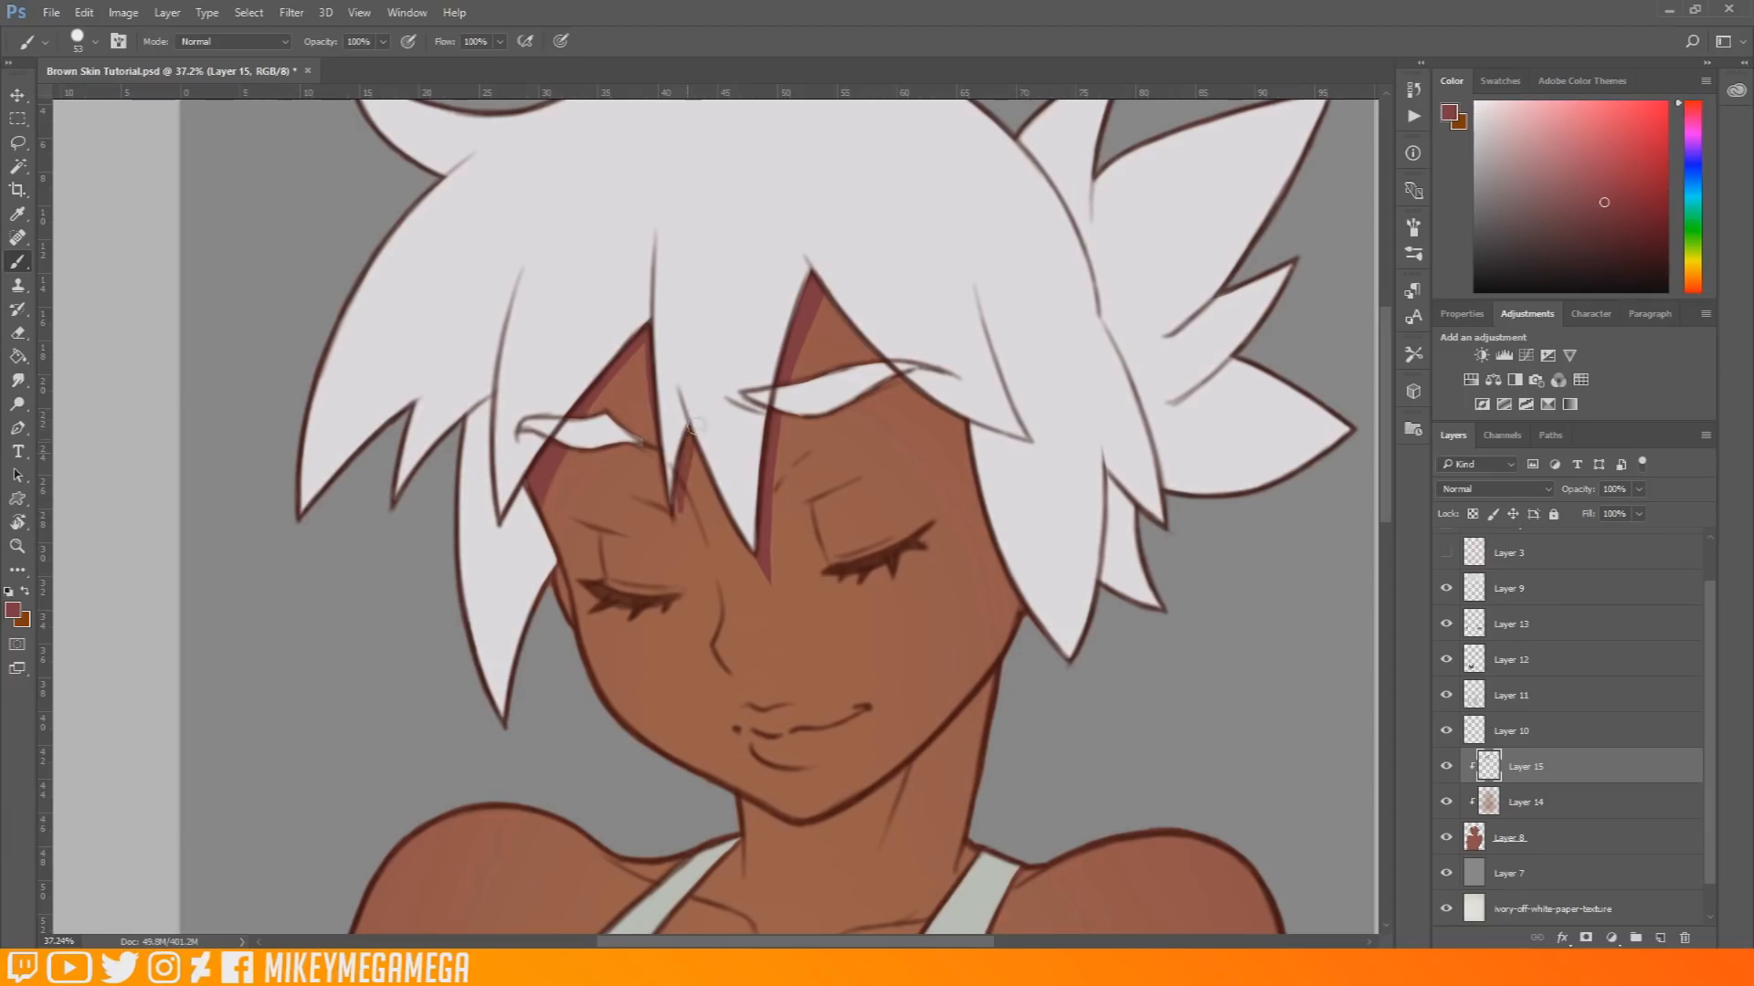
pyautogui.moveTo(826, 304)
pyautogui.mouseDown()
pyautogui.moveTo(901, 383)
pyautogui.moveTo(812, 286)
pyautogui.moveTo(956, 421)
pyautogui.mouseUp()
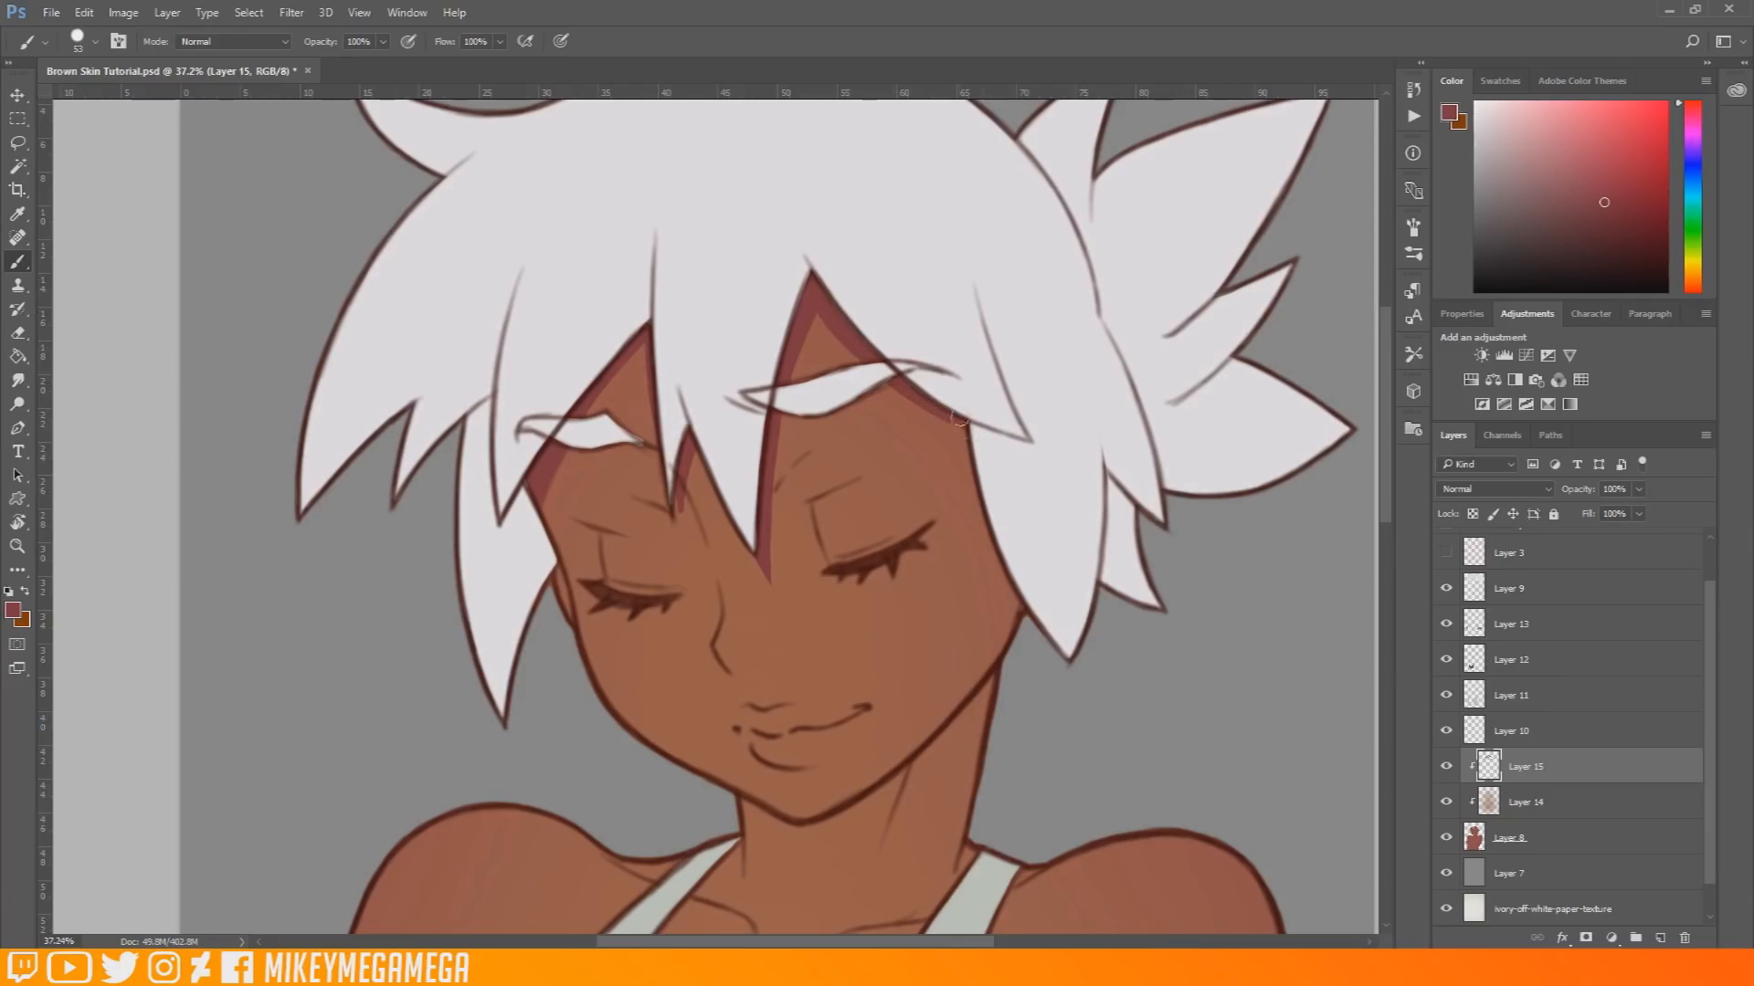
pyautogui.moveTo(959, 413); pyautogui.dragTo(1014, 599)
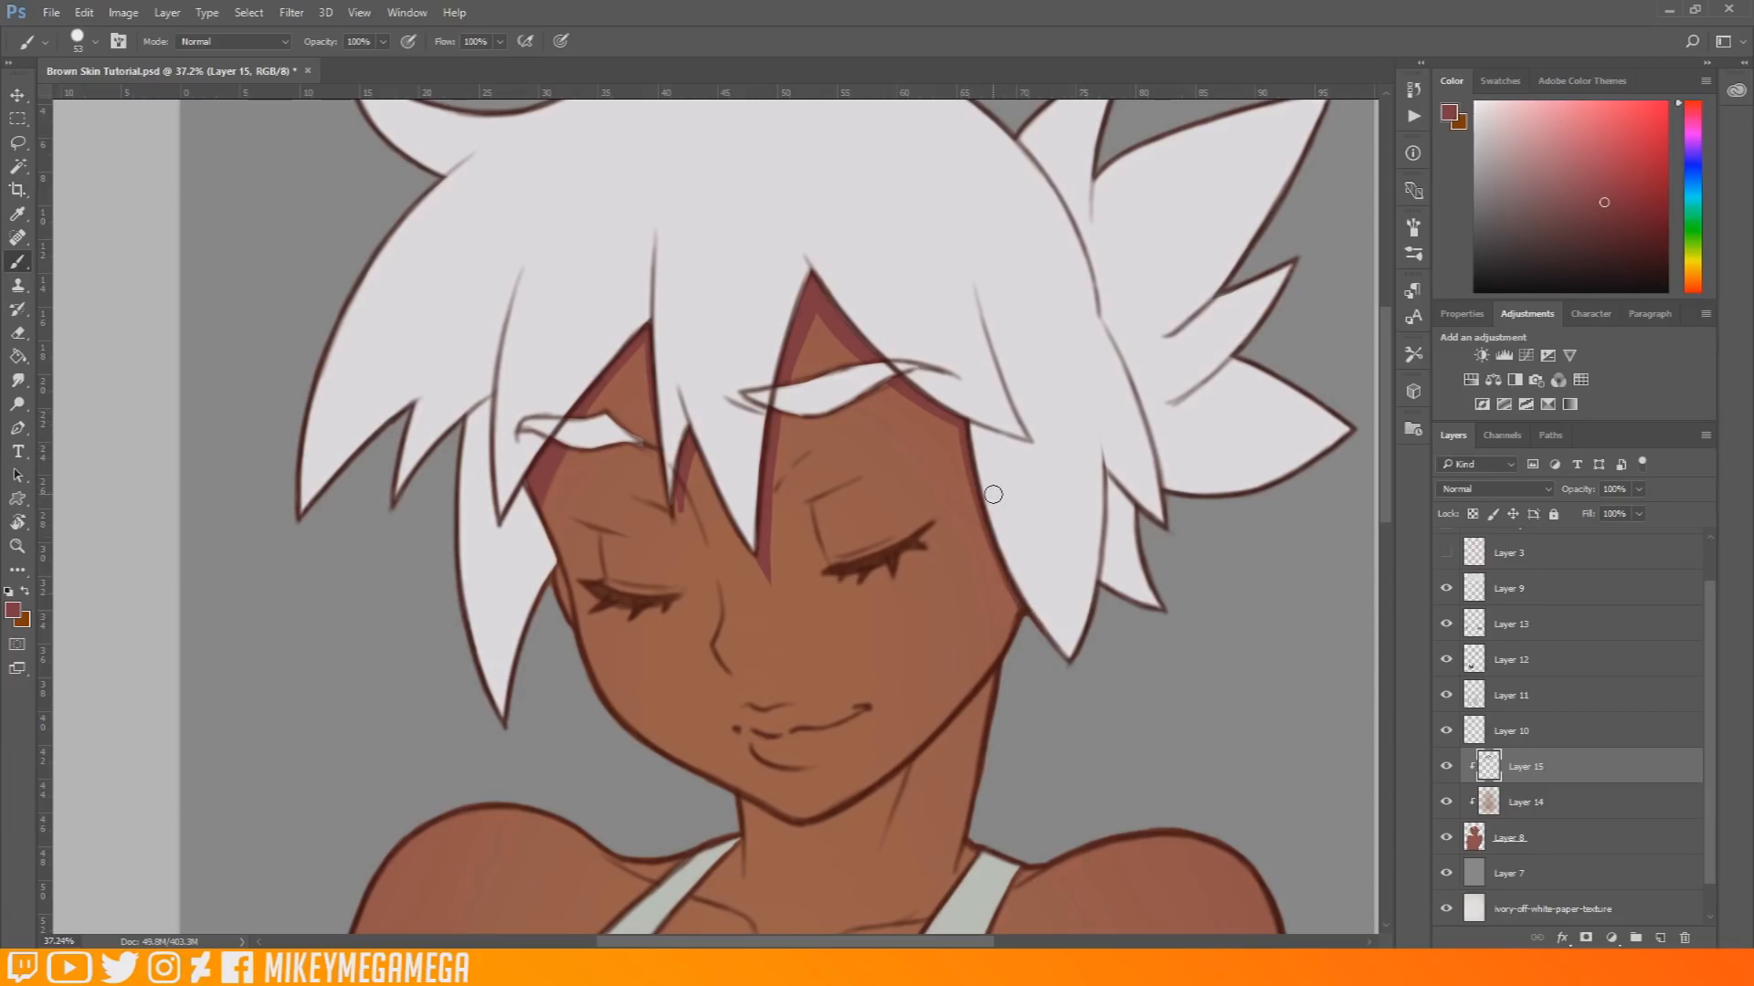
# Step: Paint dark red shading along the eyelid creases and upper lash line of the closed eyes
pyautogui.scroll(-3, 1387, 425)
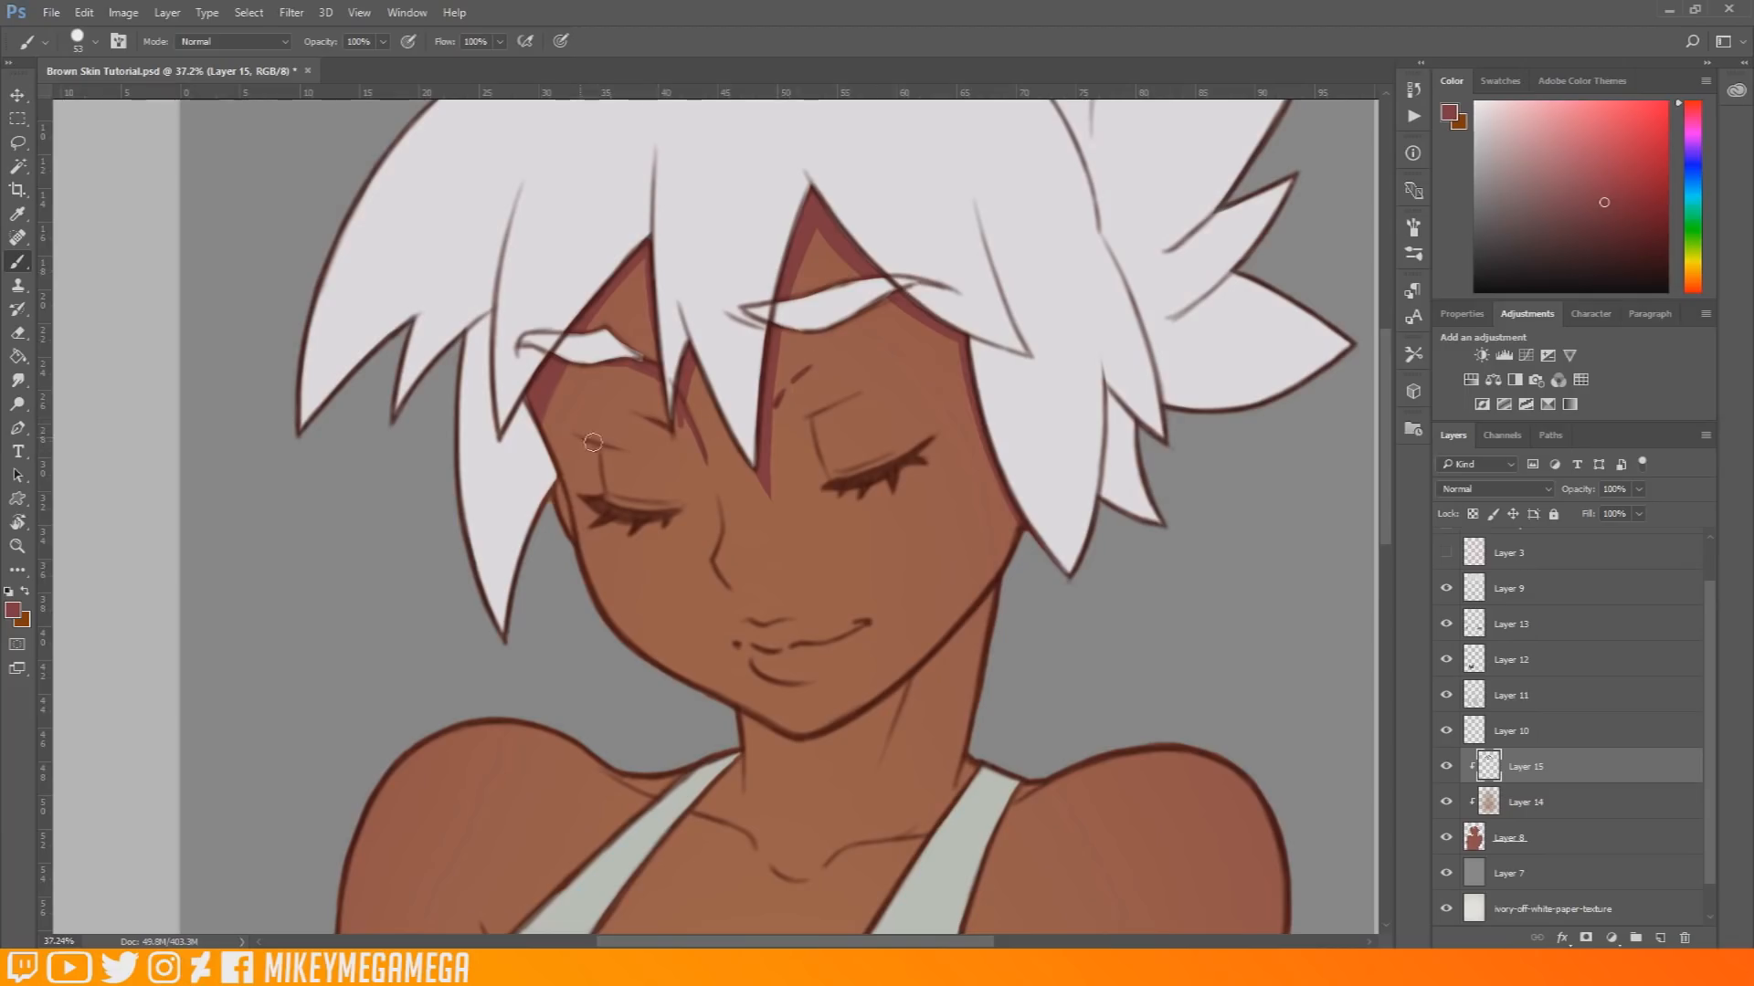
pyautogui.moveTo(593, 445); pyautogui.dragTo(605, 494)
pyautogui.moveTo(813, 426); pyautogui.dragTo(831, 479)
pyautogui.moveTo(806, 418); pyautogui.dragTo(857, 395)
pyautogui.moveTo(833, 477); pyautogui.dragTo(918, 455)
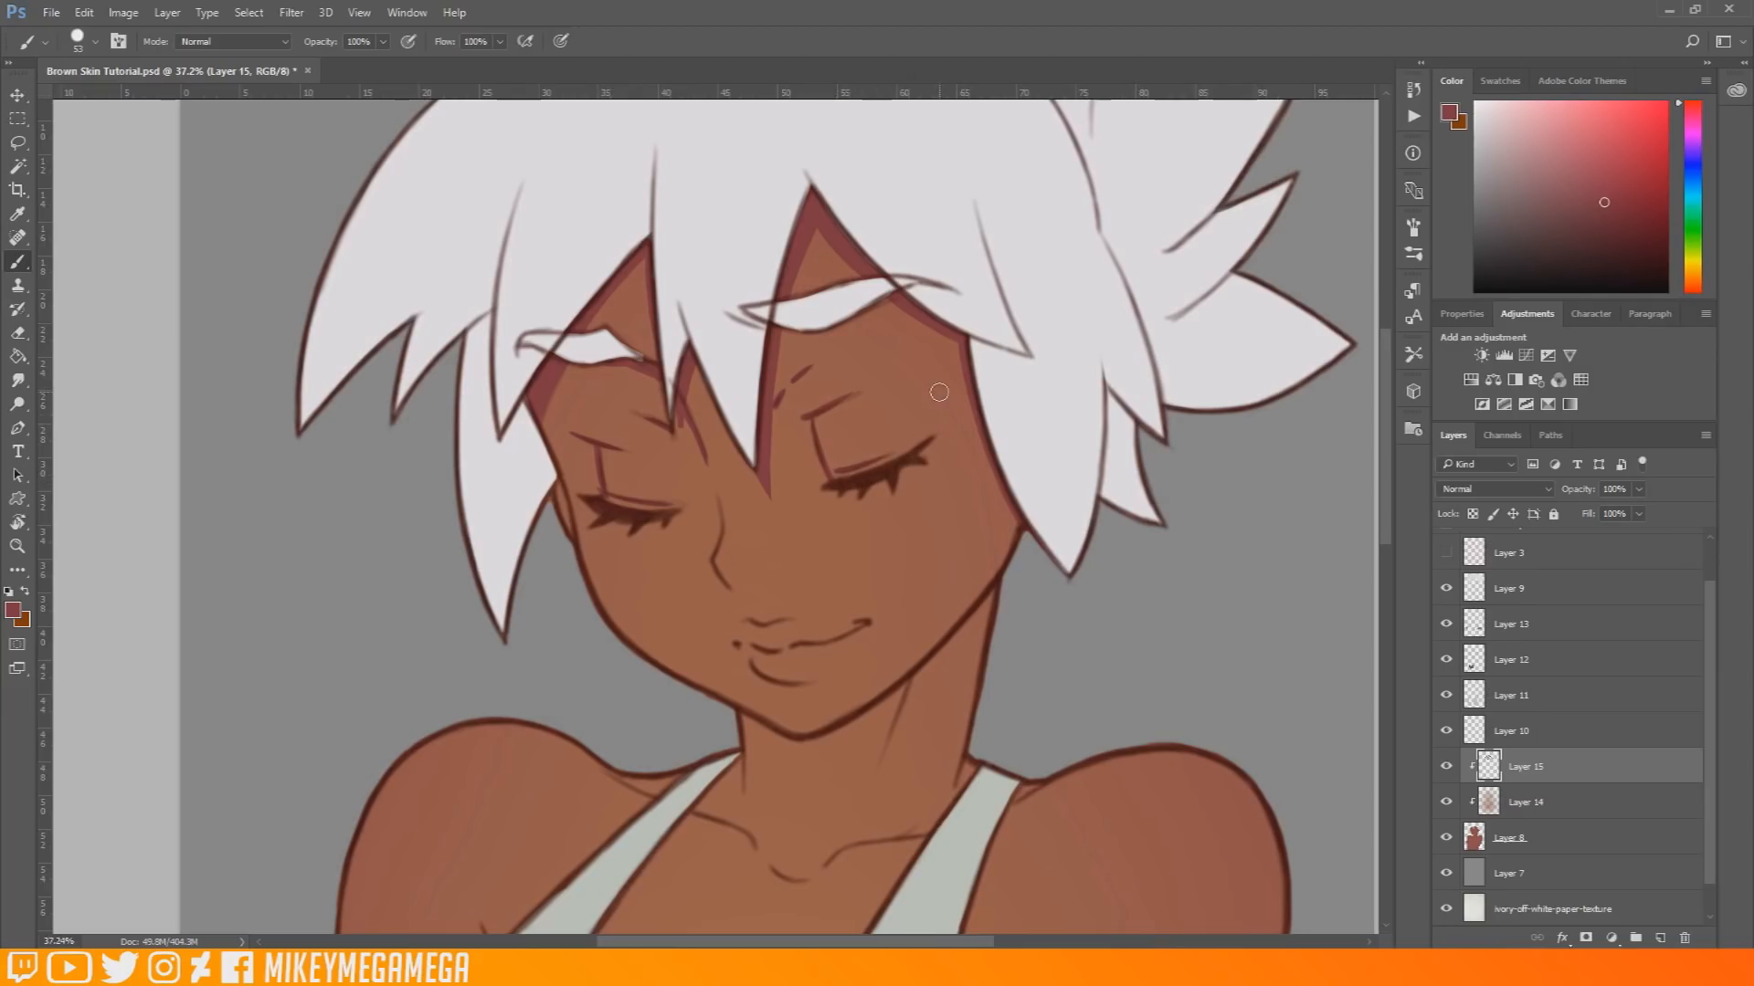
# Step: Paint shadows beside the nose, along the mouth line and its corners, and under the lower lip
pyautogui.moveTo(727, 587)
pyautogui.mouseDown()
pyautogui.moveTo(690, 451)
pyautogui.moveTo(714, 539)
pyautogui.mouseUp()
pyautogui.click(736, 645)
pyautogui.moveTo(742, 644); pyautogui.dragTo(865, 624)
pyautogui.moveTo(861, 624); pyautogui.dragTo(855, 628)
pyautogui.moveTo(766, 676); pyautogui.dragTo(819, 683)
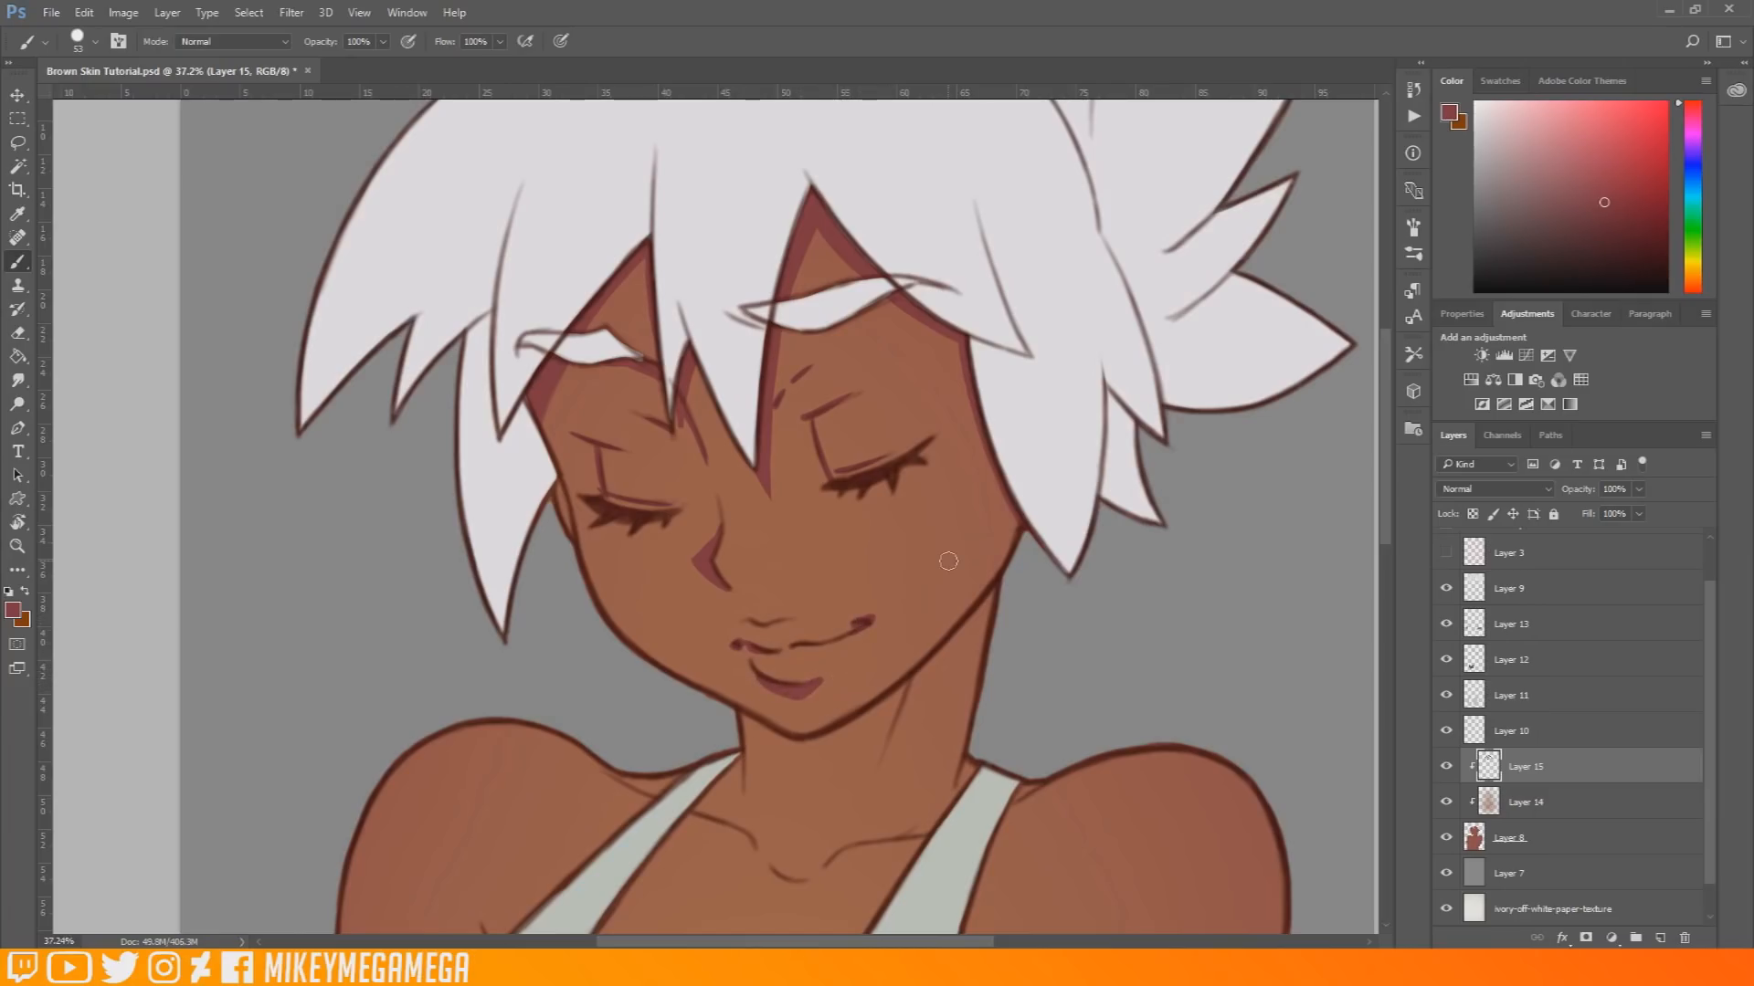
# Step: Paint the shadow down the hair-side edge of the face and ear, and a pointed cast shadow across the neck beneath the jaw
pyautogui.moveTo(535, 410); pyautogui.dragTo(574, 532)
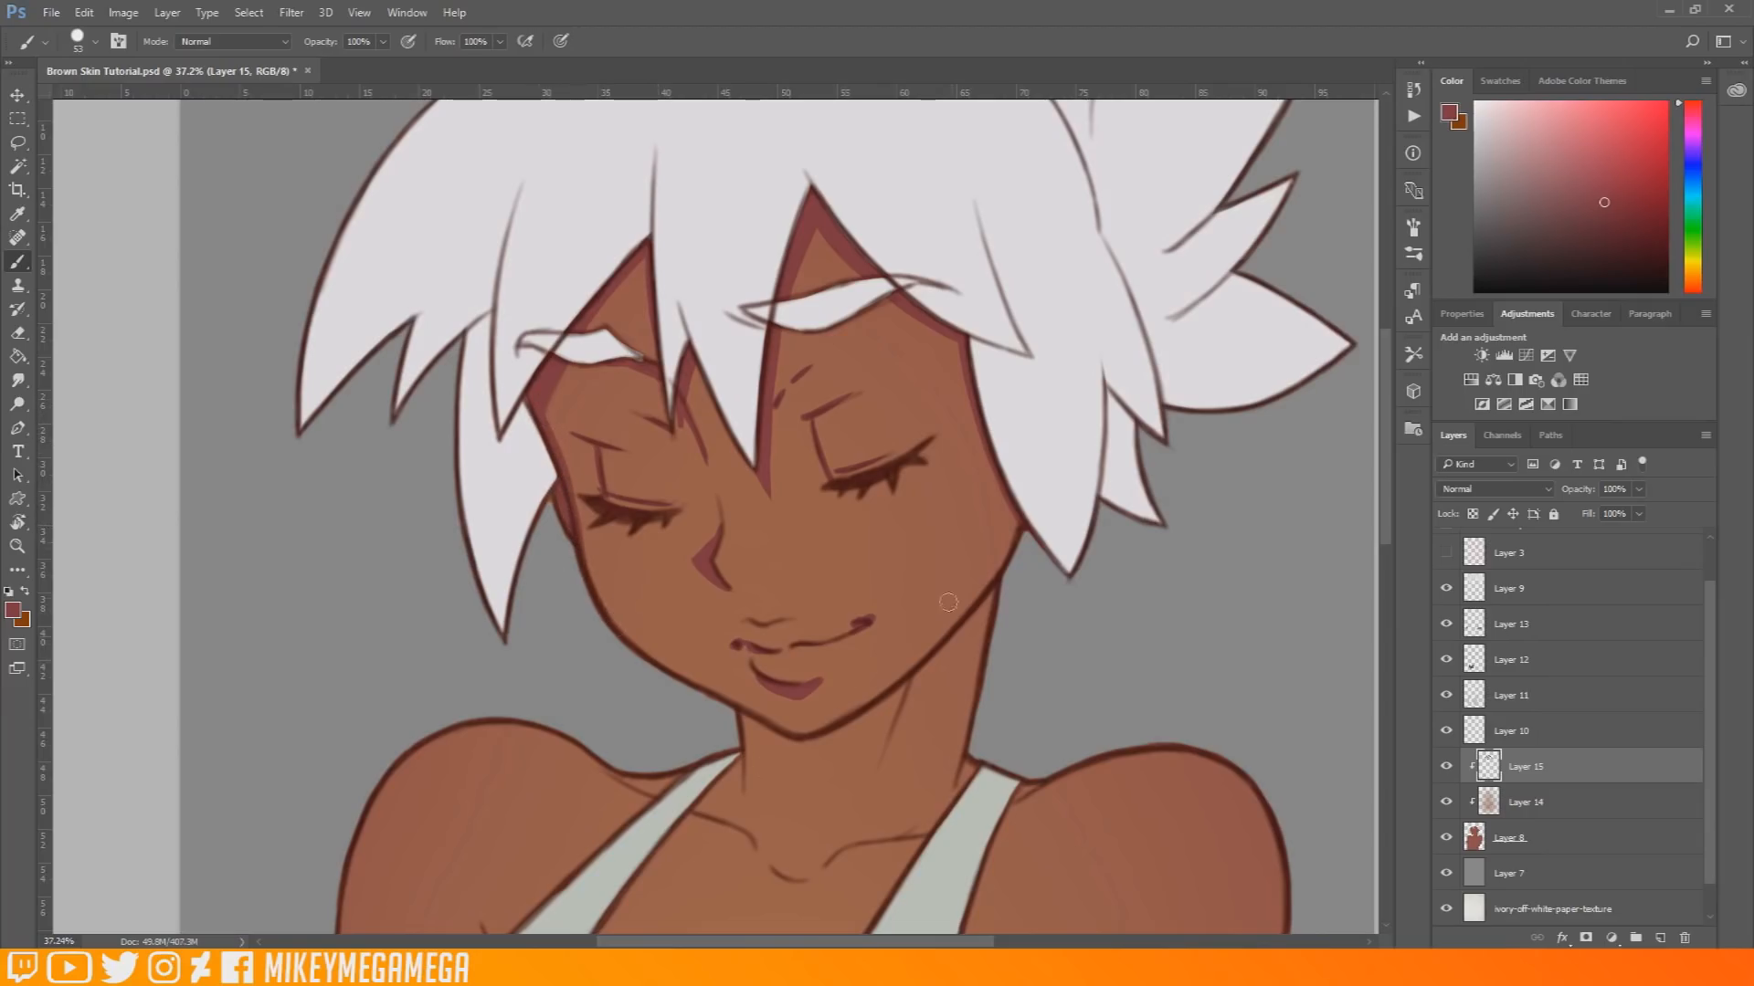
pyautogui.moveTo(745, 750)
pyautogui.mouseDown()
pyautogui.moveTo(820, 824)
pyautogui.moveTo(973, 701)
pyautogui.mouseUp()
pyautogui.moveTo(778, 769)
pyautogui.mouseDown()
pyautogui.moveTo(745, 722)
pyautogui.moveTo(815, 809)
pyautogui.moveTo(810, 782)
pyautogui.mouseUp()
pyautogui.moveTo(812, 722)
pyautogui.mouseDown()
pyautogui.moveTo(828, 748)
pyautogui.moveTo(806, 786)
pyautogui.moveTo(861, 758)
pyautogui.moveTo(835, 797)
pyautogui.moveTo(905, 715)
pyautogui.moveTo(856, 723)
pyautogui.moveTo(899, 704)
pyautogui.moveTo(887, 759)
pyautogui.moveTo(951, 705)
pyautogui.moveTo(929, 725)
pyautogui.moveTo(982, 657)
pyautogui.moveTo(889, 720)
pyautogui.moveTo(971, 634)
pyautogui.mouseUp()
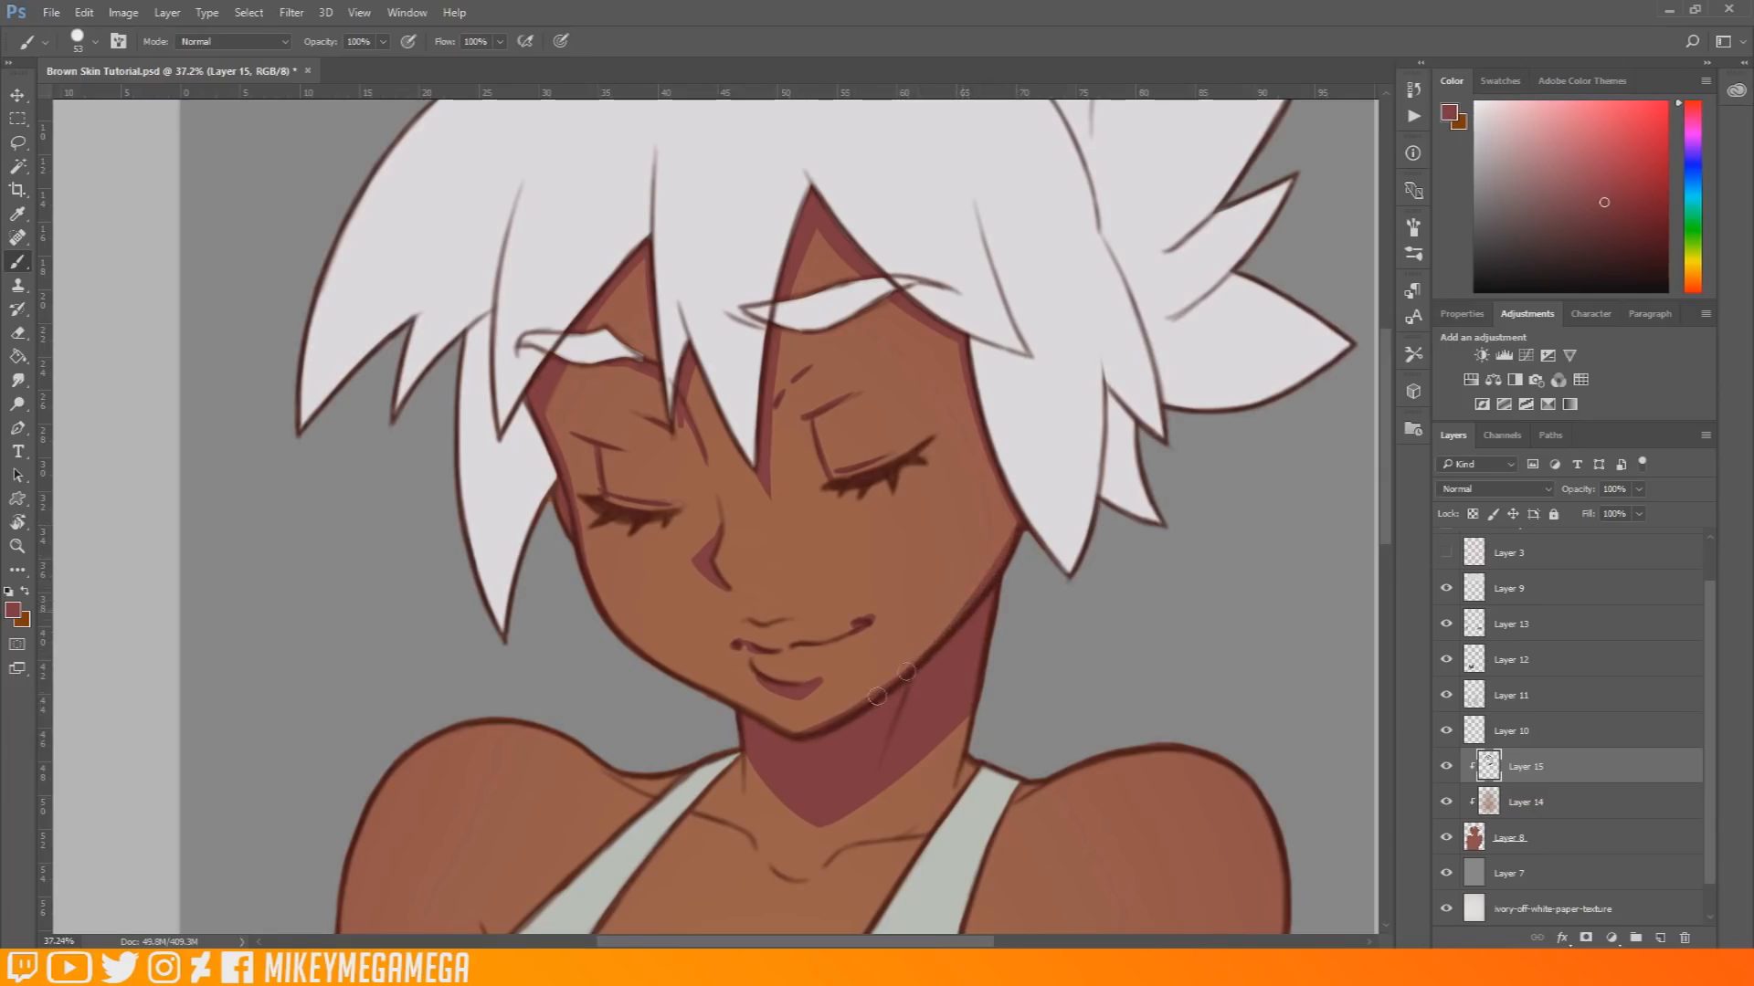
# Step: Add small dark red shadow accents under both collarbones, undoing any misplaced stroke
pyautogui.moveTo(1381, 457); pyautogui.dragTo(1381, 579)
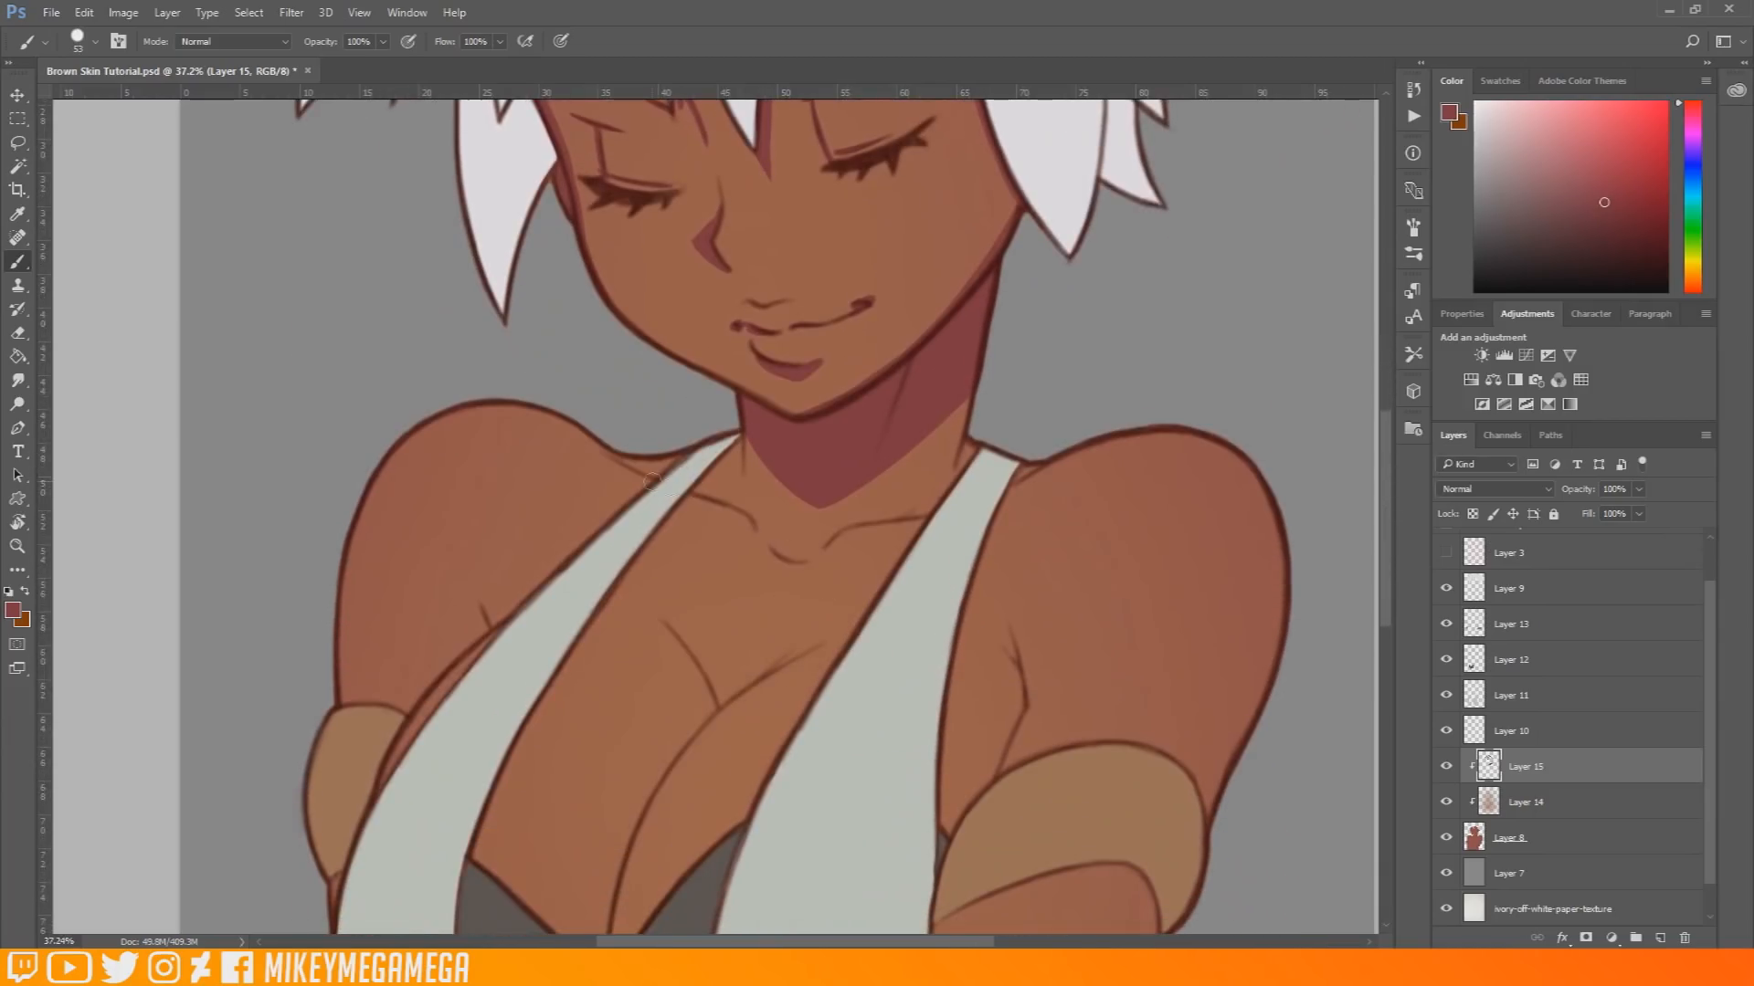
pyautogui.click(873, 552)
pyautogui.moveTo(775, 552); pyautogui.dragTo(746, 516)
pyautogui.hotkey('ctrl', 'z')
pyautogui.moveTo(911, 515); pyautogui.dragTo(925, 509)
# Step: Paint shadows at the left armpit crease and along the outer edge of the left upper arm above the armband
pyautogui.moveTo(485, 625)
pyautogui.mouseDown()
pyautogui.moveTo(470, 572)
pyautogui.moveTo(484, 626)
pyautogui.moveTo(422, 542)
pyautogui.moveTo(464, 650)
pyautogui.mouseUp()
pyautogui.moveTo(352, 702); pyautogui.dragTo(340, 589)
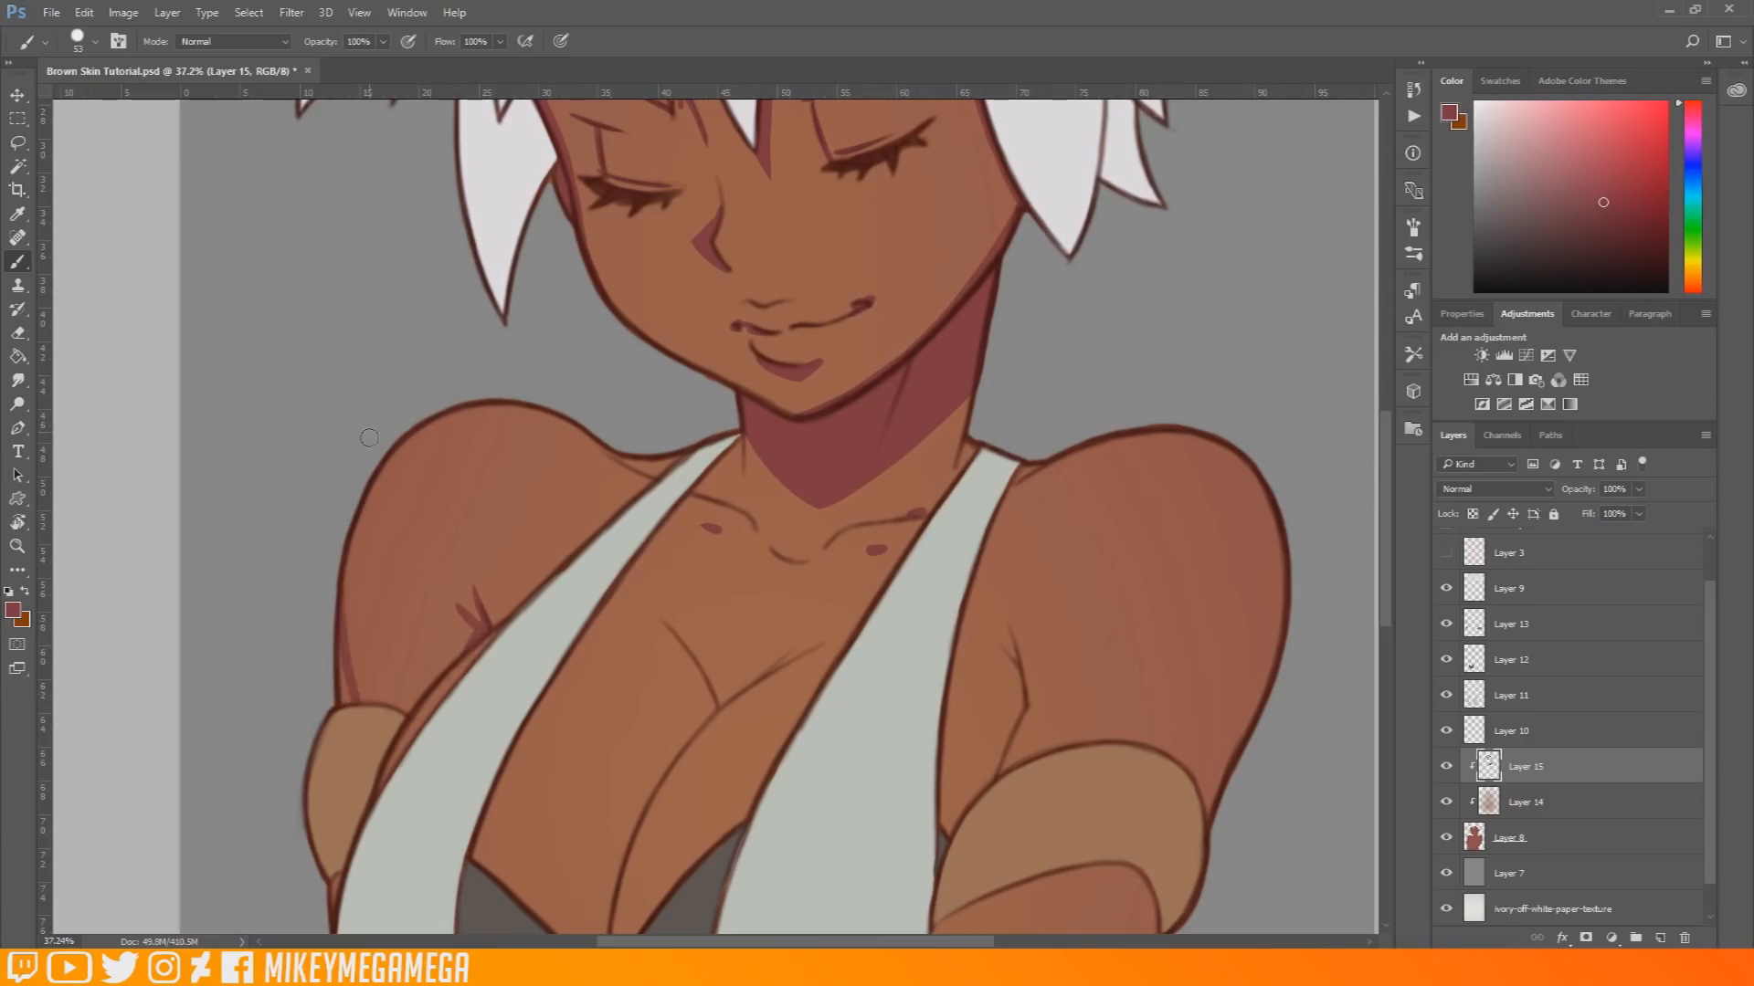
pyautogui.moveTo(346, 696)
pyautogui.mouseDown()
pyautogui.moveTo(338, 611)
pyautogui.moveTo(348, 703)
pyautogui.moveTo(338, 651)
pyautogui.mouseUp()
# Step: Paint cast shadows under the top on the left ribs, along the inner forearm and beneath the right armband
pyautogui.moveTo(1389, 573); pyautogui.dragTo(1389, 679)
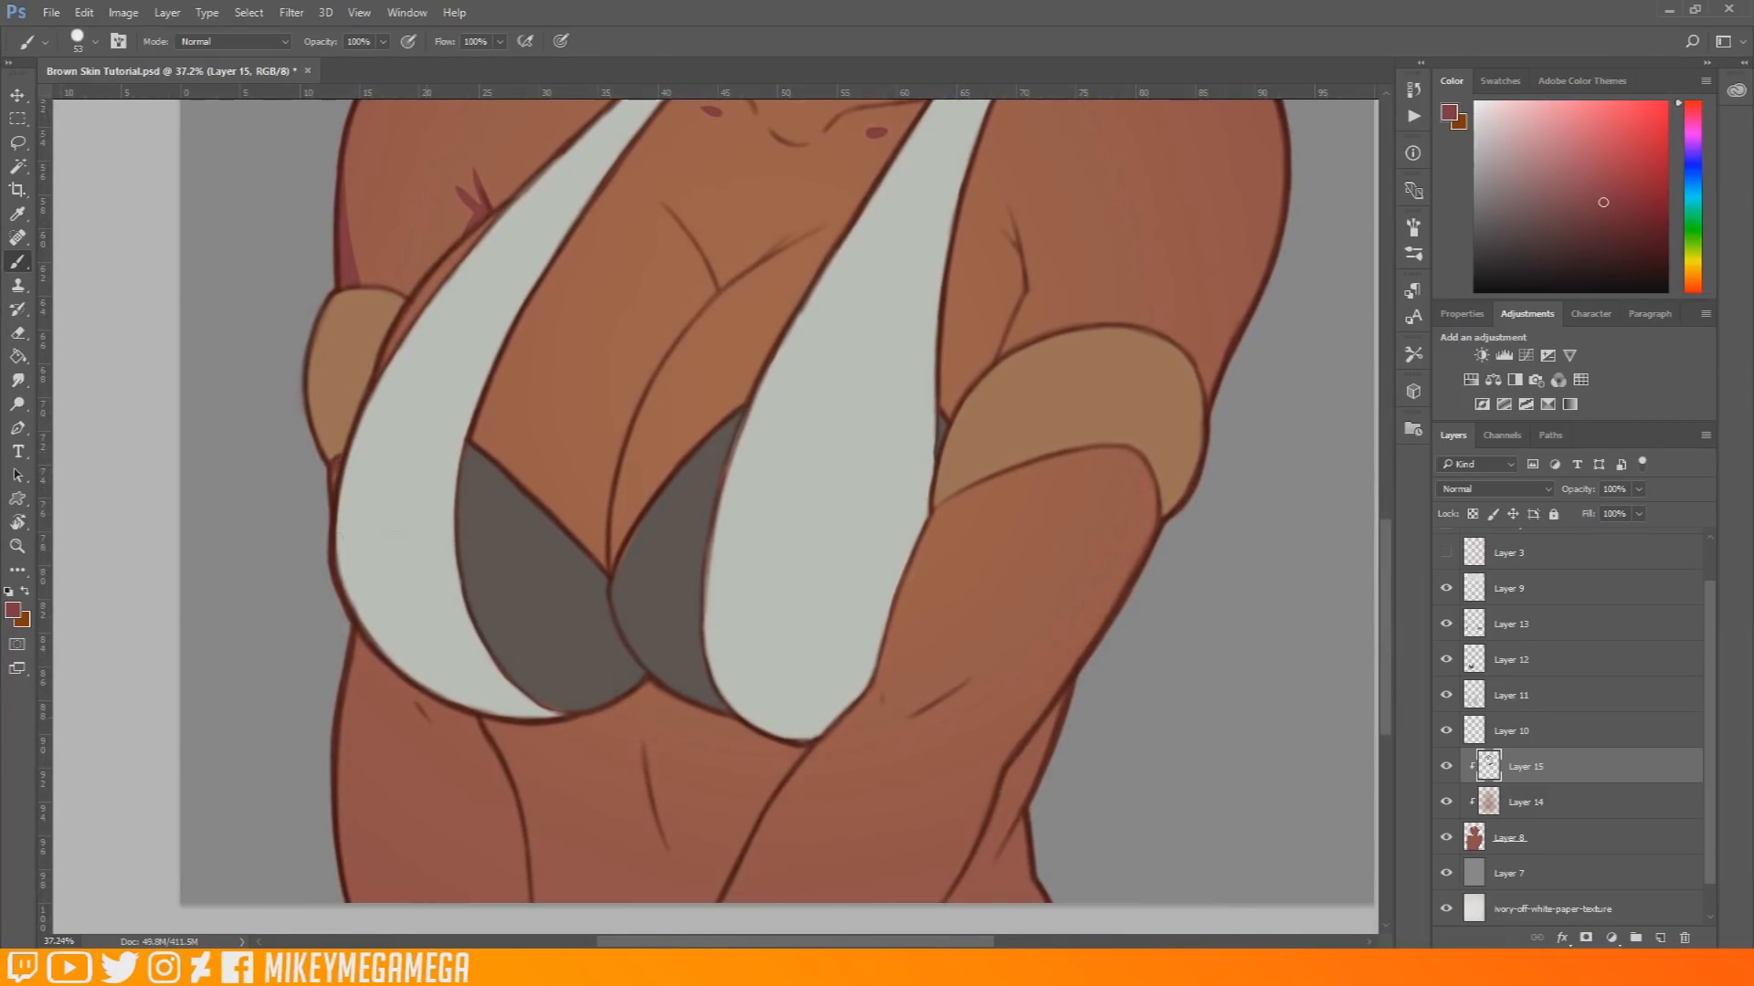
pyautogui.moveTo(352, 654)
pyautogui.mouseDown()
pyautogui.moveTo(521, 837)
pyautogui.moveTo(451, 728)
pyautogui.moveTo(486, 755)
pyautogui.moveTo(417, 733)
pyautogui.moveTo(481, 788)
pyautogui.moveTo(438, 719)
pyautogui.moveTo(506, 758)
pyautogui.moveTo(481, 756)
pyautogui.moveTo(523, 816)
pyautogui.moveTo(436, 686)
pyautogui.mouseUp()
pyautogui.moveTo(767, 817)
pyautogui.mouseDown()
pyautogui.moveTo(833, 751)
pyautogui.moveTo(875, 684)
pyautogui.moveTo(782, 796)
pyautogui.moveTo(887, 639)
pyautogui.moveTo(881, 681)
pyautogui.moveTo(893, 613)
pyautogui.moveTo(883, 669)
pyautogui.mouseUp()
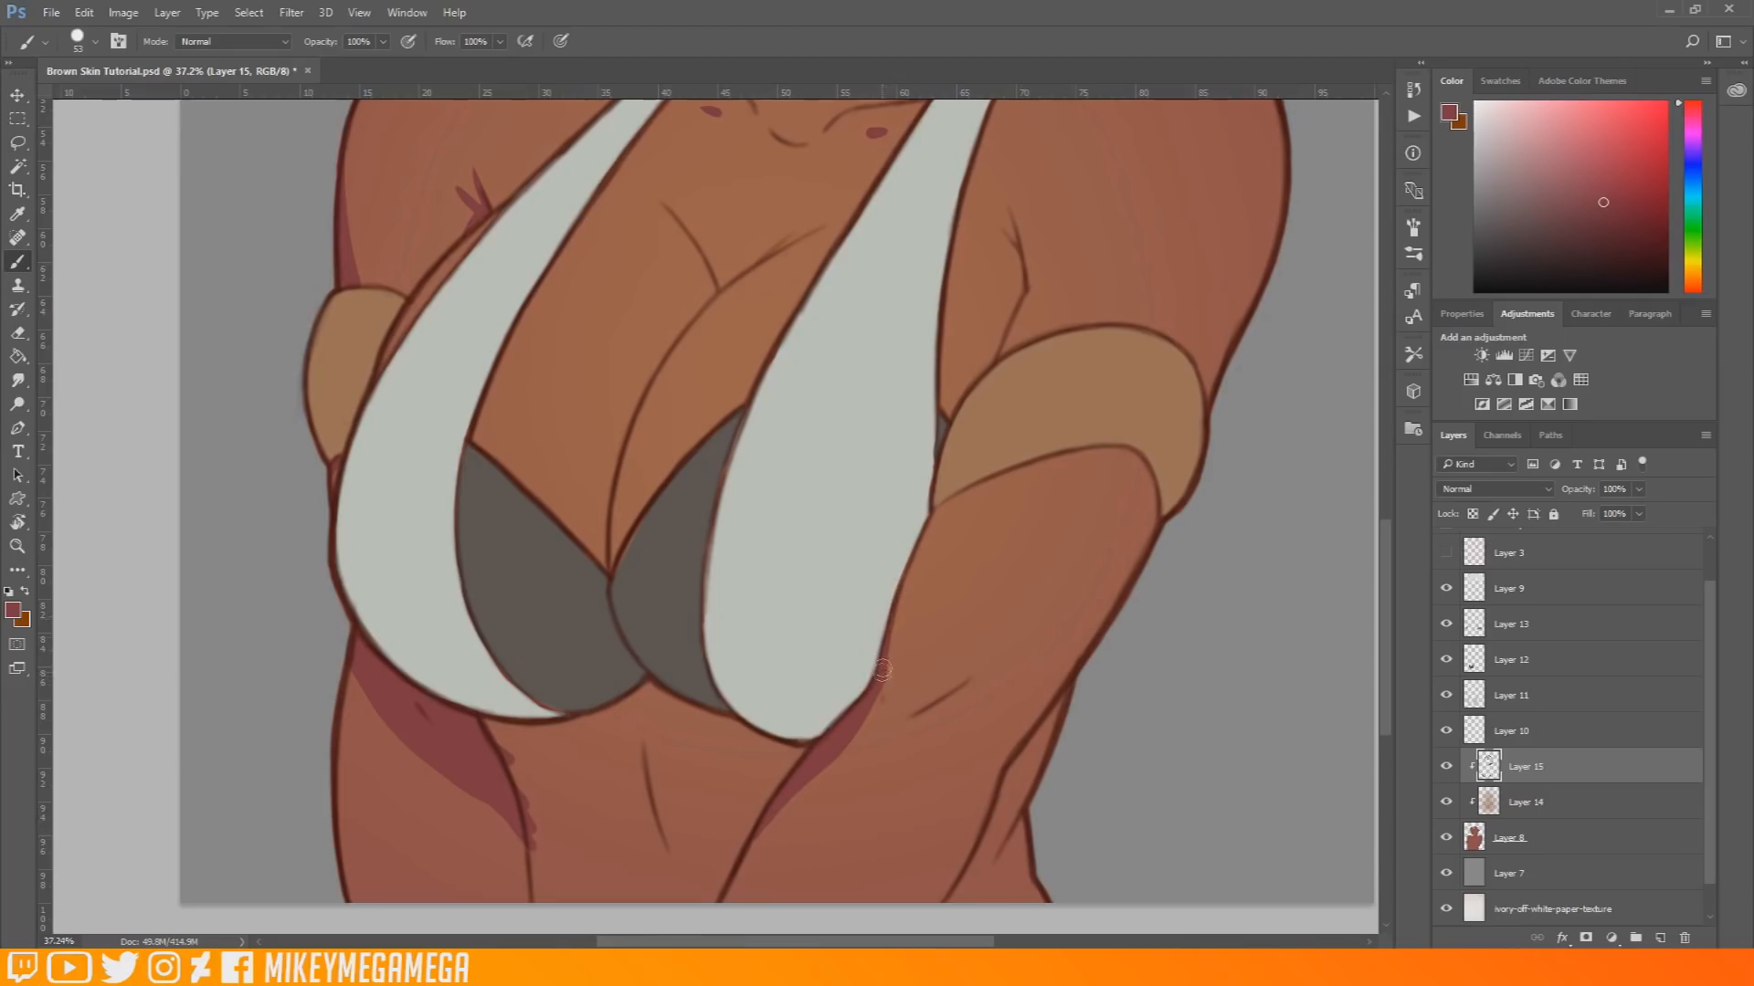
pyautogui.moveTo(931, 512)
pyautogui.mouseDown()
pyautogui.moveTo(1158, 457)
pyautogui.moveTo(1145, 474)
pyautogui.moveTo(1127, 448)
pyautogui.moveTo(1087, 451)
pyautogui.moveTo(1147, 482)
pyautogui.moveTo(1138, 458)
pyautogui.moveTo(1149, 548)
pyautogui.moveTo(1154, 513)
pyautogui.moveTo(1113, 457)
pyautogui.mouseUp()
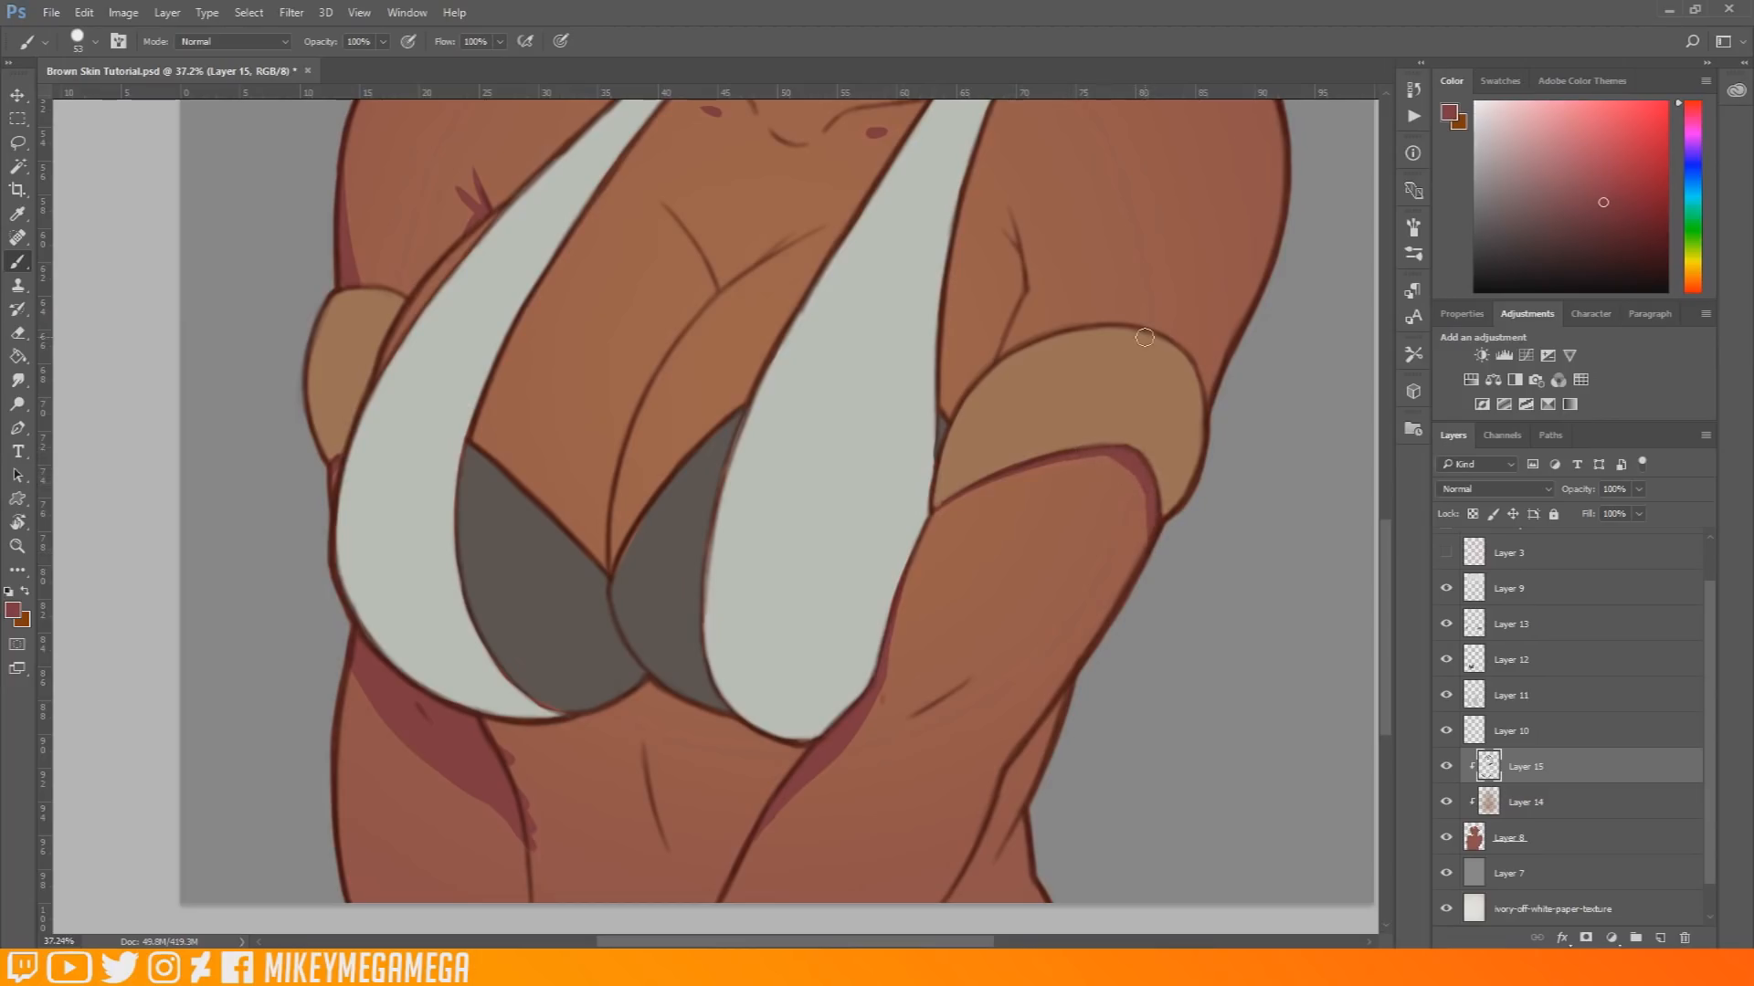
# Step: Shade the elbow crease, fill the cast shadow under the bust across the stomach, and darken the waist behind the forearm
pyautogui.moveTo(914, 714); pyautogui.dragTo(966, 681)
pyautogui.moveTo(519, 798)
pyautogui.mouseDown()
pyautogui.moveTo(650, 783)
pyautogui.moveTo(772, 809)
pyautogui.mouseUp()
pyautogui.moveTo(498, 727)
pyautogui.mouseDown()
pyautogui.moveTo(572, 787)
pyautogui.moveTo(529, 792)
pyautogui.moveTo(522, 769)
pyautogui.moveTo(598, 781)
pyautogui.moveTo(567, 733)
pyautogui.moveTo(534, 727)
pyautogui.moveTo(562, 776)
pyautogui.moveTo(604, 791)
pyautogui.moveTo(575, 764)
pyautogui.moveTo(669, 769)
pyautogui.moveTo(588, 708)
pyautogui.moveTo(658, 737)
pyautogui.moveTo(640, 687)
pyautogui.moveTo(747, 756)
pyautogui.moveTo(650, 773)
pyautogui.moveTo(685, 793)
pyautogui.moveTo(741, 797)
pyautogui.moveTo(687, 759)
pyautogui.moveTo(775, 778)
pyautogui.moveTo(706, 718)
pyautogui.moveTo(808, 751)
pyautogui.moveTo(763, 799)
pyautogui.moveTo(796, 741)
pyautogui.mouseUp()
pyautogui.moveTo(1065, 689)
pyautogui.mouseDown()
pyautogui.moveTo(989, 826)
pyautogui.moveTo(1072, 687)
pyautogui.mouseUp()
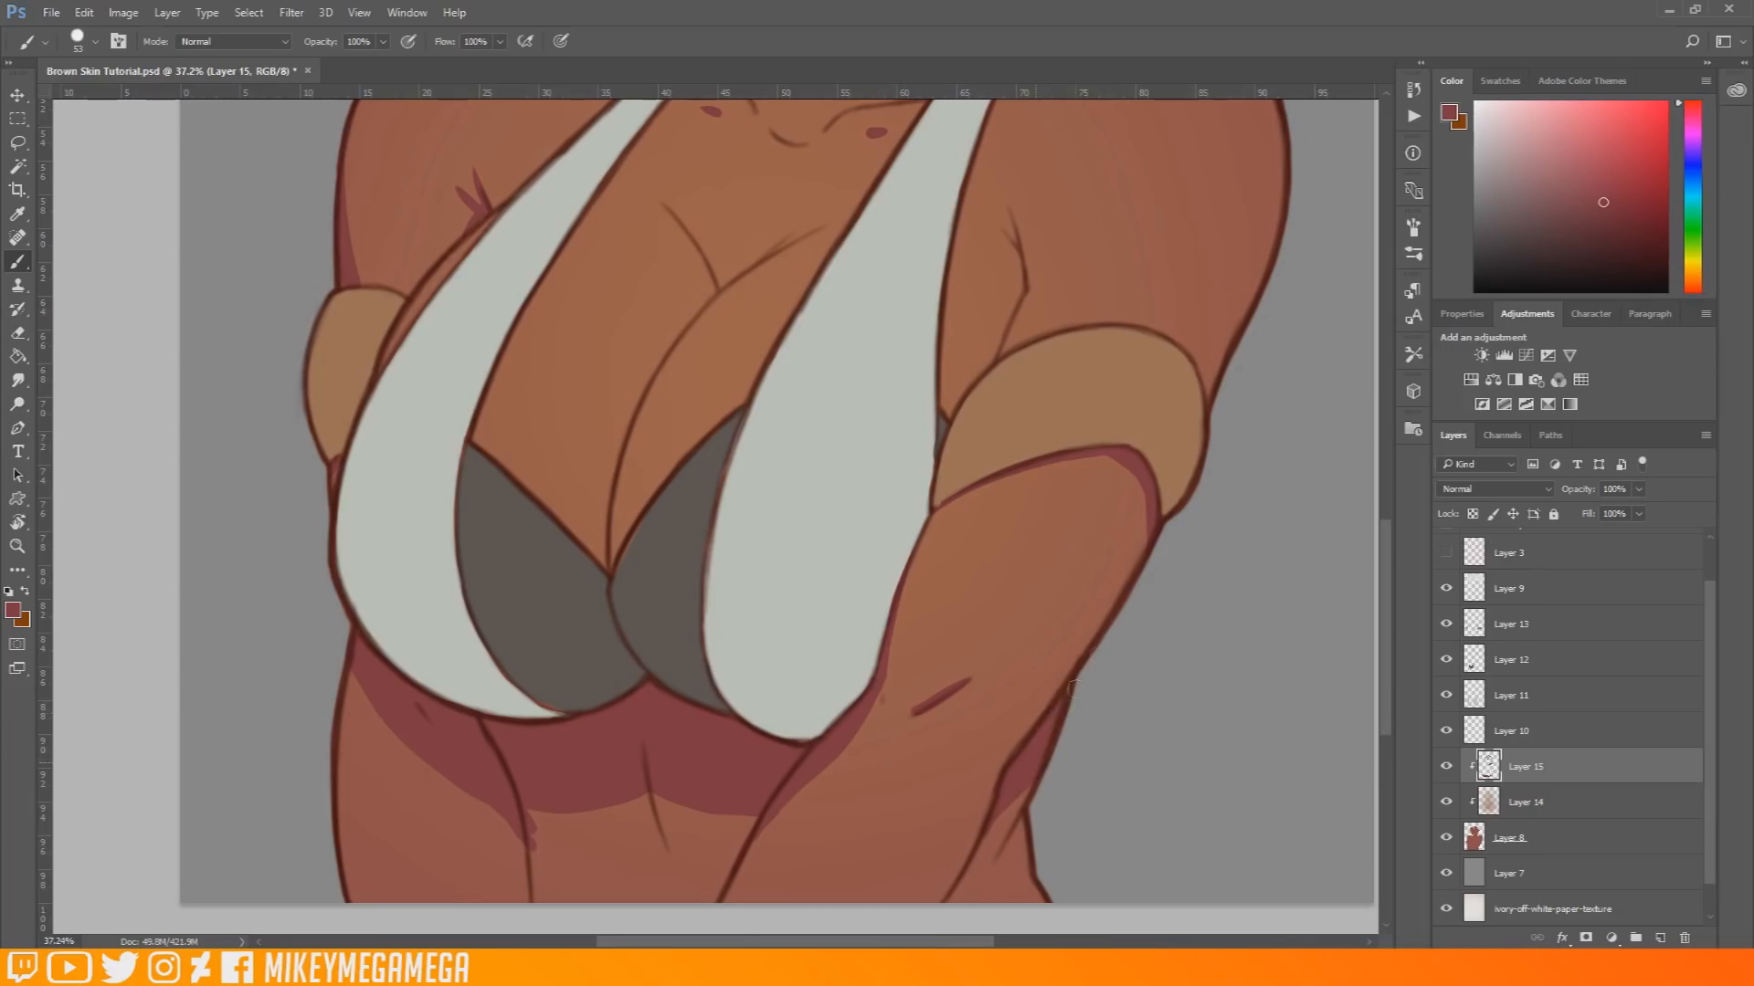
pyautogui.moveTo(1039, 784); pyautogui.dragTo(1007, 859)
# Step: Paint thin shadows along the centre line of the chest and the skin edges beside the grey top and left strap
pyautogui.moveTo(1385, 698); pyautogui.dragTo(1375, 633)
pyautogui.moveTo(621, 719)
pyautogui.mouseDown()
pyautogui.moveTo(612, 680)
pyautogui.moveTo(621, 743)
pyautogui.moveTo(632, 593)
pyautogui.moveTo(603, 687)
pyautogui.moveTo(632, 589)
pyautogui.mouseUp()
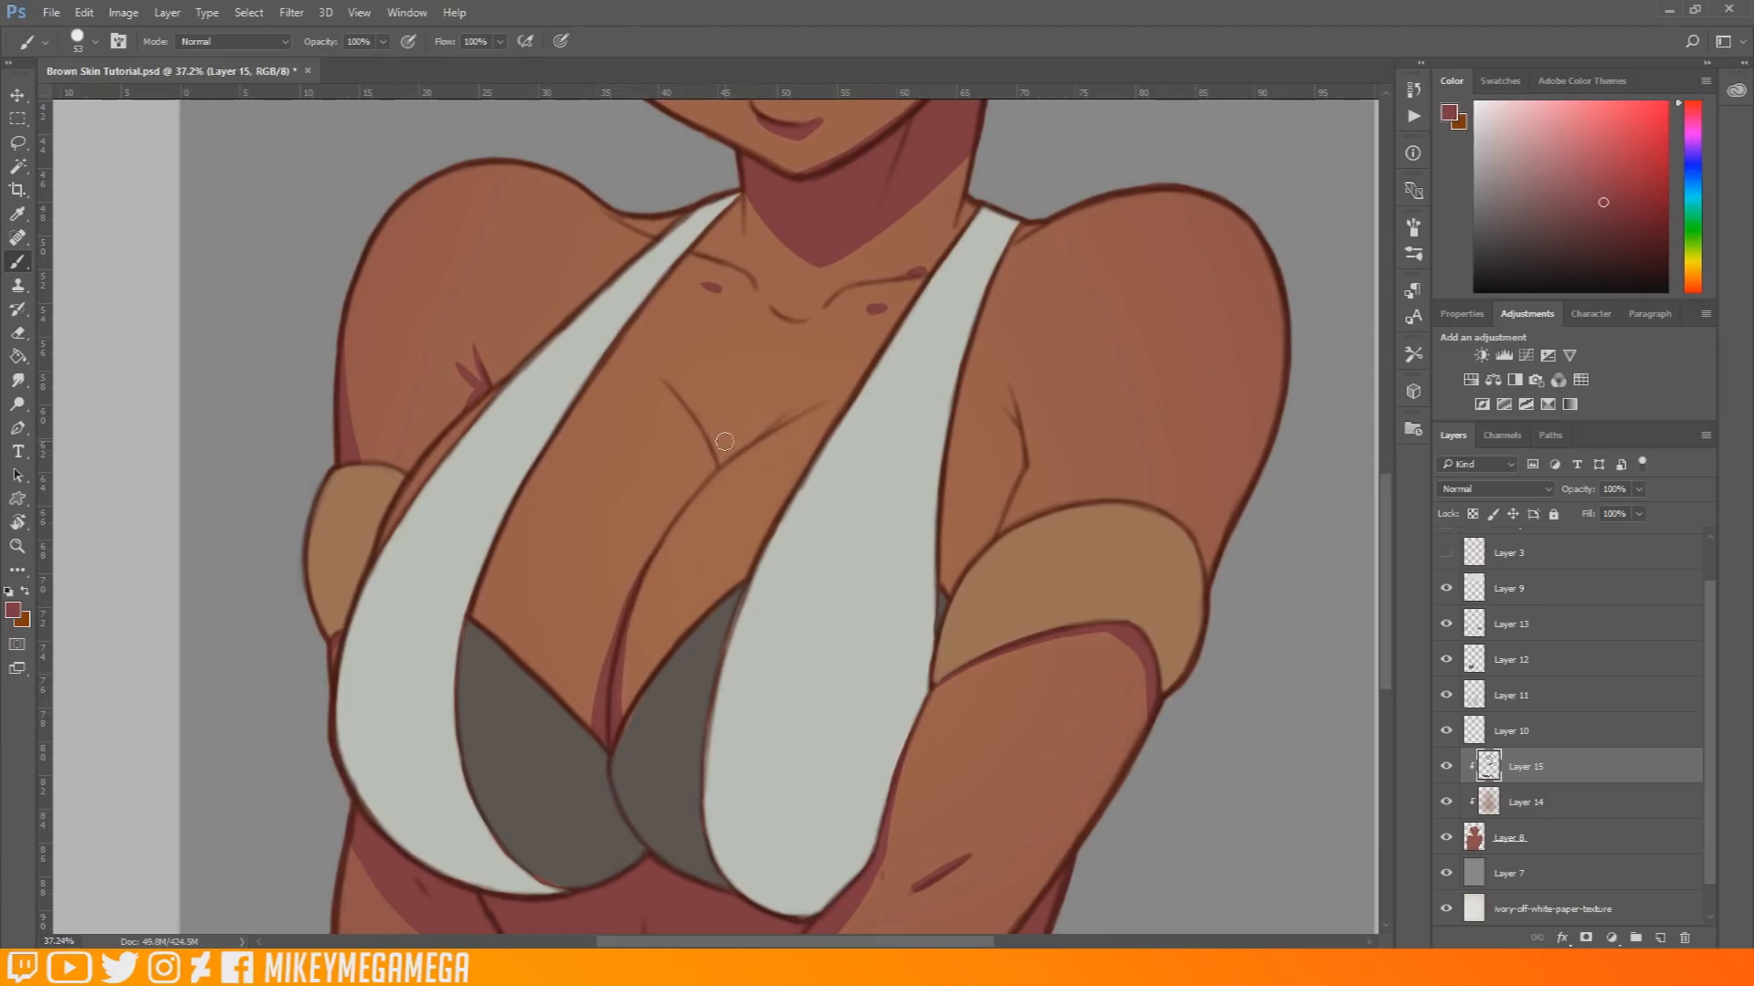
pyautogui.moveTo(471, 612); pyautogui.dragTo(590, 730)
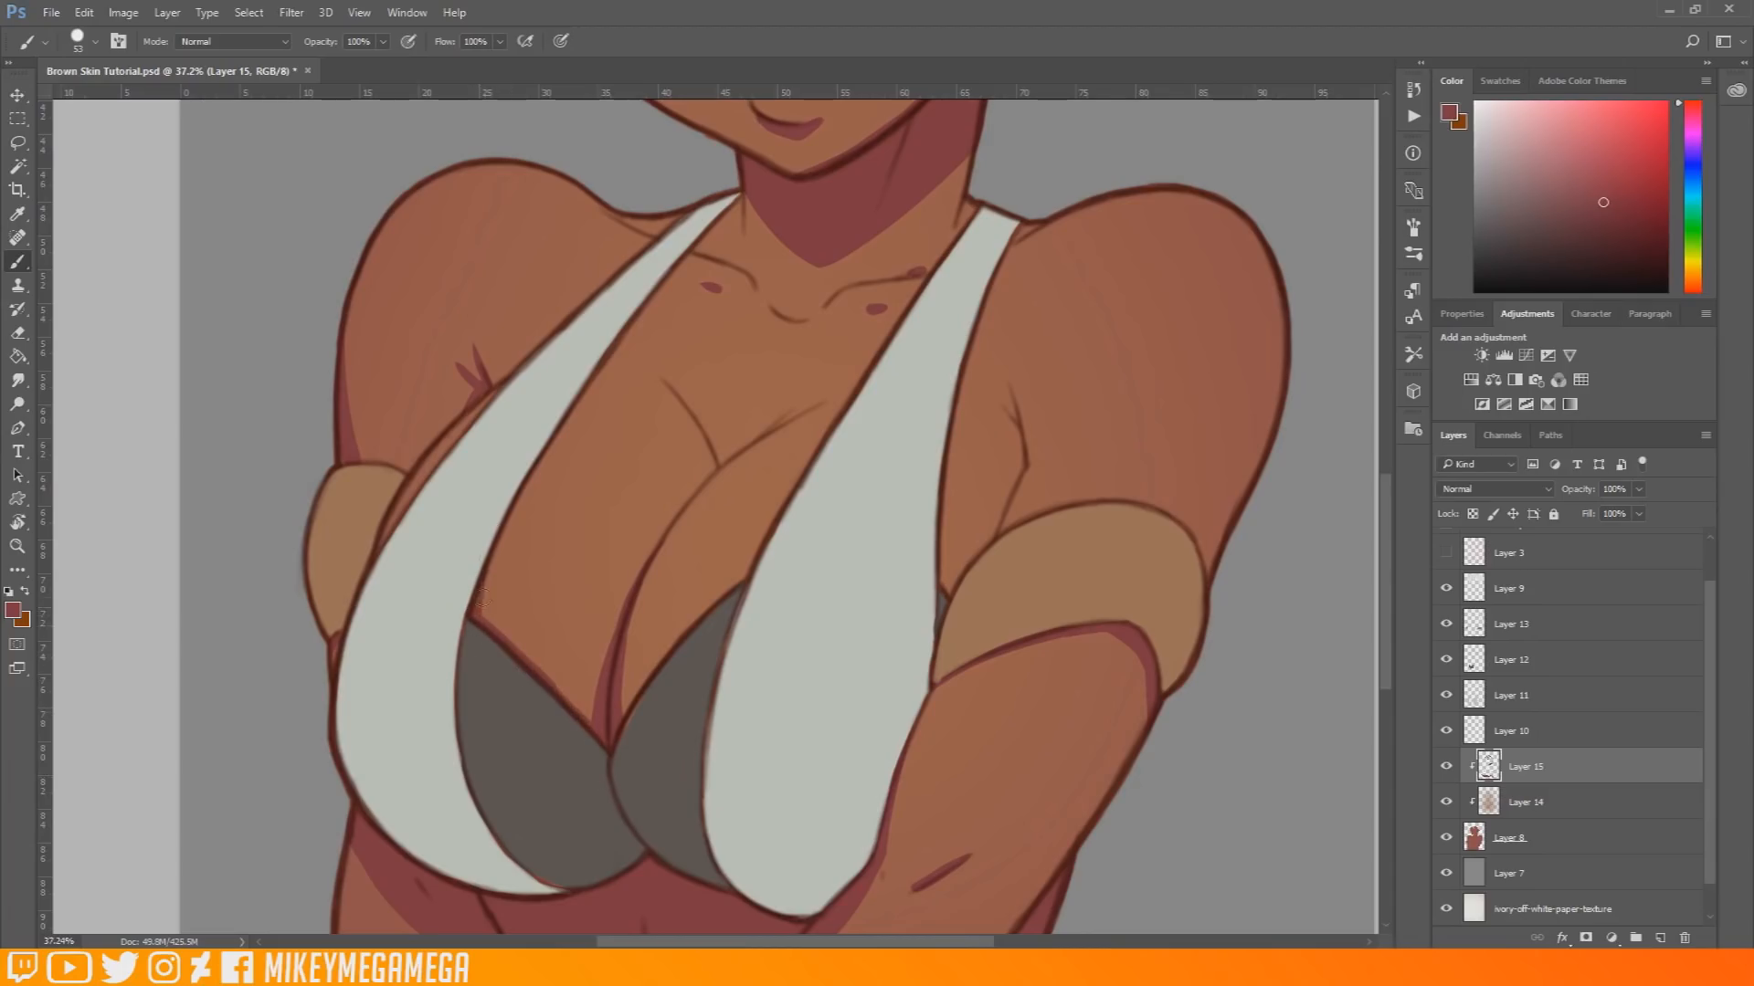
pyautogui.moveTo(485, 604); pyautogui.dragTo(519, 473)
# Step: Shade the right armpit crease down to the armband and the outer edge of the right upper arm
pyautogui.moveTo(1026, 461); pyautogui.dragTo(1017, 393)
pyautogui.moveTo(1025, 461); pyautogui.dragTo(995, 537)
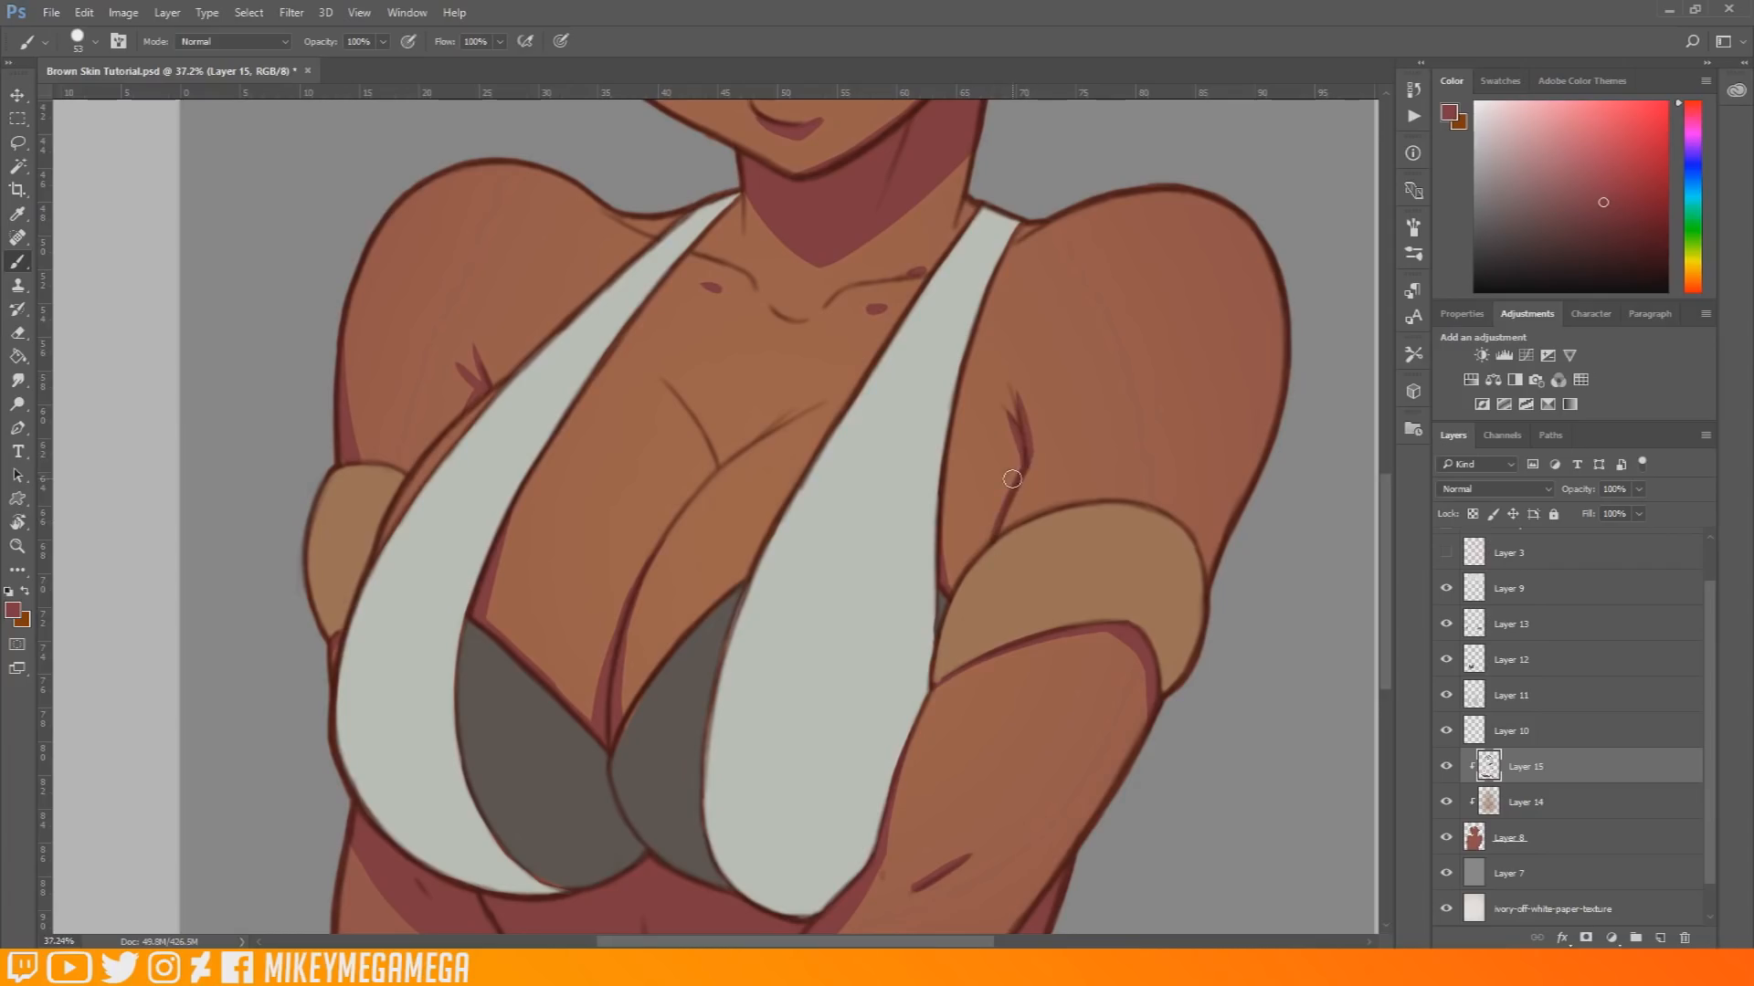
pyautogui.scroll(-3, 1012, 479)
pyautogui.scroll(-1, 1096, 228)
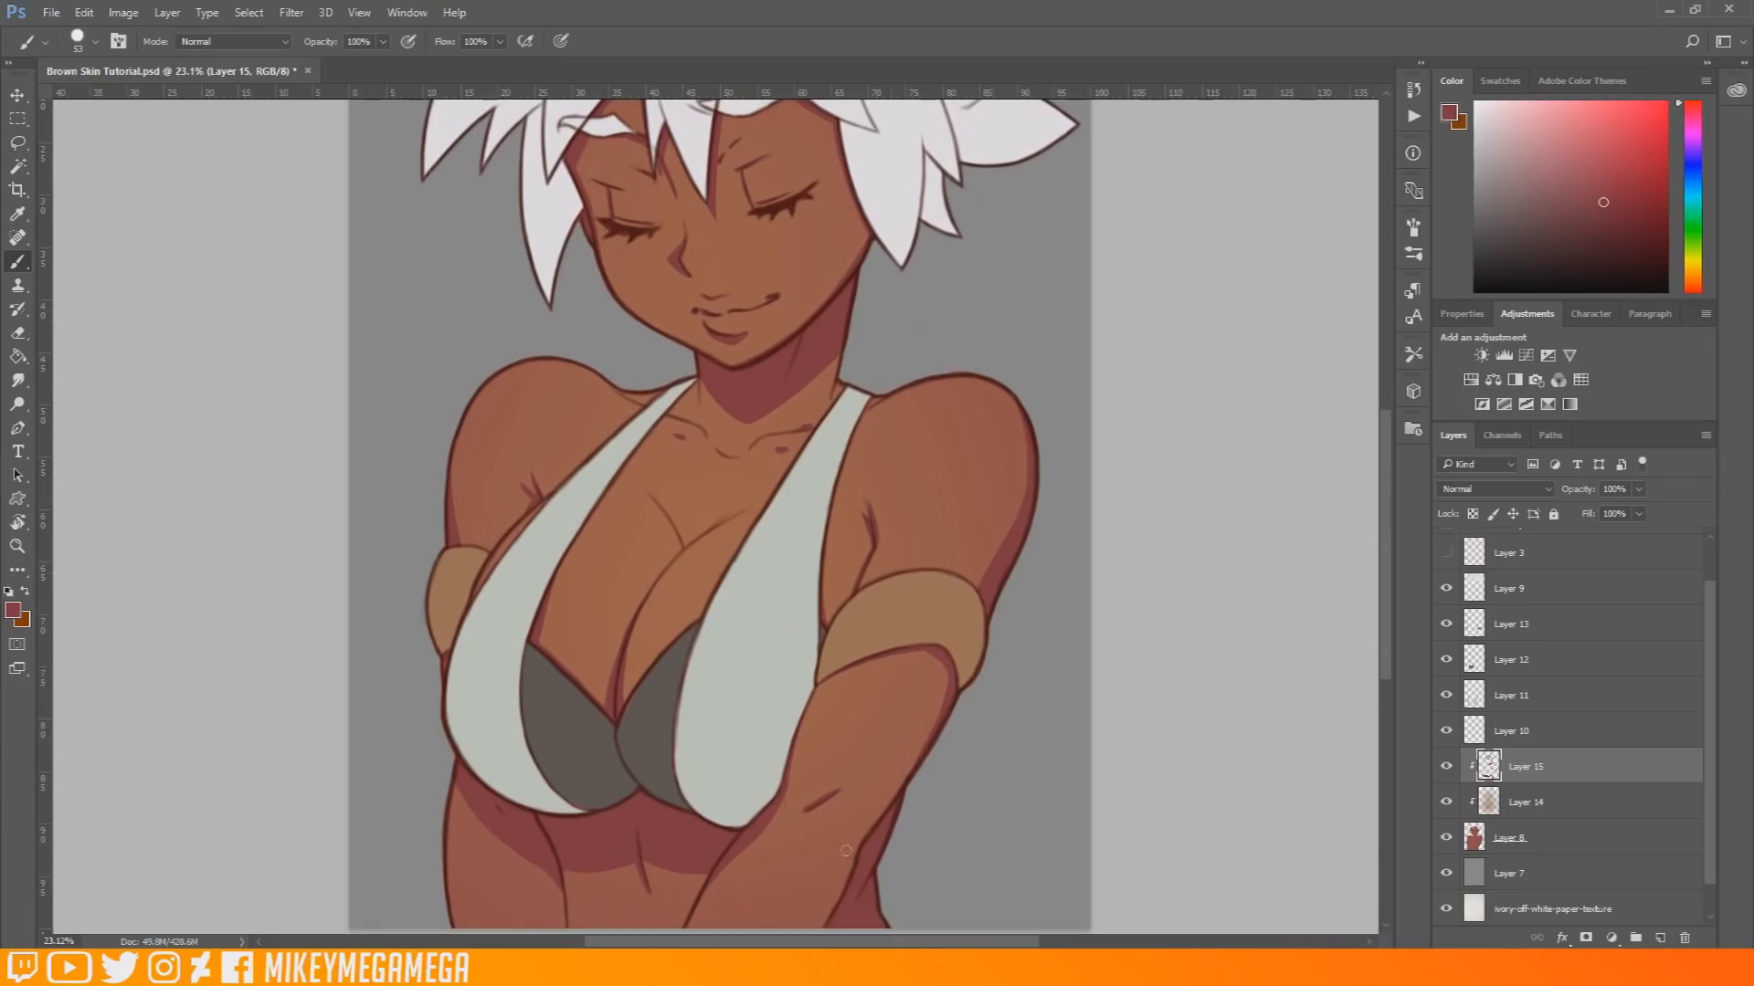
# Step: Create a new layer above the hard-edged shadow layer and clip it to the skin layer
pyautogui.moveTo(809, 942); pyautogui.dragTo(831, 913)
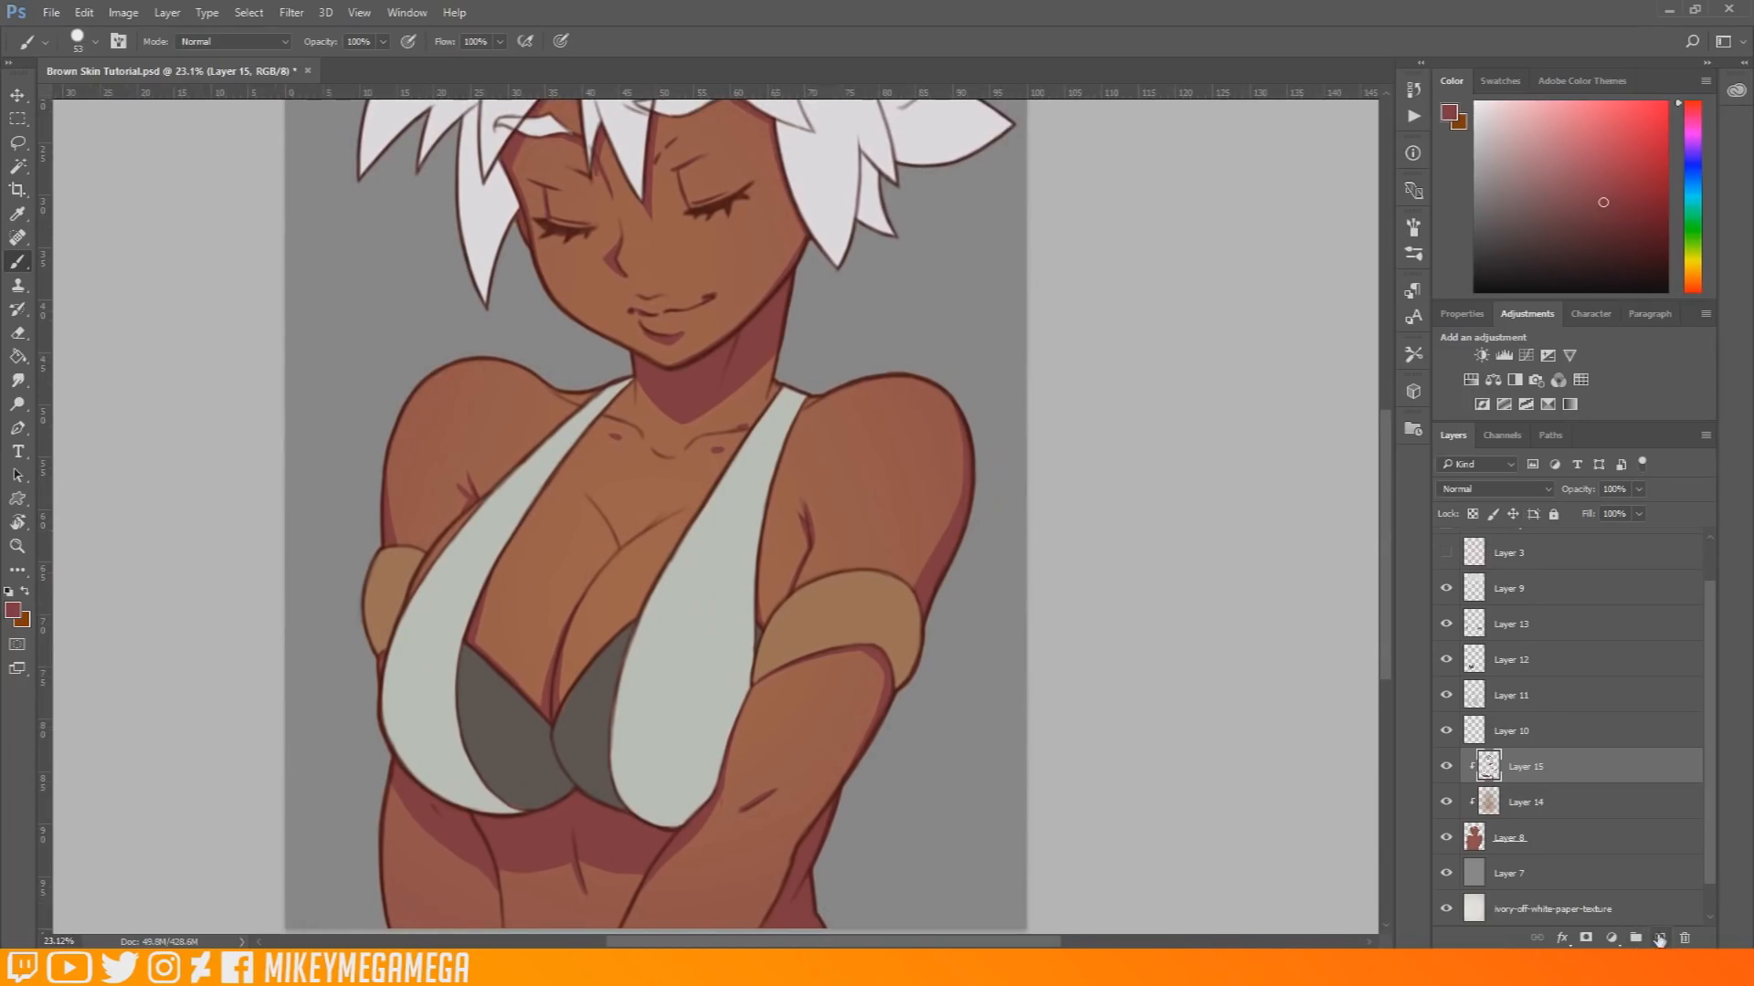
pyautogui.click(1660, 938)
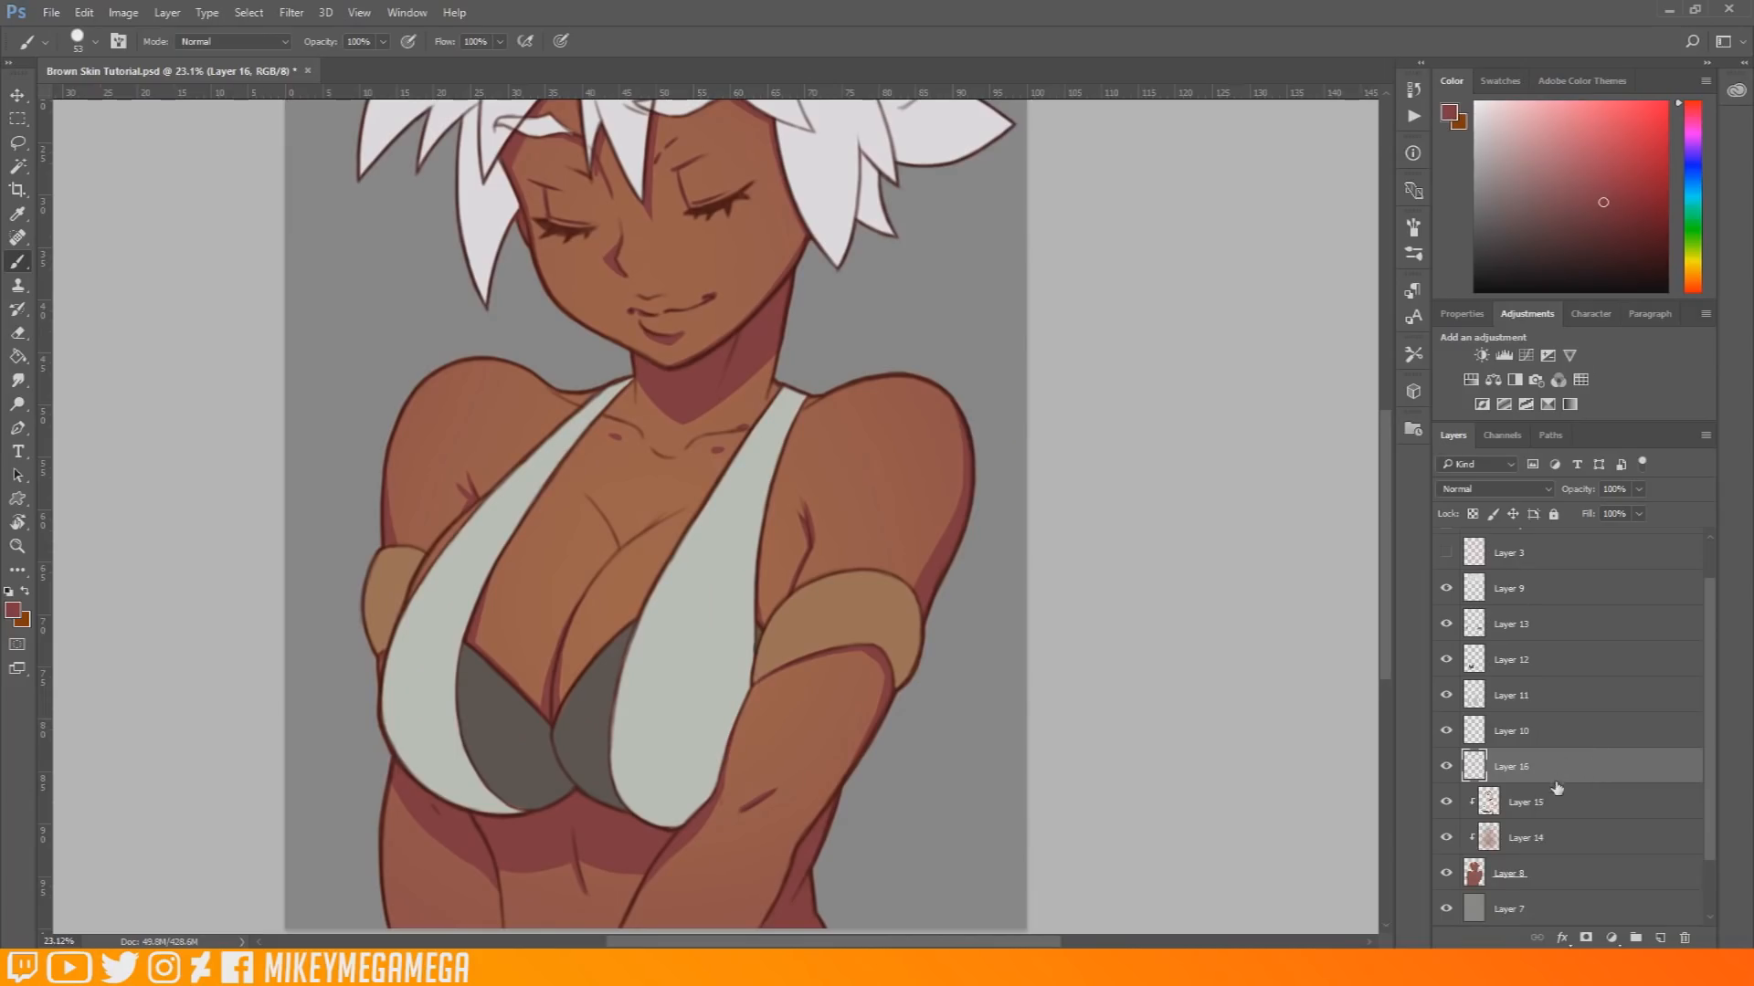
pyautogui.rightClick(1564, 769)
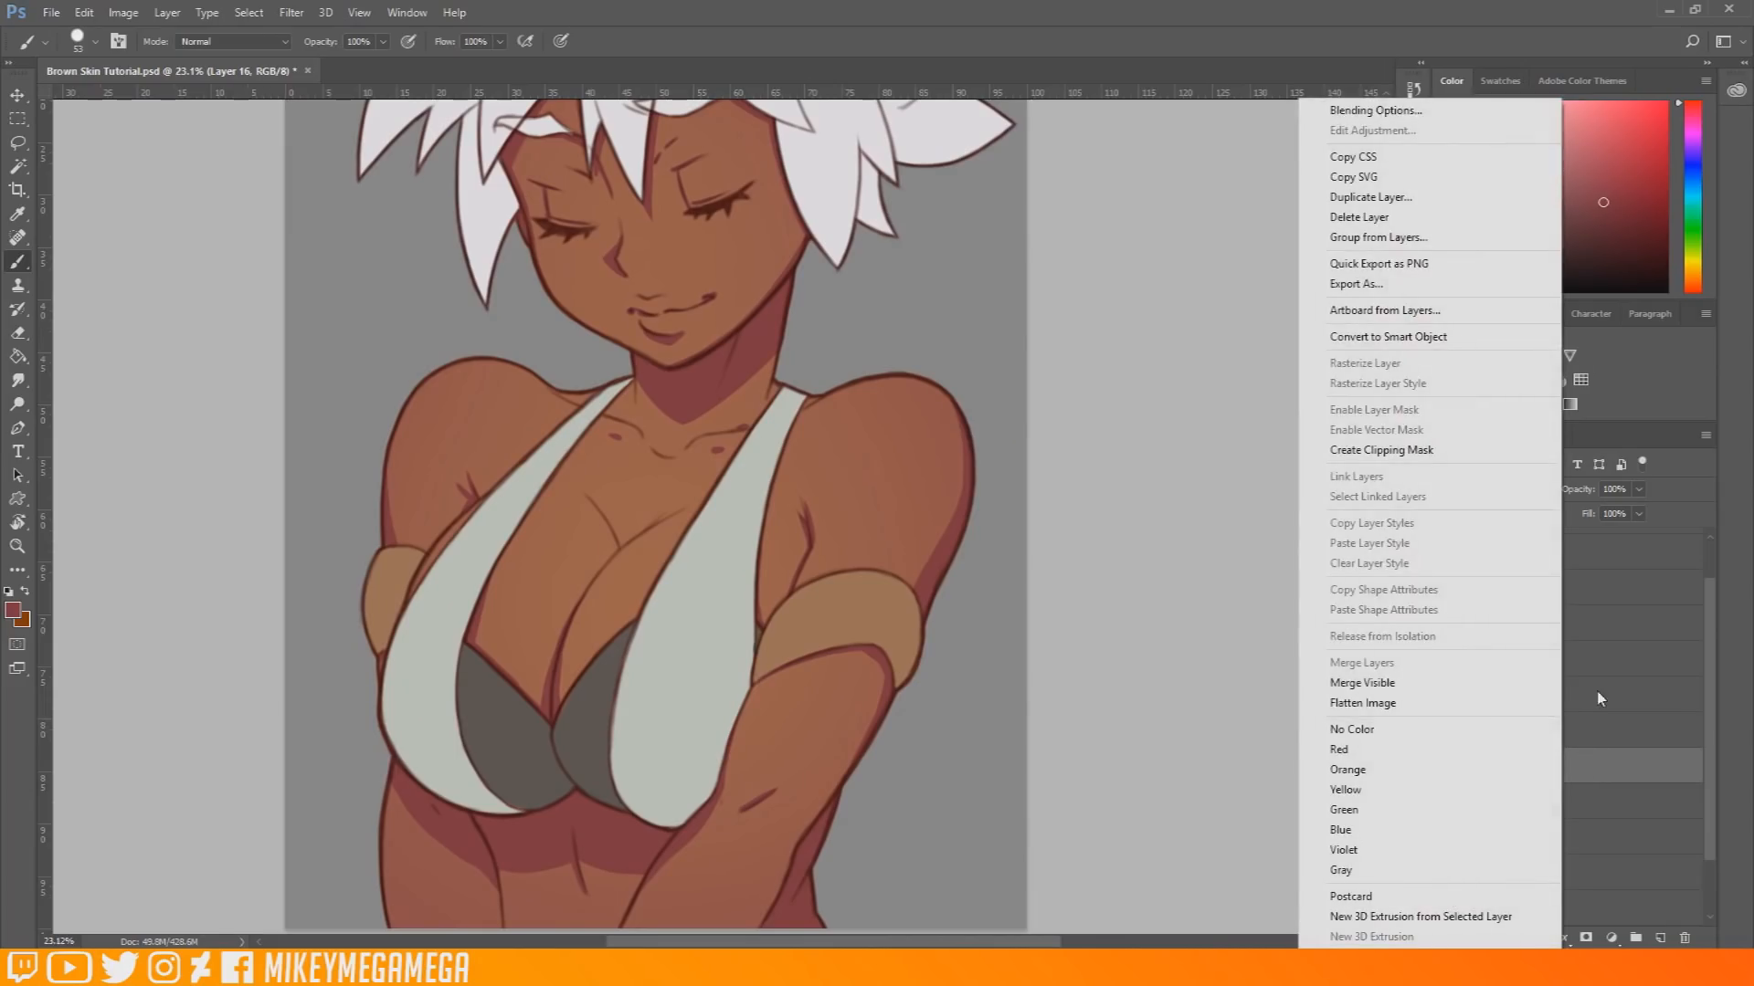
pyautogui.click(1461, 449)
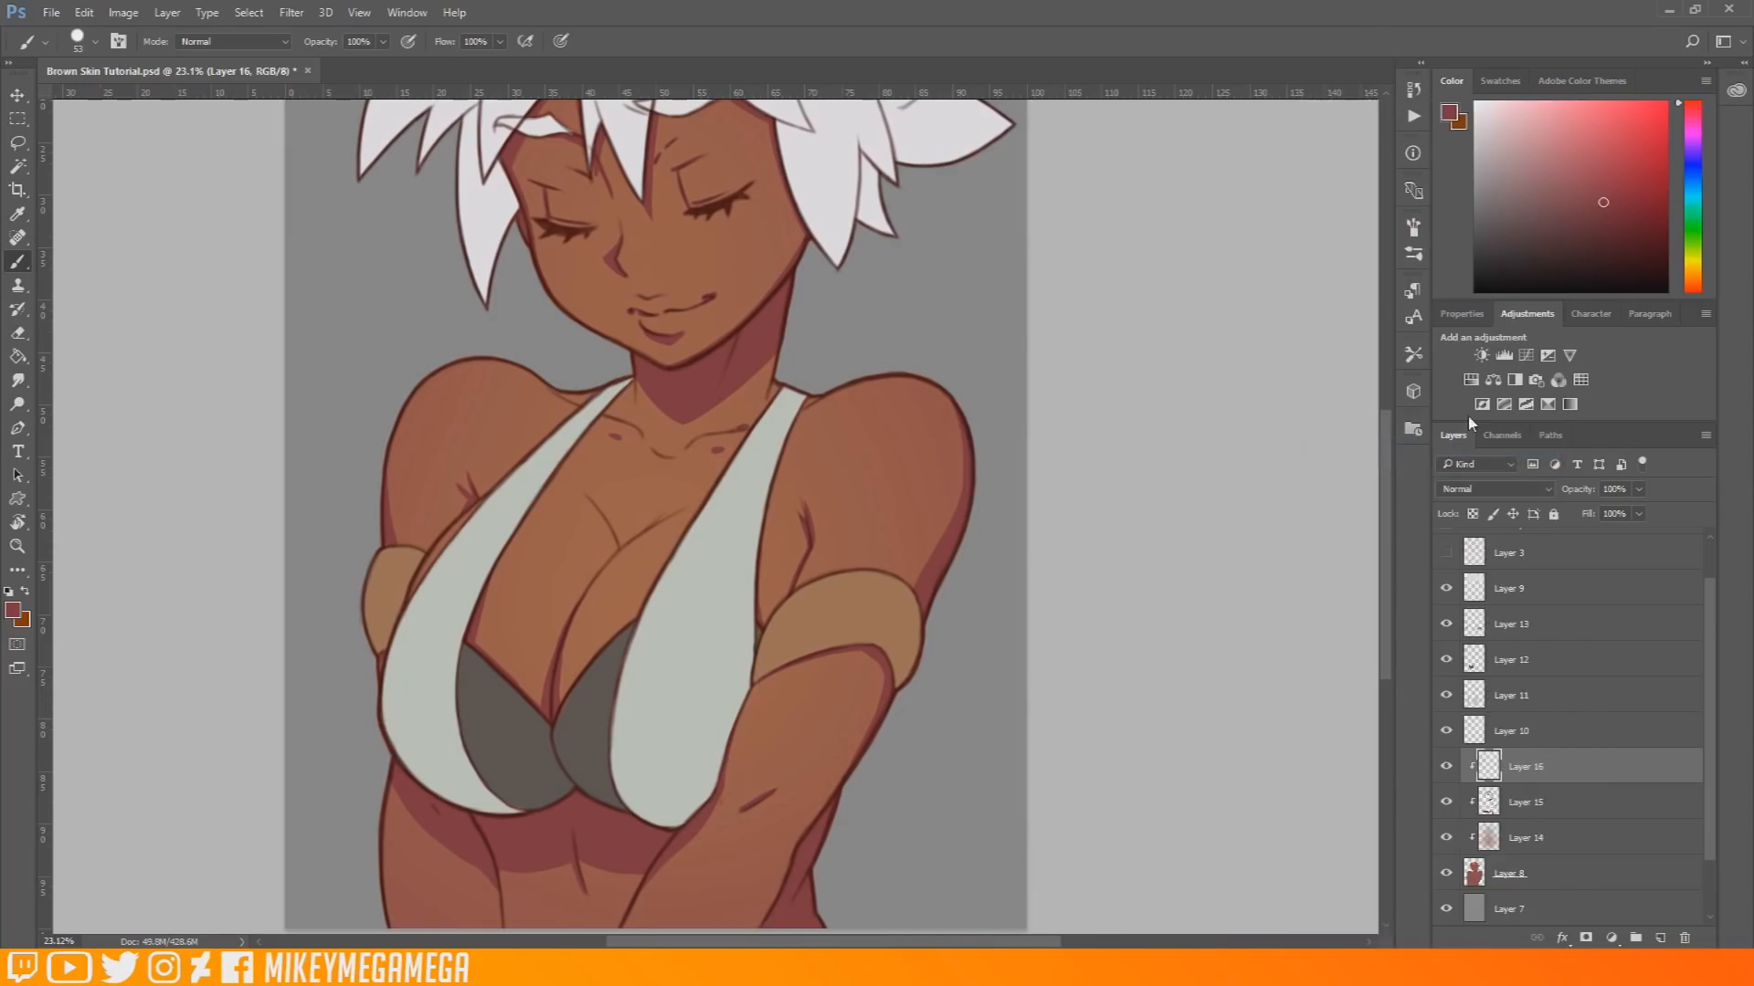
# Step: Set up a soft round brush at 174 px, 0% hardness and 43% opacity
pyautogui.click(95, 42)
pyautogui.click(42, 212)
pyautogui.click(137, 427)
pyautogui.rightClick(606, 470)
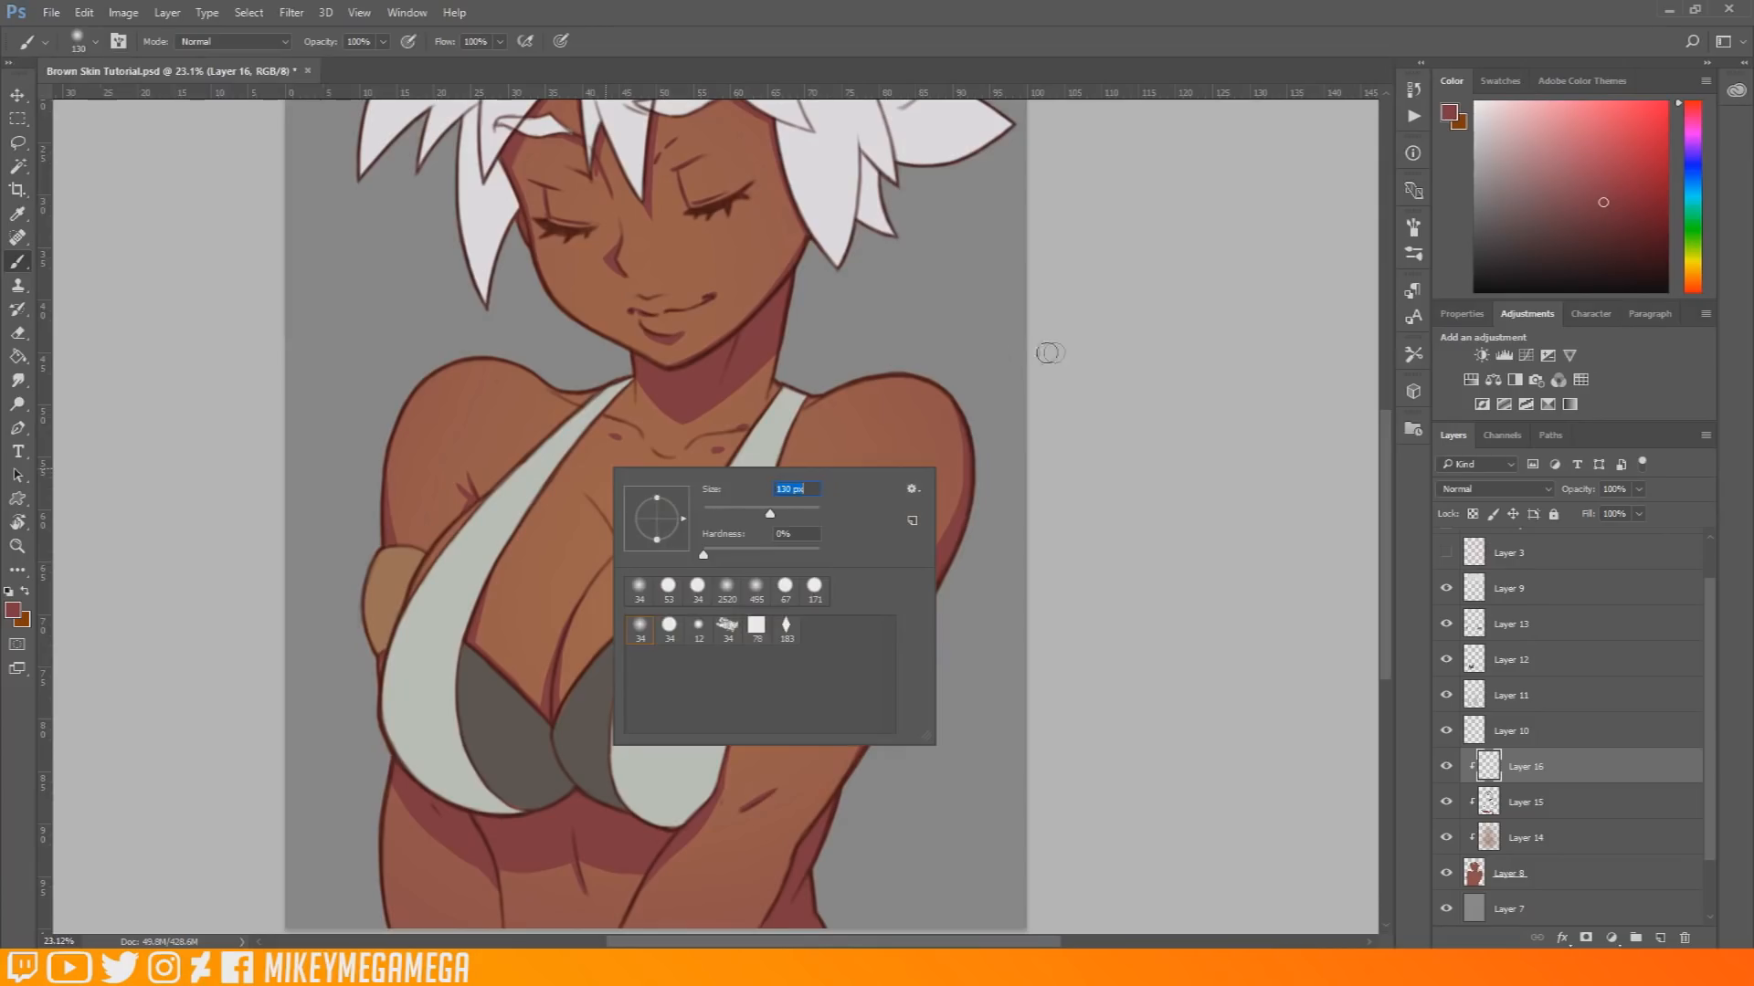
pyautogui.moveTo(771, 512); pyautogui.dragTo(784, 512)
pyautogui.click(1071, 414)
pyautogui.click(383, 42)
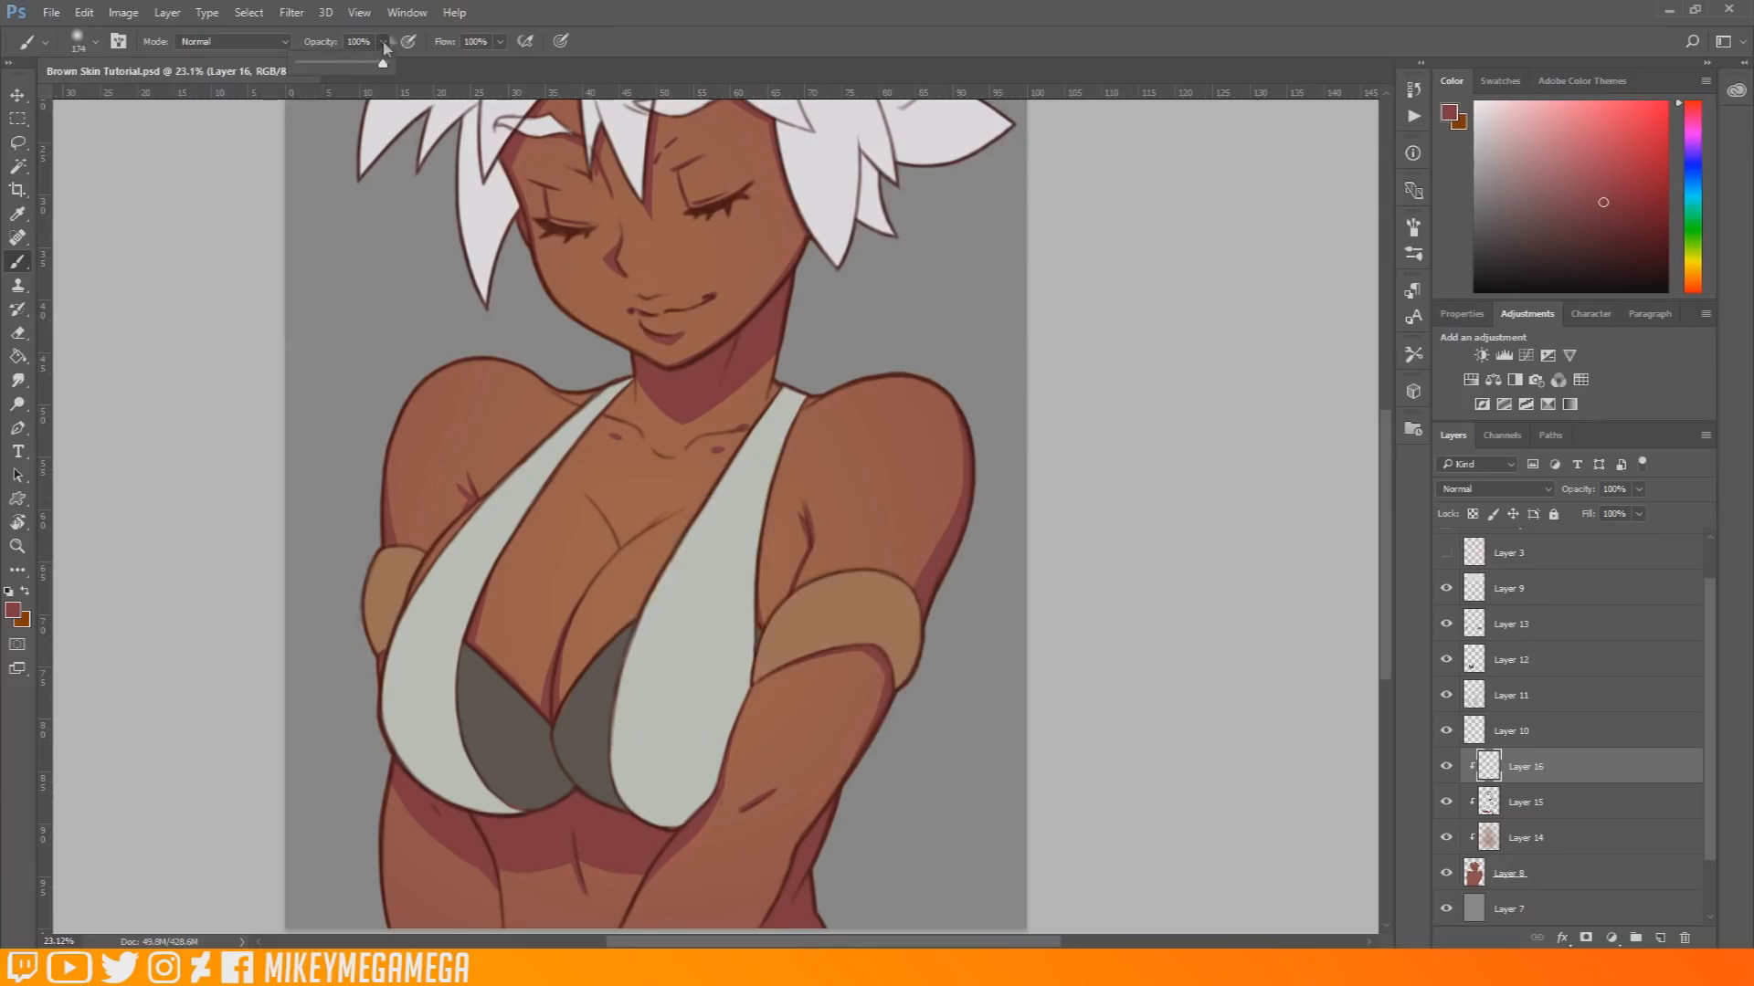
pyautogui.click(335, 64)
# Step: Softly shade the skin between the eyebrows and upper eyelids, around the inner corners of both eyes
pyautogui.scroll(-3, 802, 296)
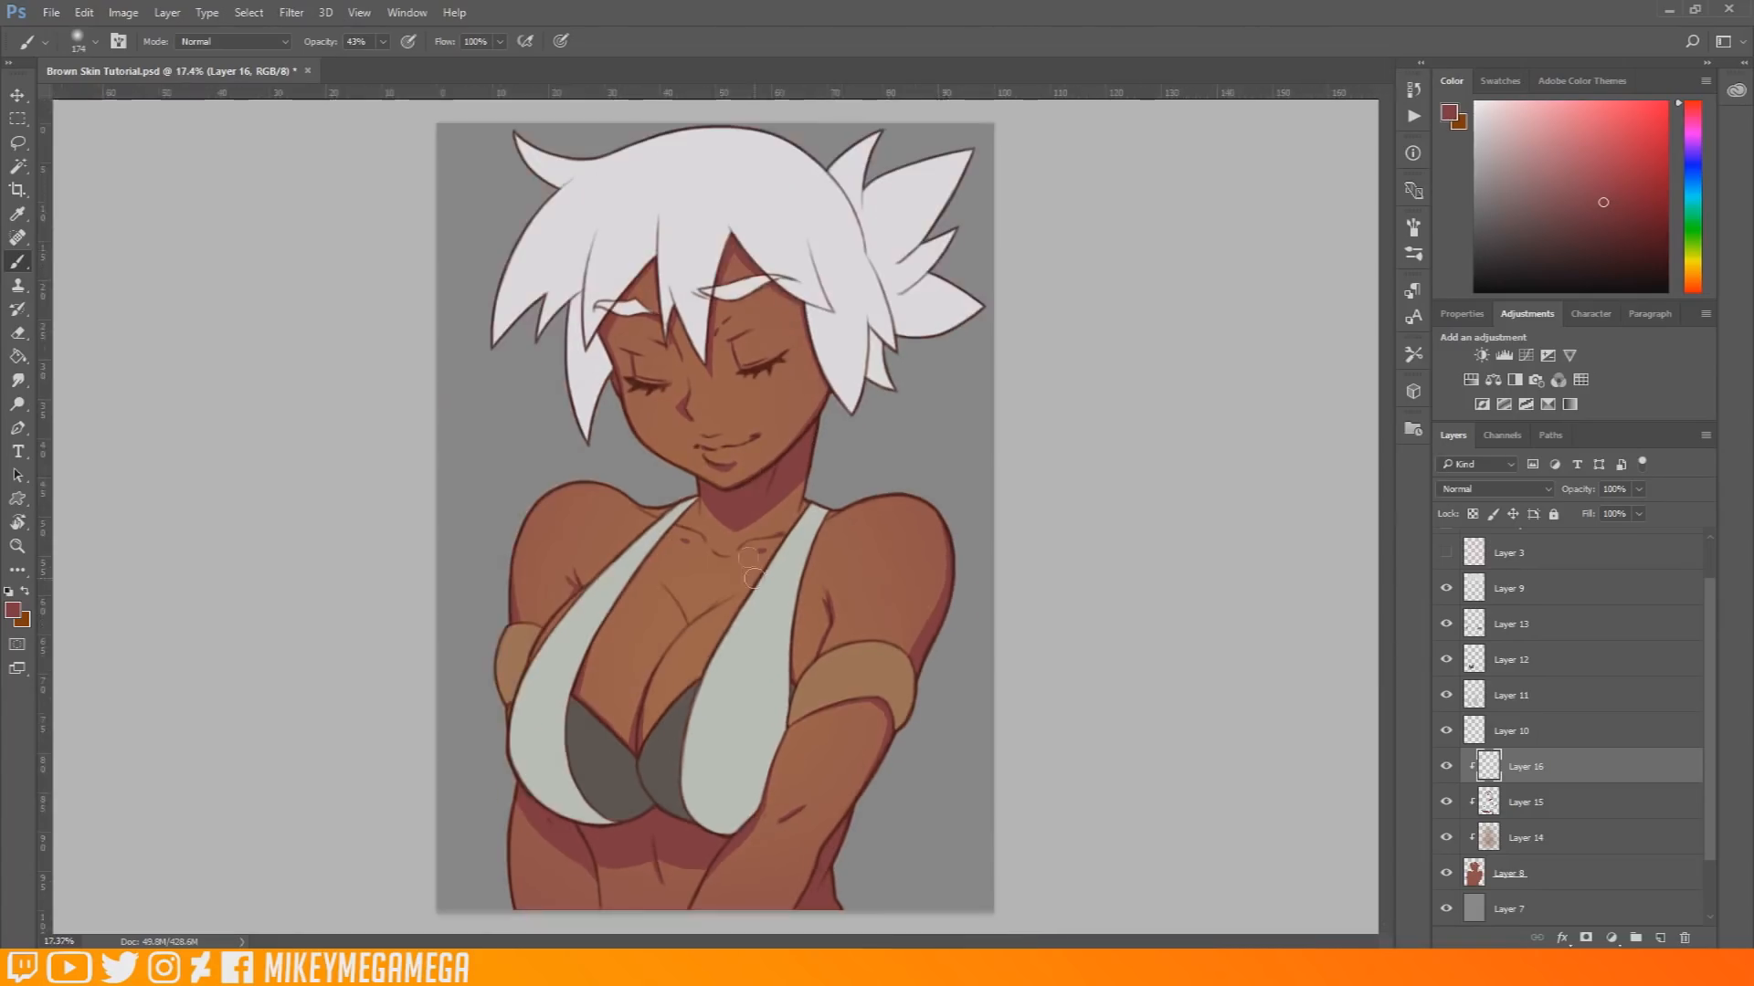
pyautogui.scroll(7, 623, 215)
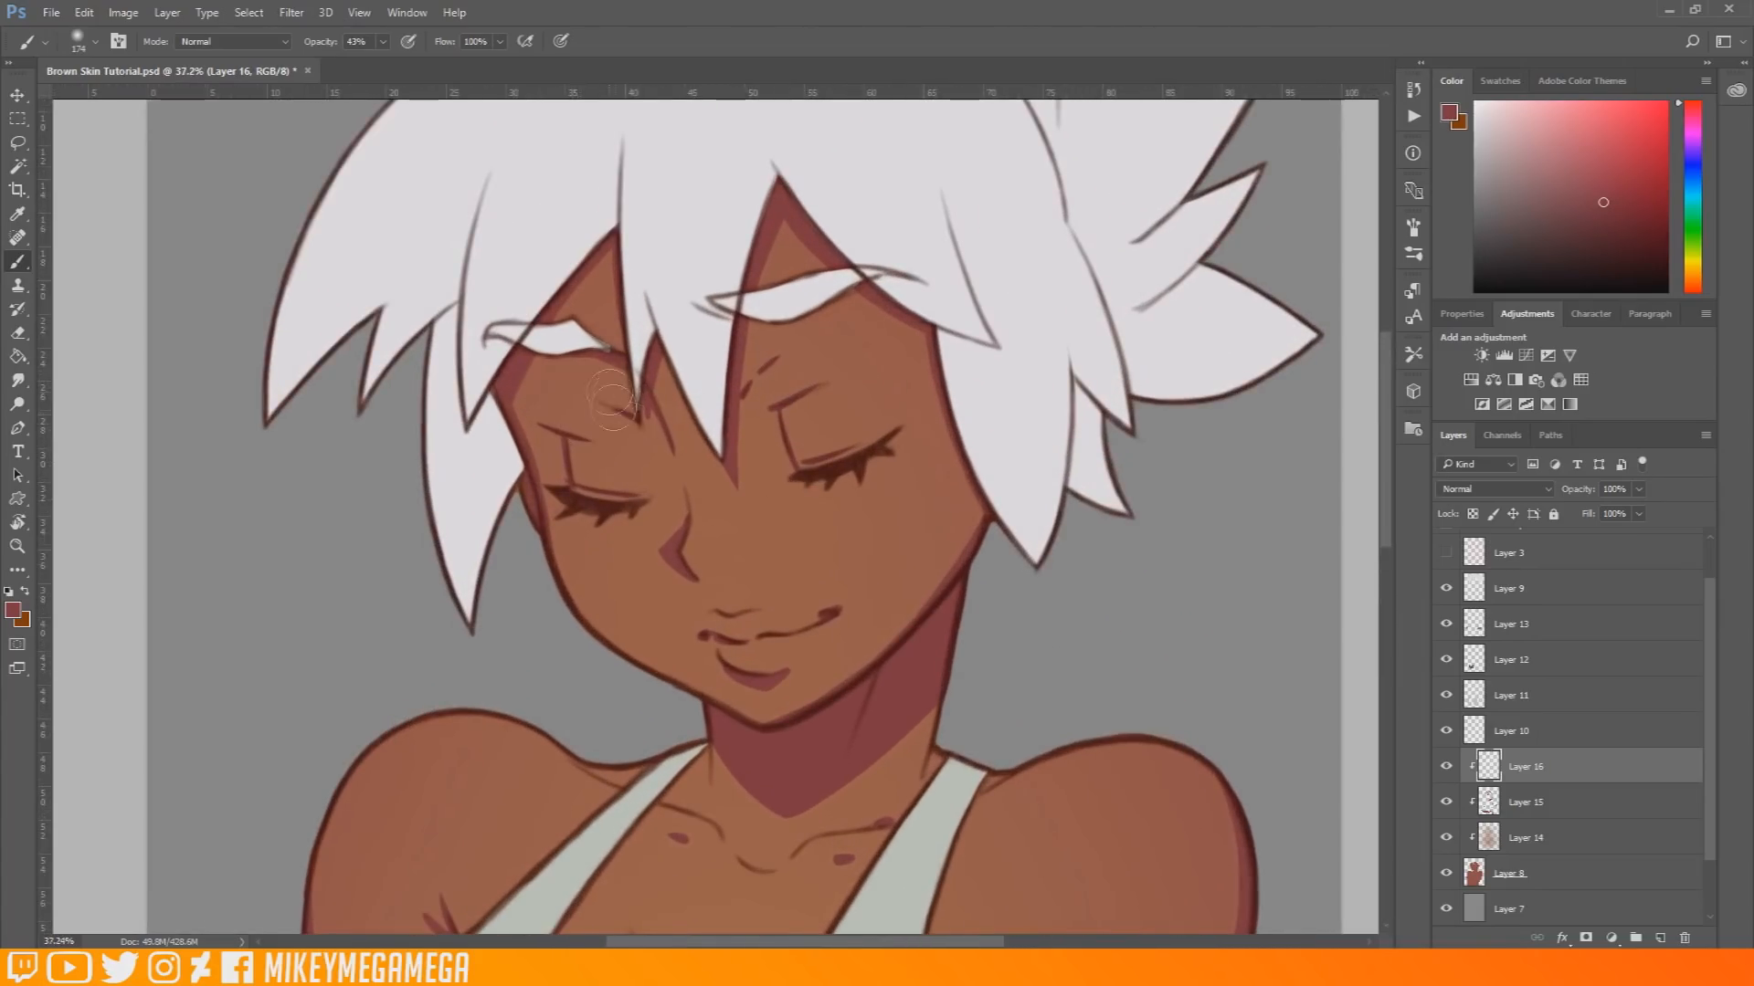
pyautogui.moveTo(641, 440)
pyautogui.mouseDown()
pyautogui.moveTo(674, 497)
pyautogui.moveTo(617, 383)
pyautogui.moveTo(659, 422)
pyautogui.moveTo(640, 379)
pyautogui.moveTo(642, 424)
pyautogui.mouseUp()
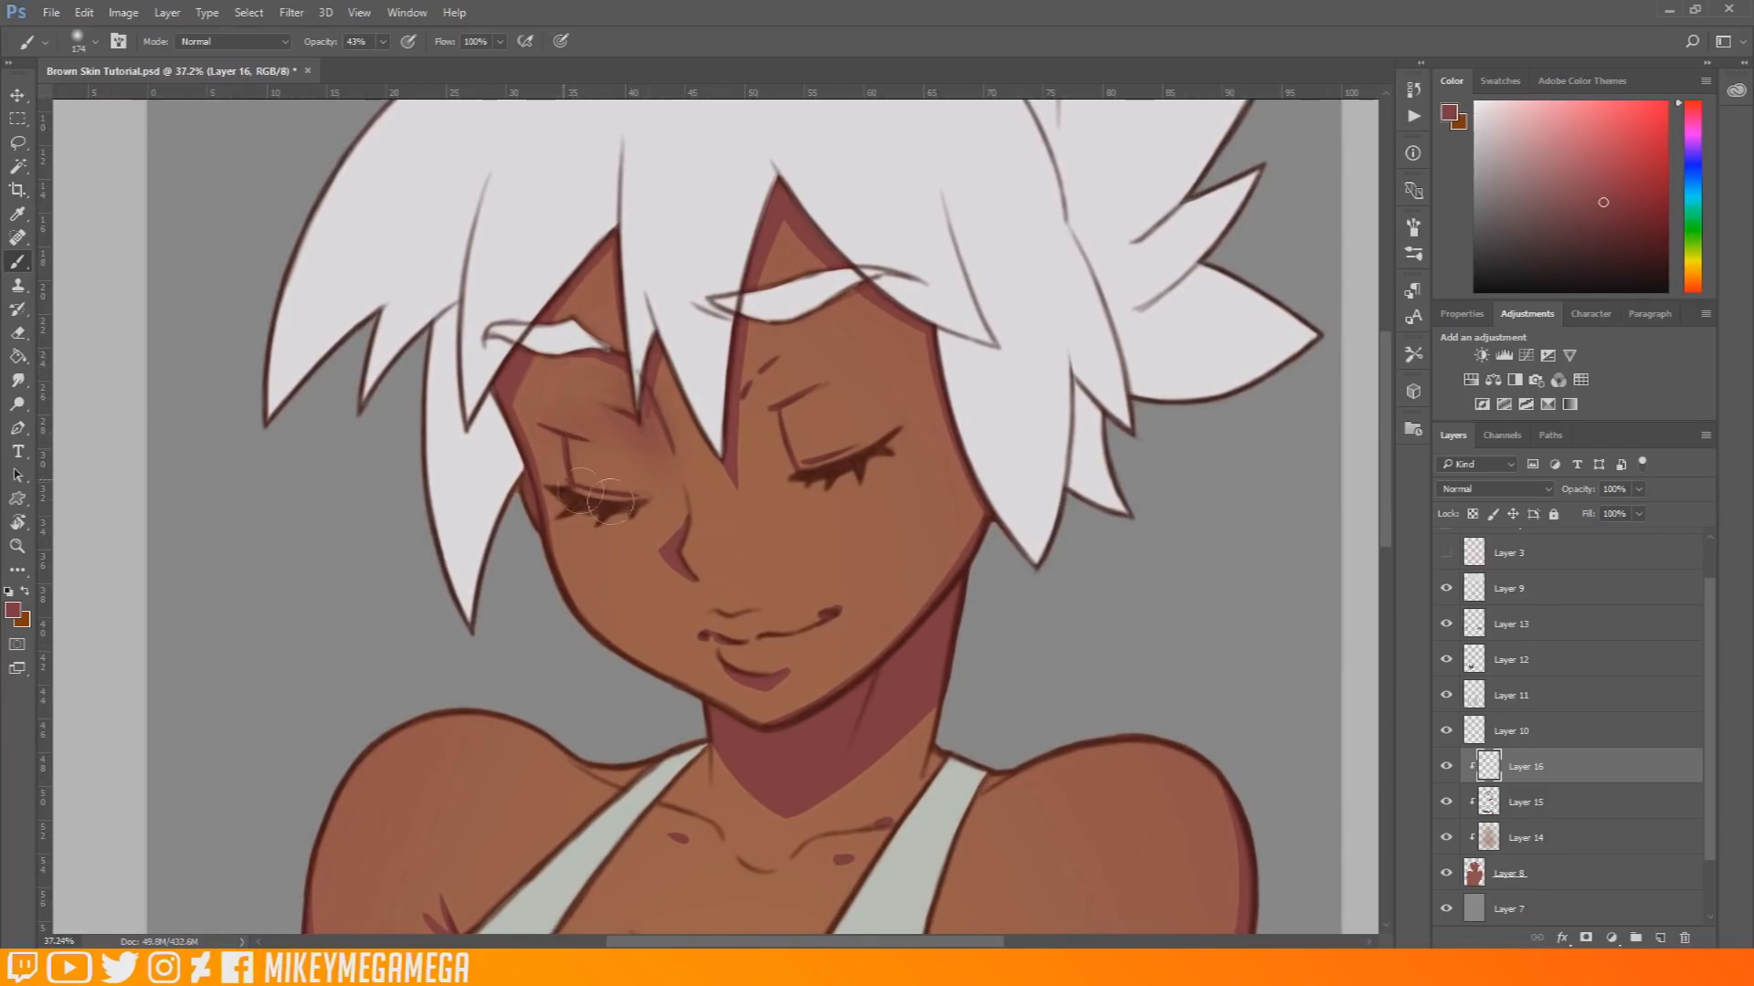
pyautogui.moveTo(650, 484)
pyautogui.mouseDown()
pyautogui.moveTo(621, 367)
pyautogui.moveTo(642, 387)
pyautogui.mouseUp()
pyautogui.moveTo(756, 378)
pyautogui.mouseDown()
pyautogui.moveTo(799, 336)
pyautogui.moveTo(764, 375)
pyautogui.moveTo(782, 391)
pyautogui.moveTo(748, 396)
pyautogui.moveTo(786, 439)
pyautogui.moveTo(784, 399)
pyautogui.moveTo(855, 359)
pyautogui.moveTo(904, 360)
pyautogui.moveTo(819, 374)
pyautogui.moveTo(804, 476)
pyautogui.mouseUp()
pyautogui.moveTo(852, 387); pyautogui.dragTo(784, 414)
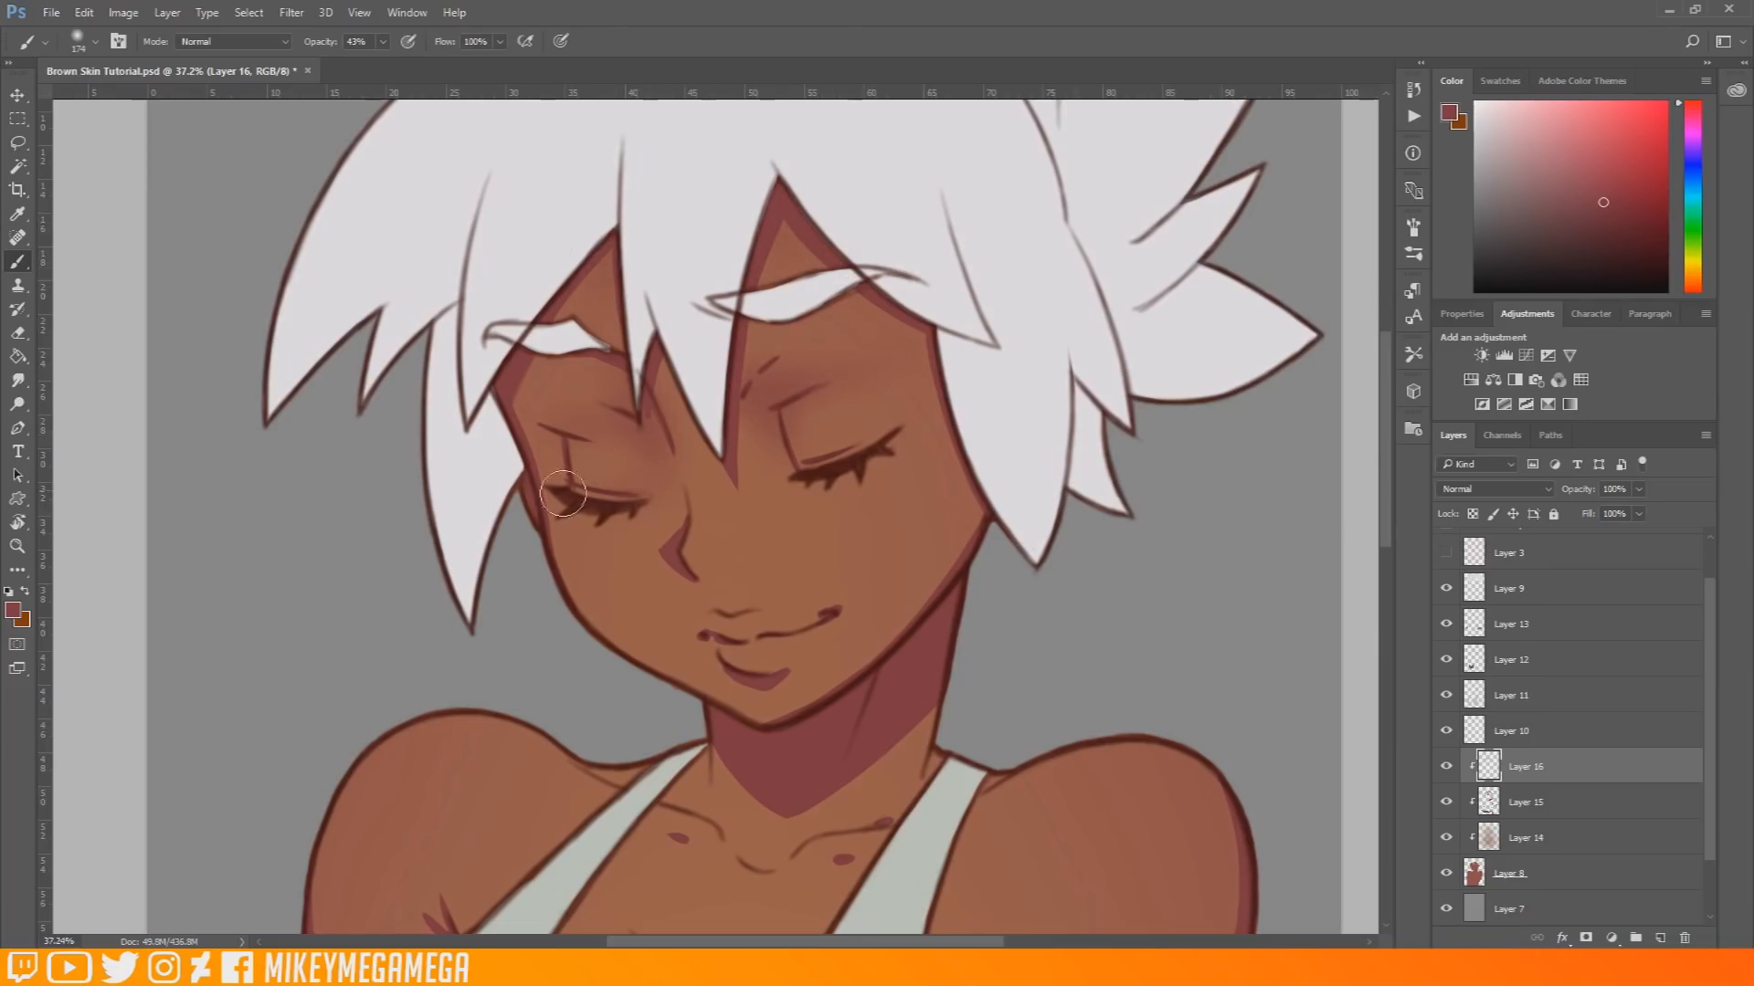
# Step: Brush soft reddish shading over the lips and around the side of the nose
pyautogui.moveTo(750, 633)
pyautogui.mouseDown()
pyautogui.moveTo(808, 617)
pyautogui.moveTo(820, 638)
pyautogui.moveTo(756, 658)
pyautogui.moveTo(784, 672)
pyautogui.moveTo(820, 597)
pyautogui.moveTo(801, 631)
pyautogui.moveTo(815, 648)
pyautogui.moveTo(823, 615)
pyautogui.moveTo(831, 634)
pyautogui.moveTo(730, 664)
pyautogui.moveTo(784, 667)
pyautogui.moveTo(721, 628)
pyautogui.mouseUp()
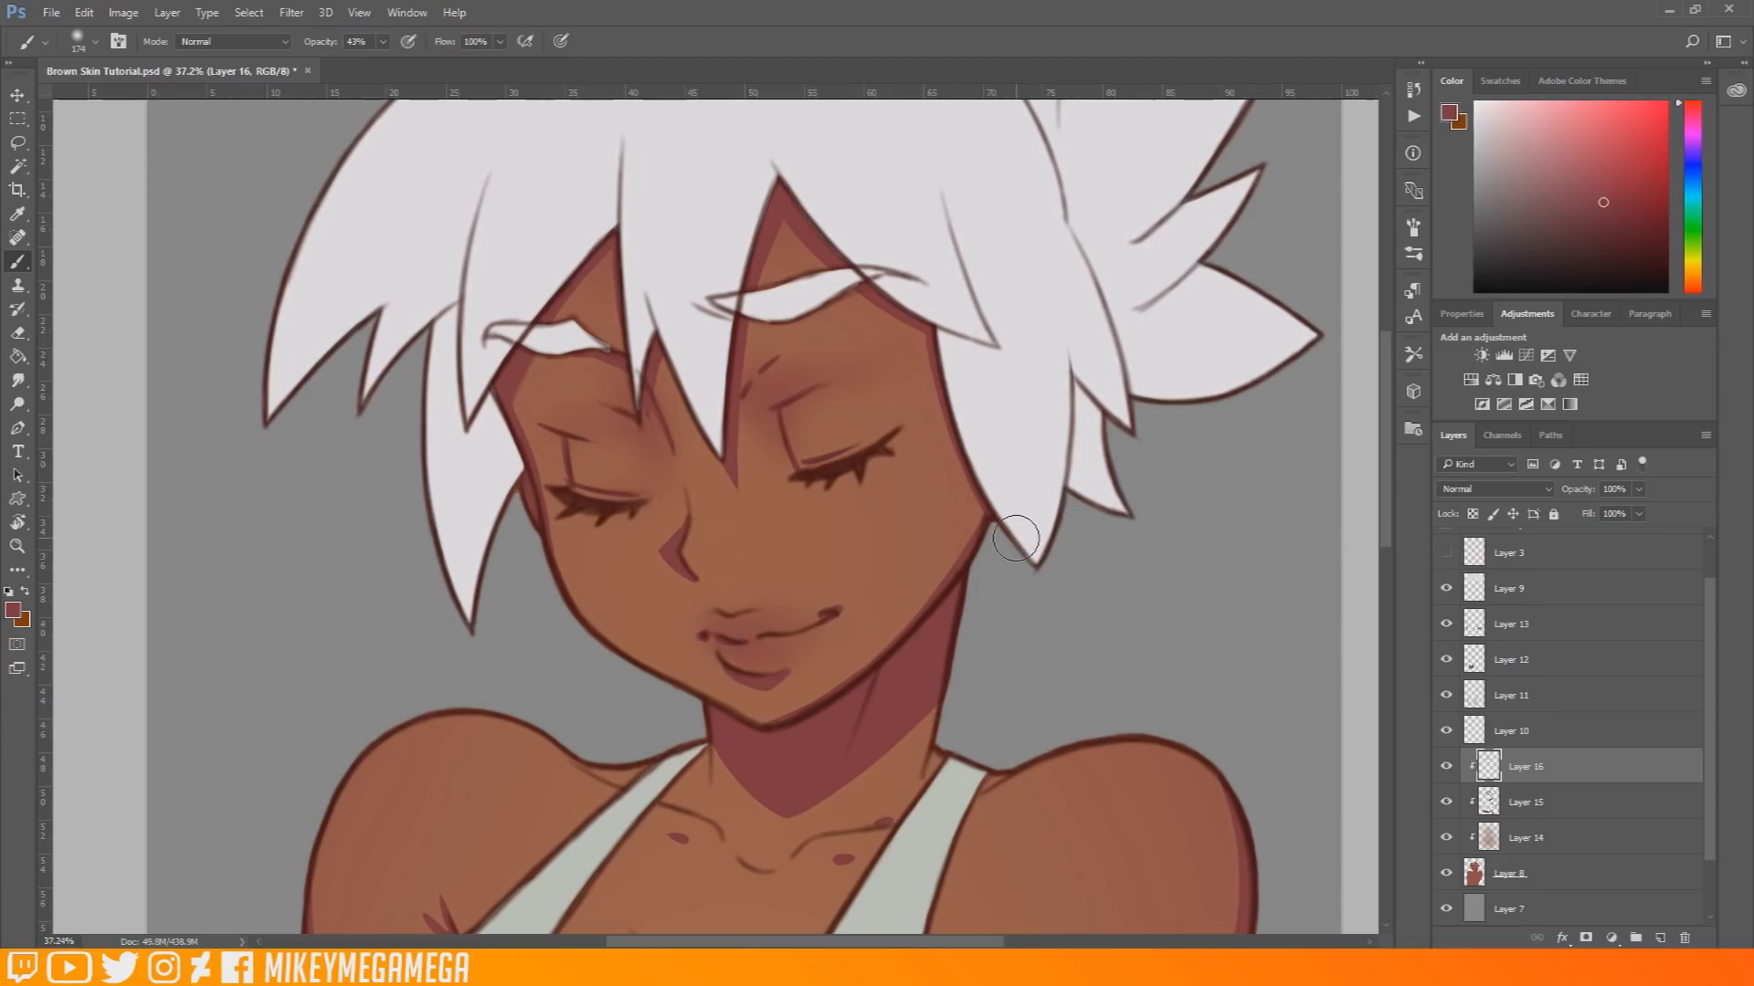
pyautogui.moveTo(691, 544)
pyautogui.mouseDown()
pyautogui.moveTo(699, 574)
pyautogui.moveTo(737, 570)
pyautogui.mouseUp()
# Step: Blend soft shading around the neck shadow and collarbones, and around both armpit creases
pyautogui.scroll(-5, 1363, 436)
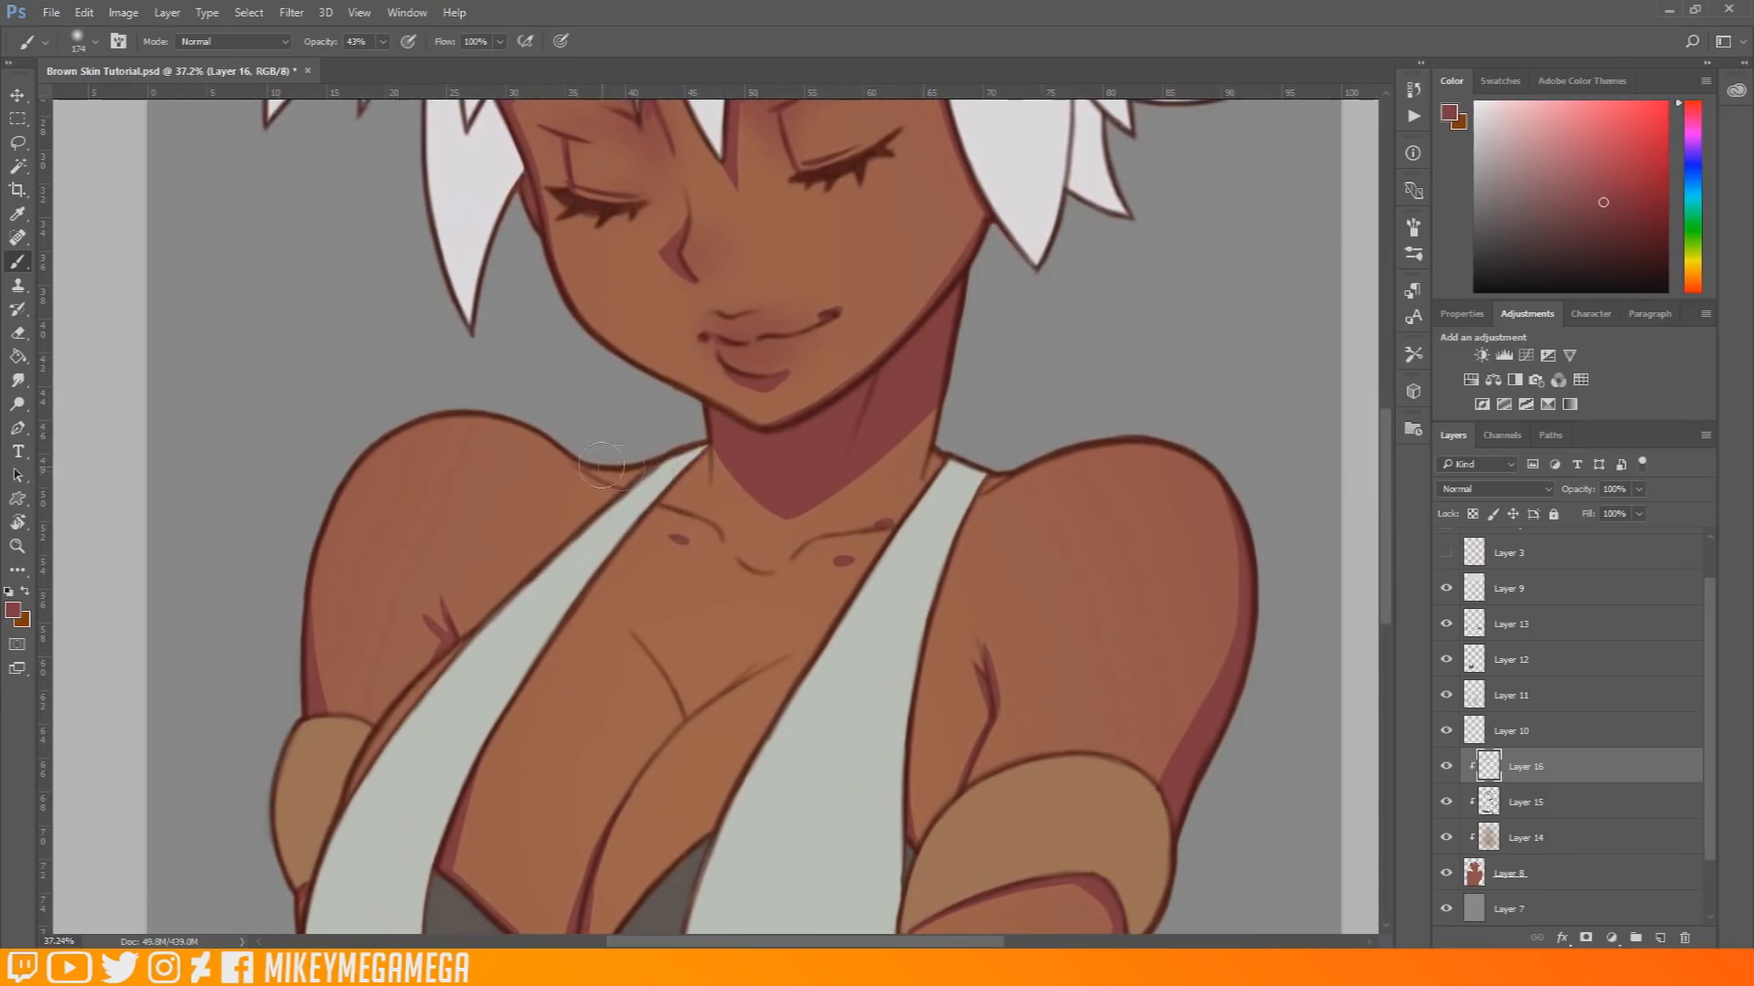
pyautogui.moveTo(685, 490)
pyautogui.mouseDown()
pyautogui.moveTo(748, 497)
pyautogui.moveTo(748, 536)
pyautogui.moveTo(746, 491)
pyautogui.moveTo(772, 556)
pyautogui.mouseUp()
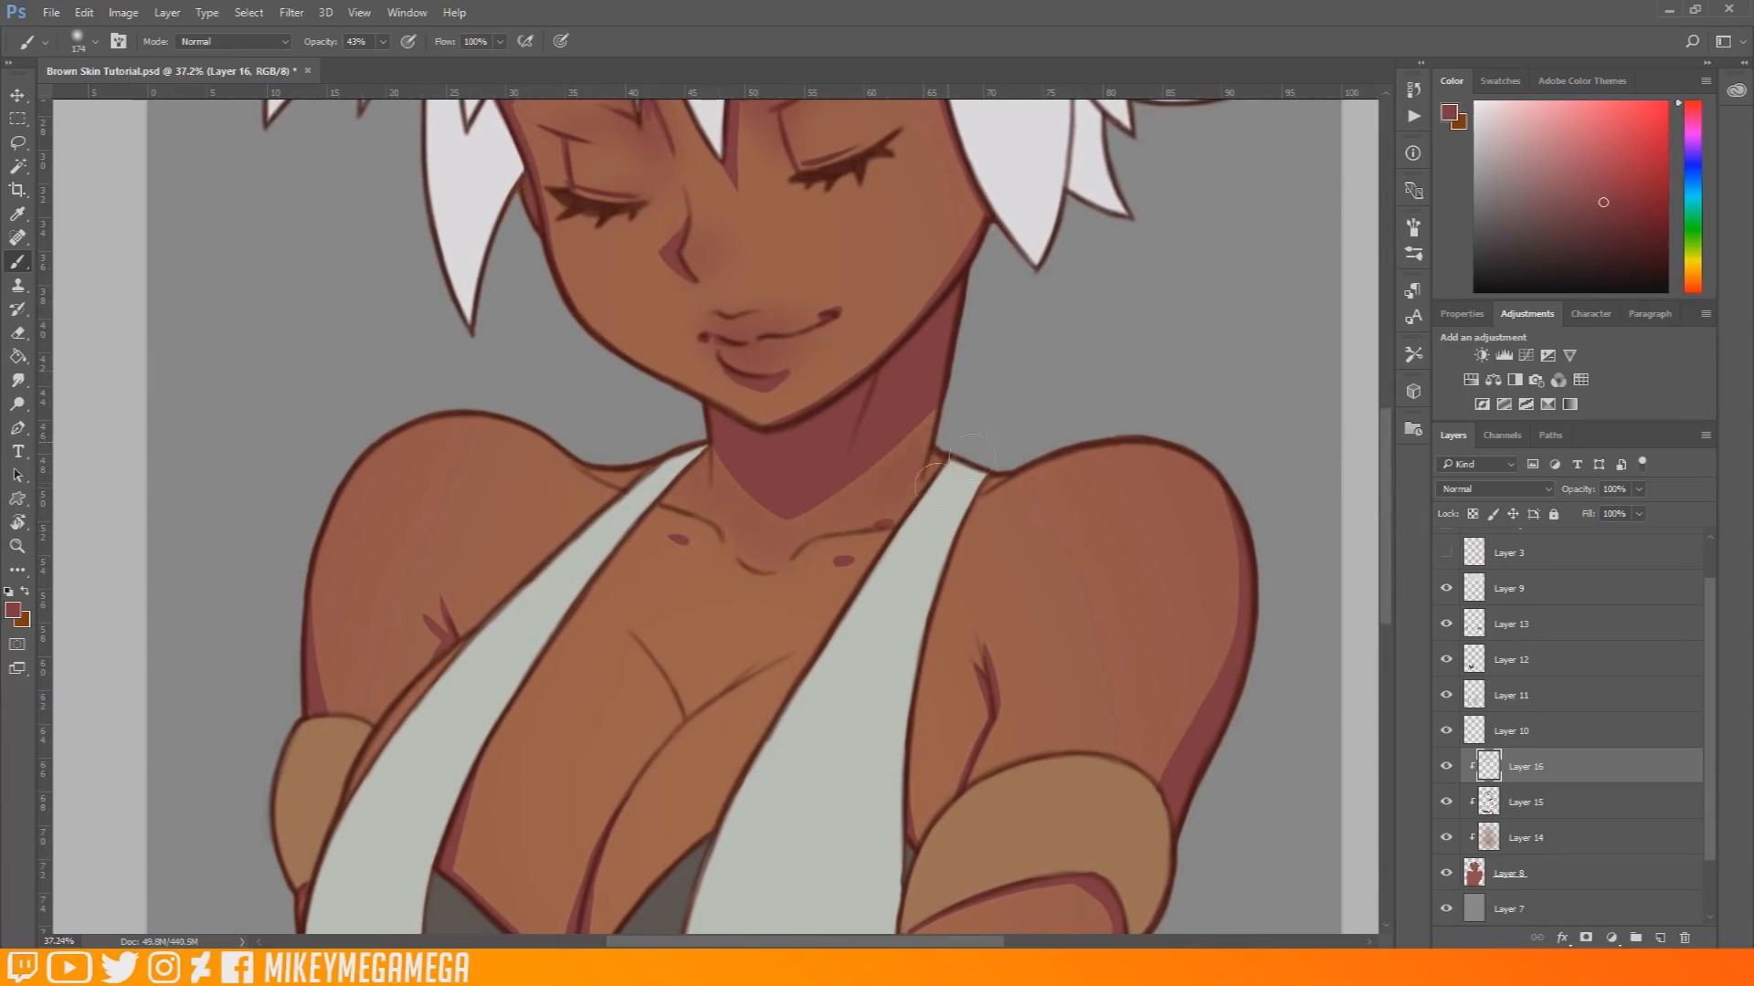
pyautogui.moveTo(710, 514)
pyautogui.mouseDown()
pyautogui.moveTo(929, 417)
pyautogui.moveTo(703, 426)
pyautogui.moveTo(712, 467)
pyautogui.moveTo(842, 487)
pyautogui.moveTo(982, 420)
pyautogui.moveTo(785, 509)
pyautogui.mouseUp()
pyautogui.scroll(-5, 1093, 278)
pyautogui.moveTo(968, 564)
pyautogui.mouseDown()
pyautogui.moveTo(982, 447)
pyautogui.moveTo(991, 484)
pyautogui.moveTo(1002, 473)
pyautogui.moveTo(989, 521)
pyautogui.mouseUp()
pyautogui.moveTo(437, 384); pyautogui.dragTo(448, 405)
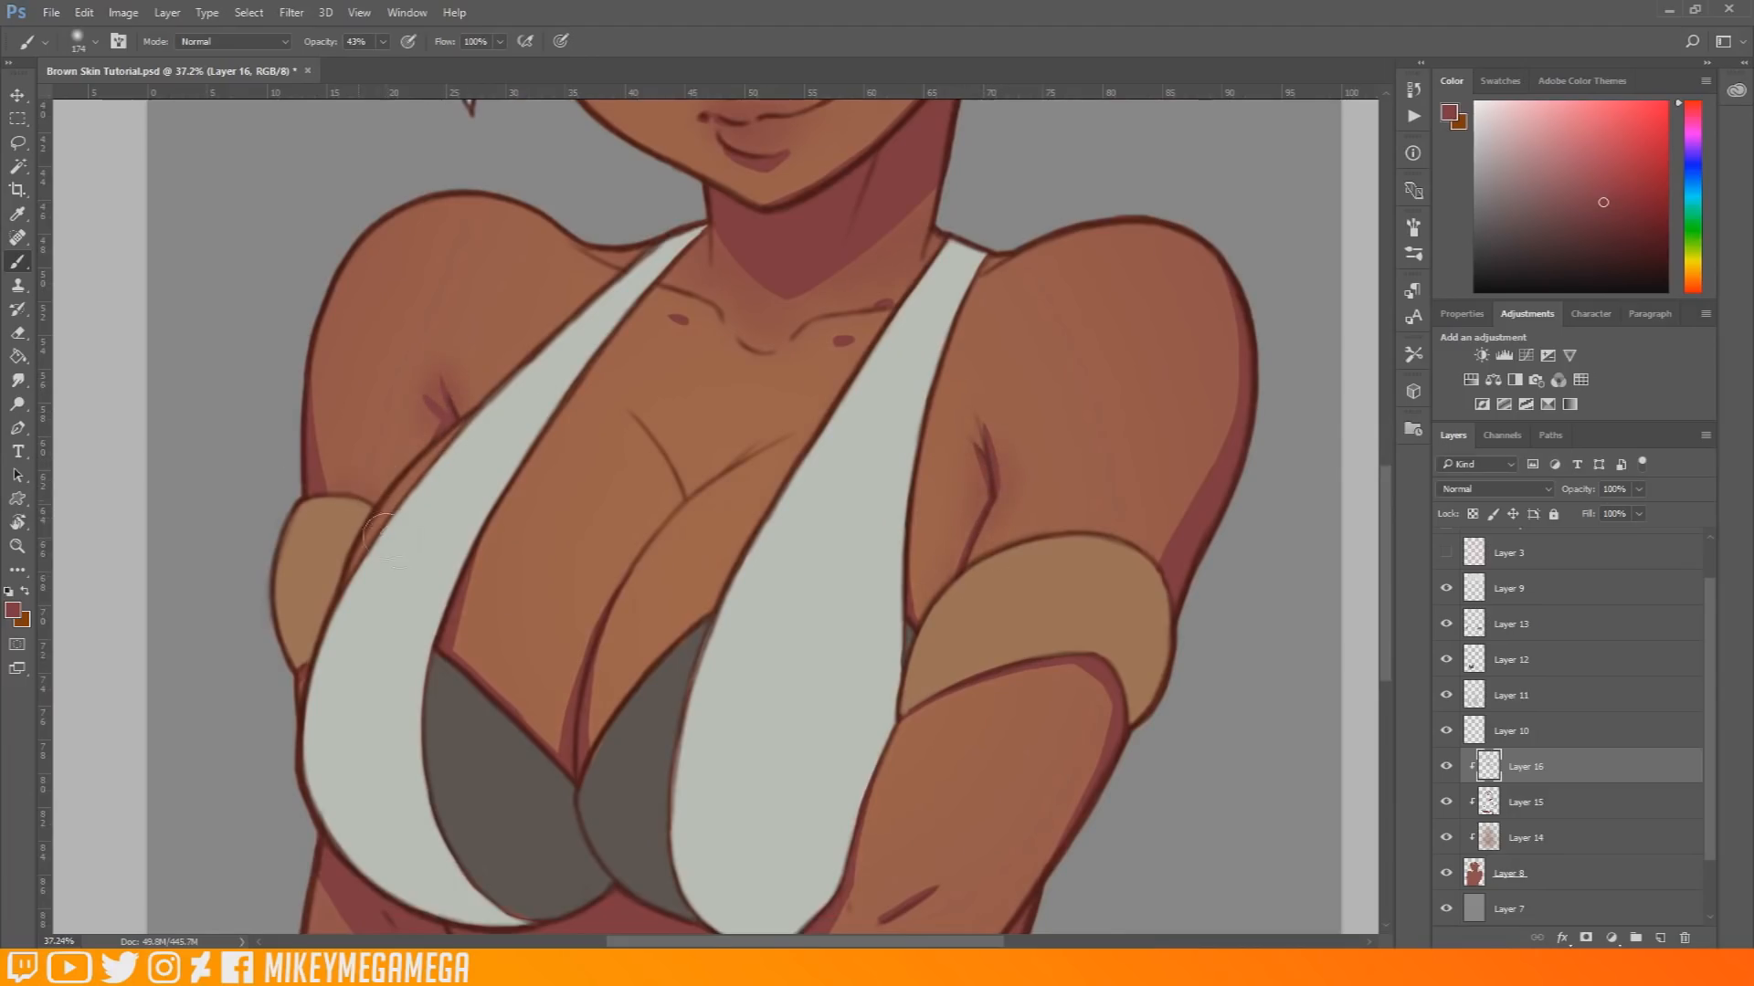
# Step: Soften the shadow edges across the stomach, forearm and waist, and along the chest skin bordering the grey top
pyautogui.scroll(-2, 1337, 509)
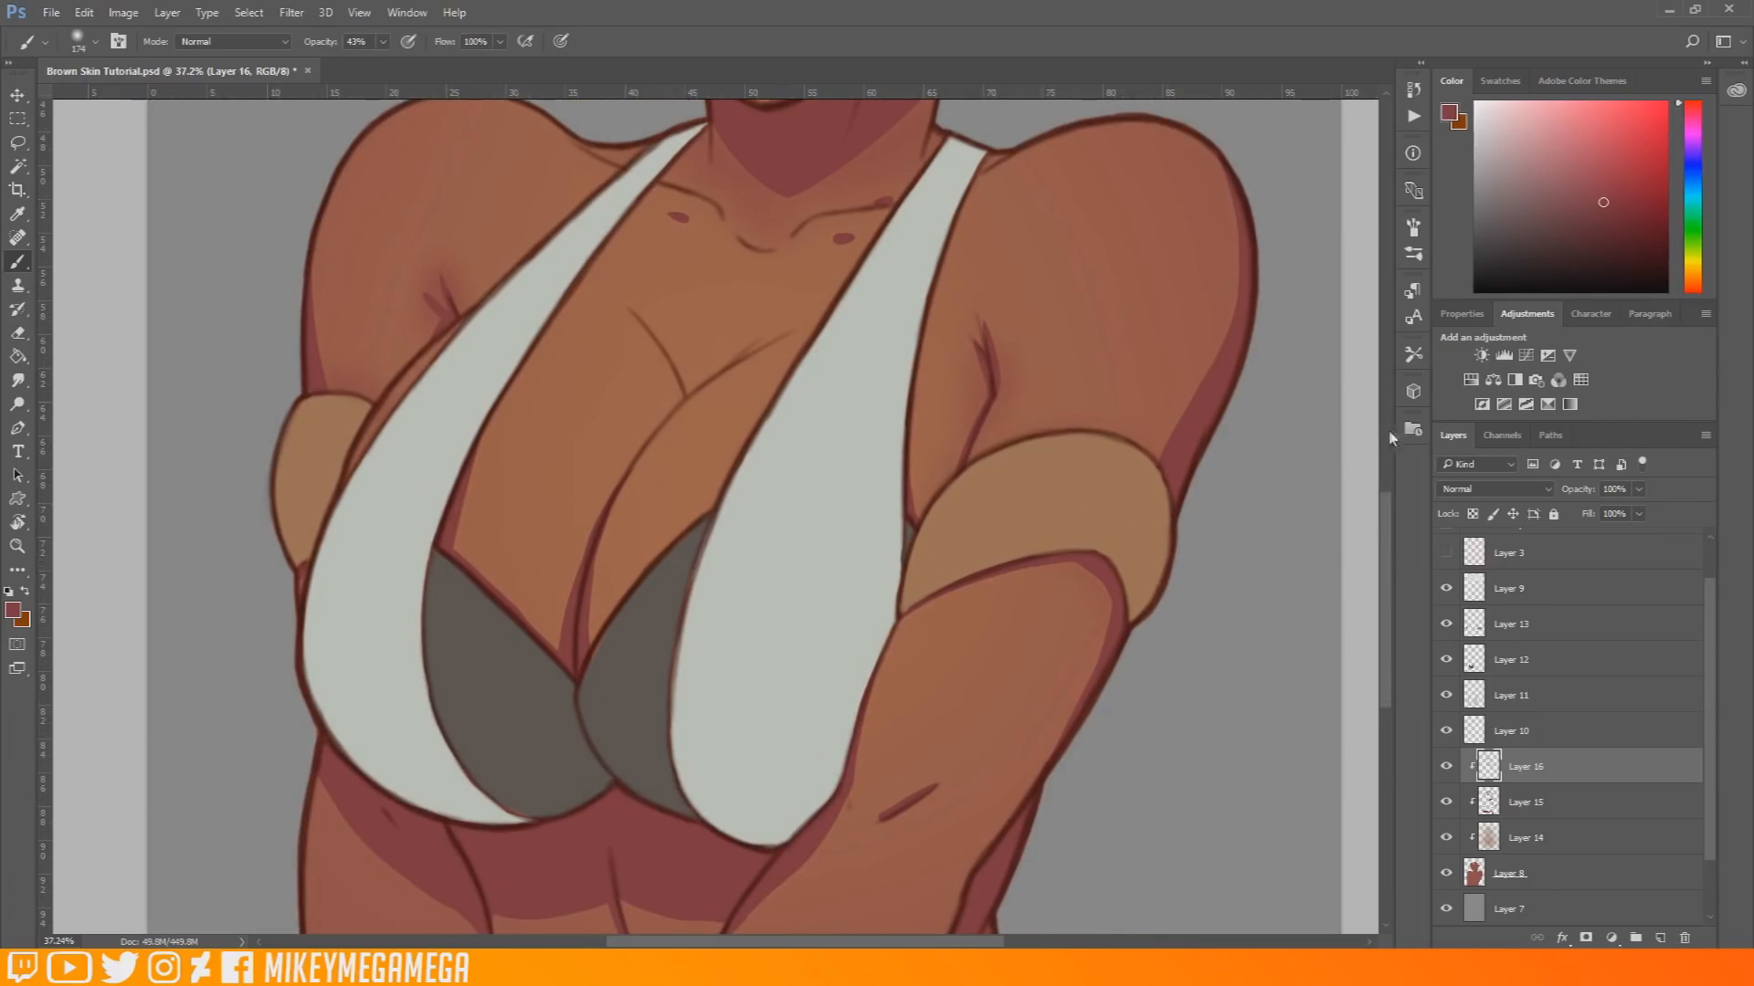
pyautogui.scroll(-4, 1381, 555)
pyautogui.moveTo(535, 727)
pyautogui.mouseDown()
pyautogui.moveTo(652, 726)
pyautogui.moveTo(732, 751)
pyautogui.mouseUp()
pyautogui.moveTo(871, 841)
pyautogui.mouseDown()
pyautogui.moveTo(978, 638)
pyautogui.moveTo(889, 853)
pyautogui.moveTo(925, 810)
pyautogui.moveTo(954, 685)
pyautogui.moveTo(999, 663)
pyautogui.moveTo(1012, 625)
pyautogui.moveTo(904, 845)
pyautogui.moveTo(872, 827)
pyautogui.mouseUp()
pyautogui.moveTo(332, 726)
pyautogui.mouseDown()
pyautogui.moveTo(308, 720)
pyautogui.moveTo(338, 837)
pyautogui.mouseUp()
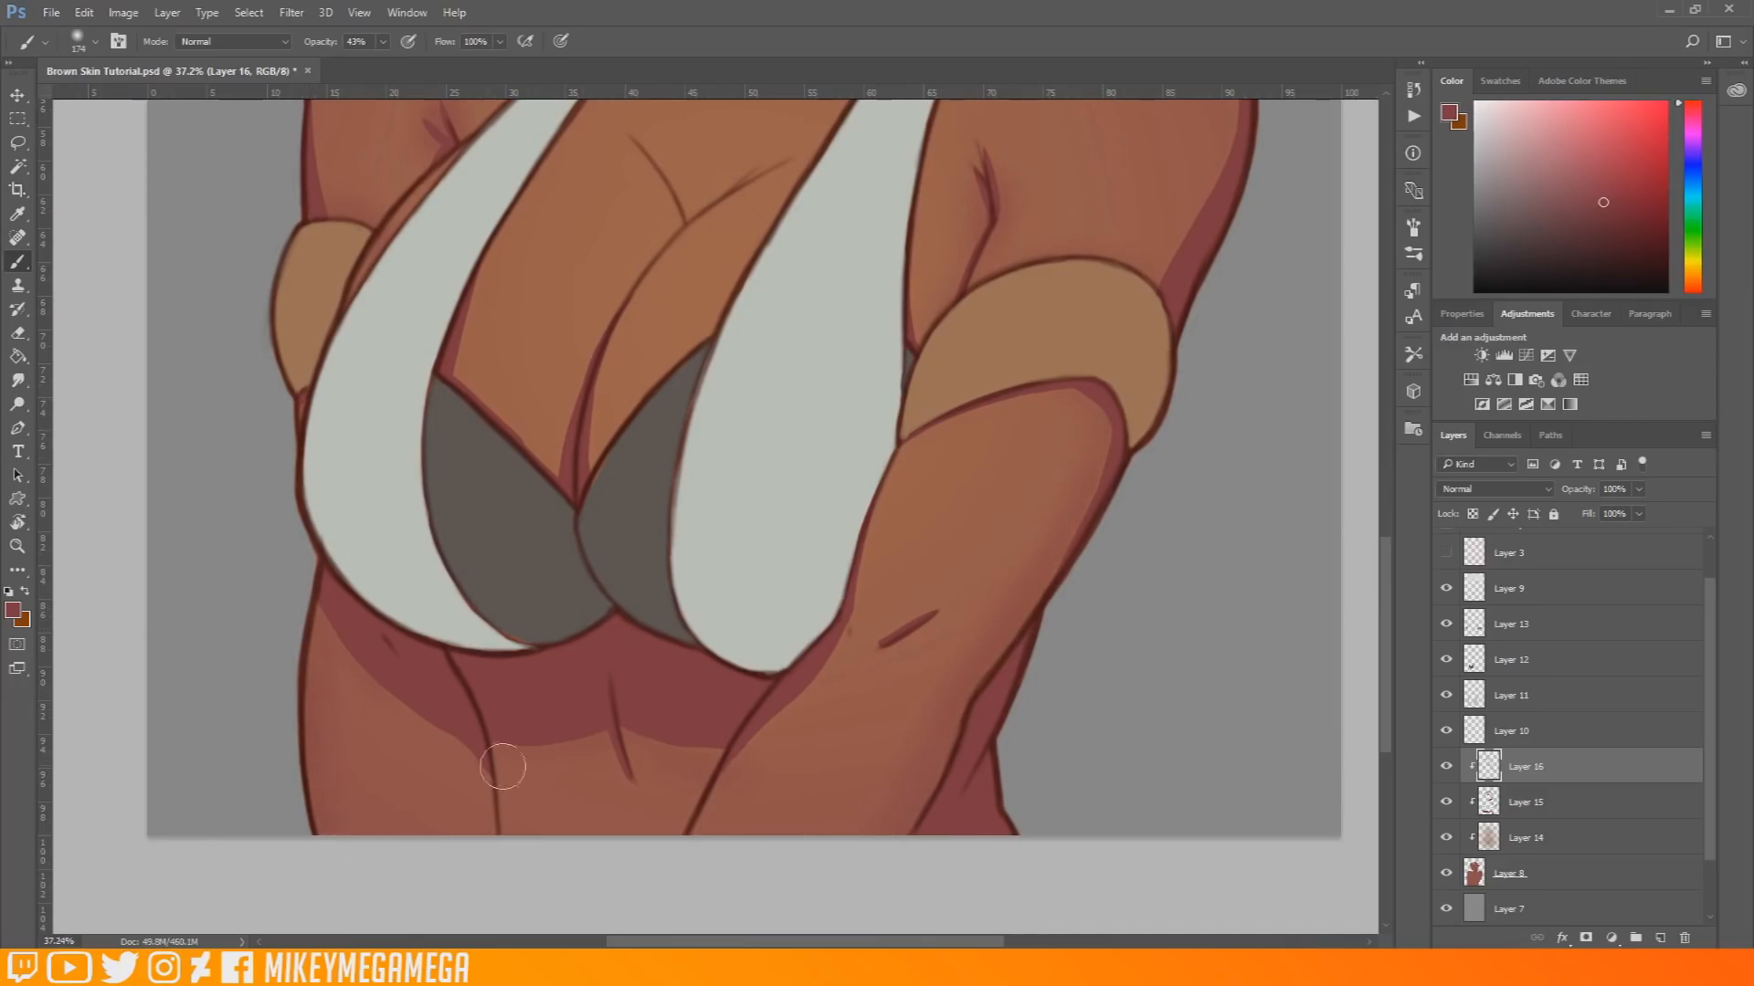
pyautogui.moveTo(1384, 627); pyautogui.dragTo(1382, 569)
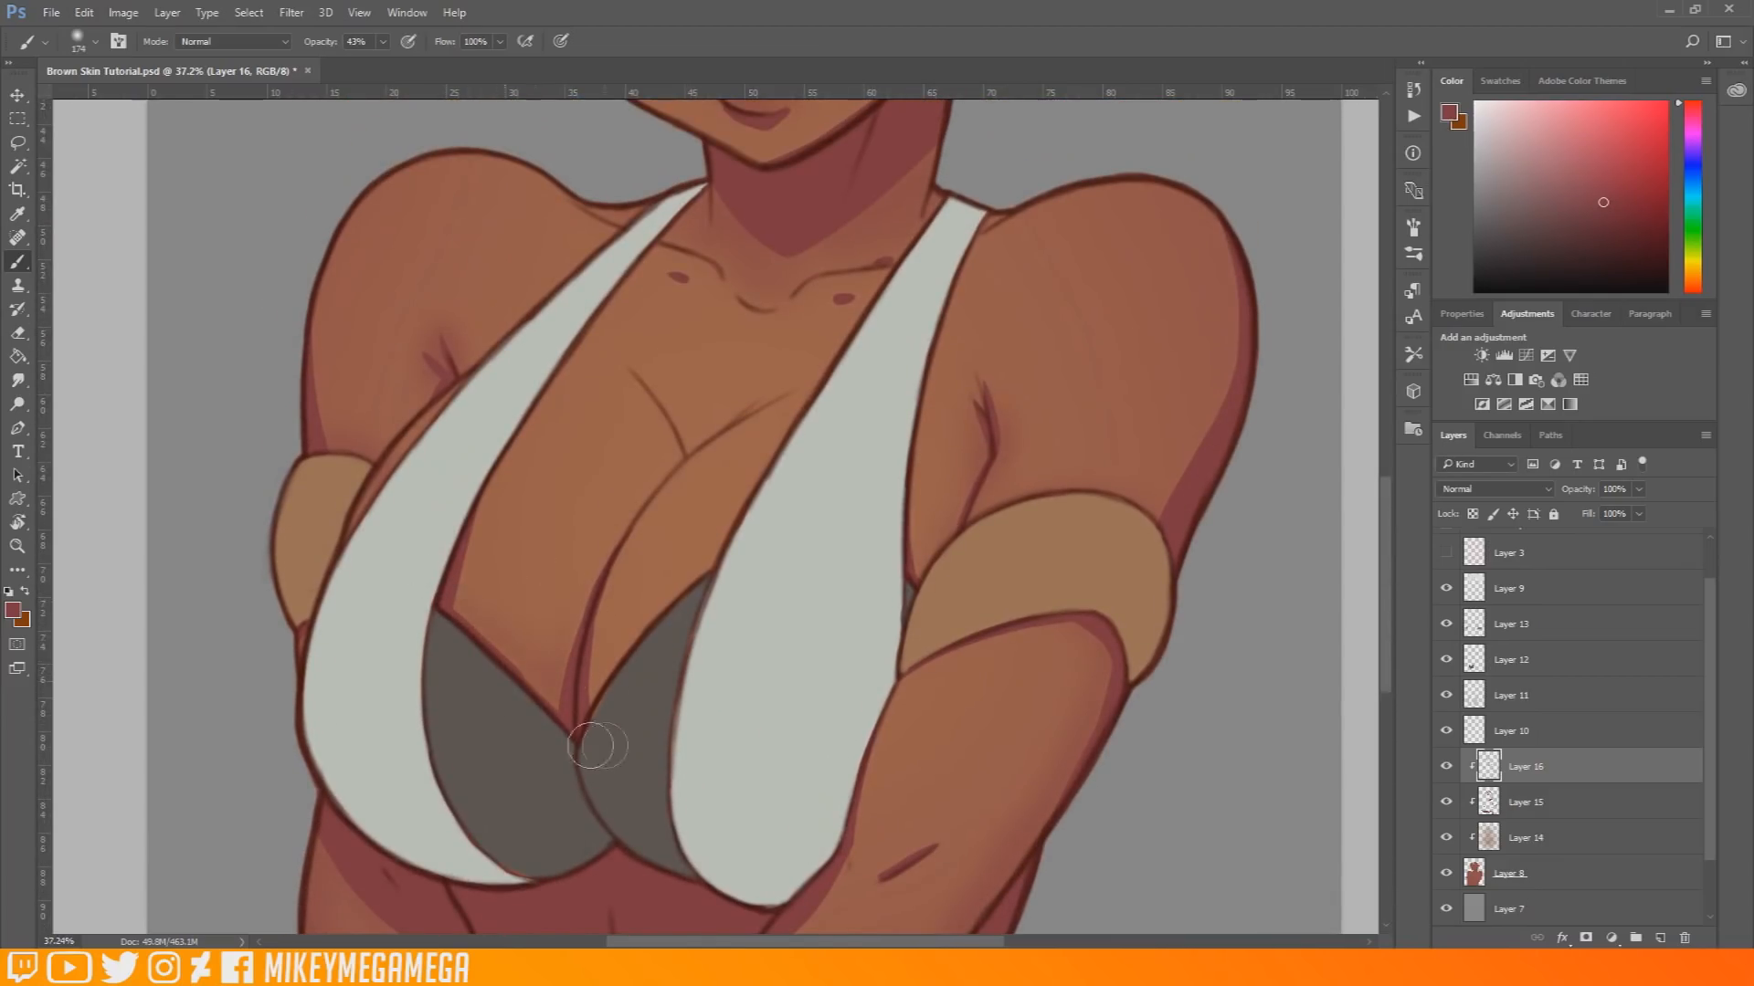
pyautogui.moveTo(504, 667)
pyautogui.mouseDown()
pyautogui.moveTo(556, 675)
pyautogui.moveTo(570, 713)
pyautogui.mouseUp()
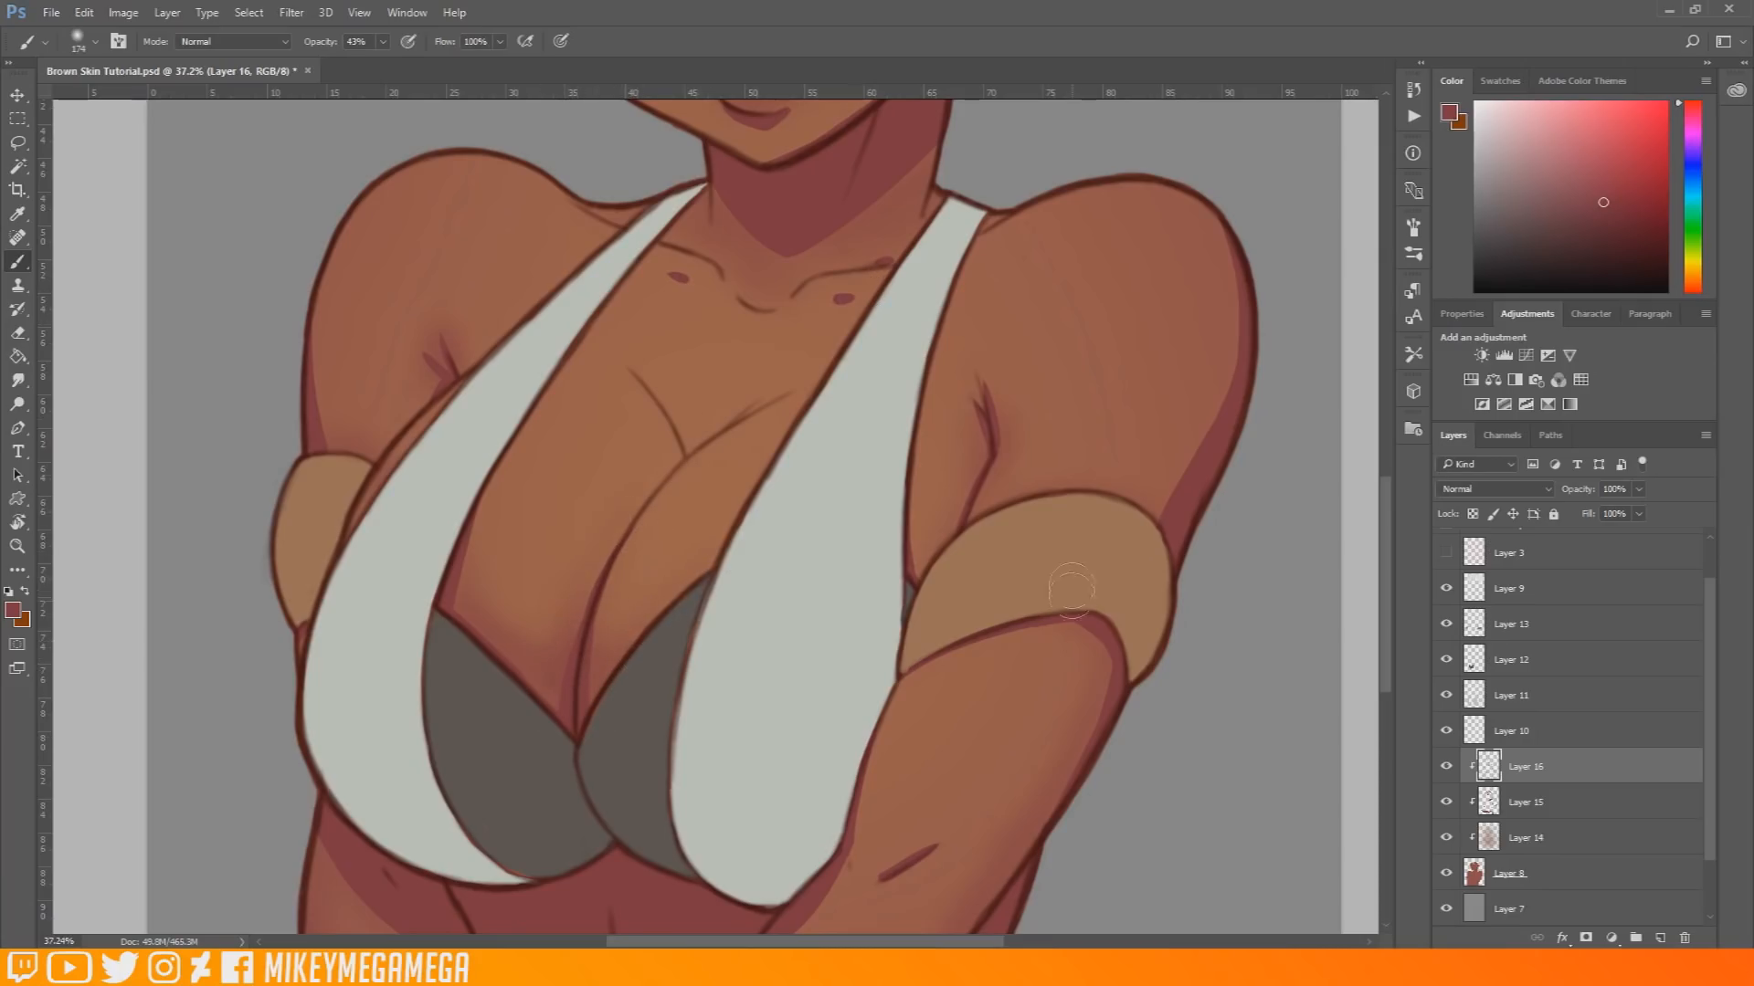
# Step: Lasso a freehand selection on the chest whose upper edge follows the two curved lines meeting at the centre
pyautogui.click(19, 143)
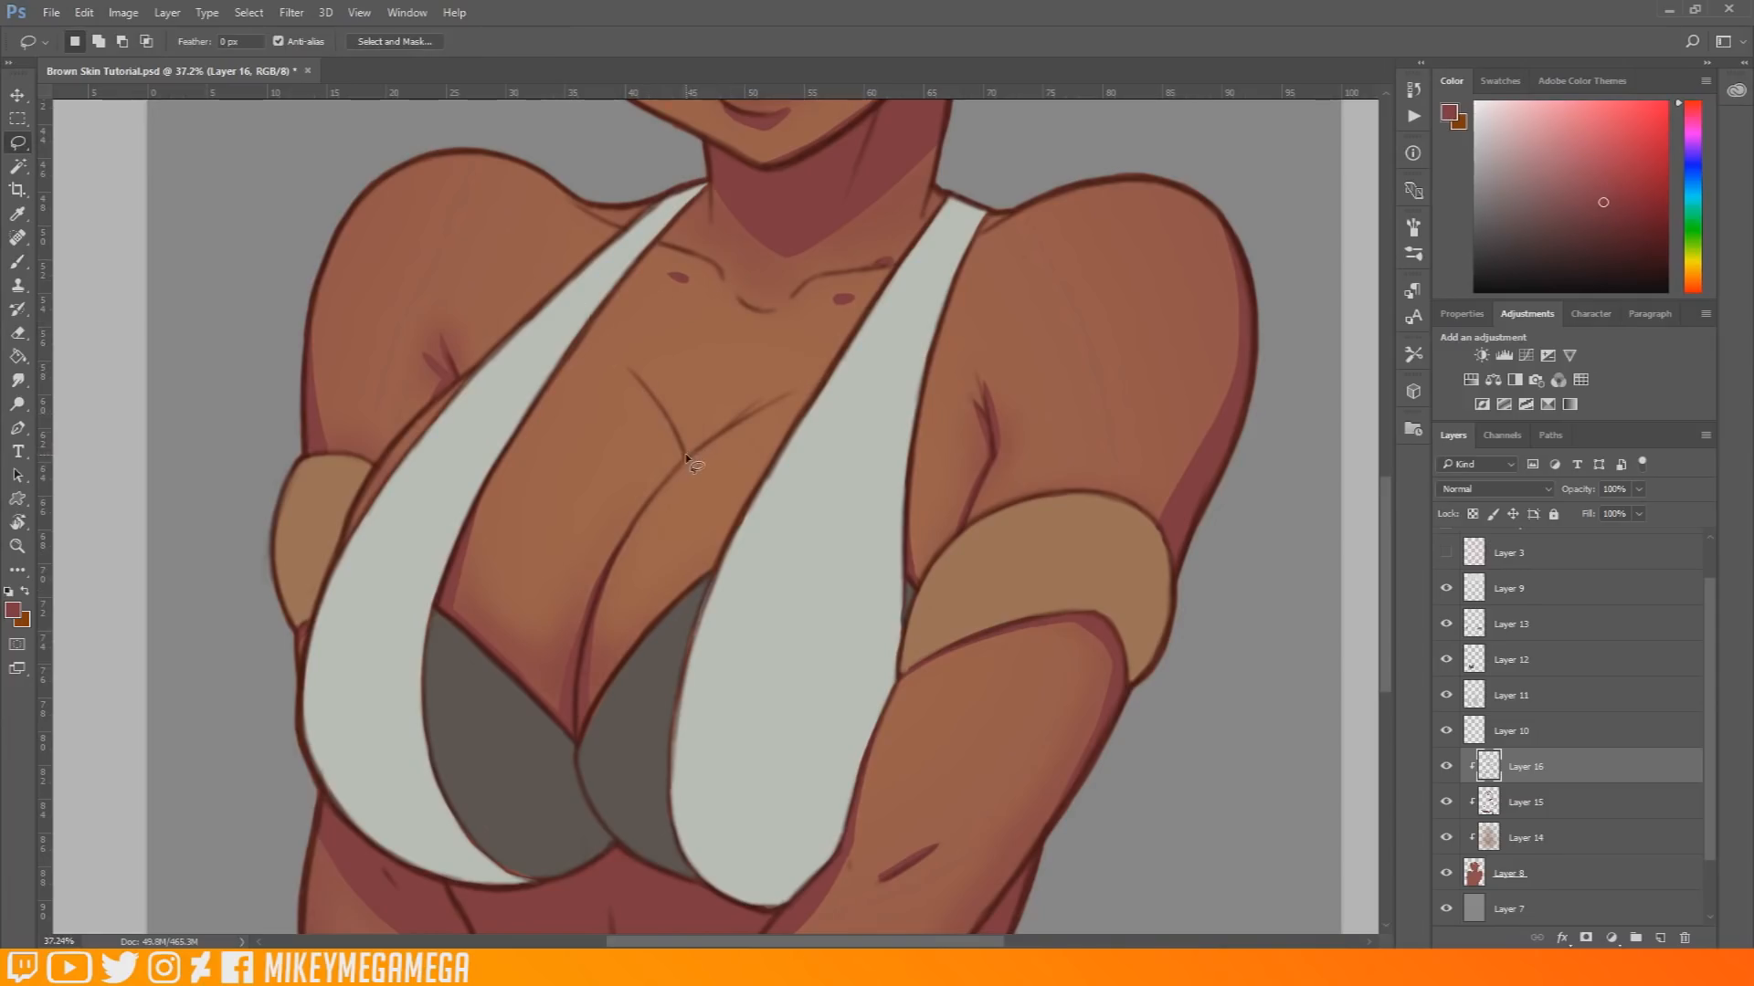
pyautogui.moveTo(665, 418)
pyautogui.mouseDown()
pyautogui.moveTo(576, 348)
pyautogui.moveTo(524, 469)
pyautogui.moveTo(540, 623)
pyautogui.moveTo(619, 652)
pyautogui.moveTo(812, 501)
pyautogui.moveTo(880, 374)
pyautogui.moveTo(833, 378)
pyautogui.mouseUp()
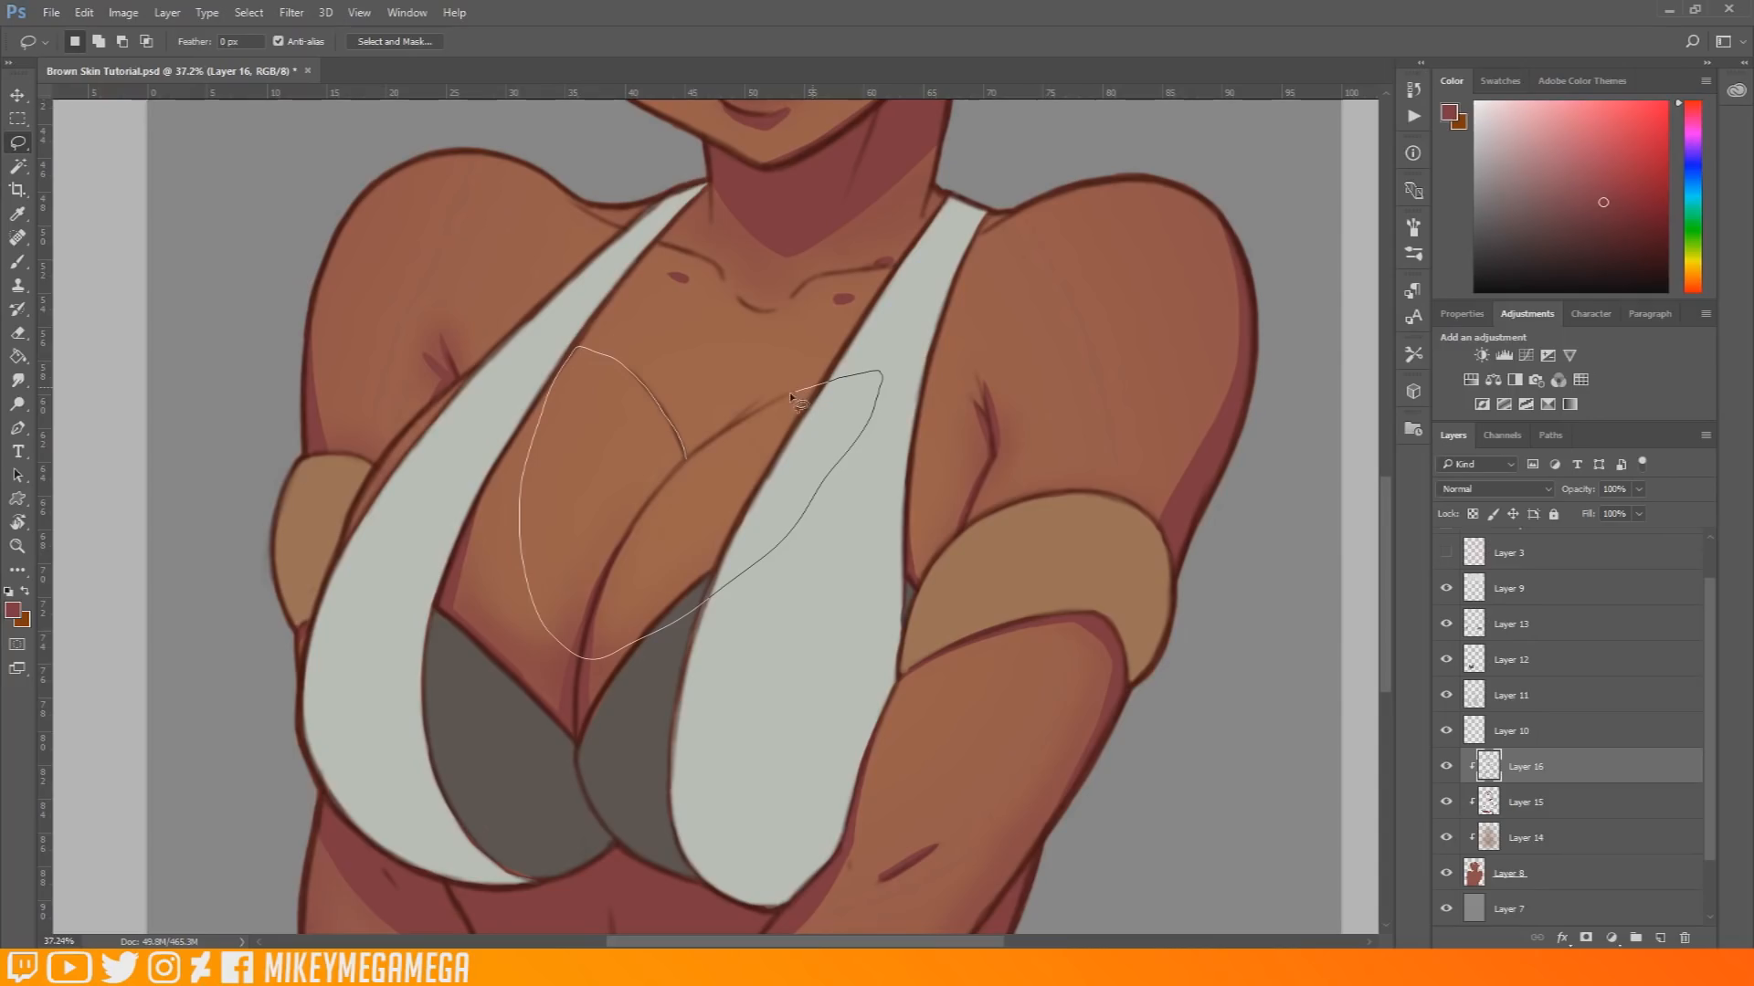
pyautogui.moveTo(746, 420); pyautogui.dragTo(686, 454)
# Step: Brush soft reddish shading along the two curved chest lines inside the selection with a 401 px tip, and clear the selection
pyautogui.click(19, 263)
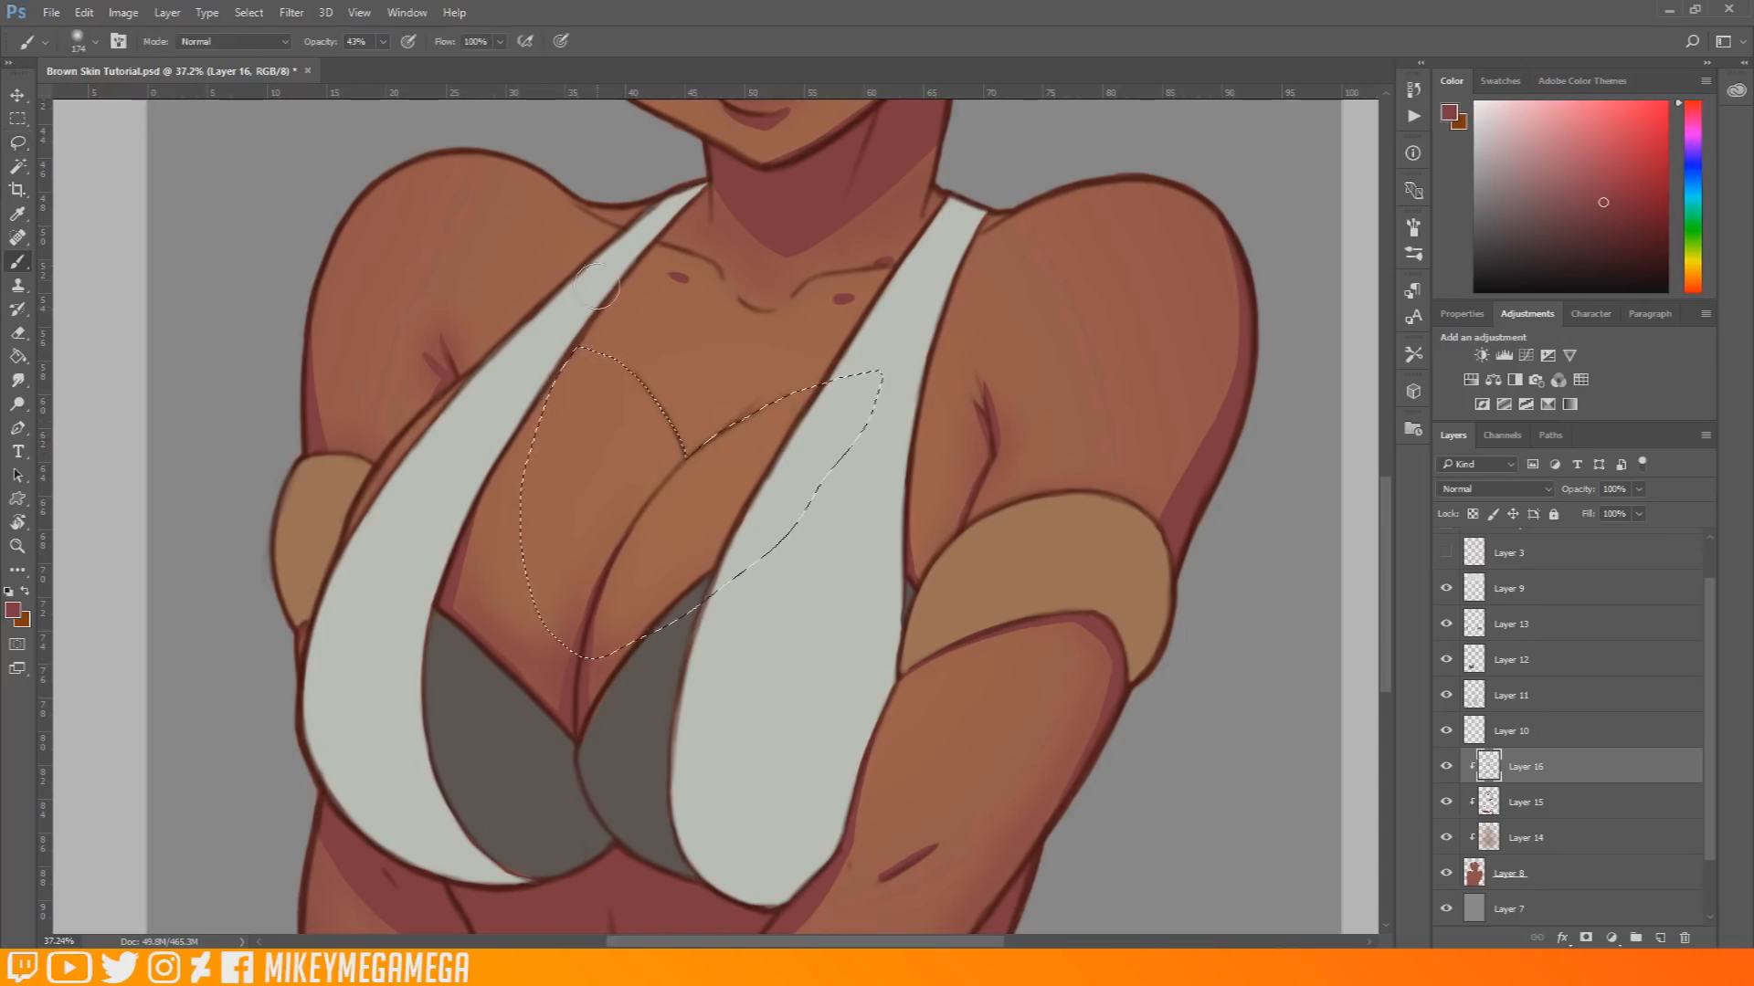
pyautogui.moveTo(638, 477)
pyautogui.mouseDown()
pyautogui.moveTo(644, 391)
pyautogui.moveTo(671, 504)
pyautogui.moveTo(666, 412)
pyautogui.mouseUp()
pyautogui.hotkey('ctrl', 'z')
pyautogui.moveTo(691, 484)
pyautogui.mouseDown()
pyautogui.moveTo(631, 537)
pyautogui.moveTo(721, 422)
pyautogui.mouseUp()
pyautogui.rightClick(675, 360)
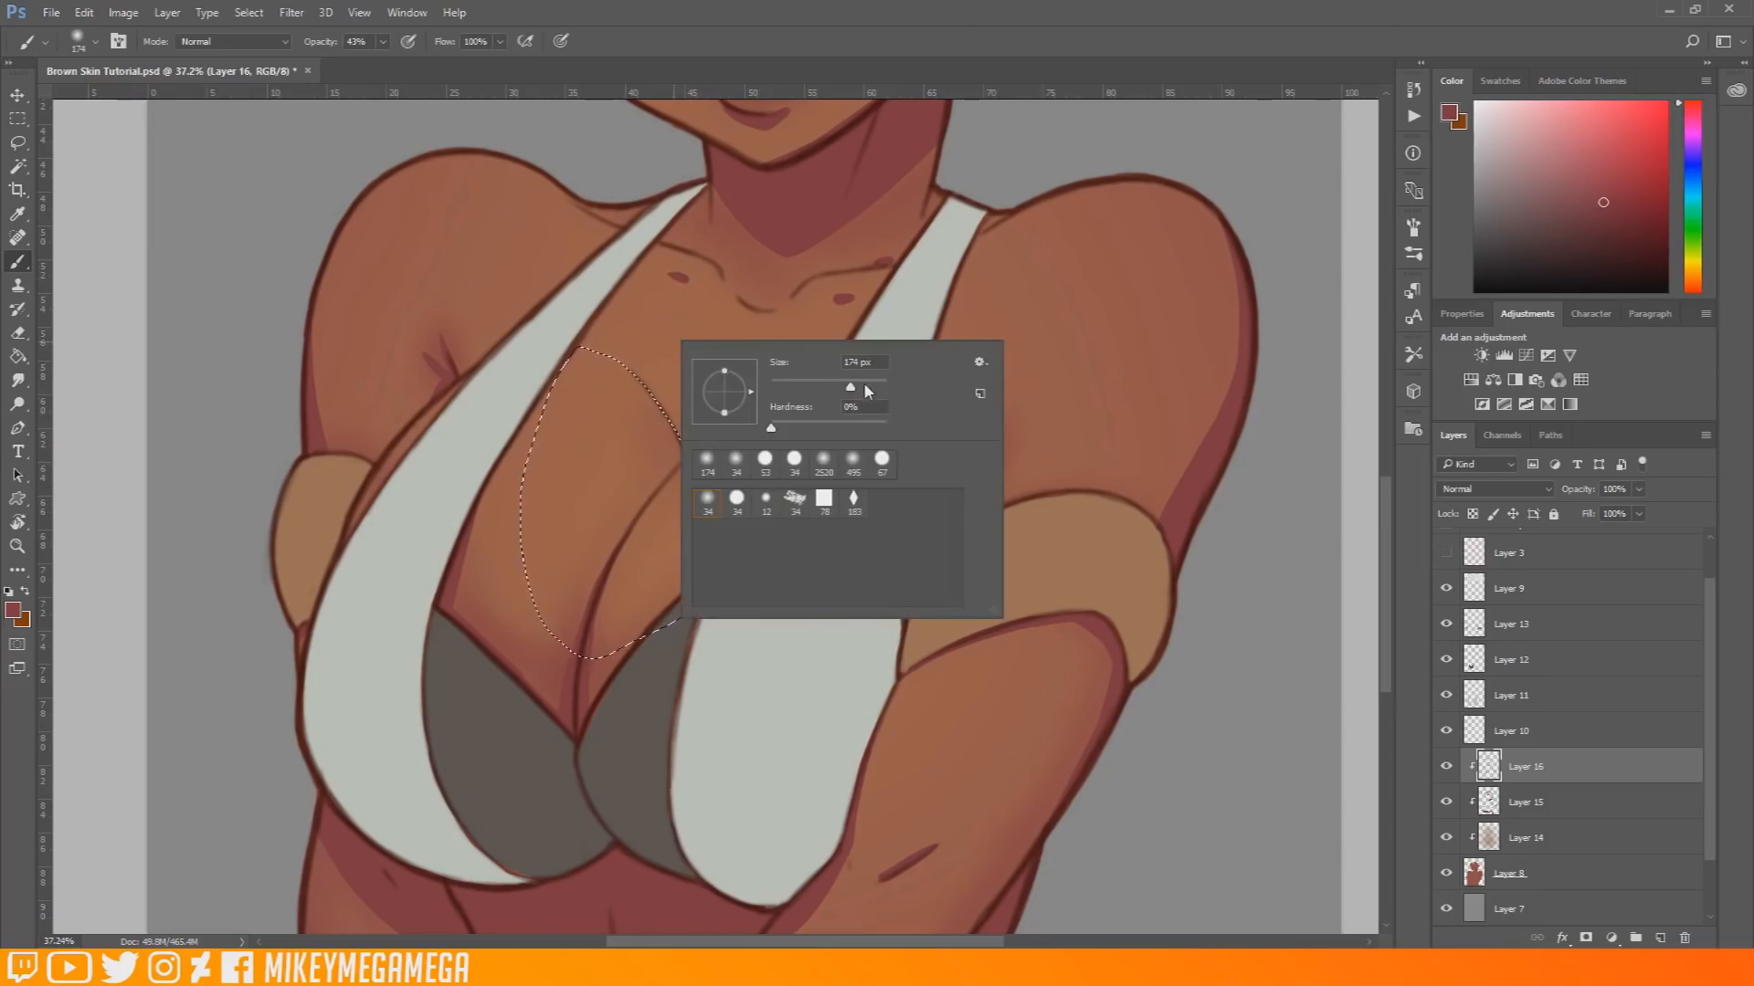
pyautogui.press('Return')
pyautogui.moveTo(658, 411)
pyautogui.mouseDown()
pyautogui.moveTo(665, 491)
pyautogui.moveTo(643, 468)
pyautogui.moveTo(633, 553)
pyautogui.moveTo(594, 331)
pyautogui.moveTo(723, 449)
pyautogui.moveTo(690, 484)
pyautogui.mouseUp()
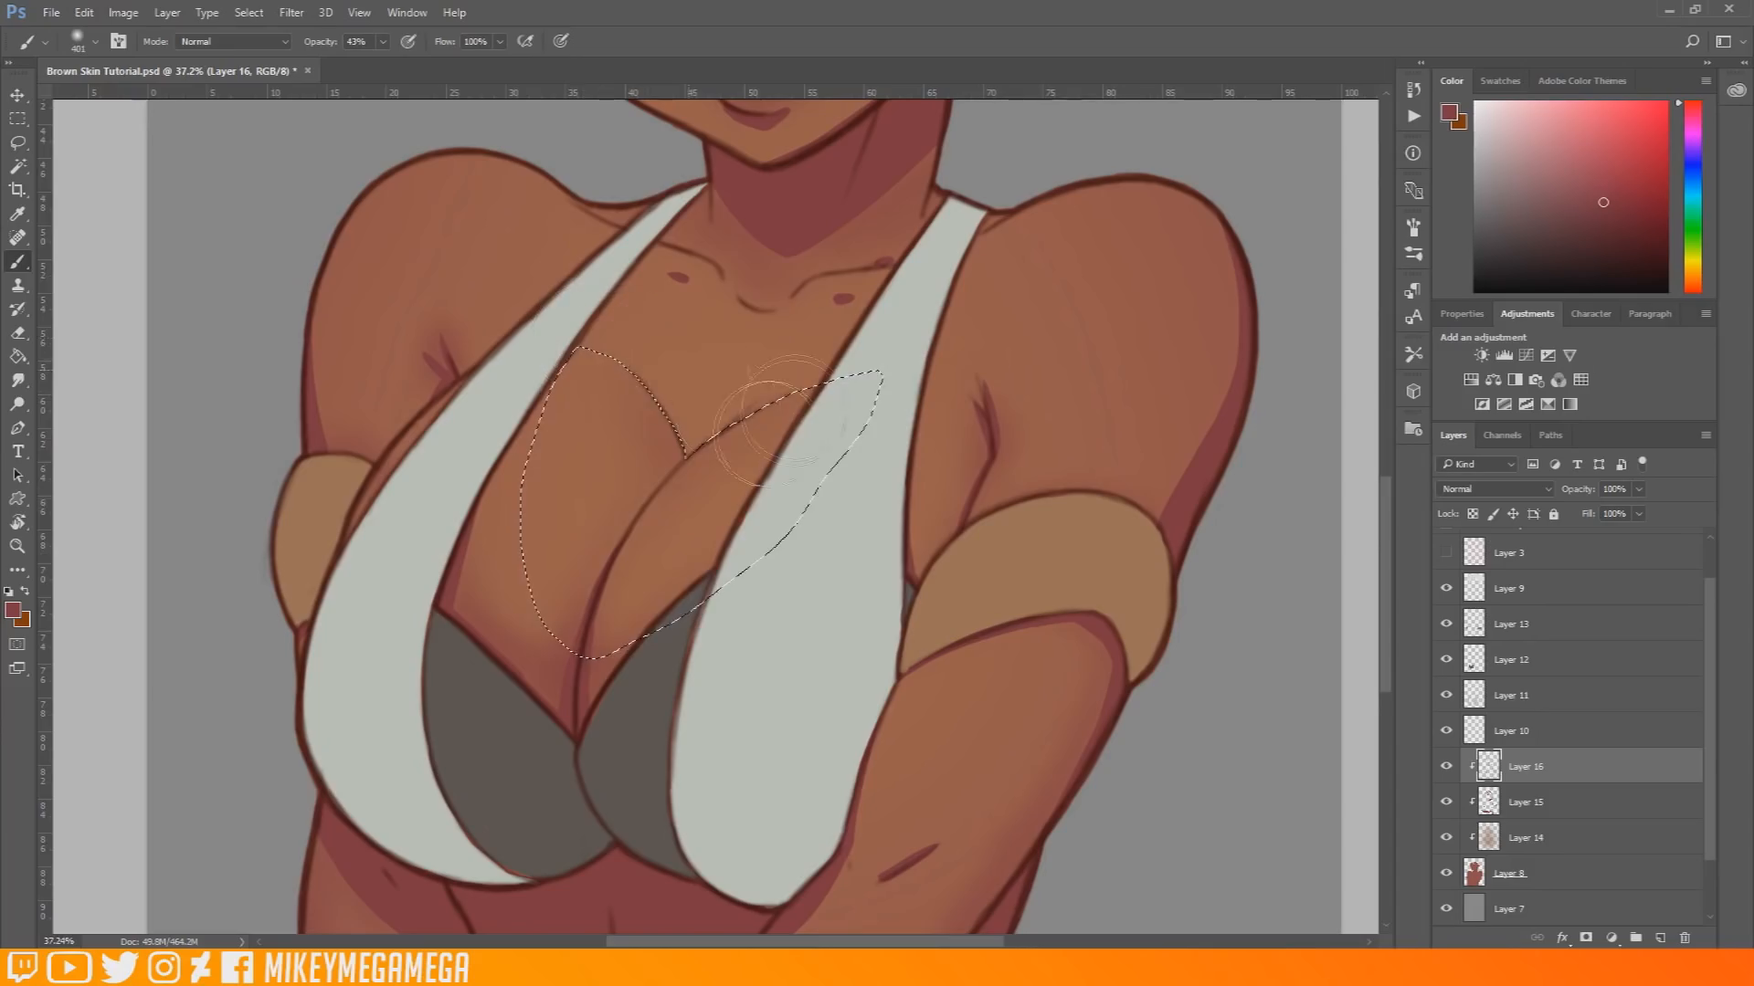
pyautogui.click(21, 119)
pyautogui.click(101, 384)
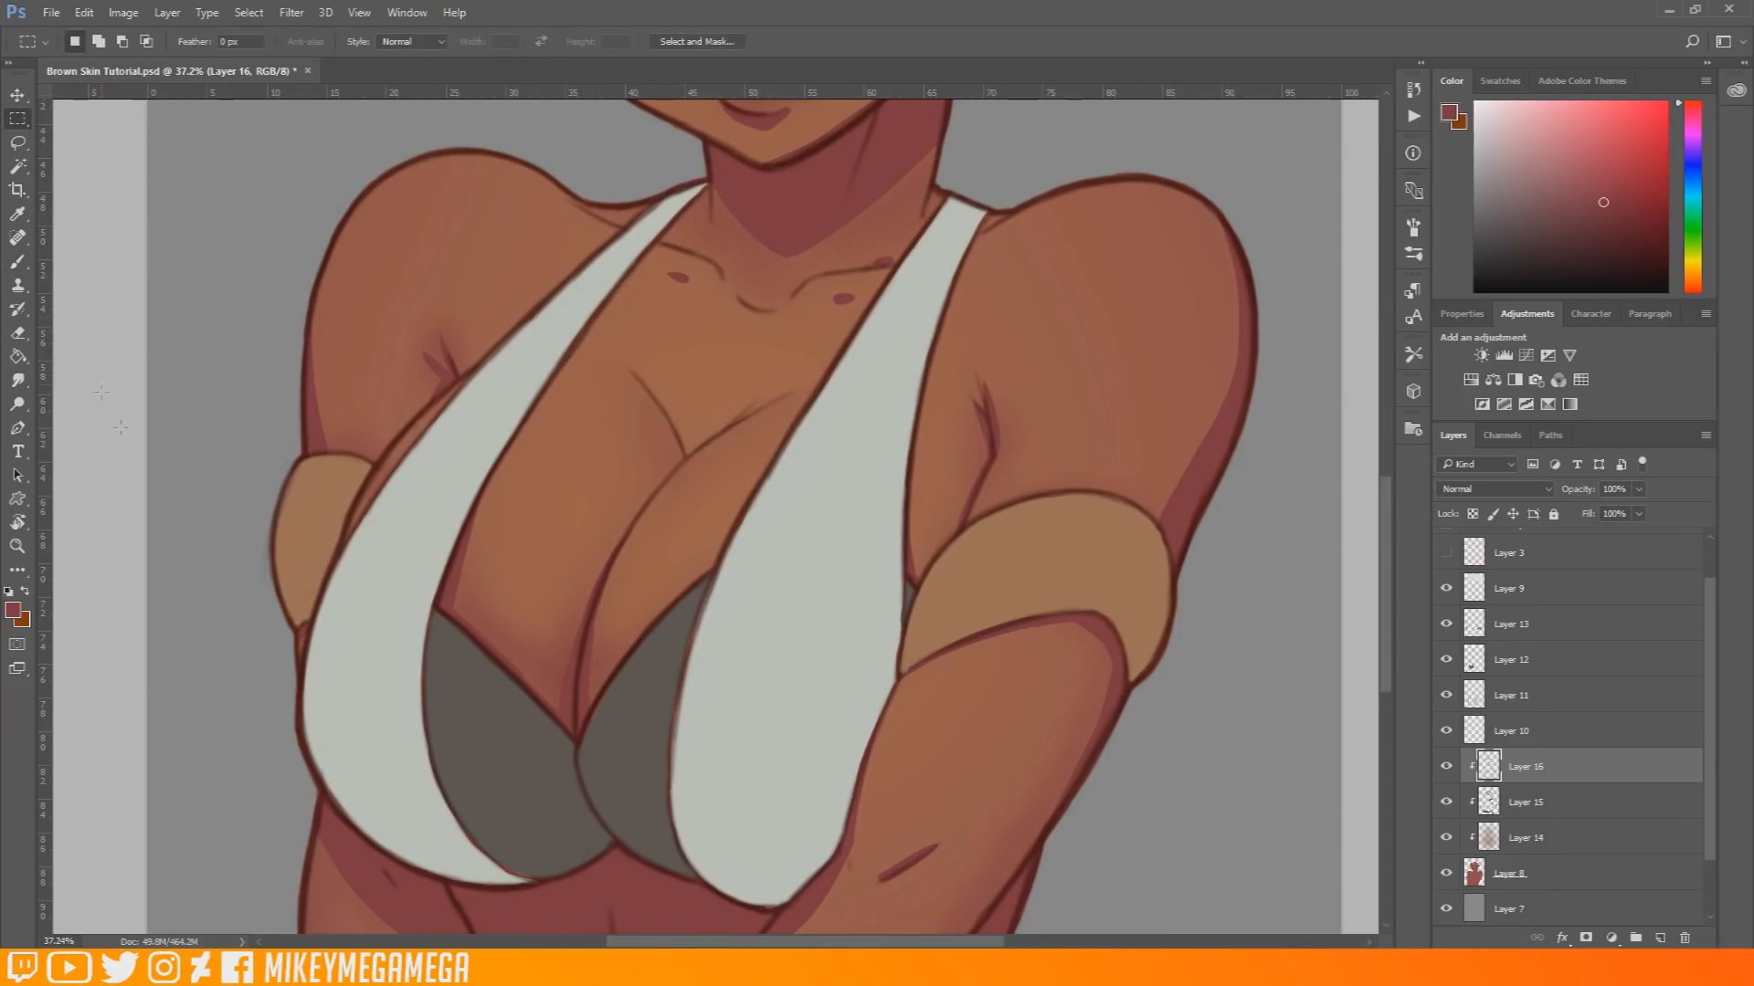
# Step: Clean up the face shading on Layers 16 and 15 with a soft round 56 px eraser
pyautogui.scroll(-8, 802, 428)
pyautogui.scroll(5, 683, 633)
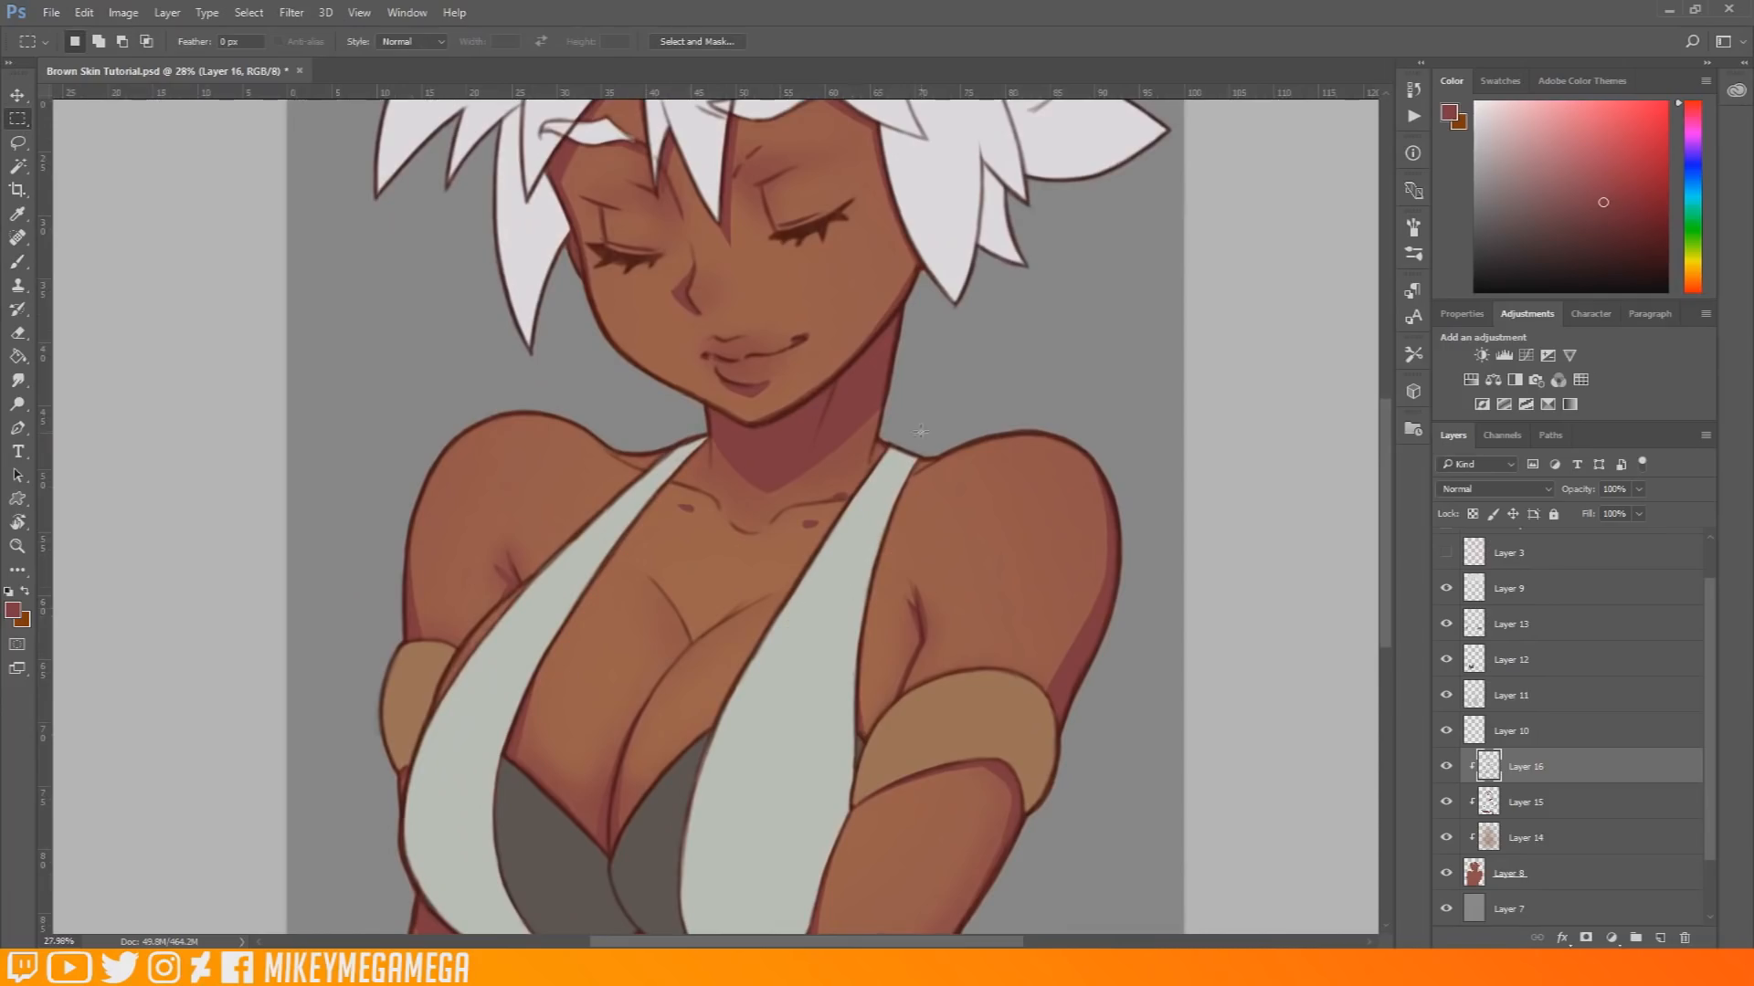
pyautogui.scroll(-2, 695, 366)
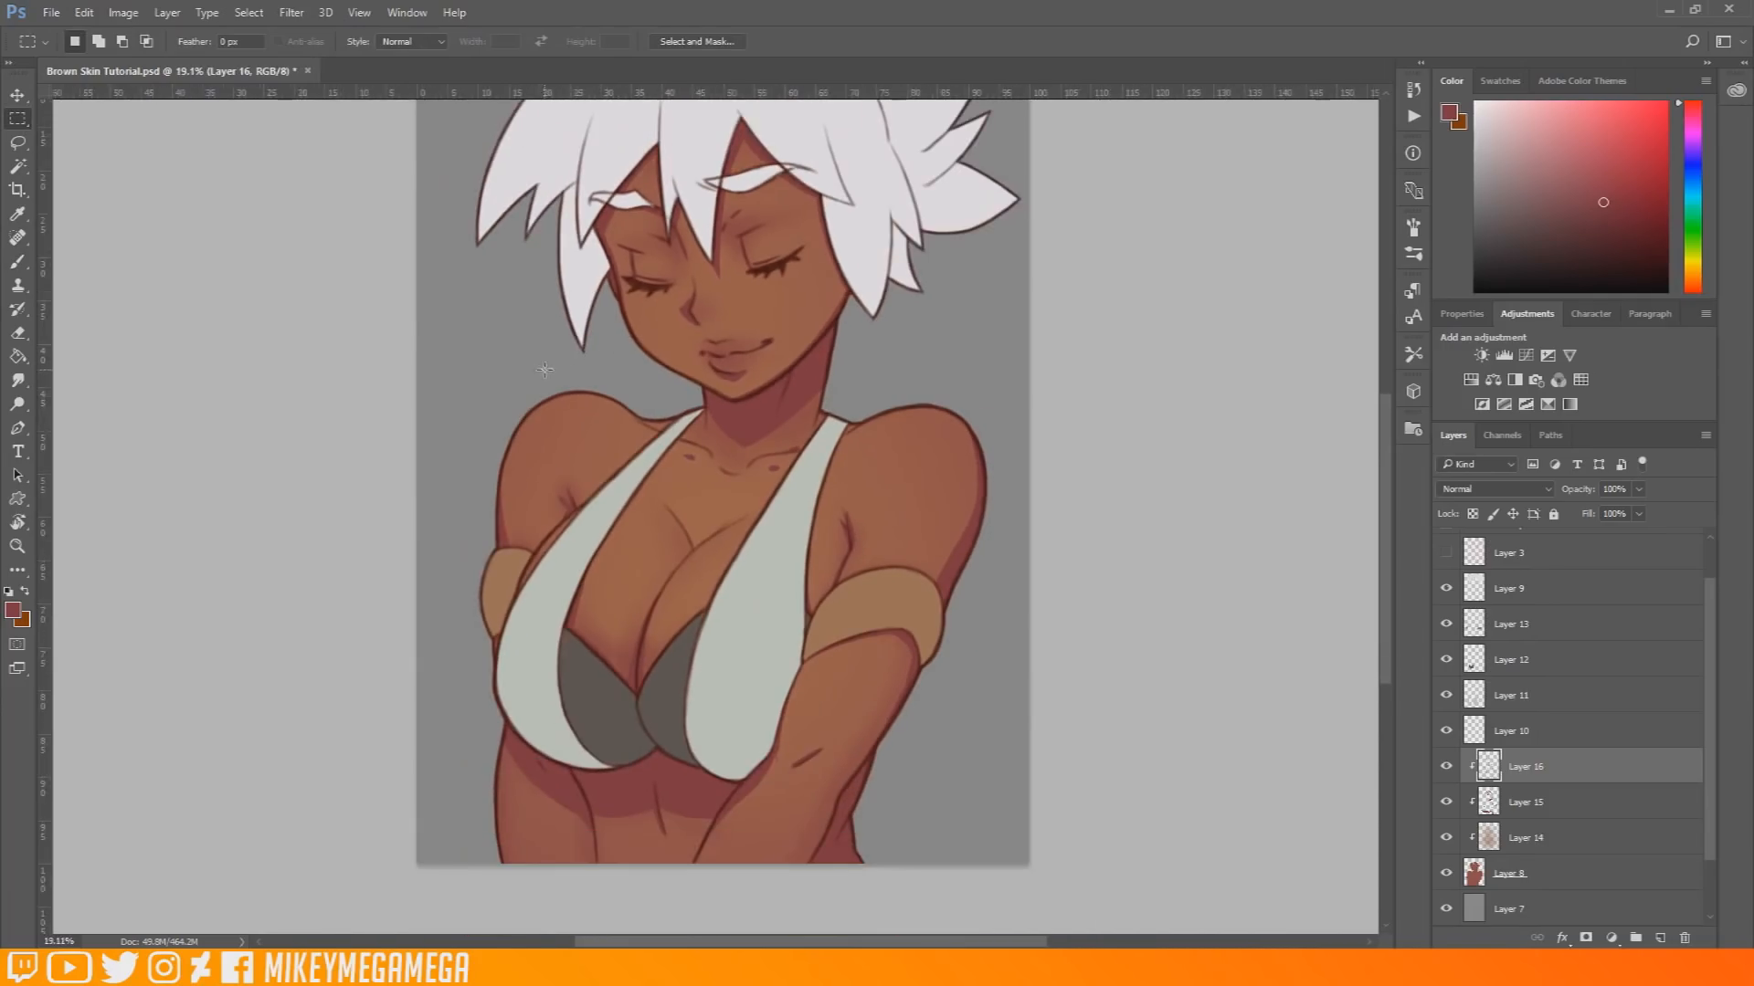
pyautogui.scroll(3, 711, 366)
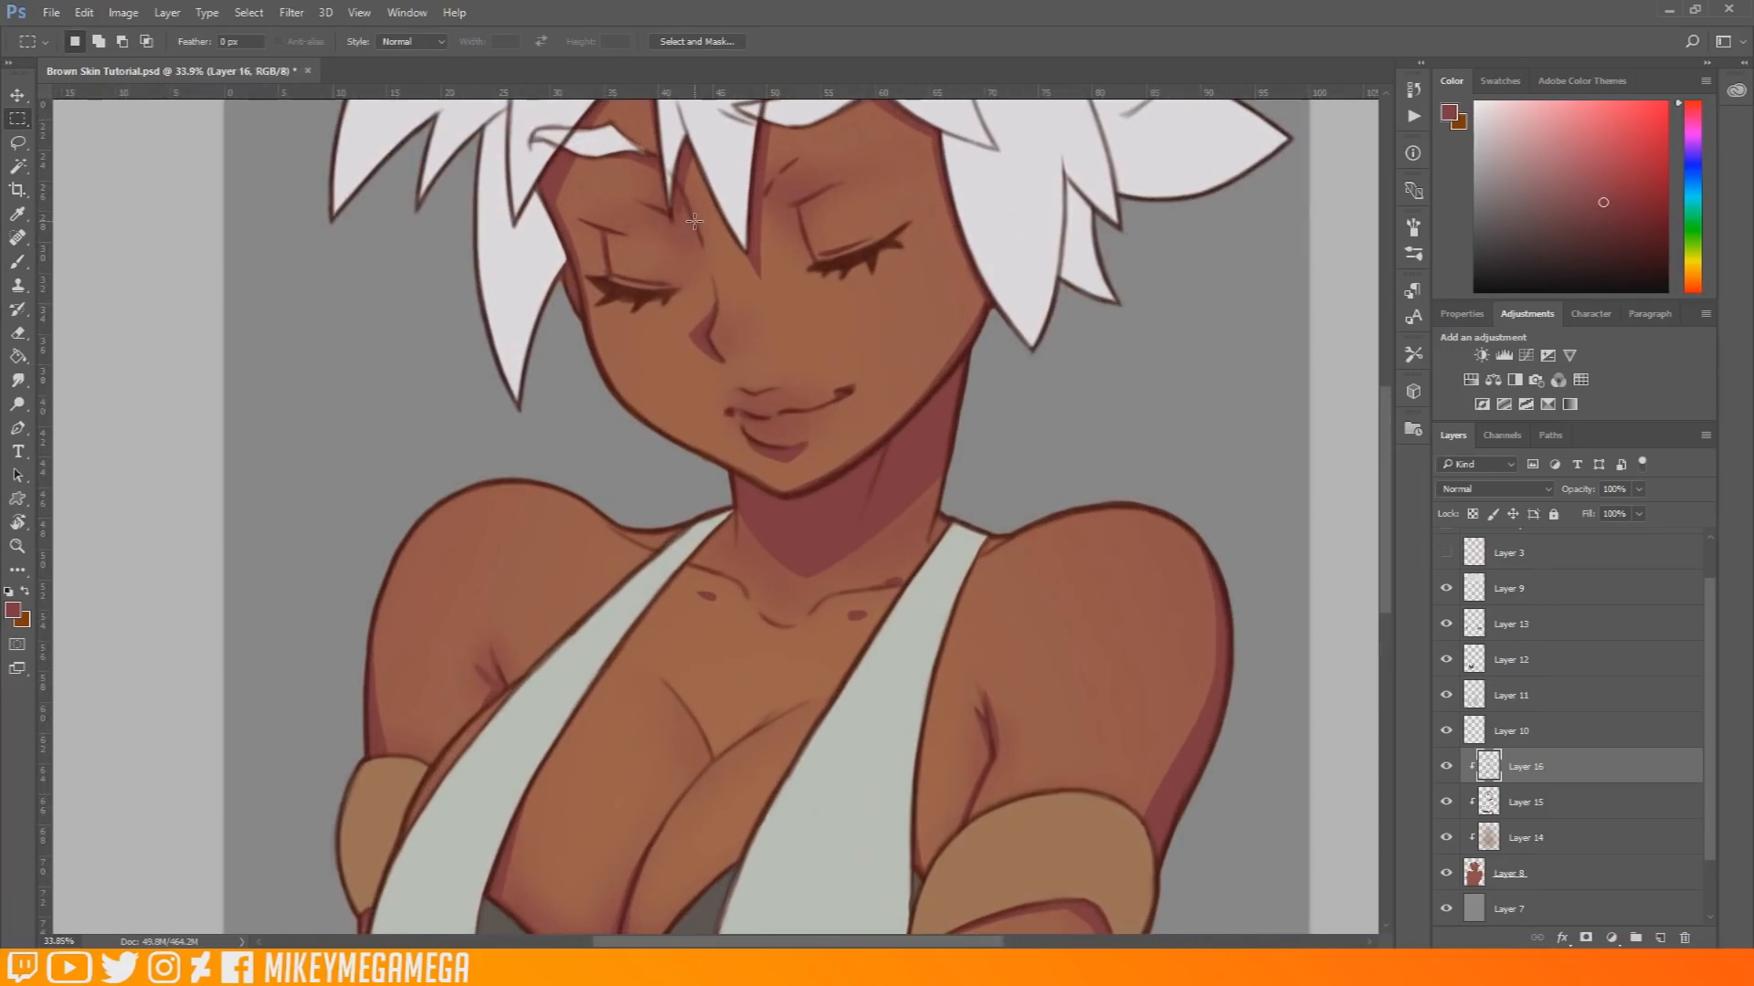
pyautogui.click(17, 333)
pyautogui.click(88, 42)
pyautogui.click(41, 220)
pyautogui.click(187, 342)
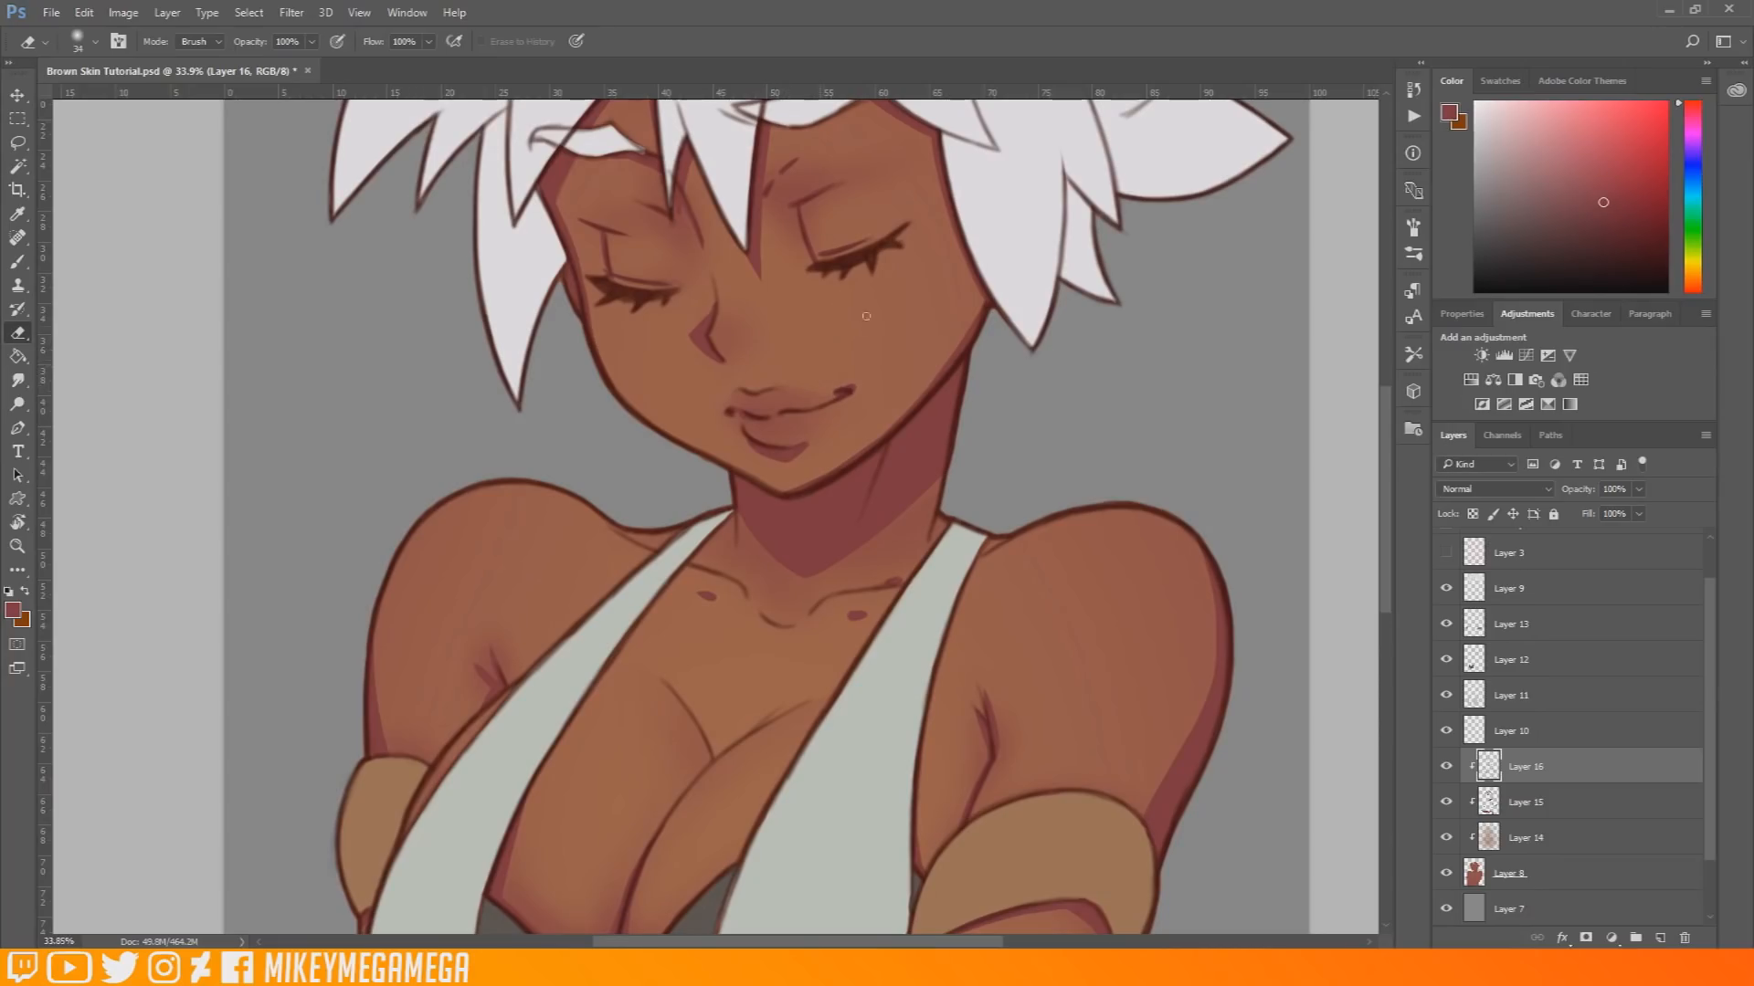
pyautogui.rightClick(862, 315)
pyautogui.click(985, 380)
pyautogui.click(798, 359)
pyautogui.click(1559, 803)
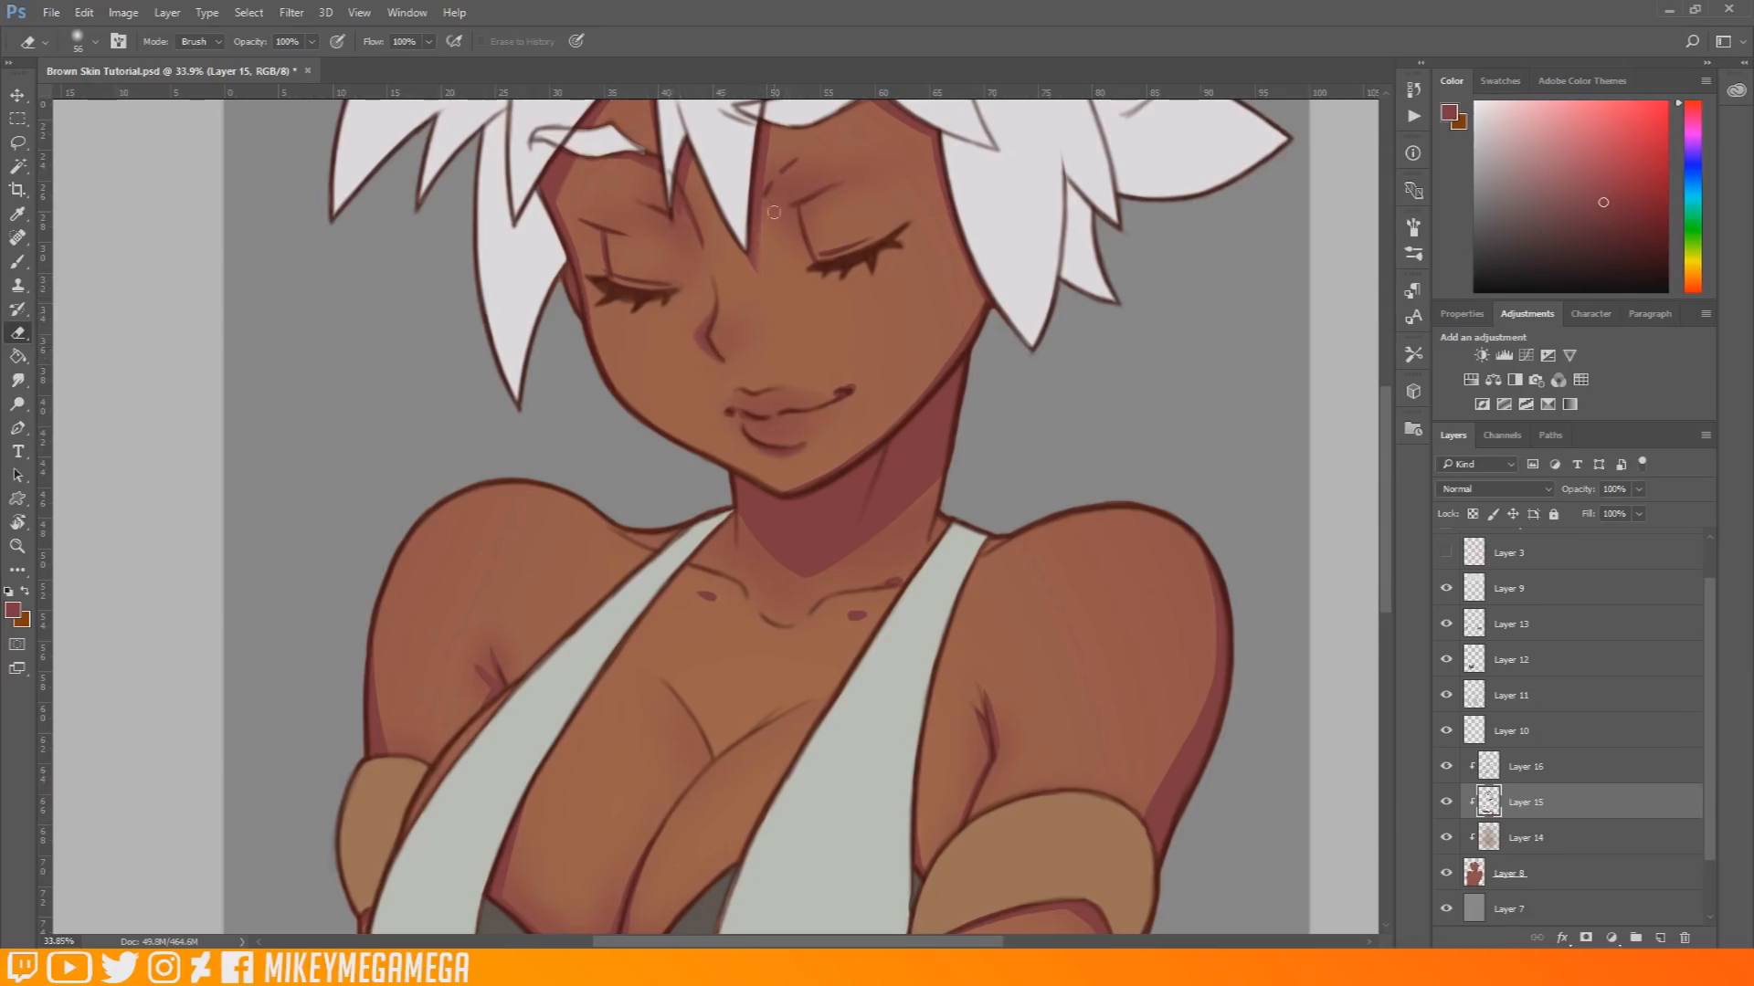
pyautogui.scroll(-5, 752, 567)
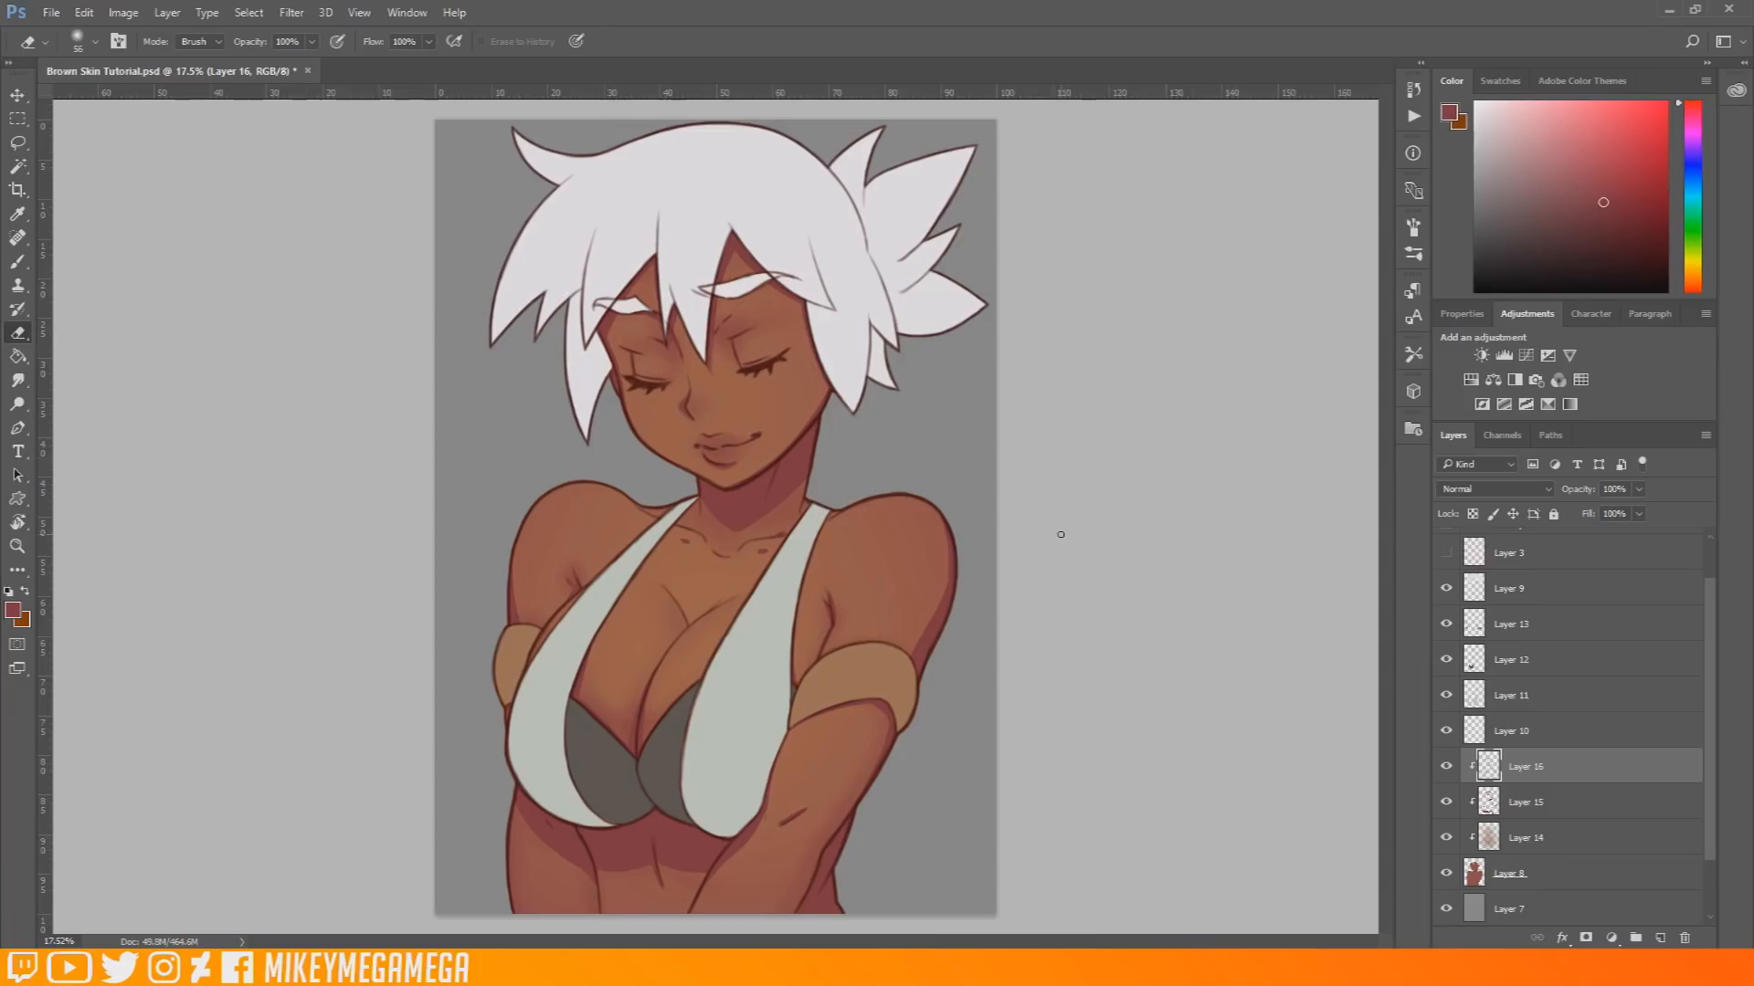
# Step: Add a new layer above Layer 16 and clip it to the skin base
pyautogui.click(1661, 938)
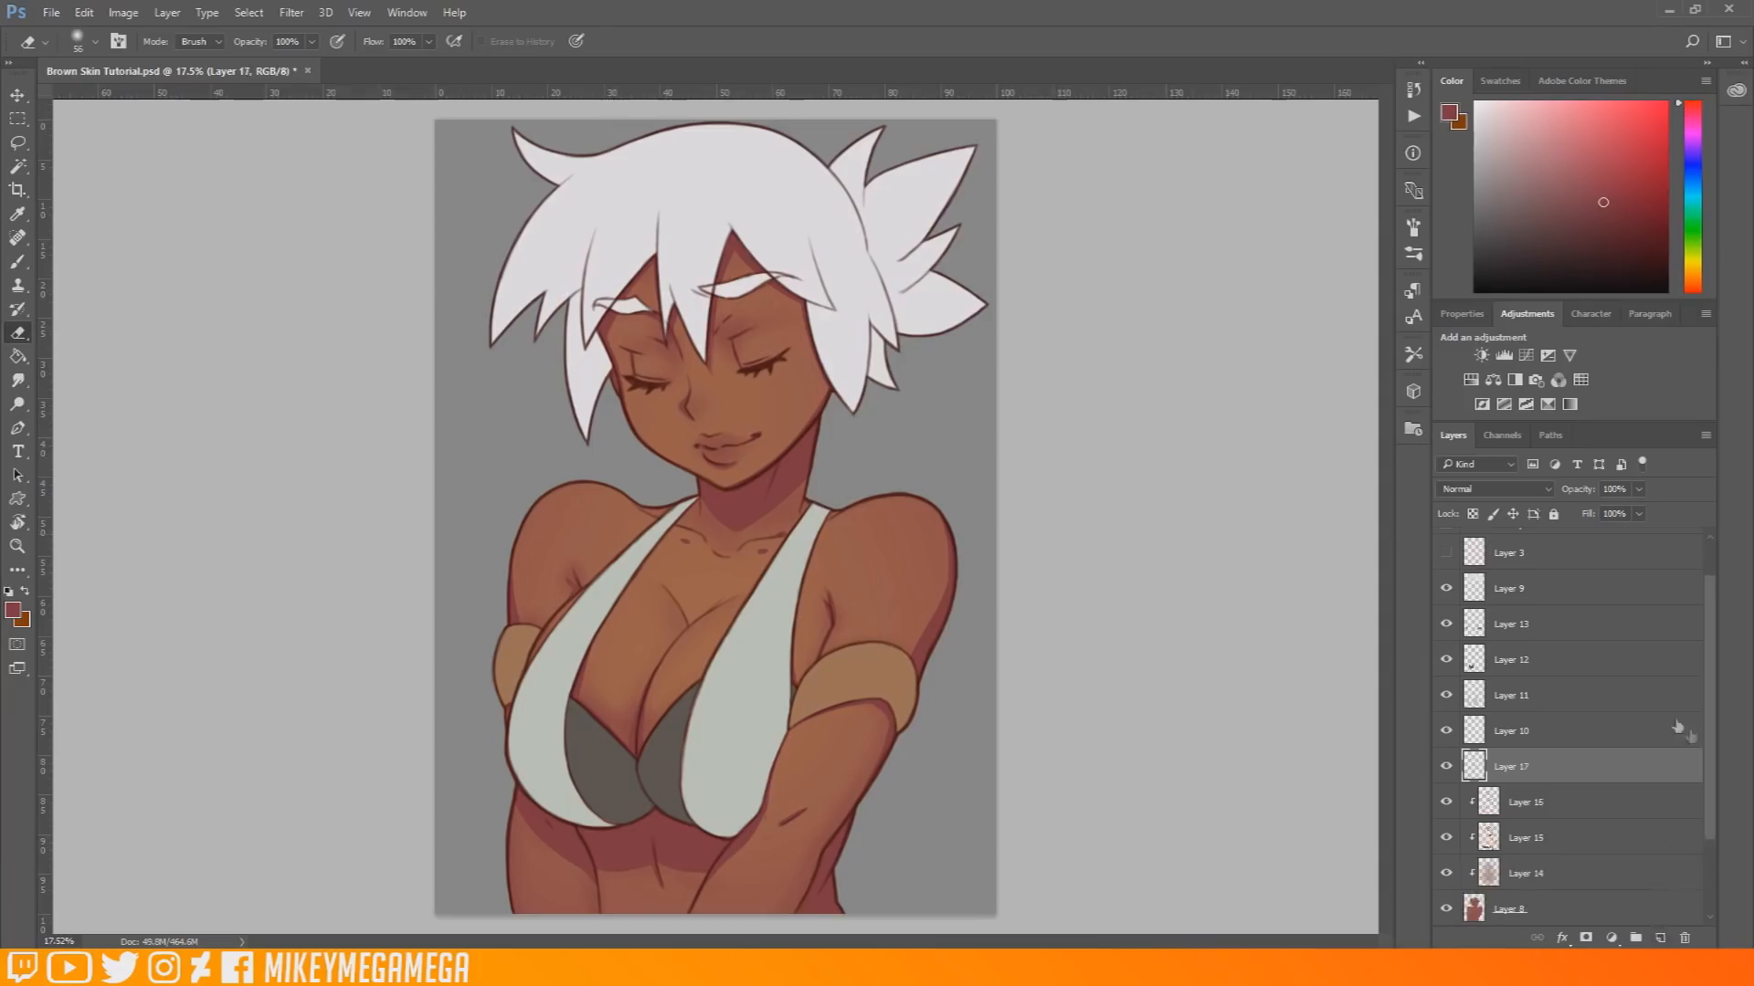
pyautogui.rightClick(1607, 772)
pyautogui.click(1462, 454)
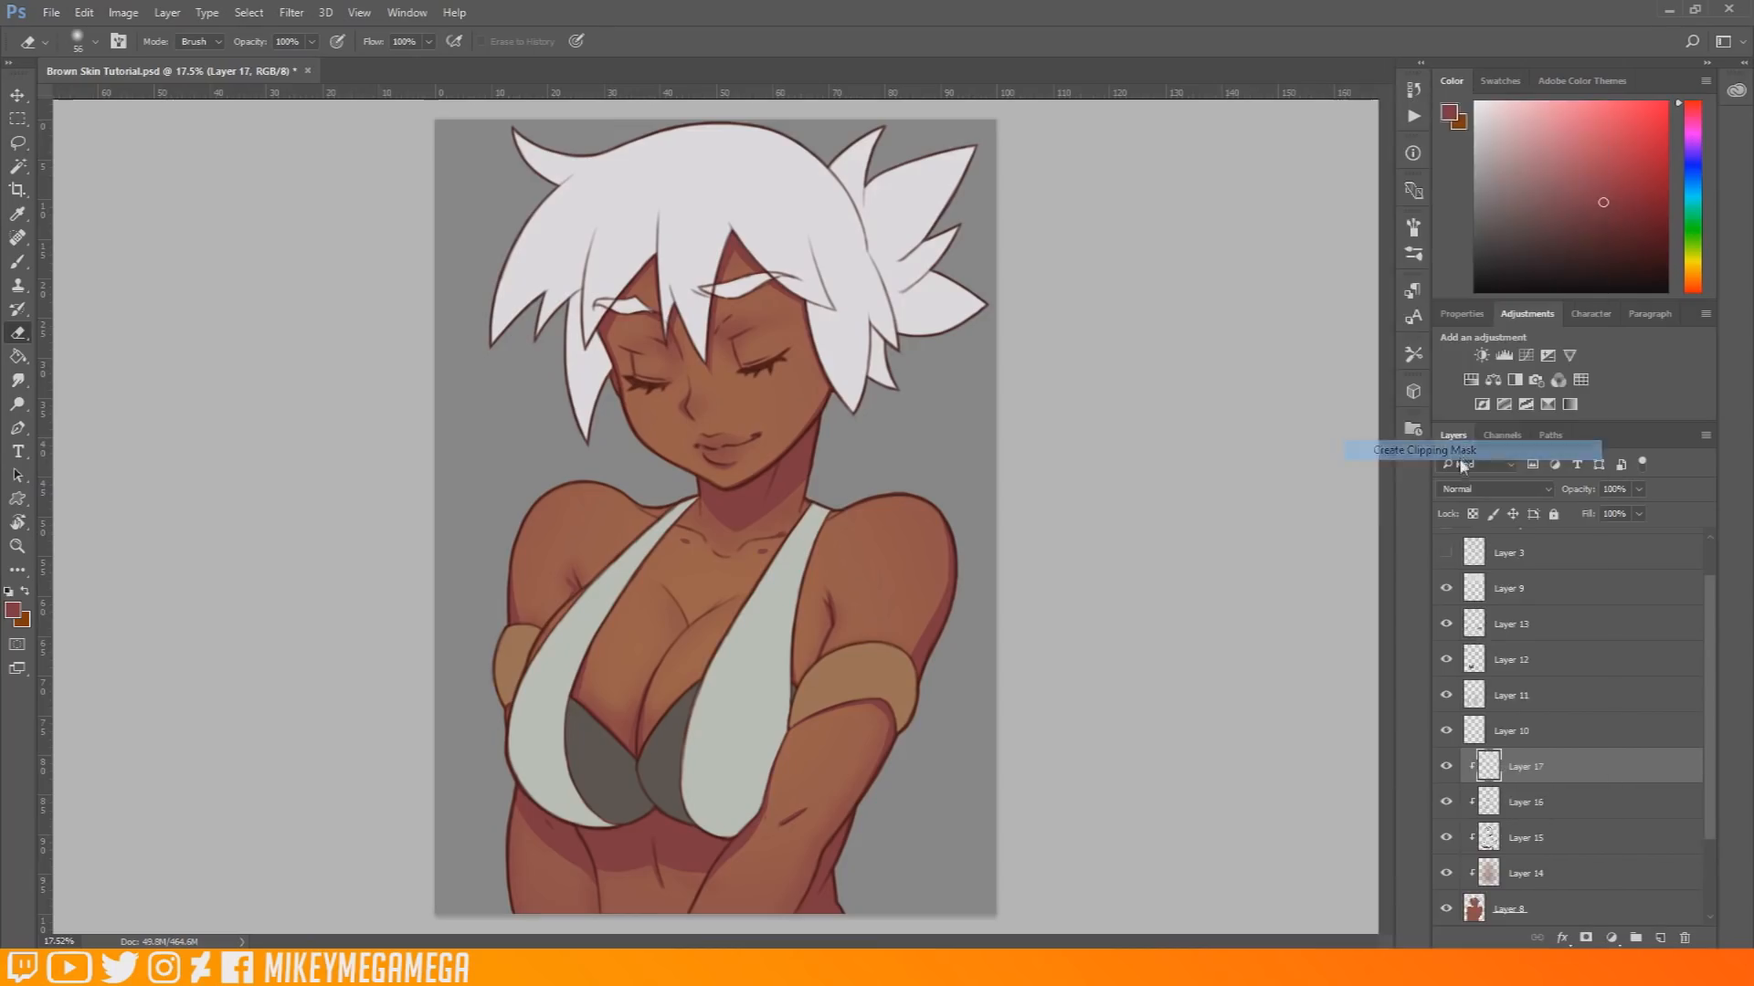
# Step: Set the Brush to a light orange-brown at 38% opacity with a soft 180 px tip
pyautogui.click(1692, 282)
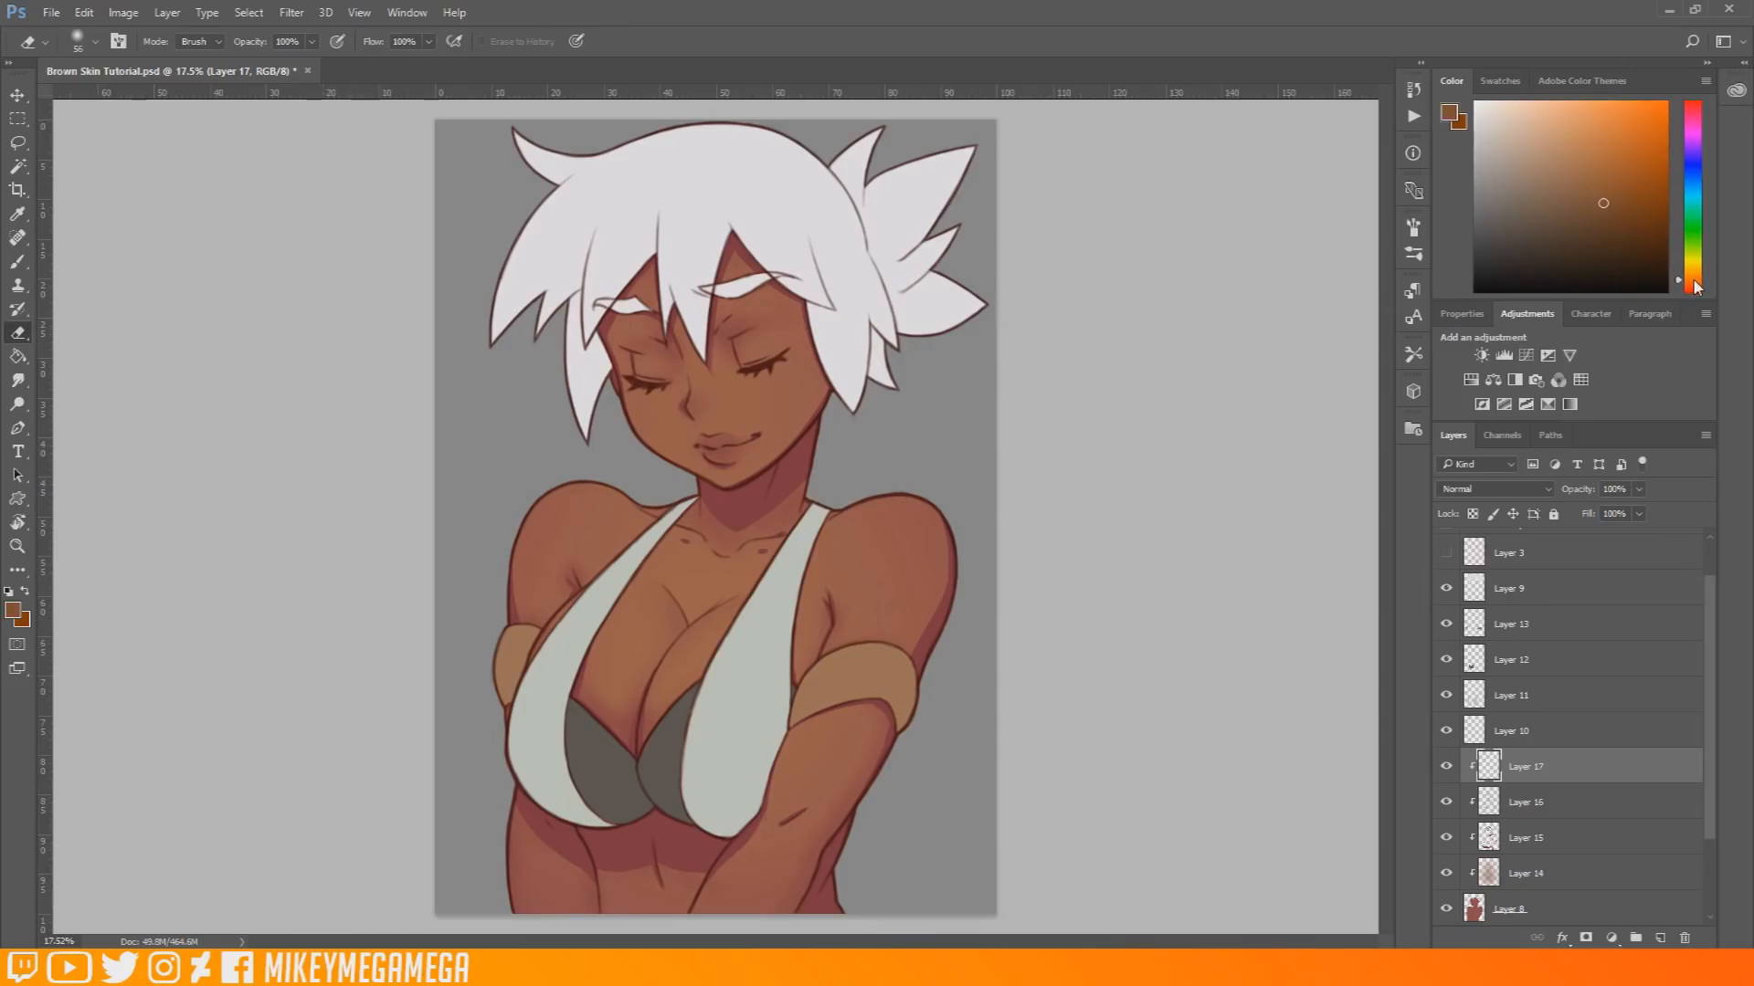
pyautogui.moveTo(1600, 182); pyautogui.dragTo(1587, 168)
pyautogui.click(22, 257)
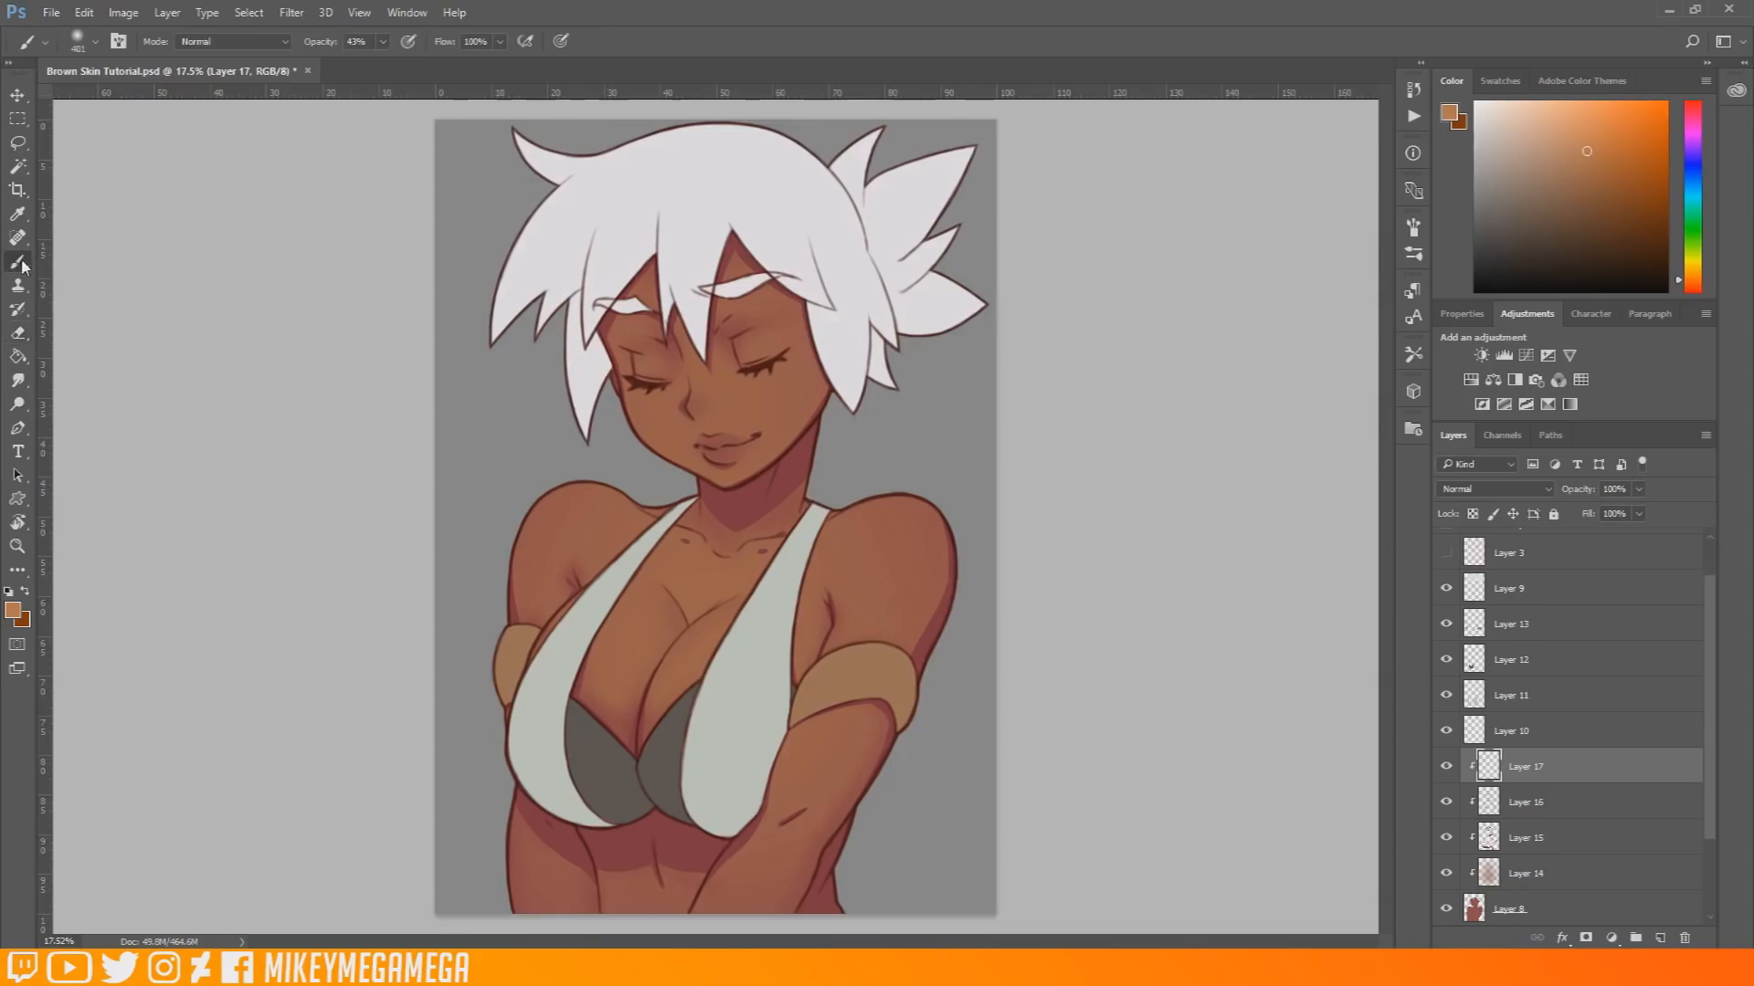
pyautogui.click(383, 41)
pyautogui.moveTo(384, 63); pyautogui.dragTo(377, 63)
pyautogui.rightClick(847, 397)
pyautogui.moveTo(1026, 446); pyautogui.dragTo(1011, 447)
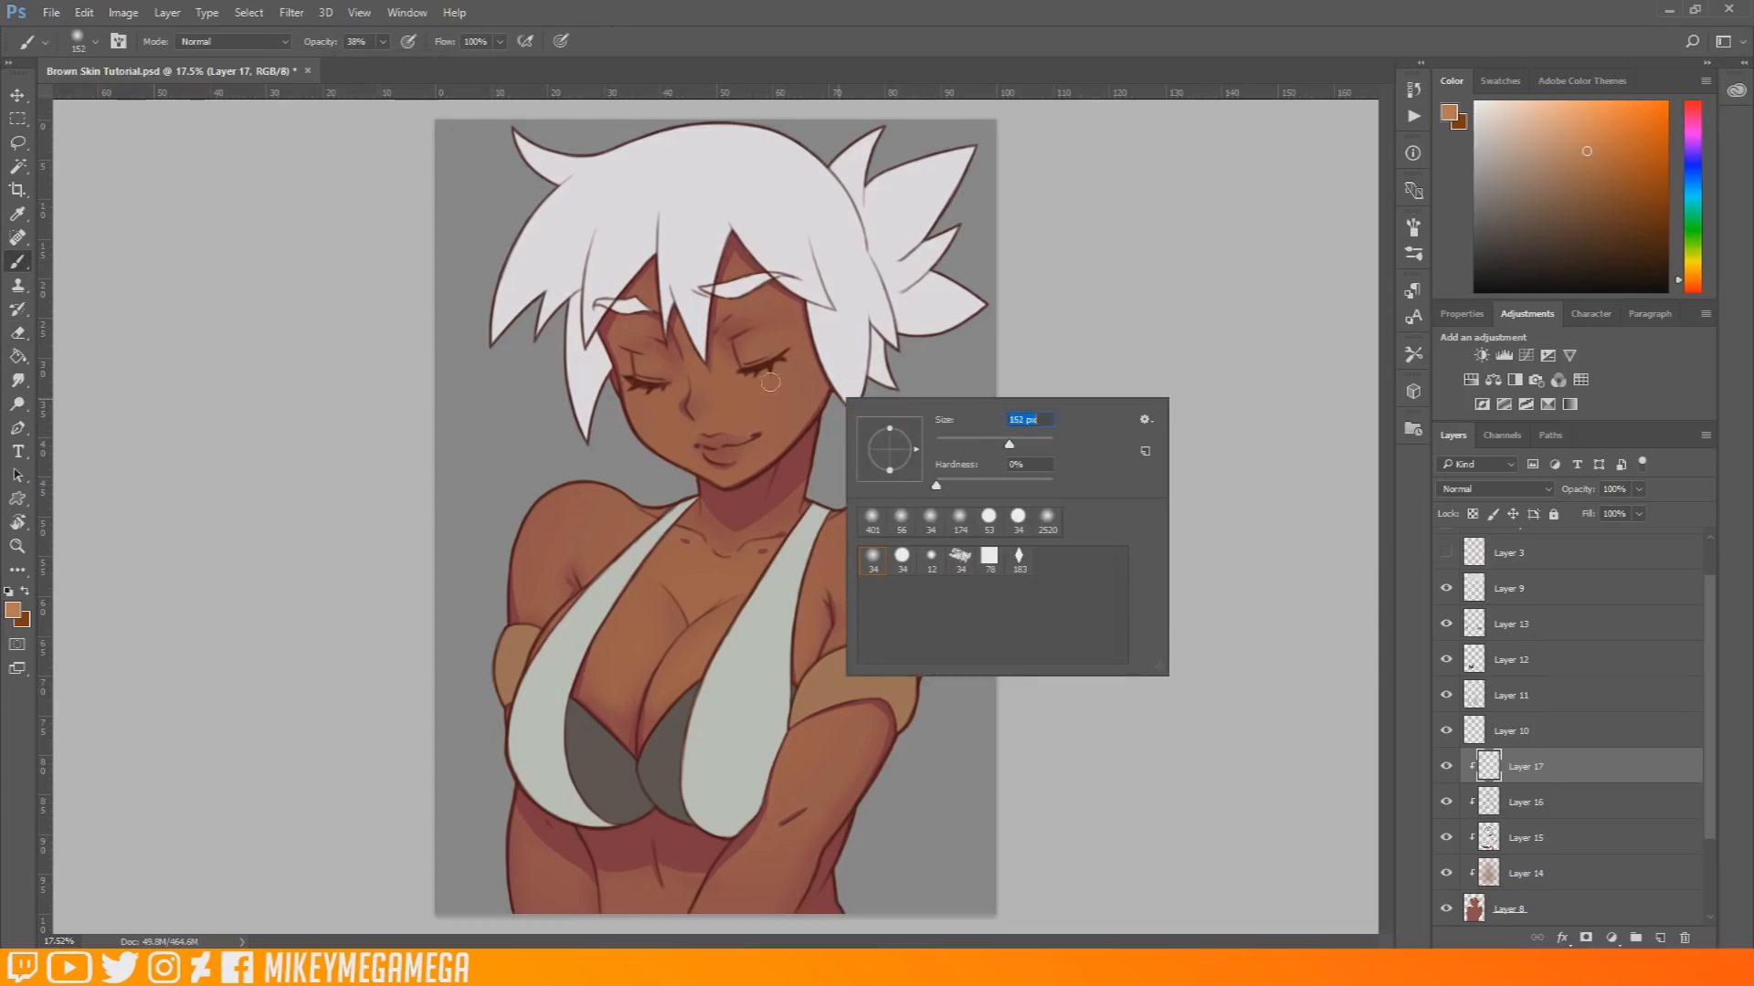
pyautogui.press('Return')
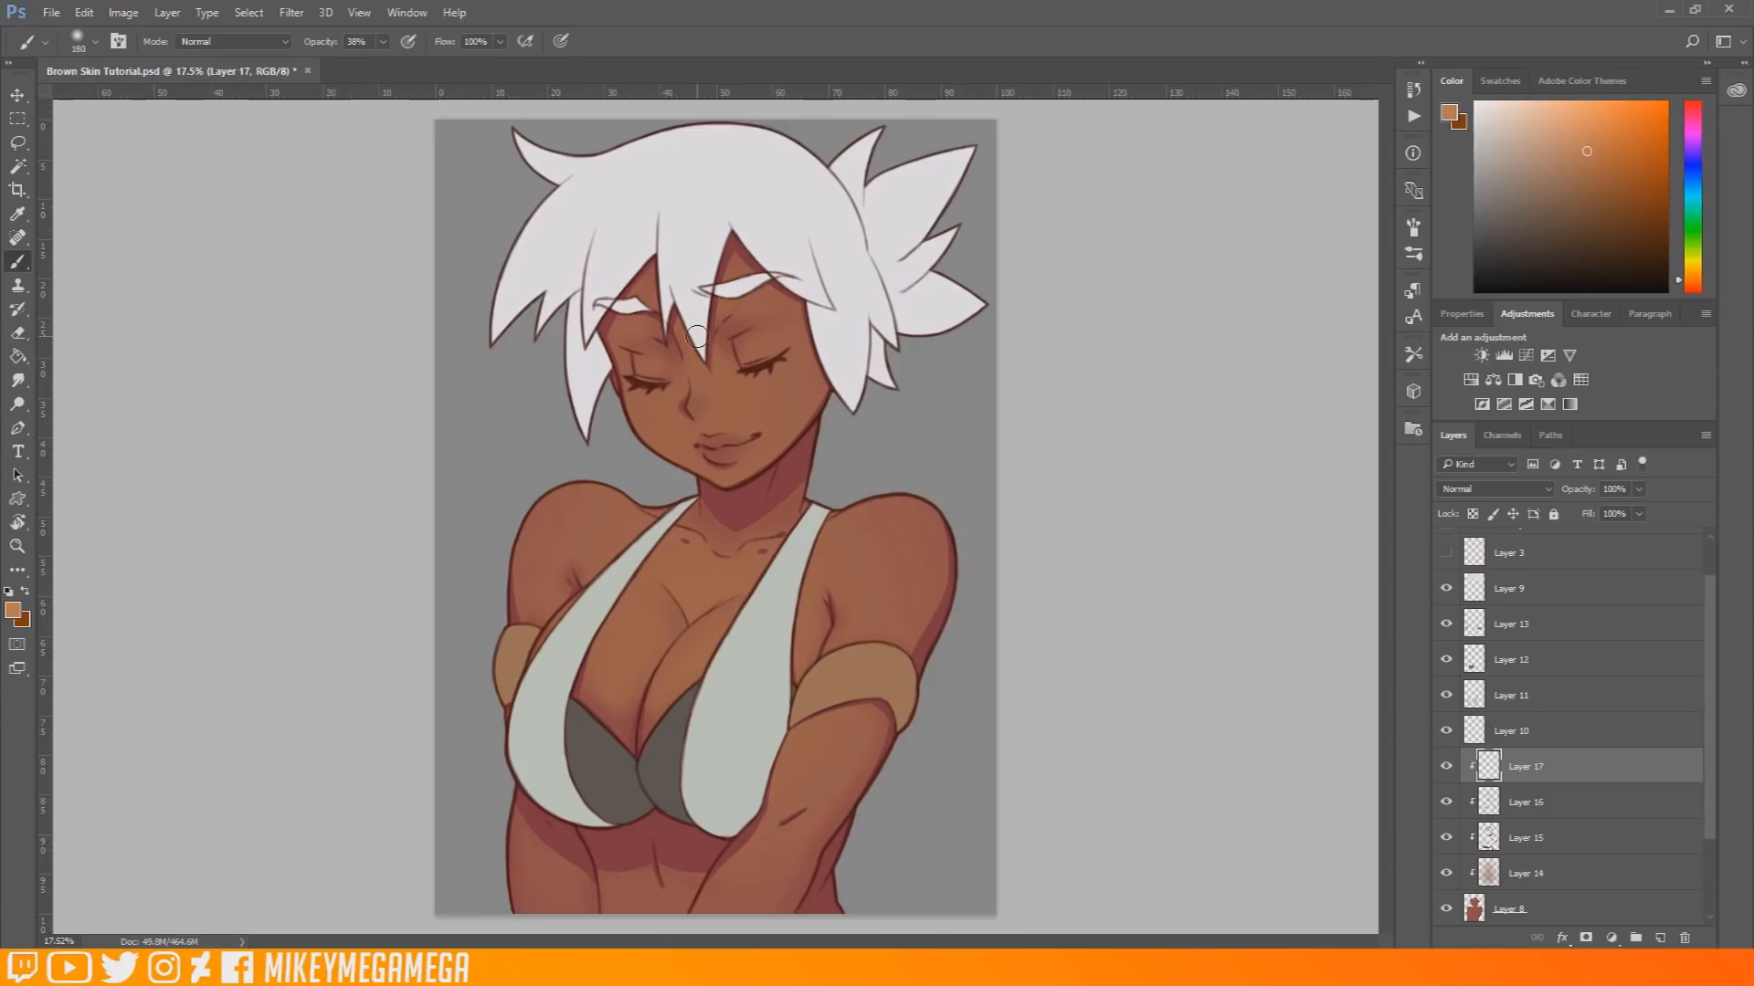
# Step: Paint soft light orange-brown highlights on both eyelids and both cheeks
pyautogui.scroll(2, 701, 296)
pyautogui.scroll(1, 718, 290)
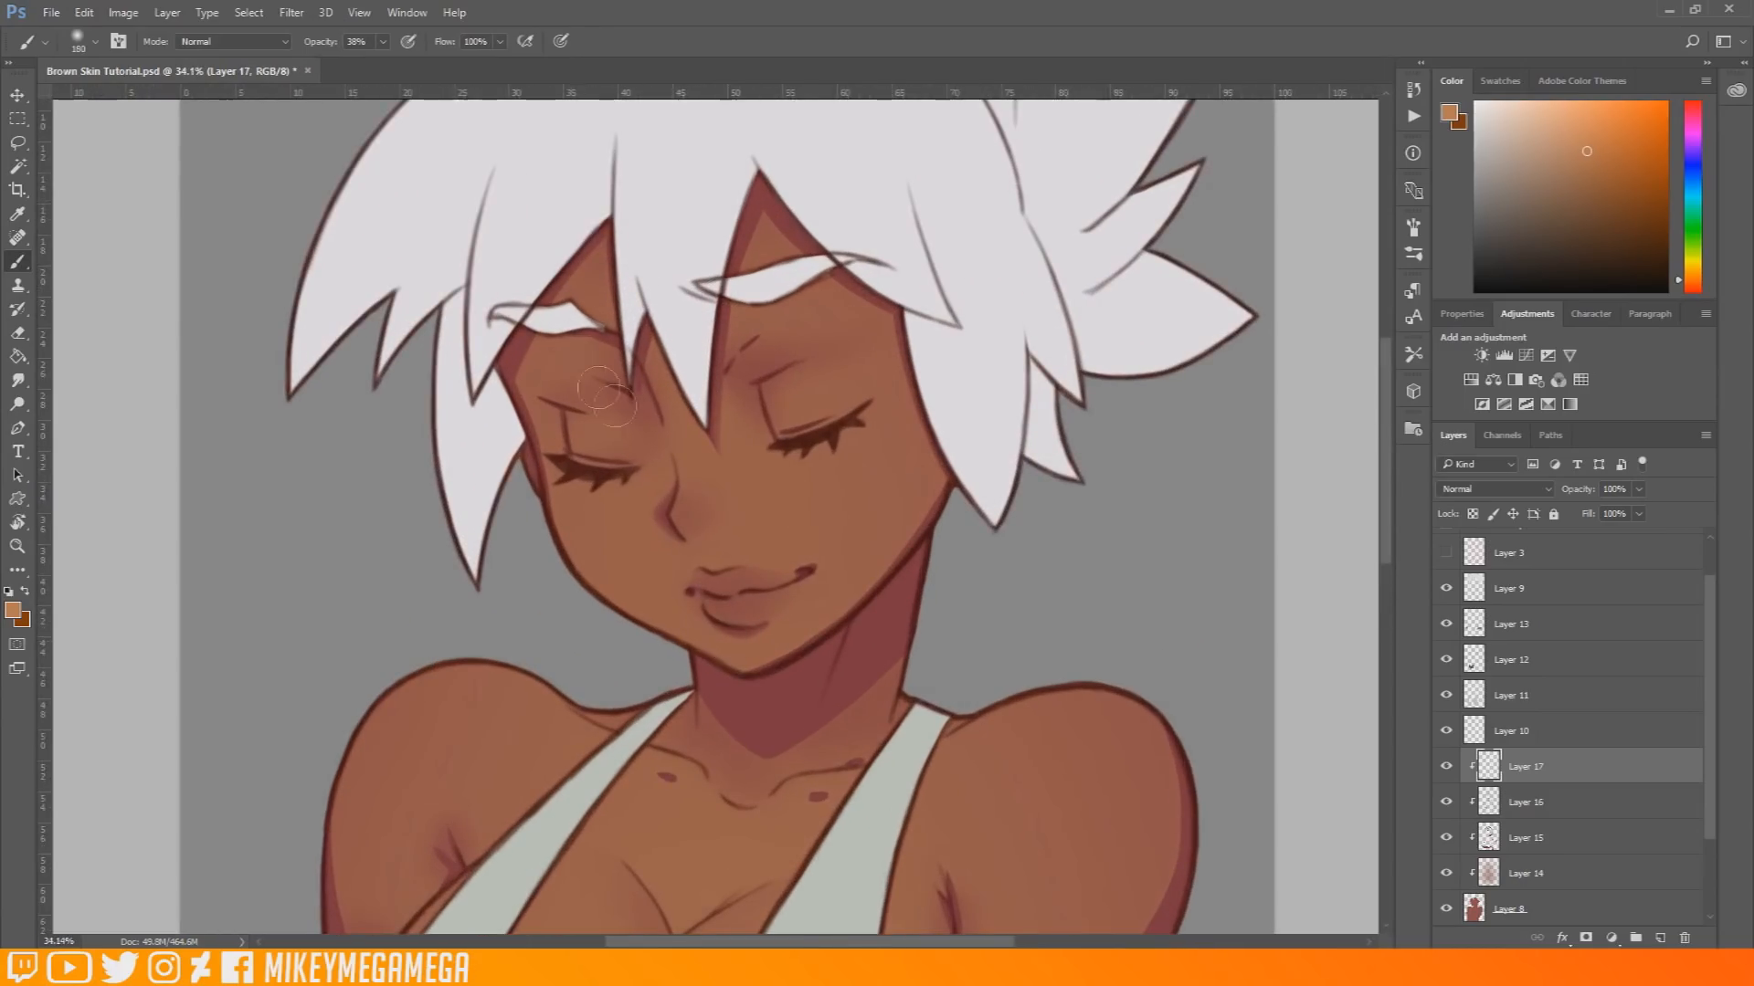
pyautogui.moveTo(632, 460); pyautogui.dragTo(616, 437)
pyautogui.moveTo(791, 398)
pyautogui.mouseDown()
pyautogui.moveTo(822, 388)
pyautogui.moveTo(786, 379)
pyautogui.moveTo(813, 368)
pyautogui.mouseUp()
pyautogui.moveTo(574, 524); pyautogui.dragTo(600, 540)
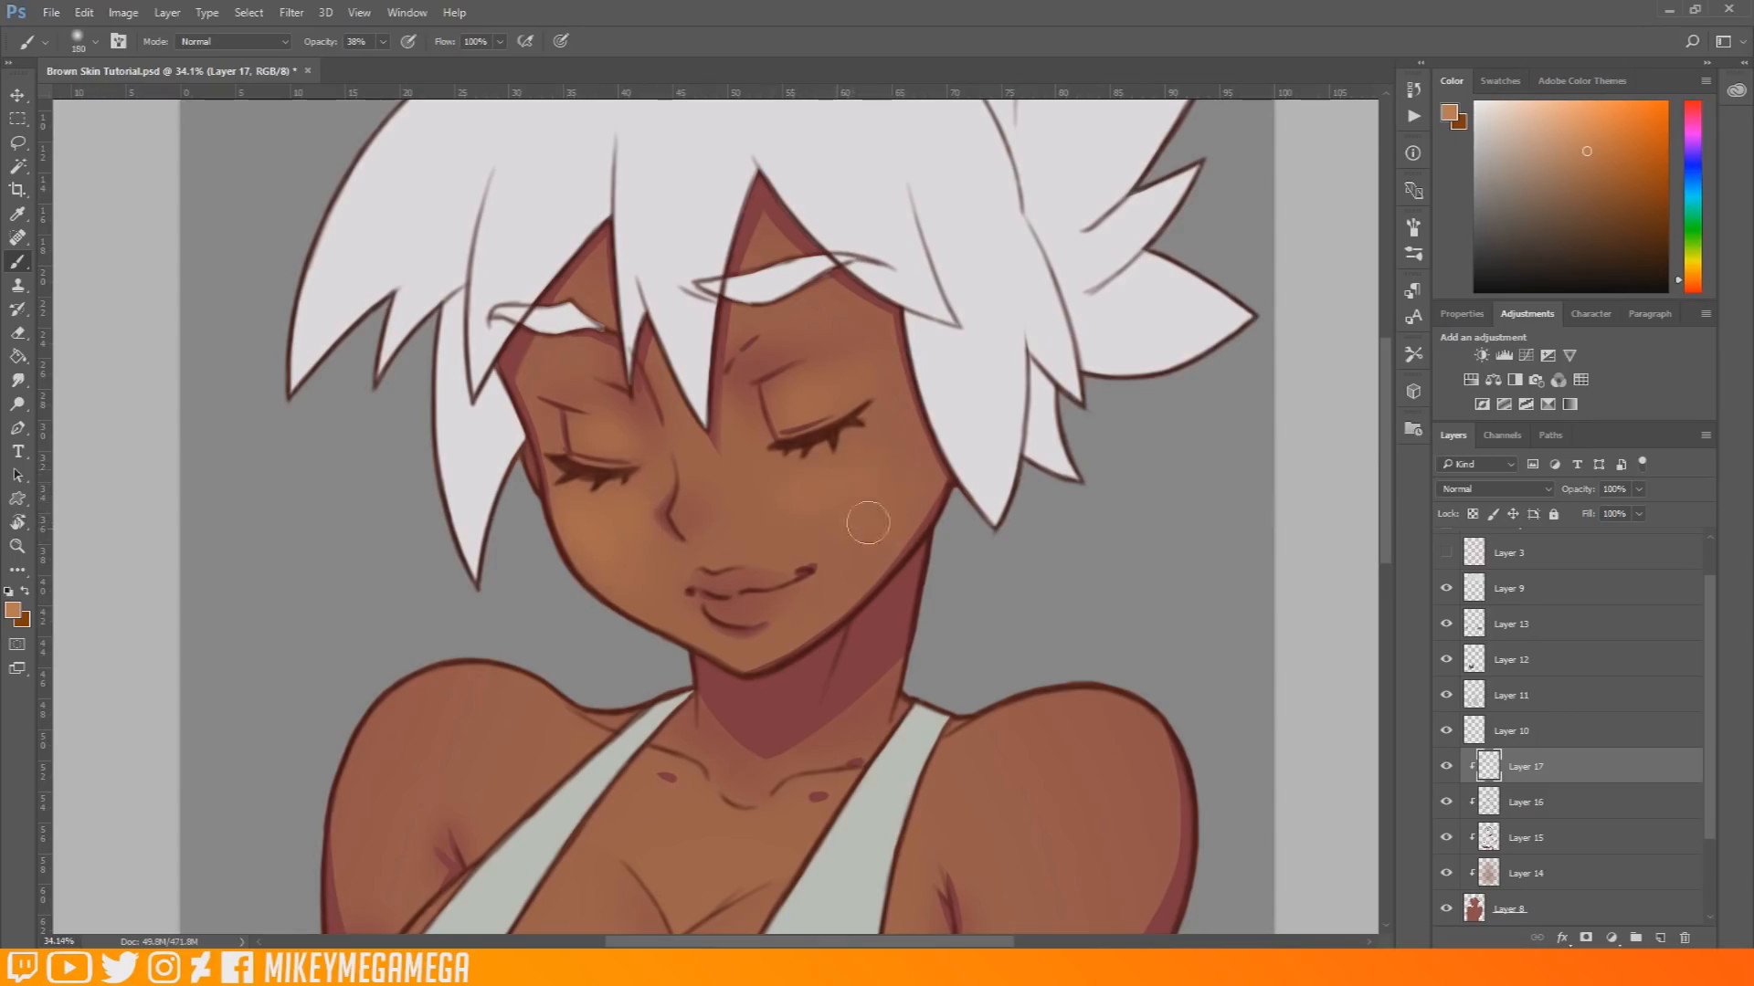
pyautogui.moveTo(835, 464)
pyautogui.mouseDown()
pyautogui.moveTo(829, 518)
pyautogui.moveTo(897, 463)
pyautogui.mouseUp()
# Step: Enlarge the brush to 306 px and paint soft highlights over the shoulders, upper arms, forearm and waist
pyautogui.scroll(-7, 1025, 412)
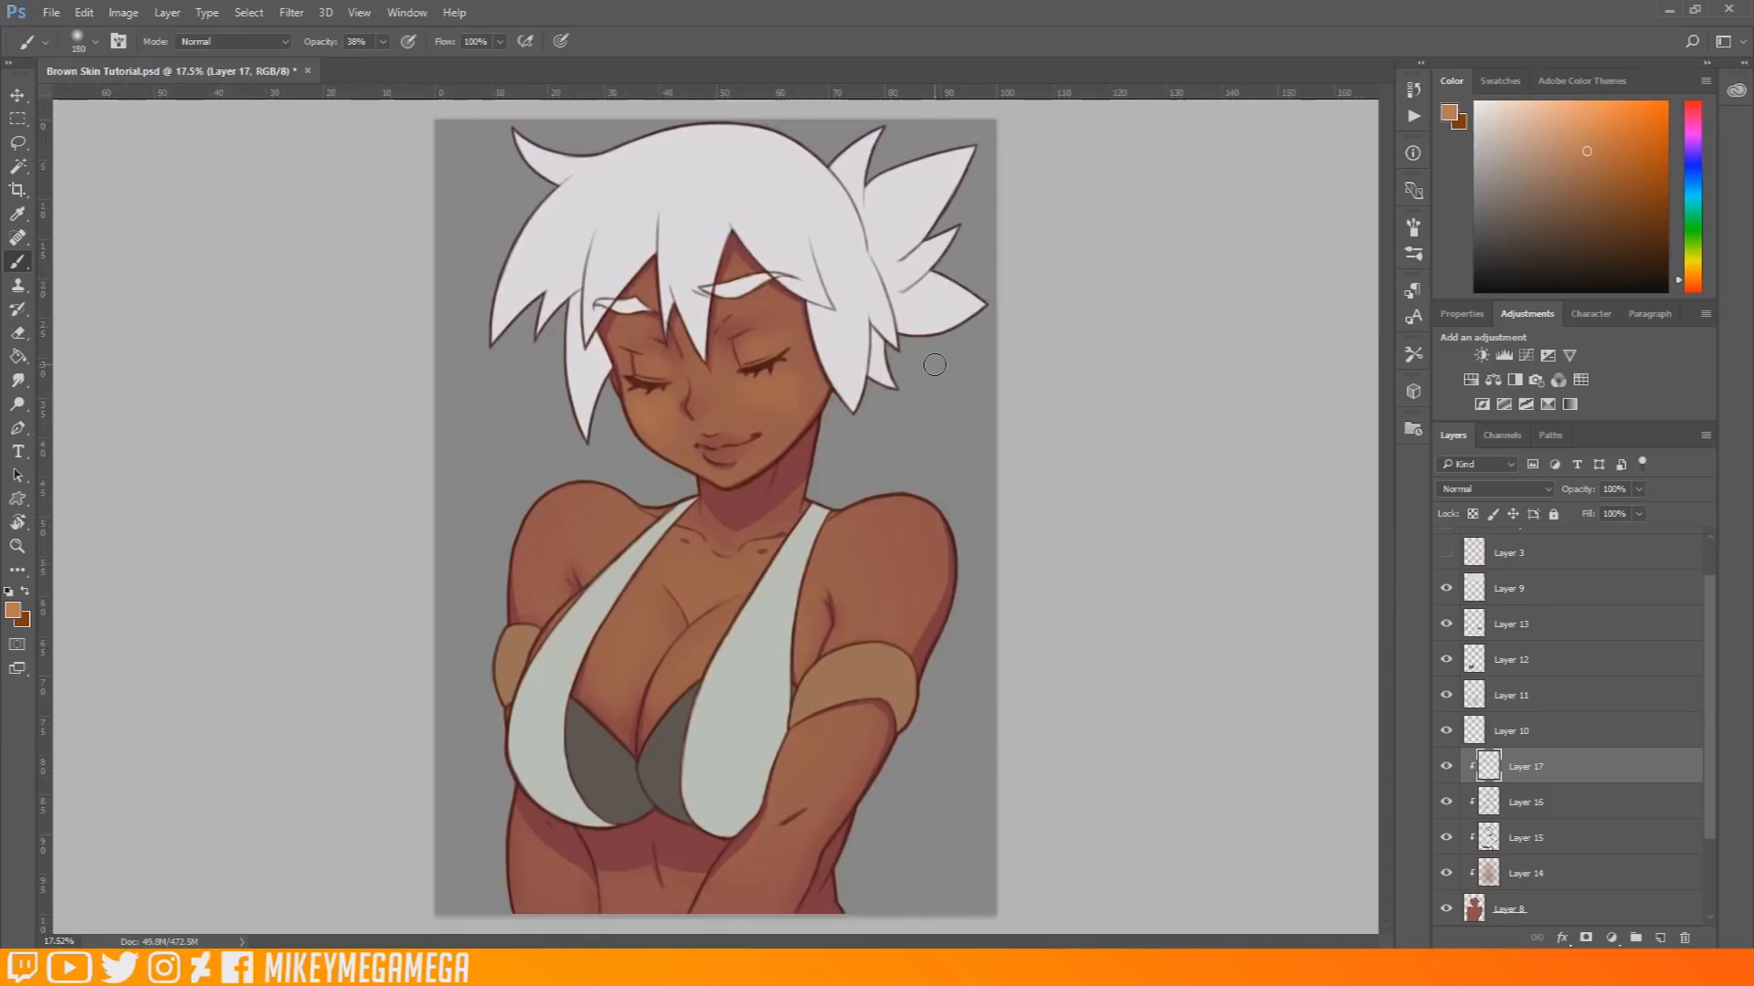
pyautogui.rightClick(890, 528)
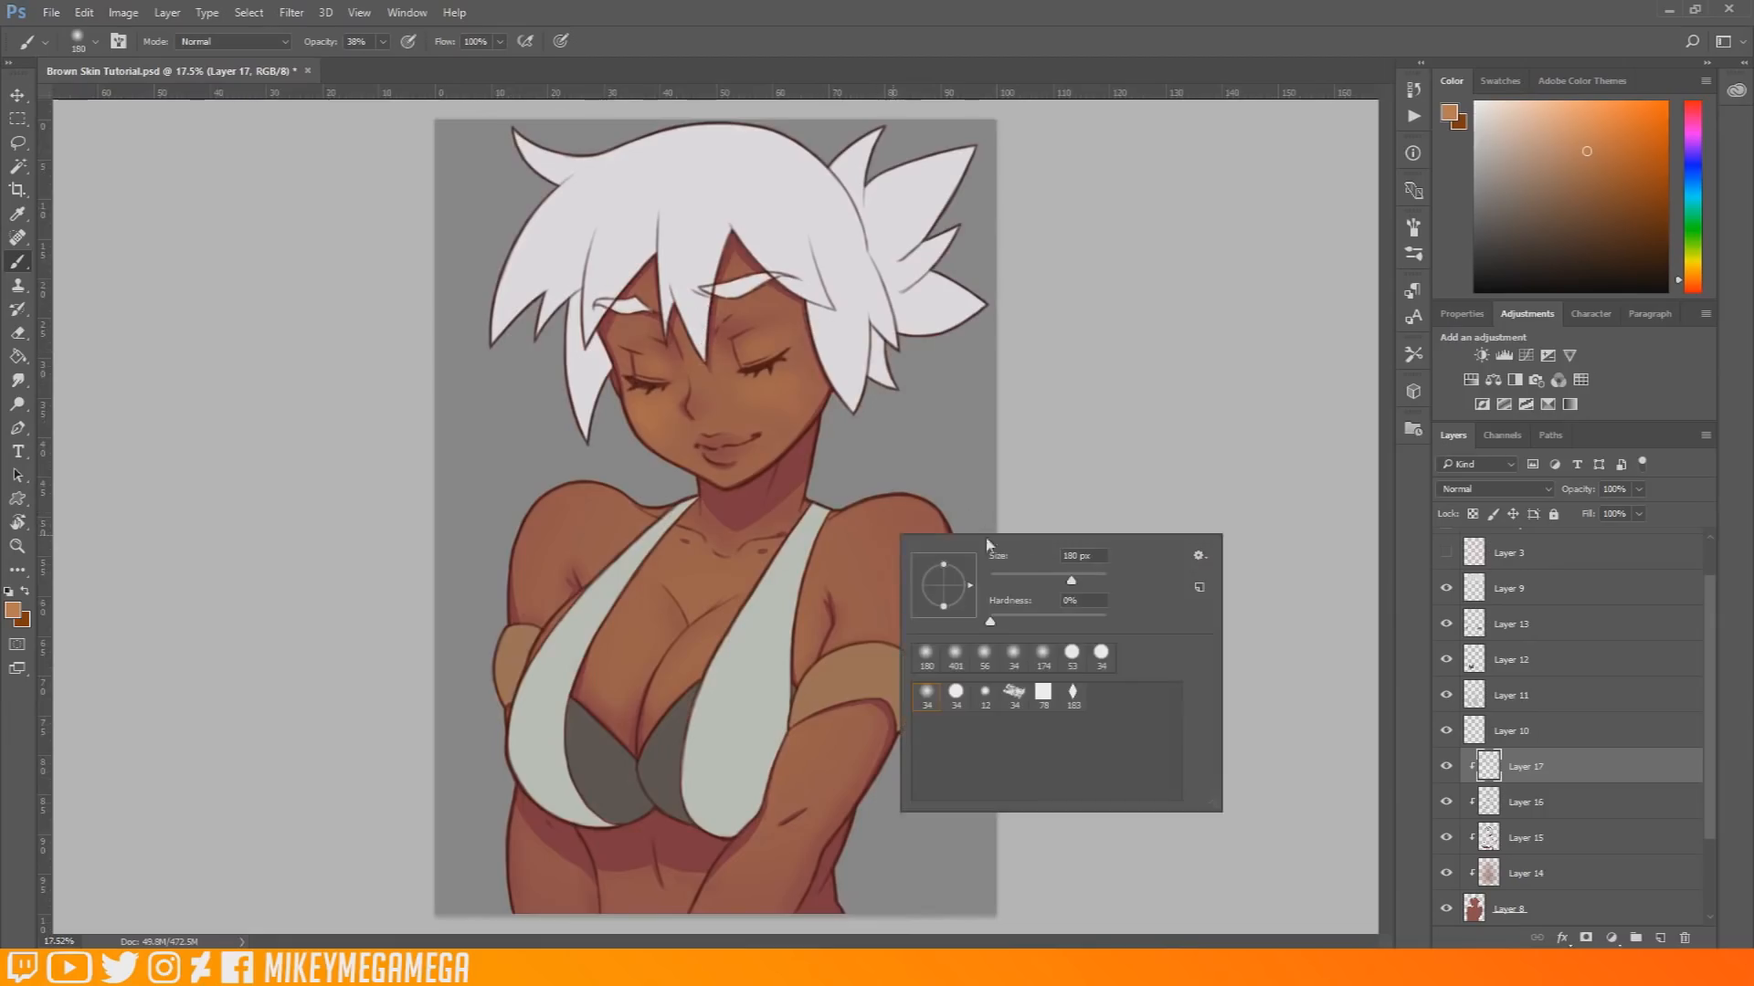
pyautogui.moveTo(1071, 579); pyautogui.dragTo(1077, 579)
pyautogui.click(1164, 483)
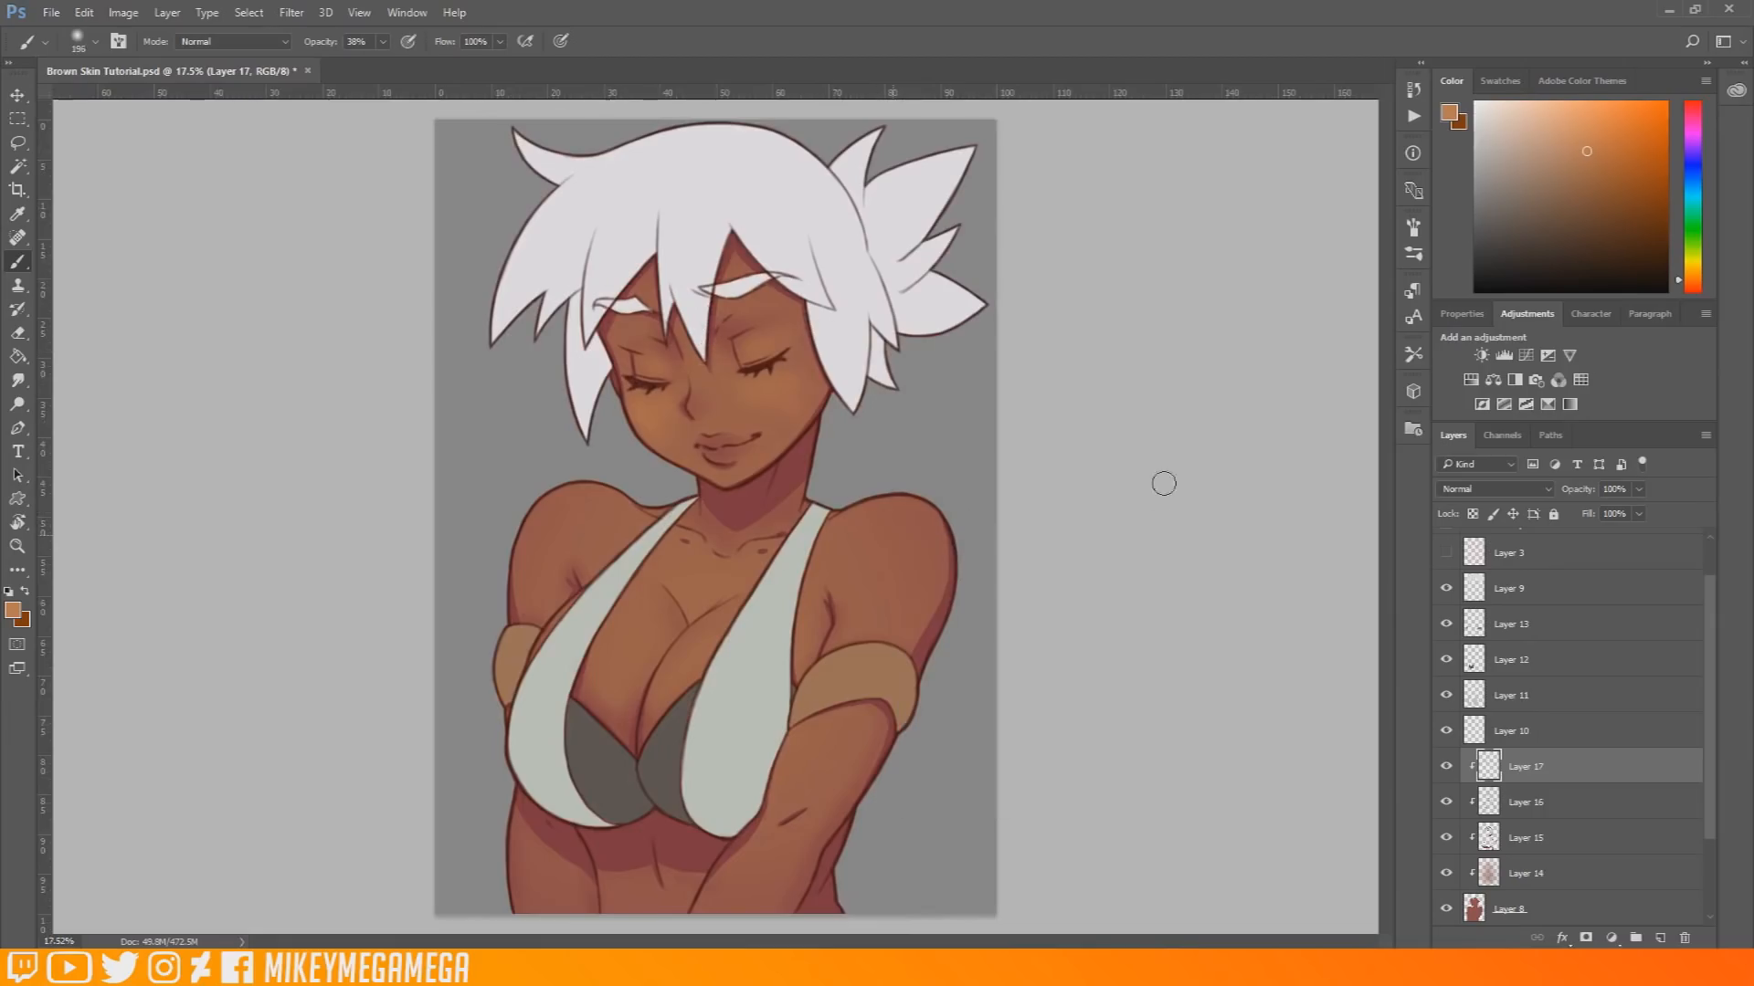
pyautogui.rightClick(888, 521)
pyautogui.click(1134, 448)
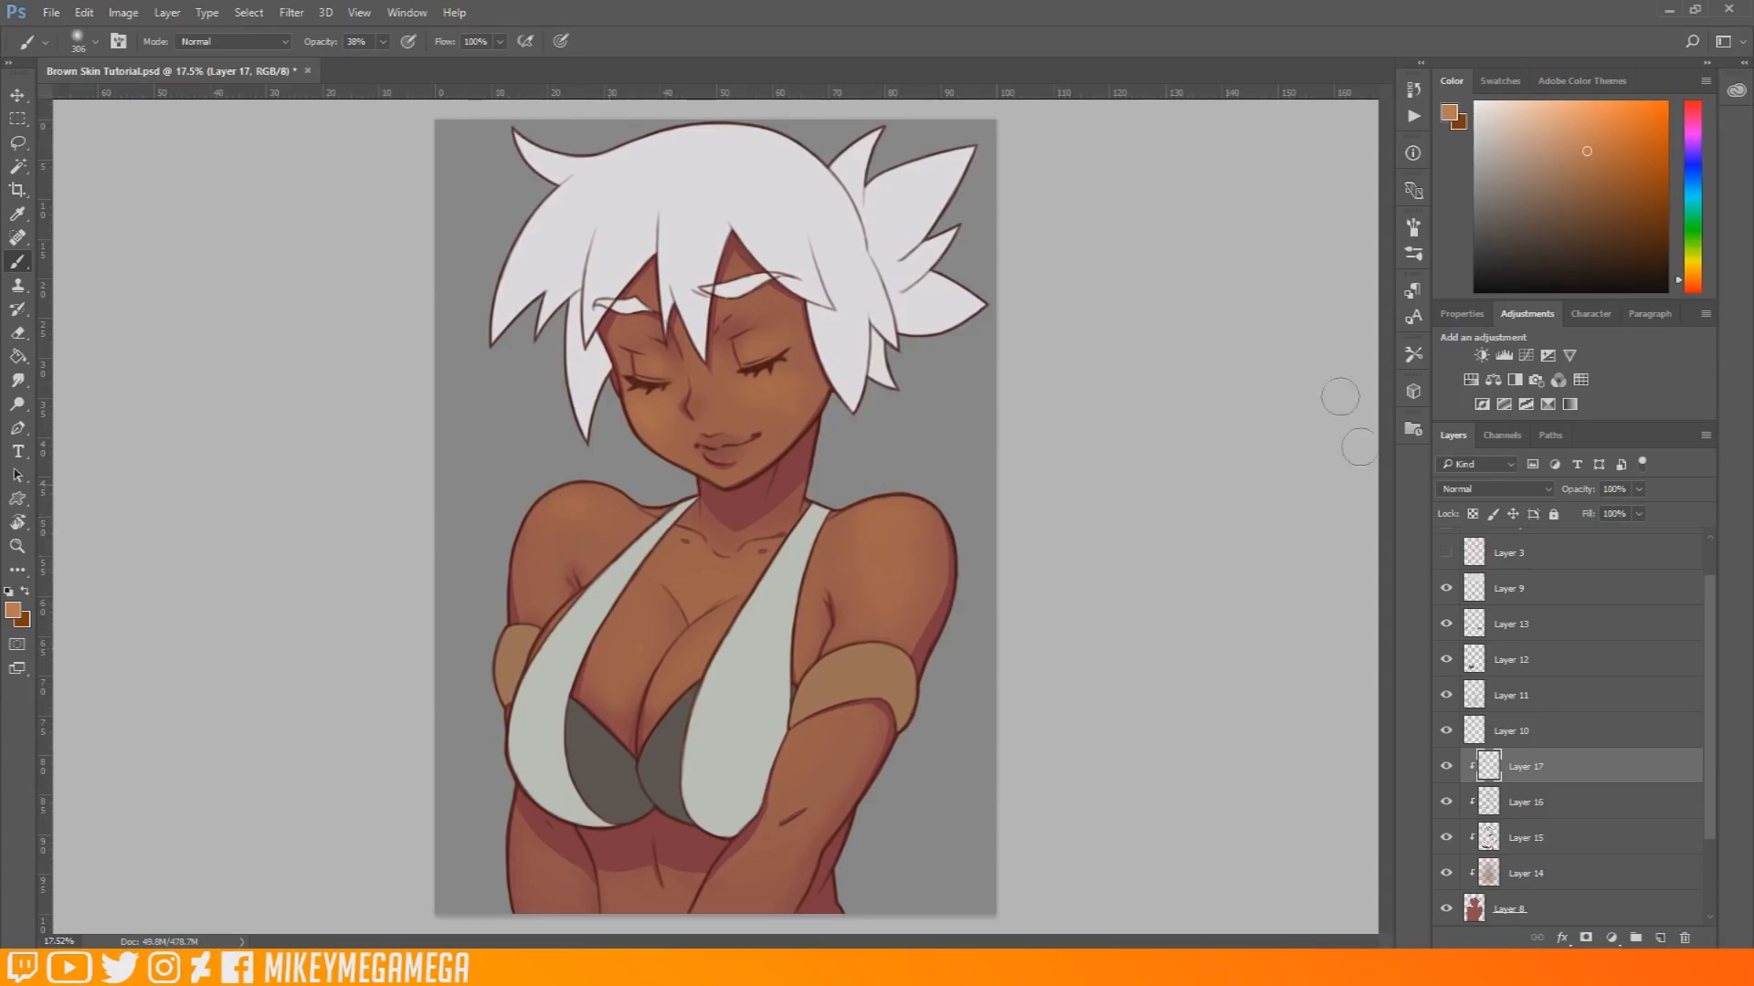
pyautogui.moveTo(753, 882)
pyautogui.mouseDown()
pyautogui.moveTo(737, 896)
pyautogui.moveTo(815, 781)
pyautogui.mouseUp()
pyautogui.moveTo(558, 877)
pyautogui.mouseDown()
pyautogui.moveTo(539, 869)
pyautogui.moveTo(570, 893)
pyautogui.moveTo(539, 908)
pyautogui.mouseUp()
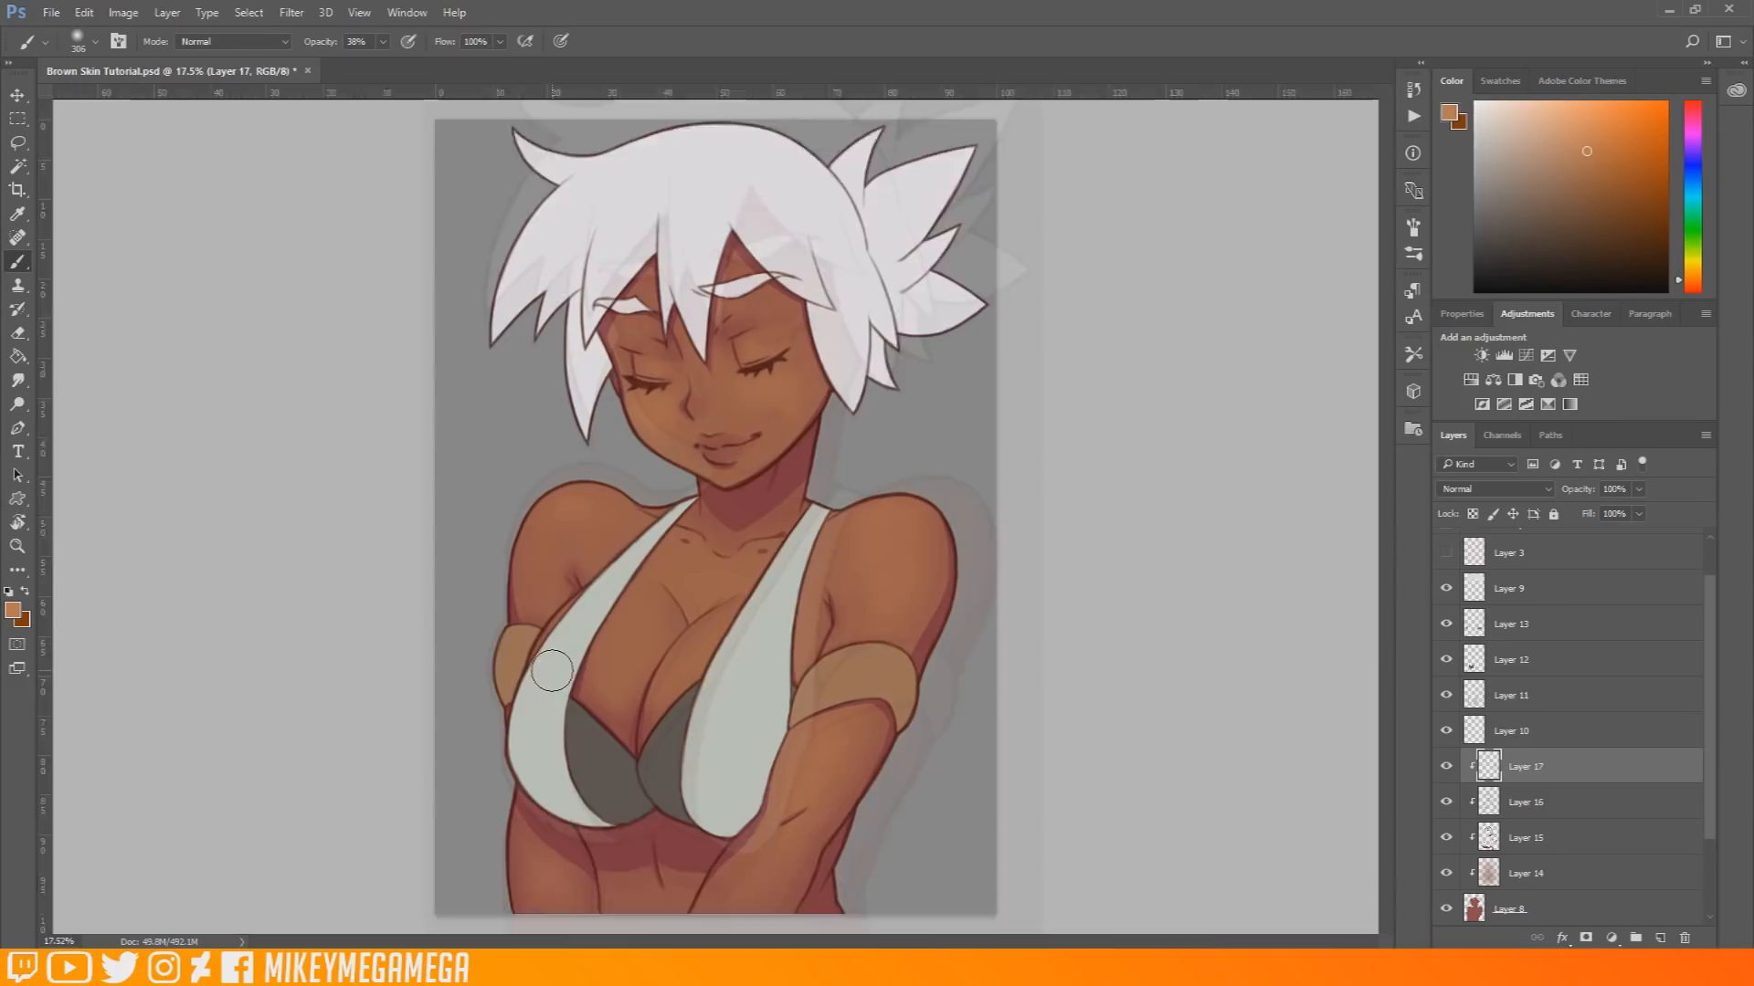
# Step: Brush soft highlights onto the rounded skin areas on both sides of the chest
pyautogui.scroll(3, 770, 716)
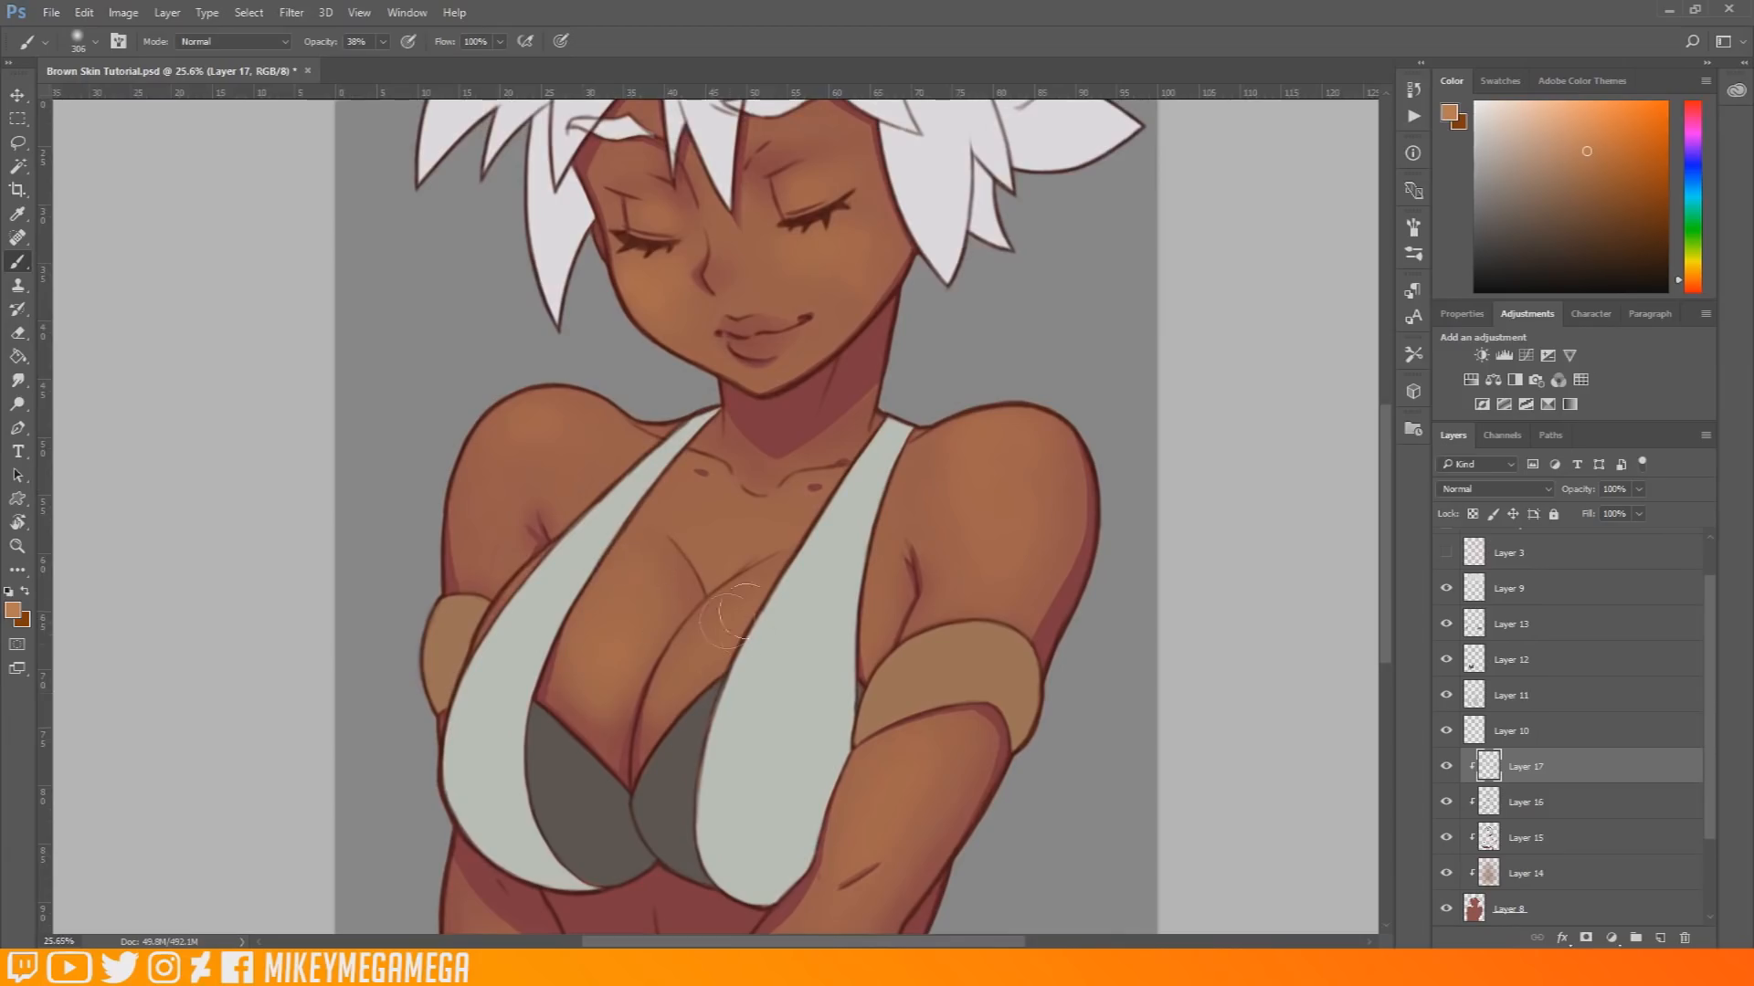
pyautogui.moveTo(742, 617); pyautogui.dragTo(712, 665)
pyautogui.scroll(-2, 642, 477)
pyautogui.scroll(-1, 642, 417)
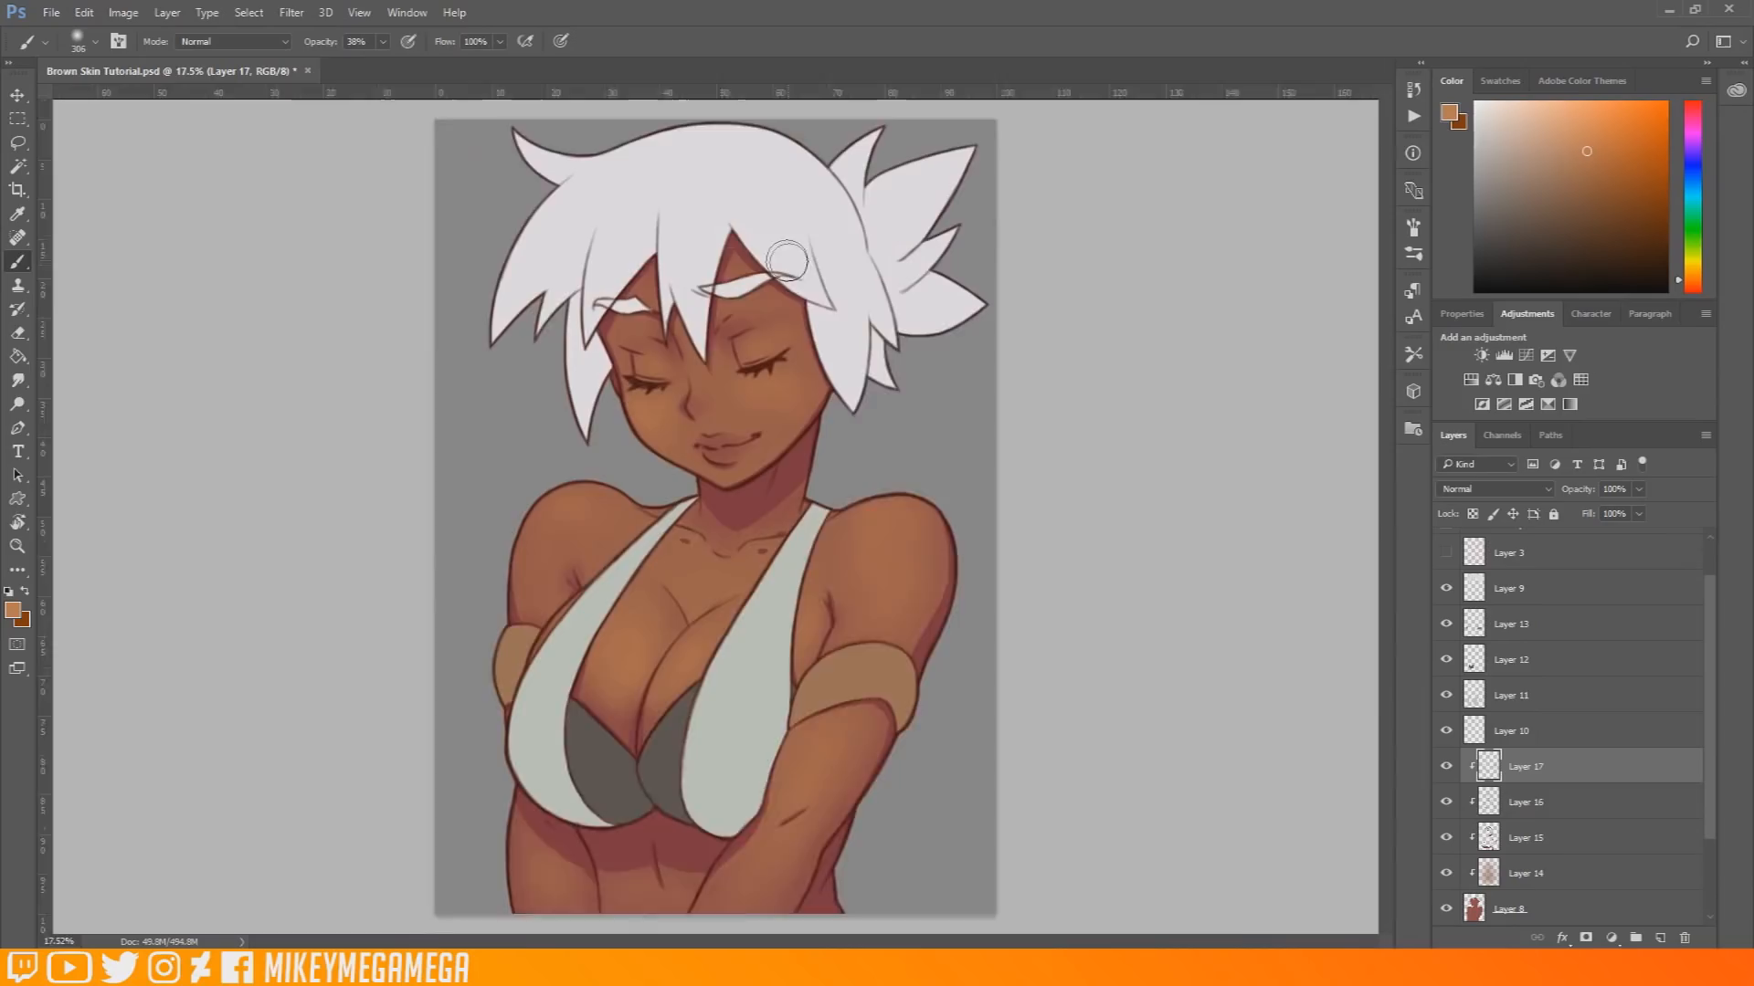
# Step: Sample nearby skin tones from the face and blend the highlight transitions across the cheek and jaw
pyautogui.scroll(3, 667, 278)
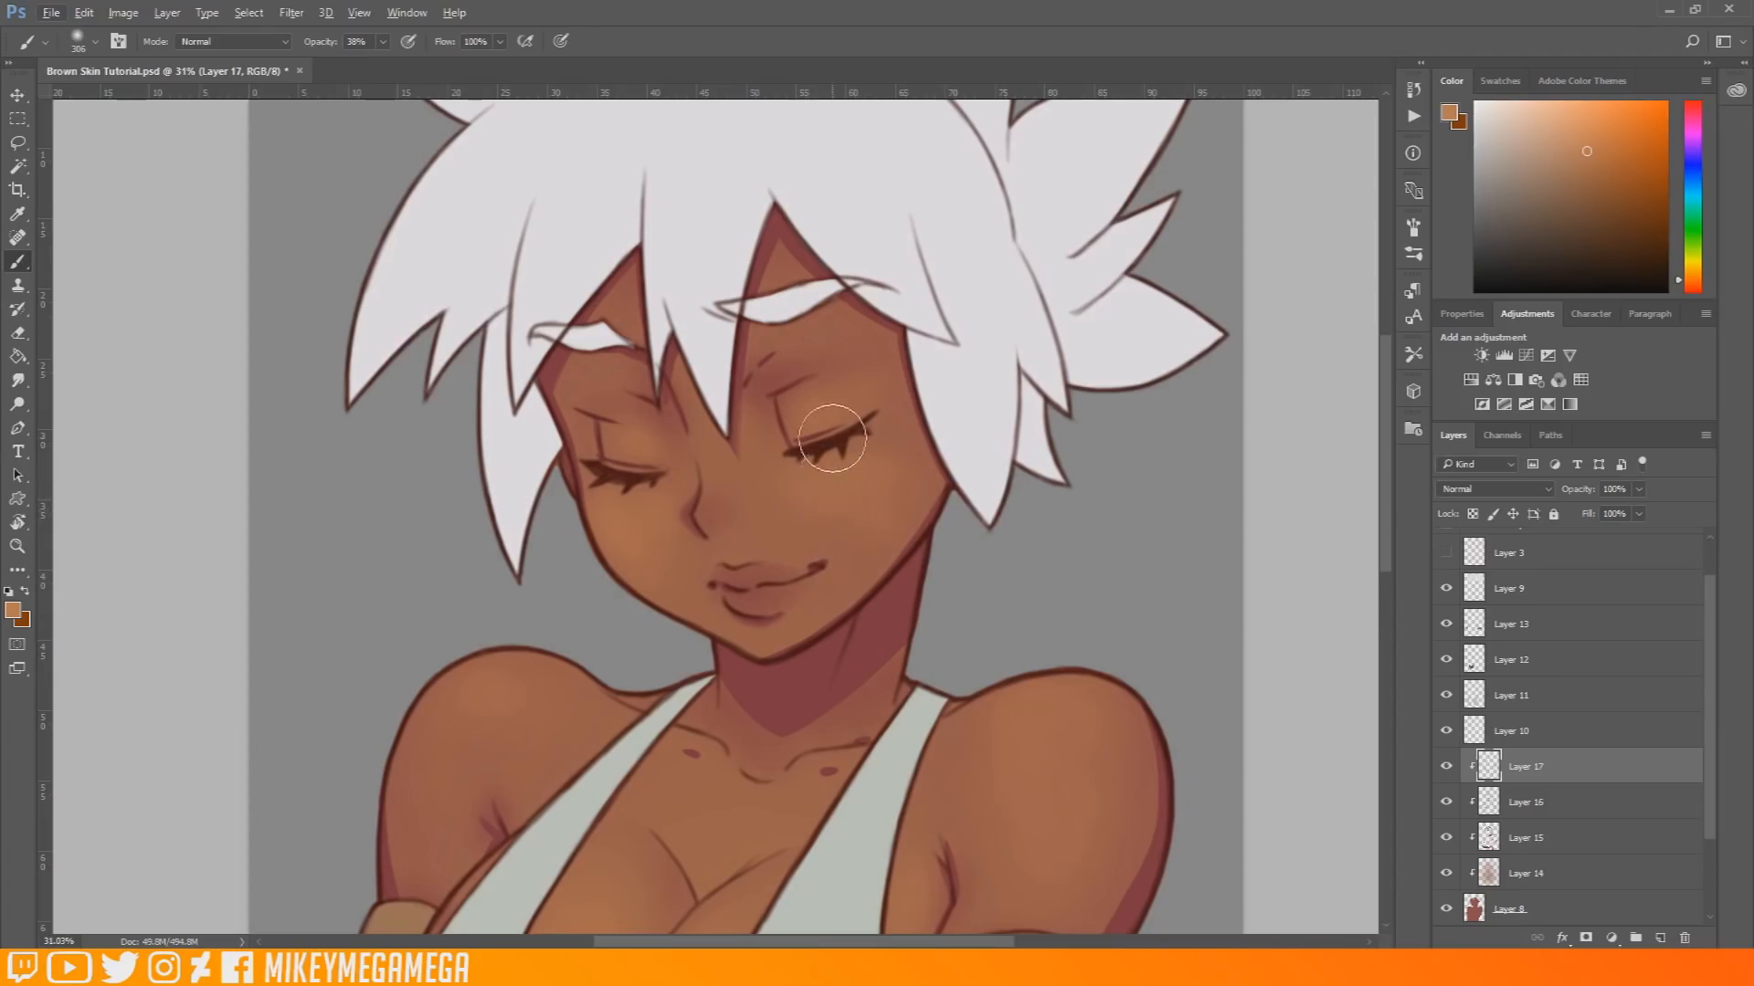
pyautogui.keyDown('alt'); pyautogui.click(800, 535); pyautogui.keyUp('alt')
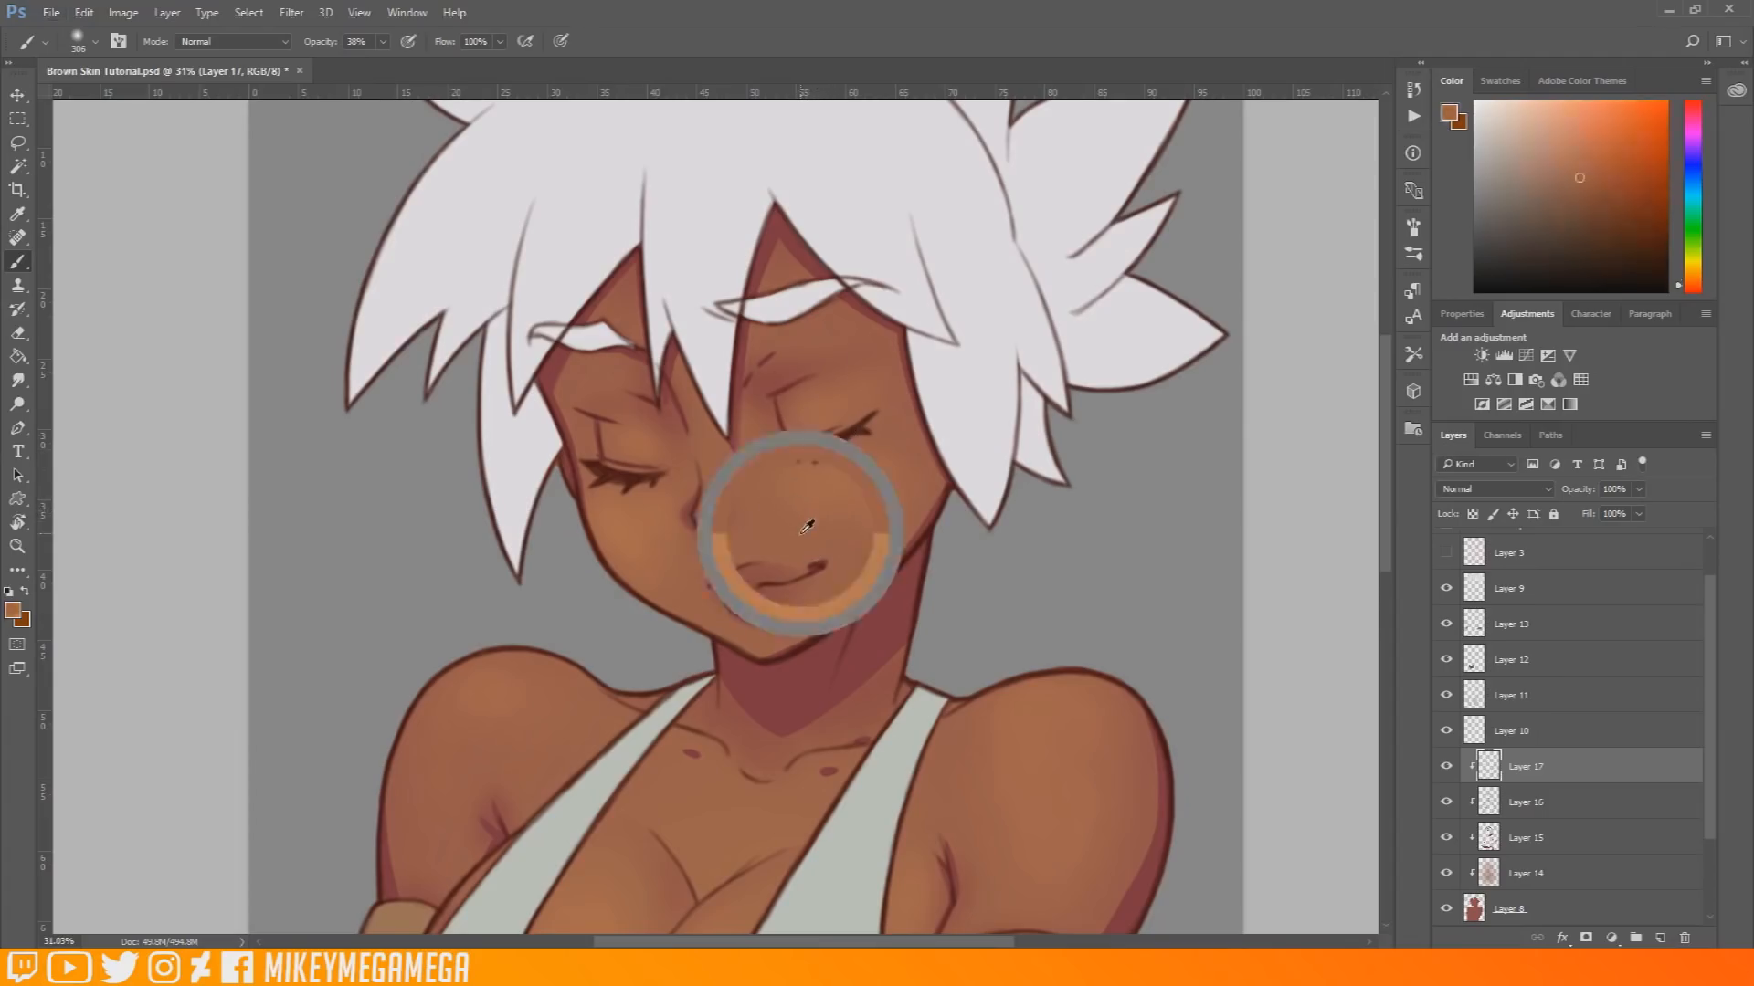
pyautogui.moveTo(859, 531)
pyautogui.mouseDown()
pyautogui.moveTo(897, 506)
pyautogui.moveTo(896, 453)
pyautogui.moveTo(897, 496)
pyautogui.moveTo(850, 550)
pyautogui.moveTo(866, 534)
pyautogui.moveTo(817, 527)
pyautogui.moveTo(844, 526)
pyautogui.moveTo(895, 456)
pyautogui.moveTo(801, 513)
pyautogui.mouseUp()
pyautogui.keyDown('alt'); pyautogui.click(901, 489); pyautogui.keyUp('alt')
pyautogui.keyDown('alt'); pyautogui.click(862, 534); pyautogui.keyUp('alt')
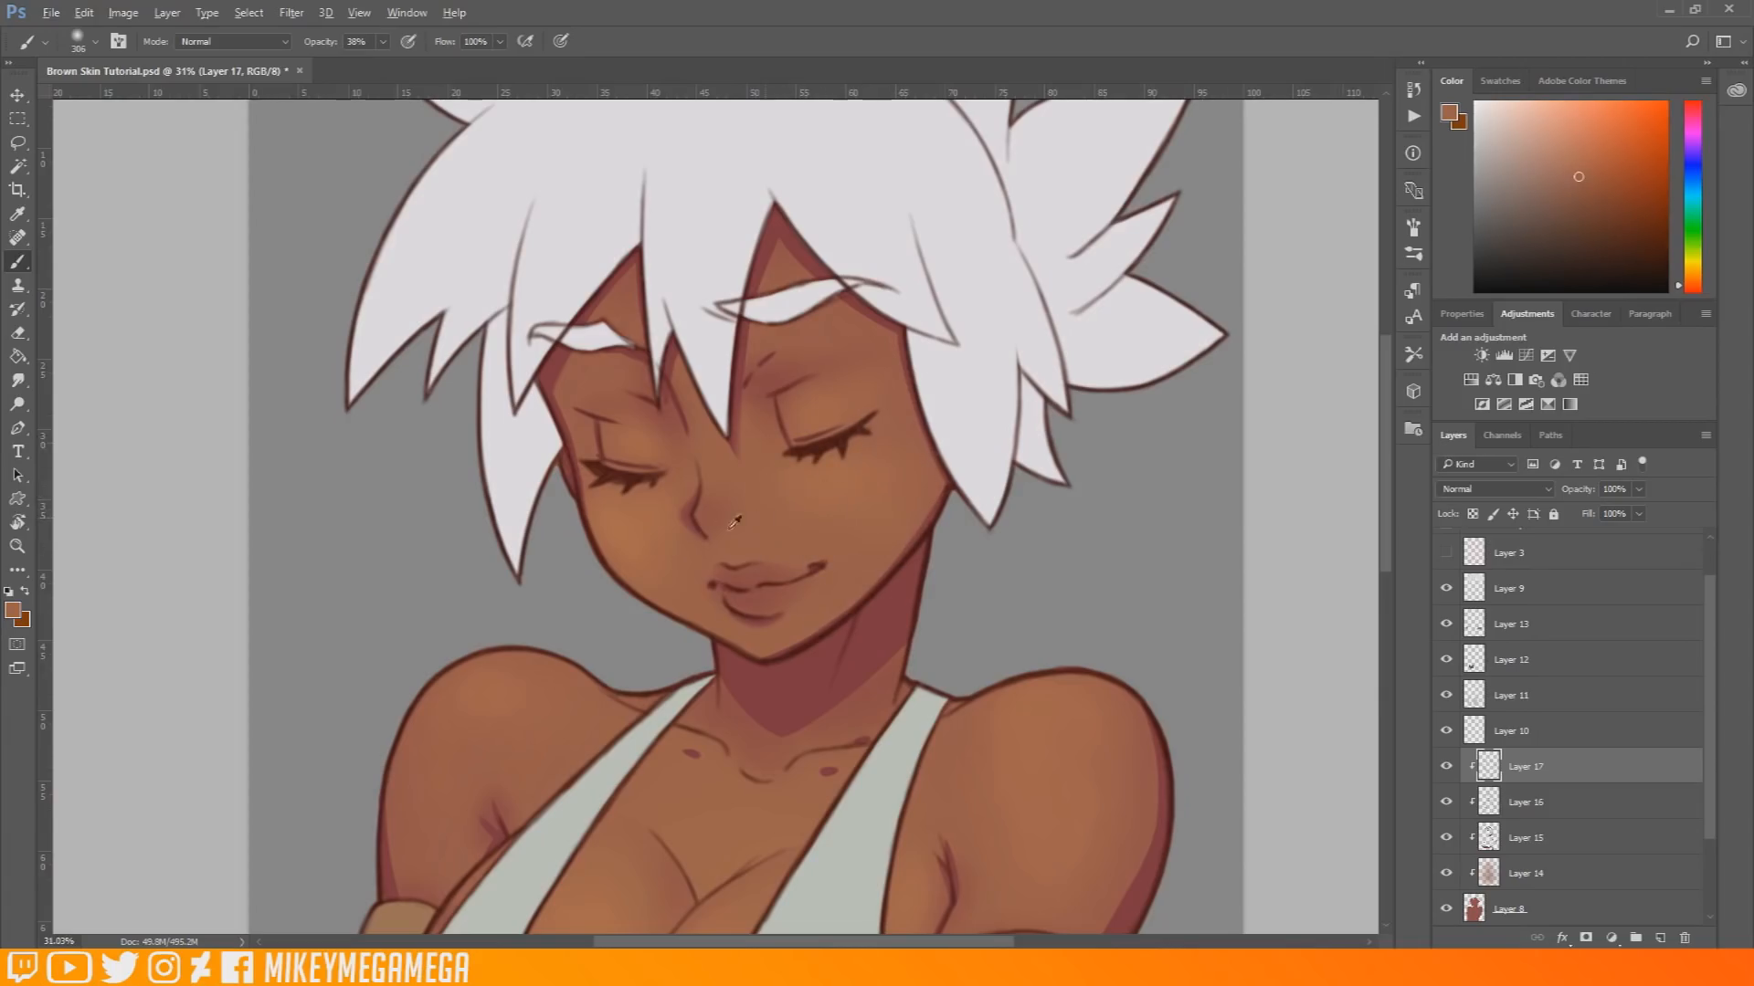
pyautogui.keyDown('alt'); pyautogui.click(665, 561); pyautogui.keyUp('alt')
pyautogui.keyDown('alt'); pyautogui.click(797, 506); pyautogui.keyUp('alt')
pyautogui.moveTo(917, 463); pyautogui.dragTo(899, 537)
pyautogui.moveTo(870, 520)
pyautogui.mouseDown()
pyautogui.moveTo(899, 547)
pyautogui.moveTo(928, 447)
pyautogui.mouseUp()
pyautogui.moveTo(1110, 343); pyautogui.dragTo(311, 404)
pyautogui.moveTo(661, 544); pyautogui.dragTo(858, 559)
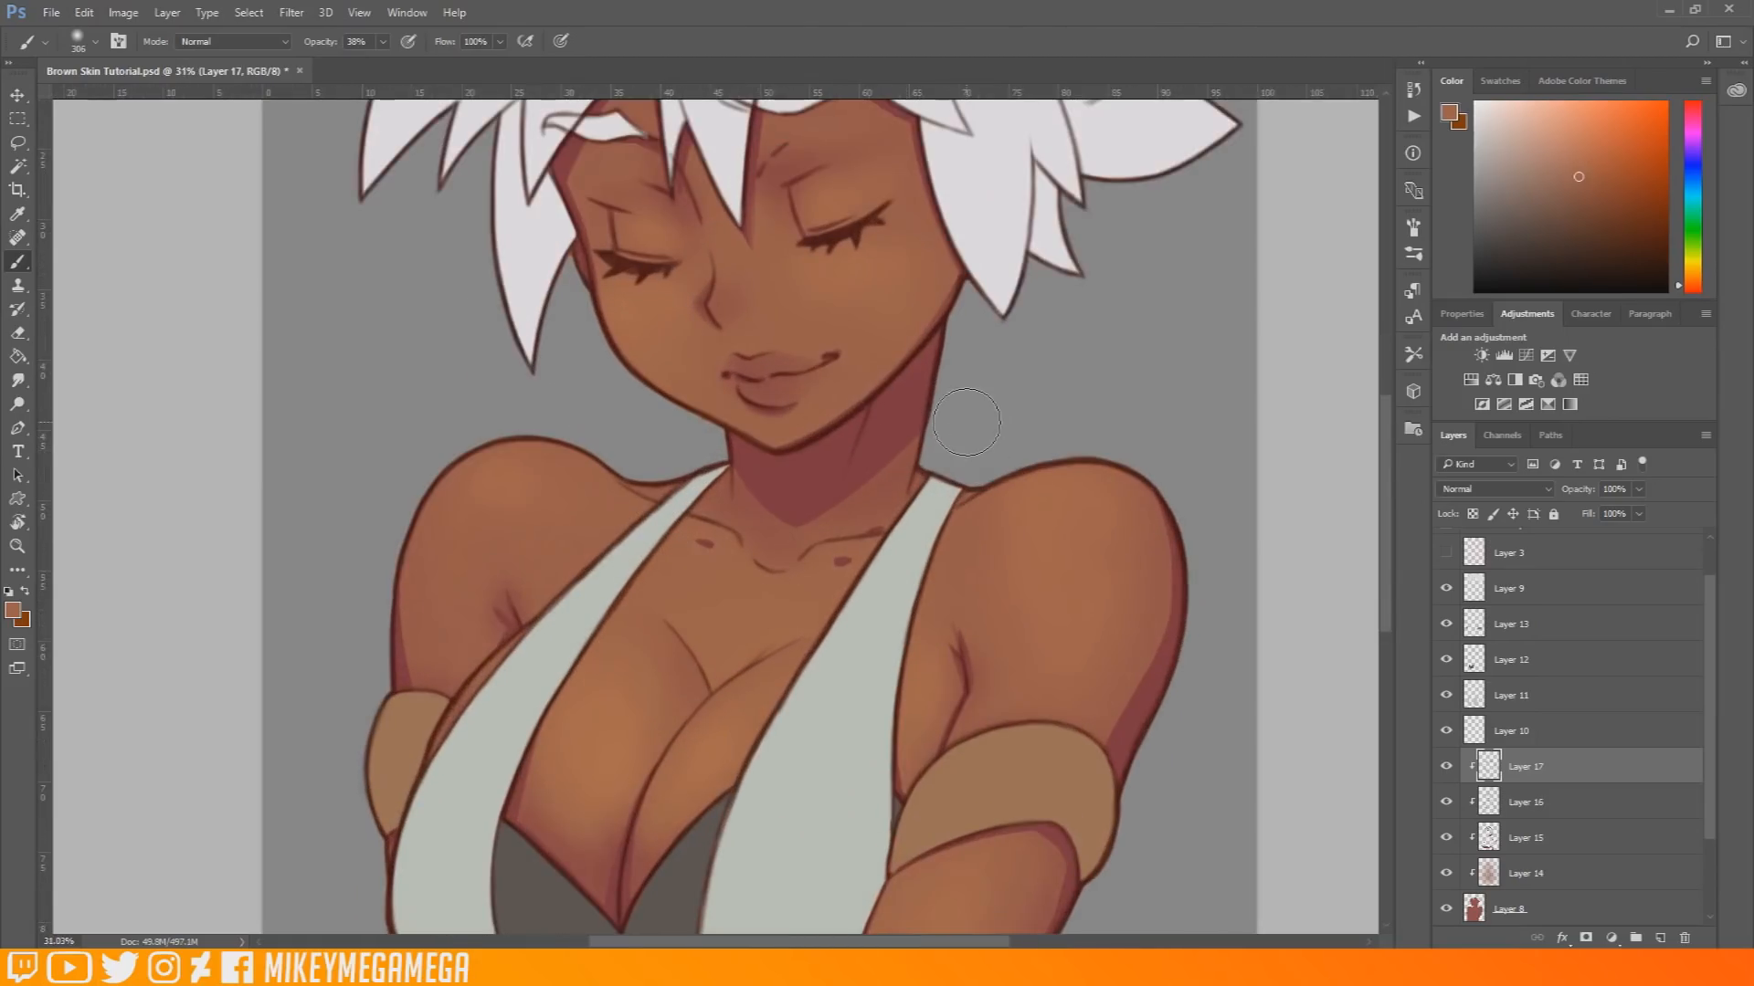
# Step: Soften the small shadow marks beneath both collarbones on Layer 15 with the Eraser
pyautogui.click(1567, 841)
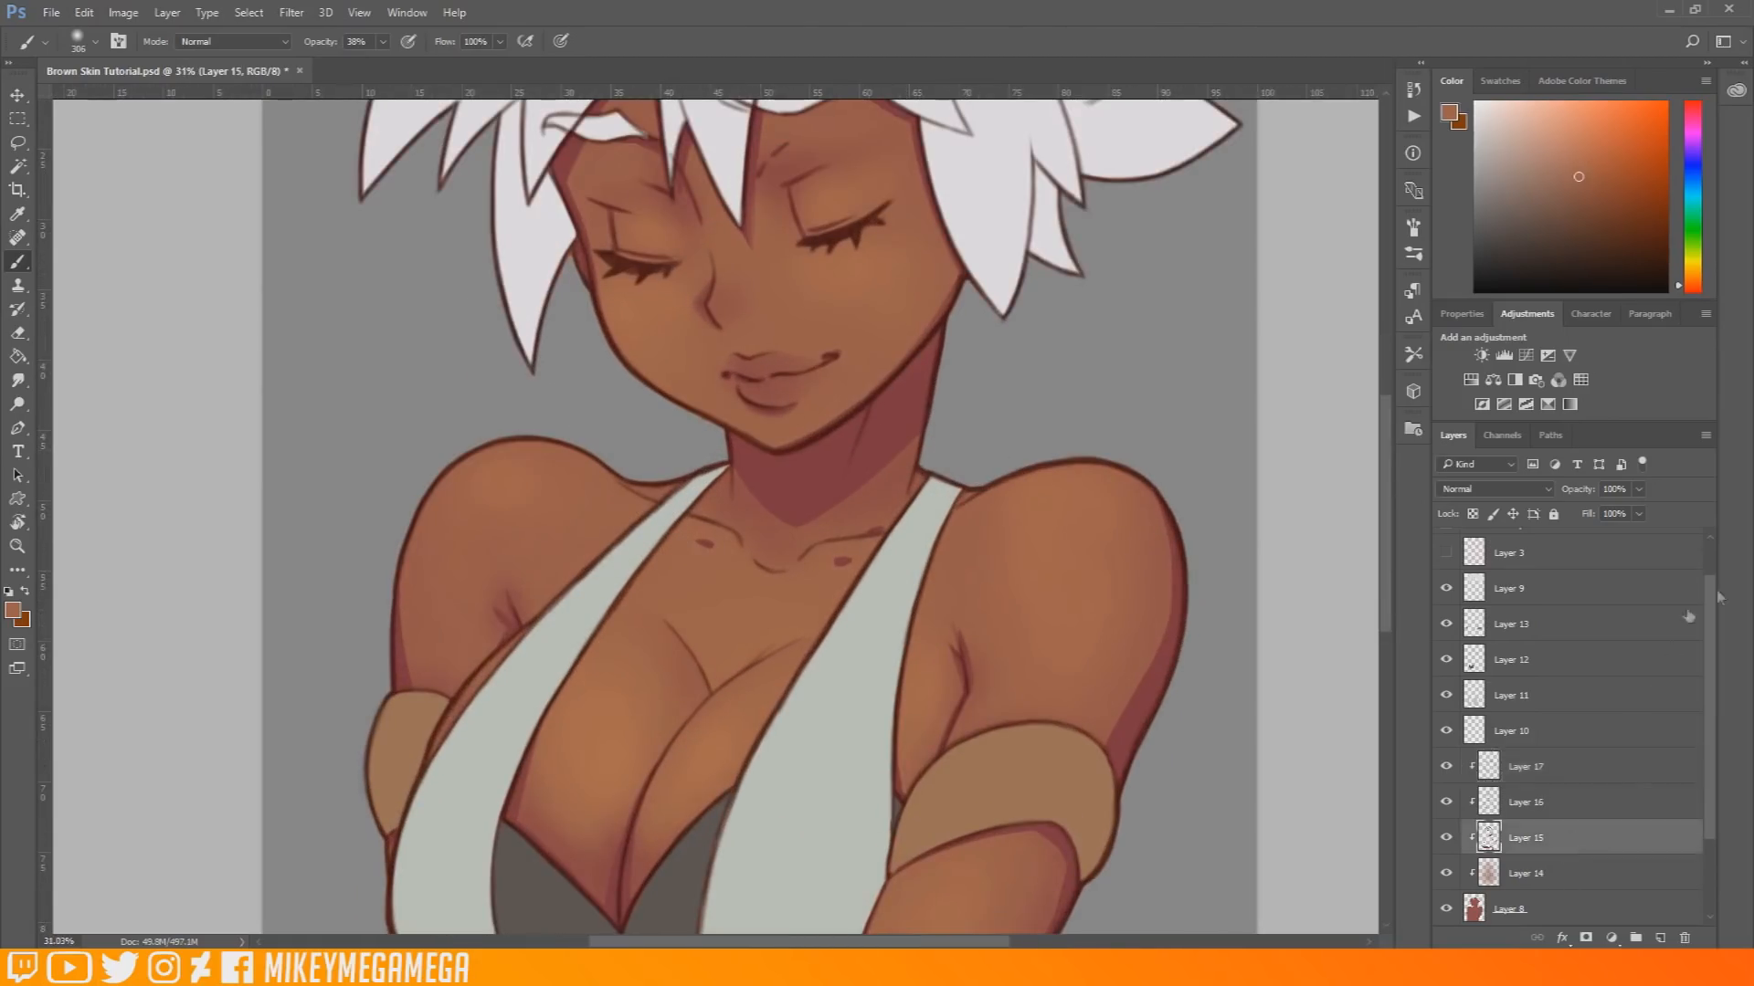
pyautogui.click(1448, 840)
pyautogui.click(1448, 840)
pyautogui.click(19, 334)
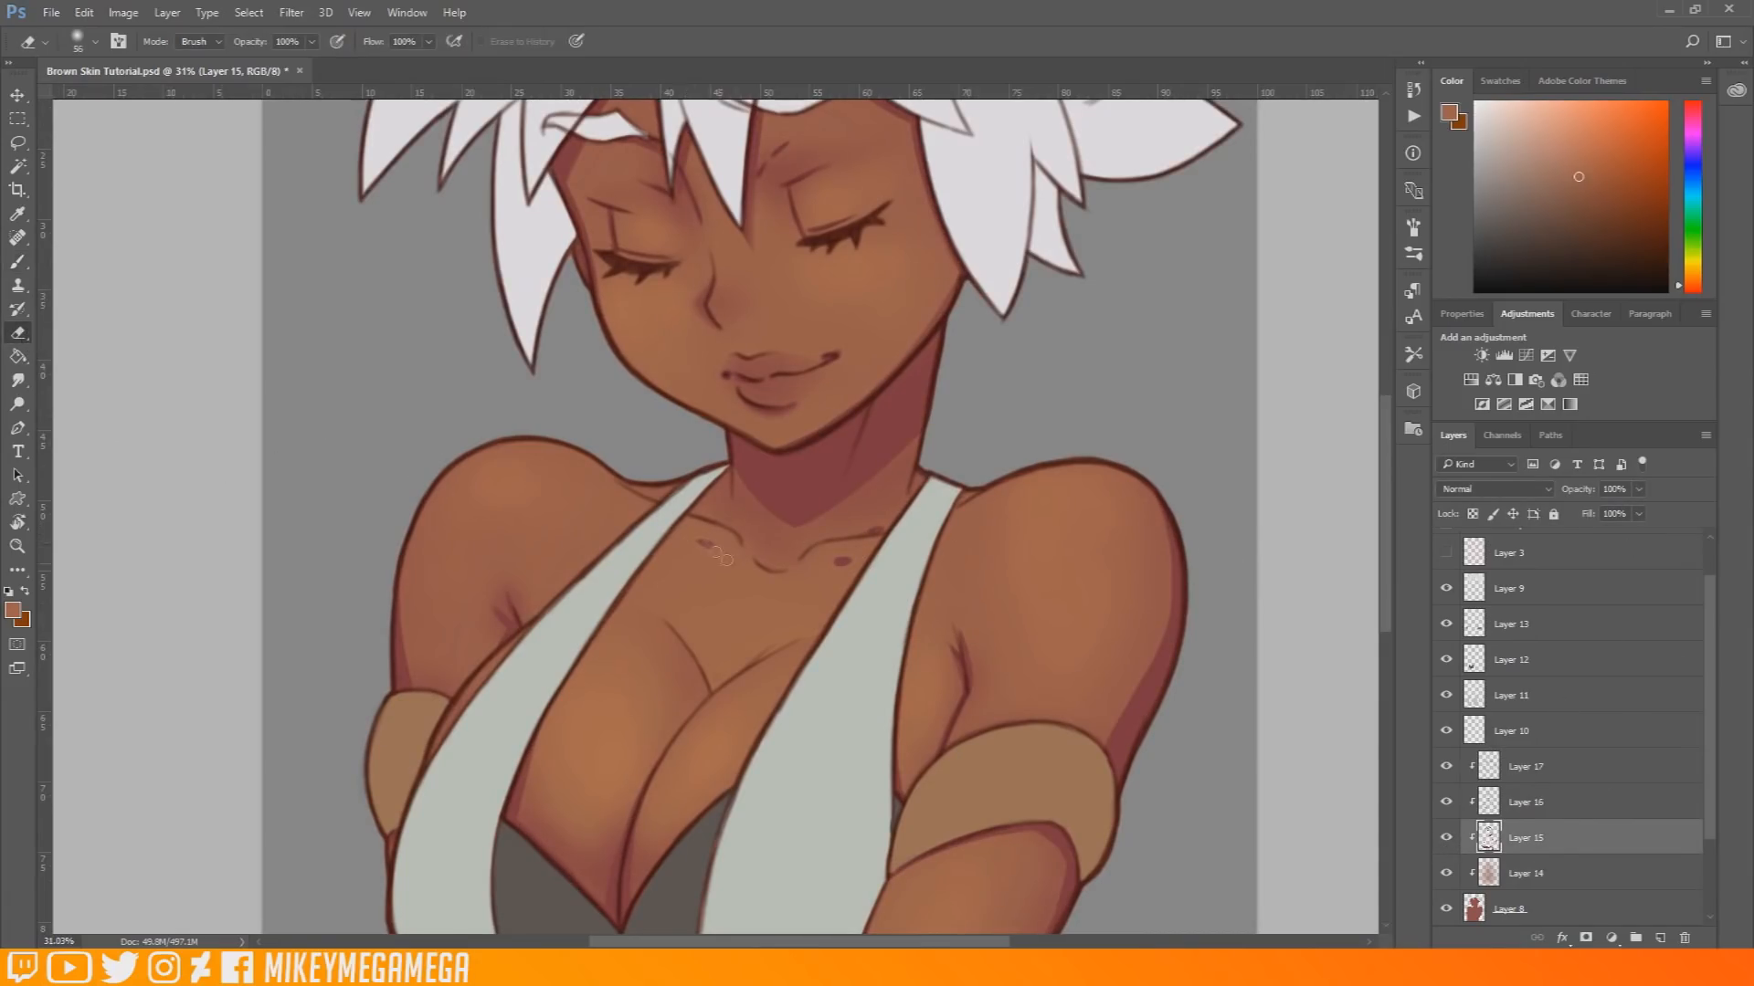
pyautogui.moveTo(831, 563); pyautogui.dragTo(851, 564)
# Step: Choose a pale peach foreground colour and add a new layer above Layer 17
pyautogui.moveTo(760, 353); pyautogui.dragTo(623, 351)
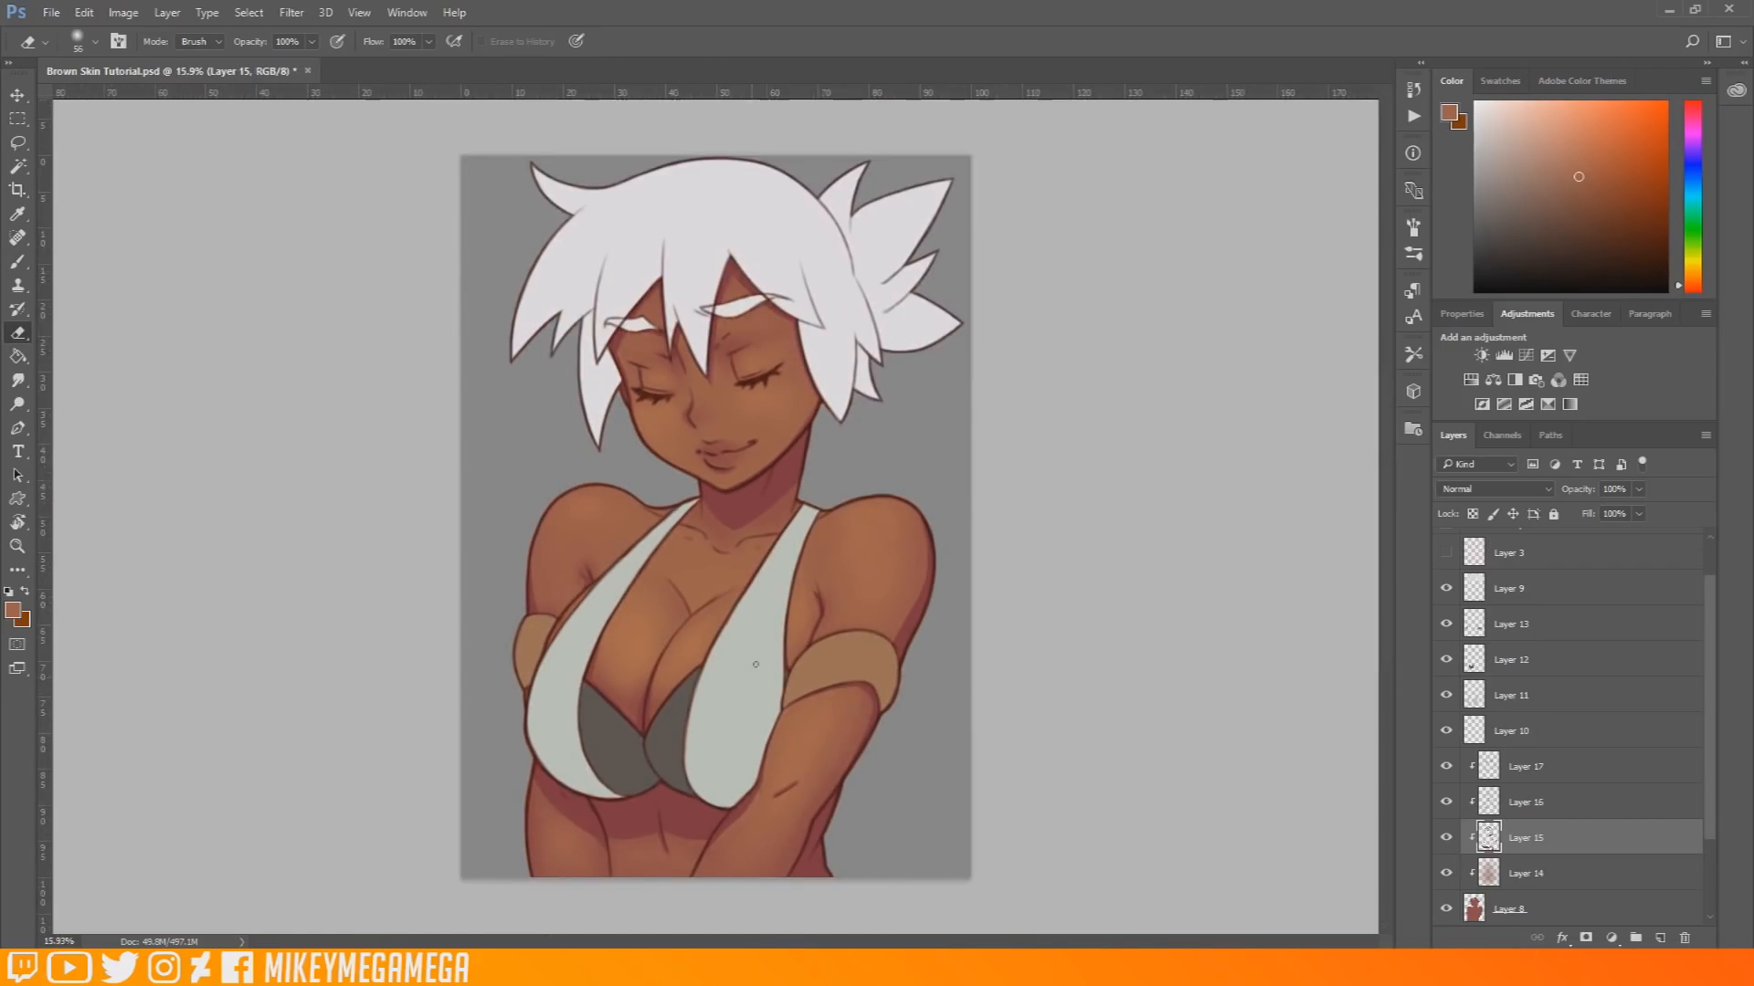
pyautogui.moveTo(698, 748); pyautogui.dragTo(782, 666)
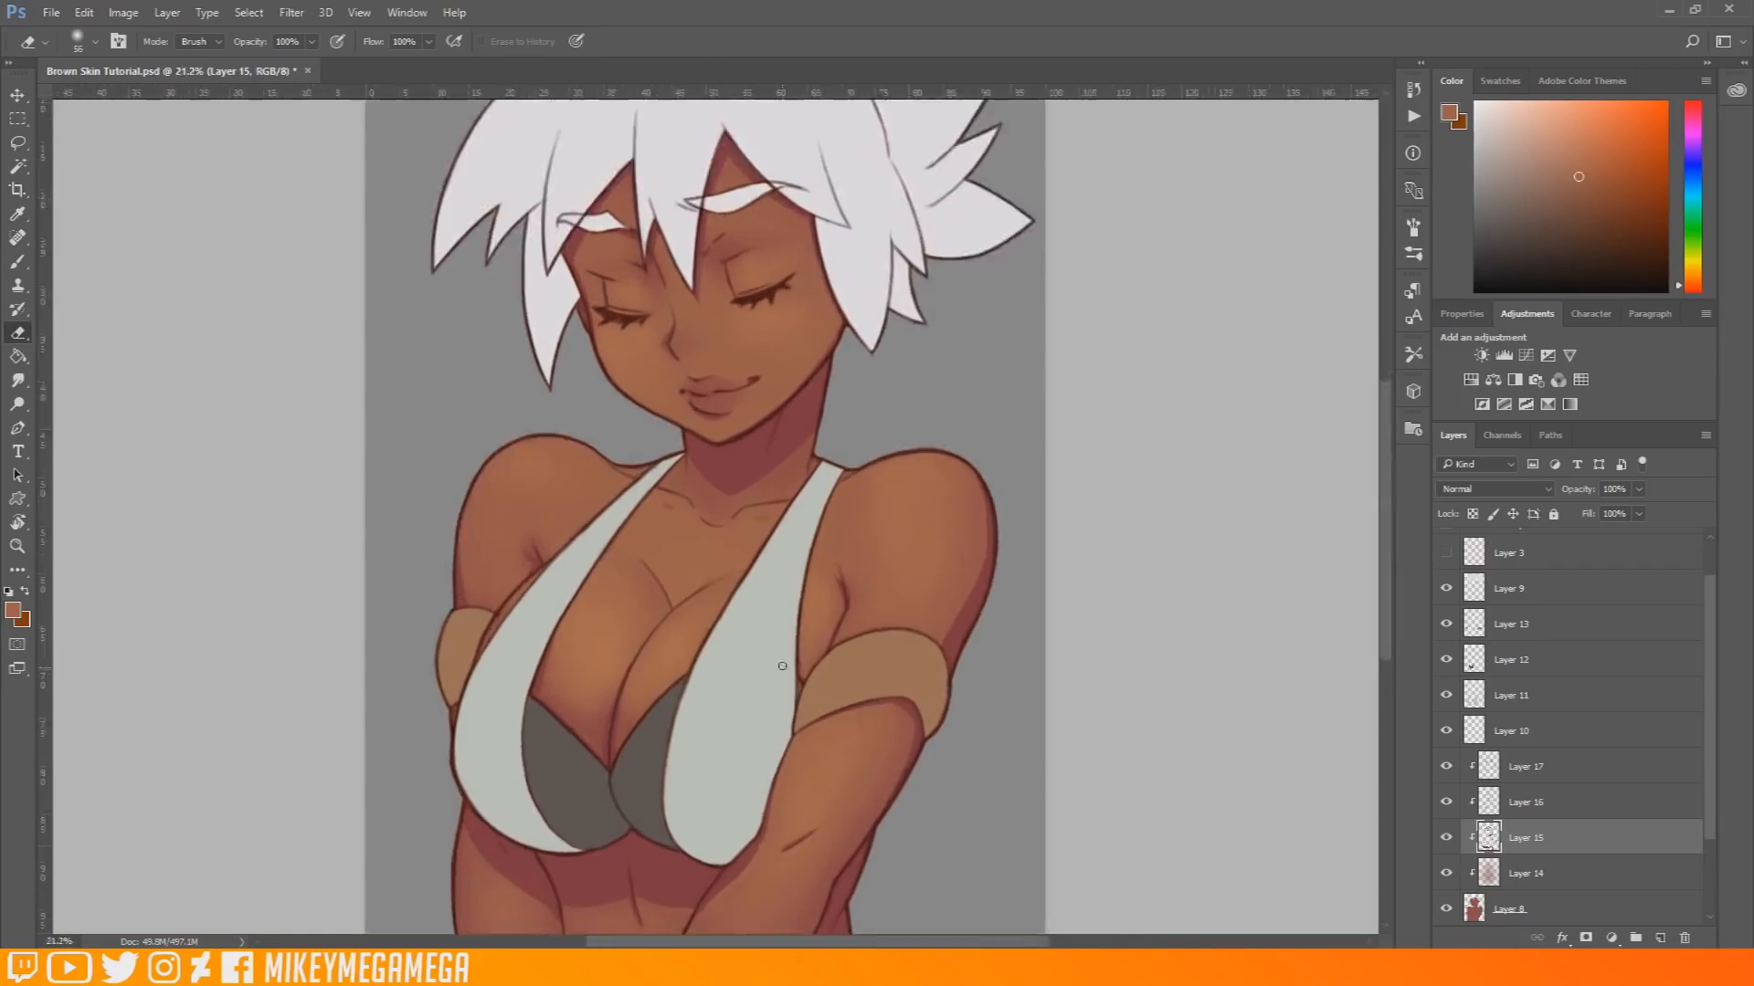
pyautogui.moveTo(692, 385); pyautogui.dragTo(693, 381)
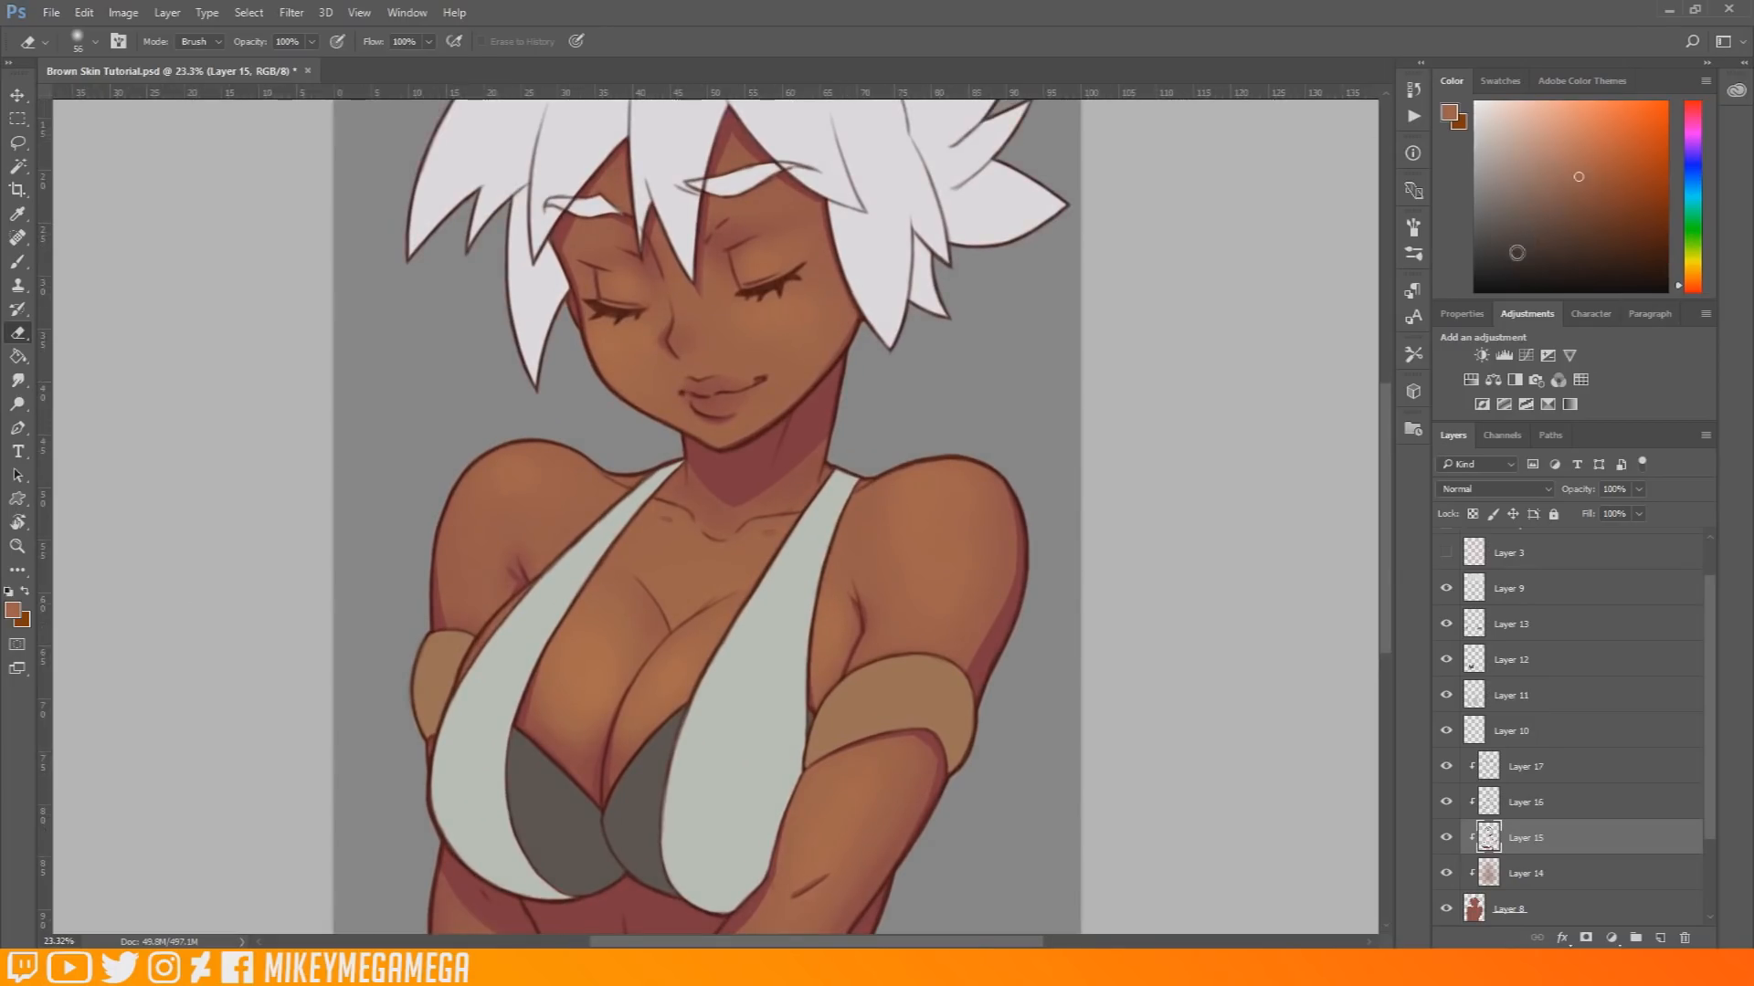
pyautogui.click(1559, 139)
pyautogui.click(1541, 121)
pyautogui.click(1539, 121)
pyautogui.click(1549, 767)
pyautogui.click(1660, 938)
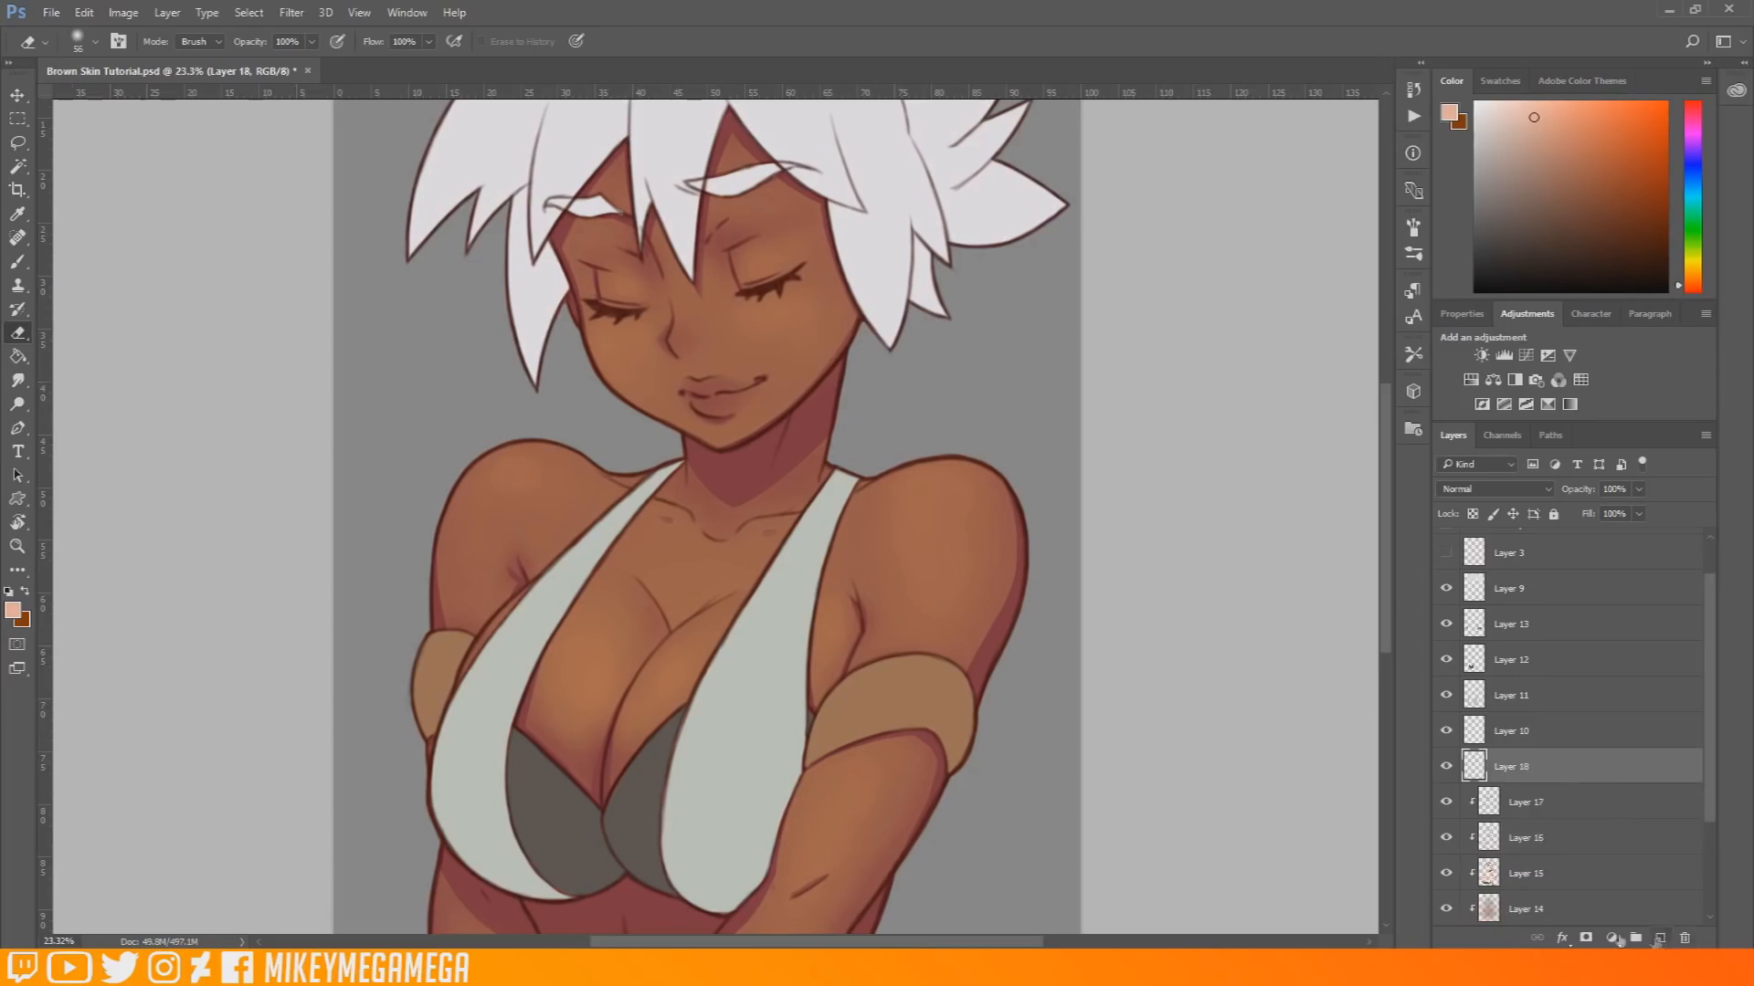
# Step: With a soft 25 px brush, paint small pale highlights on the nose tip, lower lip and both eyelids on Layer 18
pyautogui.scroll(3, 745, 263)
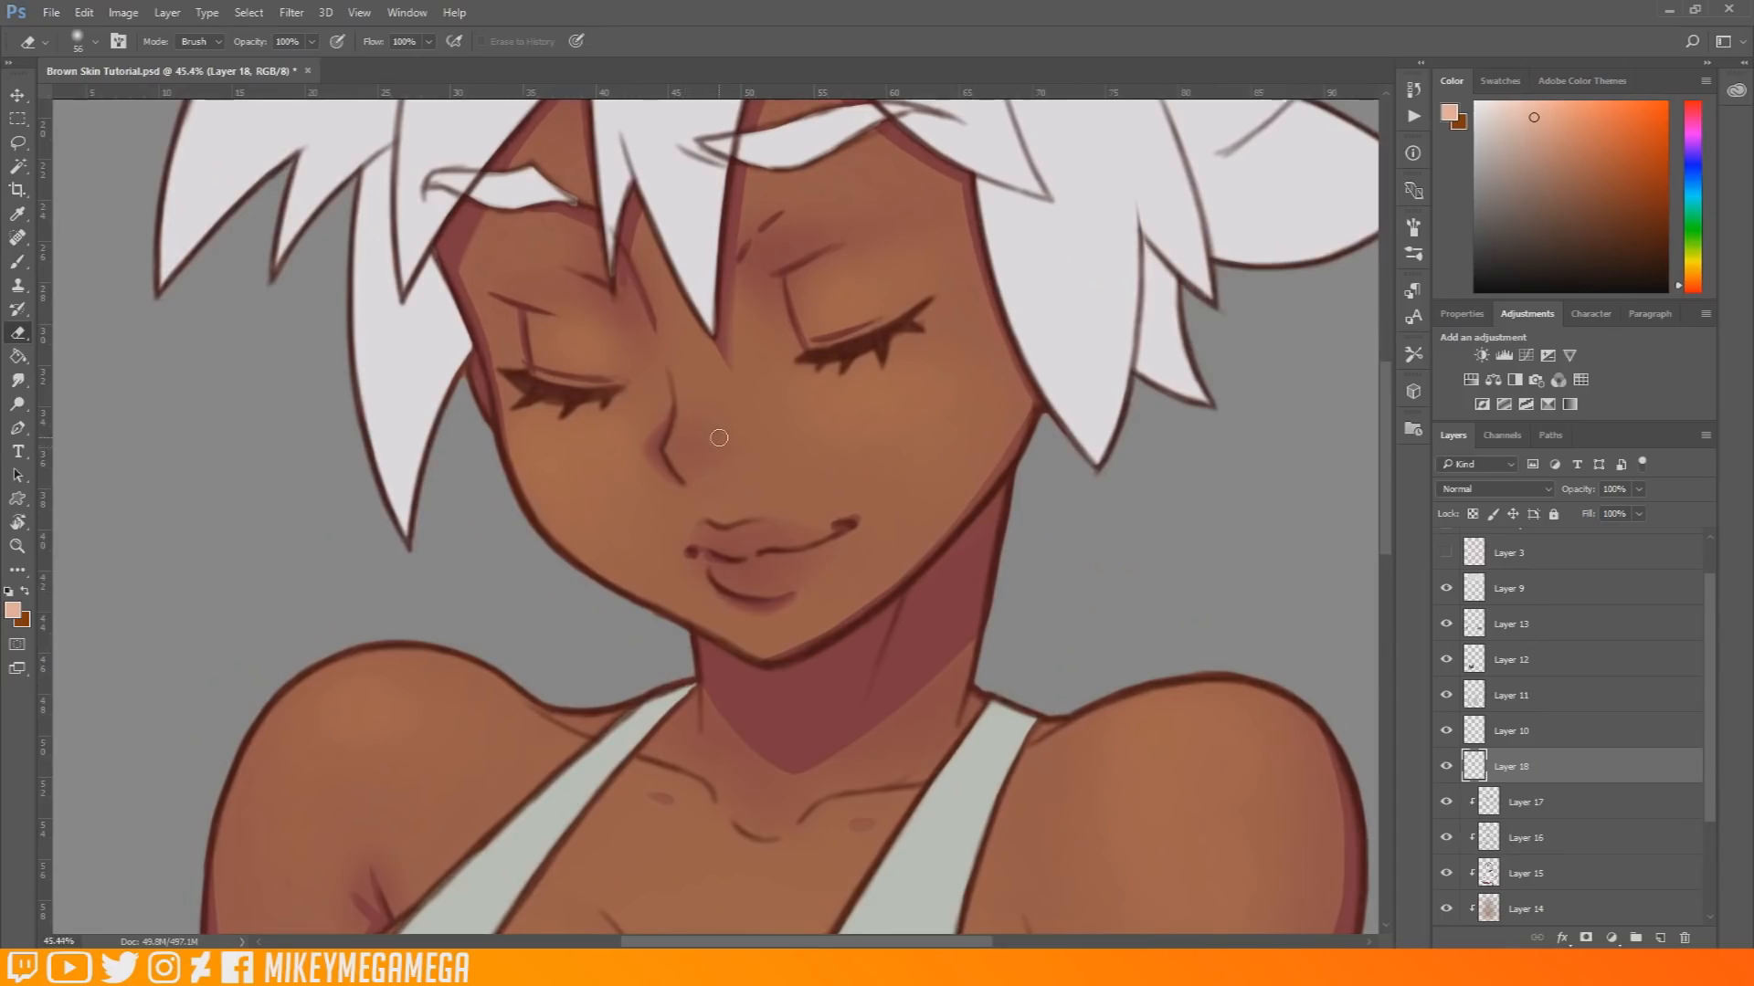
pyautogui.press('b')
pyautogui.rightClick(886, 386)
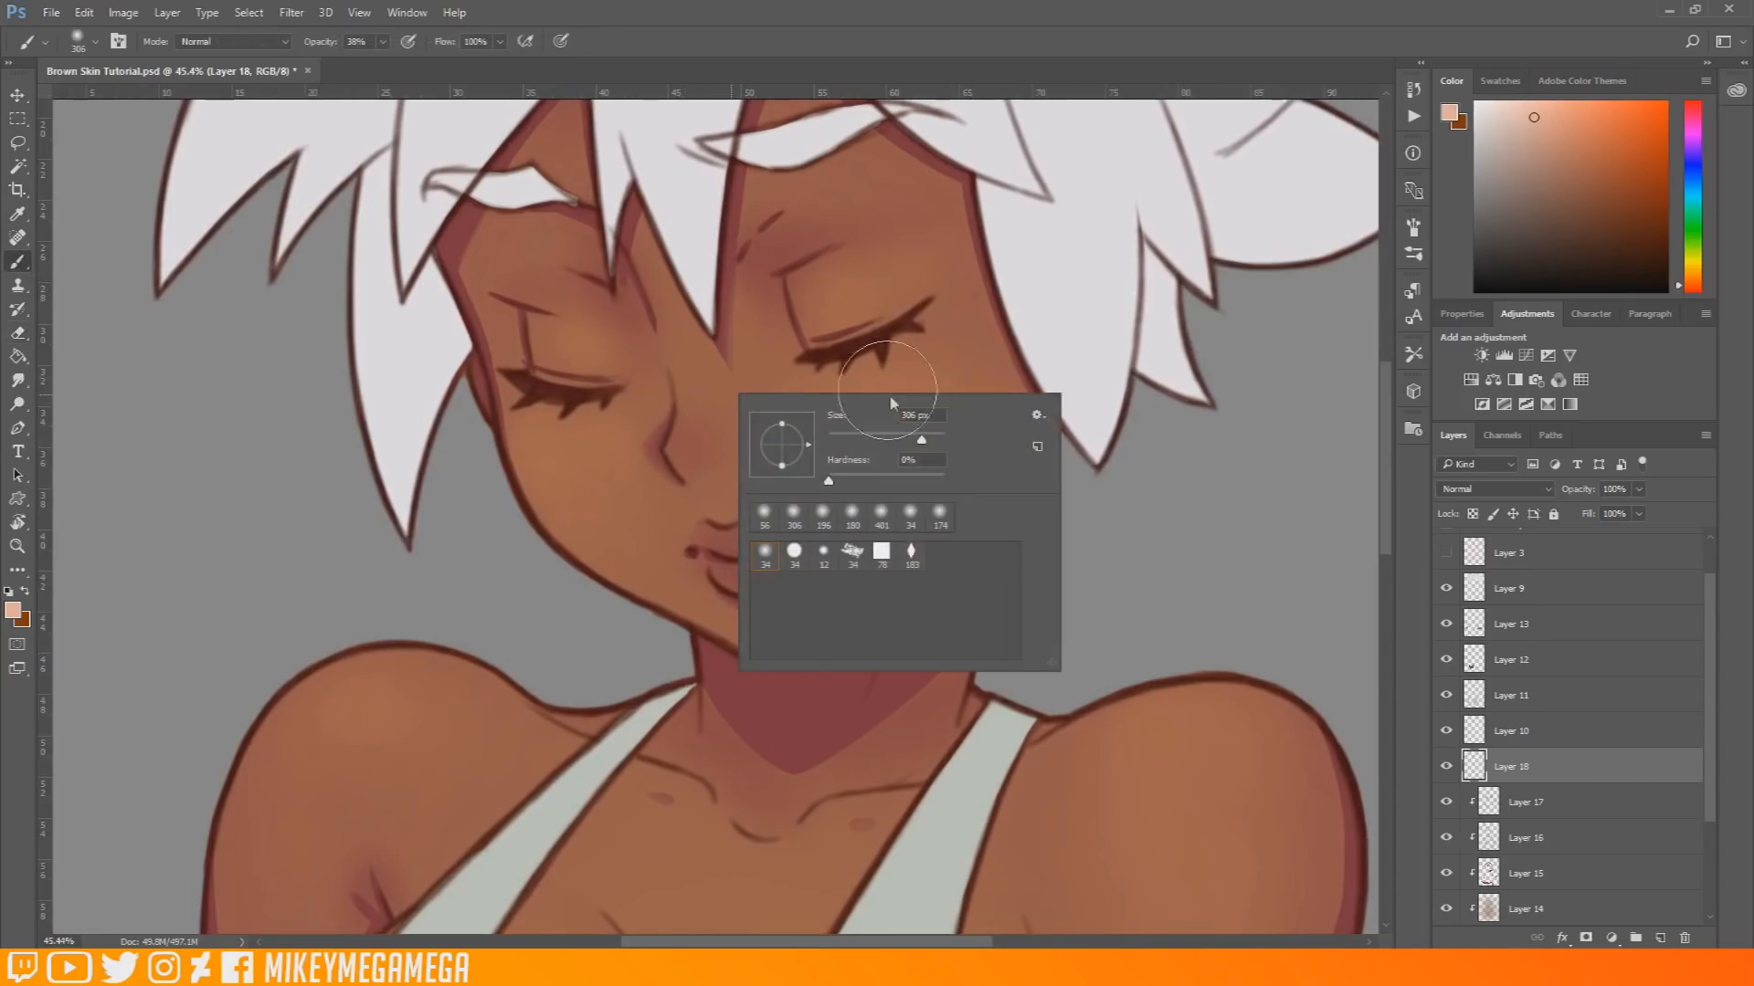
pyautogui.click(842, 440)
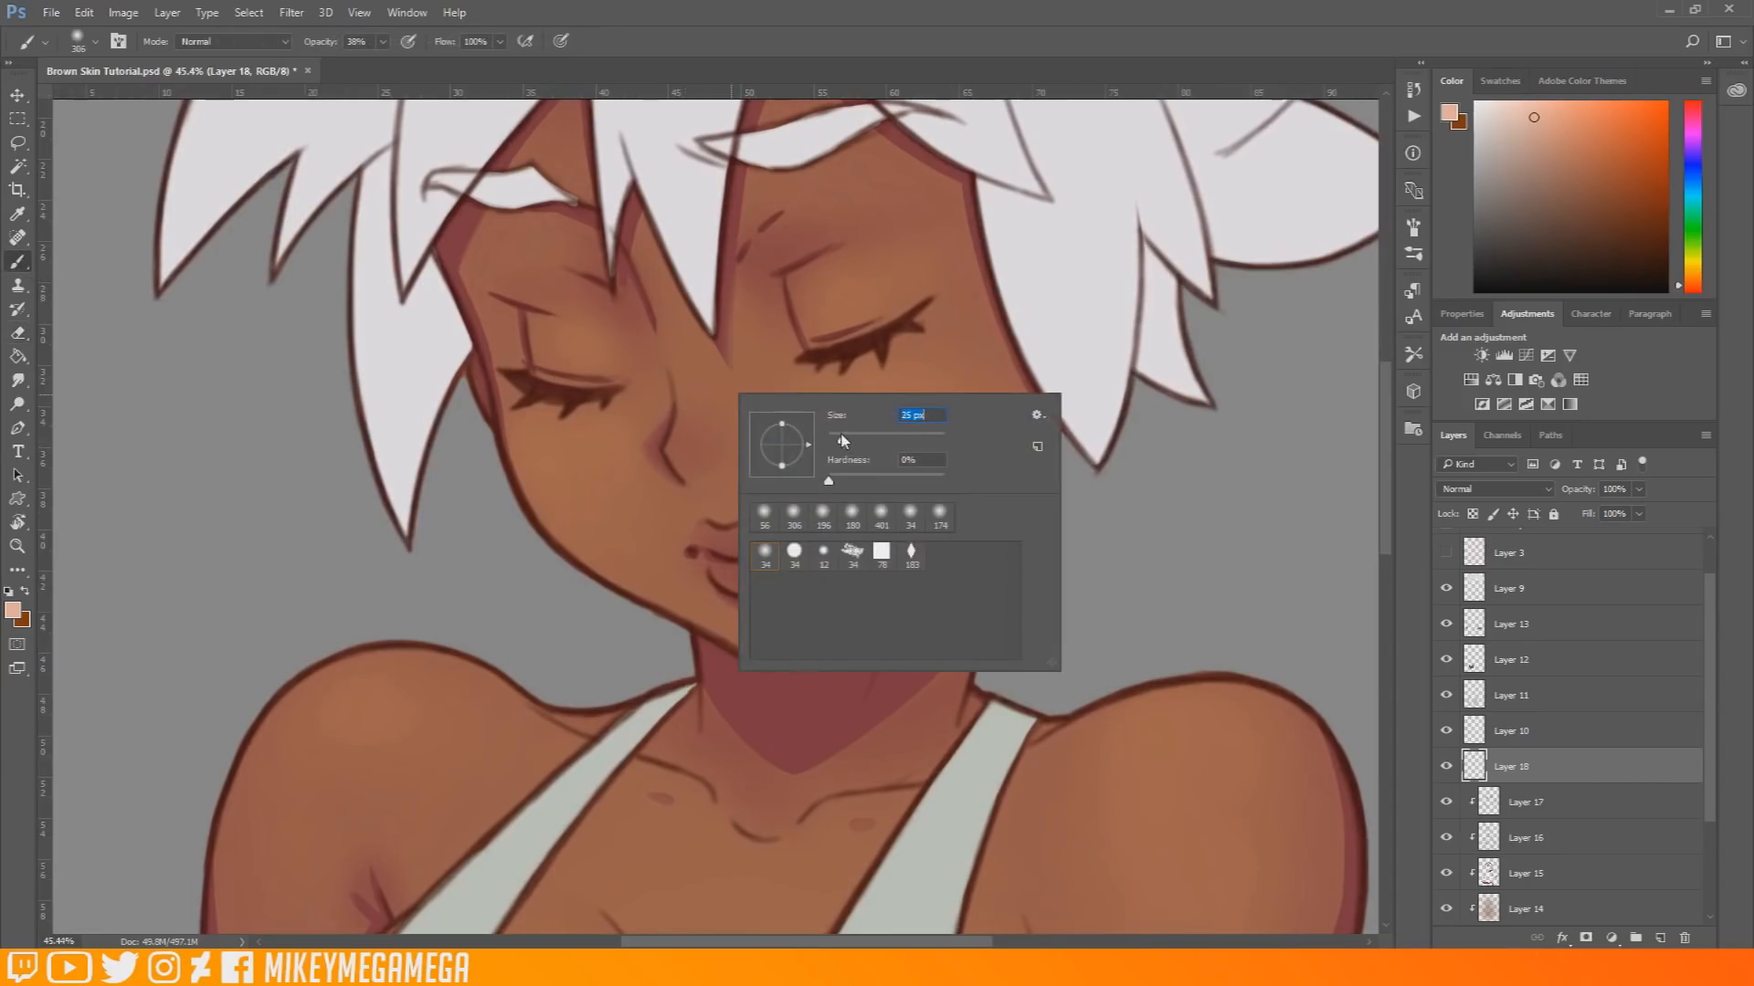
pyautogui.click(691, 446)
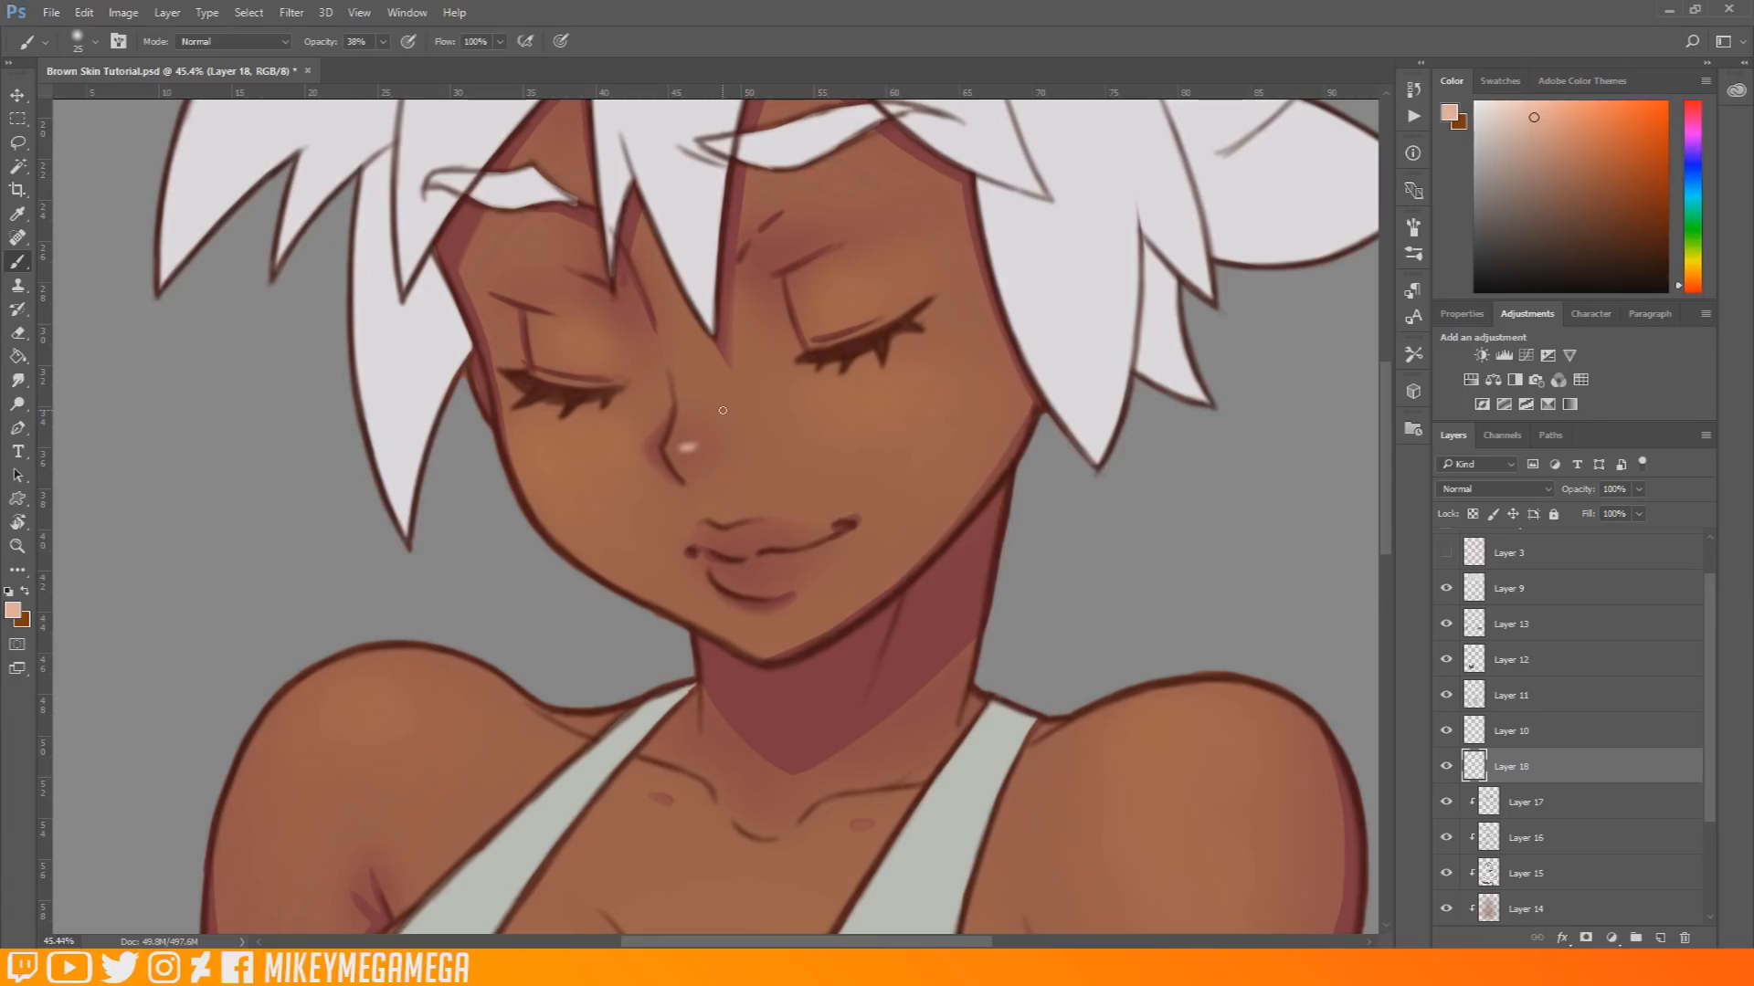
pyautogui.moveTo(729, 579); pyautogui.dragTo(782, 577)
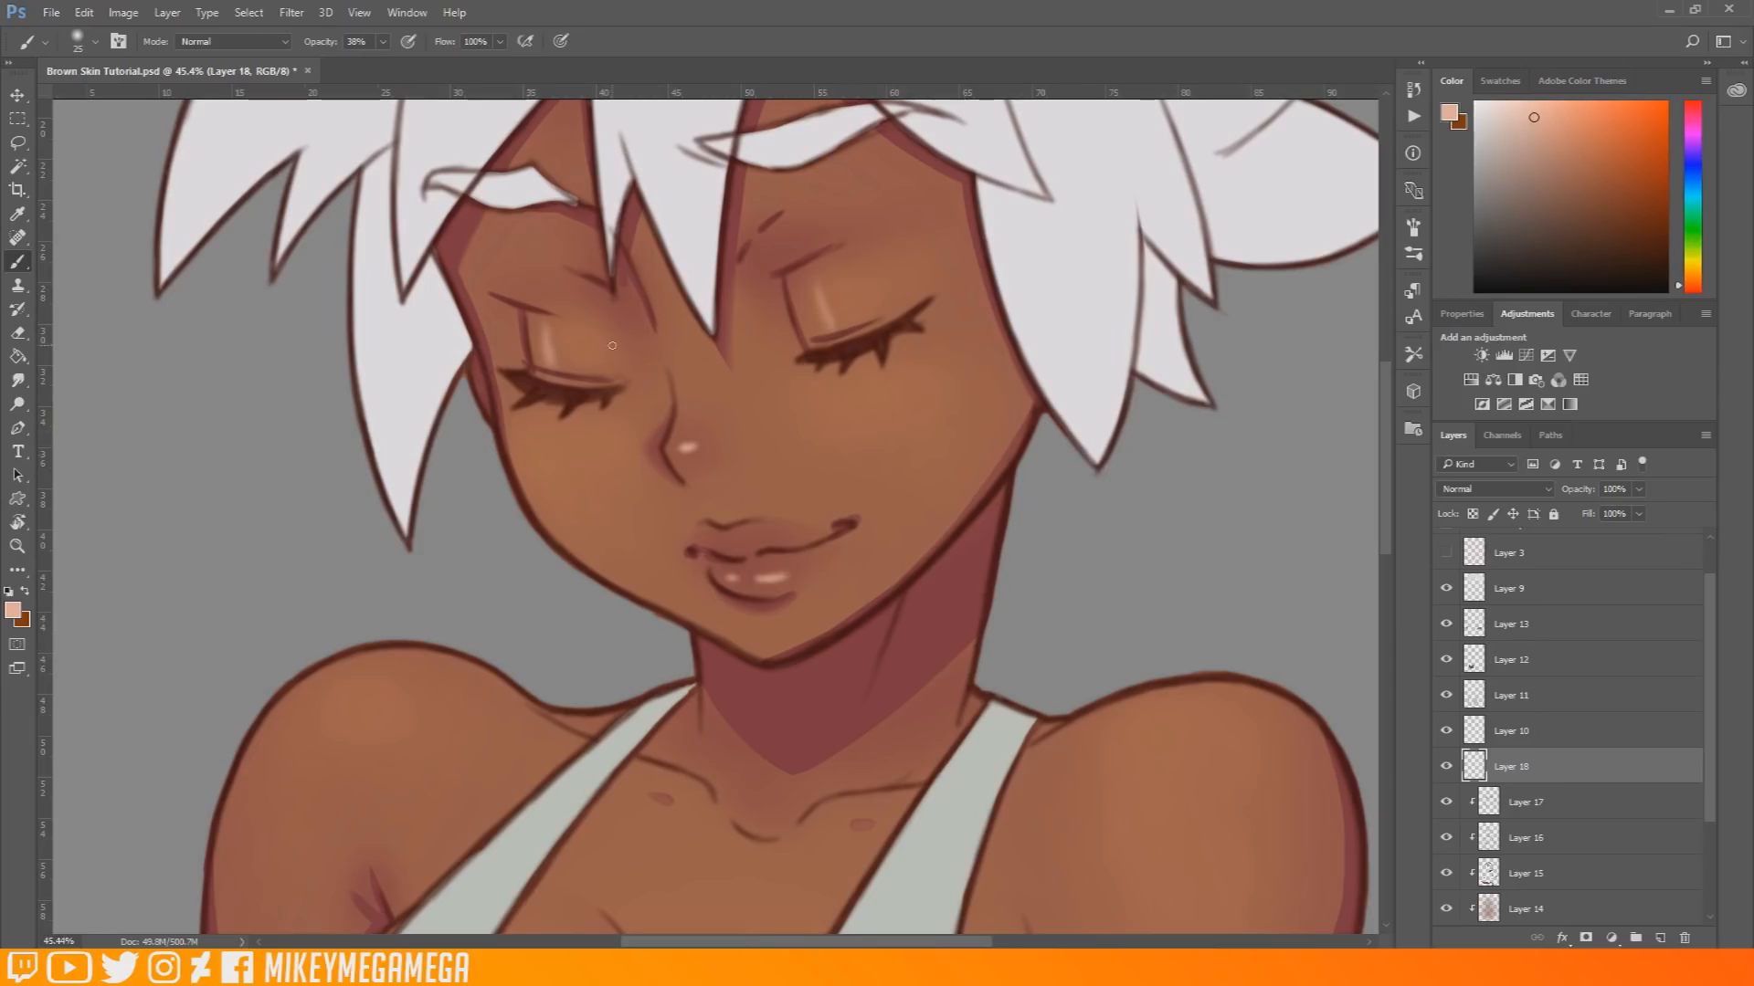
# Step: Enlarge the brush to about 45 px and dab a highlight on each cheek beneath the eyes
pyautogui.rightClick(592, 434)
pyautogui.moveTo(711, 479); pyautogui.dragTo(716, 479)
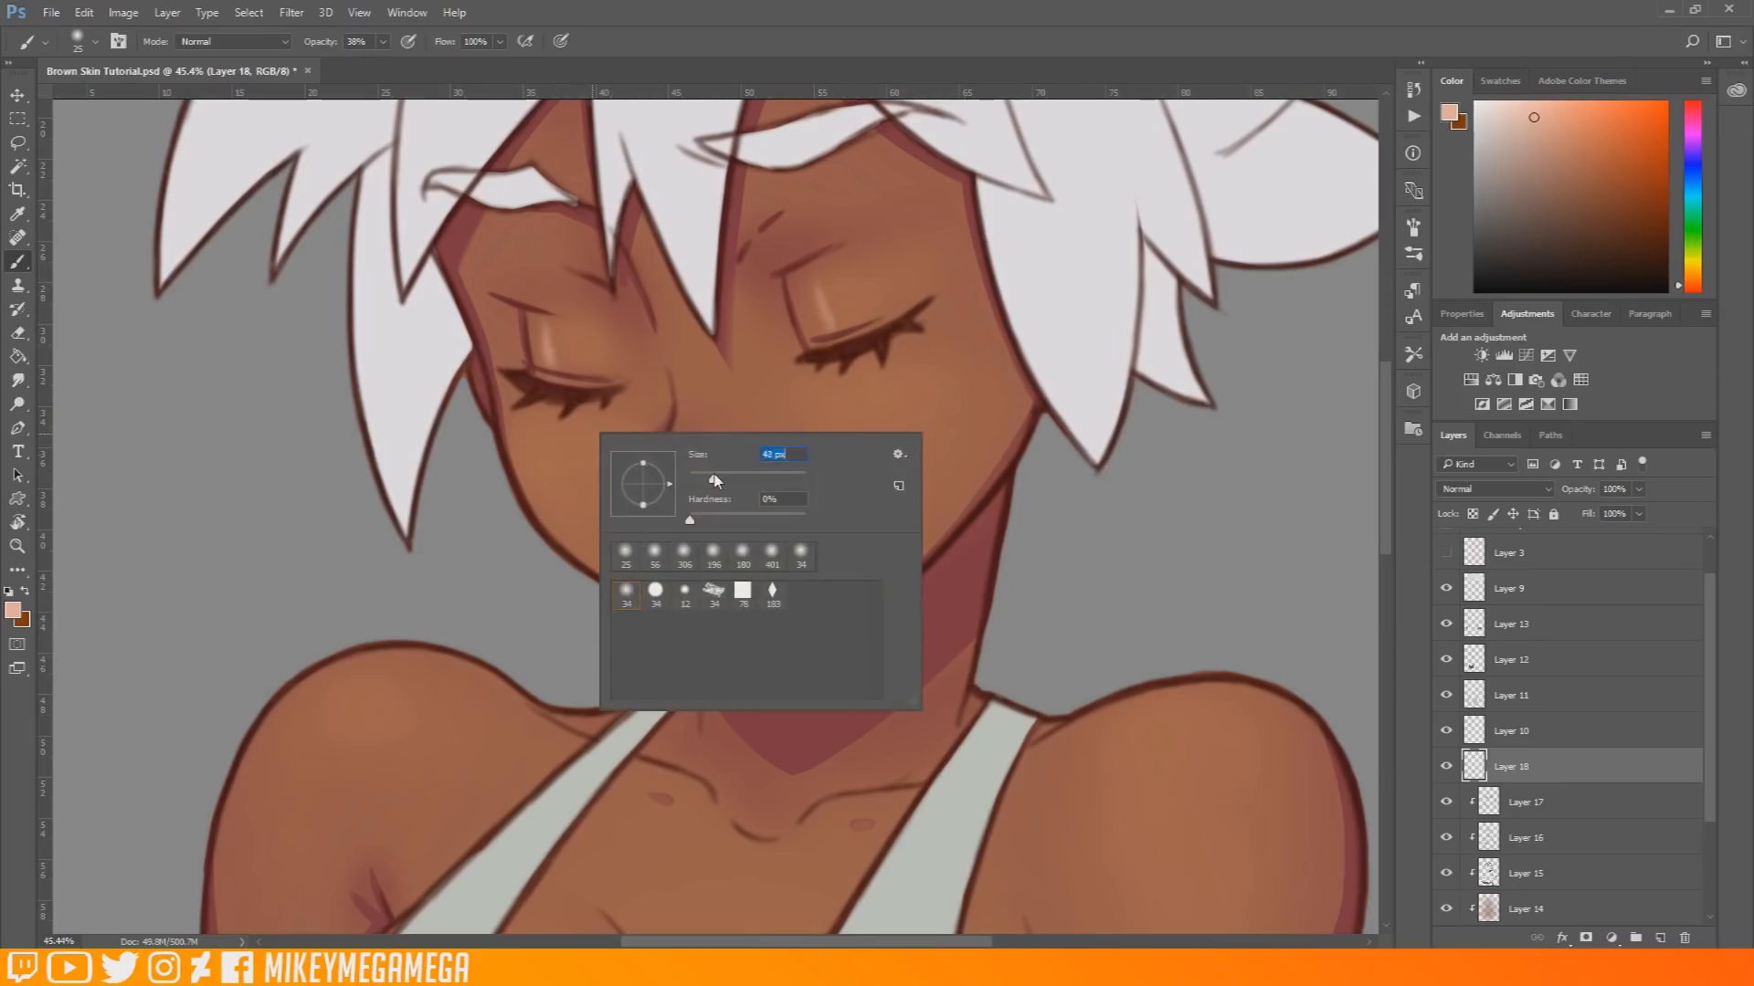
pyautogui.click(539, 438)
pyautogui.click(535, 434)
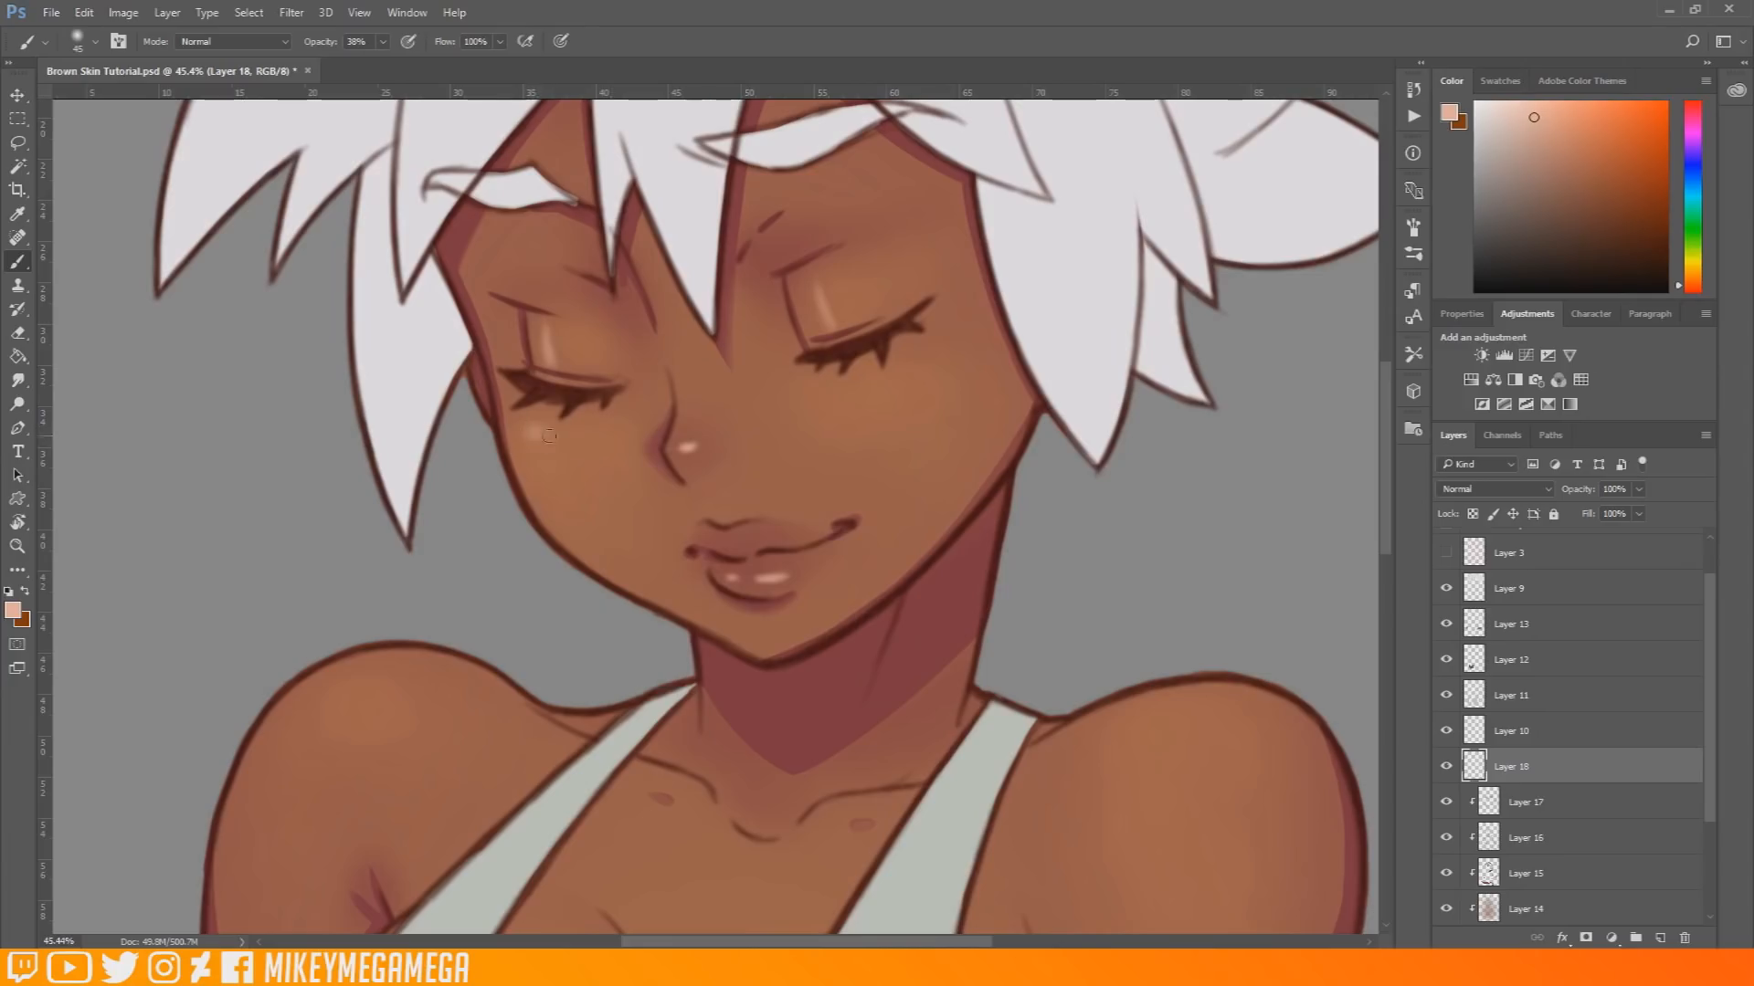
pyautogui.click(923, 372)
pyautogui.click(930, 370)
# Step: Paint small highlights on the inner ends of both collarbones
pyautogui.moveTo(1050, 347); pyautogui.dragTo(959, 536)
pyautogui.moveTo(664, 532); pyautogui.dragTo(670, 539)
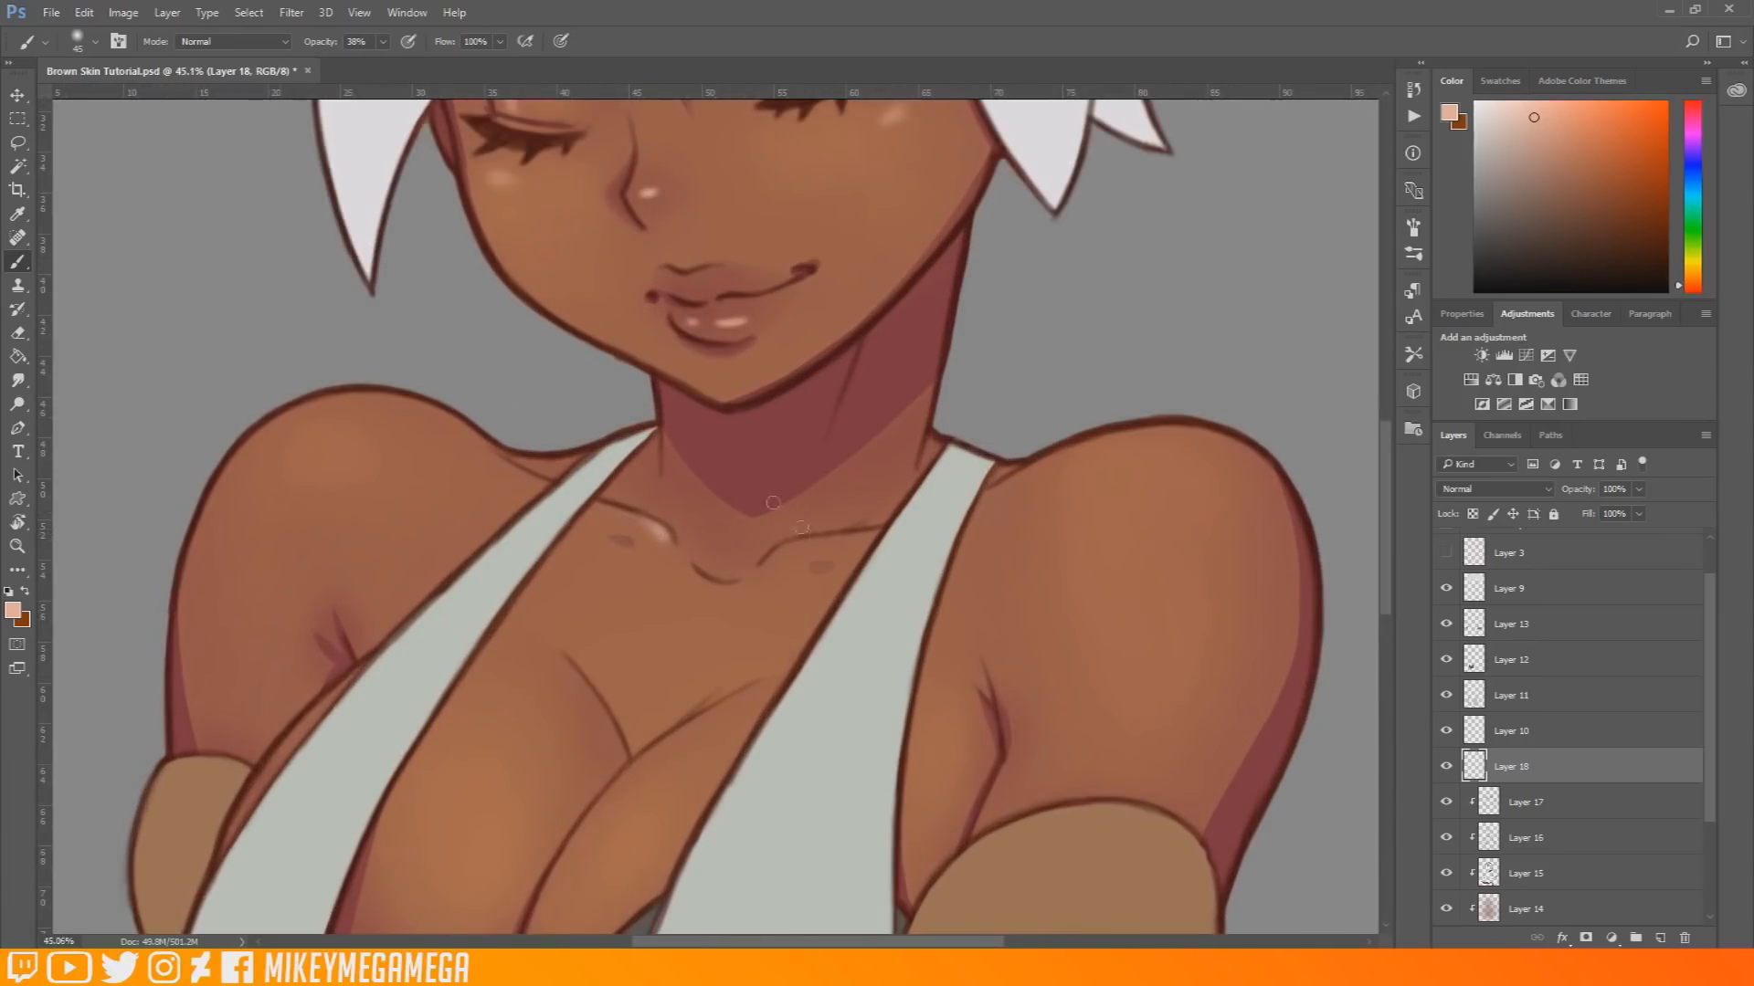
pyautogui.moveTo(784, 548); pyautogui.dragTo(808, 545)
# Step: Set the brush size to 66 px and paint glossy highlights on both sides of the chest
pyautogui.scroll(-6, 737, 496)
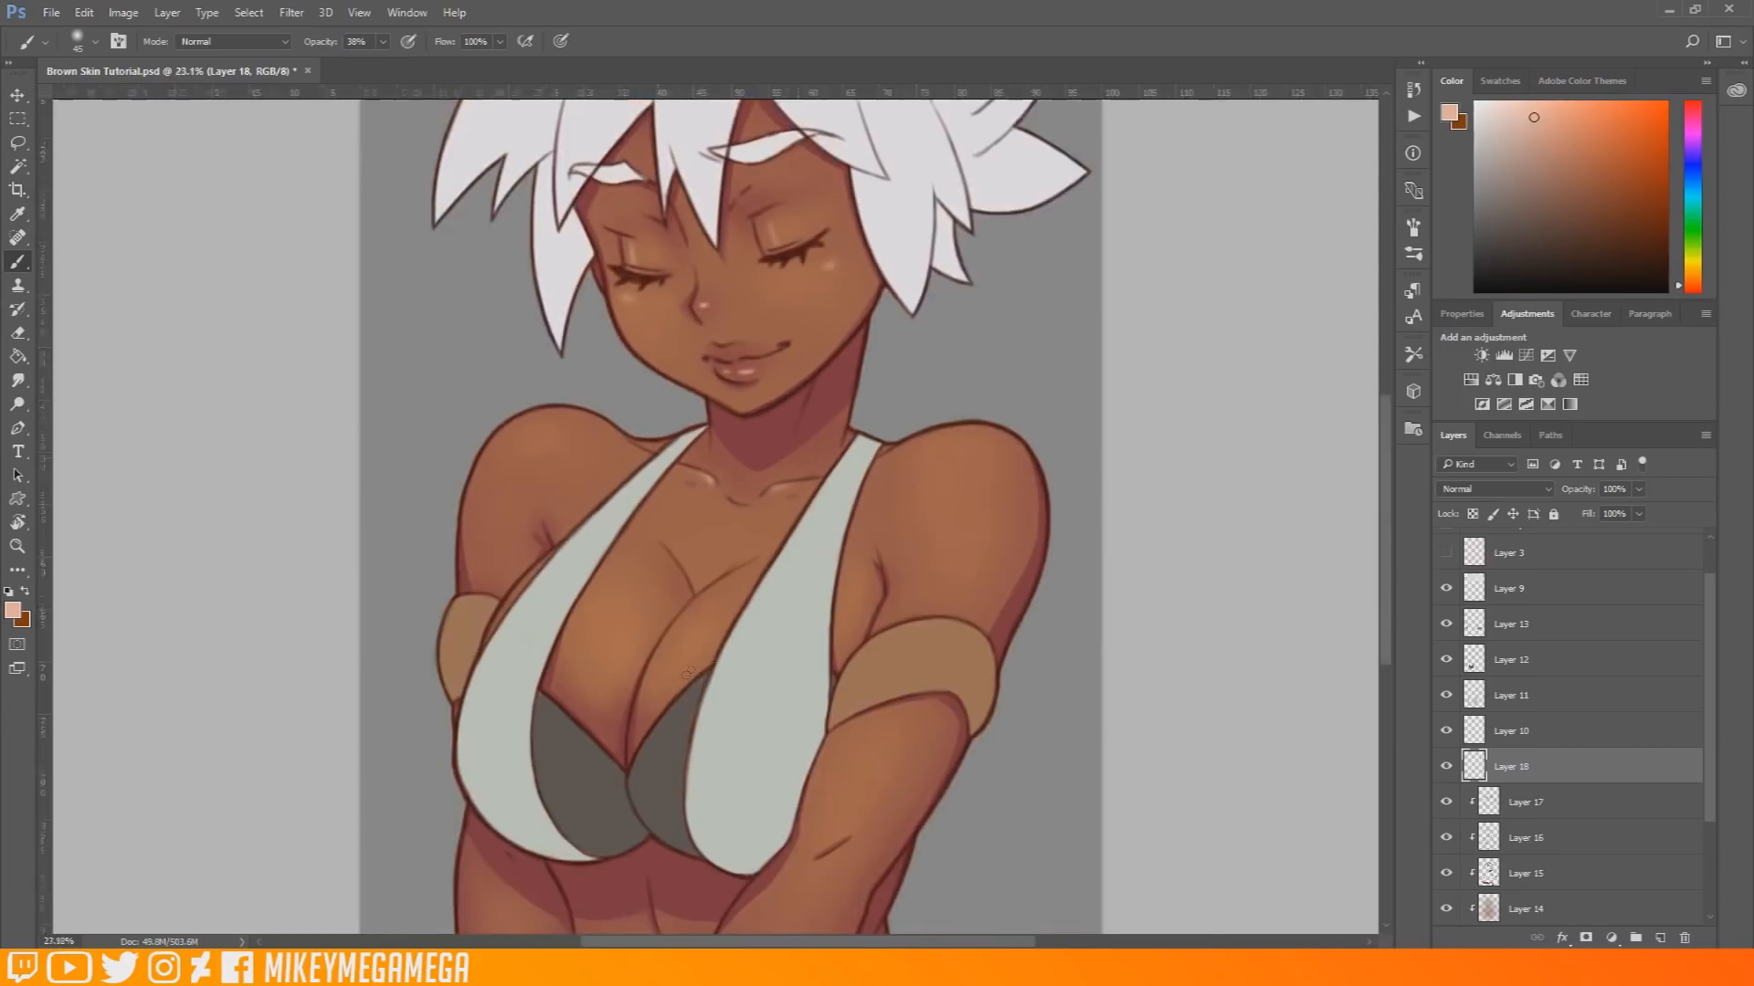
pyautogui.scroll(4, 626, 758)
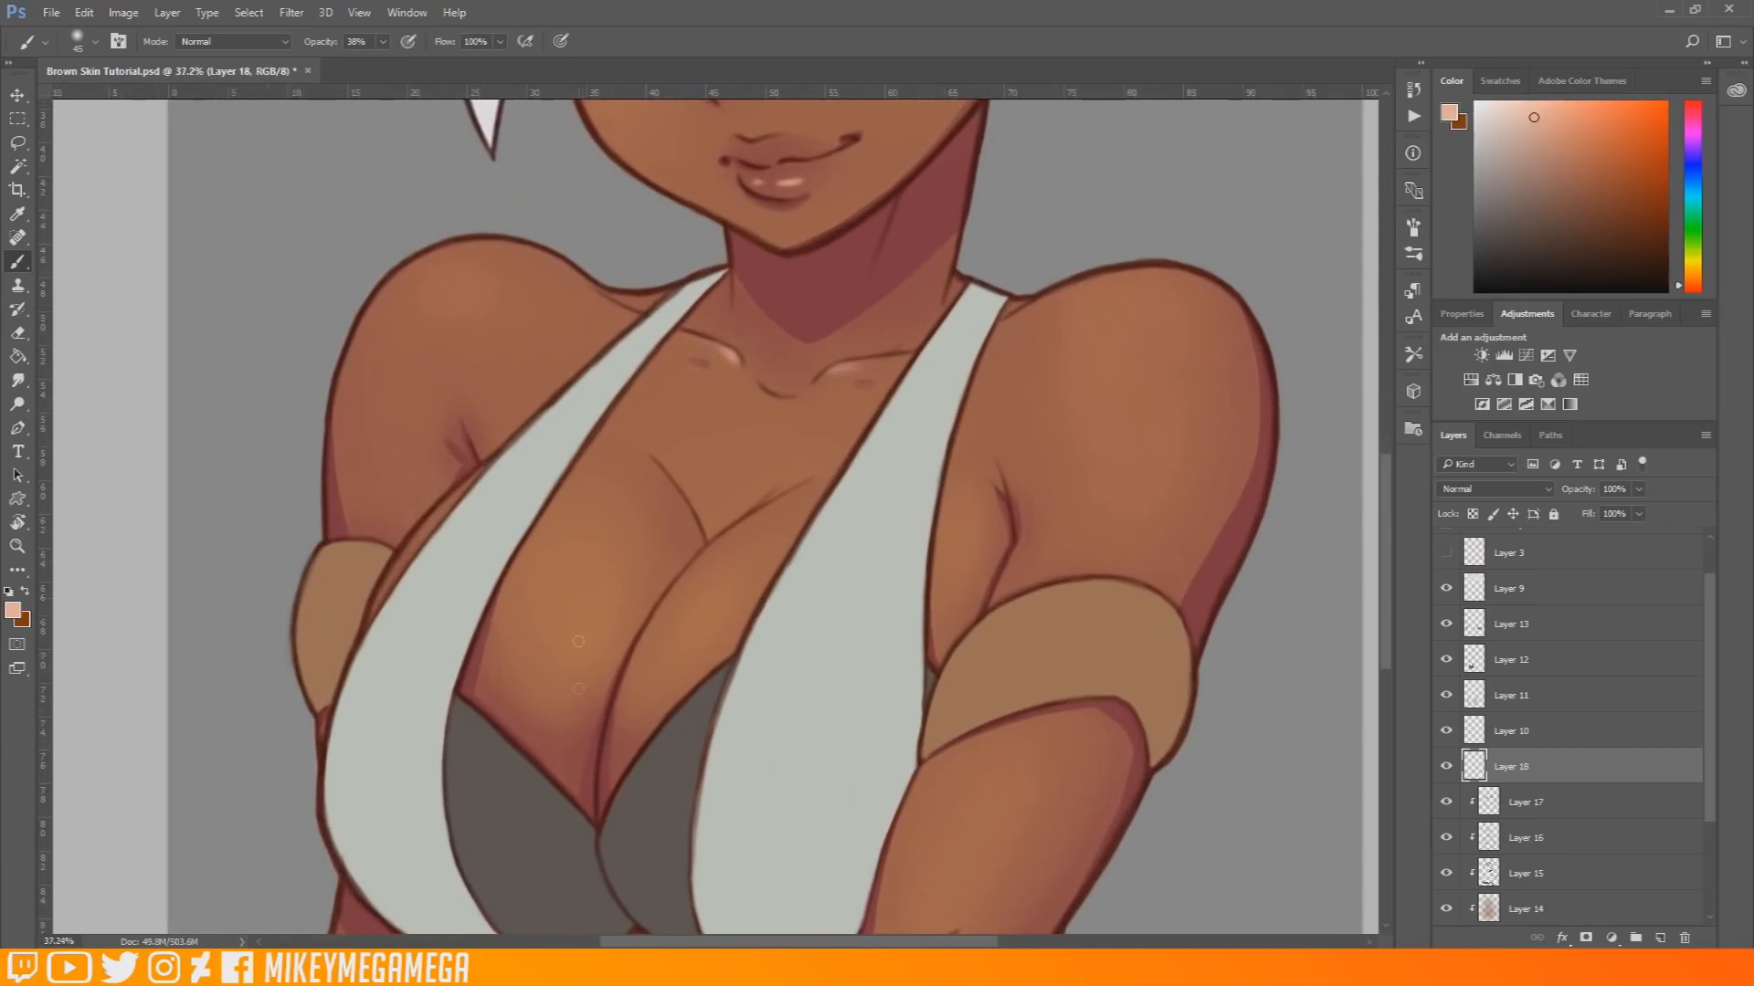
pyautogui.rightClick(603, 541)
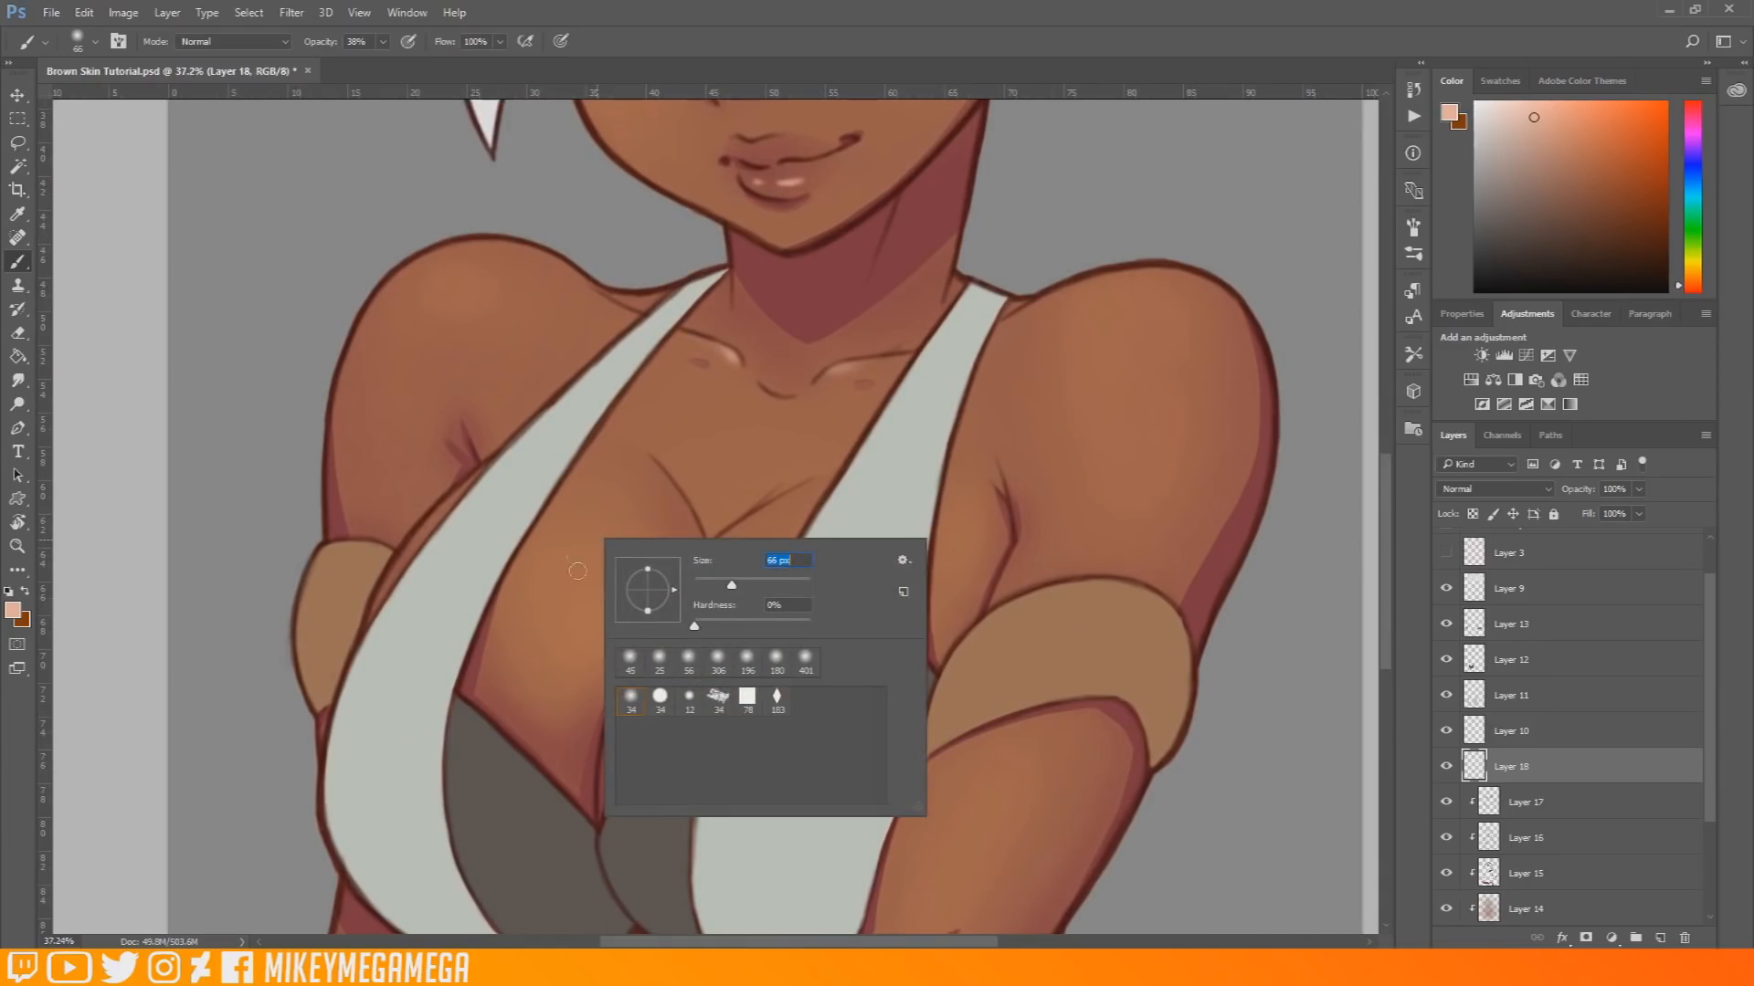
pyautogui.press('Return')
pyautogui.moveTo(592, 516)
pyautogui.mouseDown()
pyautogui.moveTo(609, 547)
pyautogui.moveTo(608, 518)
pyautogui.moveTo(608, 572)
pyautogui.moveTo(596, 515)
pyautogui.moveTo(605, 570)
pyautogui.moveTo(631, 502)
pyautogui.moveTo(599, 599)
pyautogui.mouseUp()
pyautogui.moveTo(605, 532); pyautogui.dragTo(612, 549)
pyautogui.moveTo(766, 540)
pyautogui.mouseDown()
pyautogui.moveTo(741, 559)
pyautogui.moveTo(776, 530)
pyautogui.moveTo(747, 559)
pyautogui.mouseUp()
pyautogui.moveTo(604, 540)
pyautogui.mouseDown()
pyautogui.moveTo(610, 528)
pyautogui.moveTo(603, 563)
pyautogui.mouseUp()
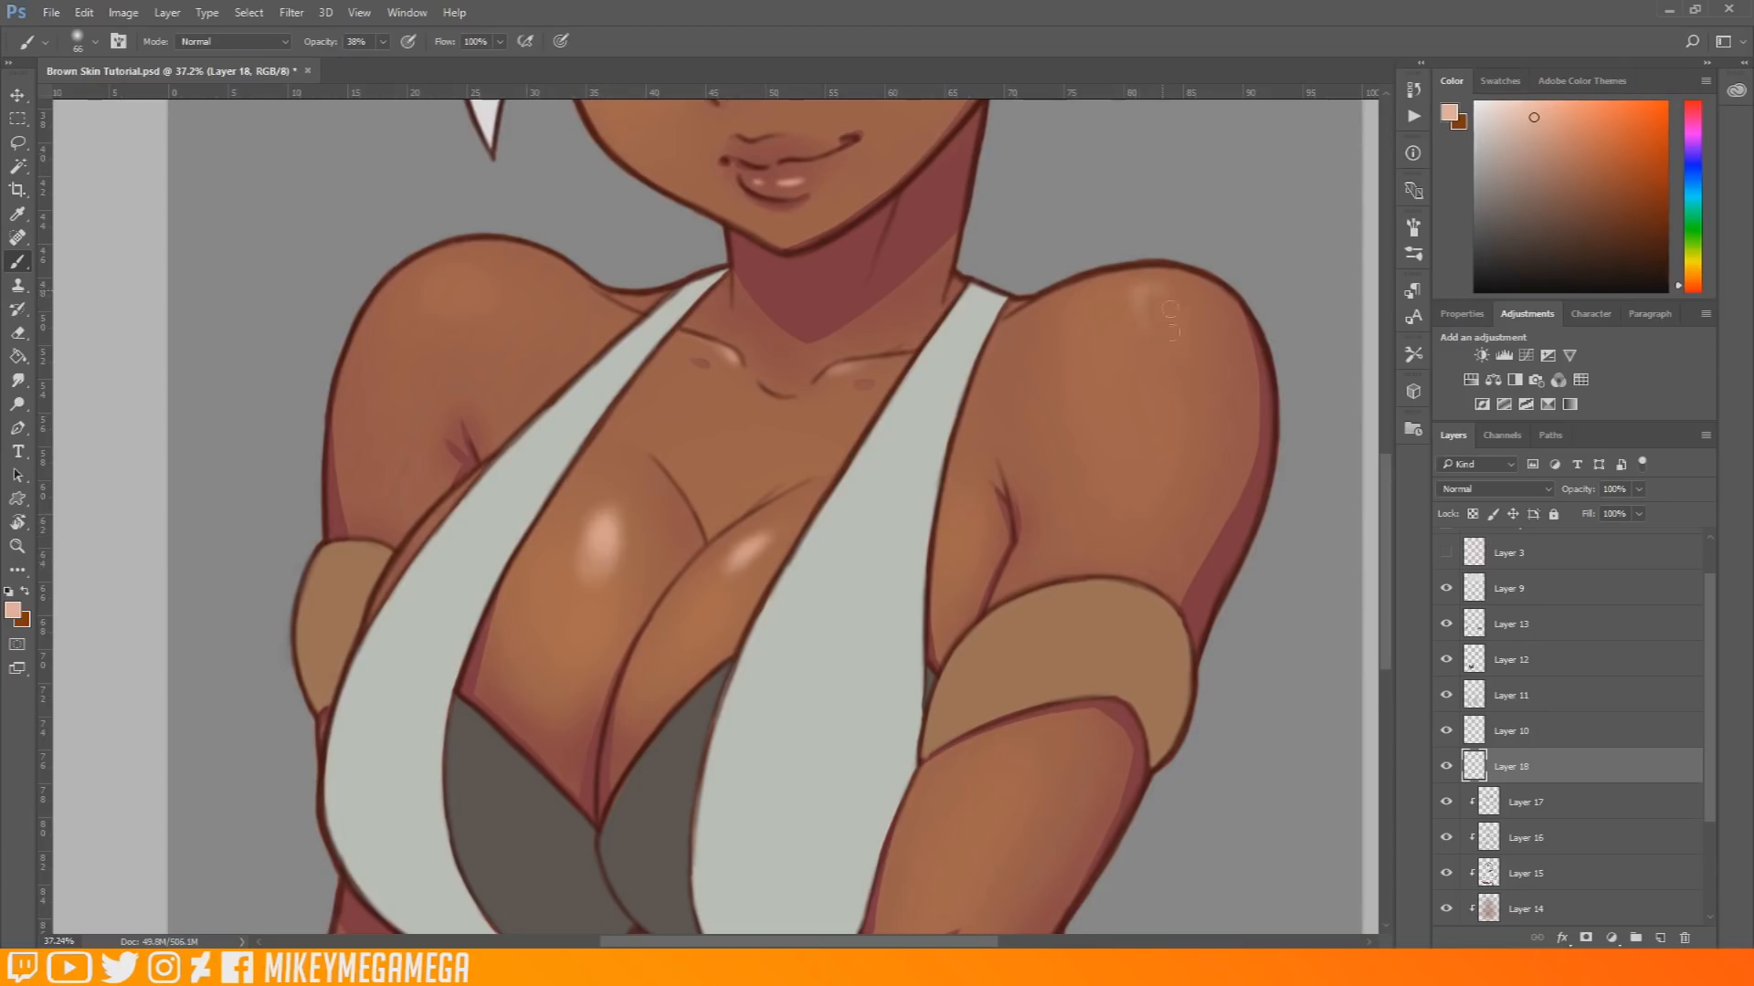
# Step: Paint glossy highlights on both shoulders and elongated ones along the arms on Layer 18
pyautogui.moveTo(1160, 321)
pyautogui.mouseDown()
pyautogui.moveTo(1156, 295)
pyautogui.moveTo(1165, 318)
pyautogui.mouseUp()
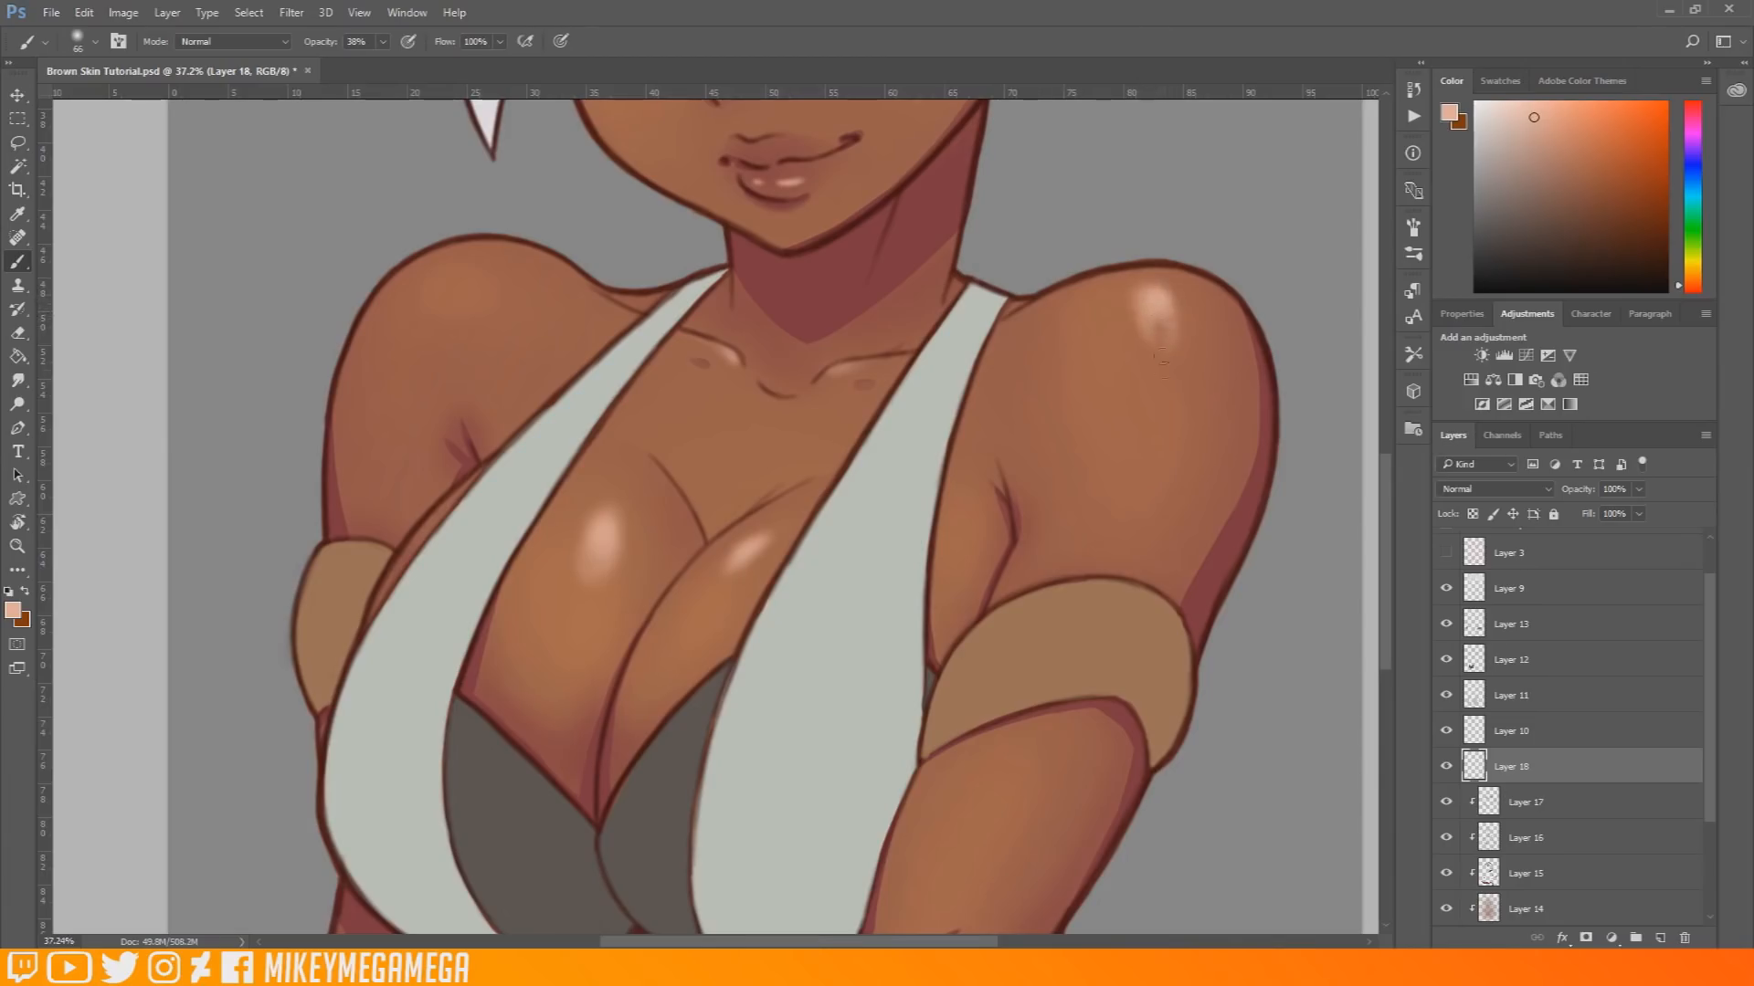
pyautogui.moveTo(407, 280); pyautogui.dragTo(390, 314)
pyautogui.moveTo(1385, 546); pyautogui.dragTo(1385, 608)
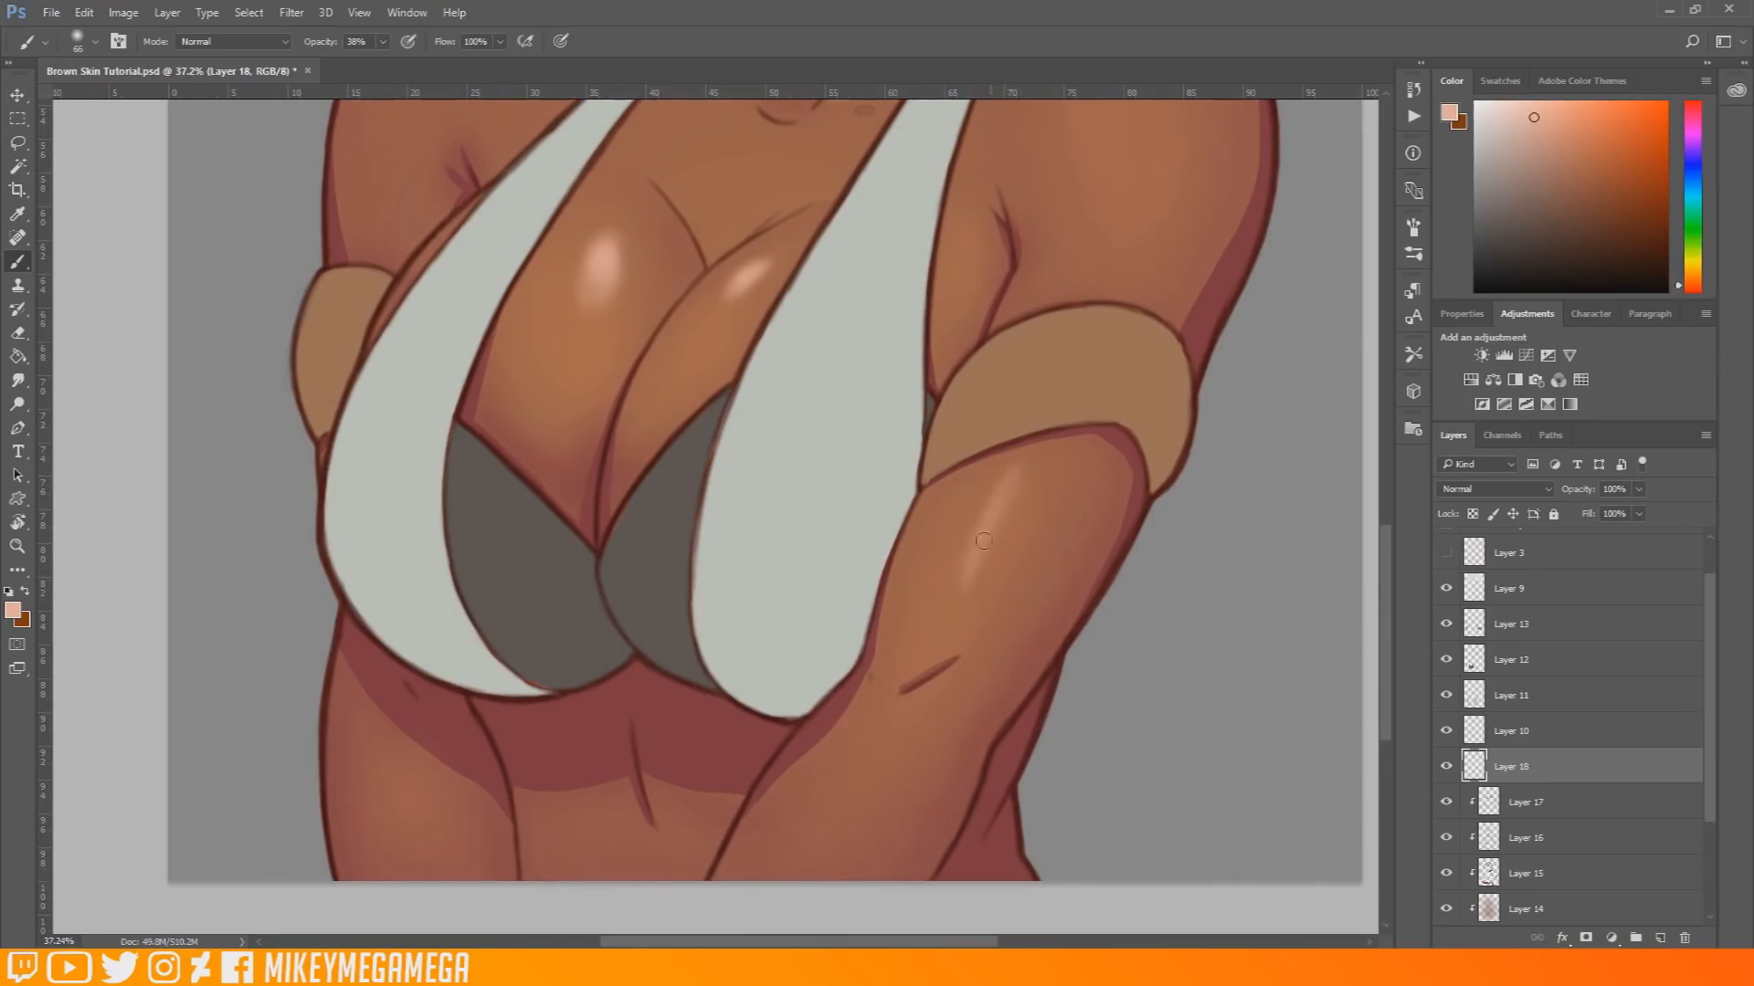
pyautogui.moveTo(1013, 475); pyautogui.dragTo(970, 575)
pyautogui.moveTo(888, 745); pyautogui.dragTo(841, 835)
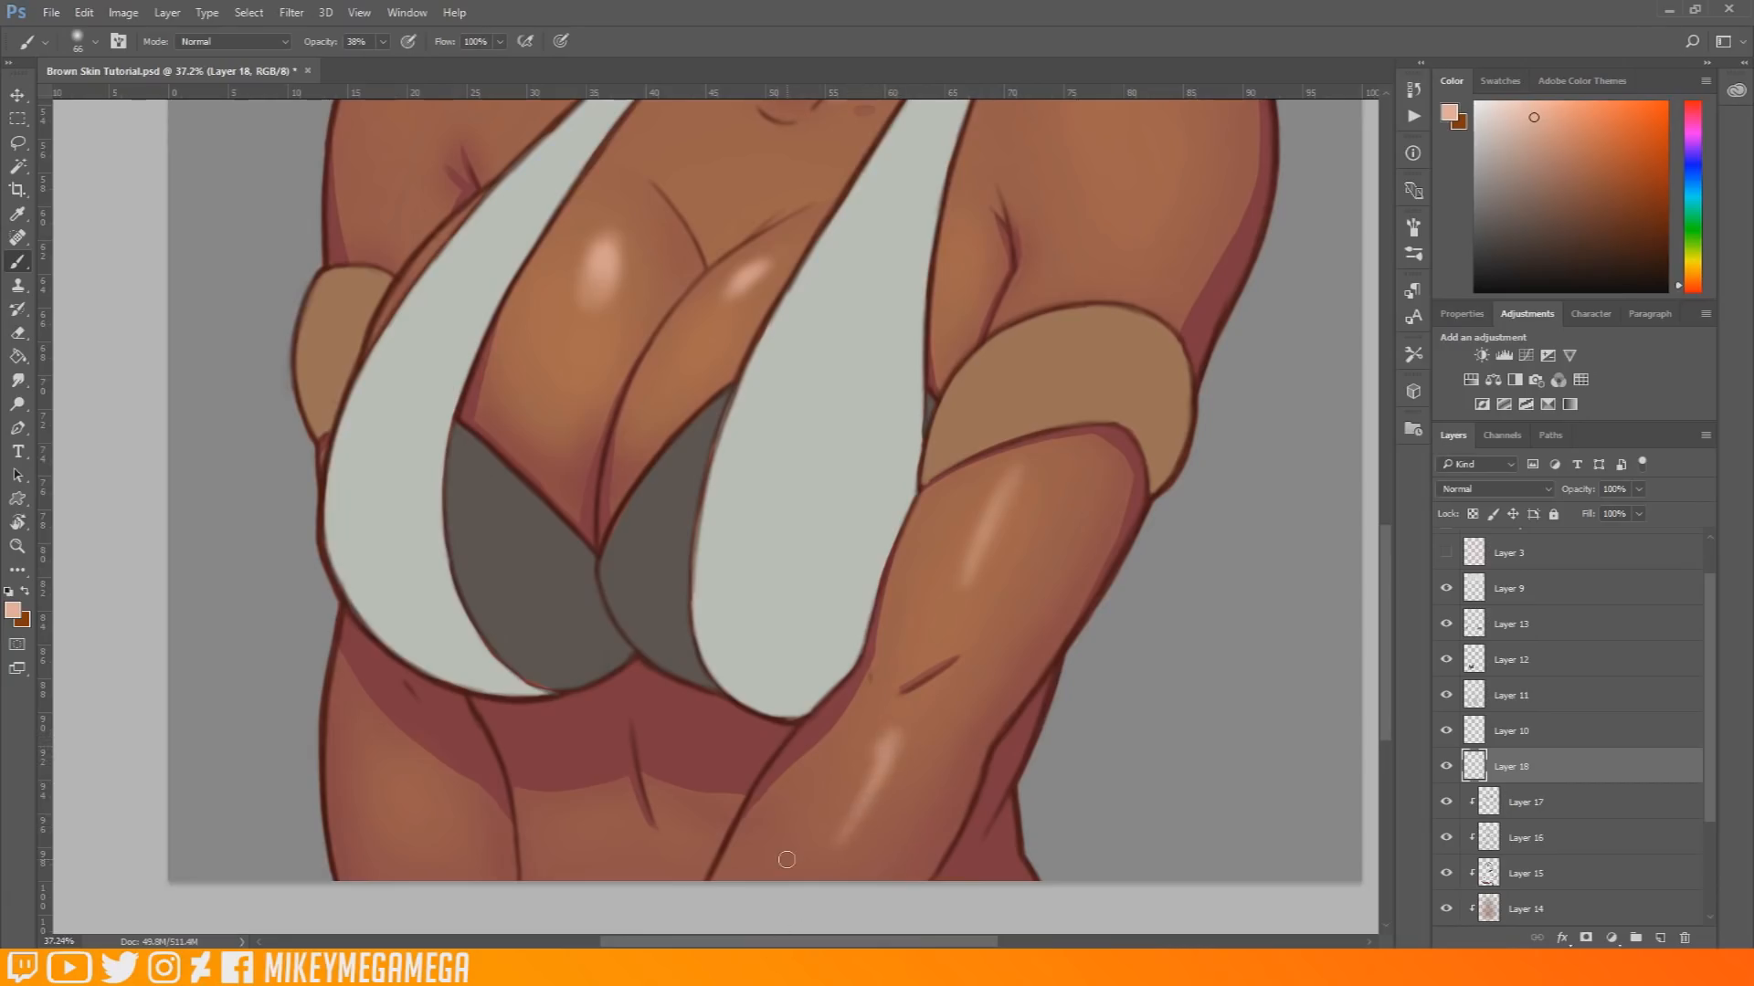
pyautogui.moveTo(372, 733); pyautogui.dragTo(395, 802)
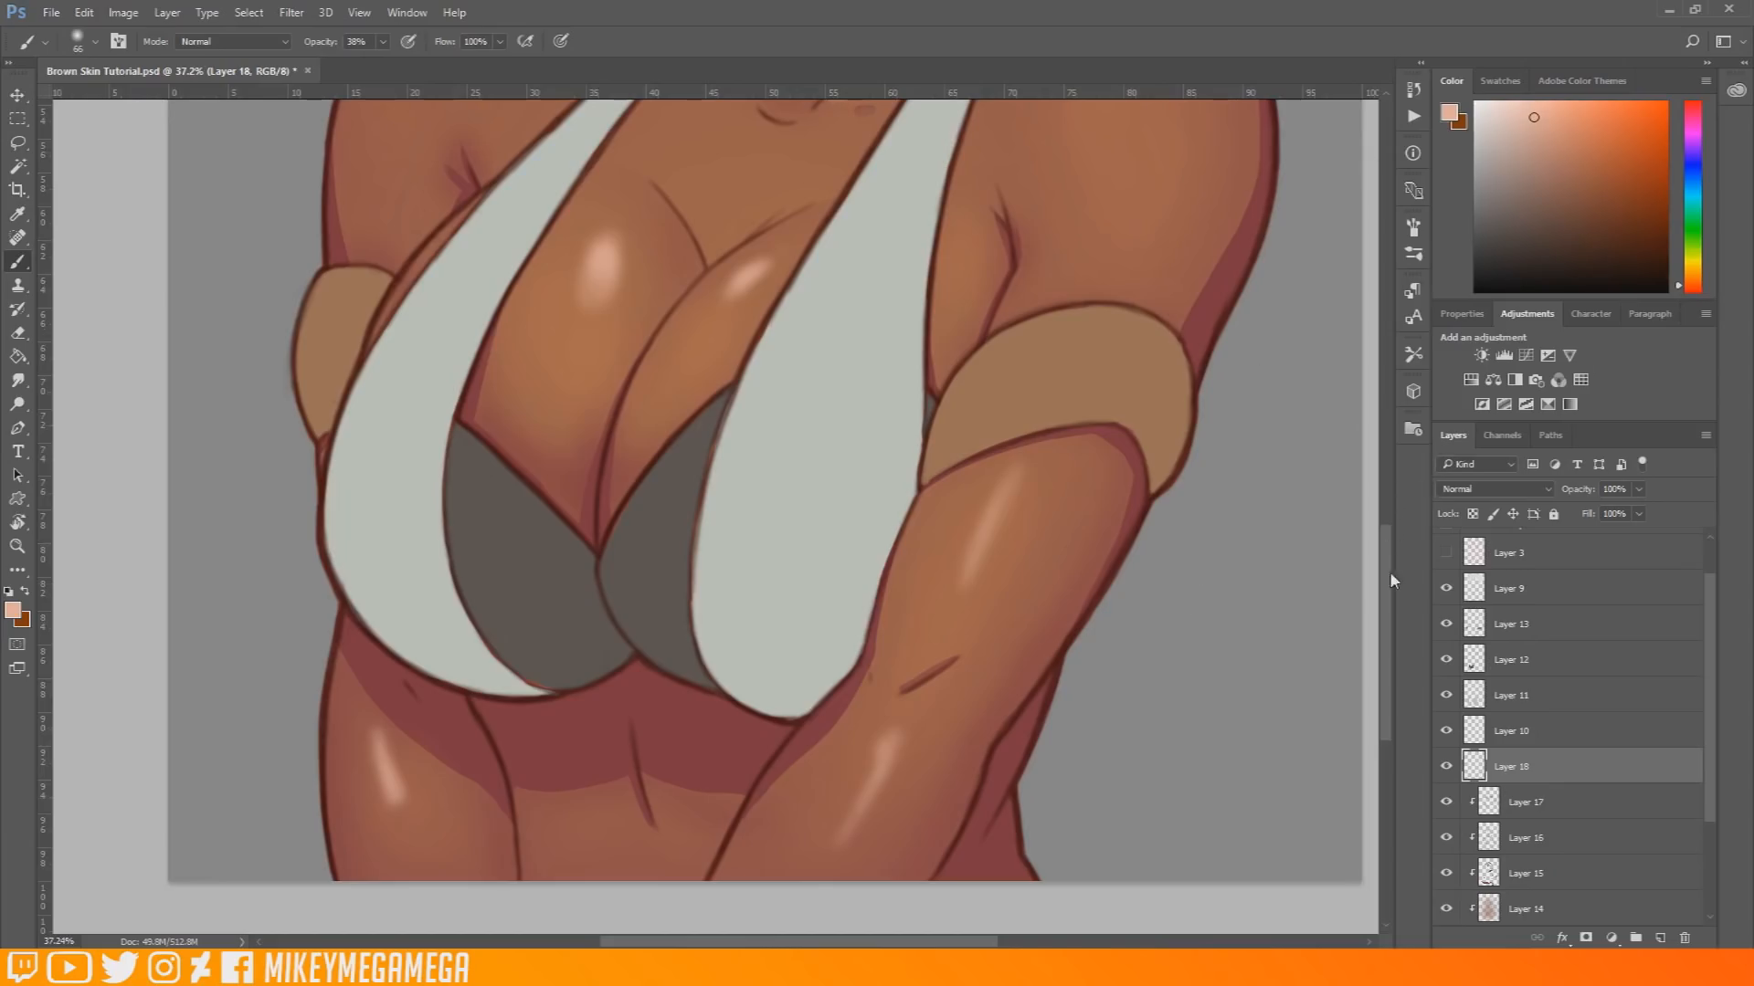
# Step: Sample the surrounding skin tones and soften the highlight edges on the chest, lower arm and shoulder
pyautogui.scroll(3, 1388, 548)
pyautogui.keyDown('alt'); pyautogui.click(575, 358); pyautogui.keyUp('alt')
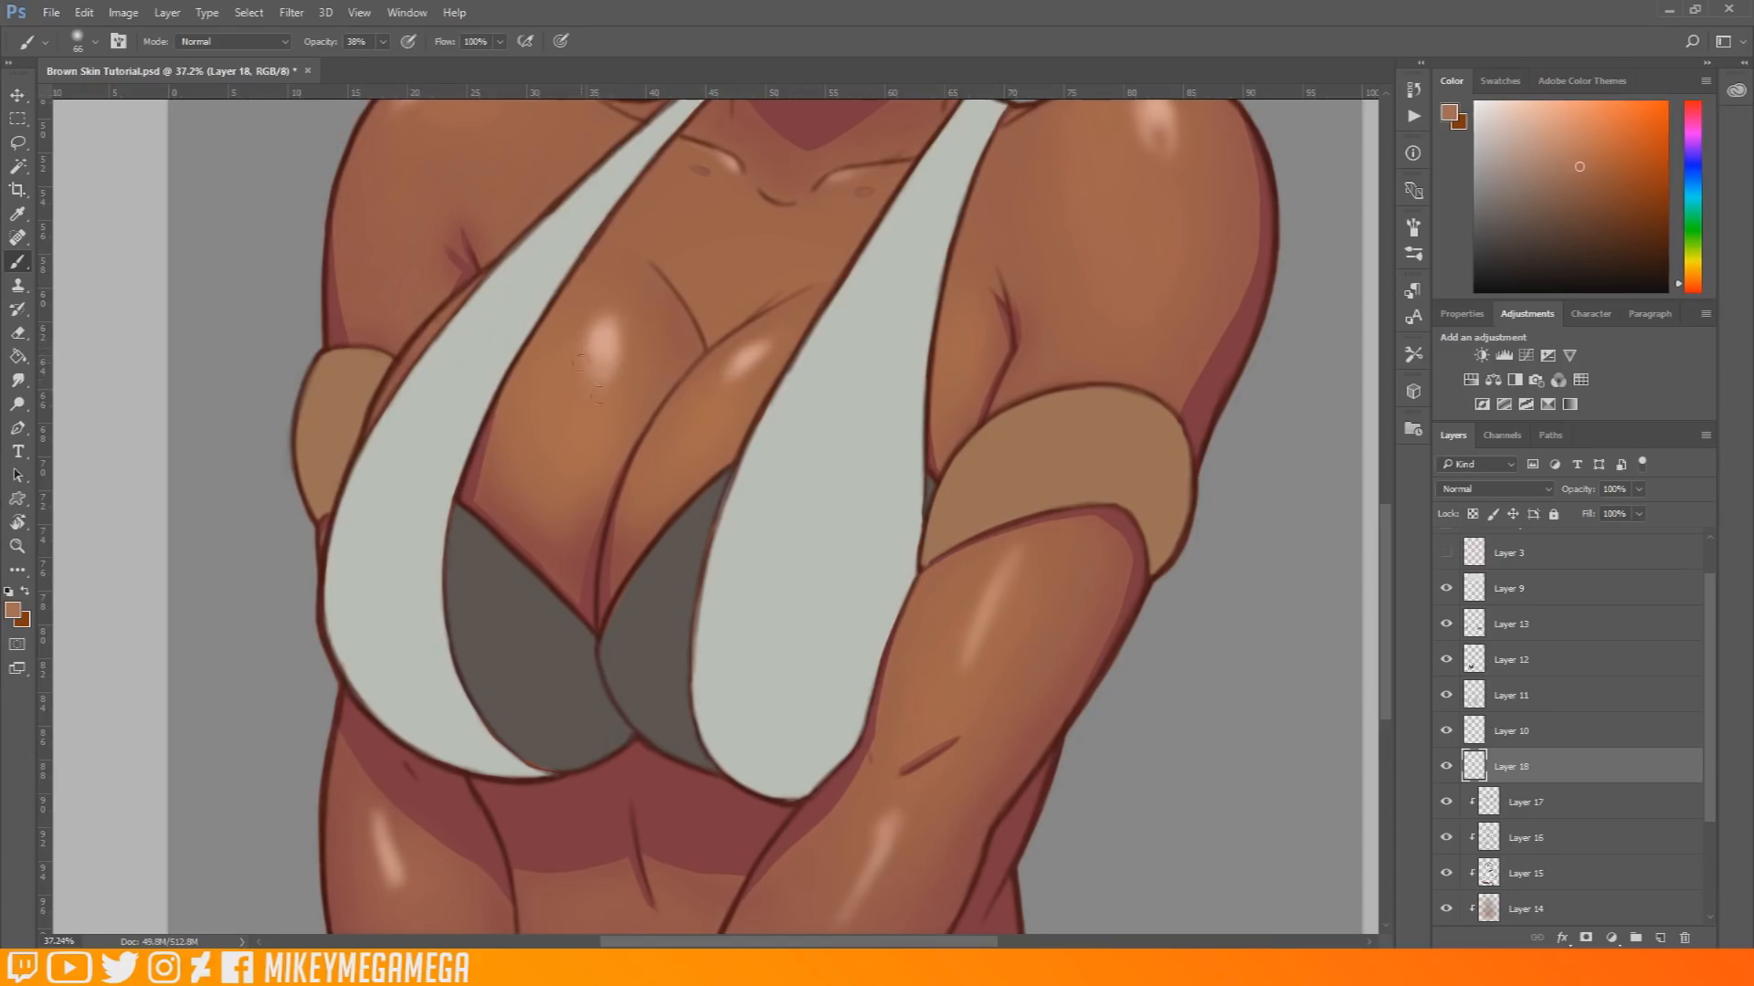
pyautogui.click(605, 353)
pyautogui.keyDown('alt'); pyautogui.click(415, 854); pyautogui.keyUp('alt')
pyautogui.keyDown('alt'); pyautogui.click(404, 833); pyautogui.keyUp('alt')
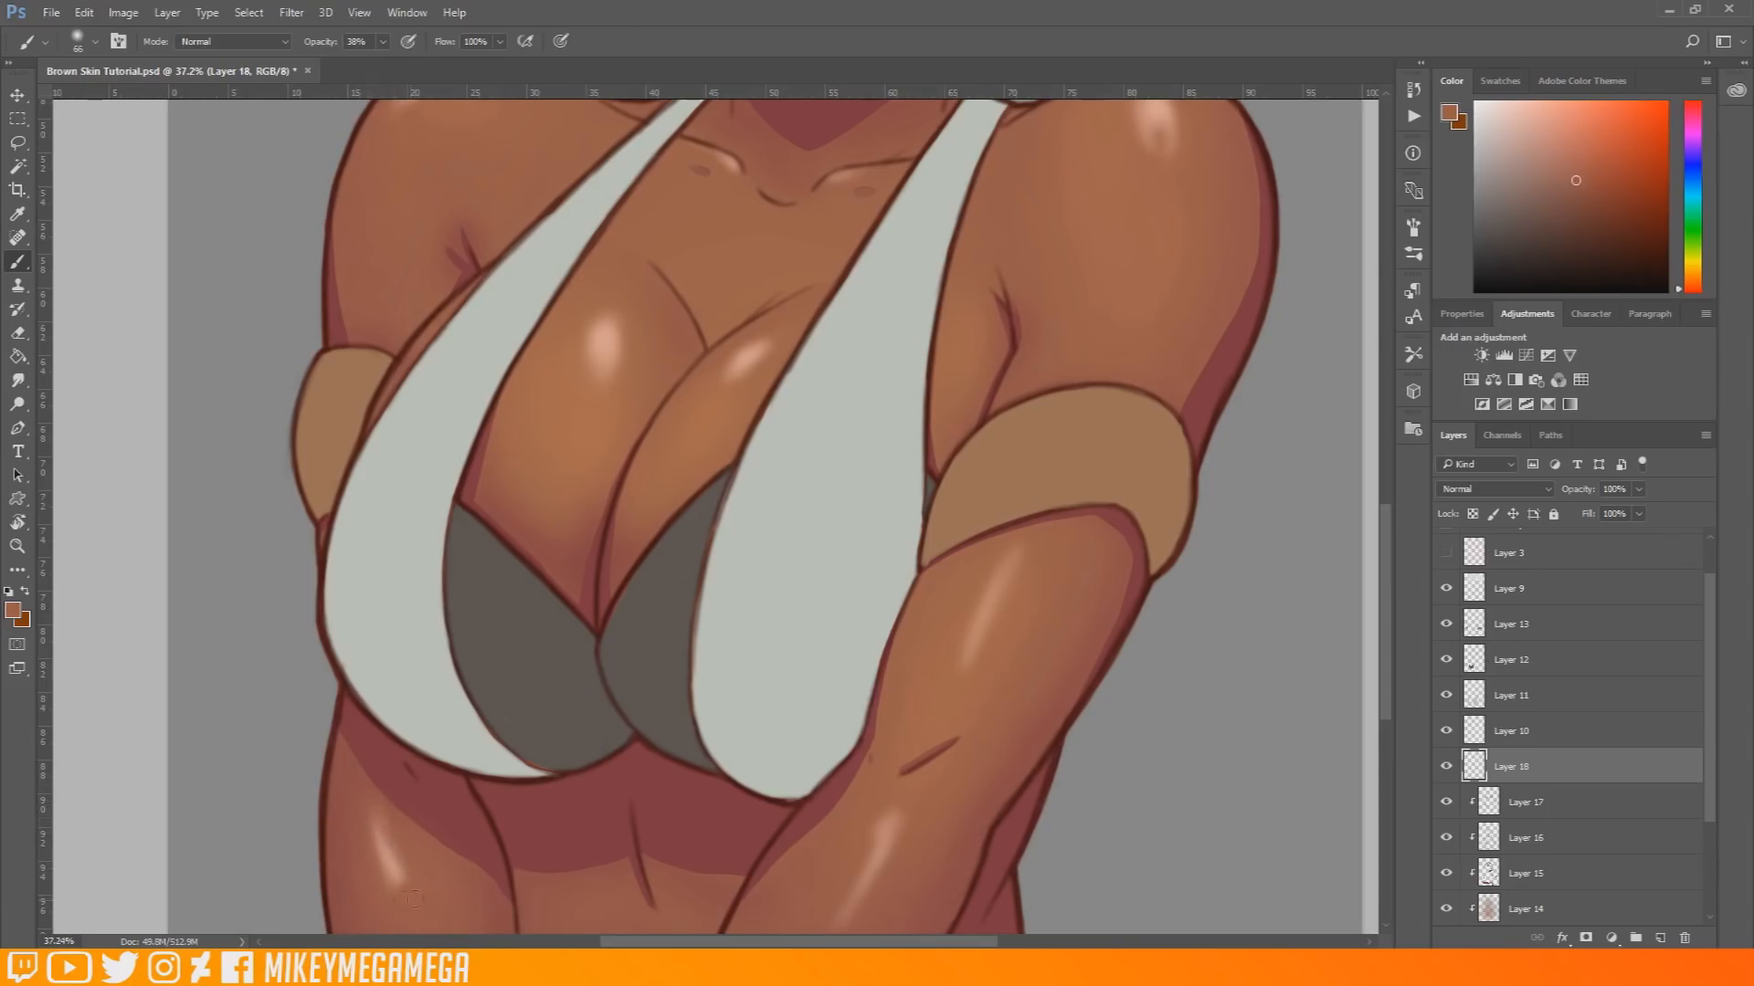
pyautogui.scroll(3, 462, 725)
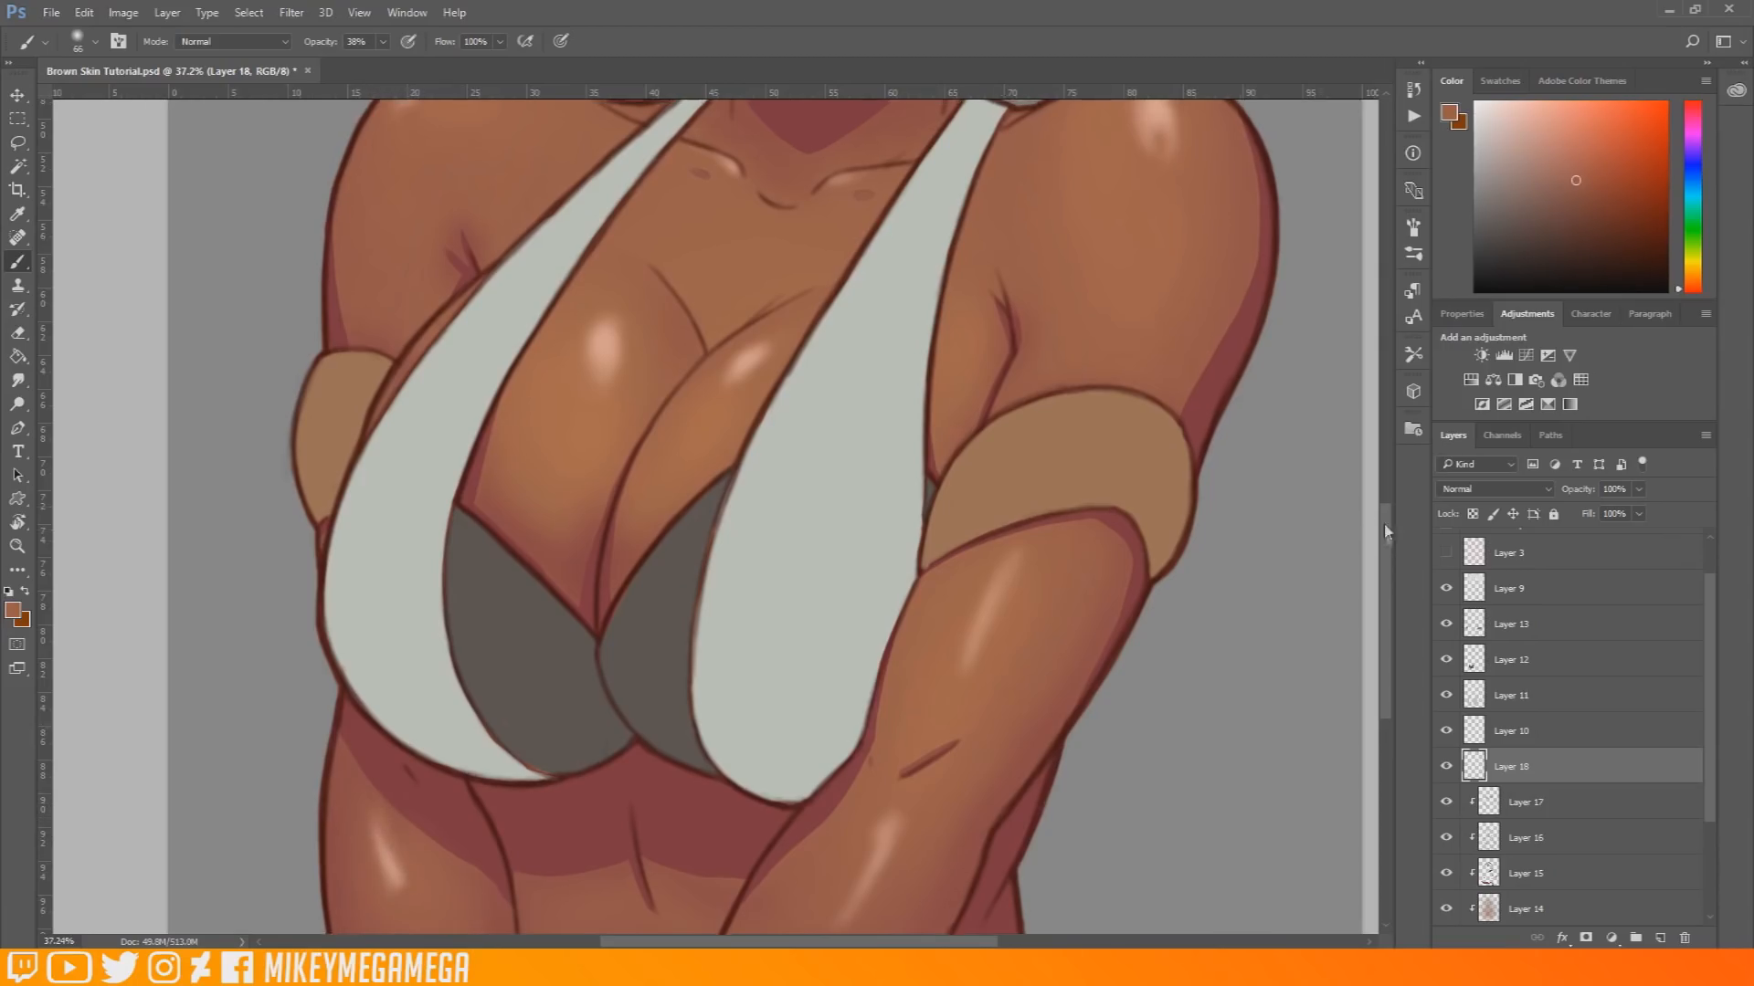
pyautogui.keyDown('alt'); pyautogui.click(1143, 294); pyautogui.keyUp('alt')
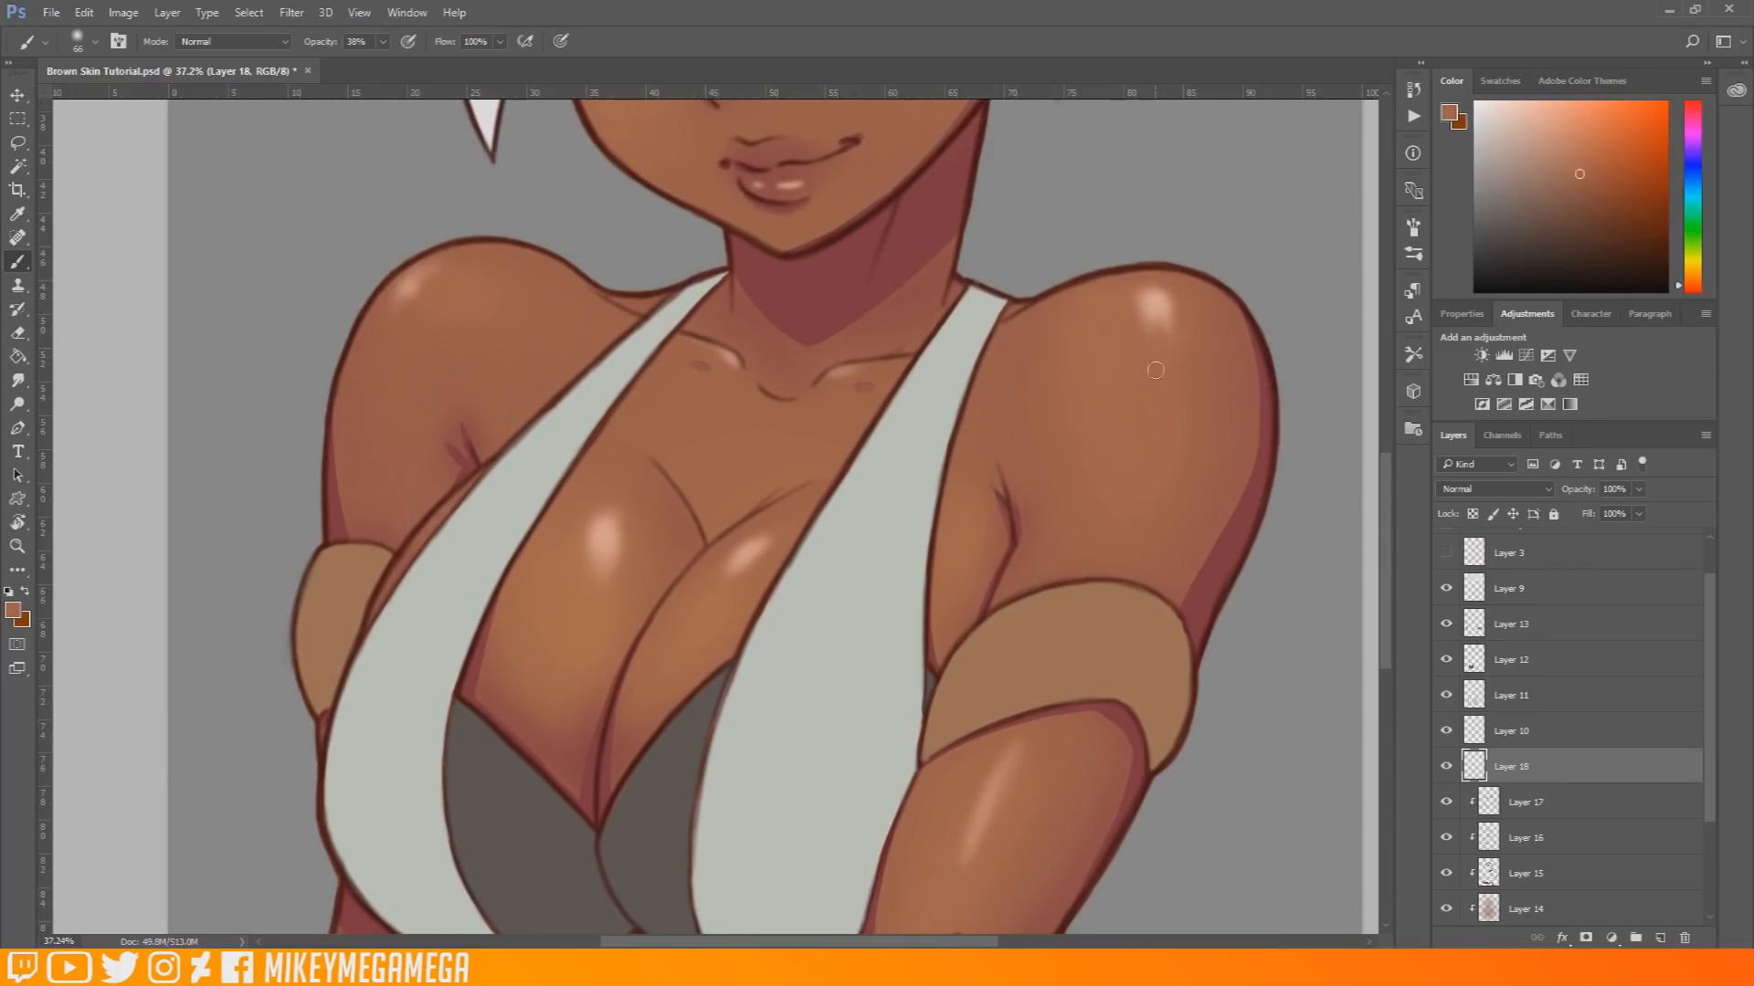
pyautogui.keyDown('alt'); pyautogui.click(1135, 287); pyautogui.keyUp('alt')
pyautogui.keyDown('alt'); pyautogui.click(1180, 349); pyautogui.keyUp('alt')
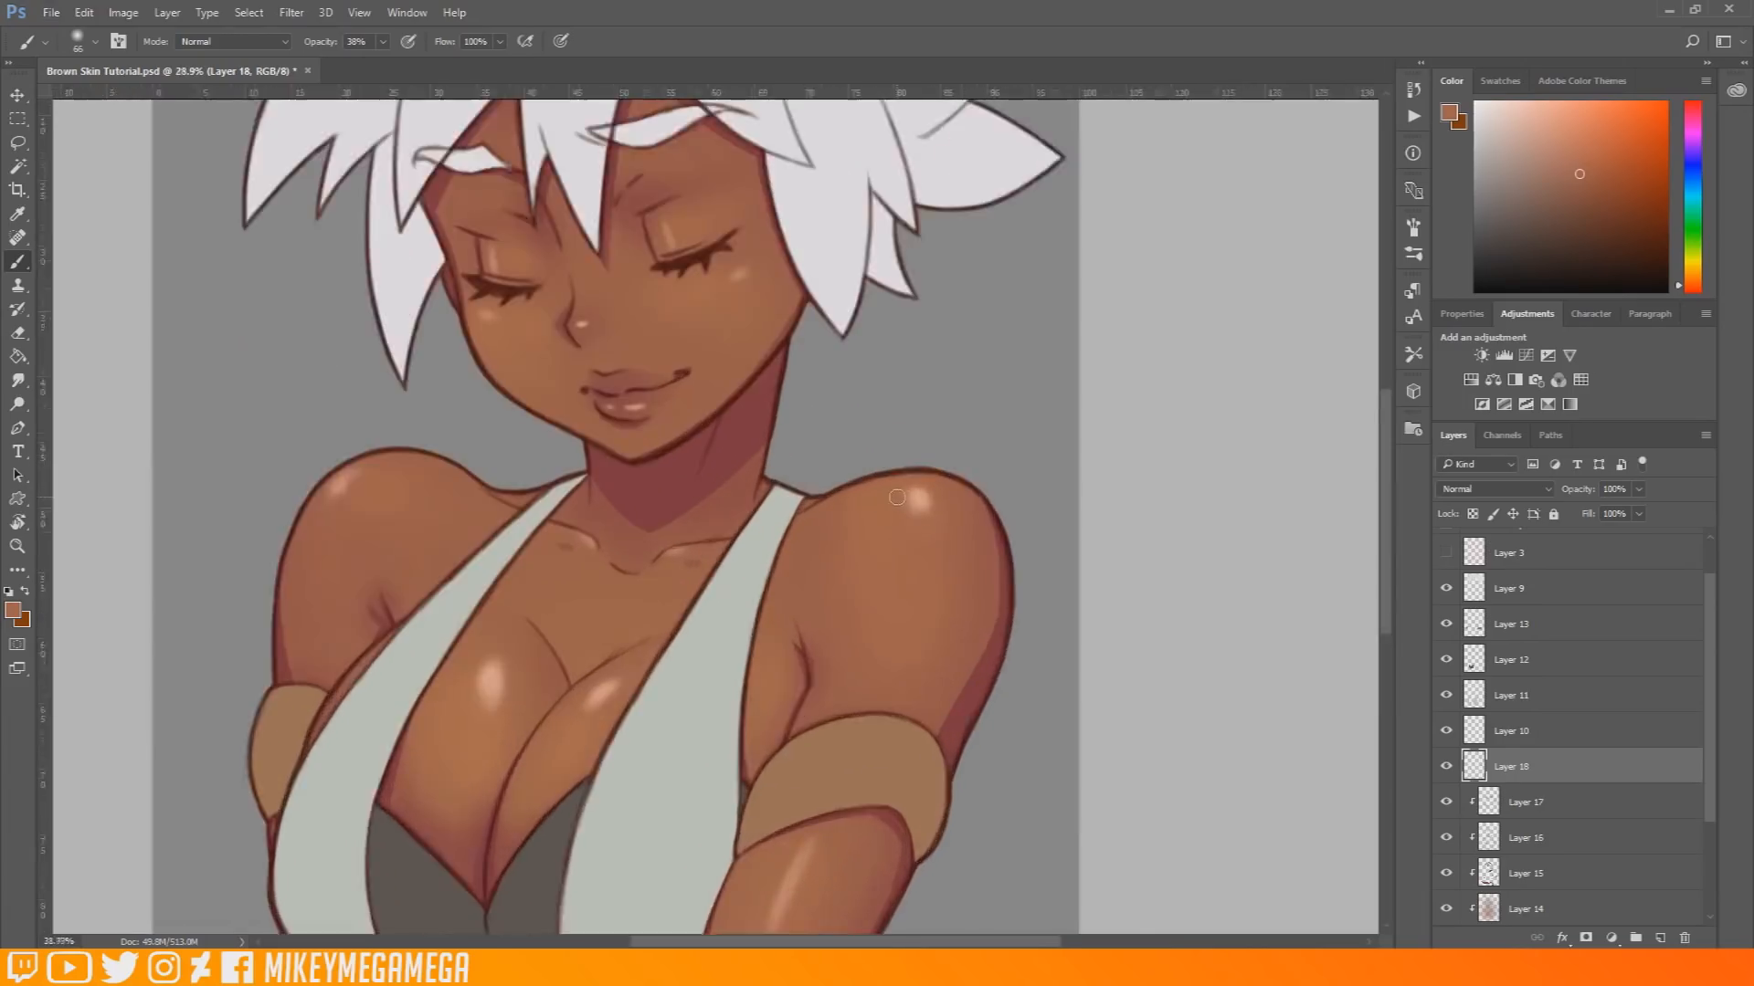
# Step: Add a new layer above Layer 17 and brush over the shoulder with a skin tone sampled there
pyautogui.scroll(2, 897, 497)
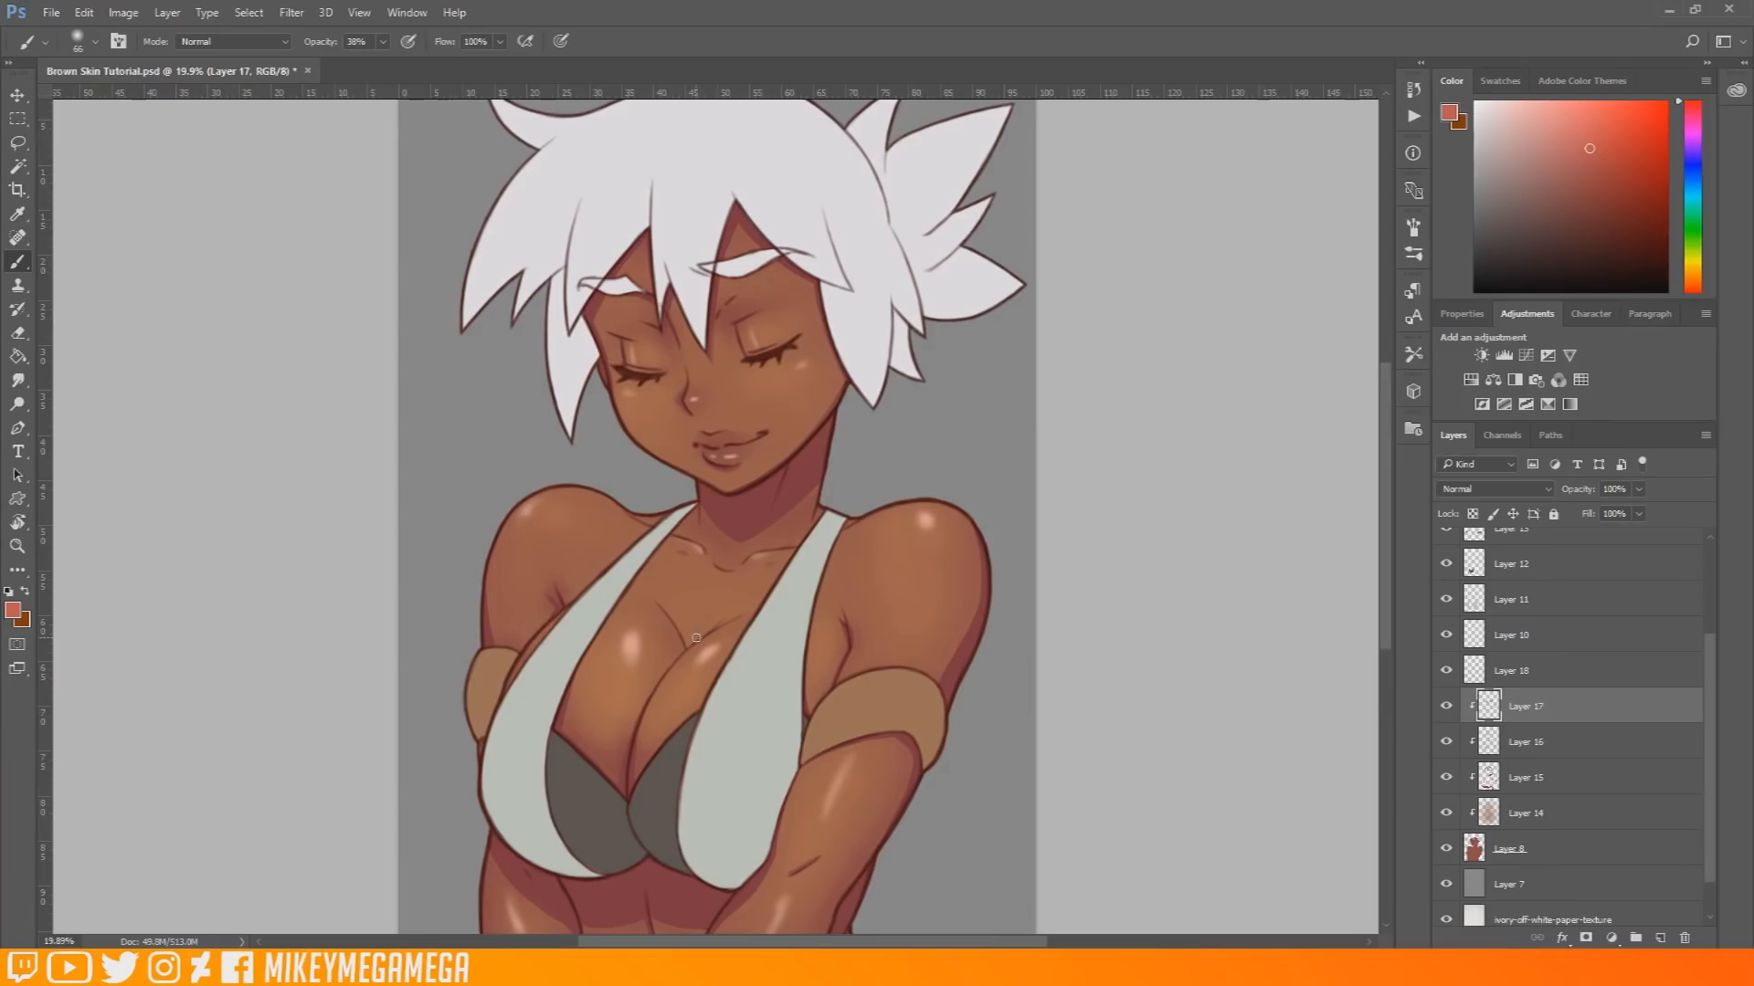
pyautogui.click(1660, 939)
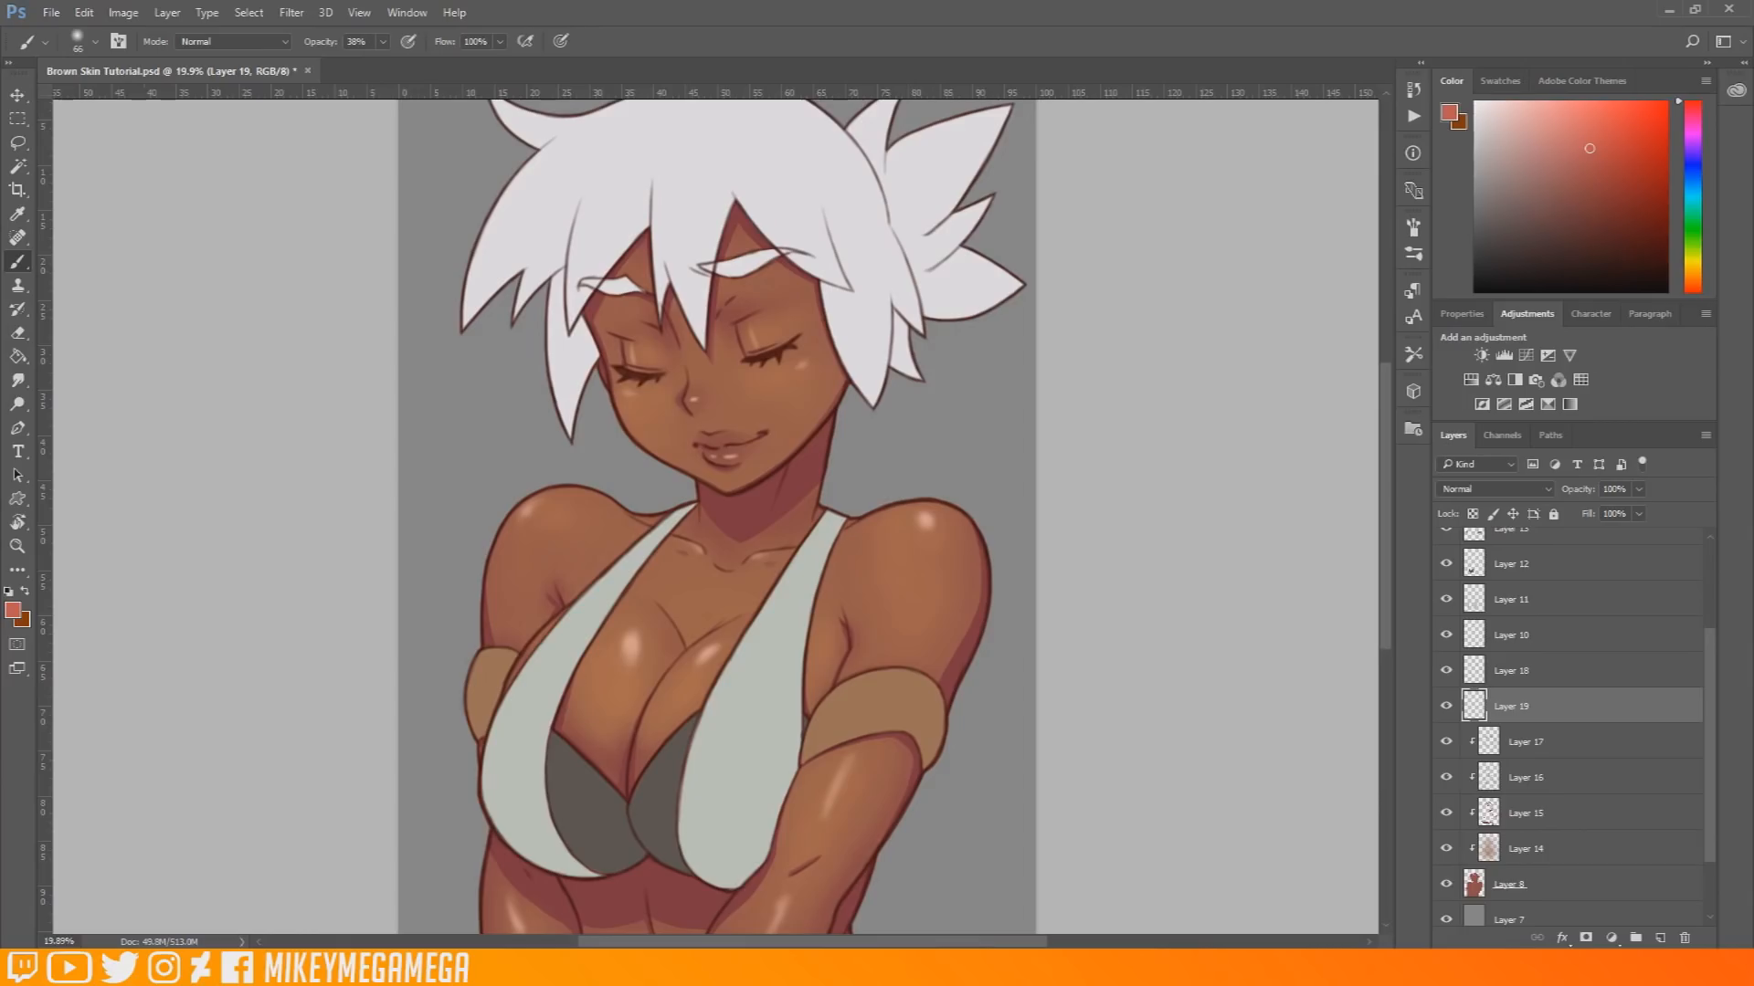
pyautogui.keyDown('alt'); pyautogui.click(910, 576); pyautogui.keyUp('alt')
pyautogui.moveTo(910, 573); pyautogui.dragTo(890, 579)
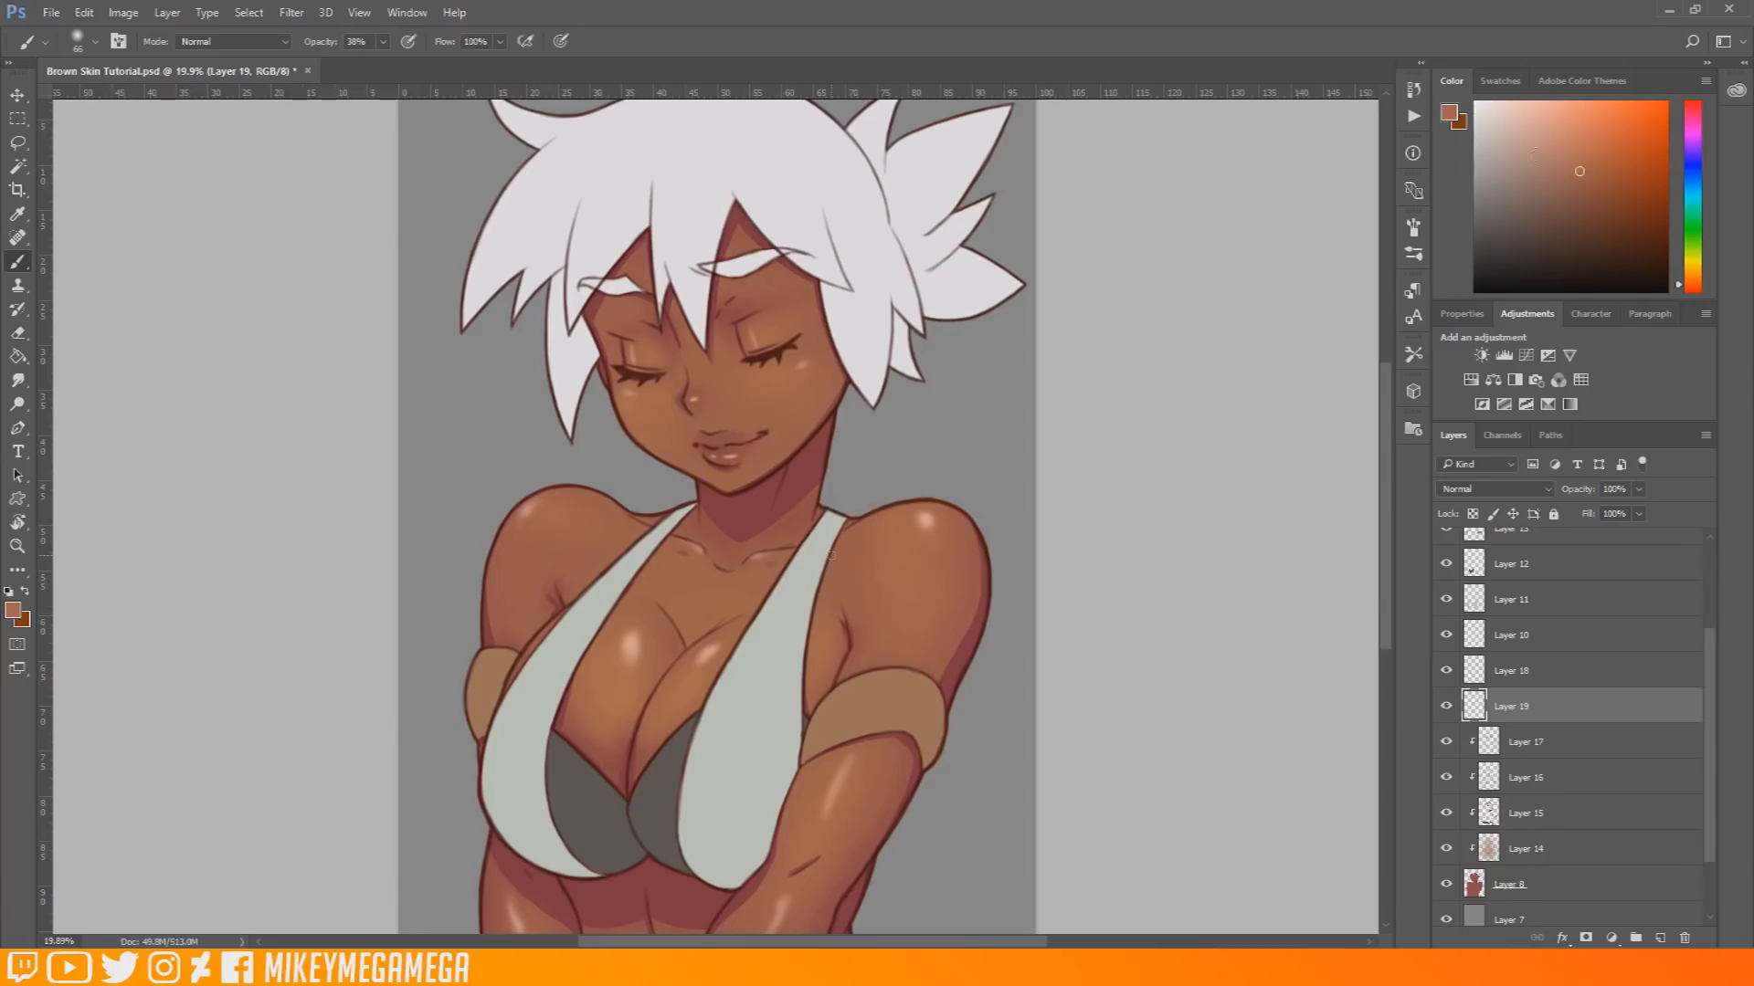
# Step: Prepare a new layer above Layer 19 for painting with a paler tan colour at 18% brush opacity
pyautogui.click(1550, 150)
pyautogui.click(382, 41)
pyautogui.click(339, 202)
pyautogui.scroll(2, 494, 212)
pyautogui.click(1661, 938)
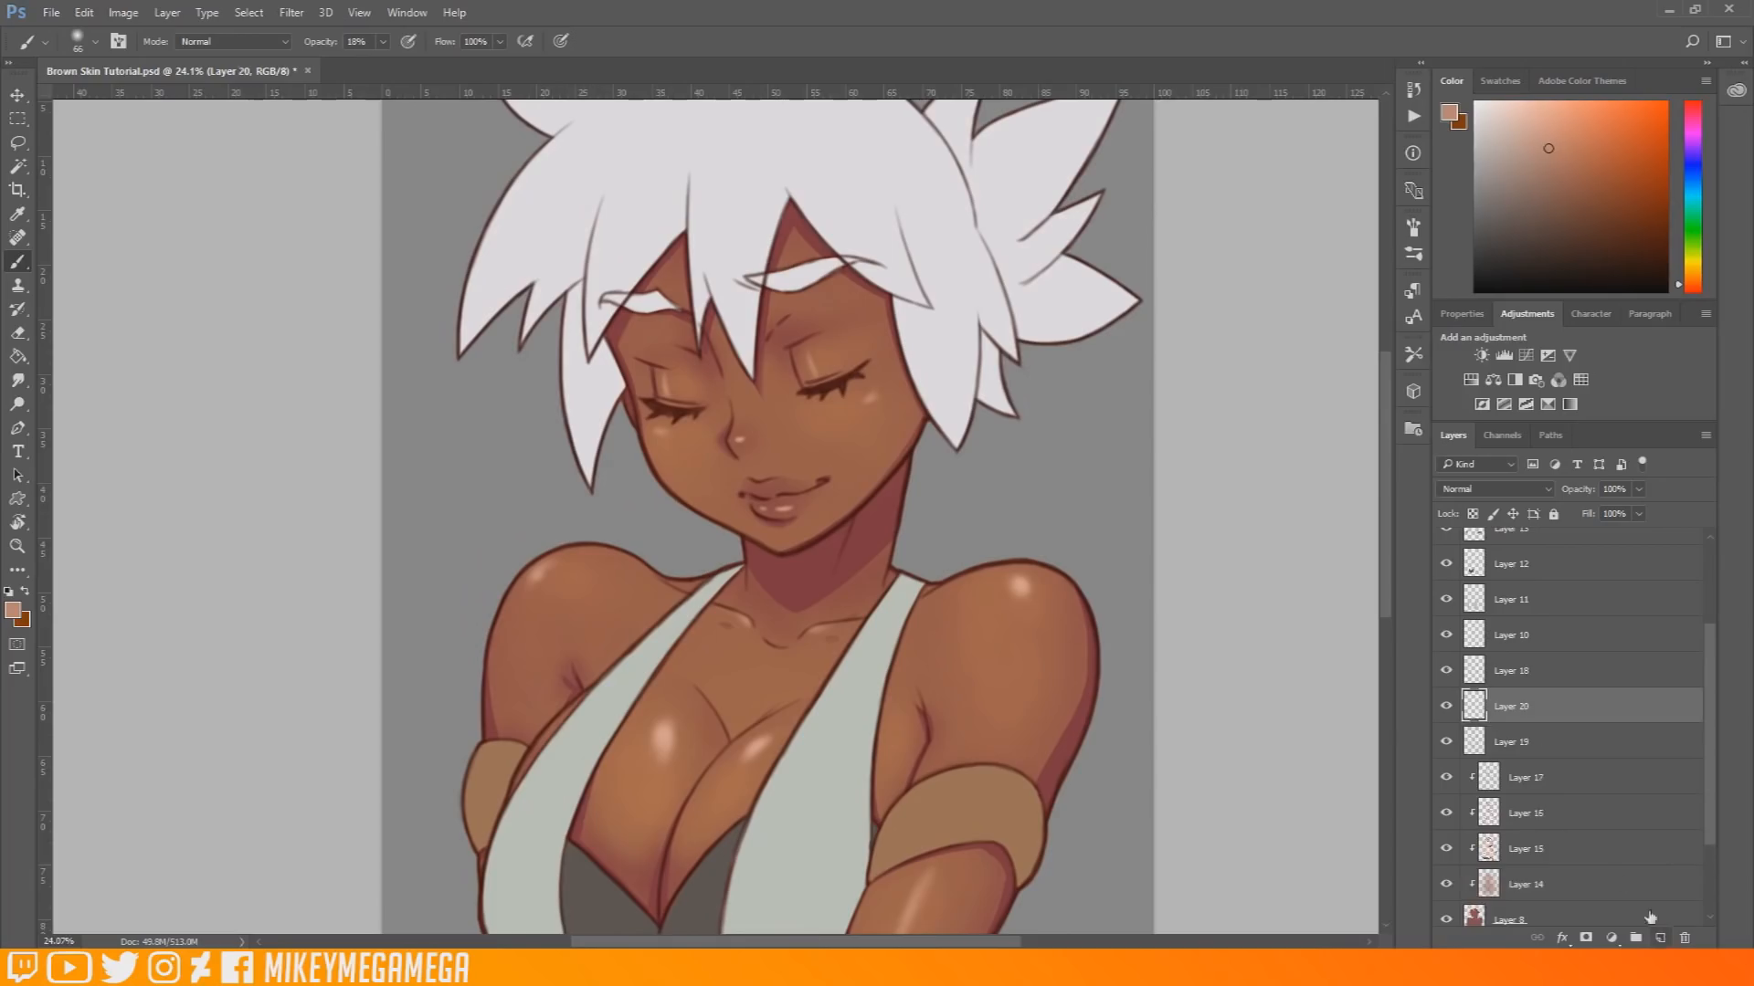
# Step: With a brush of about 61 px, paint faint light along the nose and the forehead shadows beneath the hair on Layer 20
pyautogui.scroll(2, 587, 290)
pyautogui.scroll(1, 587, 289)
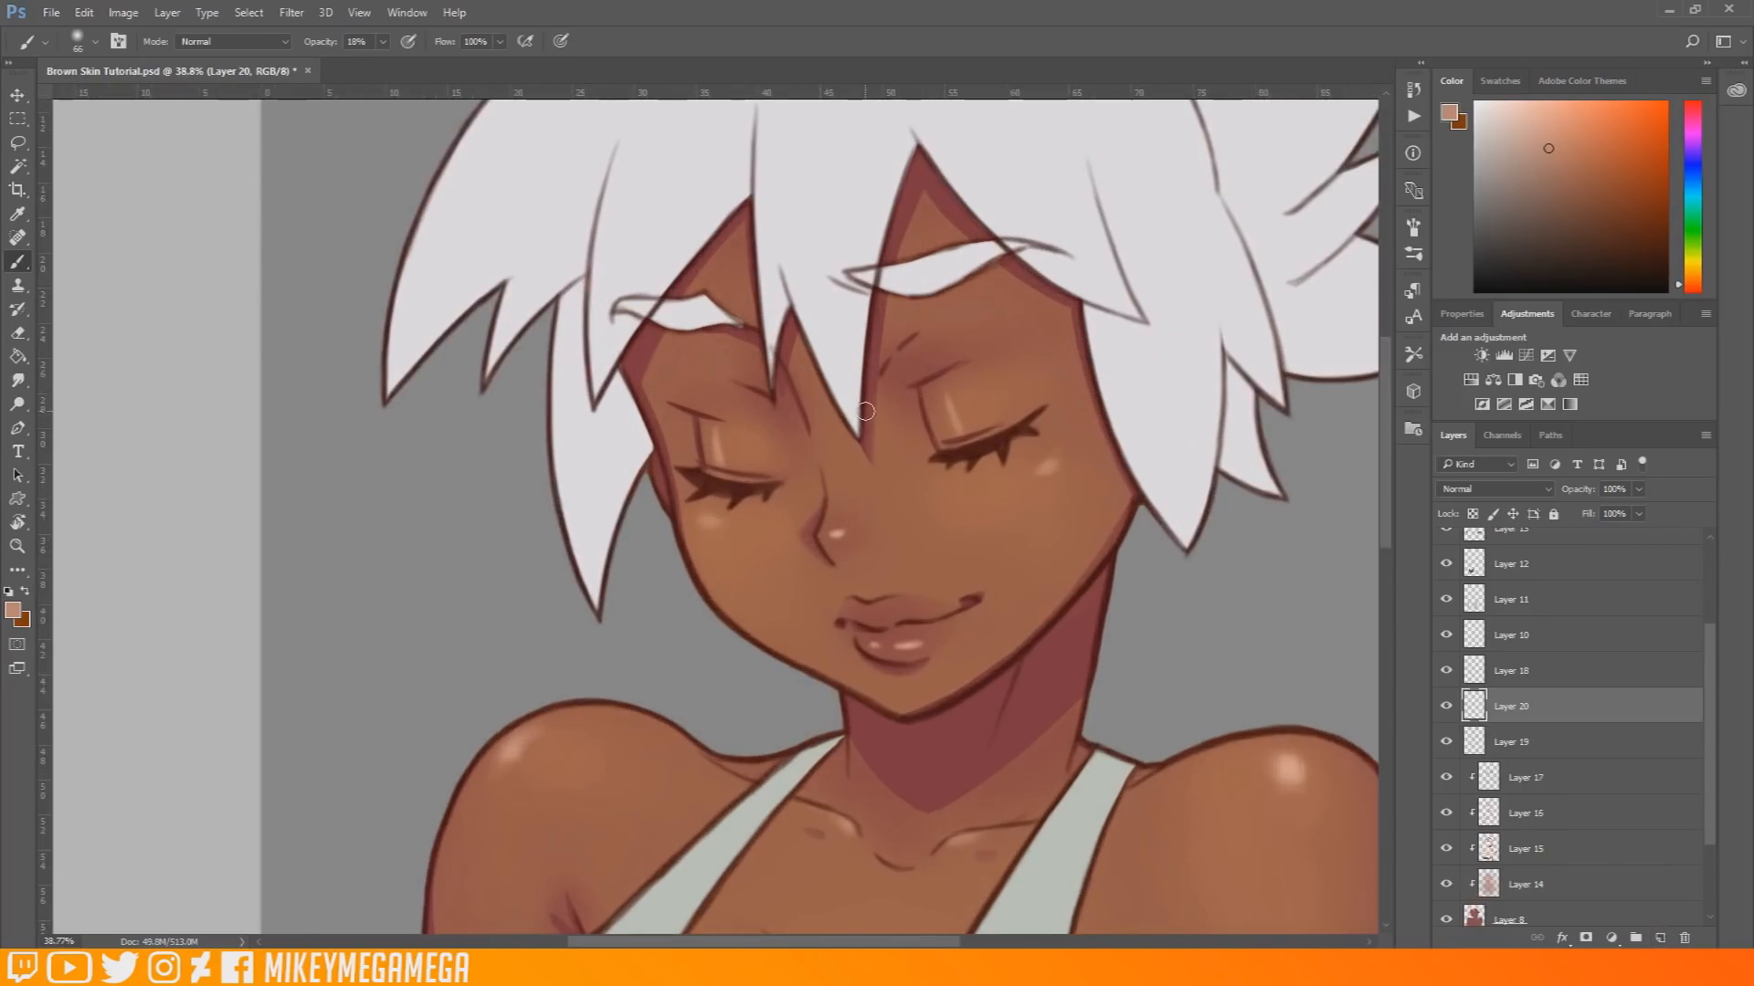
pyautogui.rightClick(946, 517)
pyautogui.moveTo(1073, 560); pyautogui.dragTo(1067, 561)
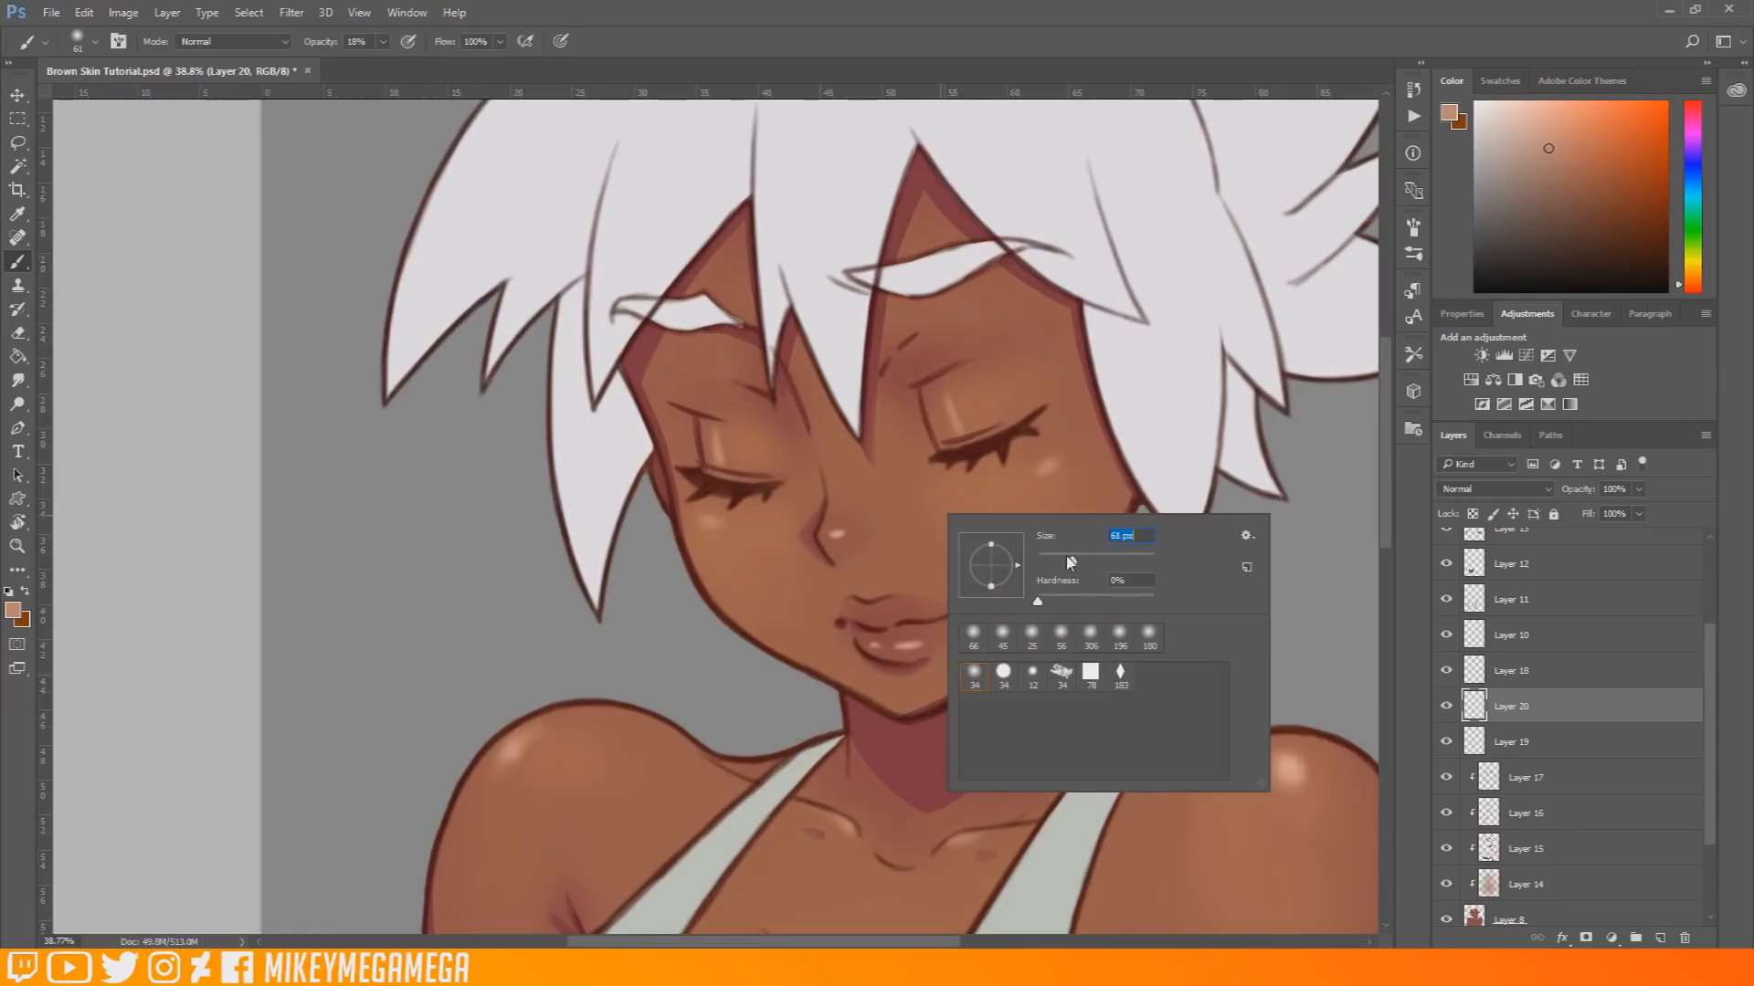
pyautogui.click(813, 505)
pyautogui.moveTo(813, 505); pyautogui.dragTo(820, 560)
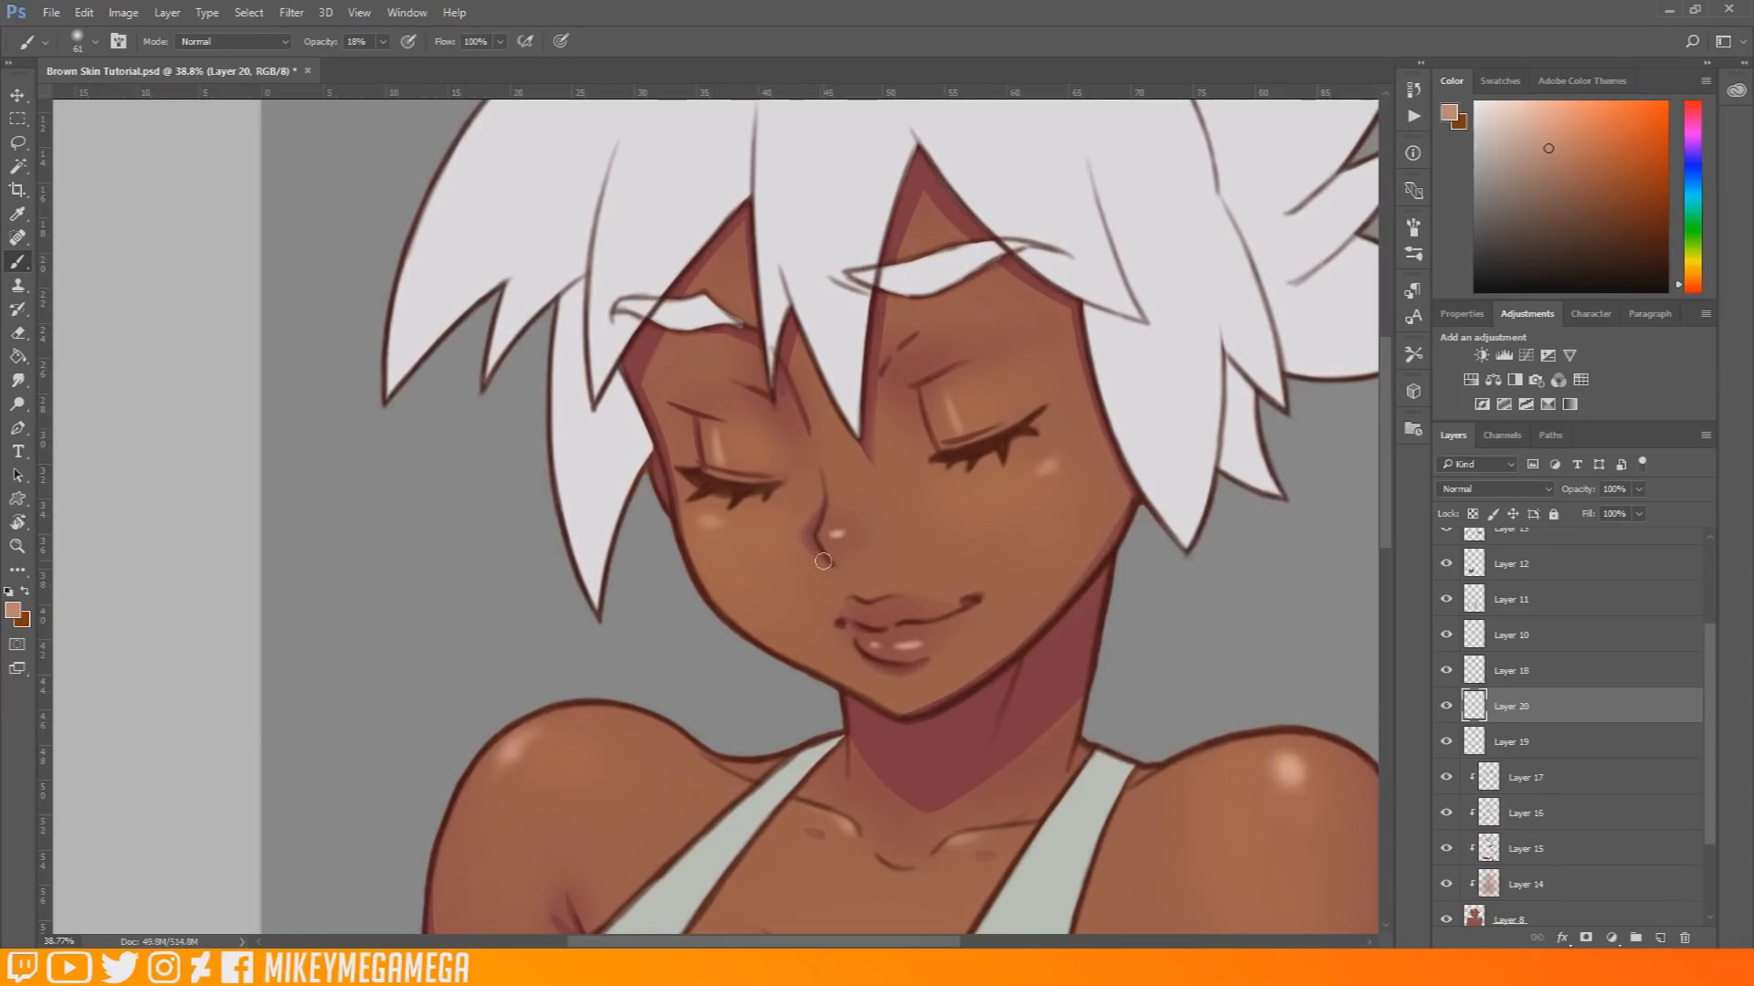
pyautogui.moveTo(815, 497); pyautogui.dragTo(825, 563)
pyautogui.moveTo(884, 546)
pyautogui.mouseDown()
pyautogui.moveTo(914, 517)
pyautogui.moveTo(880, 539)
pyautogui.mouseUp()
pyautogui.moveTo(733, 242)
pyautogui.mouseDown()
pyautogui.moveTo(691, 306)
pyautogui.moveTo(713, 269)
pyautogui.mouseUp()
pyautogui.moveTo(925, 183)
pyautogui.mouseDown()
pyautogui.moveTo(944, 224)
pyautogui.moveTo(929, 208)
pyautogui.mouseUp()
# Step: Brush a faint rim of light along the outer edge of the upper arm on the image's left side
pyautogui.scroll(-5, 1382, 491)
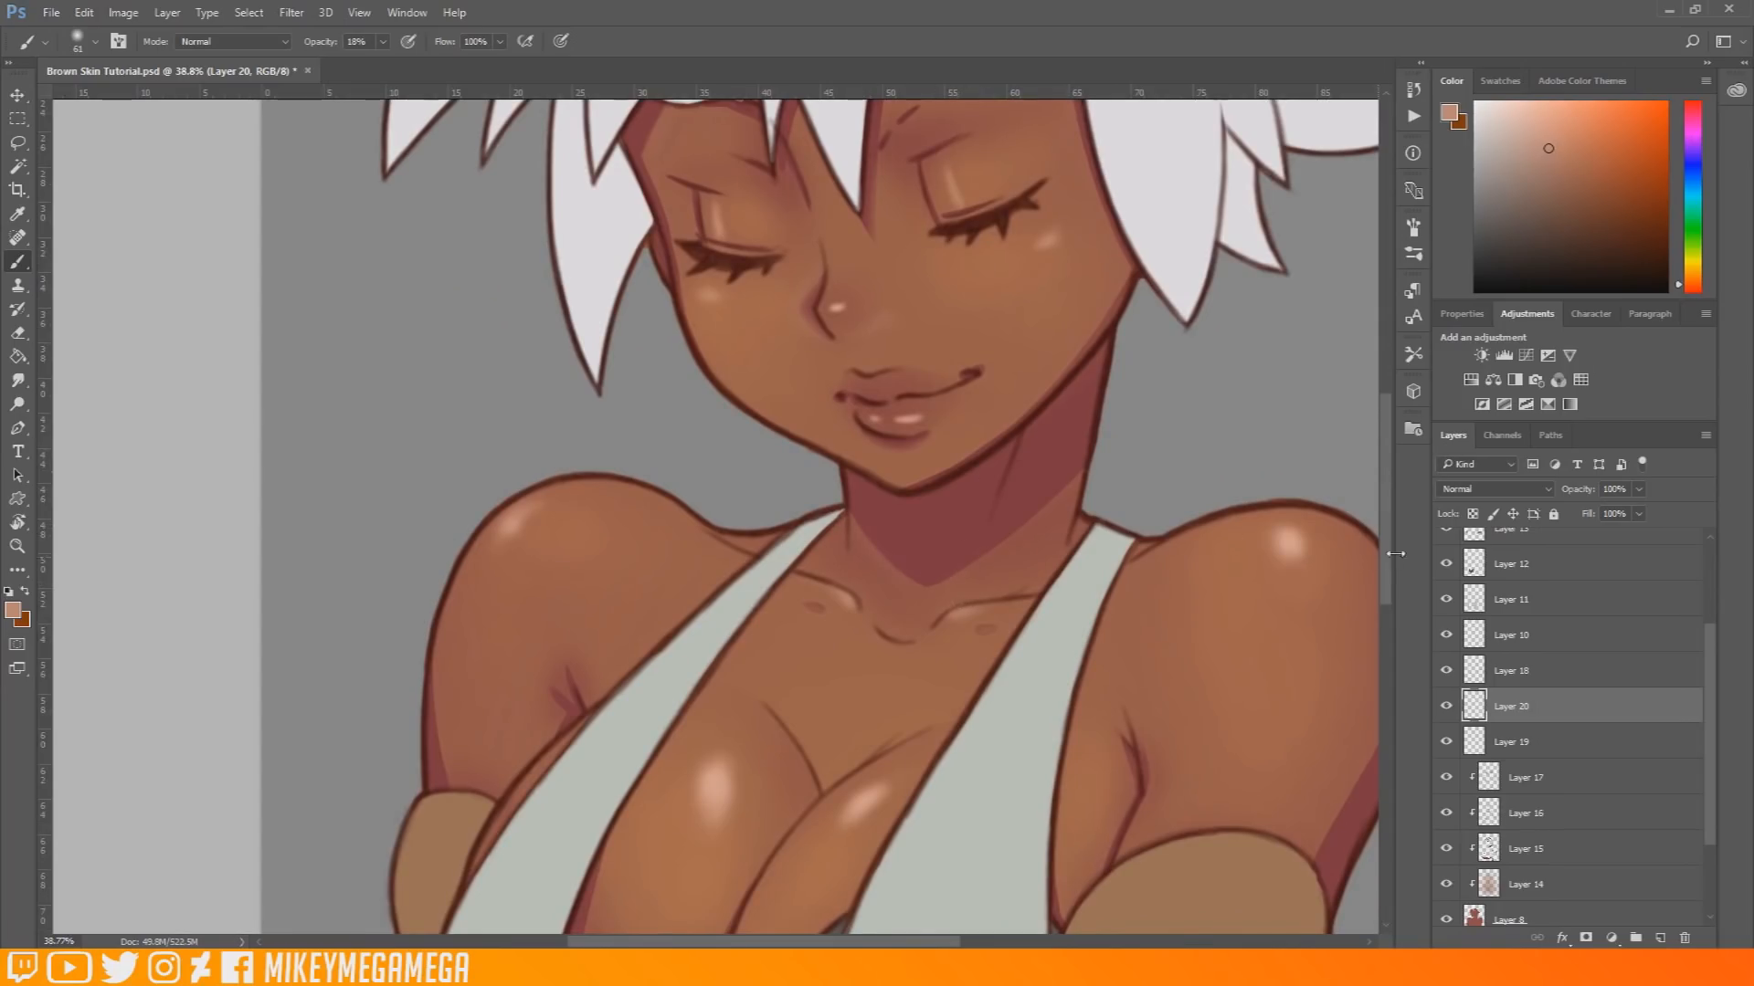
pyautogui.scroll(-5, 1368, 601)
pyautogui.moveTo(456, 580); pyautogui.dragTo(447, 411)
pyautogui.moveTo(449, 535); pyautogui.dragTo(442, 426)
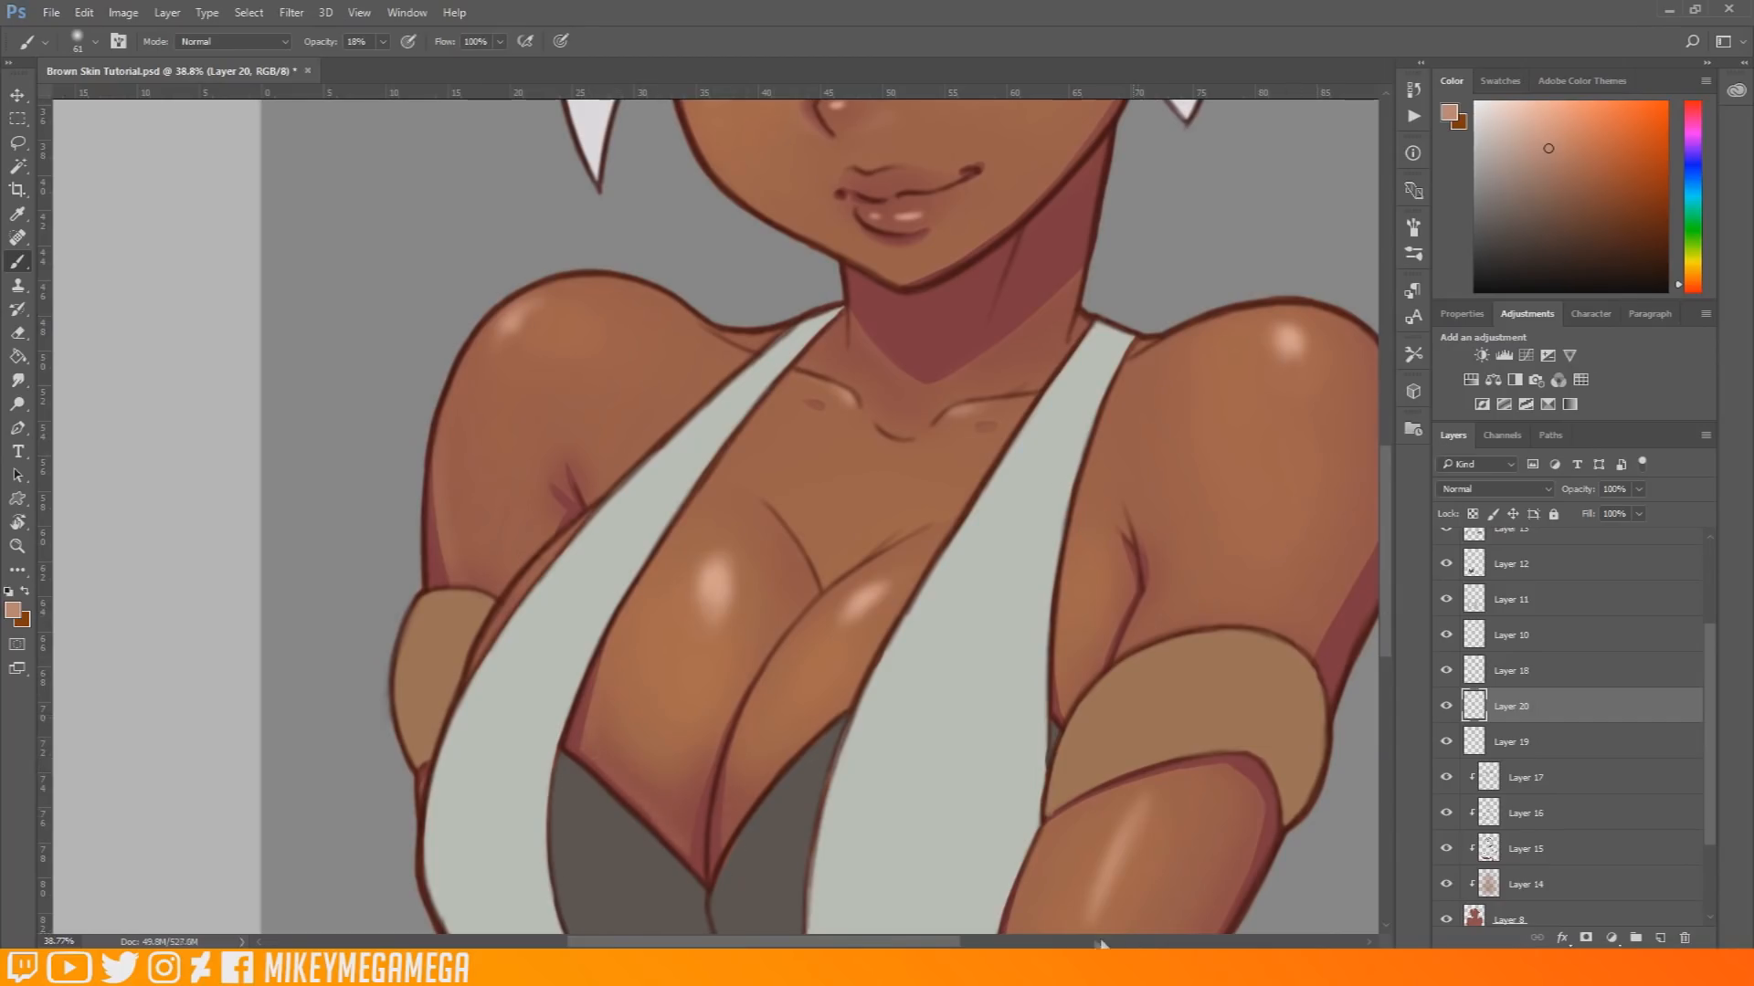
# Step: Brush faint light along the shadow edges of the upper arm and forearm on the image's right side
pyautogui.click(964, 943)
pyautogui.moveTo(1021, 941); pyautogui.dragTo(848, 941)
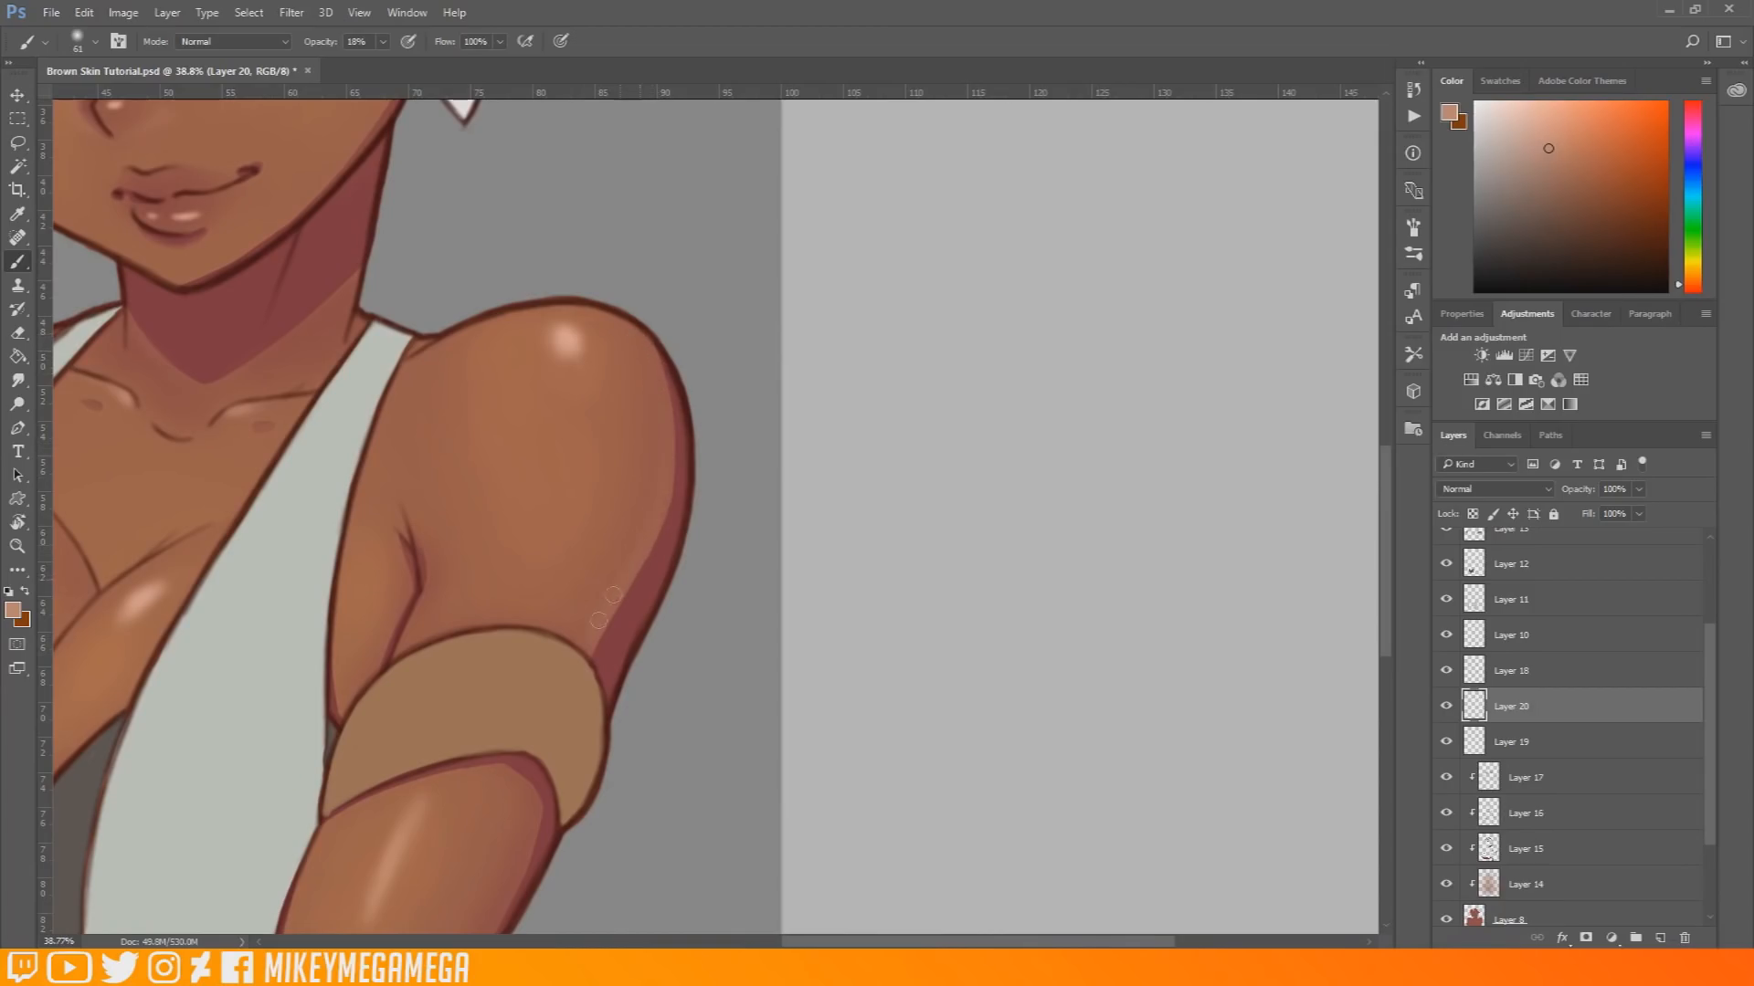
pyautogui.moveTo(1388, 468); pyautogui.dragTo(1384, 543)
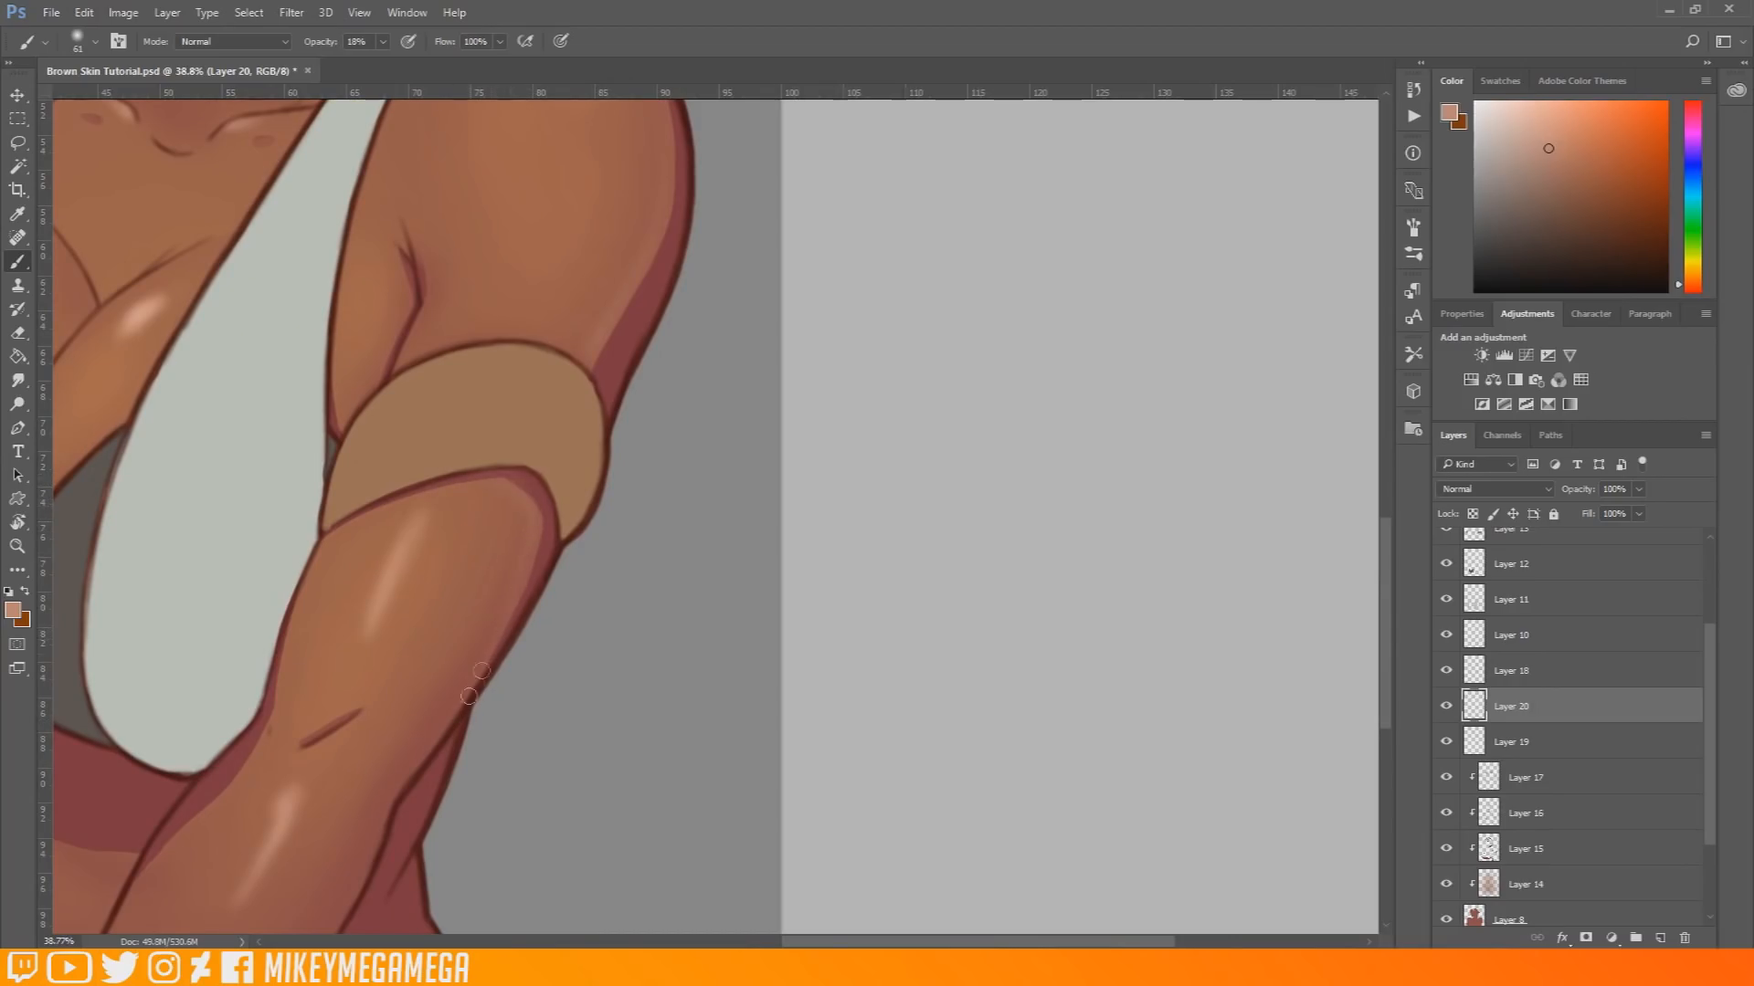
pyautogui.moveTo(1386, 553); pyautogui.dragTo(1387, 586)
pyautogui.moveTo(977, 946); pyautogui.dragTo(881, 946)
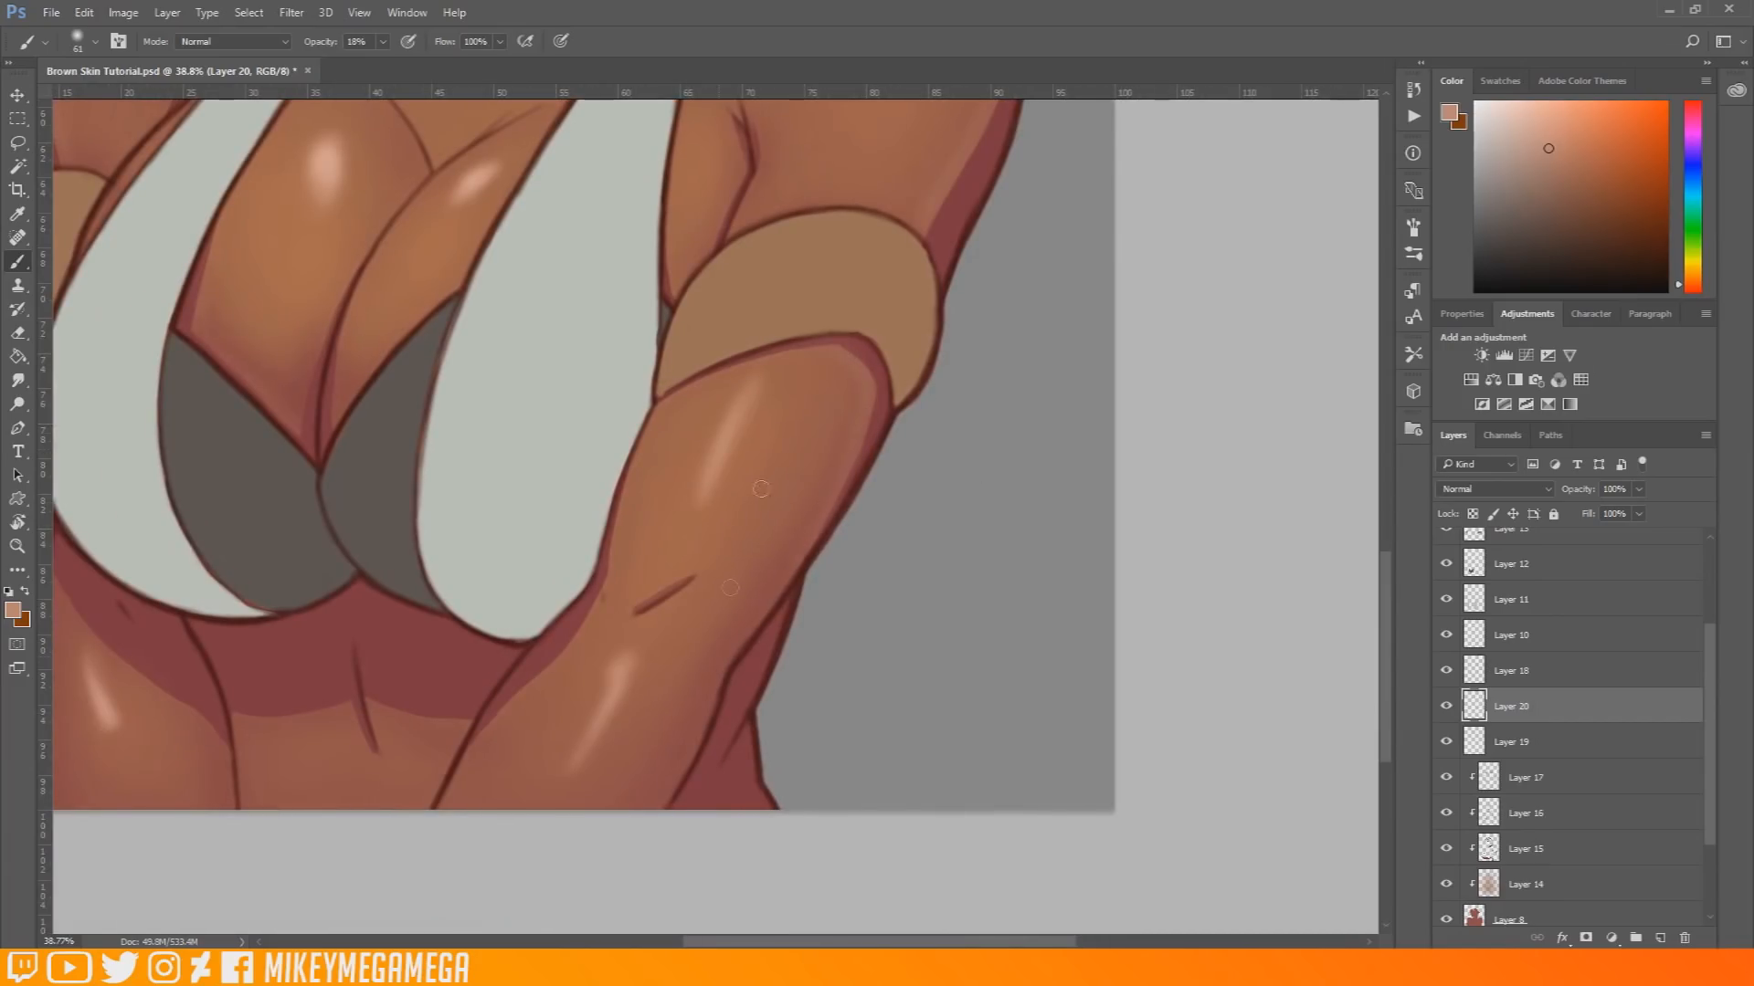
# Step: Brush faint light along the shadow edges beside the forearm and across the arm and waist beneath the top
pyautogui.moveTo(472, 752); pyautogui.dragTo(484, 741)
pyautogui.moveTo(543, 676)
pyautogui.mouseDown()
pyautogui.moveTo(617, 503)
pyautogui.moveTo(546, 682)
pyautogui.moveTo(603, 568)
pyautogui.mouseUp()
pyautogui.hscroll(-5, 1041, 924)
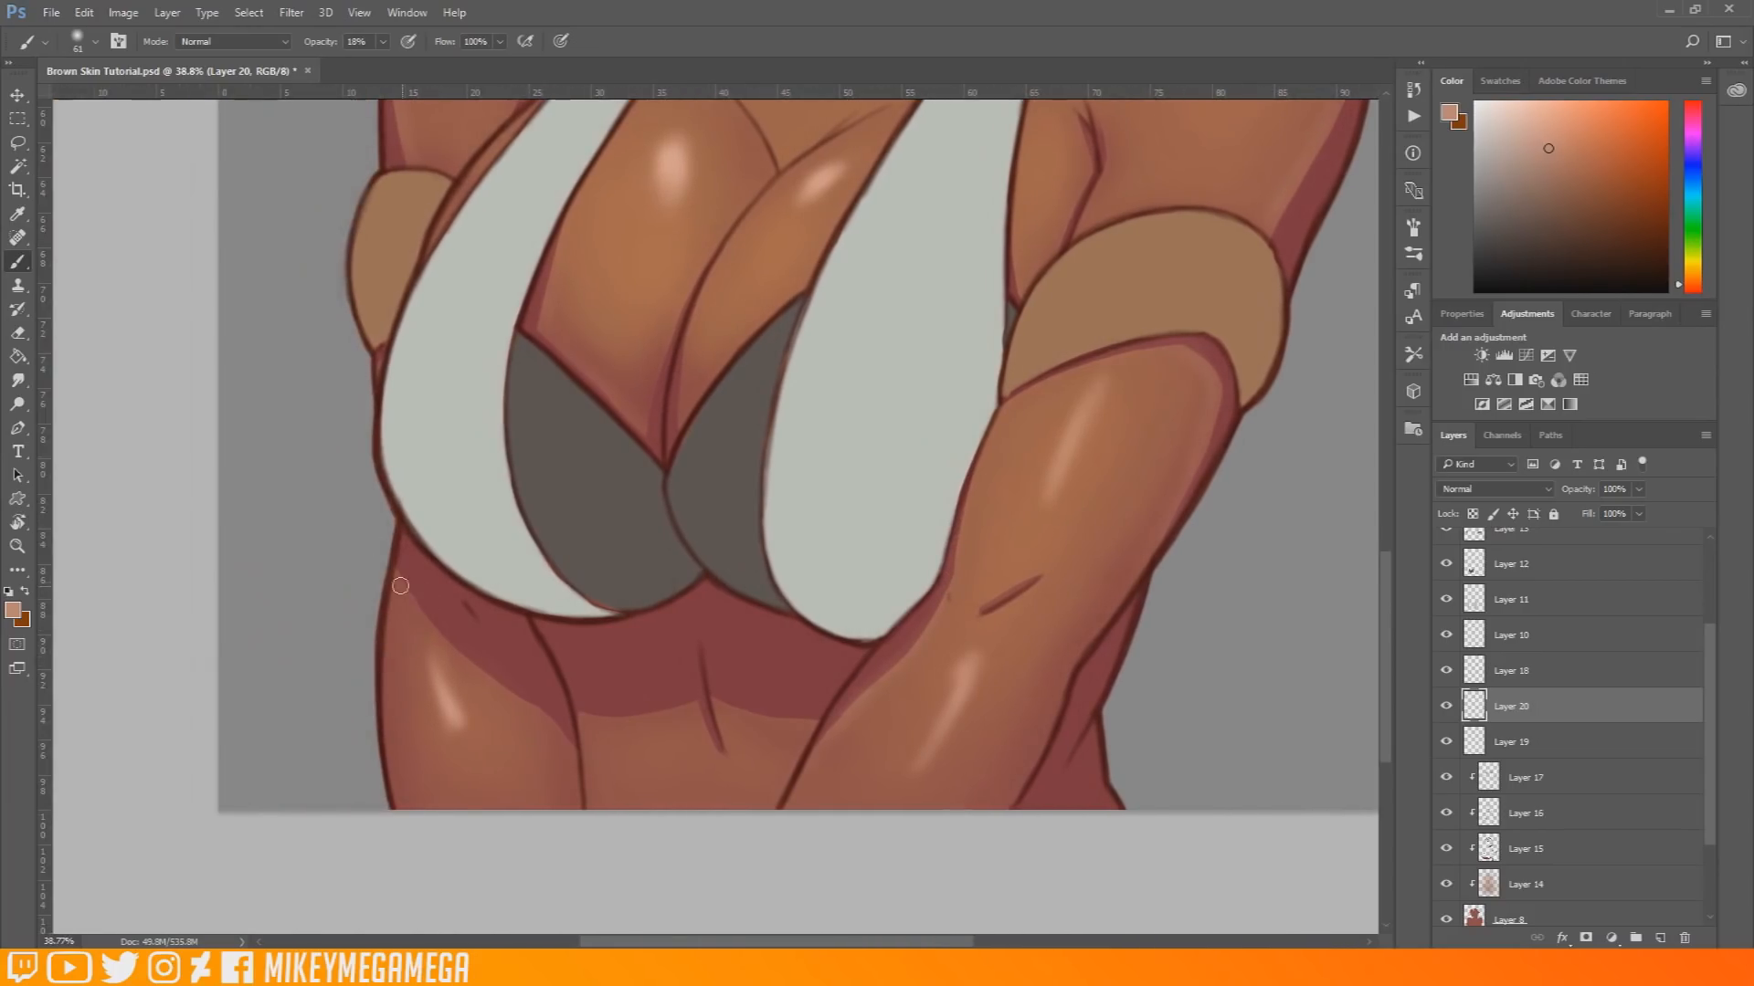
pyautogui.moveTo(400, 574)
pyautogui.mouseDown()
pyautogui.moveTo(468, 669)
pyautogui.moveTo(401, 587)
pyautogui.moveTo(577, 757)
pyautogui.moveTo(392, 580)
pyautogui.moveTo(569, 740)
pyautogui.moveTo(437, 559)
pyautogui.moveTo(656, 702)
pyautogui.moveTo(581, 716)
pyautogui.moveTo(700, 721)
pyautogui.mouseUp()
pyautogui.scroll(-5, 615, 448)
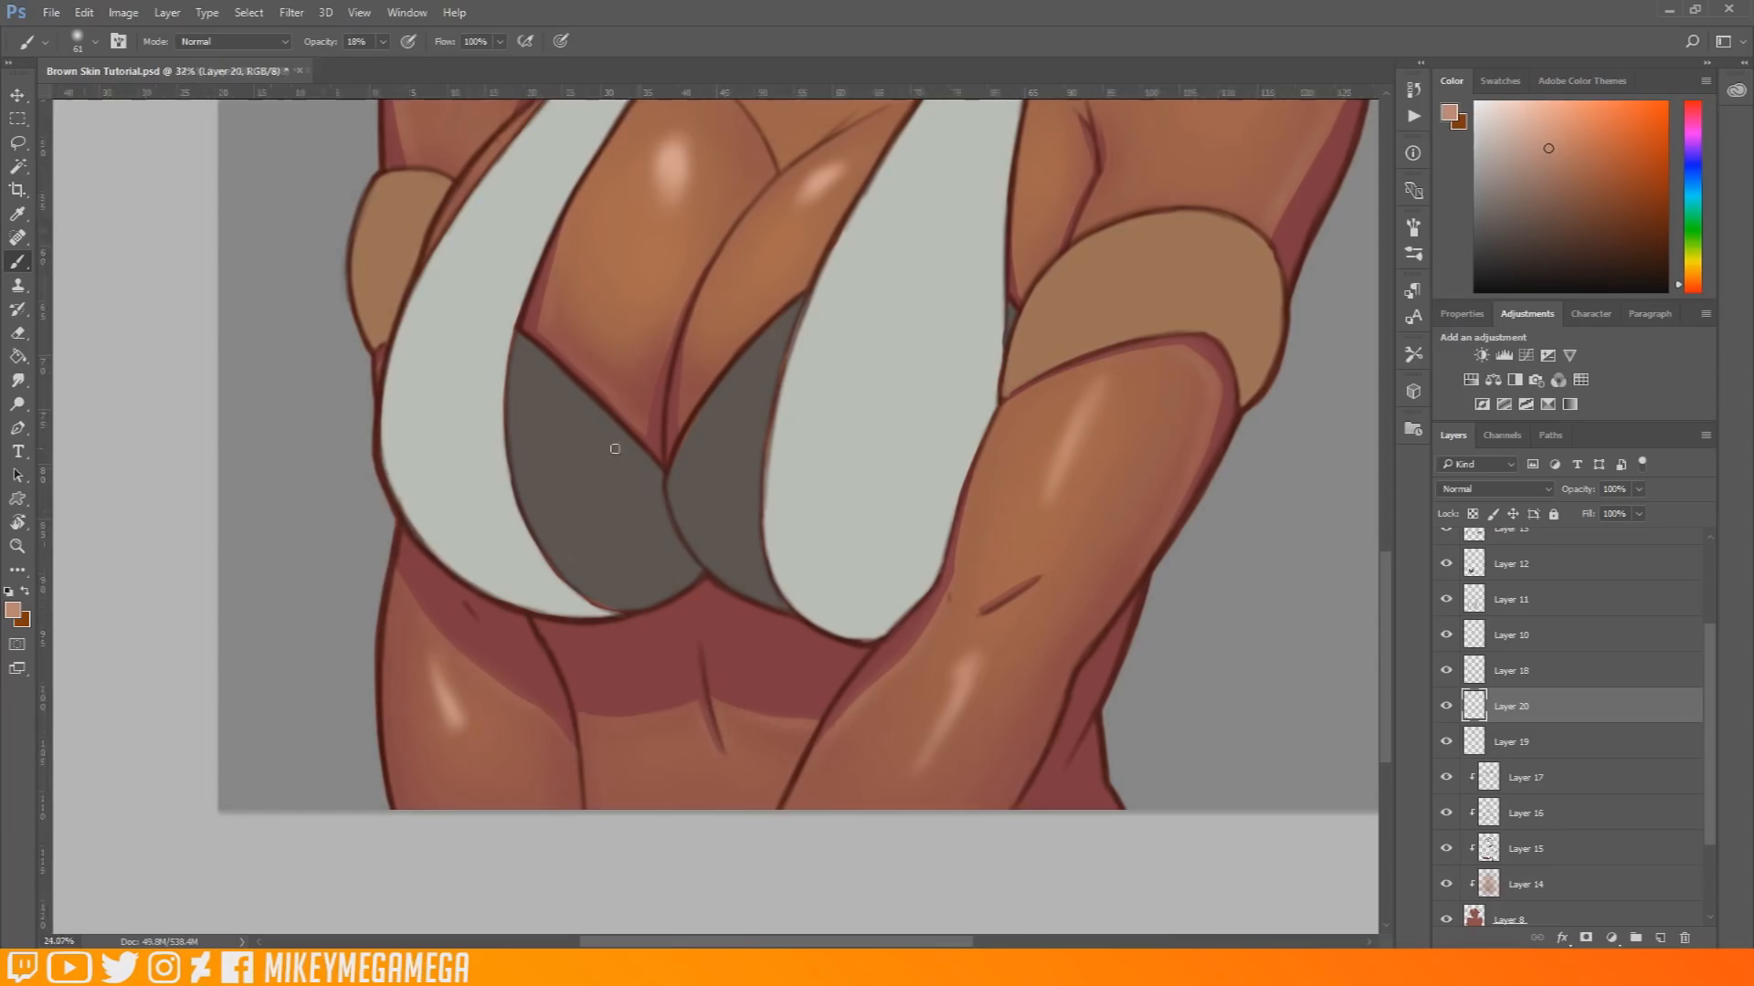
# Step: Group all the skin layers, from Layer 20 down to the base skin flat, into Group 2 with Pass Through mode
pyautogui.scroll(-2, 615, 449)
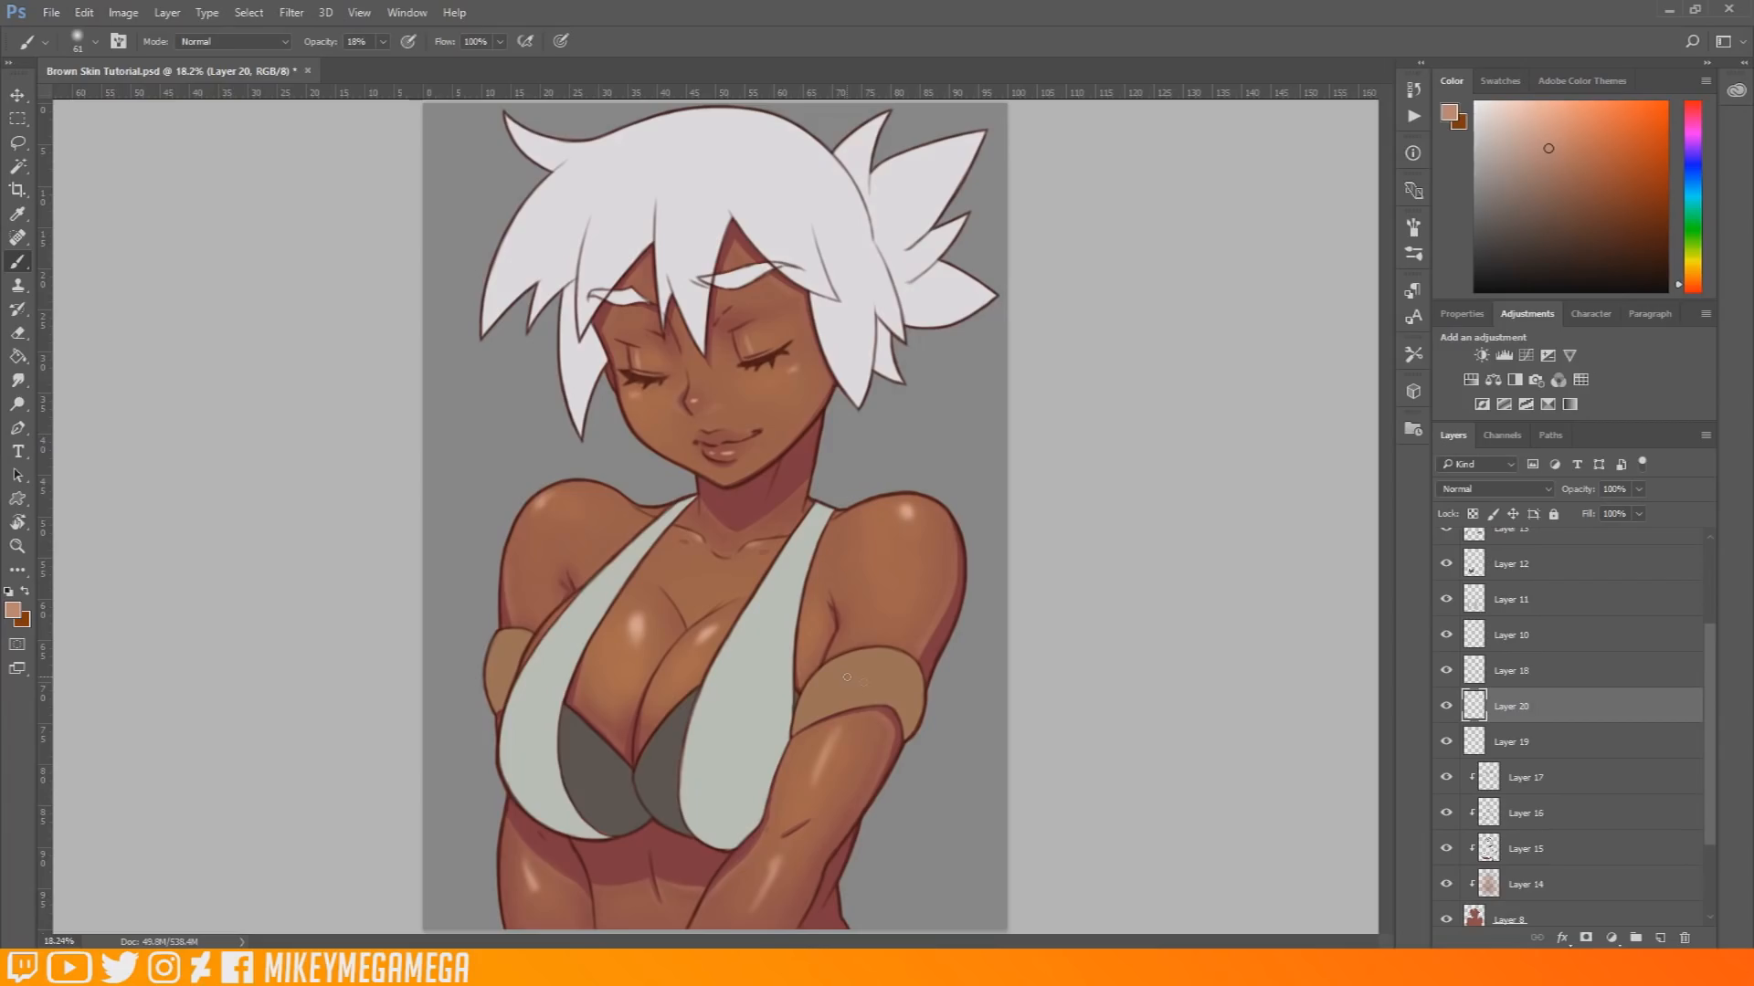
pyautogui.scroll(3, 886, 461)
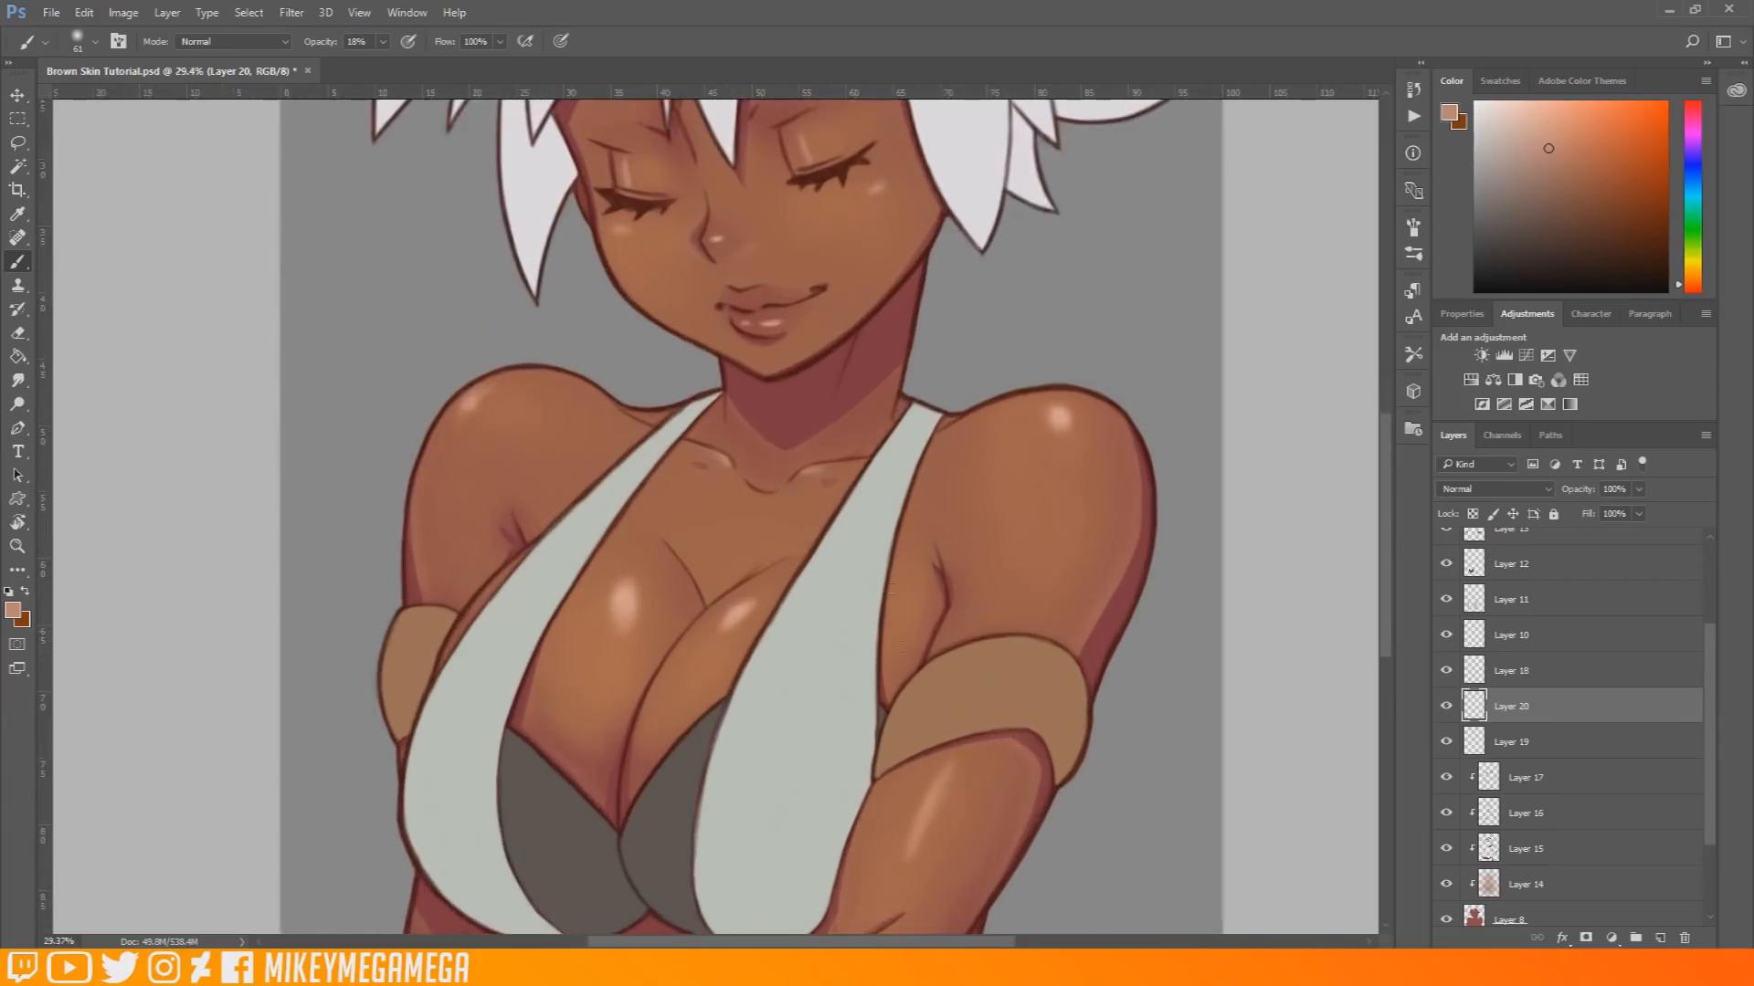
pyautogui.scroll(-2, 886, 462)
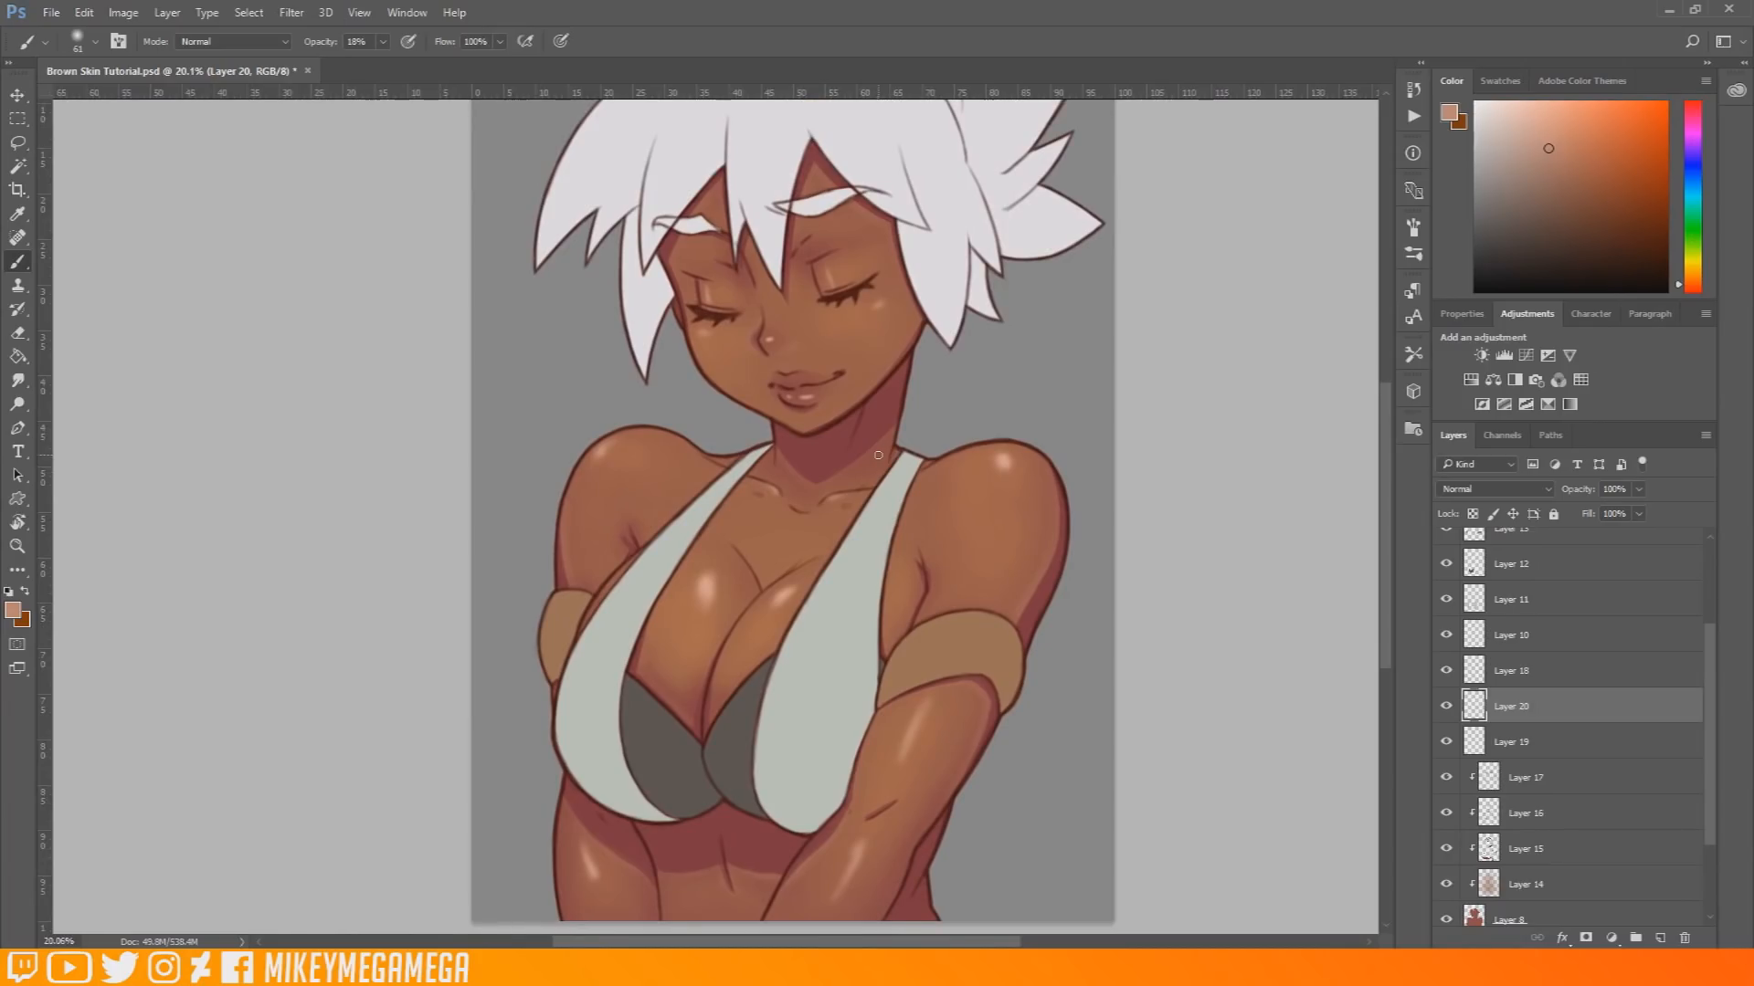
pyautogui.scroll(-3, 1688, 764)
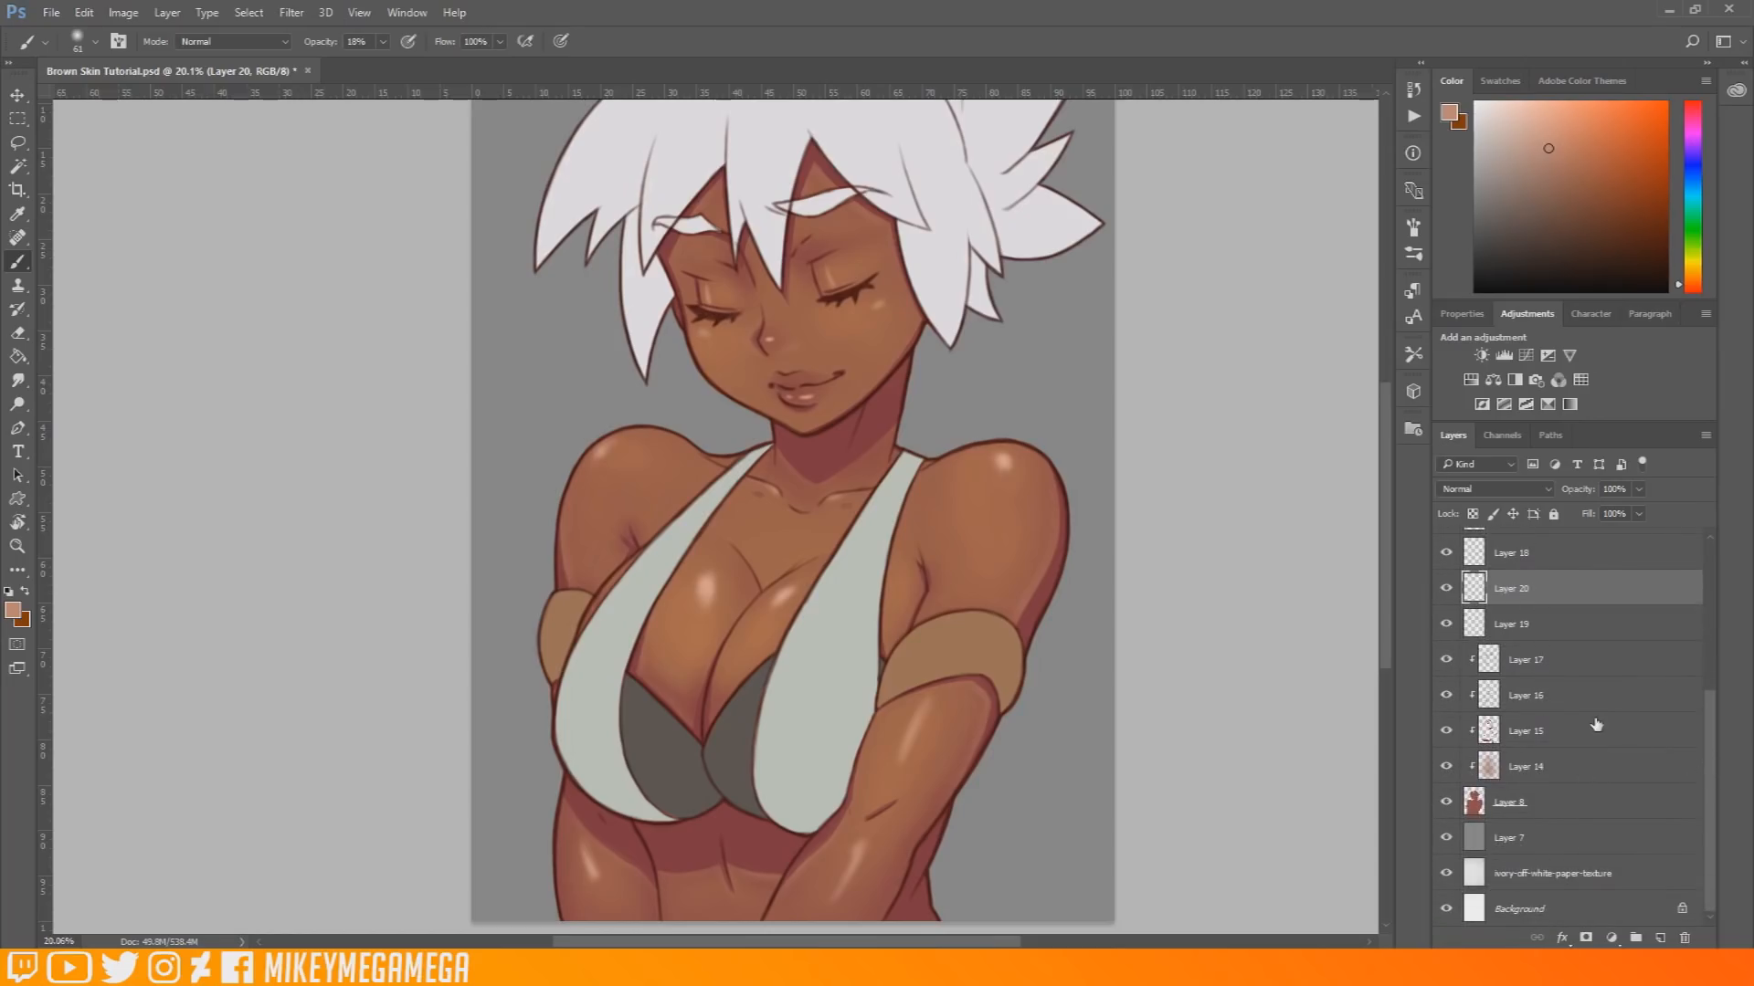
pyautogui.click(1603, 764)
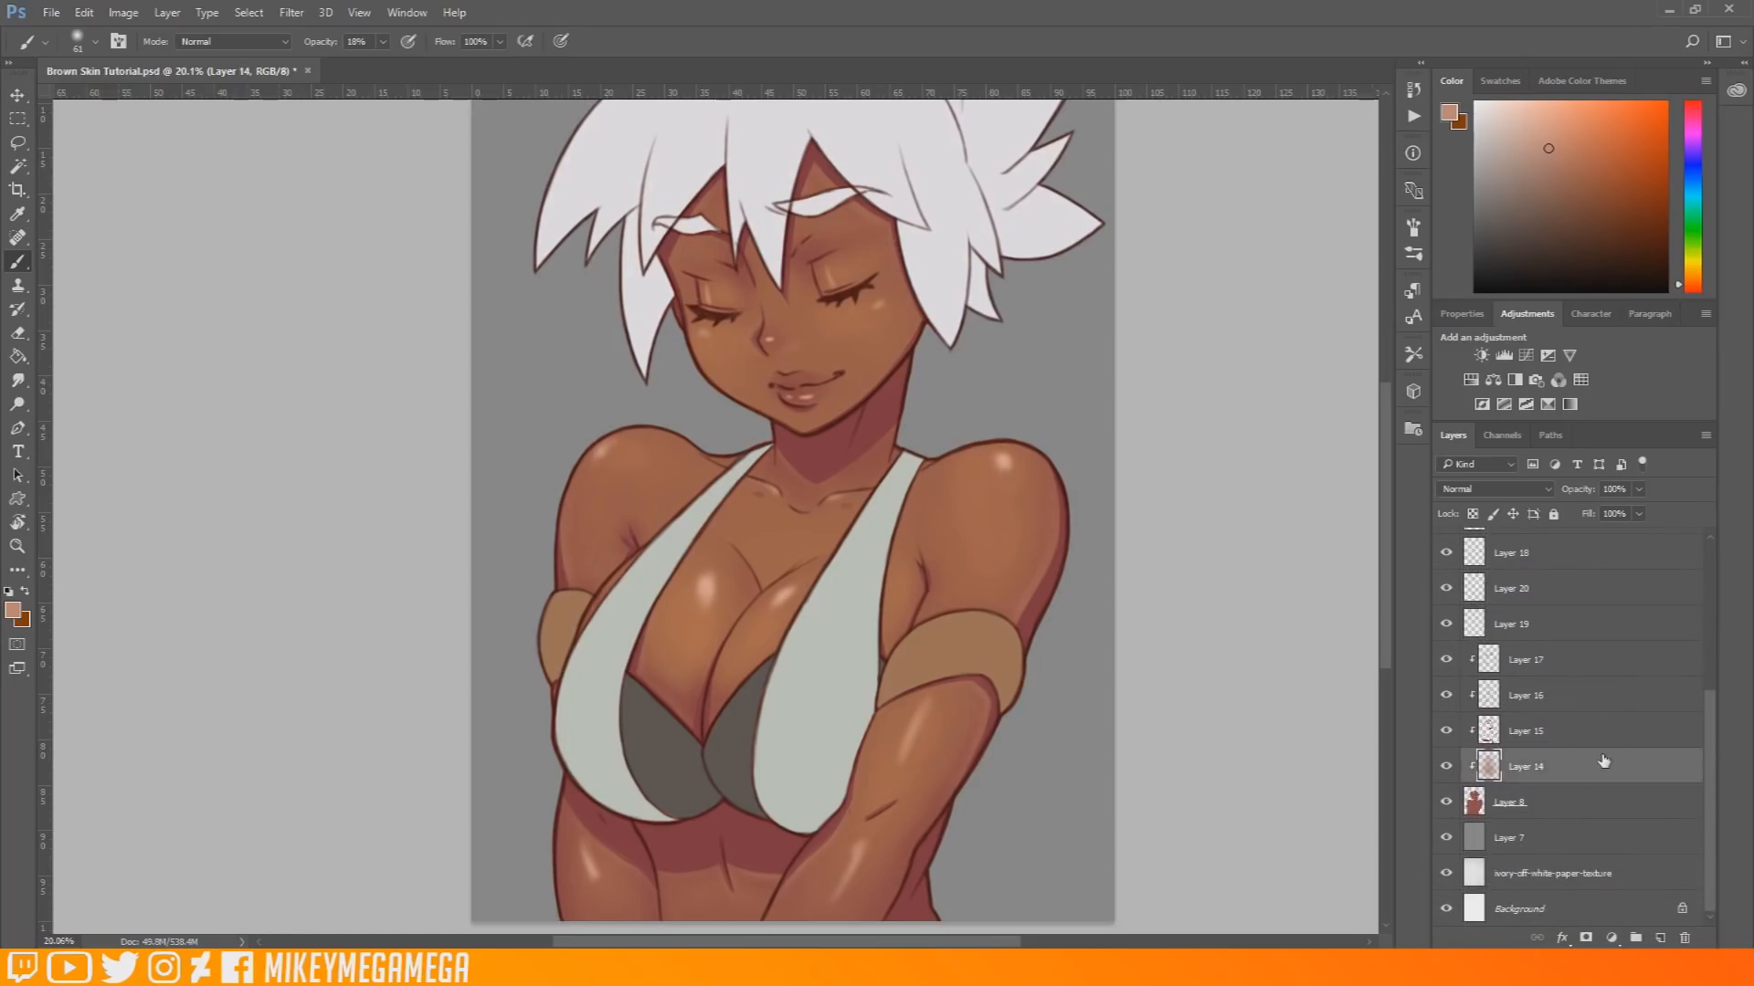
pyautogui.click(1599, 803)
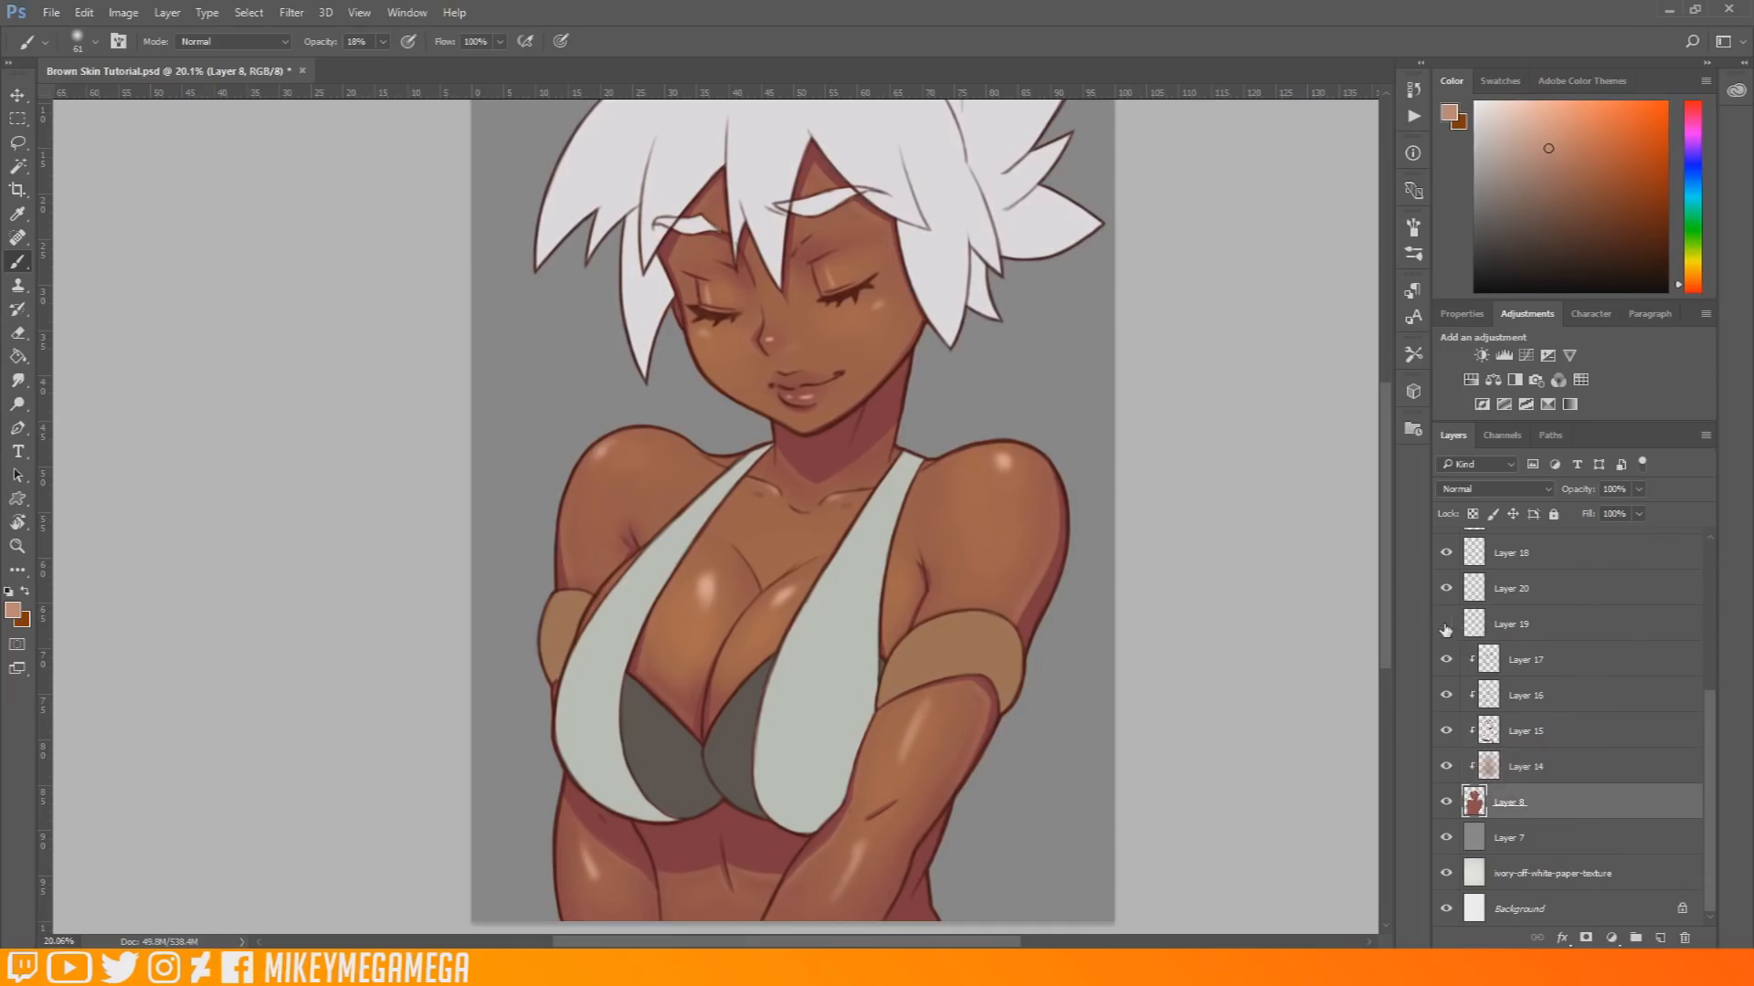
pyautogui.keyDown('shift'); pyautogui.click(1585, 658); pyautogui.keyUp('shift')
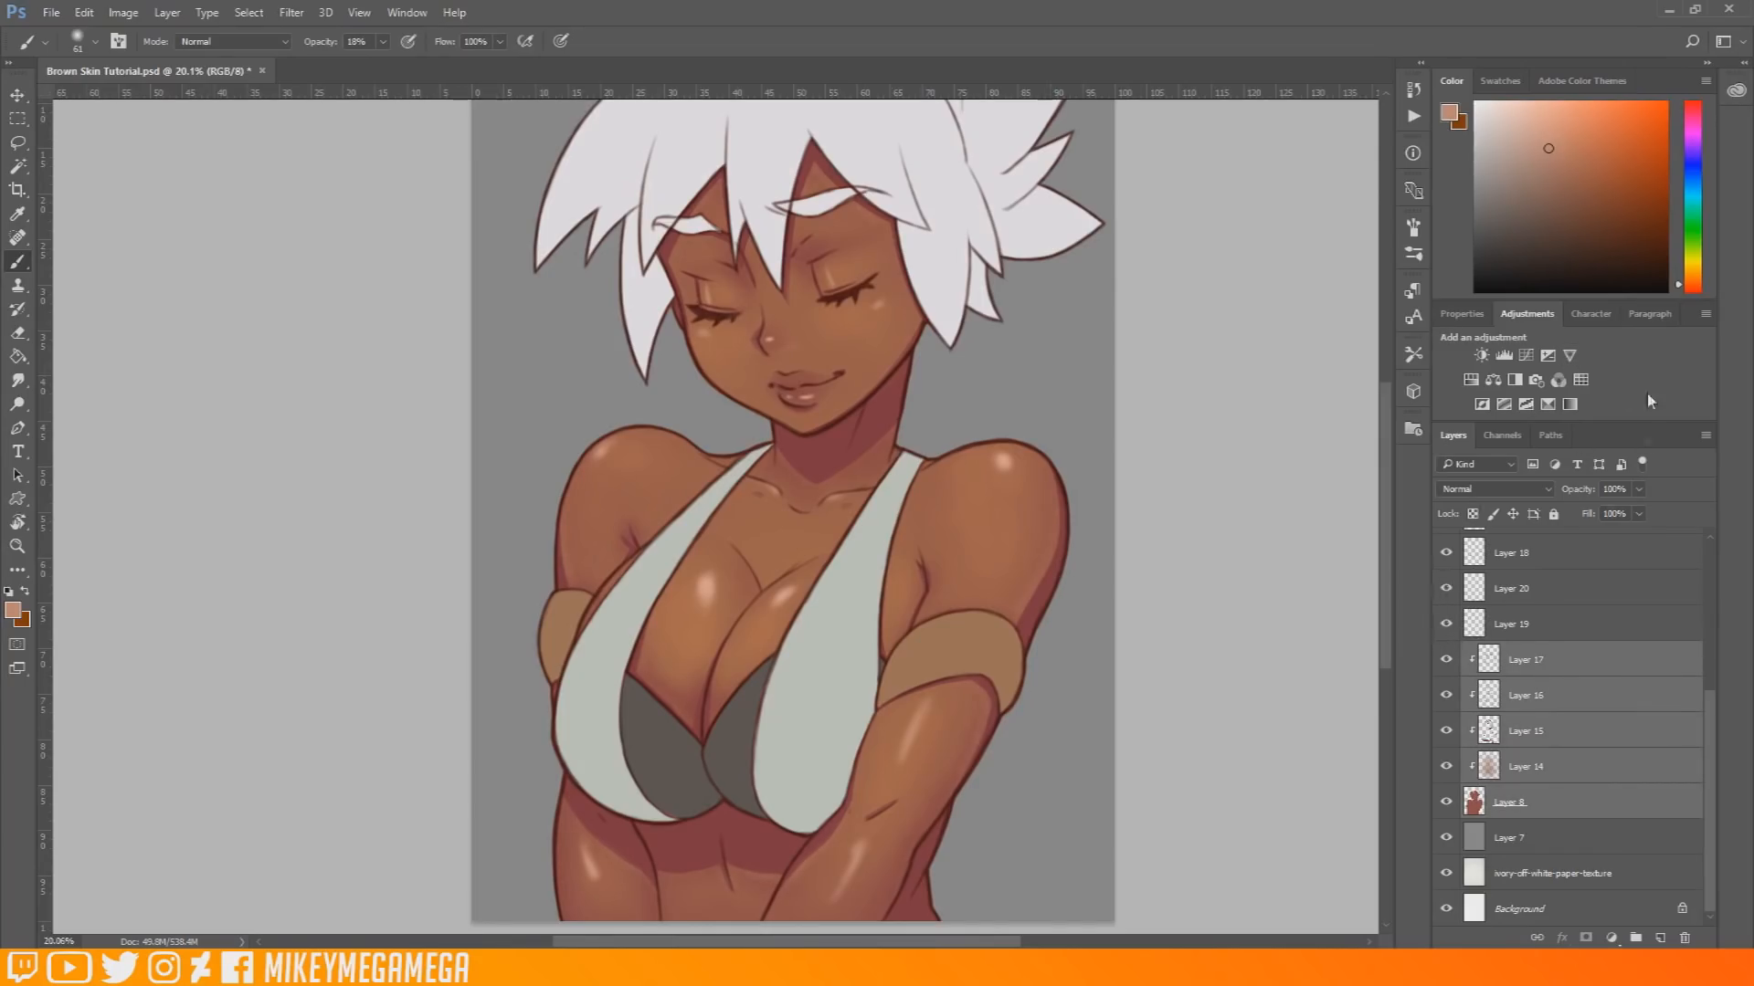
pyautogui.click(1550, 595)
pyautogui.keyDown('shift'); pyautogui.click(1590, 777); pyautogui.keyUp('shift')
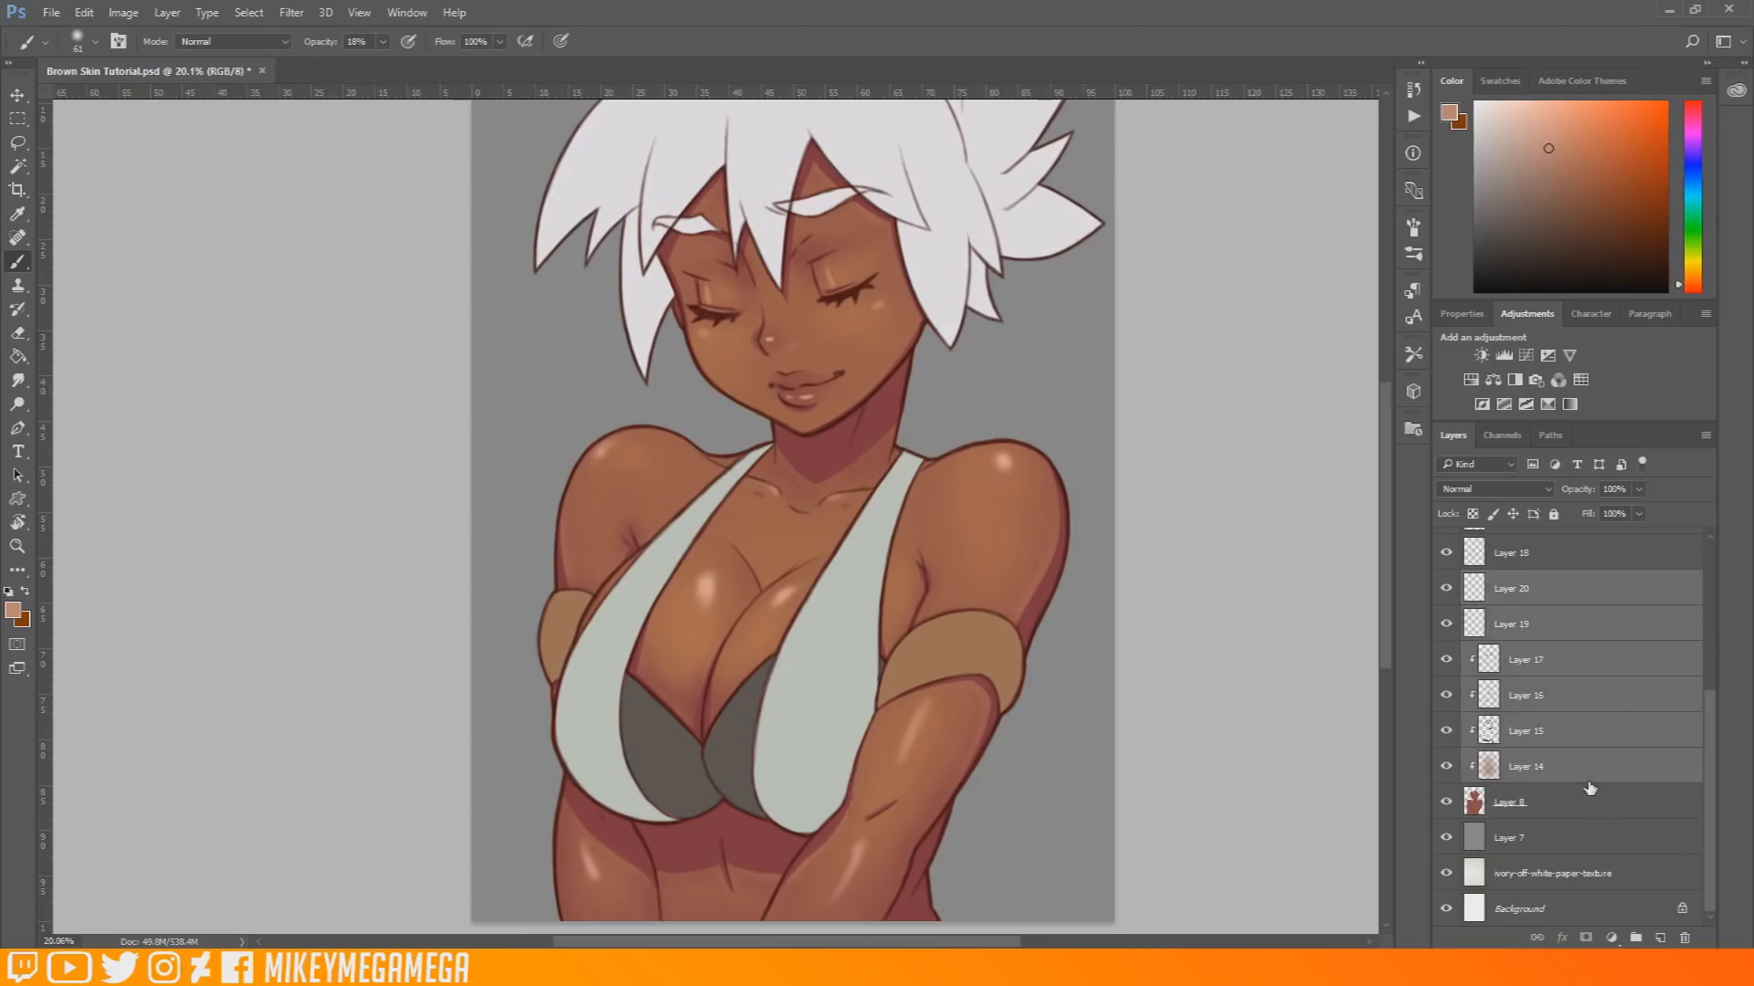
pyautogui.rightClick(1573, 620)
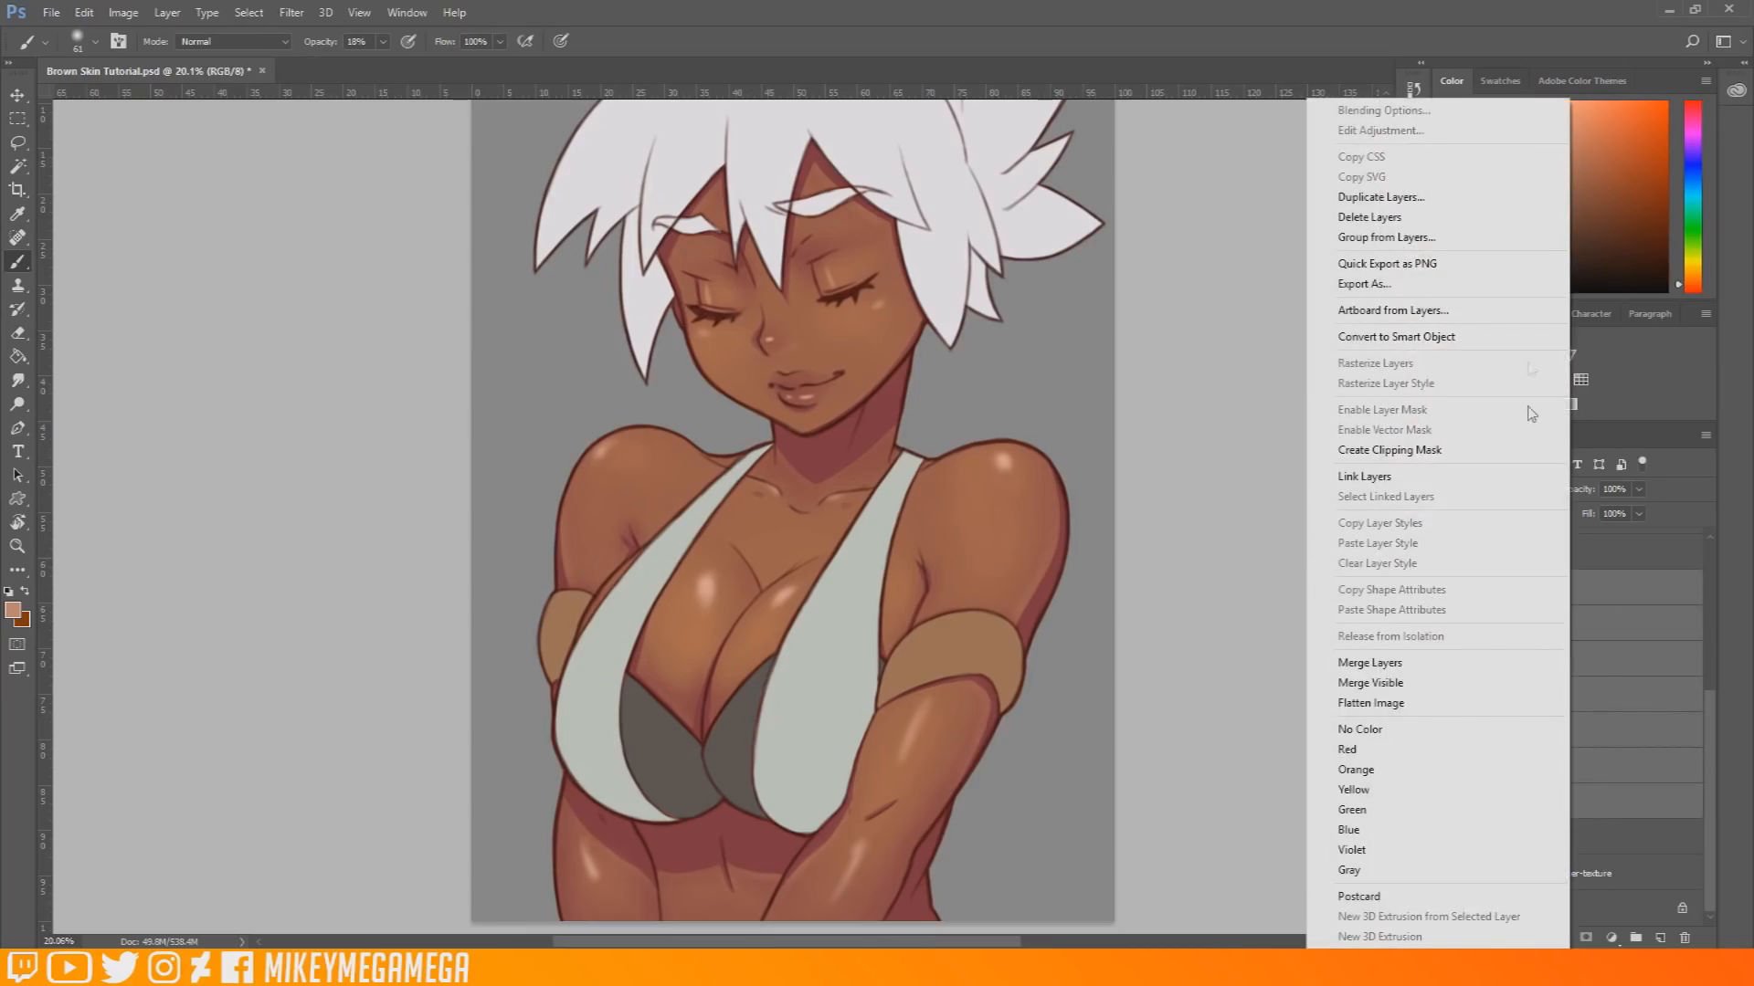
pyautogui.click(1449, 237)
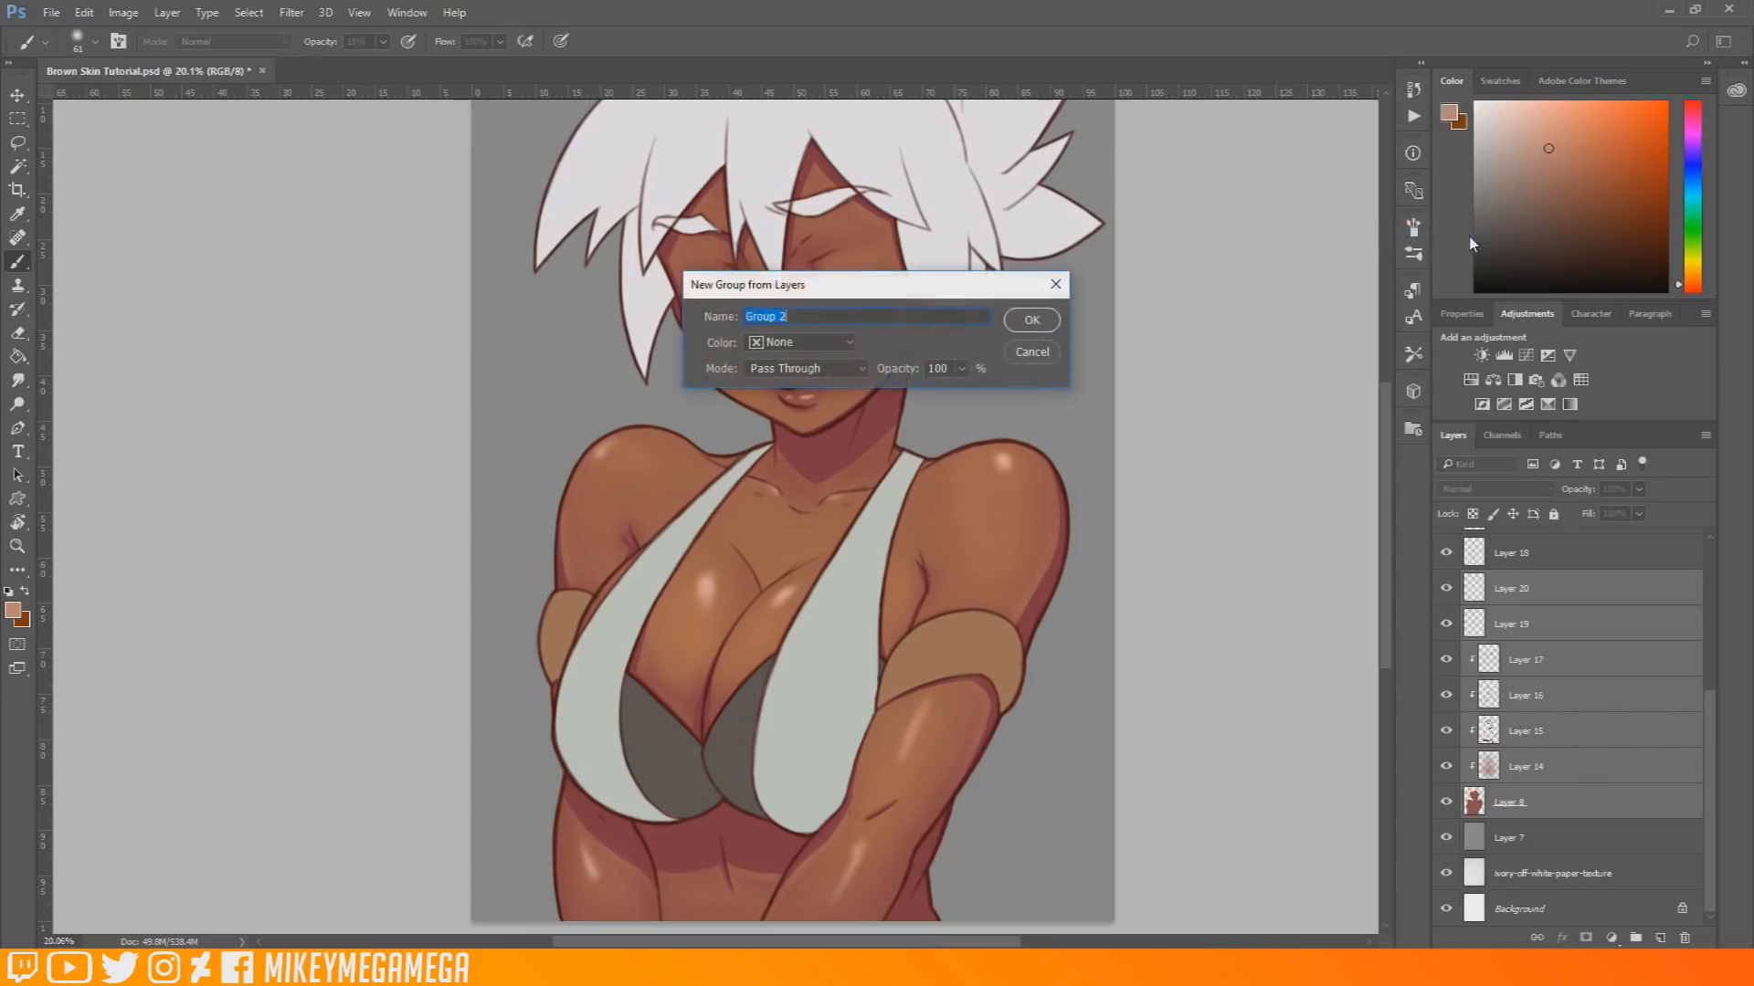
pyautogui.click(1033, 325)
# Step: Duplicate Group 2 within the same document as Group 2 copy and hide the original group
pyautogui.rightClick(1590, 809)
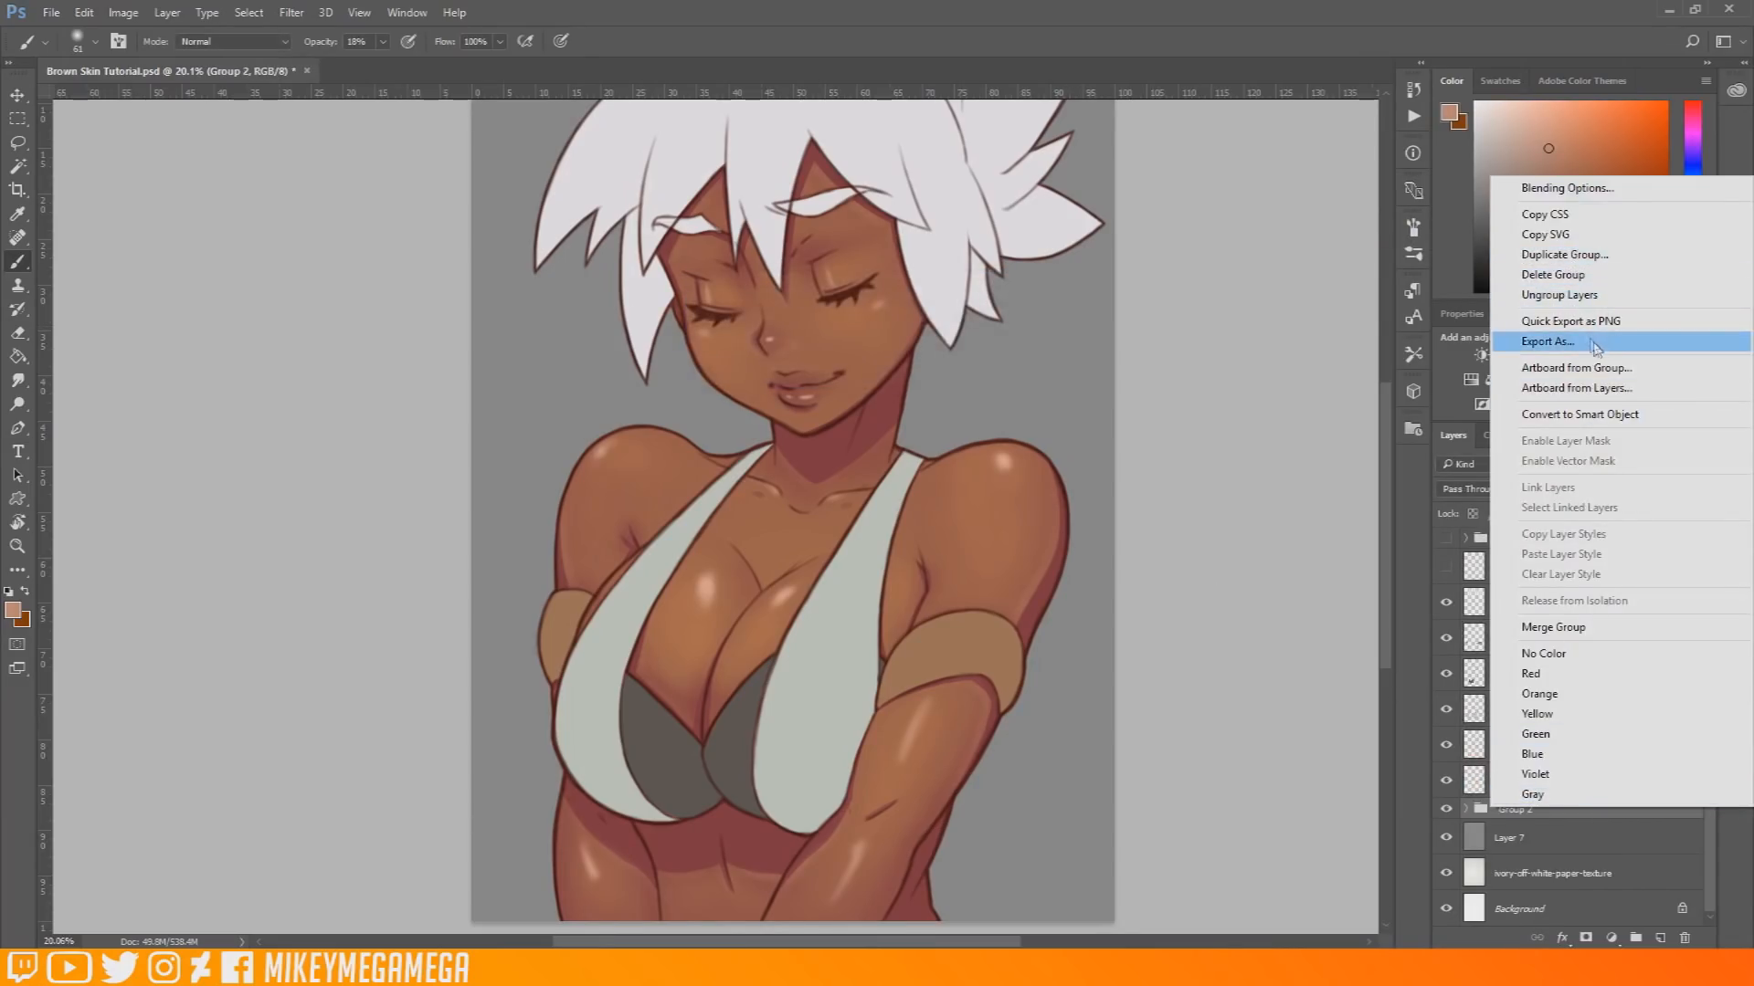
pyautogui.click(1582, 256)
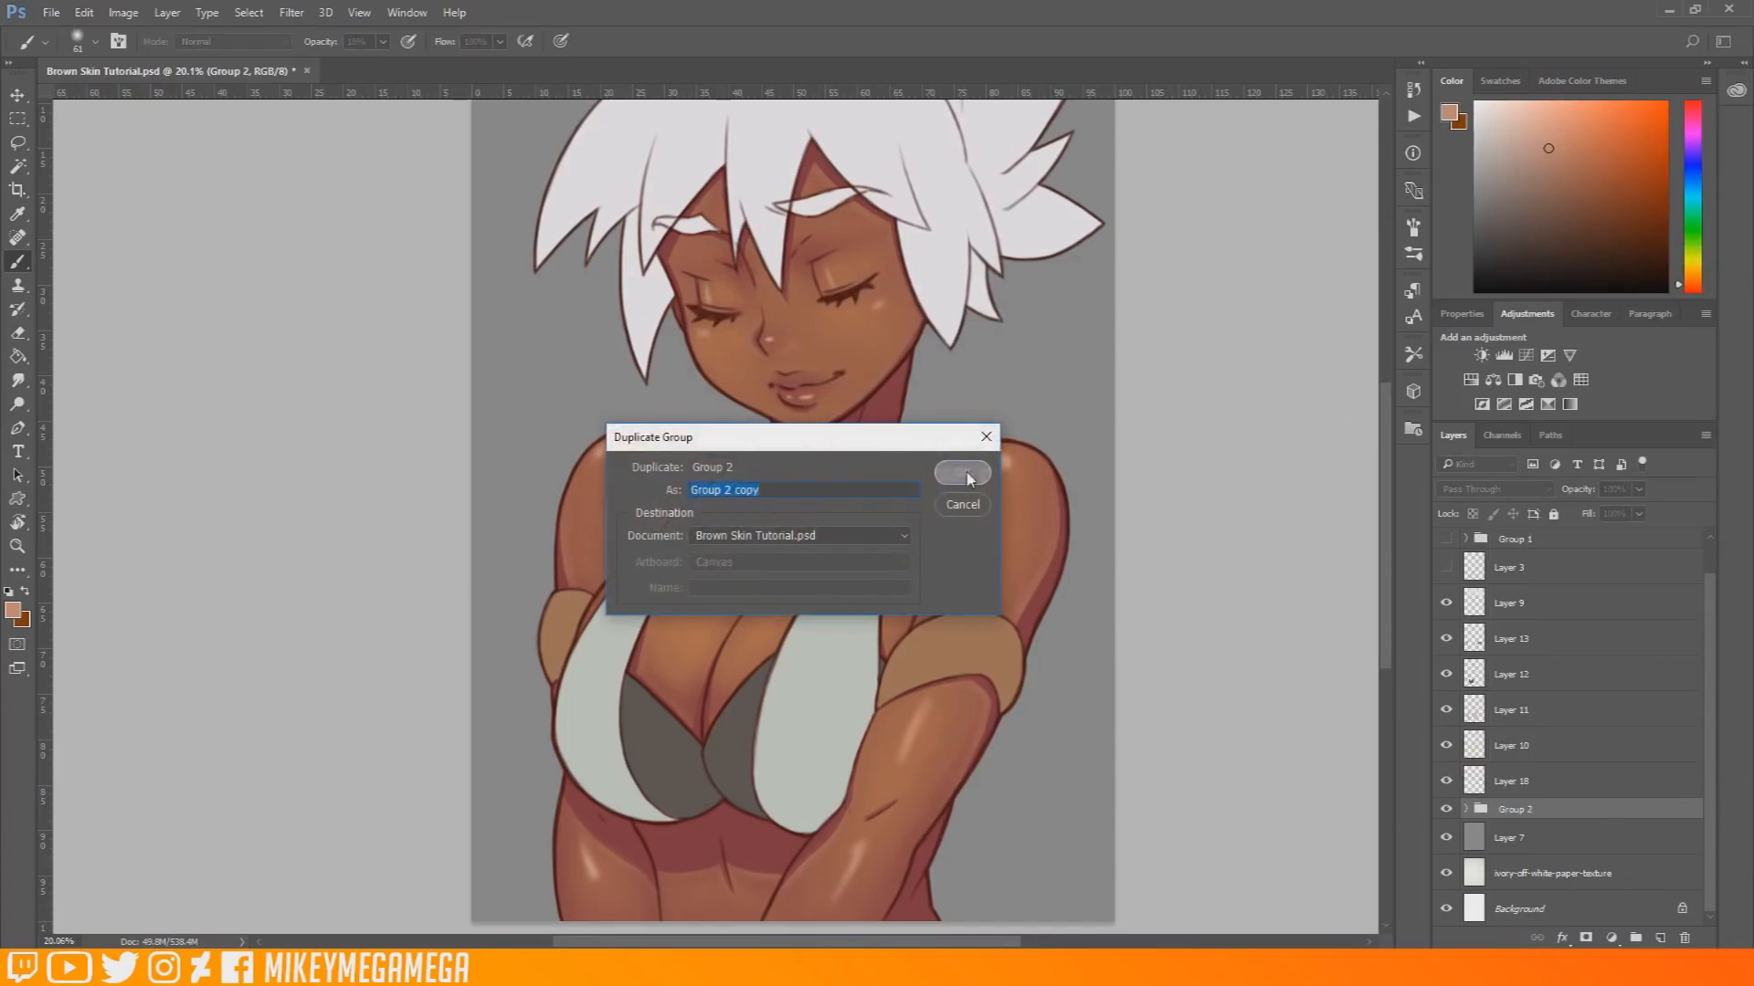
pyautogui.click(965, 474)
pyautogui.click(1446, 830)
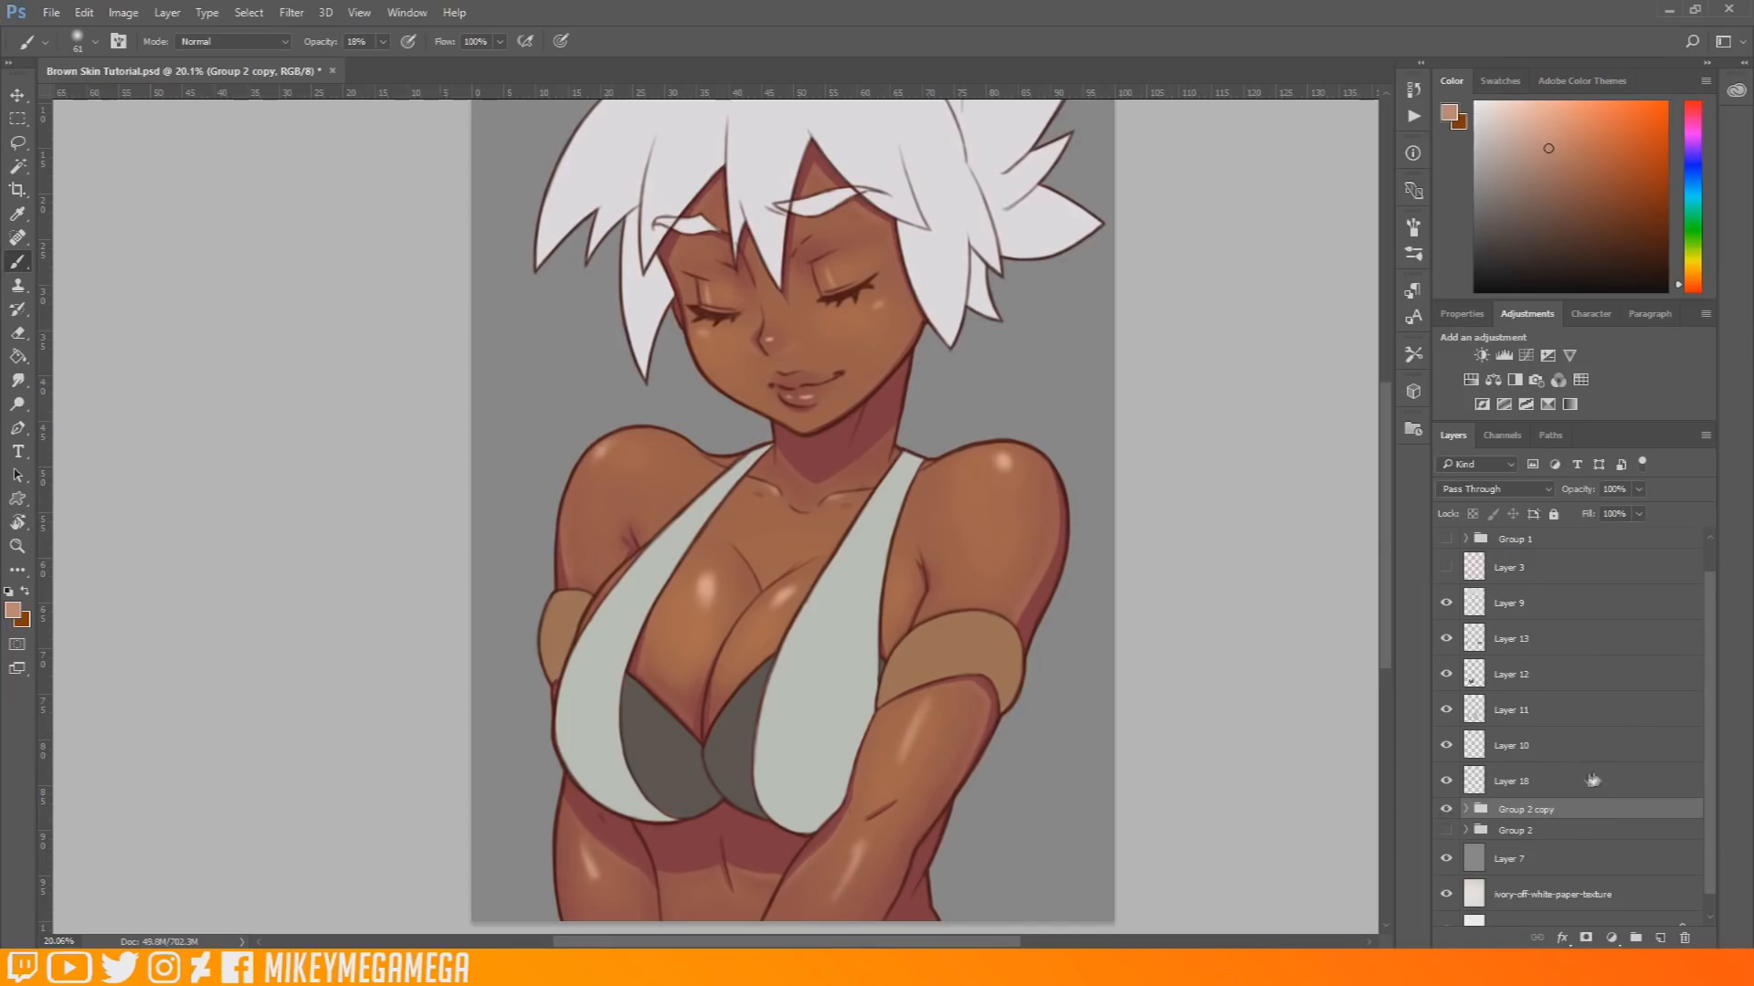
# Step: Merge Group 2 copy into a single layer and toggle its visibility to check the merged skin
pyautogui.rightClick(1556, 813)
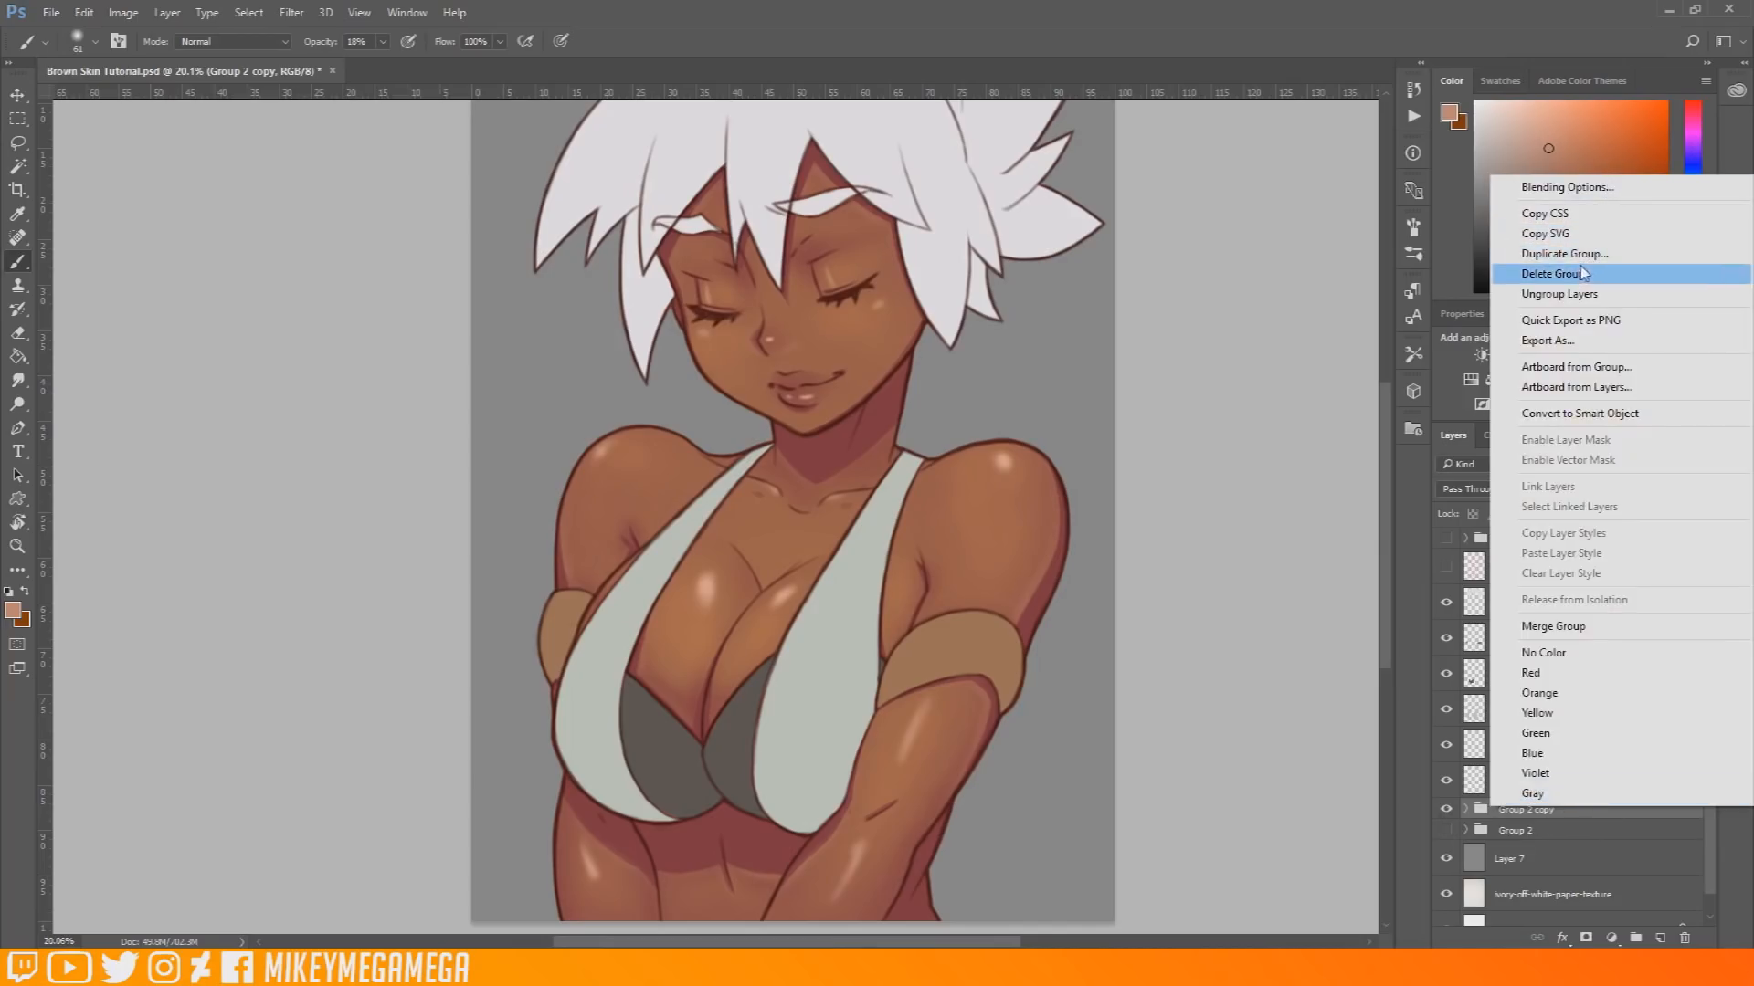
pyautogui.click(1553, 626)
pyautogui.click(1447, 817)
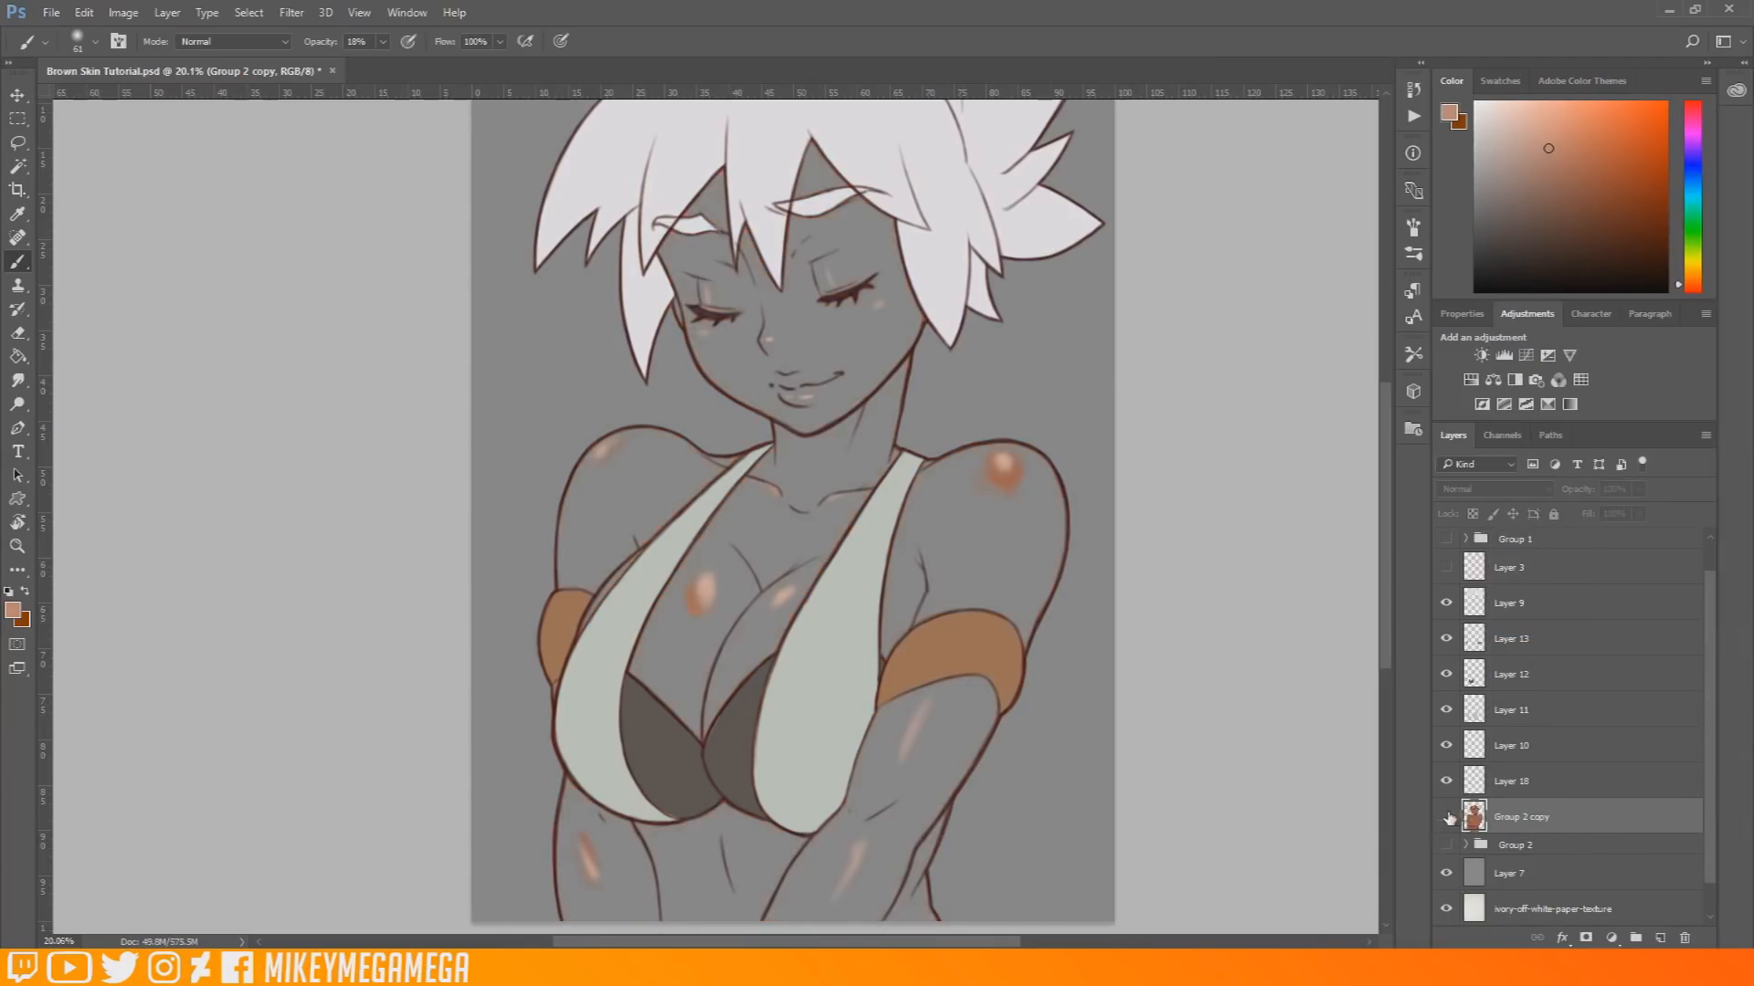
pyautogui.click(1447, 818)
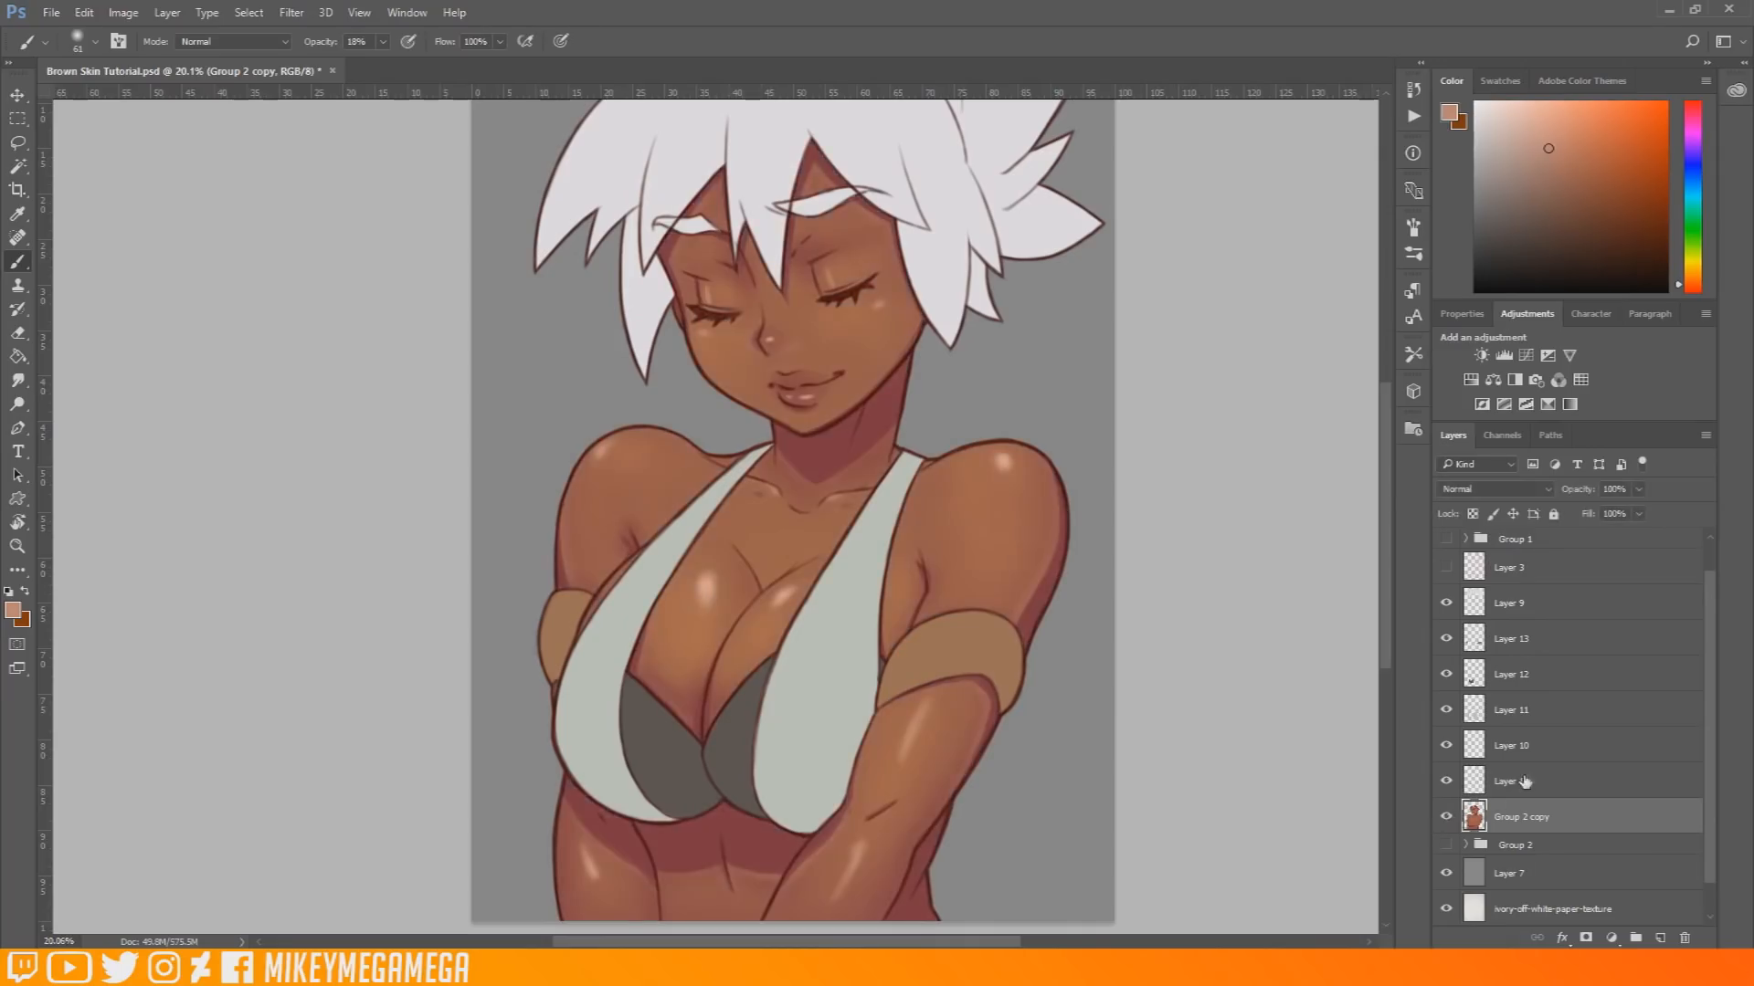
# Step: Merge the highlights on Layer 18 down into Group 2 copy, toggling layer visibility to check the contents
pyautogui.click(1530, 783)
pyautogui.click(1447, 788)
pyautogui.click(1447, 788)
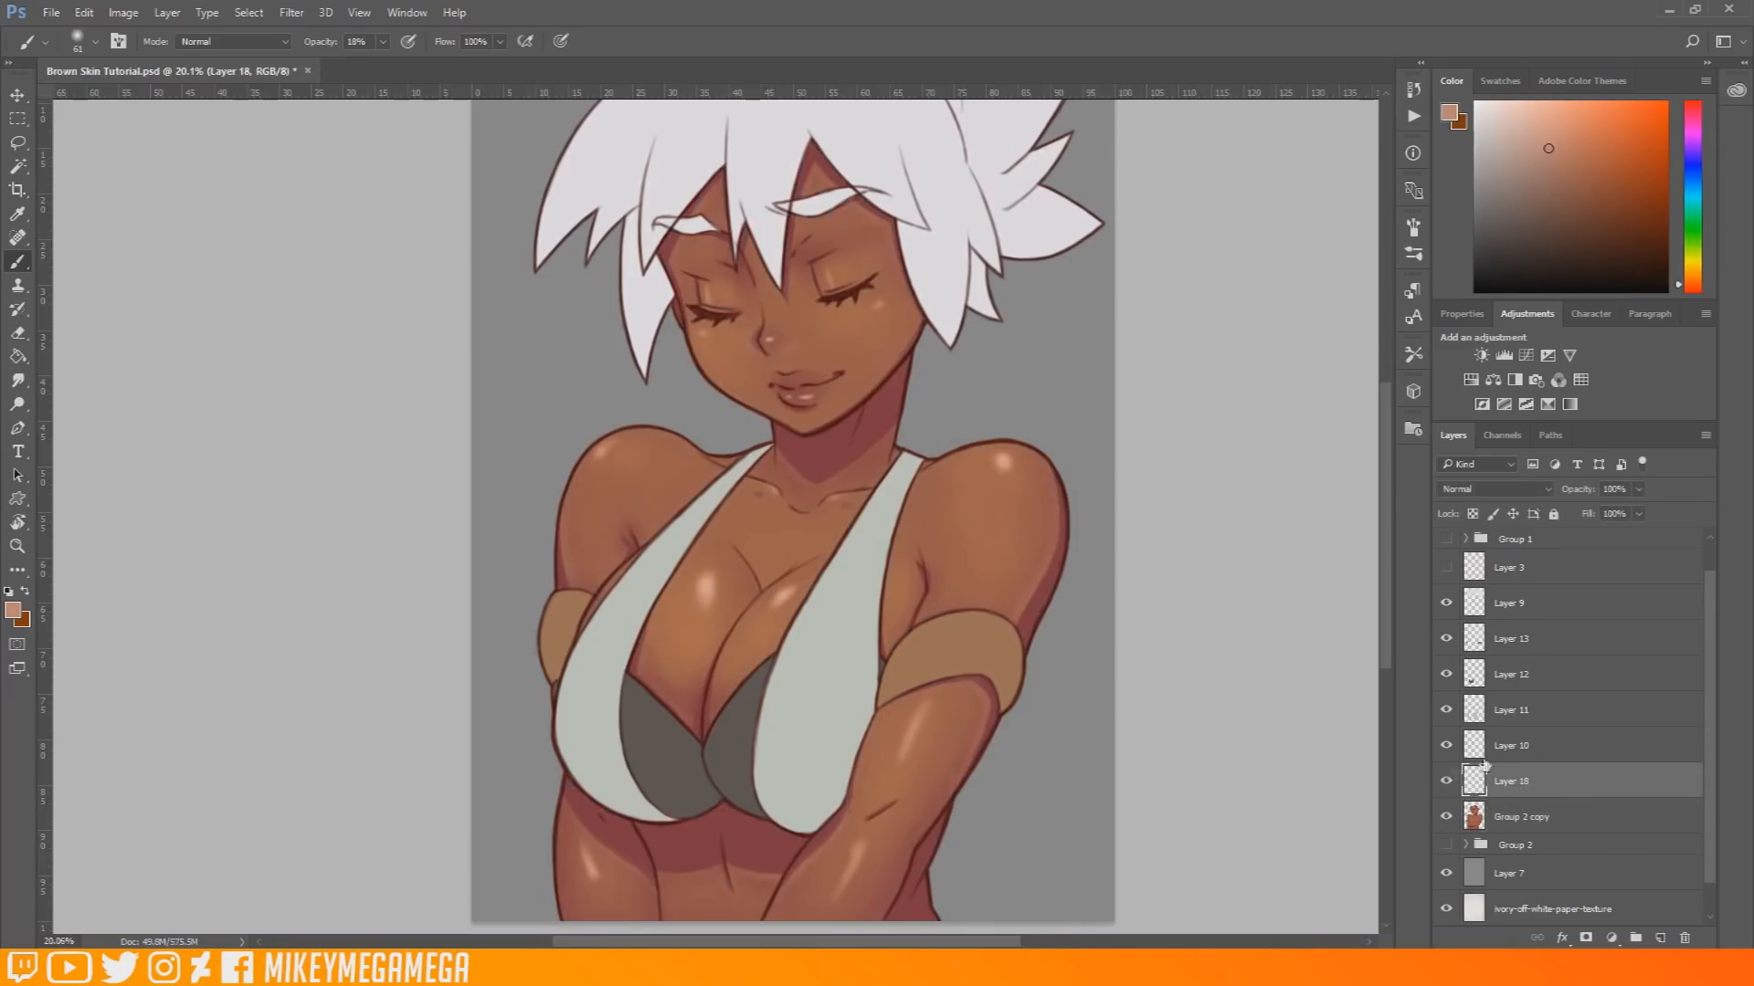
pyautogui.click(1537, 755)
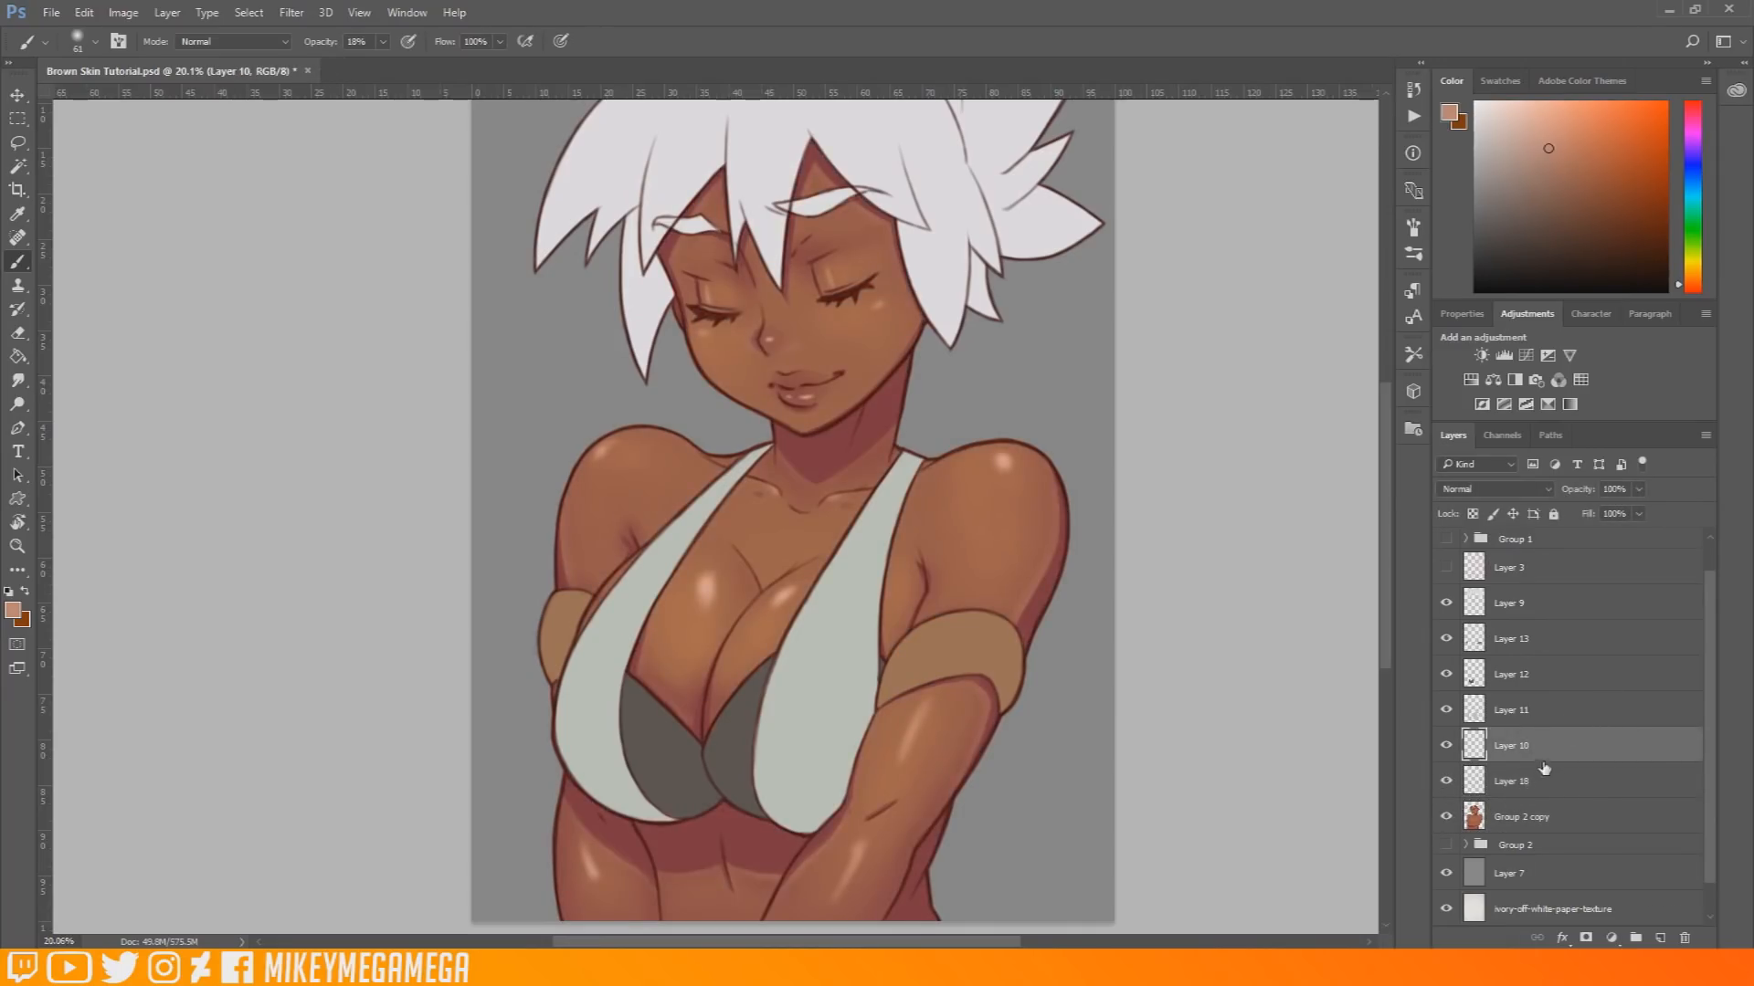
pyautogui.click(1541, 783)
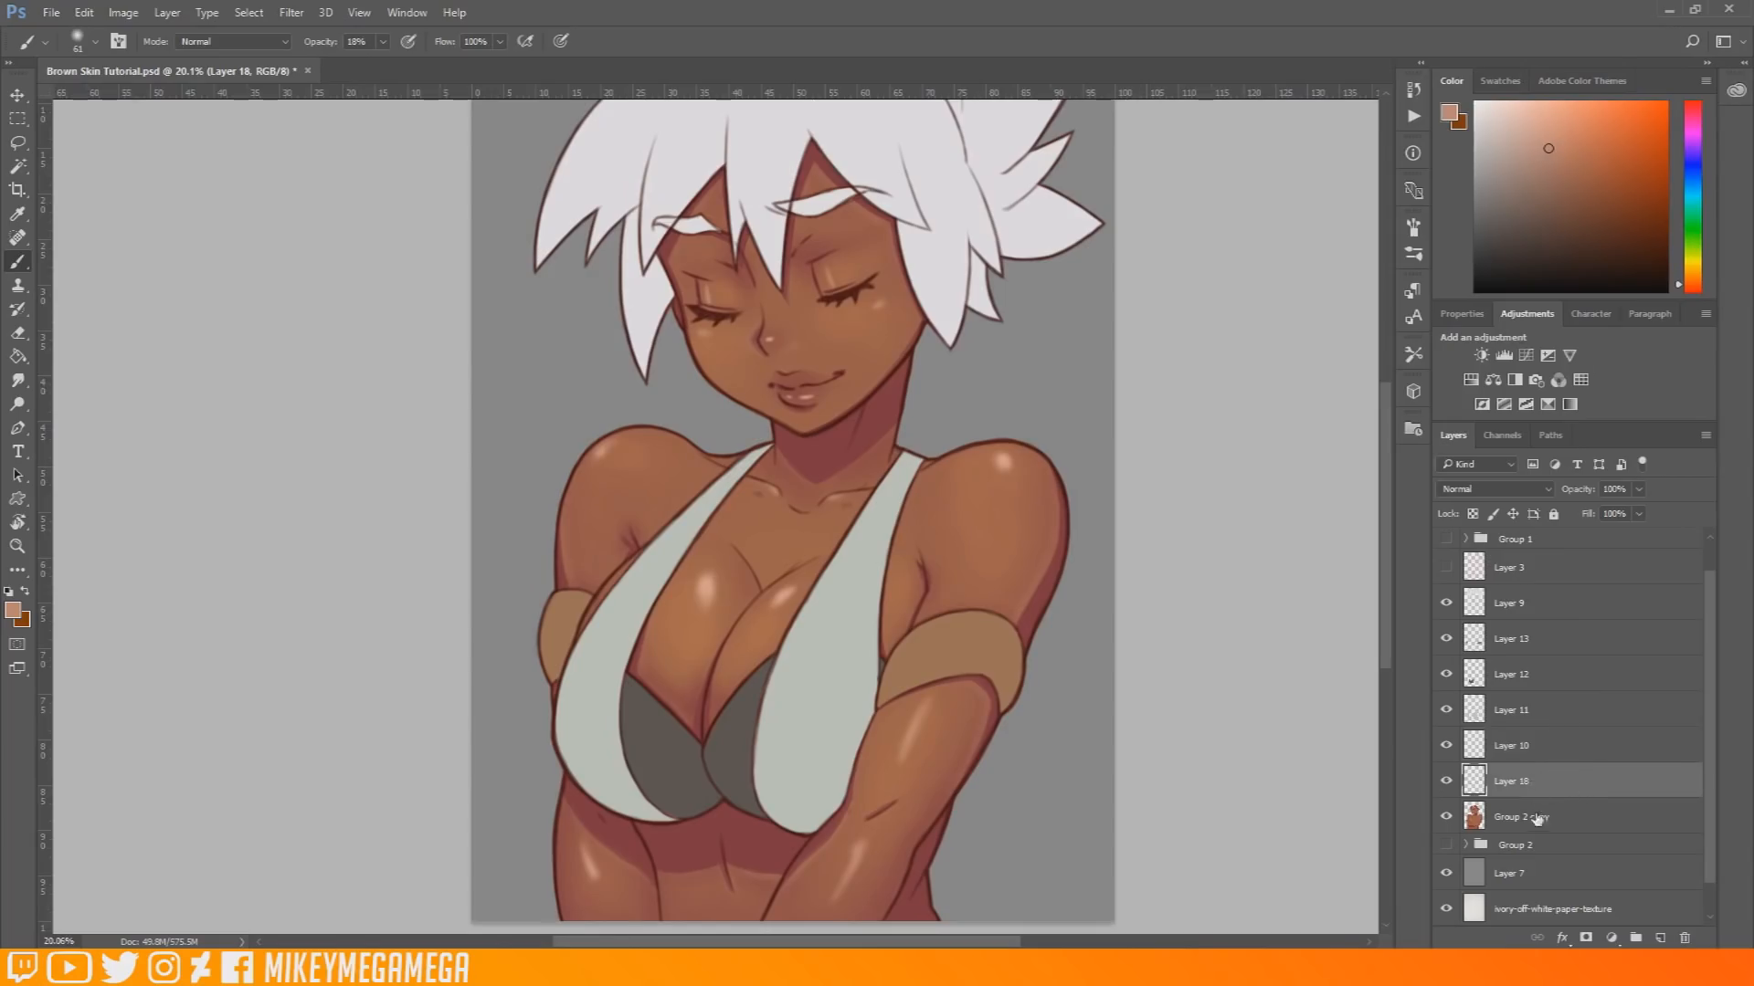
pyautogui.rightClick(1568, 784)
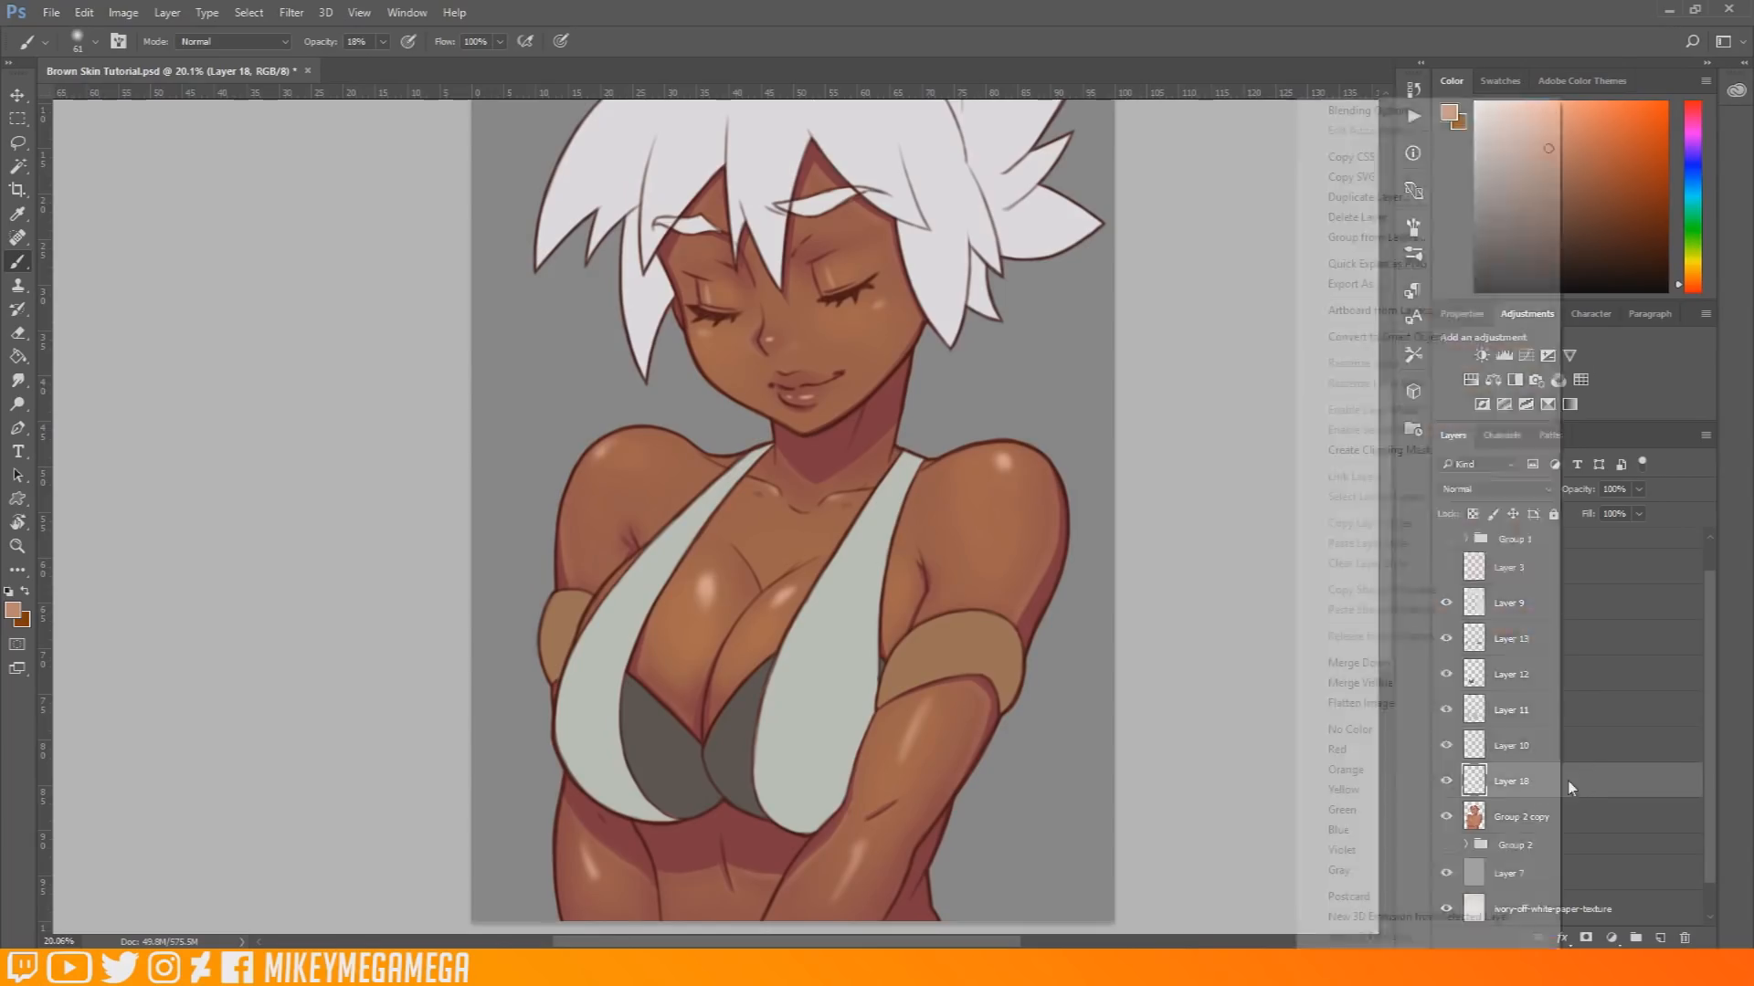
pyautogui.click(1391, 664)
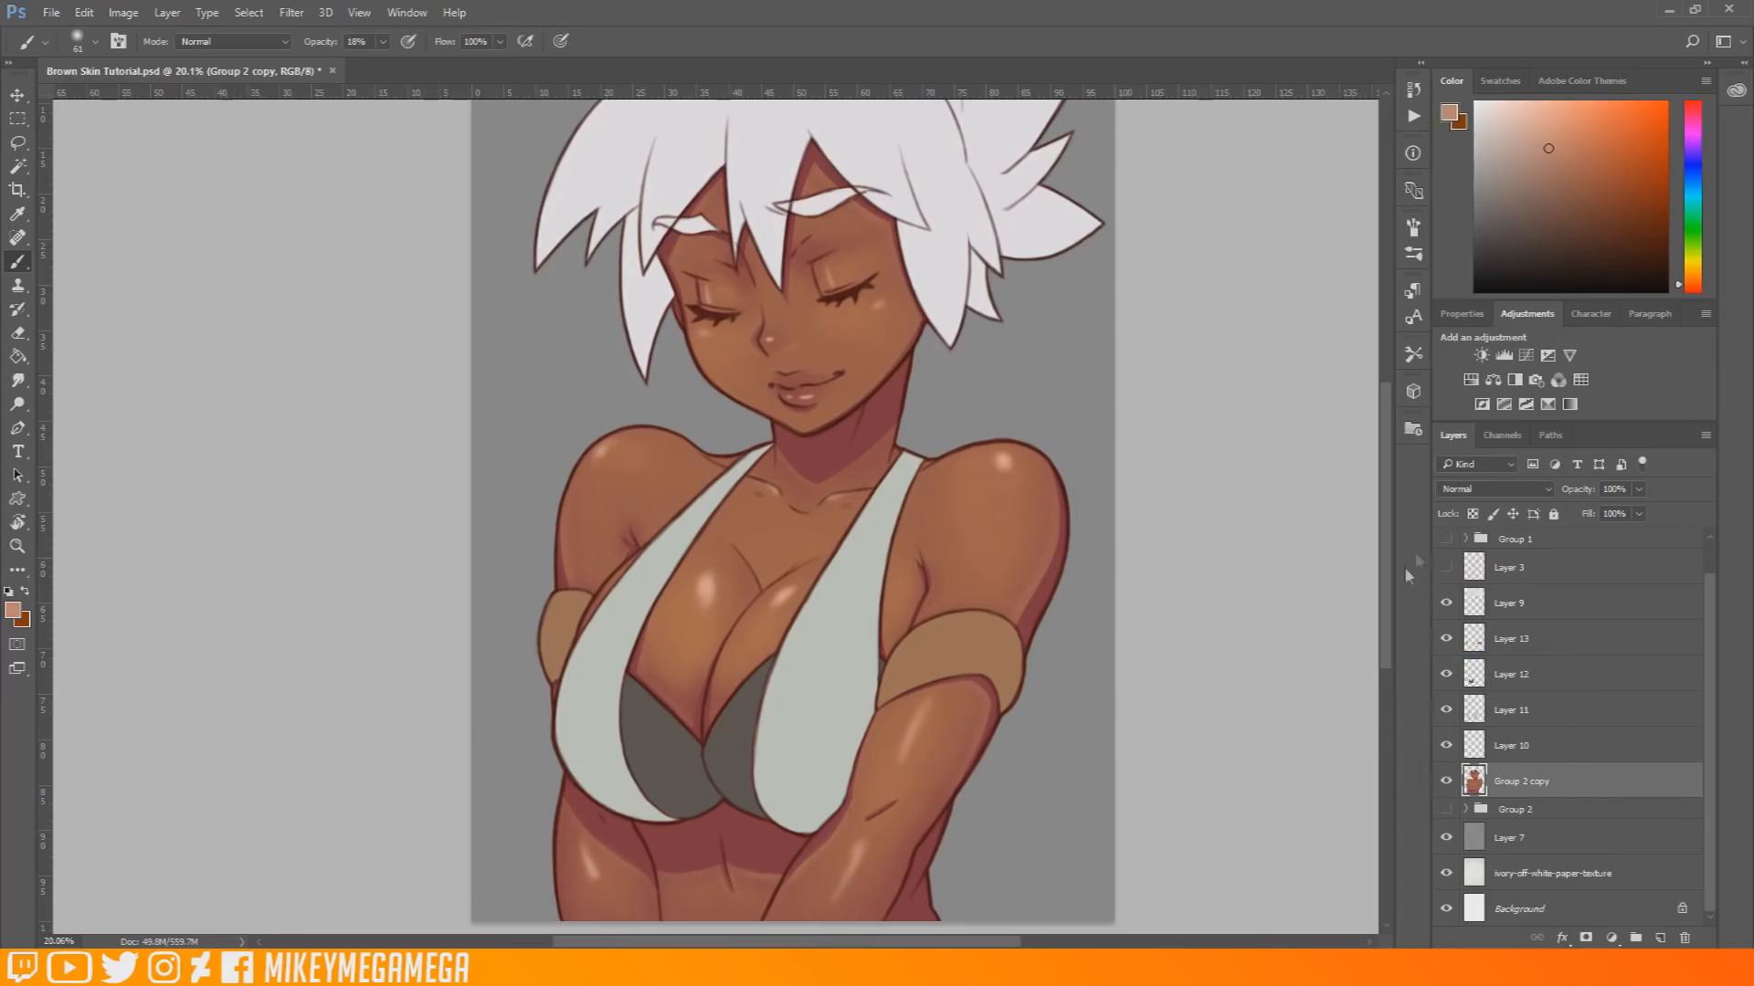
pyautogui.click(1446, 783)
pyautogui.click(1446, 783)
# Step: Brighten the merged skin layer with a Levels adjustment by lowering the white input level and fine-tuning the midtones
pyautogui.click(123, 13)
pyautogui.moveTo(227, 58)
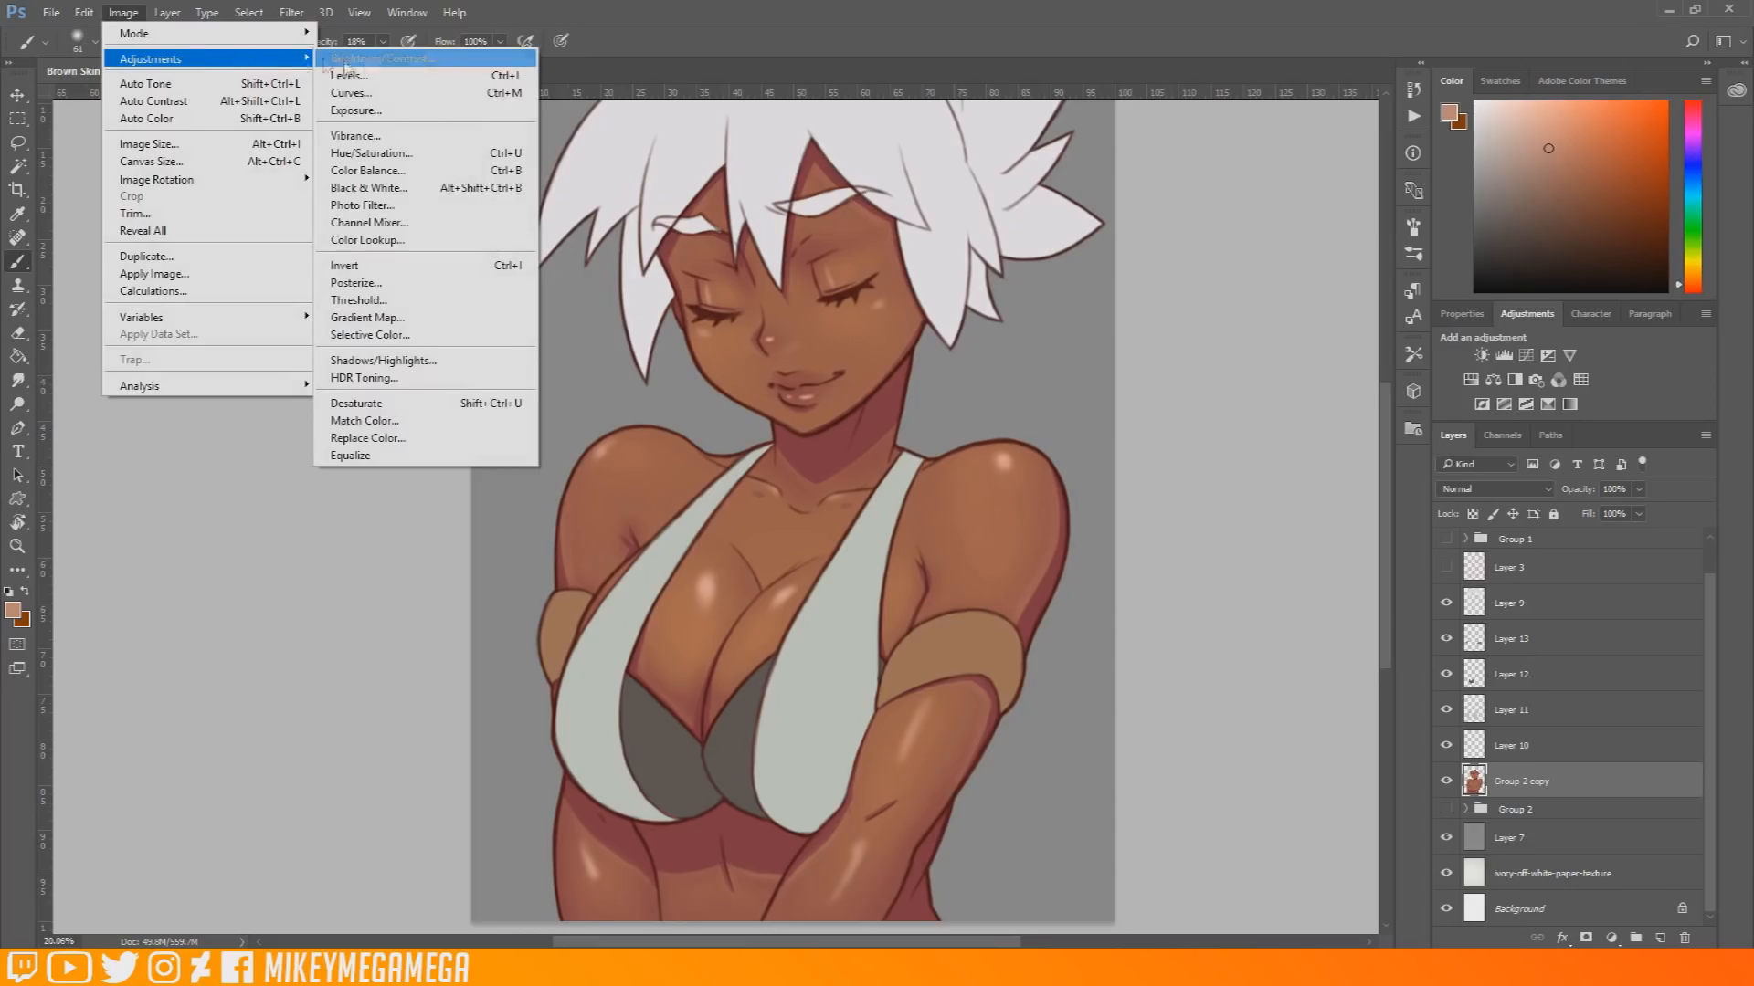
pyautogui.click(406, 75)
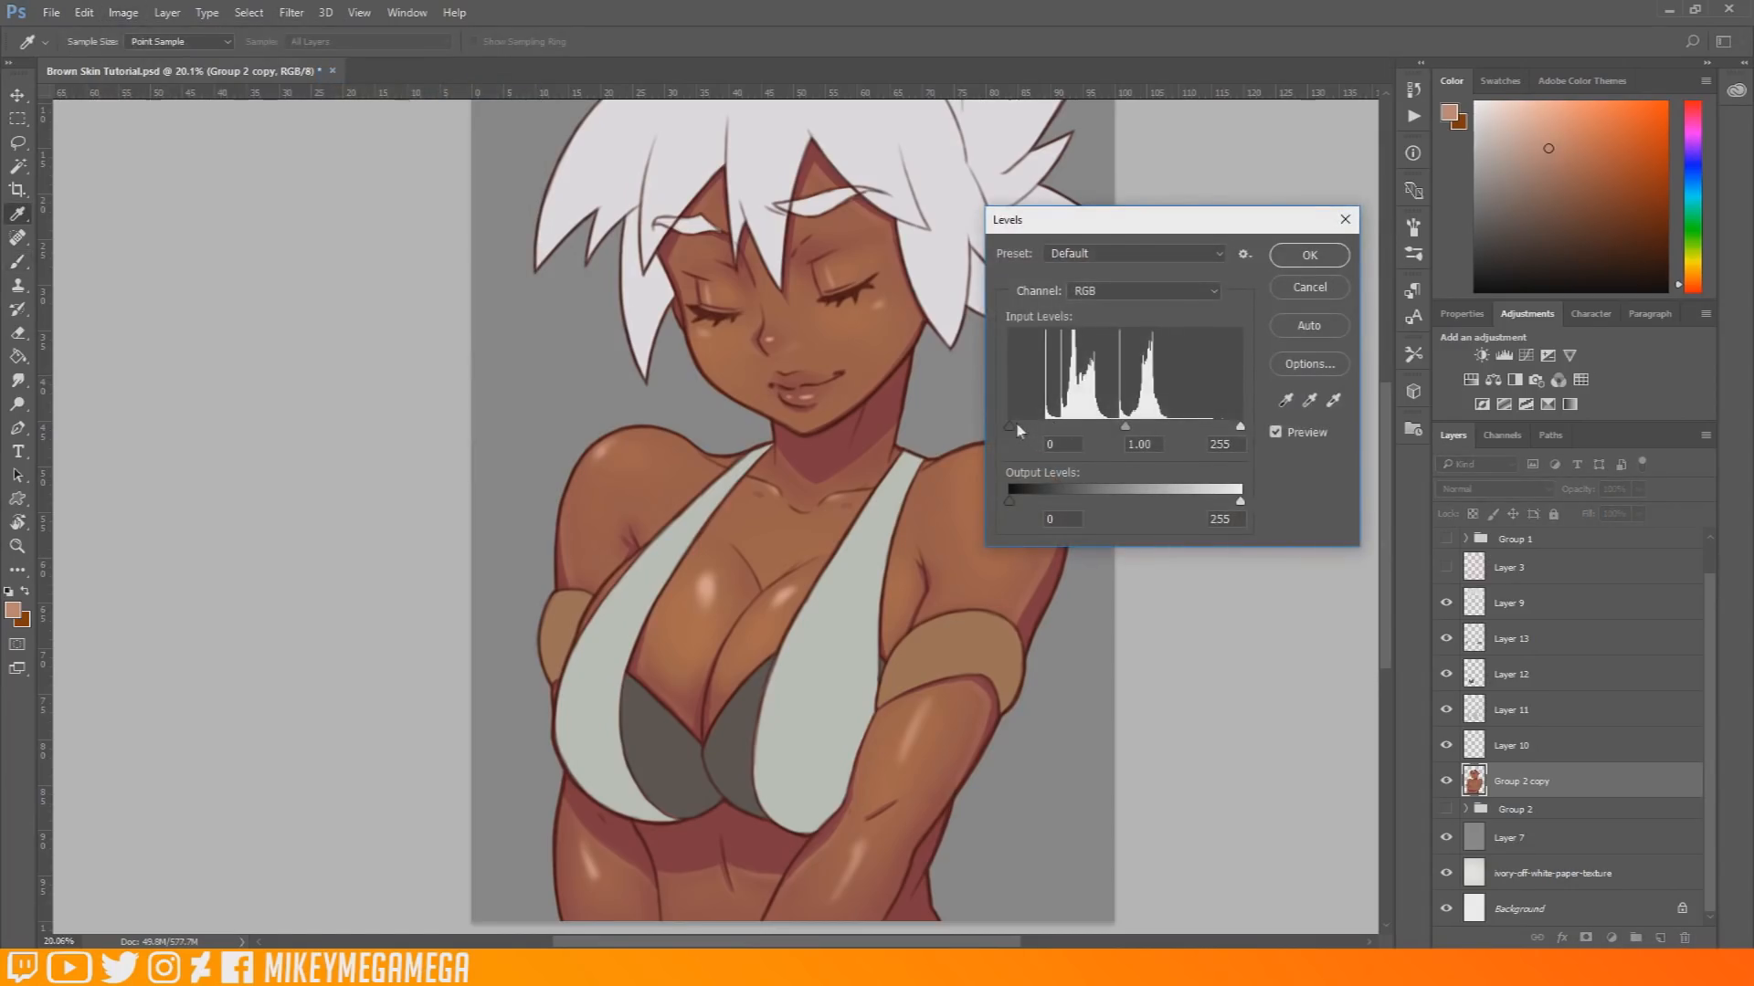
pyautogui.moveTo(1010, 428); pyautogui.dragTo(989, 390)
pyautogui.moveTo(1242, 427); pyautogui.dragTo(1205, 427)
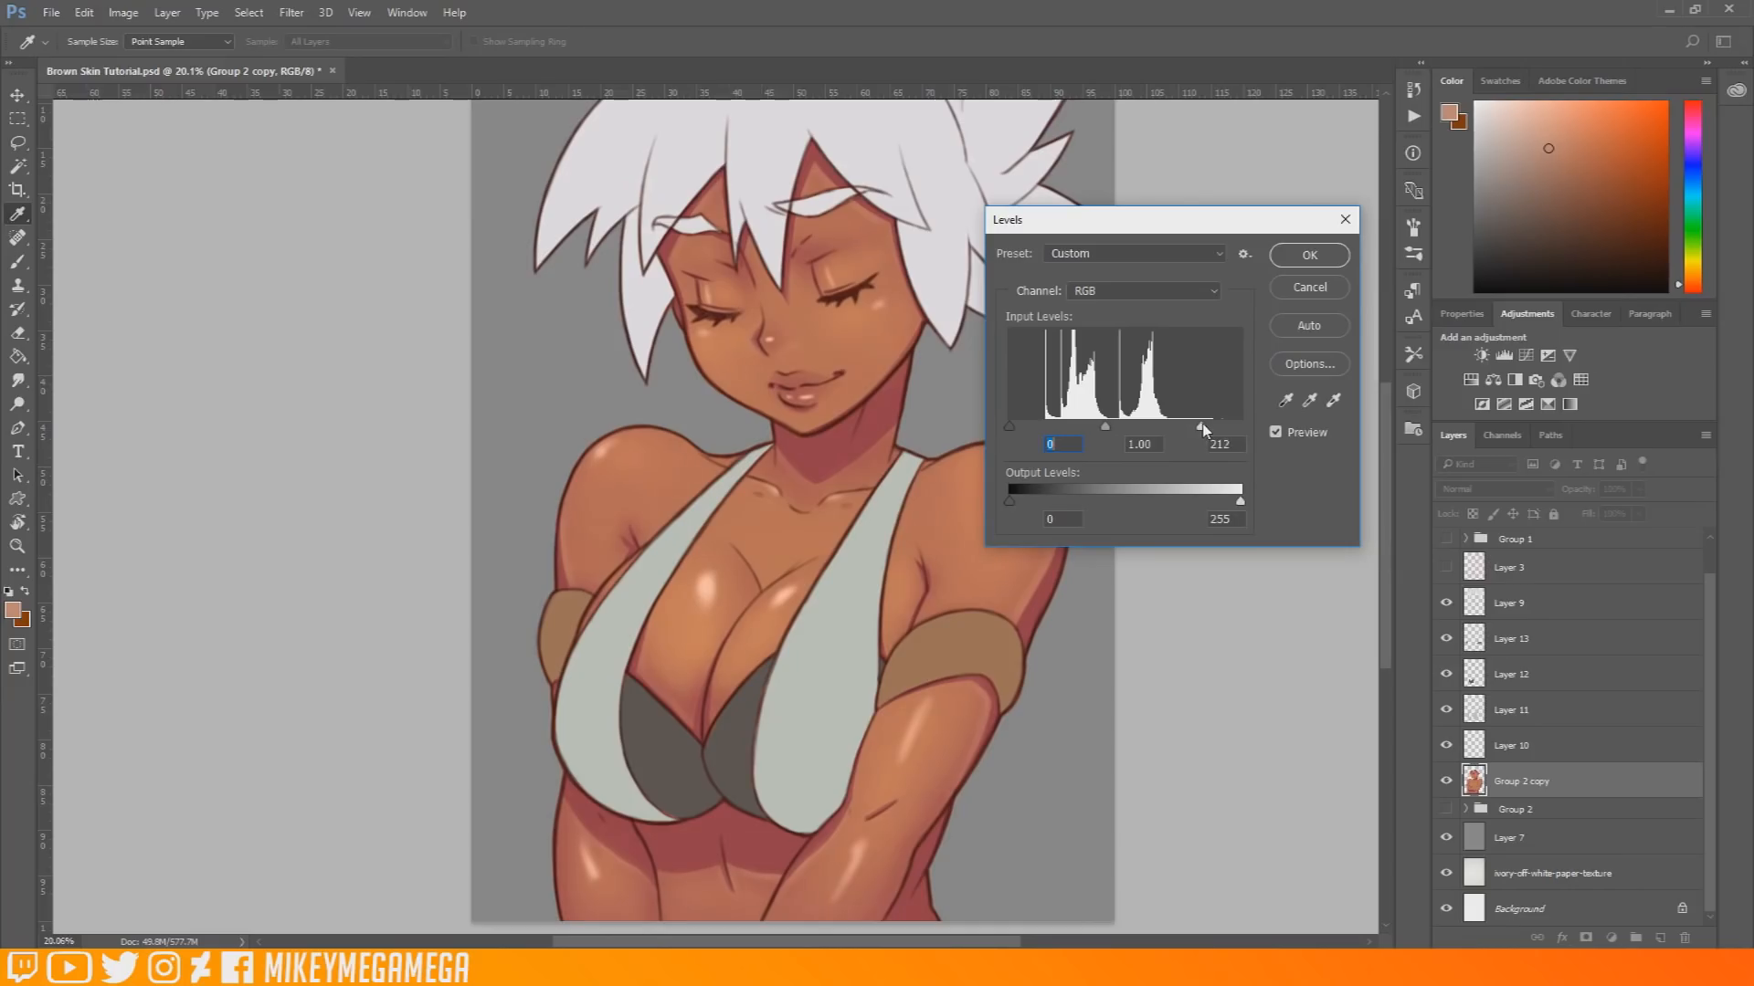
pyautogui.moveTo(1201, 429); pyautogui.dragTo(1211, 431)
pyautogui.click(1211, 429)
pyautogui.moveTo(1110, 428); pyautogui.dragTo(1110, 428)
pyautogui.click(1113, 429)
pyautogui.click(1307, 256)
pyautogui.press('b')
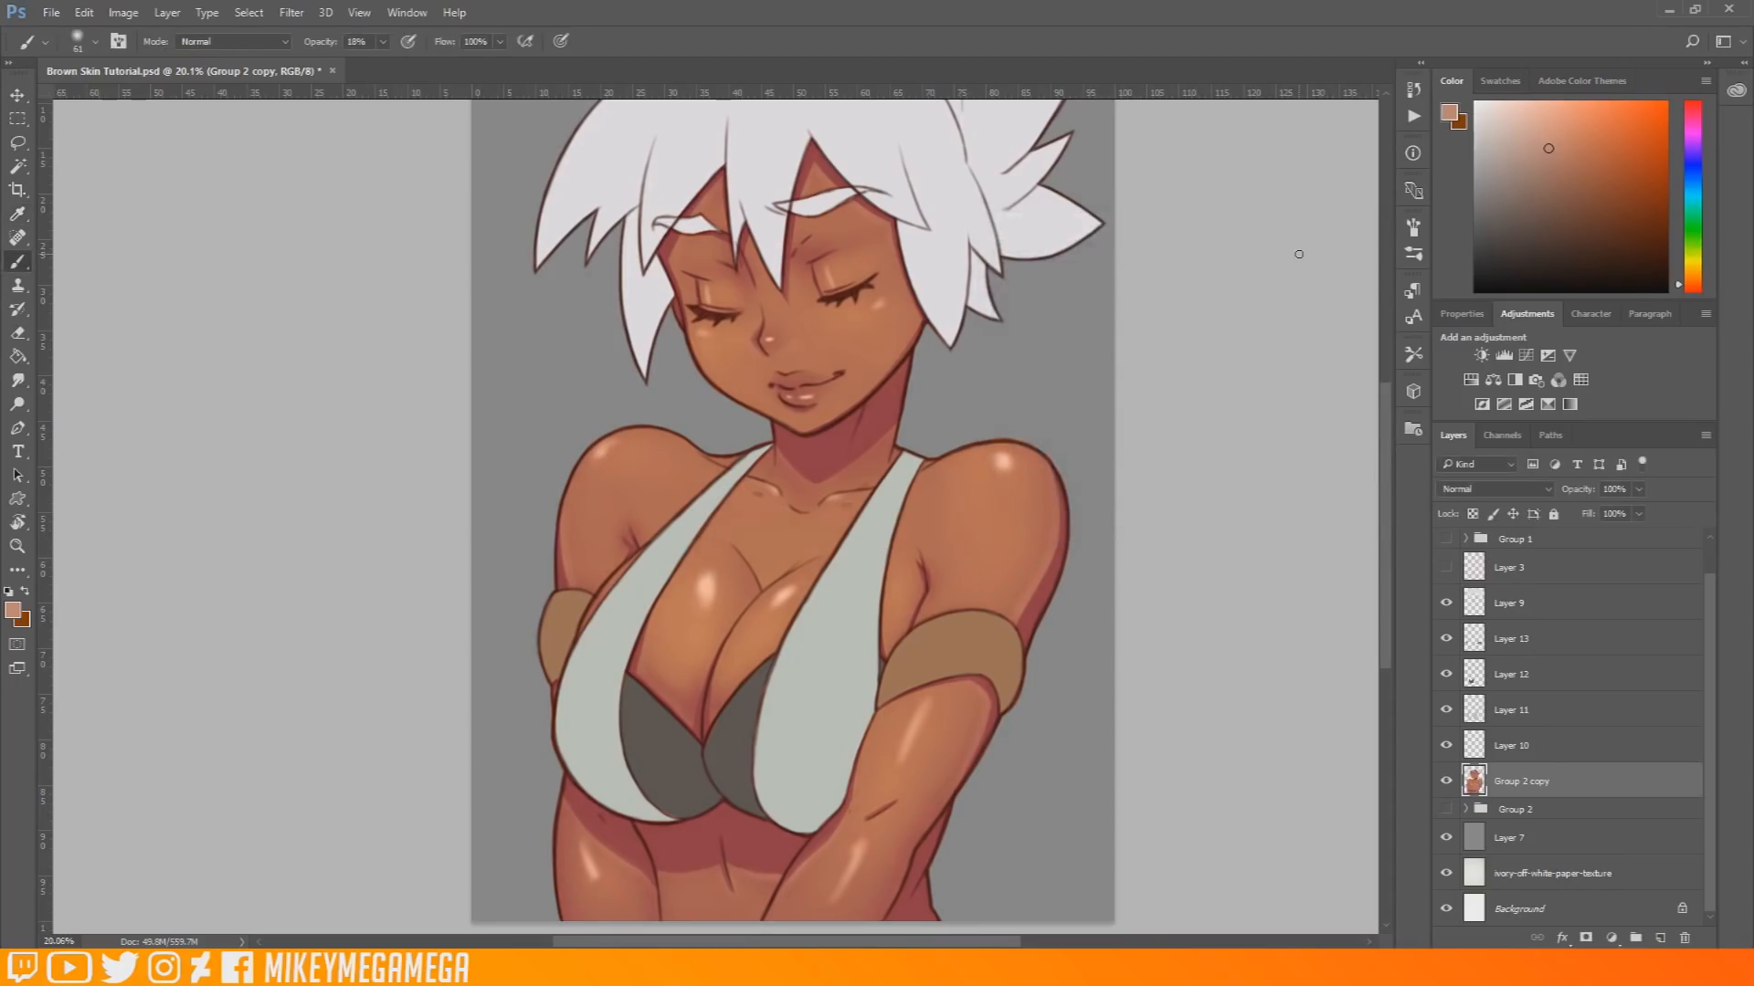
# Step: Try shifting the skin's midtones toward yellow with Color Balance, and discard the adjustment
pyautogui.click(125, 13)
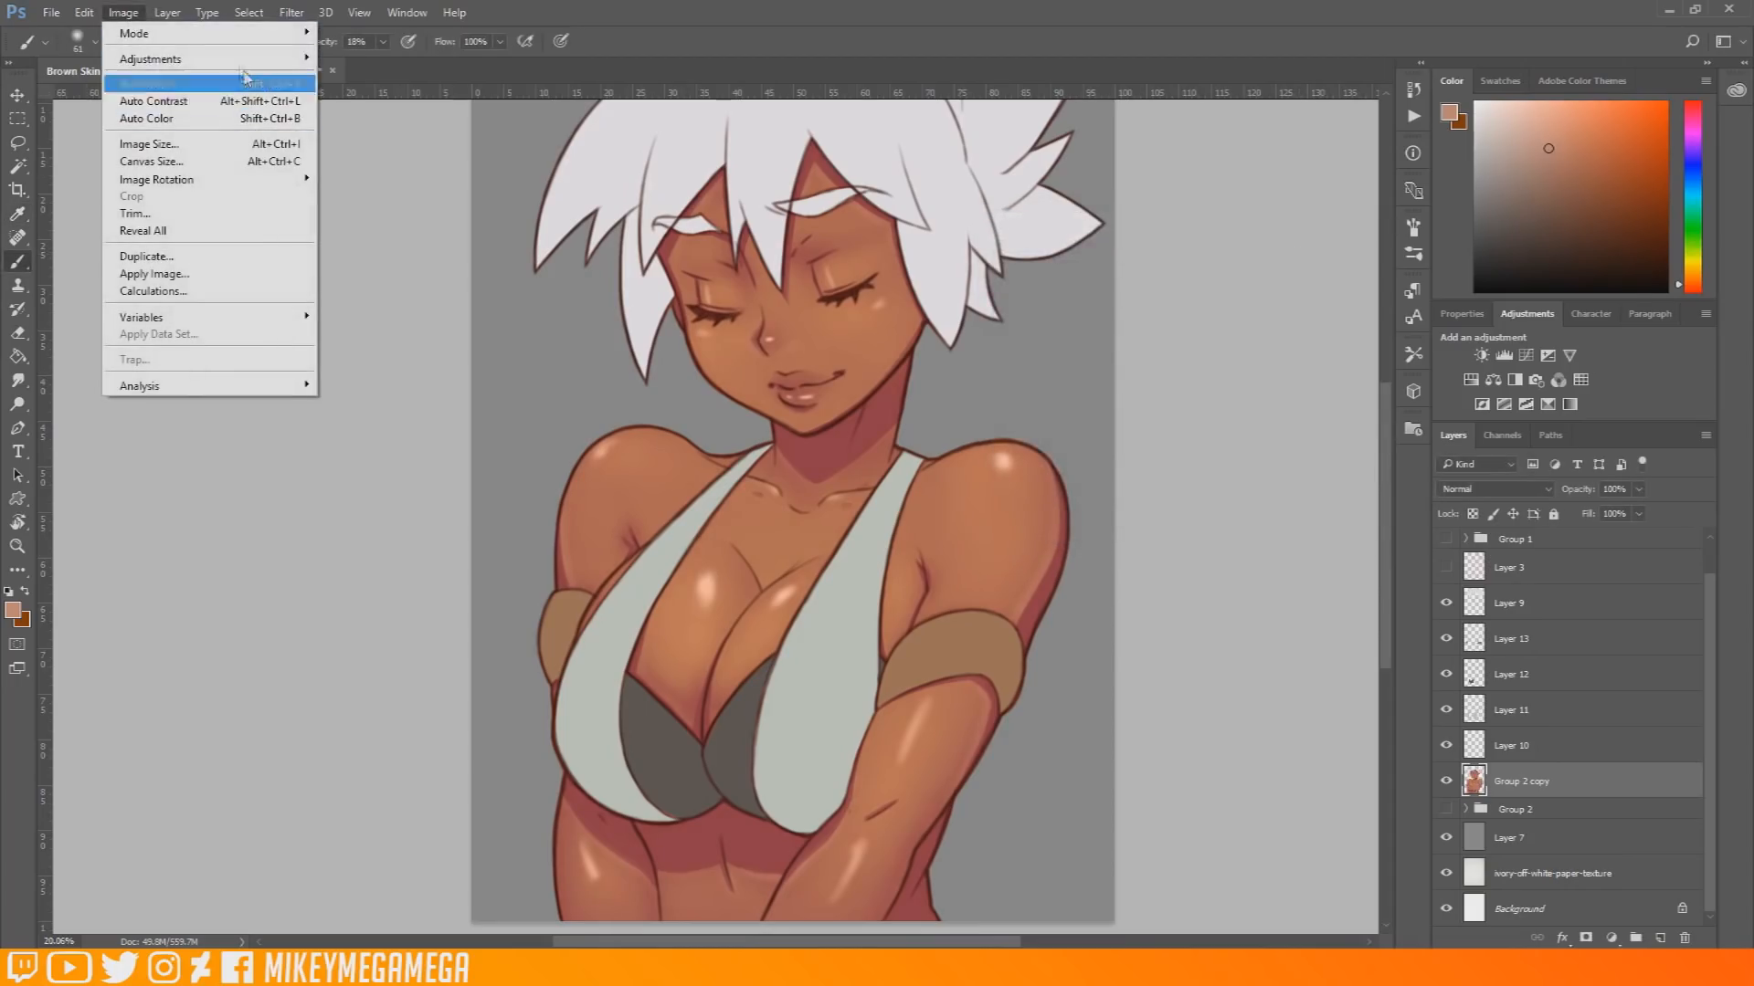
pyautogui.moveTo(239, 60)
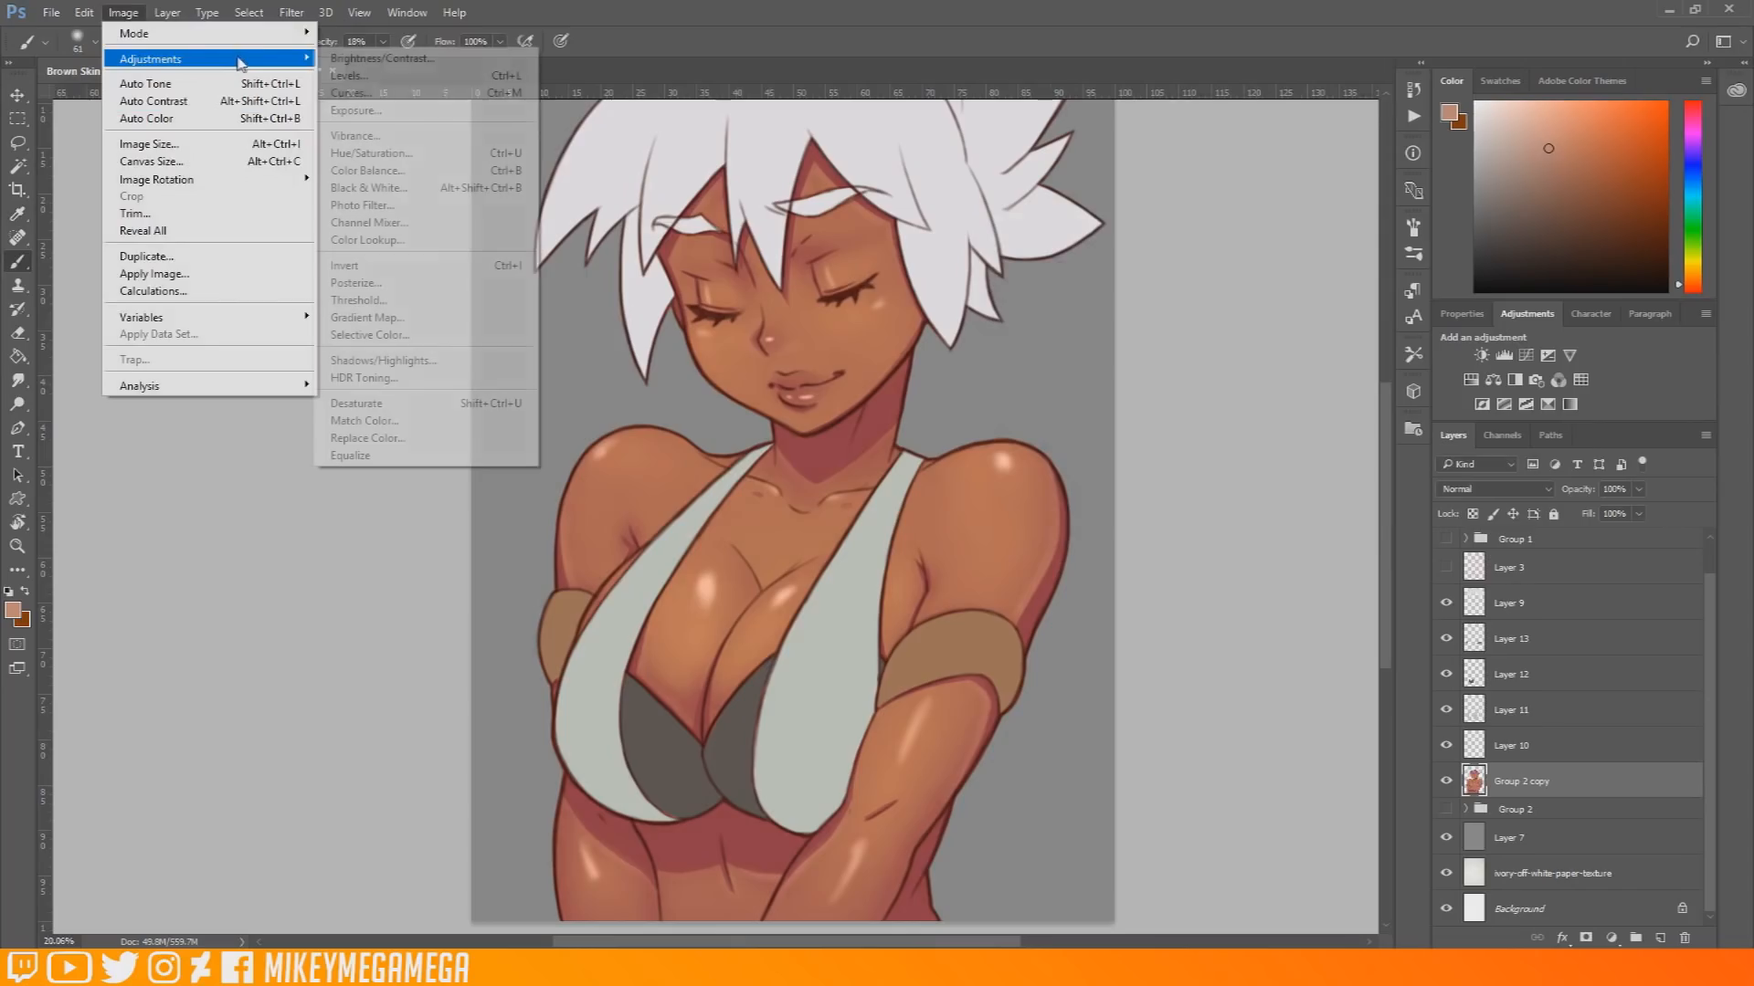
pyautogui.click(431, 175)
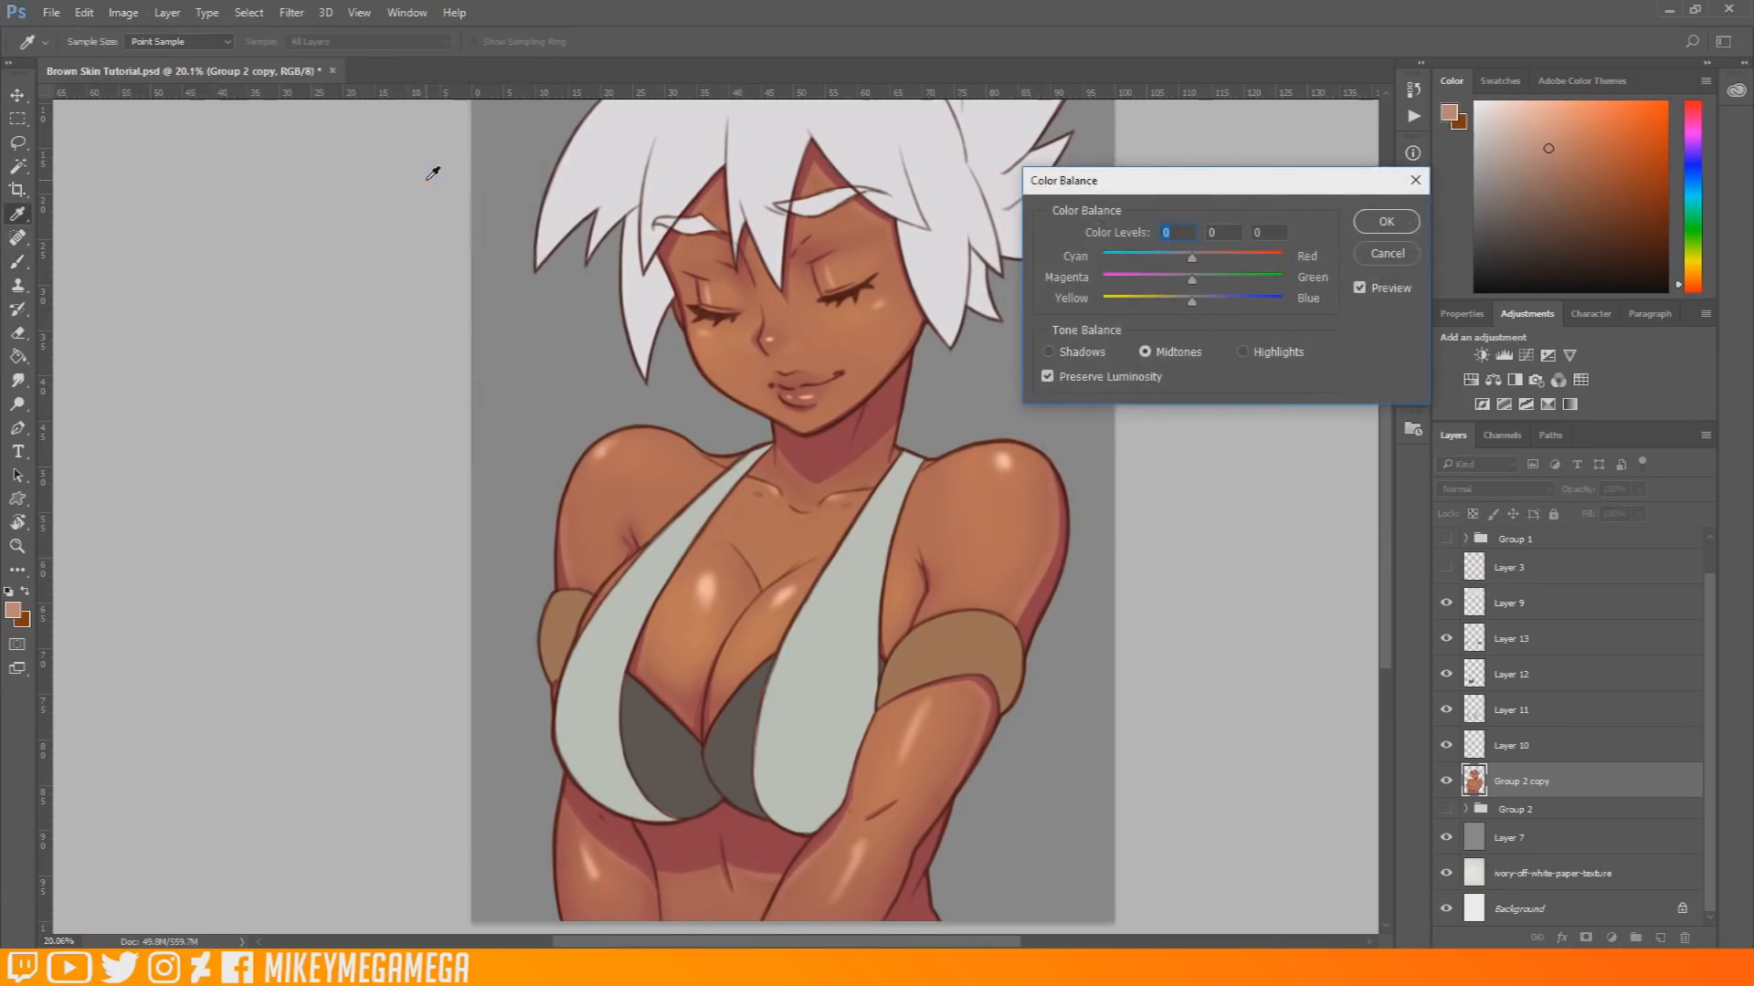
pyautogui.moveTo(1197, 265)
pyautogui.mouseDown()
pyautogui.moveTo(1233, 261)
pyautogui.moveTo(1138, 280)
pyautogui.moveTo(1201, 261)
pyautogui.moveTo(1194, 283)
pyautogui.mouseUp()
pyautogui.click(1166, 305)
pyautogui.click(1385, 254)
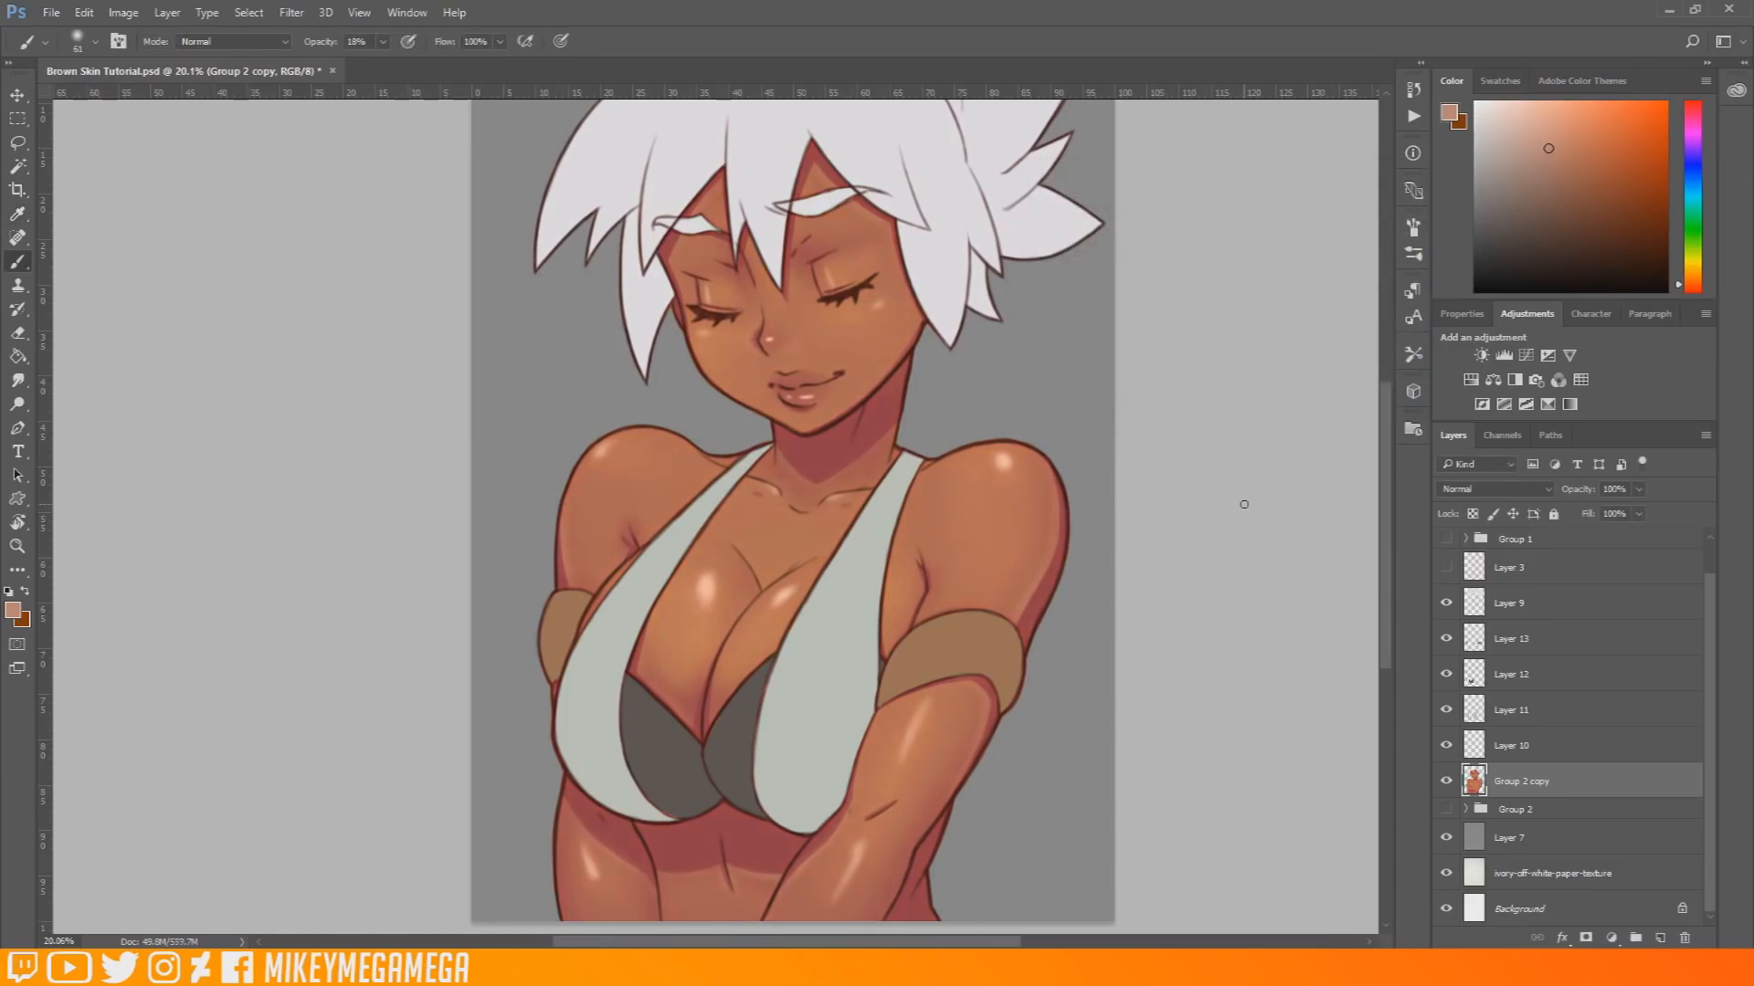
# Step: Try different skin hues with Hue/Saturation, including +21 and -82, and discard the adjustment
pyautogui.click(124, 13)
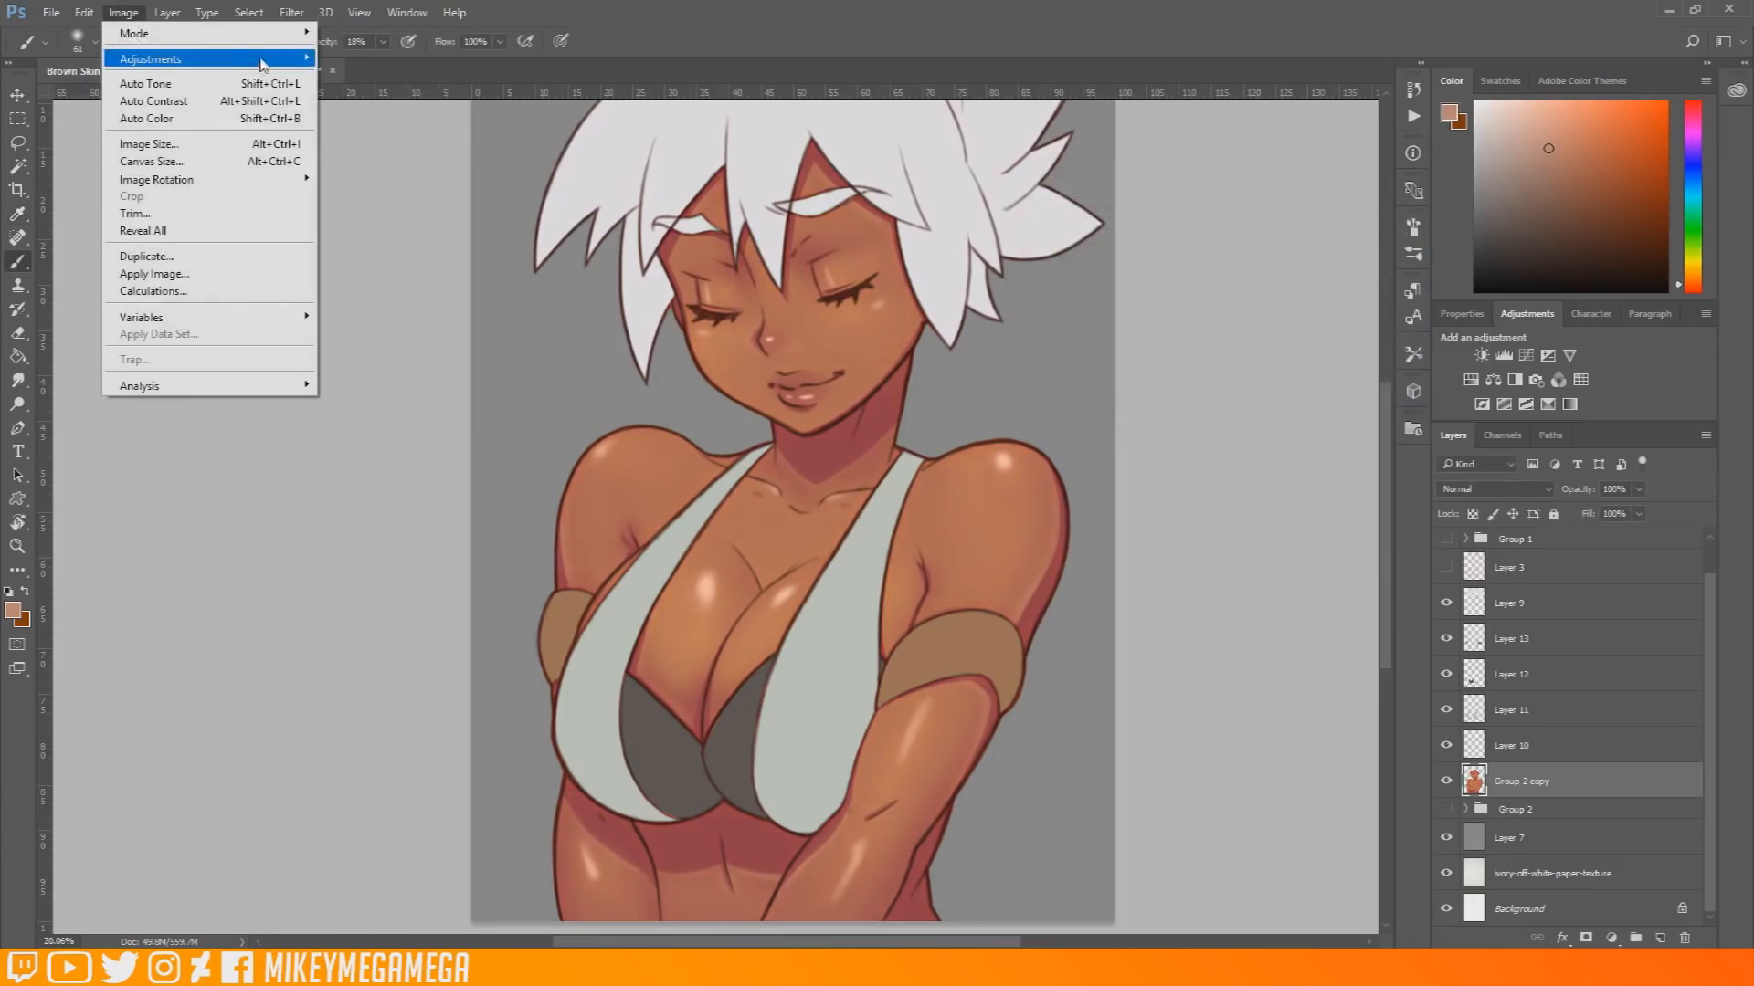
pyautogui.moveTo(263, 59)
pyautogui.click(450, 158)
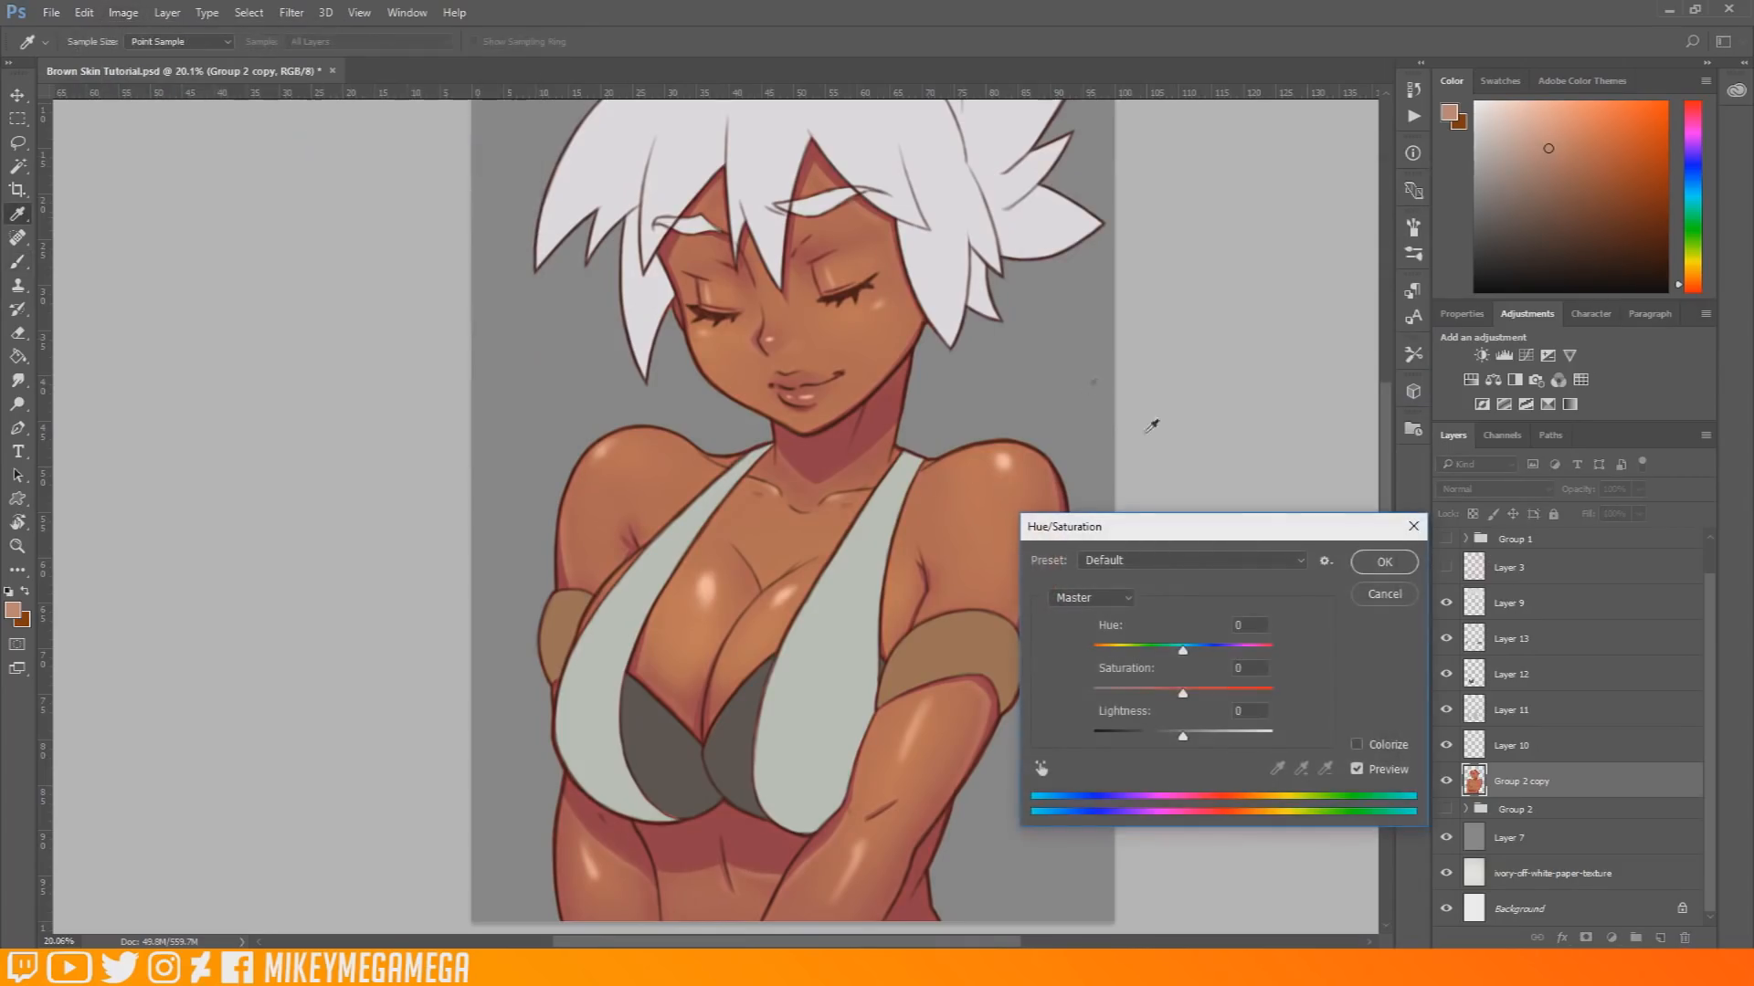
pyautogui.moveTo(1231, 532); pyautogui.dragTo(1297, 431)
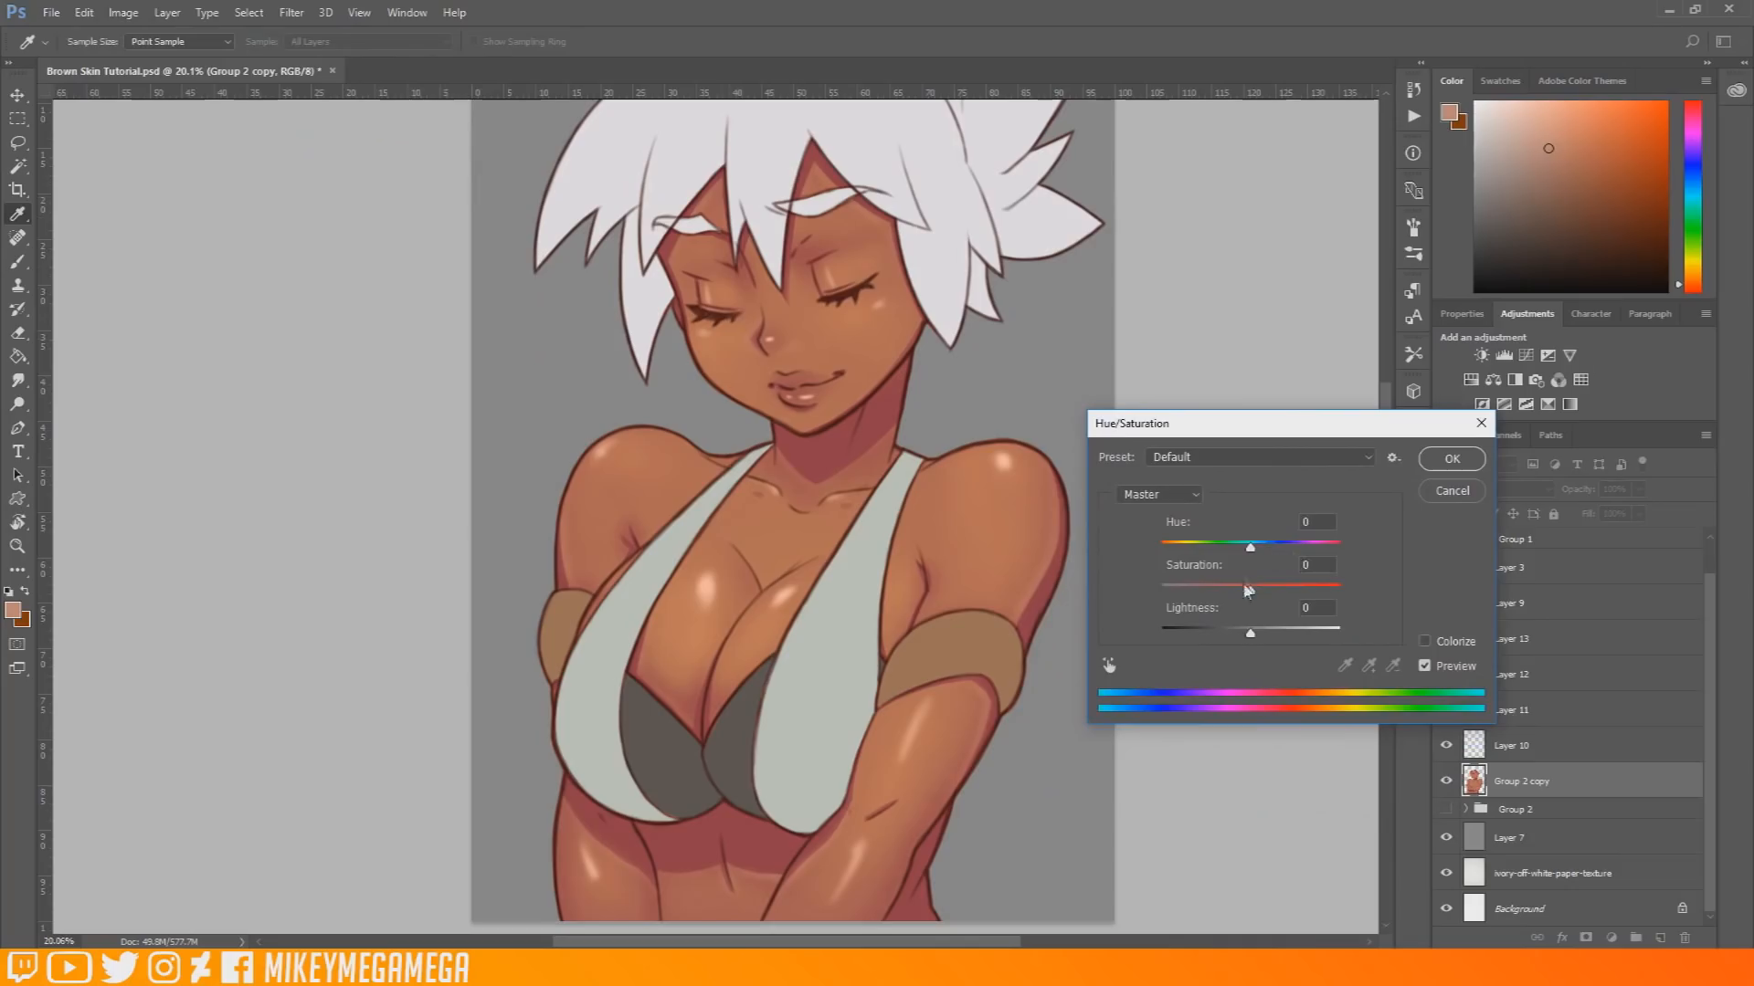
pyautogui.moveTo(1251, 548); pyautogui.dragTo(1272, 552)
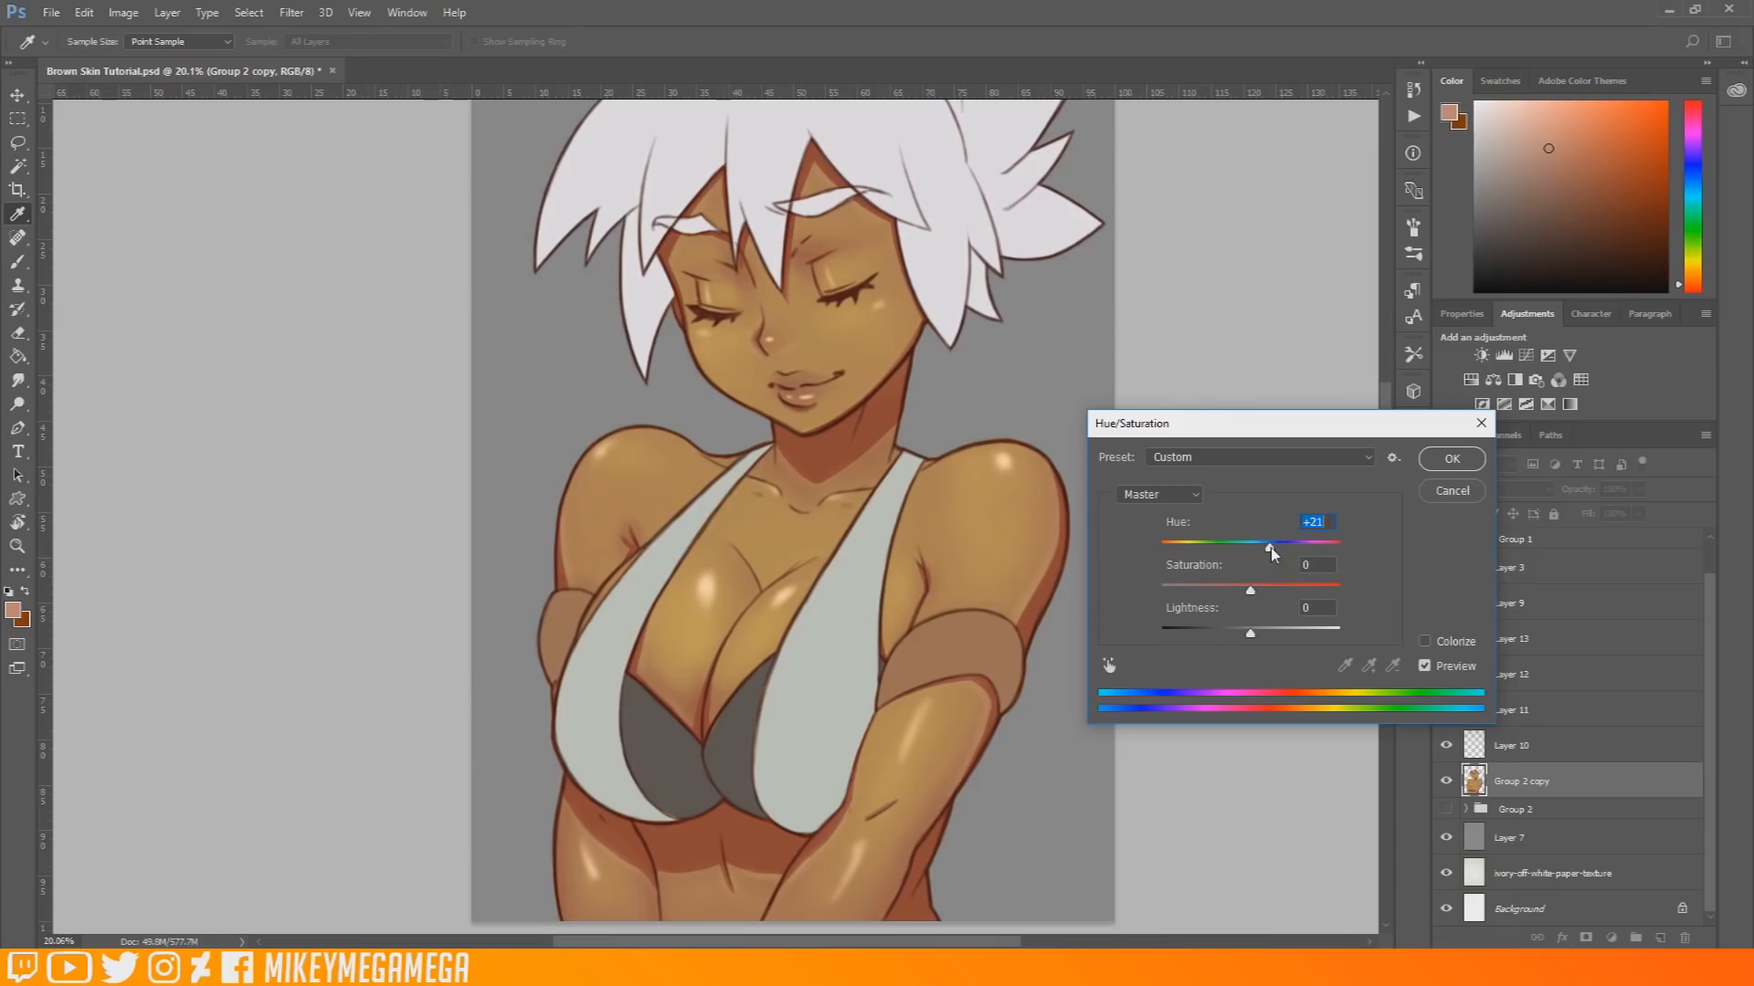
pyautogui.moveTo(1276, 552); pyautogui.dragTo(1278, 551)
pyautogui.moveTo(1277, 550); pyautogui.dragTo(1337, 552)
pyautogui.moveTo(1337, 552); pyautogui.dragTo(1196, 555)
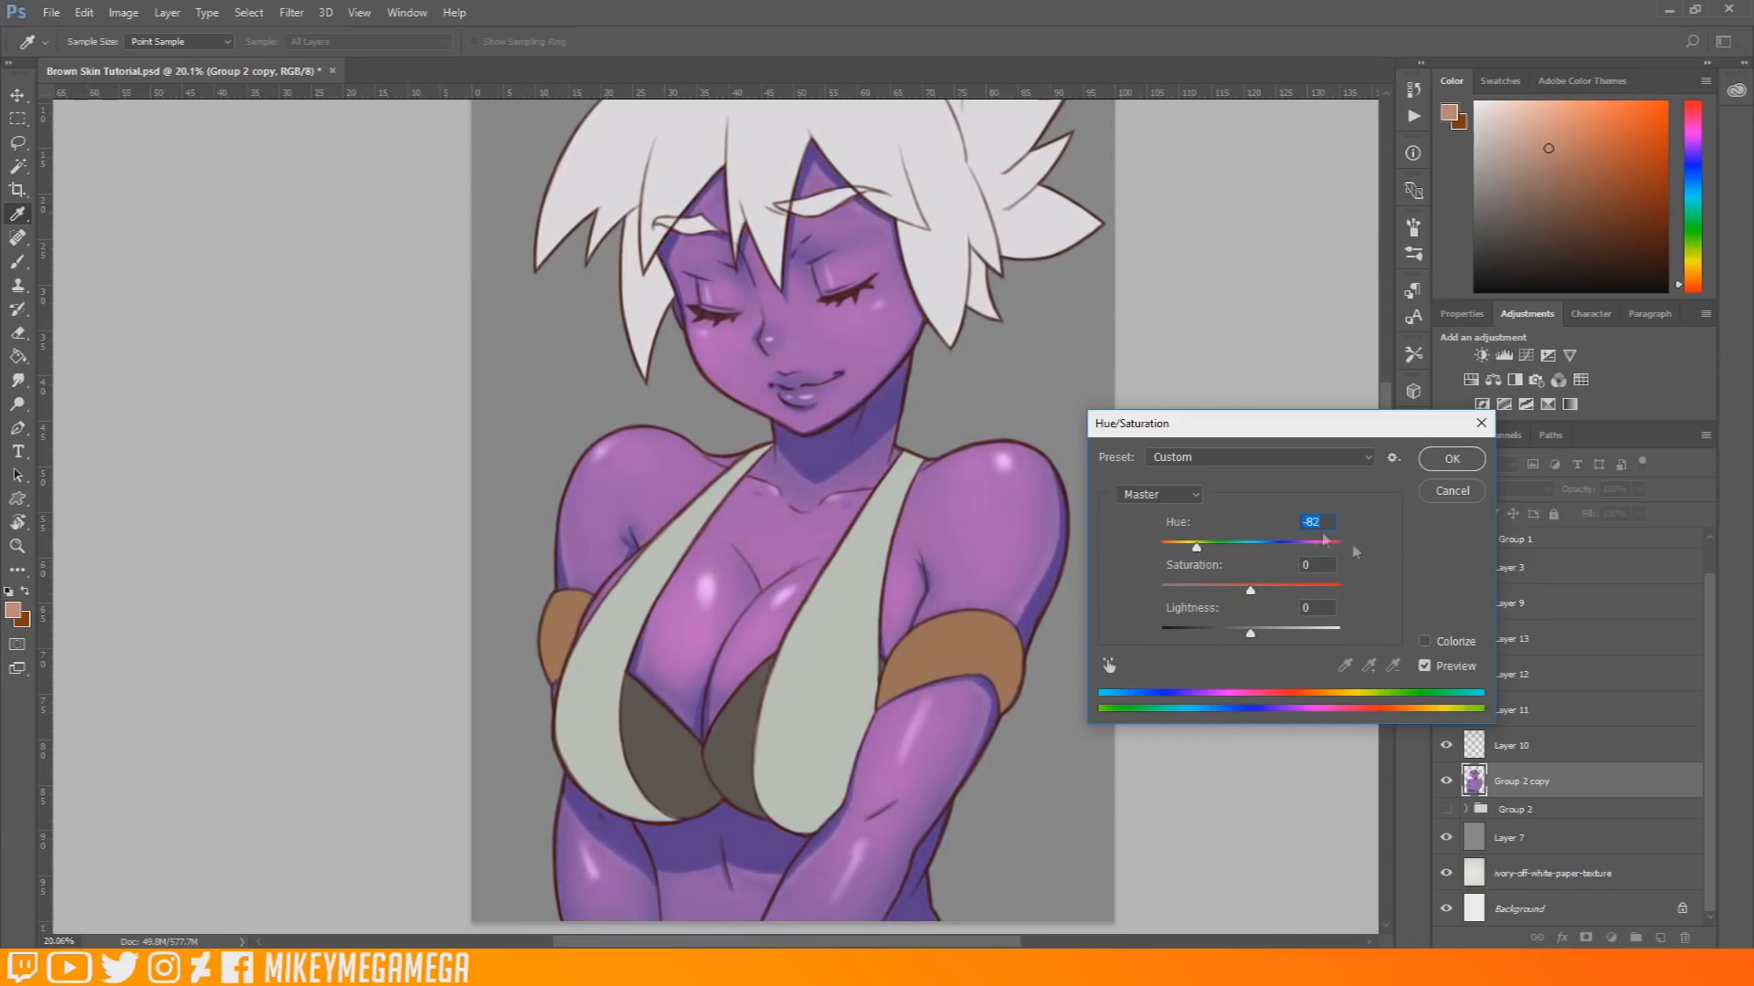
pyautogui.click(1447, 496)
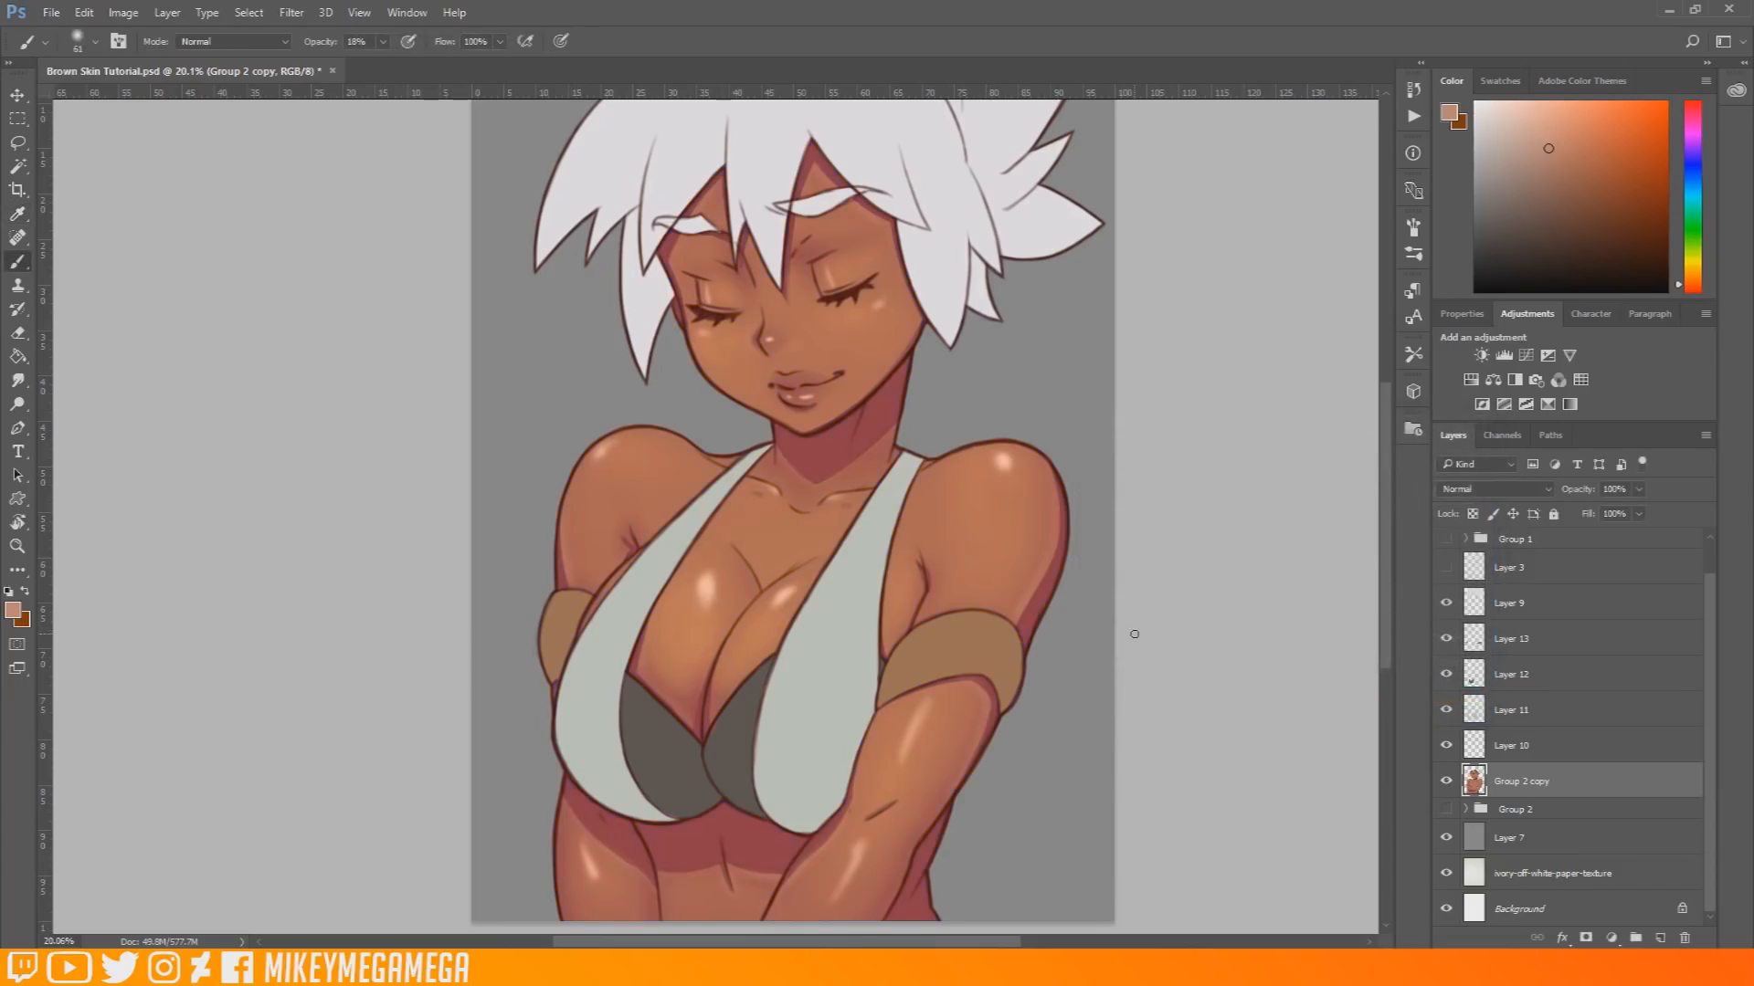
# Step: Compare the artwork with the merged Group 2 copy skin layer hidden and shown
pyautogui.click(1445, 782)
pyautogui.click(1446, 783)
pyautogui.scroll(1, 1141, 515)
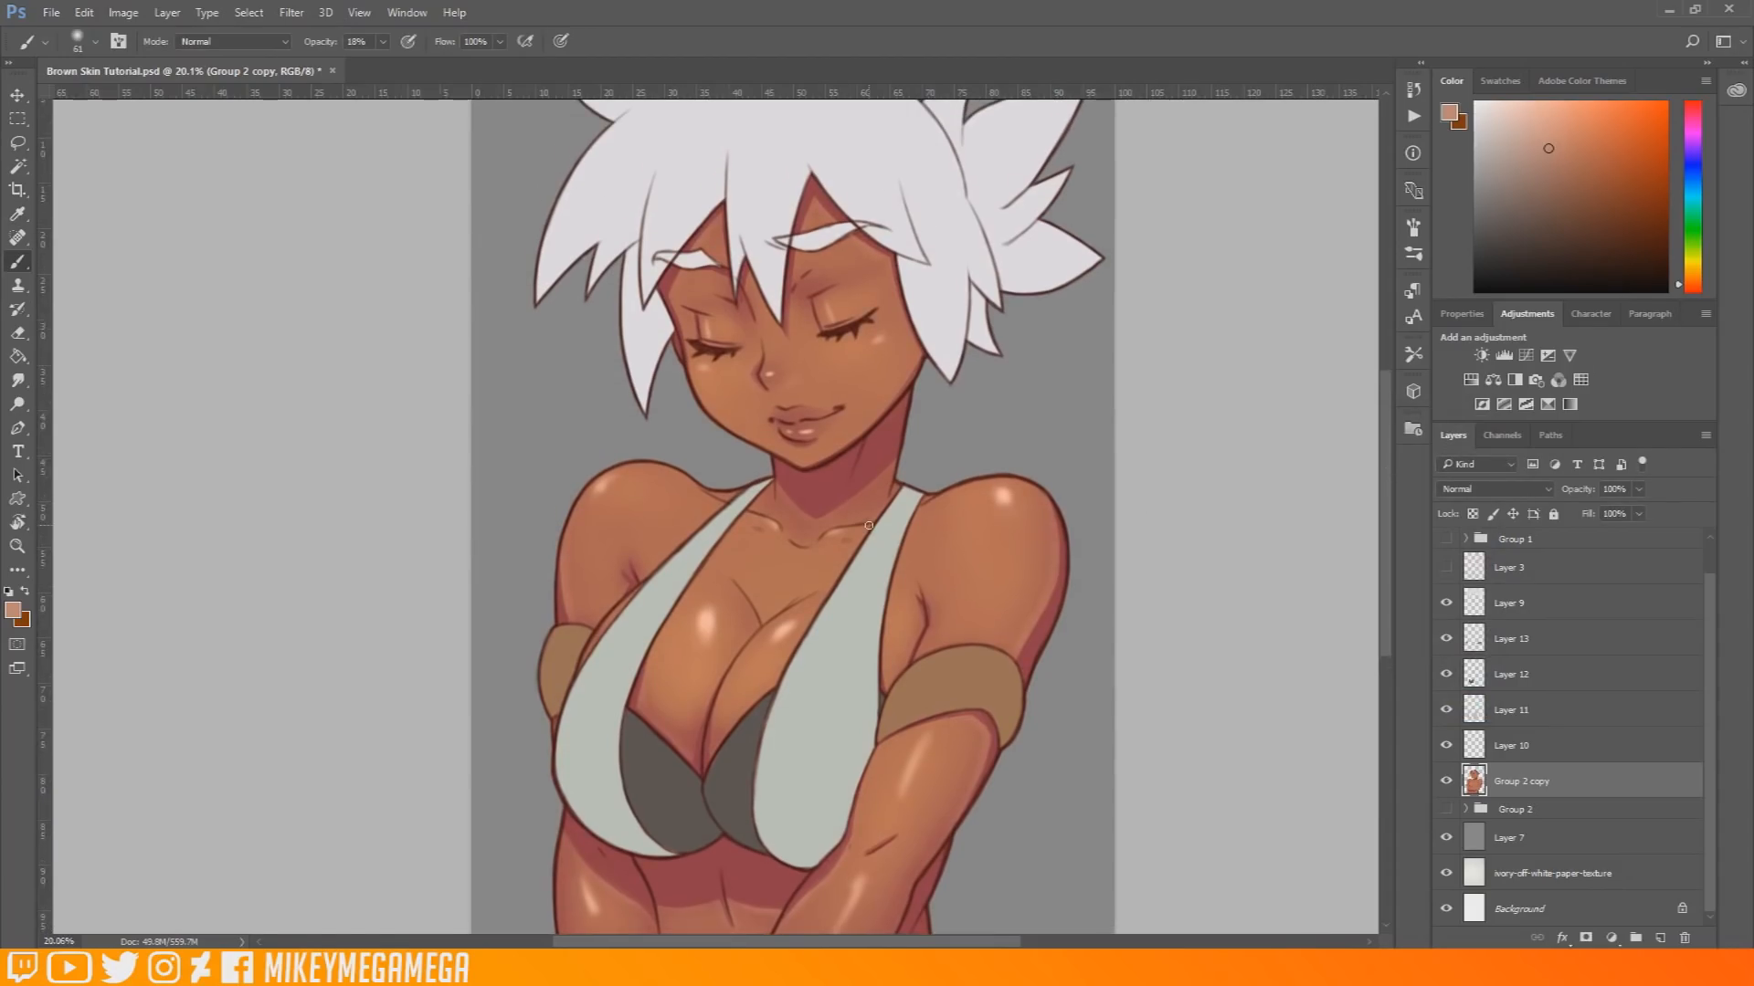
pyautogui.scroll(-2, 869, 525)
pyautogui.scroll(1, 510, 506)
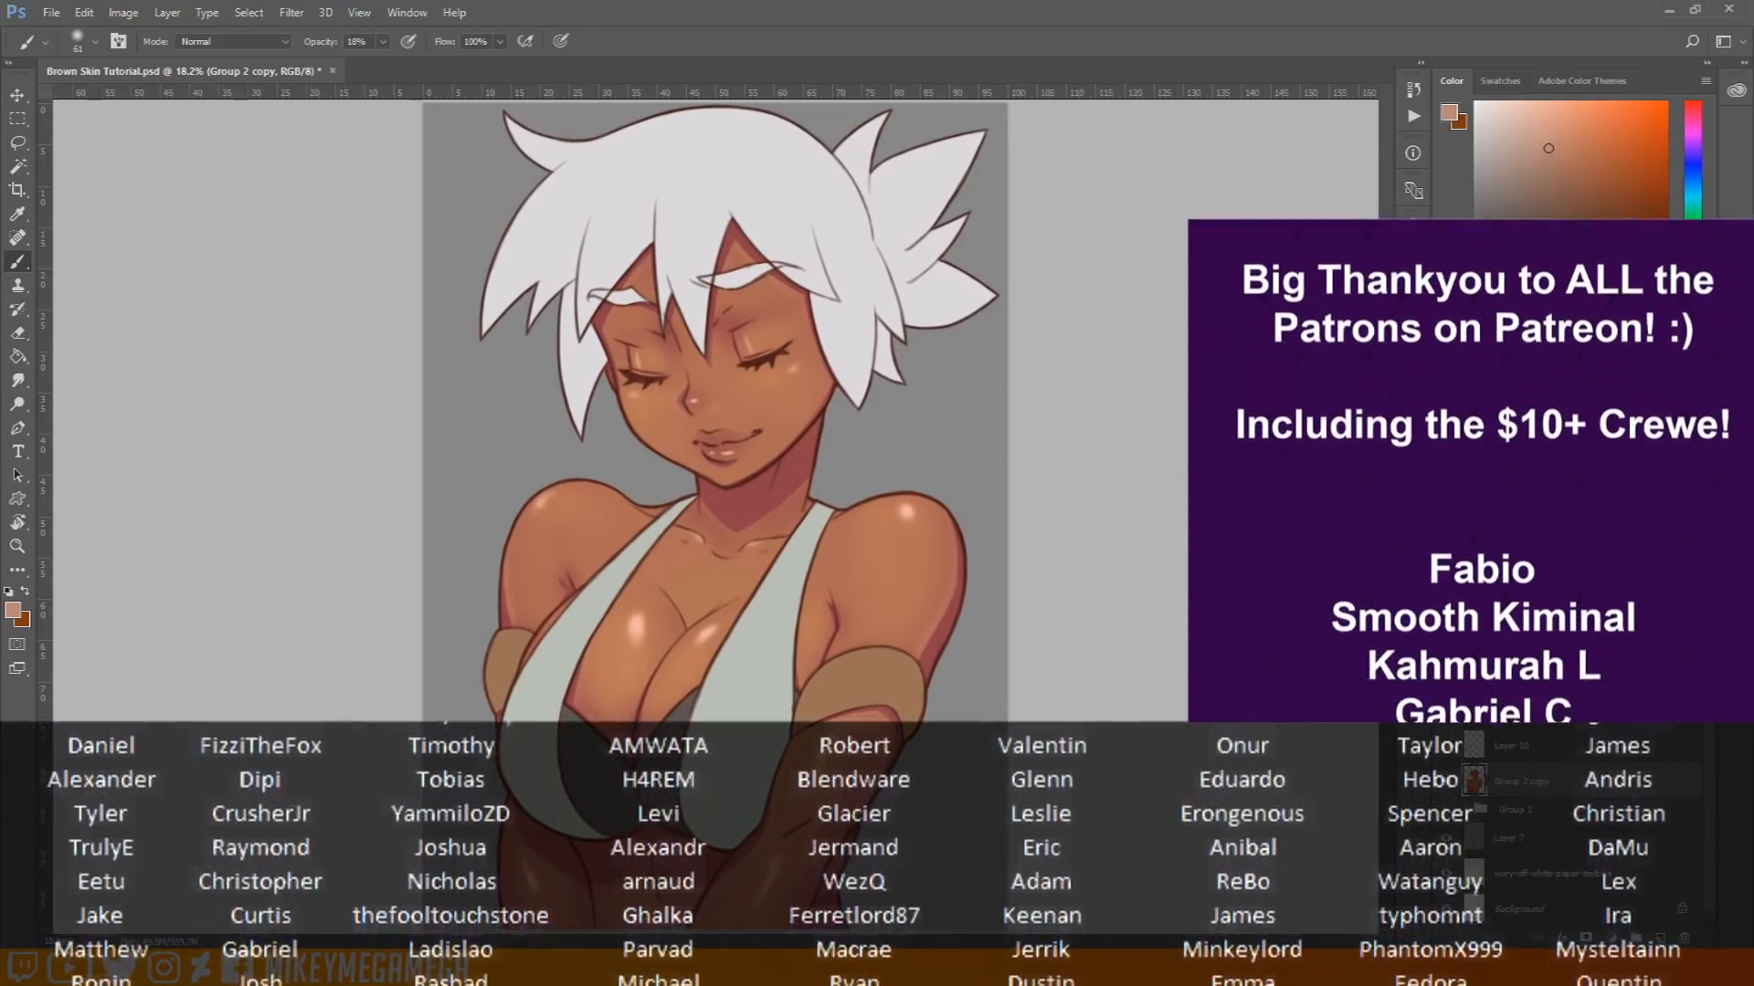
# Step: Add a new layer above Layer 7 and fill the background with an olive-green radial gradient
pyautogui.click(1517, 837)
pyautogui.click(1660, 937)
pyautogui.press('i')
pyautogui.click(461, 464)
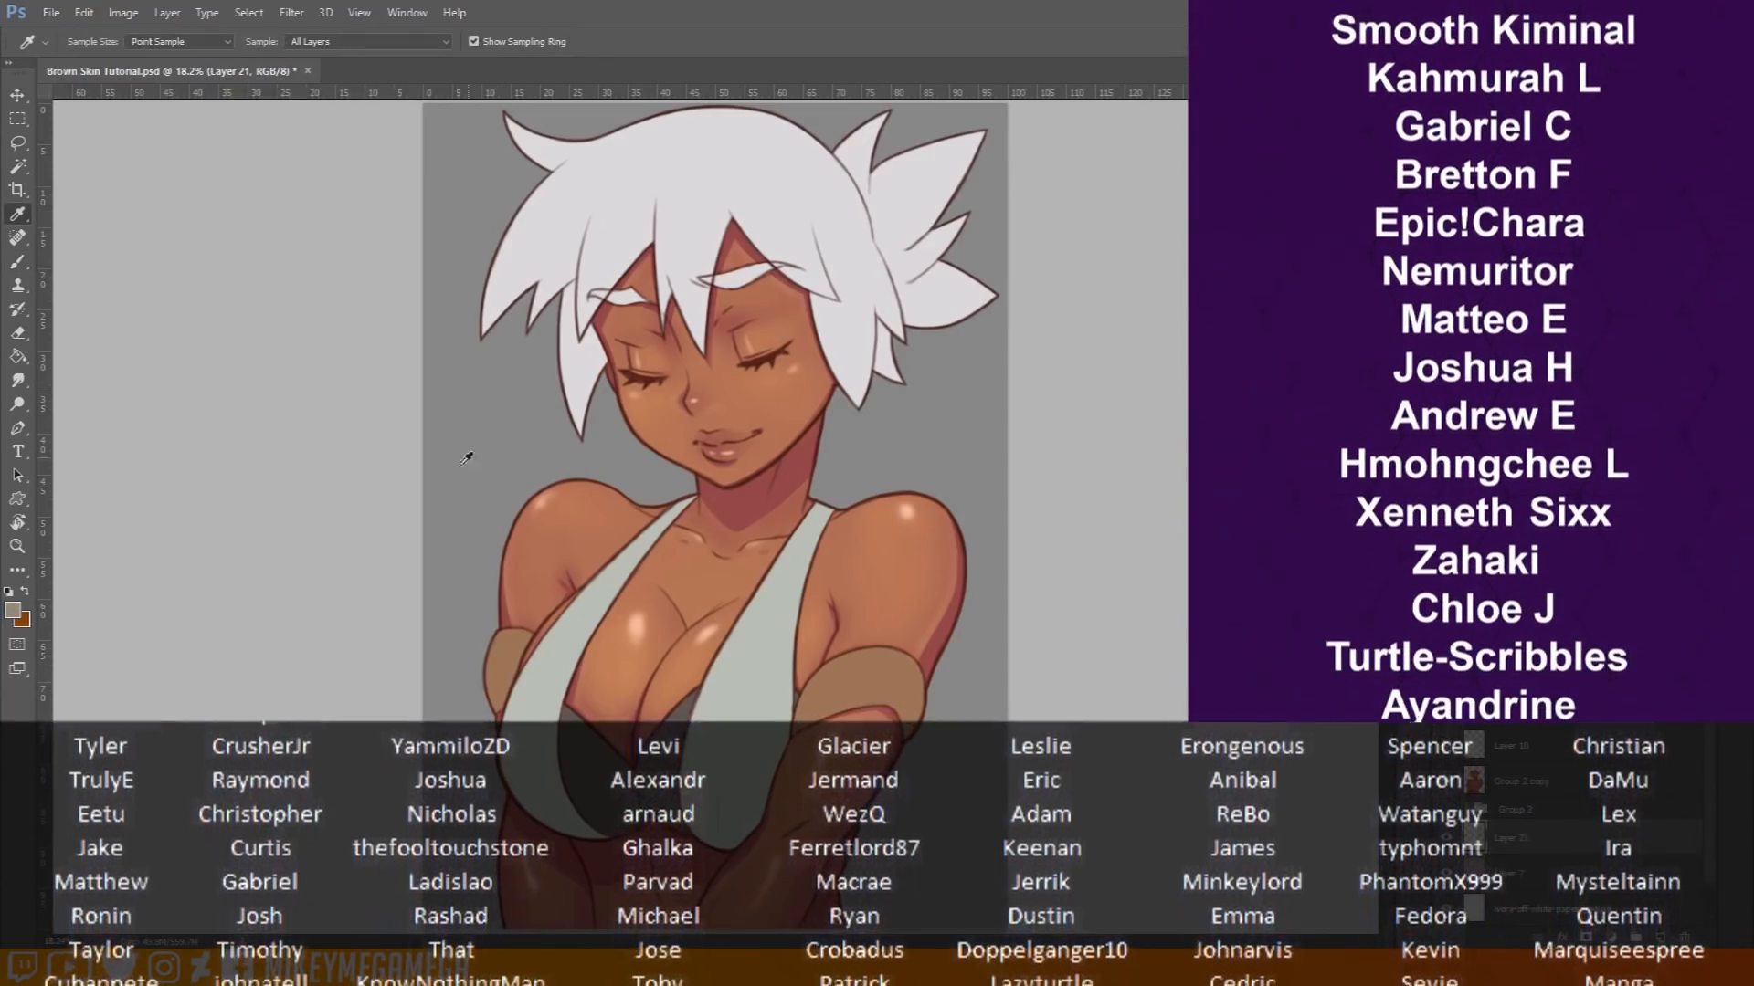
pyautogui.press('x')
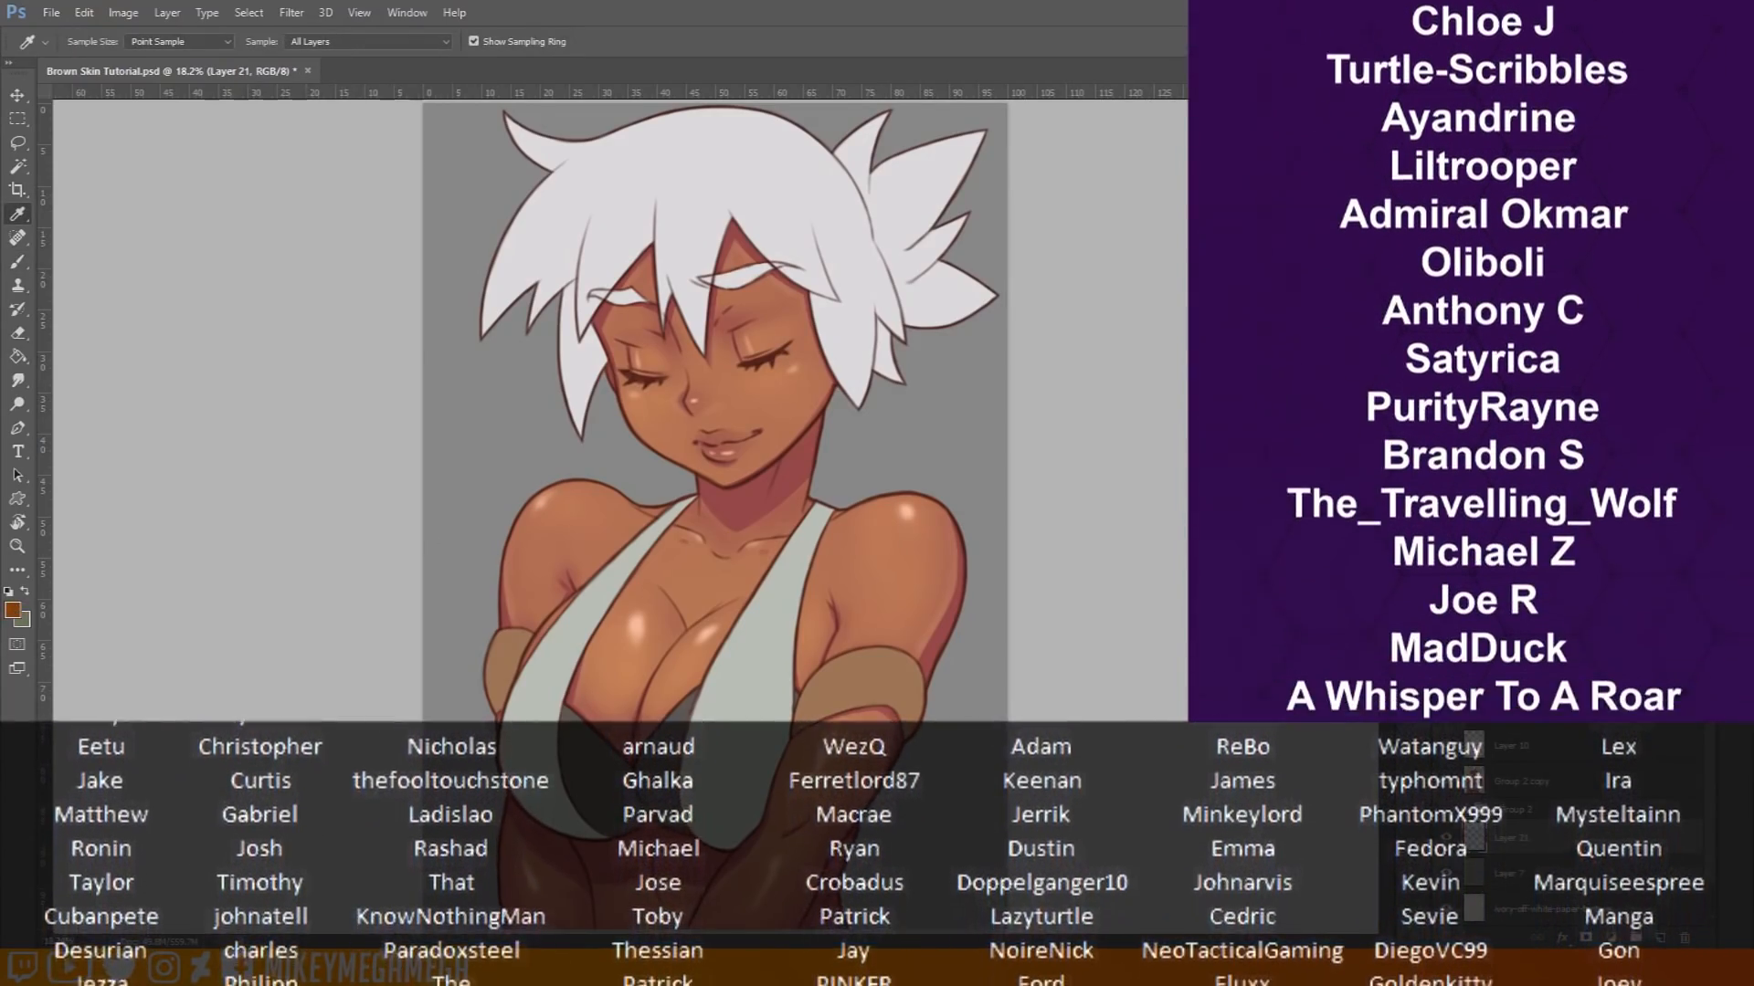
pyautogui.click(20, 357)
pyautogui.click(107, 356)
pyautogui.moveTo(716, 553); pyautogui.dragTo(432, 122)
pyautogui.scroll(-1, 791, 773)
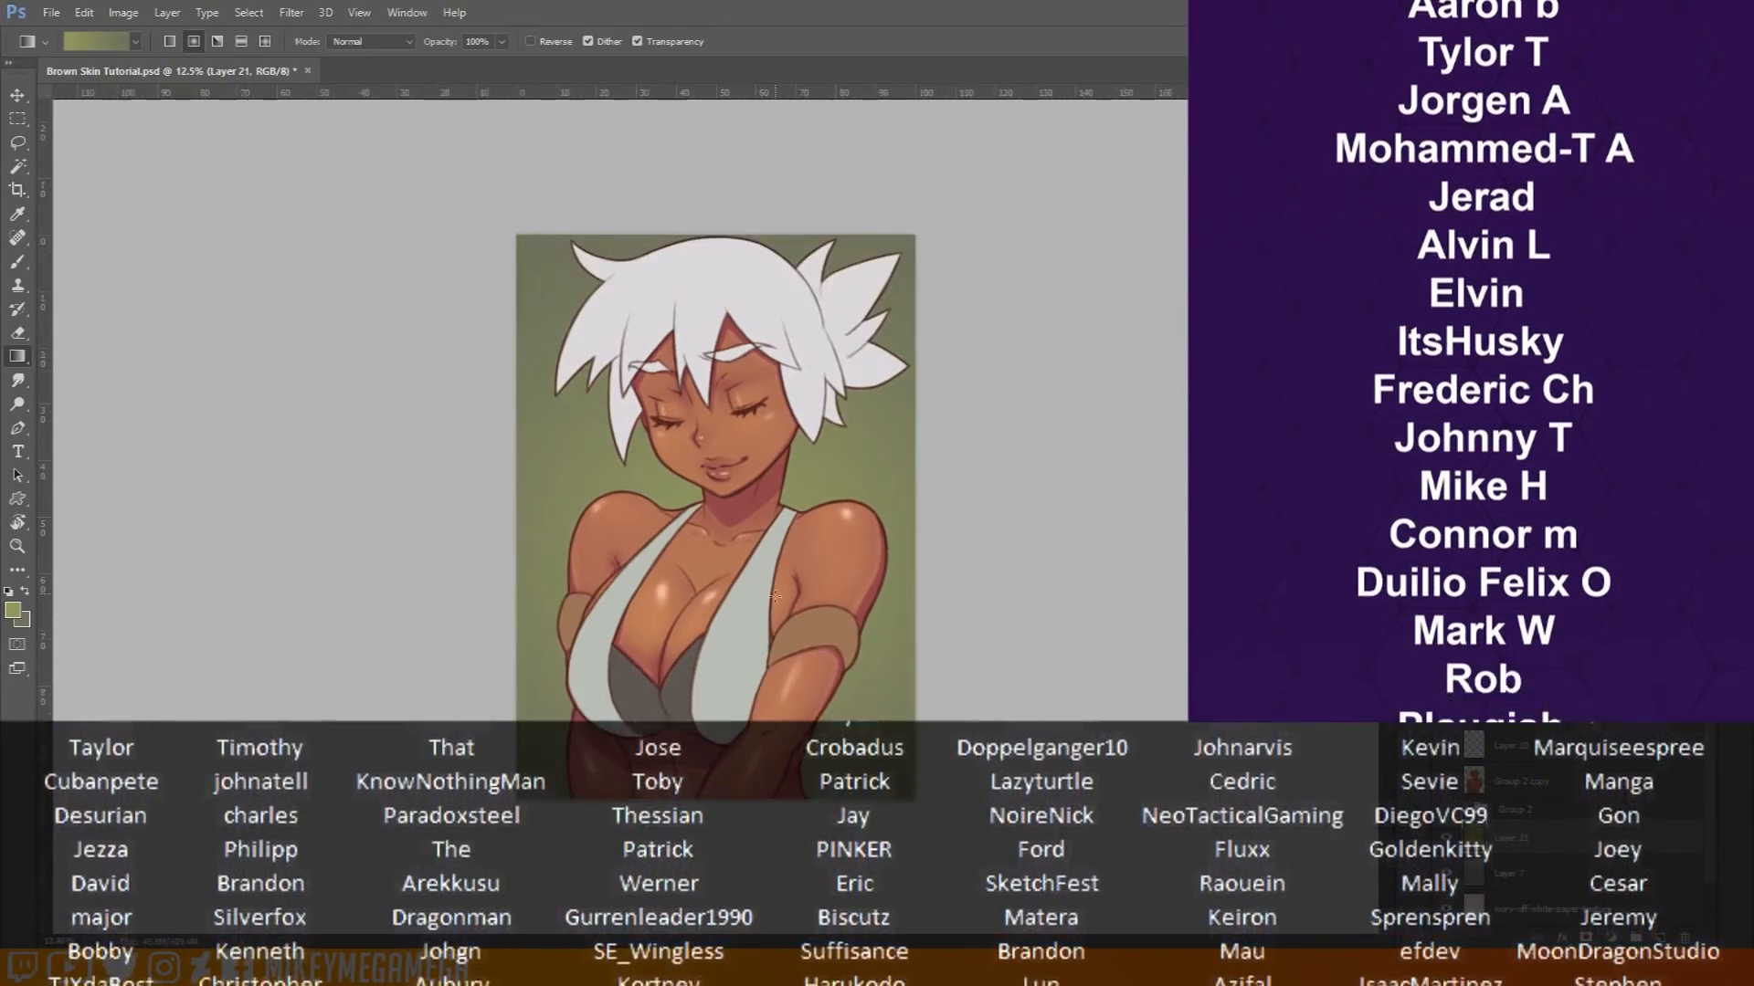
# Step: Brush soft pale shading onto the white halter top on a new layer clipped to Layer 11
pyautogui.scroll(3, 790, 773)
pyautogui.press('b')
pyautogui.press('x')
pyautogui.rightClick(148, 475)
pyautogui.rightClick(567, 538)
pyautogui.click(731, 581)
pyautogui.click(1145, 387)
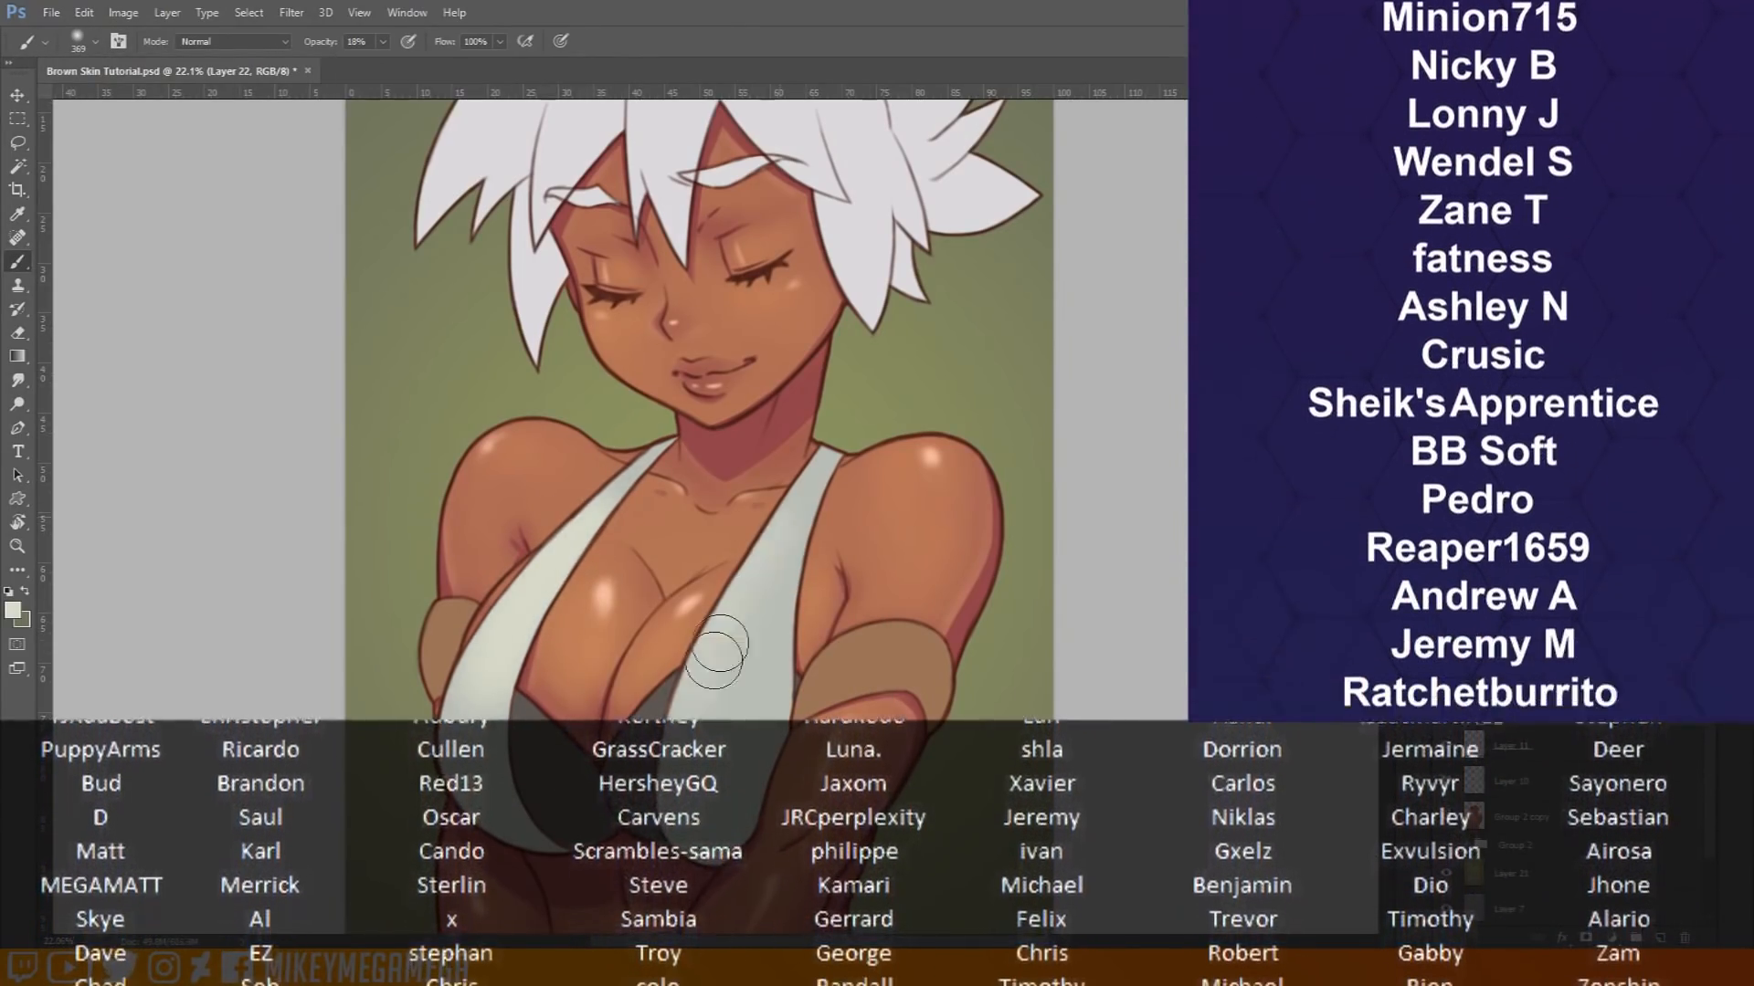
# Step: Shade the dark grey inner top with a soft light grey at 51% opacity on a new layer clipped to Layer 12
pyautogui.press('i')
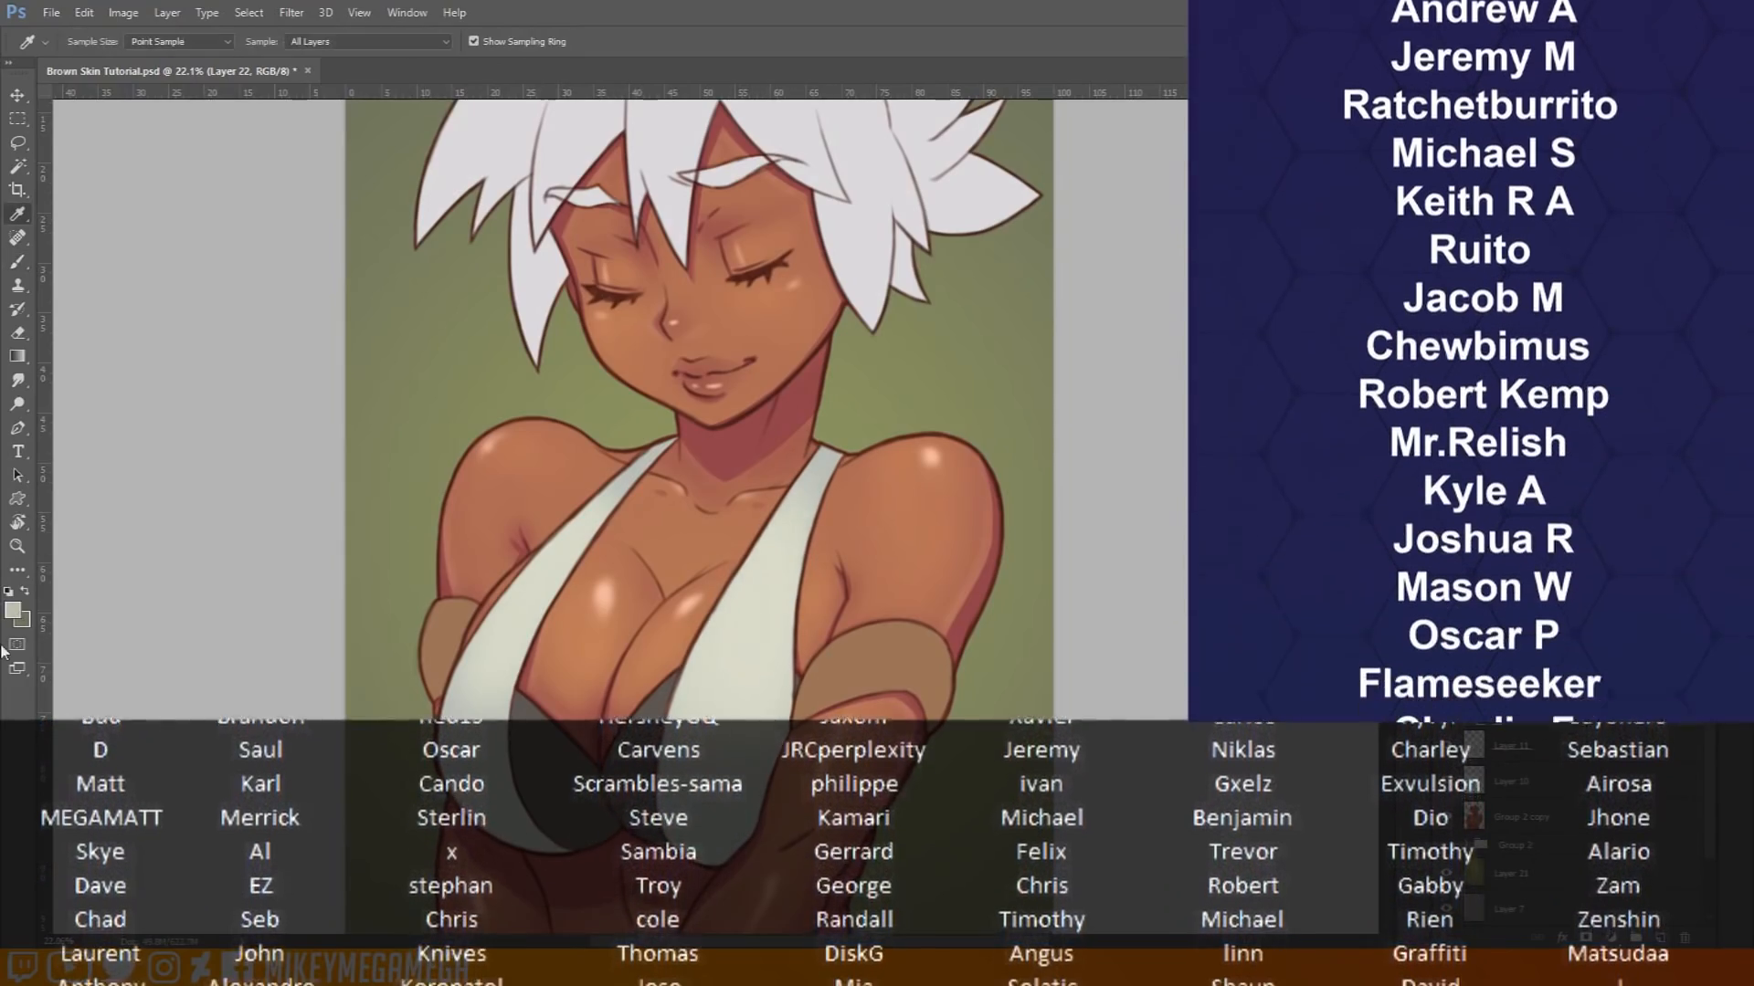
pyautogui.press('b')
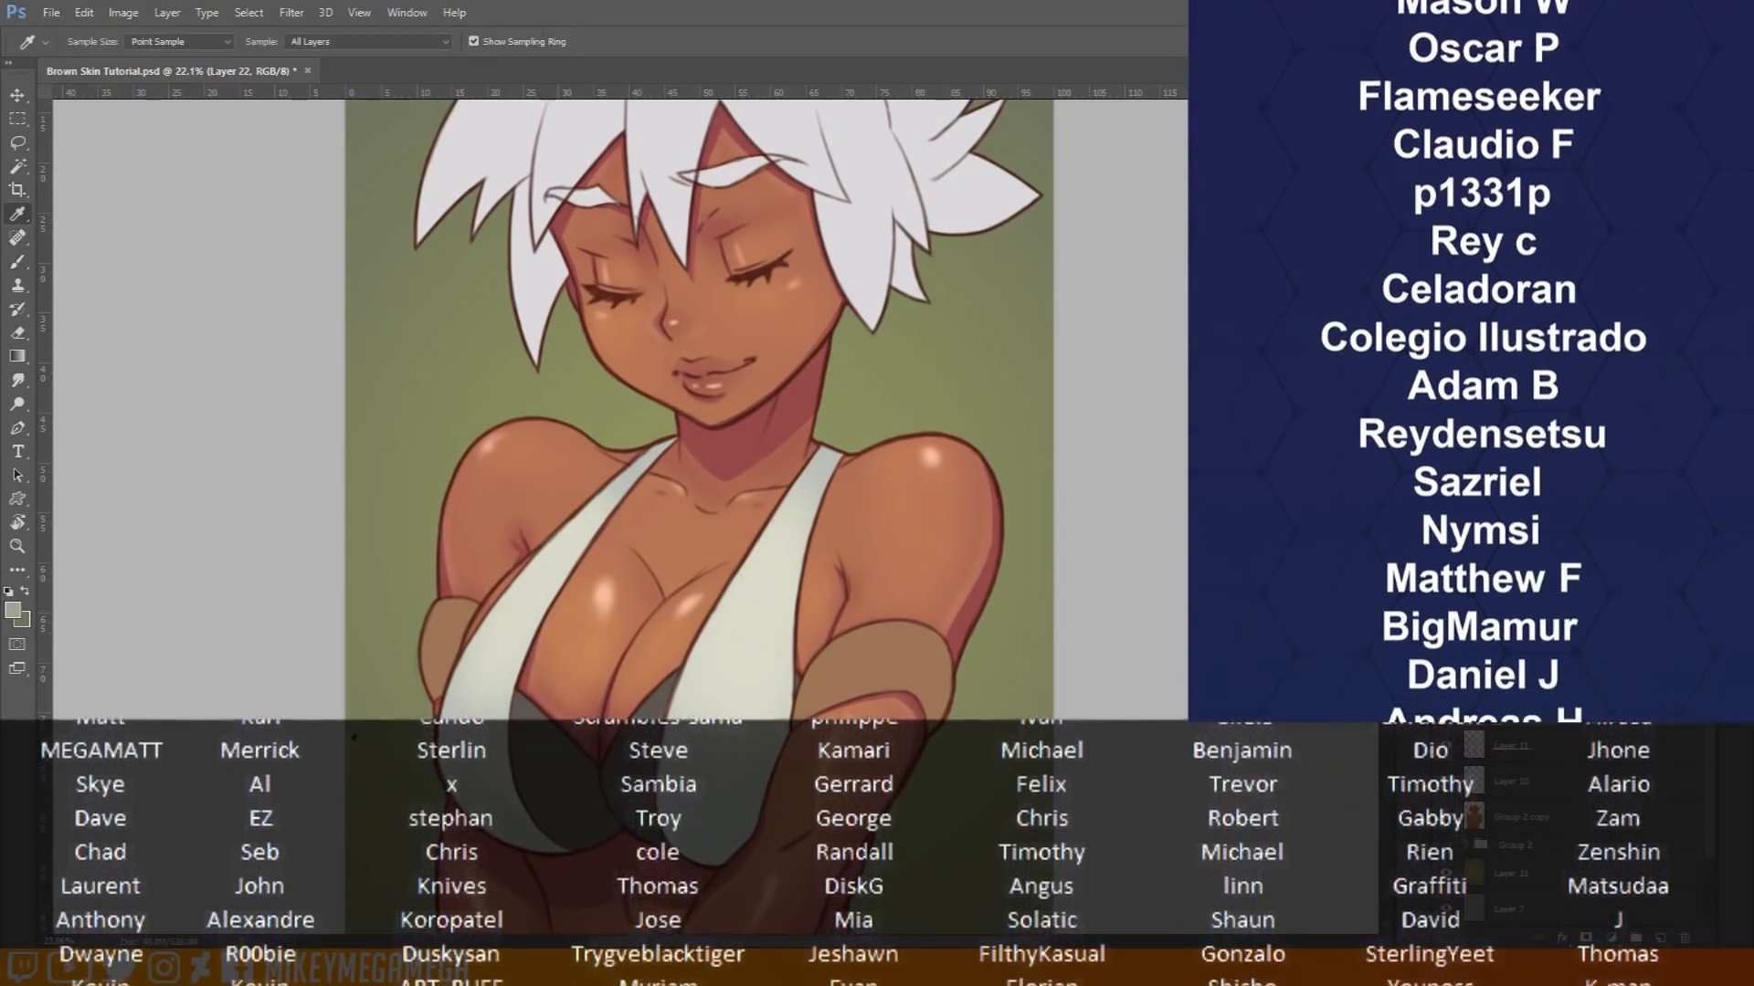
pyautogui.hotkey('ctrl', 'shift', 'alt', 'n')
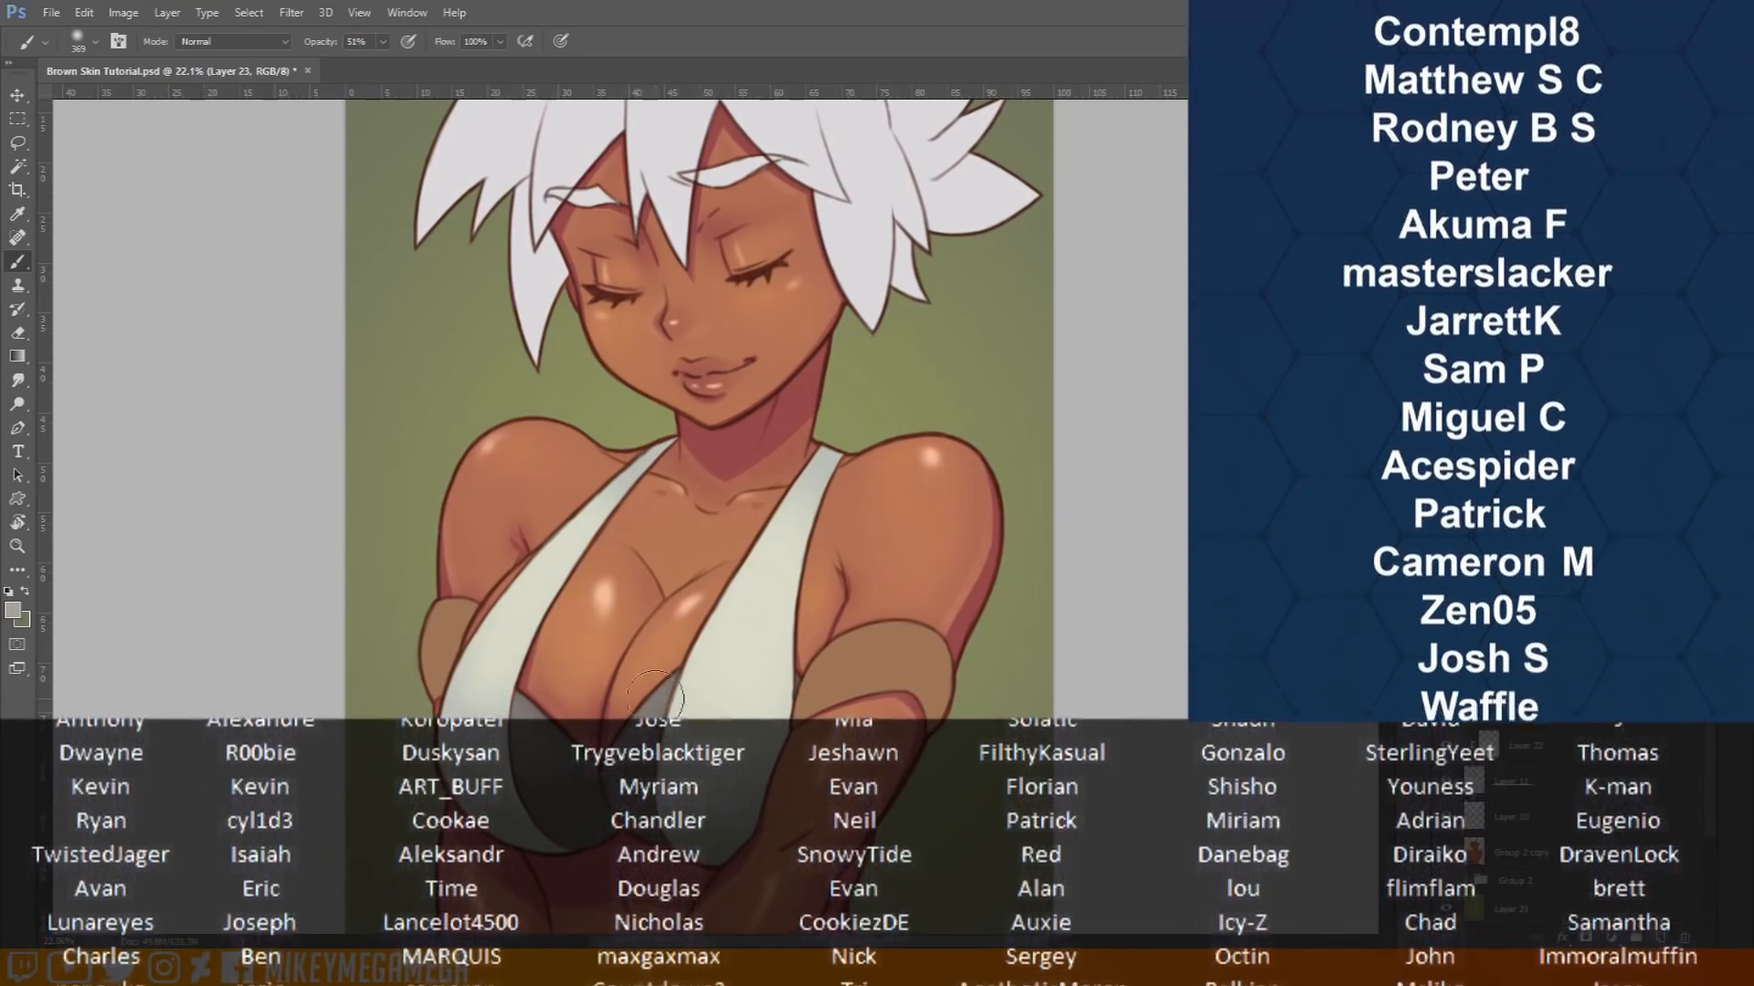
# Step: Tint the outer tips of the white hair with a large soft brownish brush on a new layer clipped to Layer 9
pyautogui.scroll(3, 740, 776)
pyautogui.click(1553, 639)
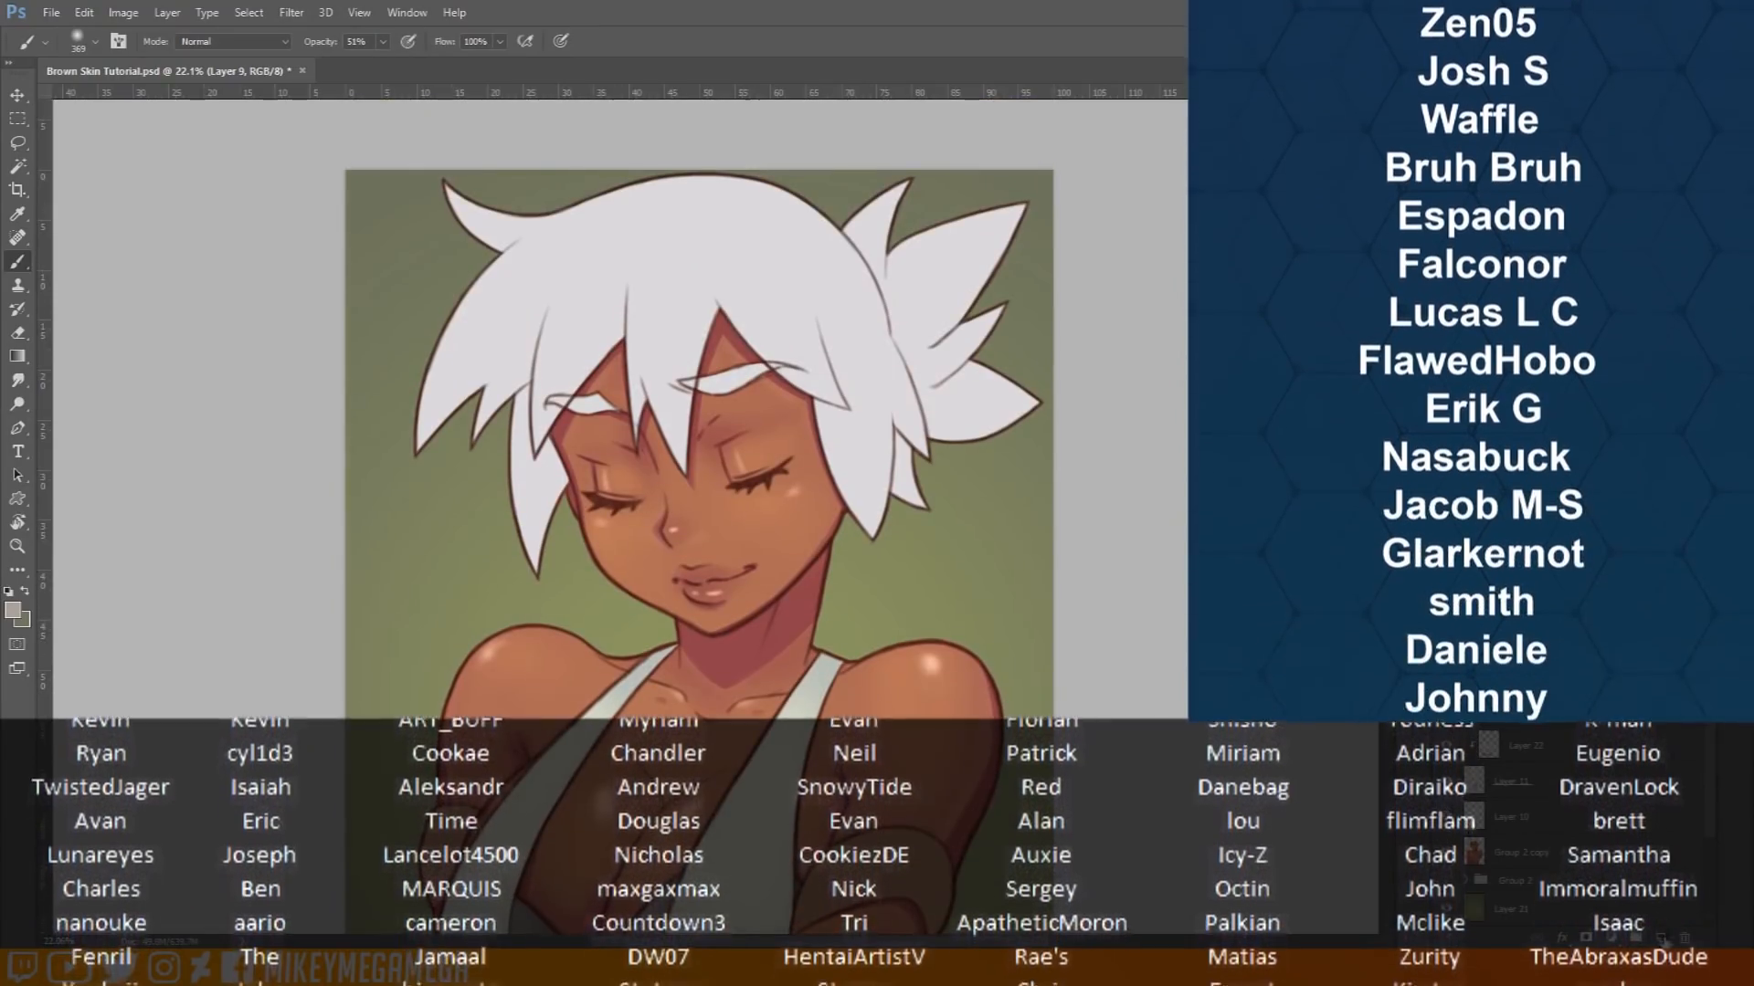
pyautogui.rightClick(1014, 430)
pyautogui.click(1105, 464)
pyautogui.moveTo(913, 466); pyautogui.dragTo(1023, 353)
pyautogui.moveTo(475, 447); pyautogui.dragTo(564, 532)
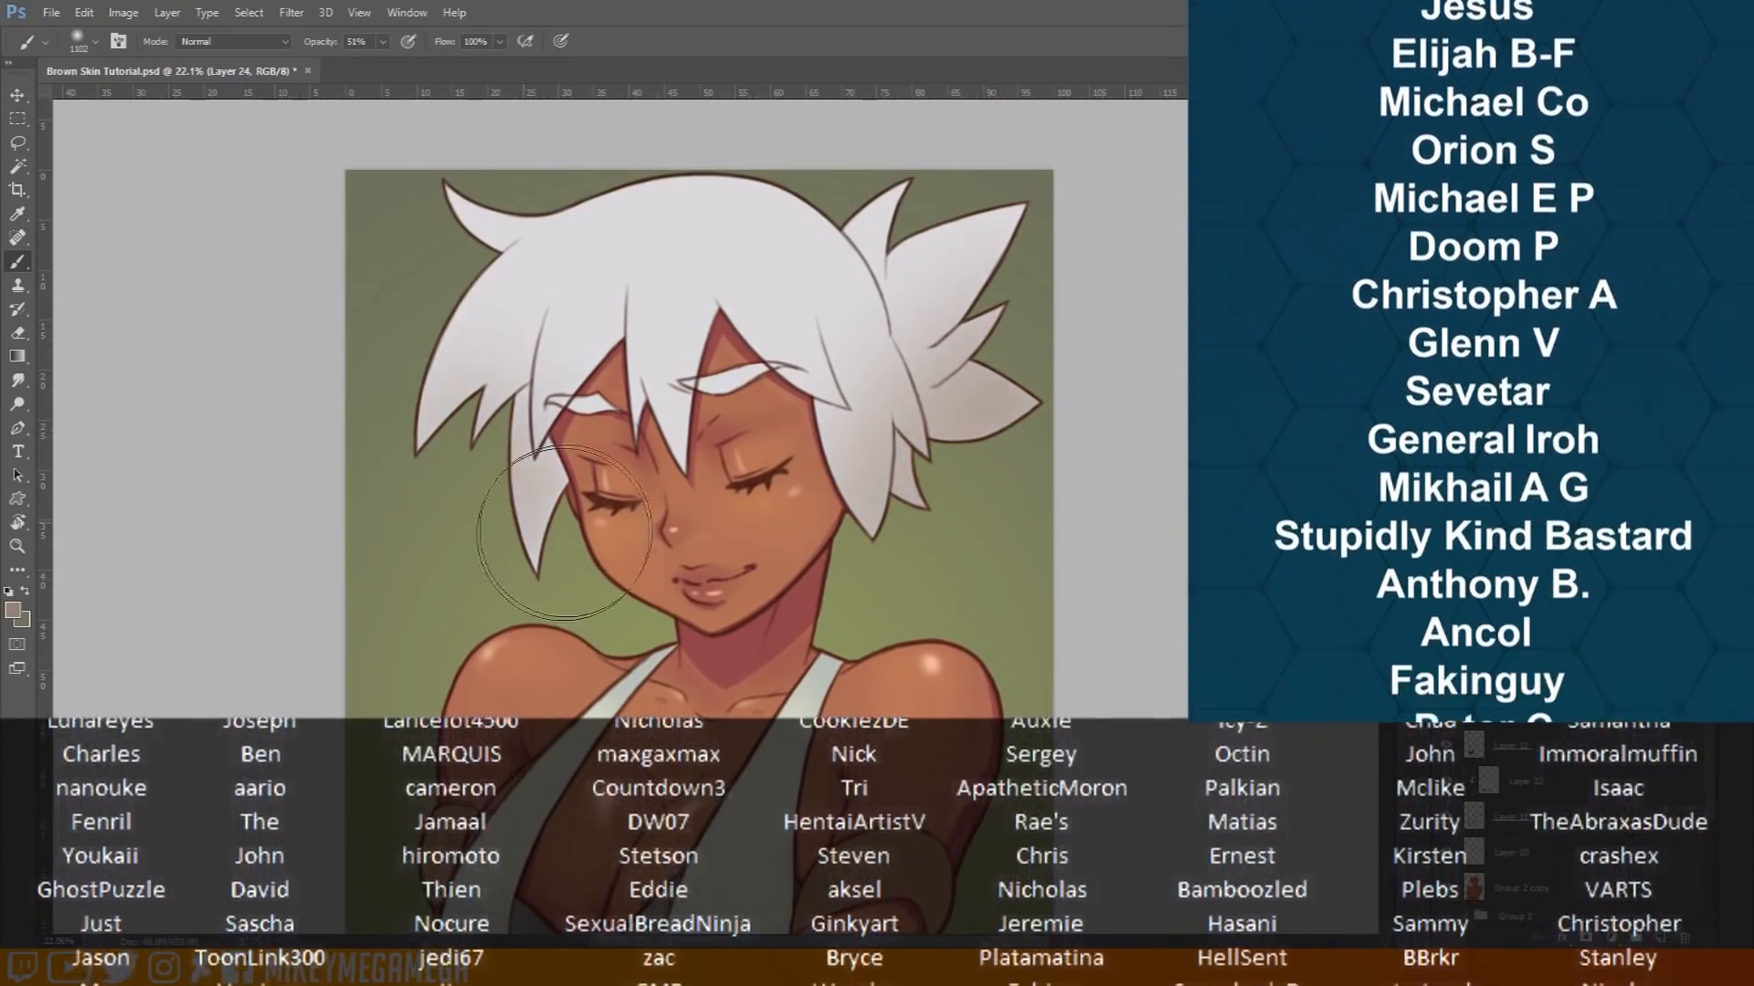
pyautogui.scroll(1, 699, 438)
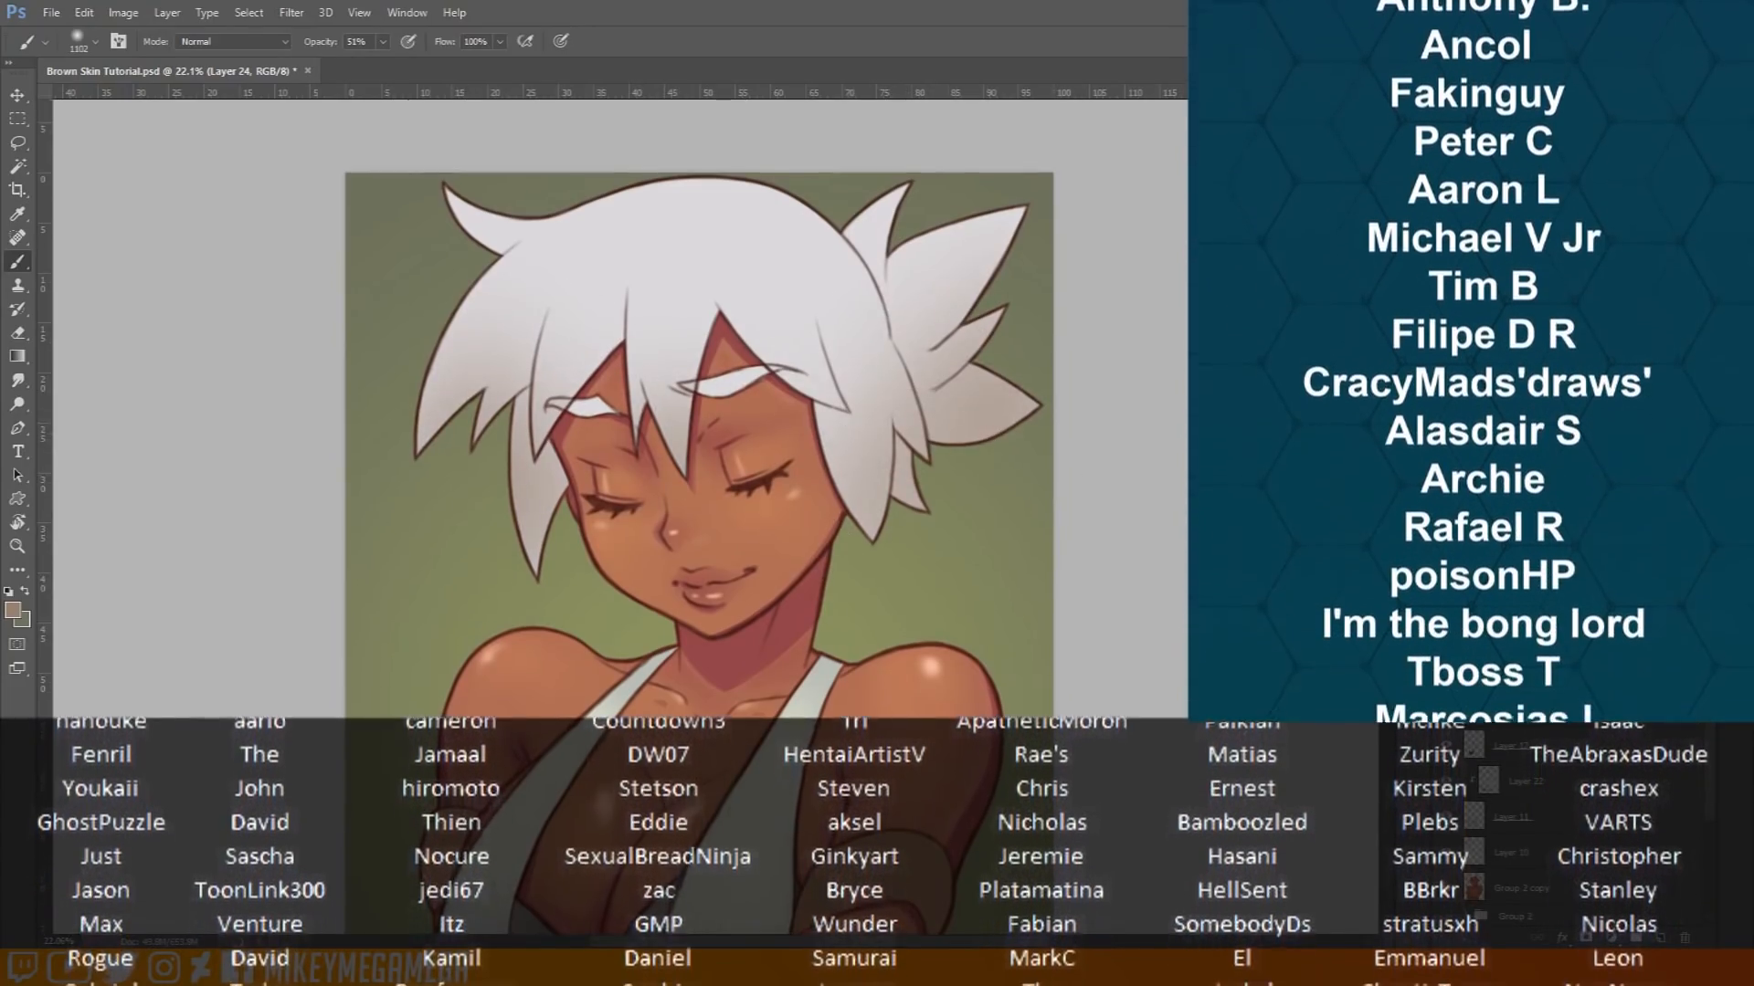
# Step: Paint both armbands golden orange with a smaller soft brush on a new layer clipped to Layer 13
pyautogui.scroll(-3, 791, 580)
pyautogui.scroll(-2, 791, 580)
pyautogui.click(1516, 711)
pyautogui.moveTo(735, 466)
pyautogui.mouseDown()
pyautogui.moveTo(790, 497)
pyautogui.moveTo(608, 461)
pyautogui.mouseUp()
pyautogui.scroll(-1, 1059, 396)
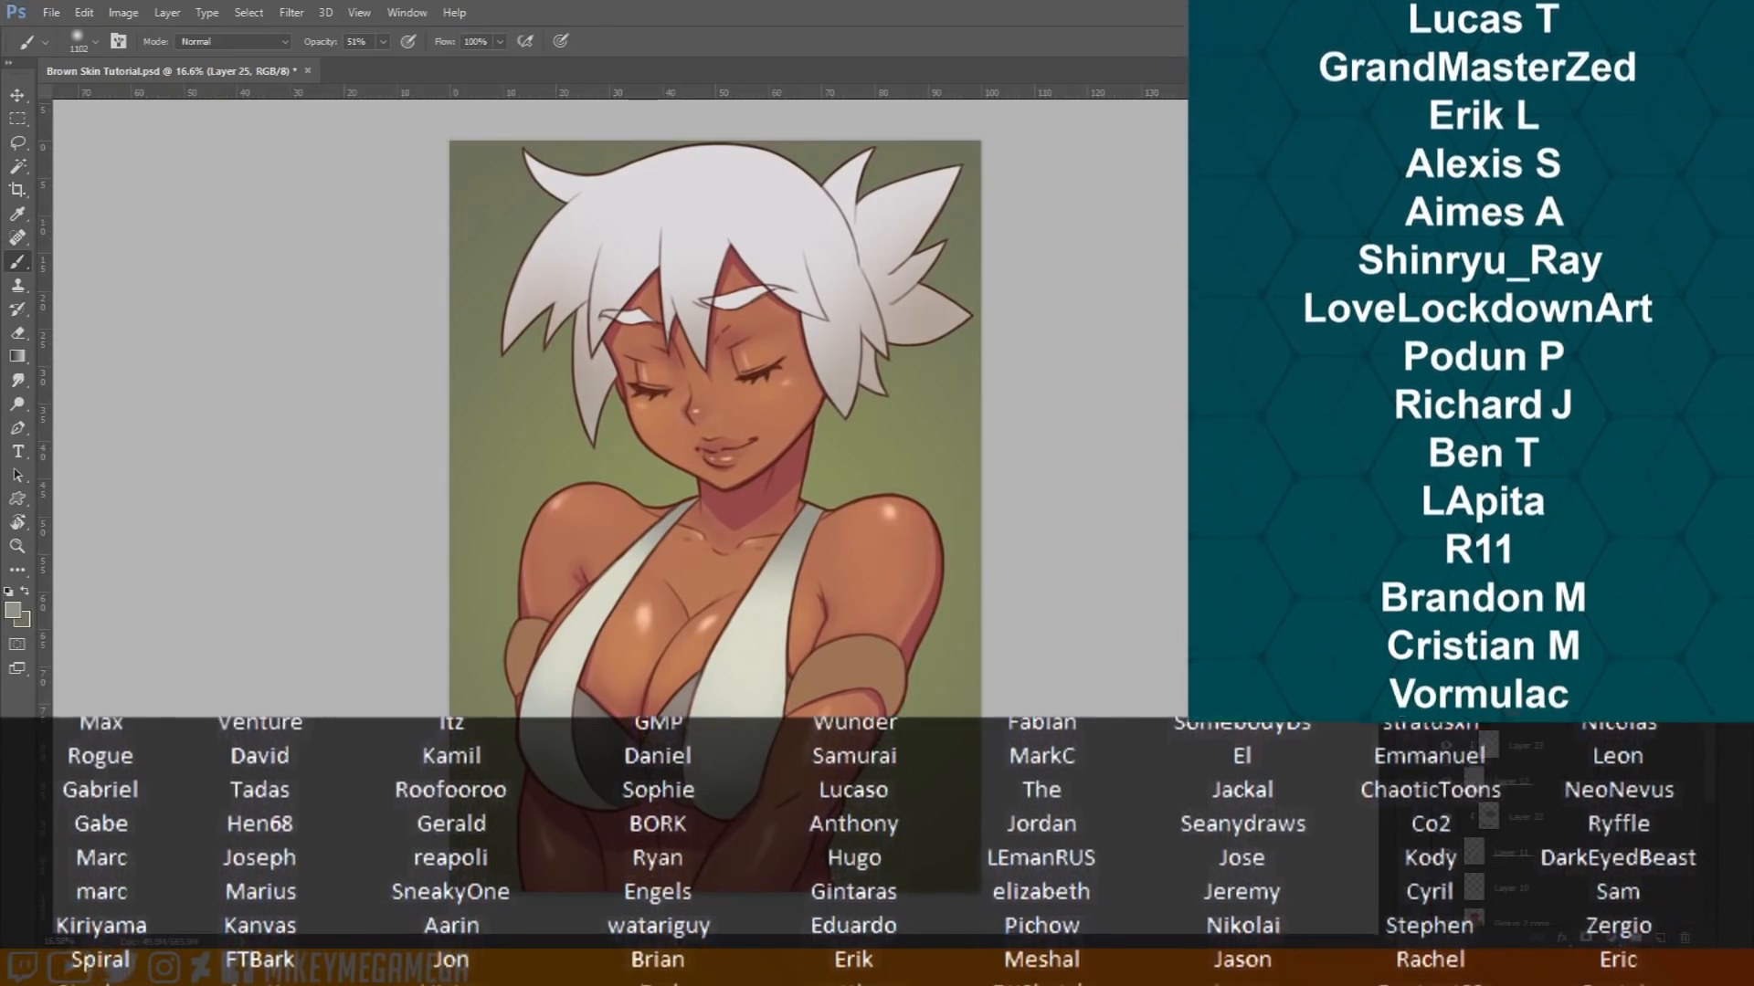
pyautogui.scroll(2, 700, 402)
pyautogui.rightClick(950, 674)
pyautogui.moveTo(1122, 705); pyautogui.dragTo(1088, 704)
pyautogui.moveTo(881, 685); pyautogui.dragTo(827, 680)
pyautogui.moveTo(489, 653); pyautogui.dragTo(466, 680)
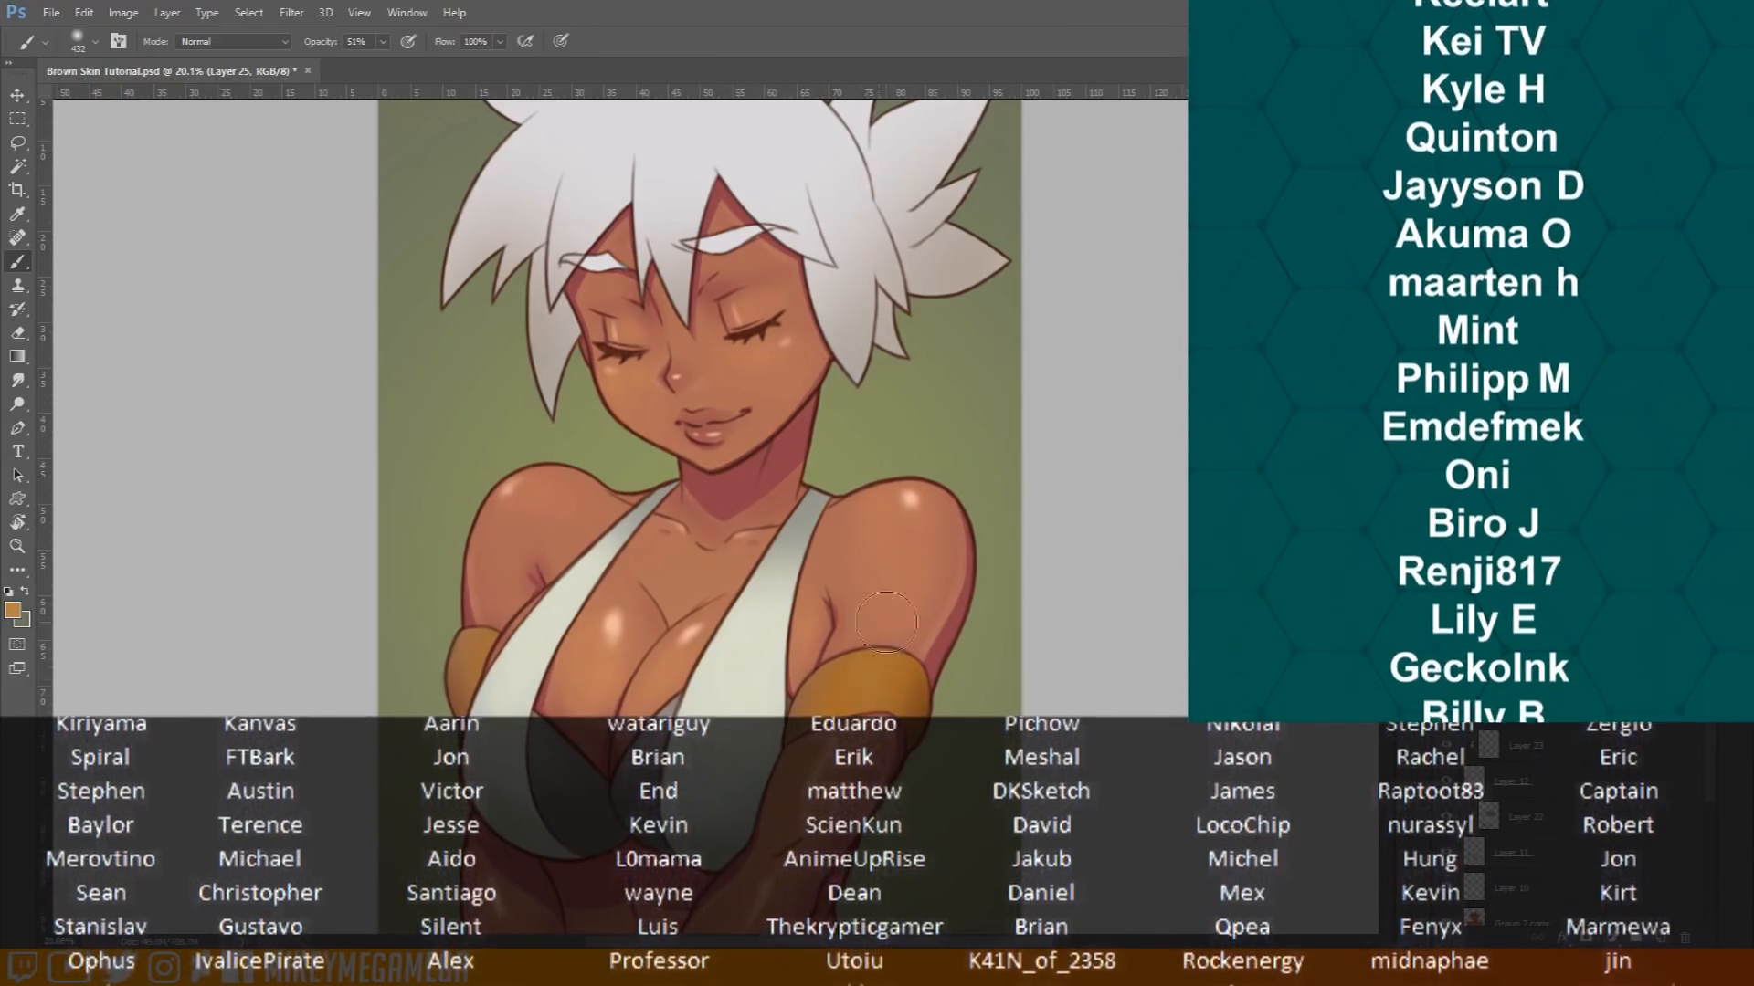
pyautogui.moveTo(891, 680); pyautogui.dragTo(826, 685)
pyautogui.moveTo(484, 649); pyautogui.dragTo(461, 681)
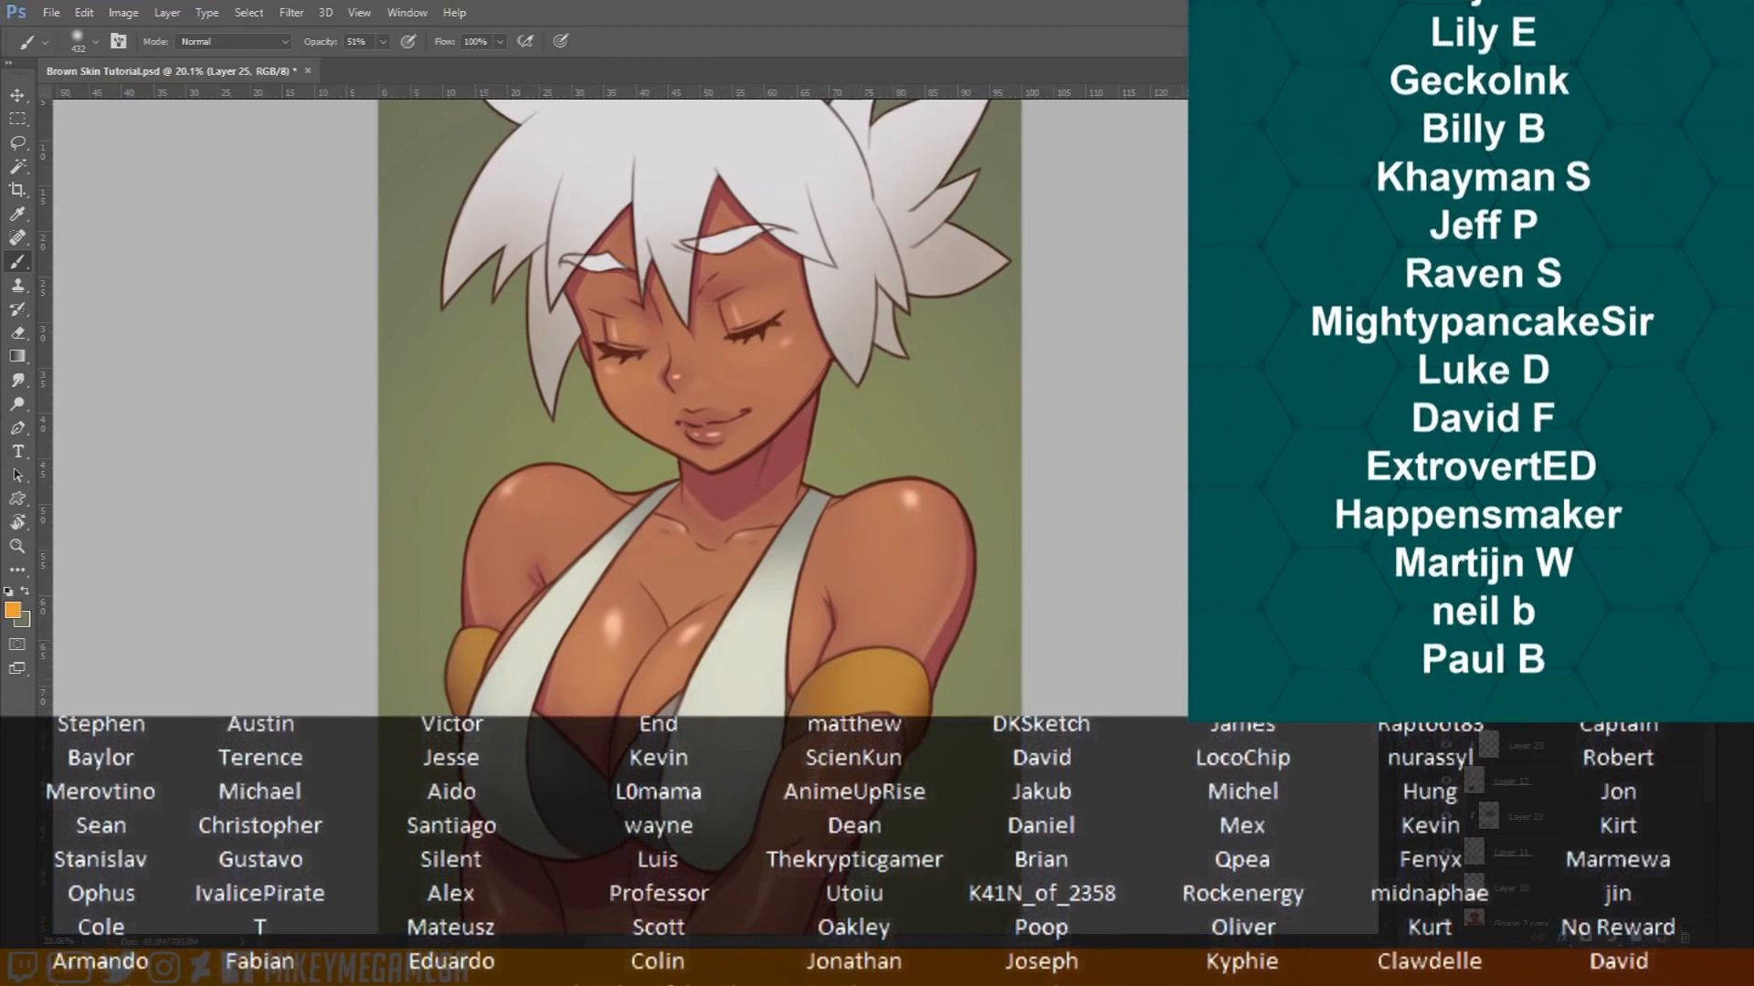
# Step: Add bright yellow metallic highlights to both golden armbands
pyautogui.moveTo(888, 654); pyautogui.dragTo(870, 708)
pyautogui.click(1577, 101)
pyautogui.moveTo(474, 662); pyautogui.dragTo(477, 626)
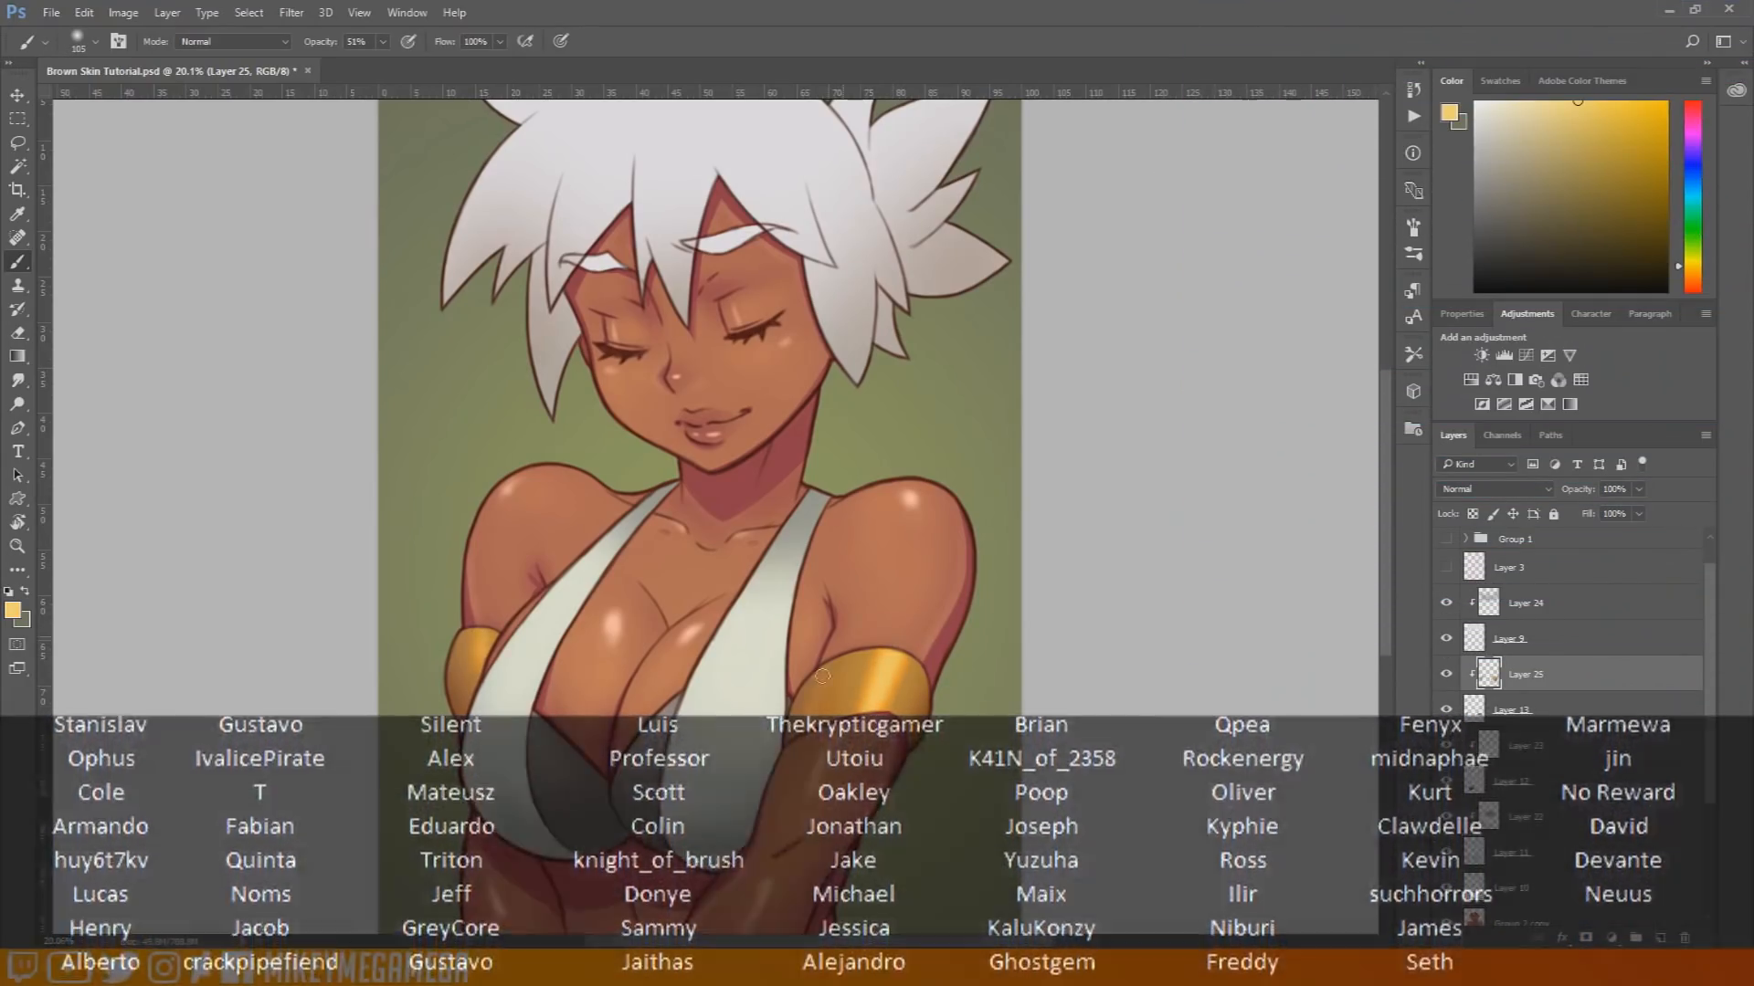
pyautogui.scroll(-1, 792, 257)
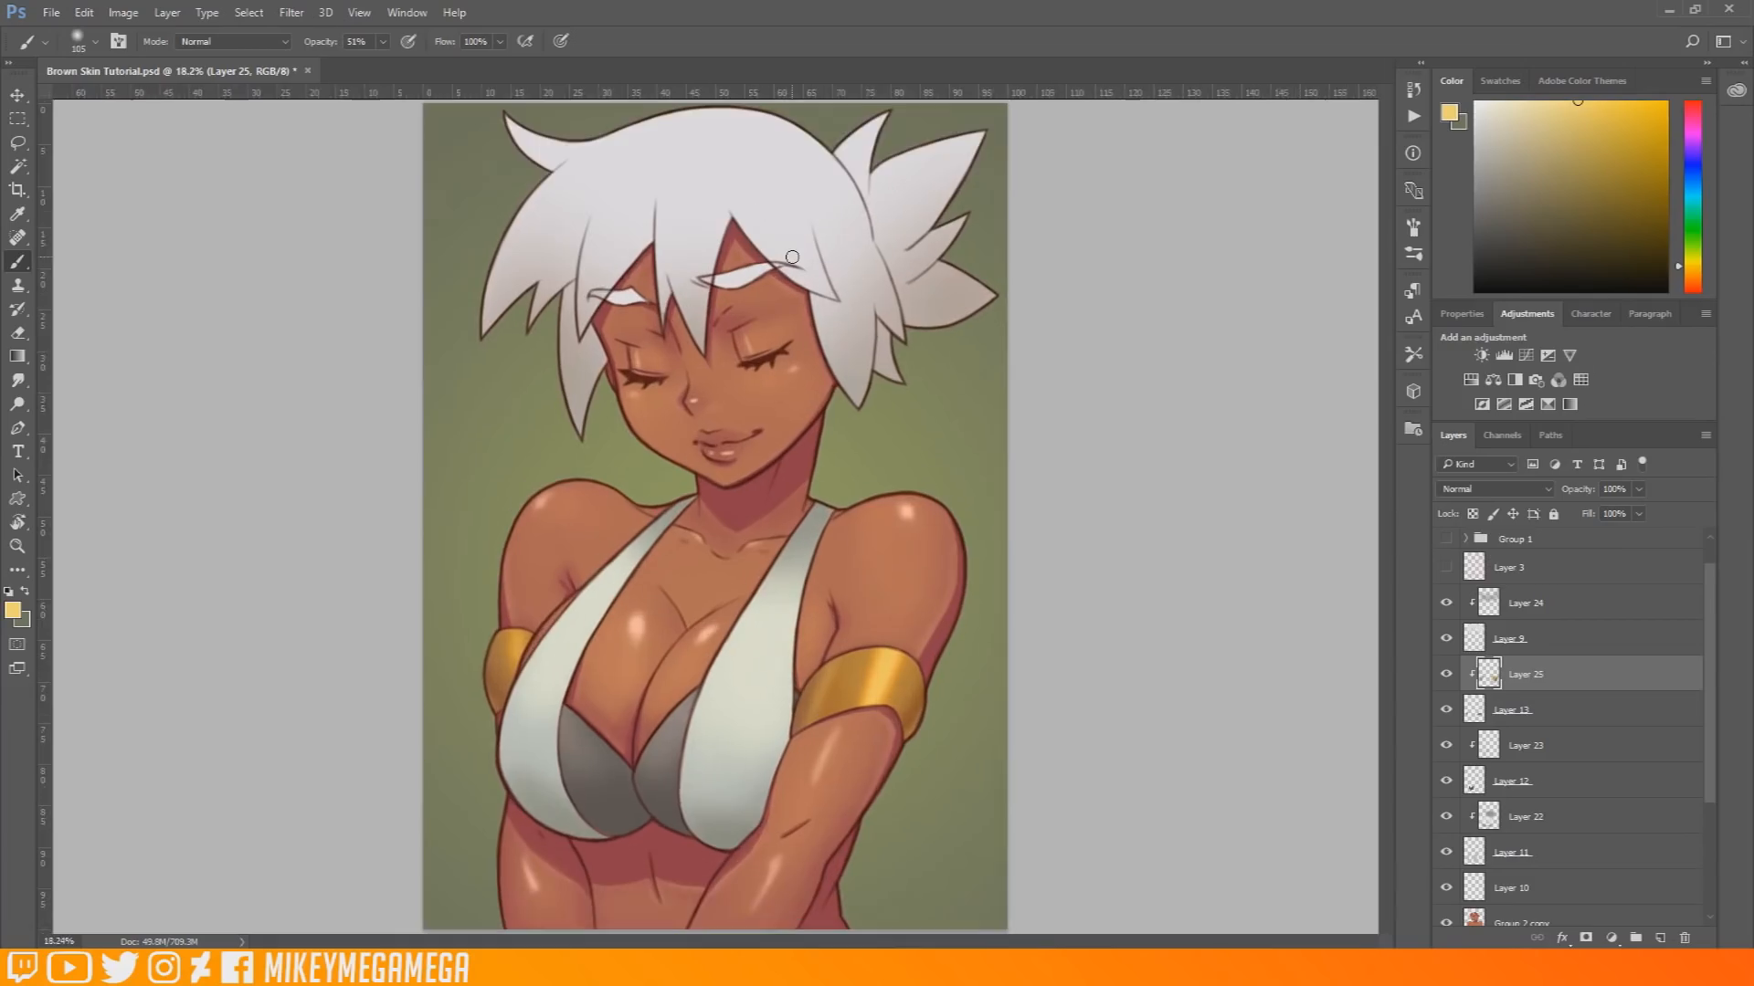
# Step: Duplicate the Lines layer as Lines copy
pyautogui.moveTo(1706, 628); pyautogui.dragTo(1706, 594)
pyautogui.click(1554, 554)
pyautogui.rightClick(1577, 553)
pyautogui.click(1385, 196)
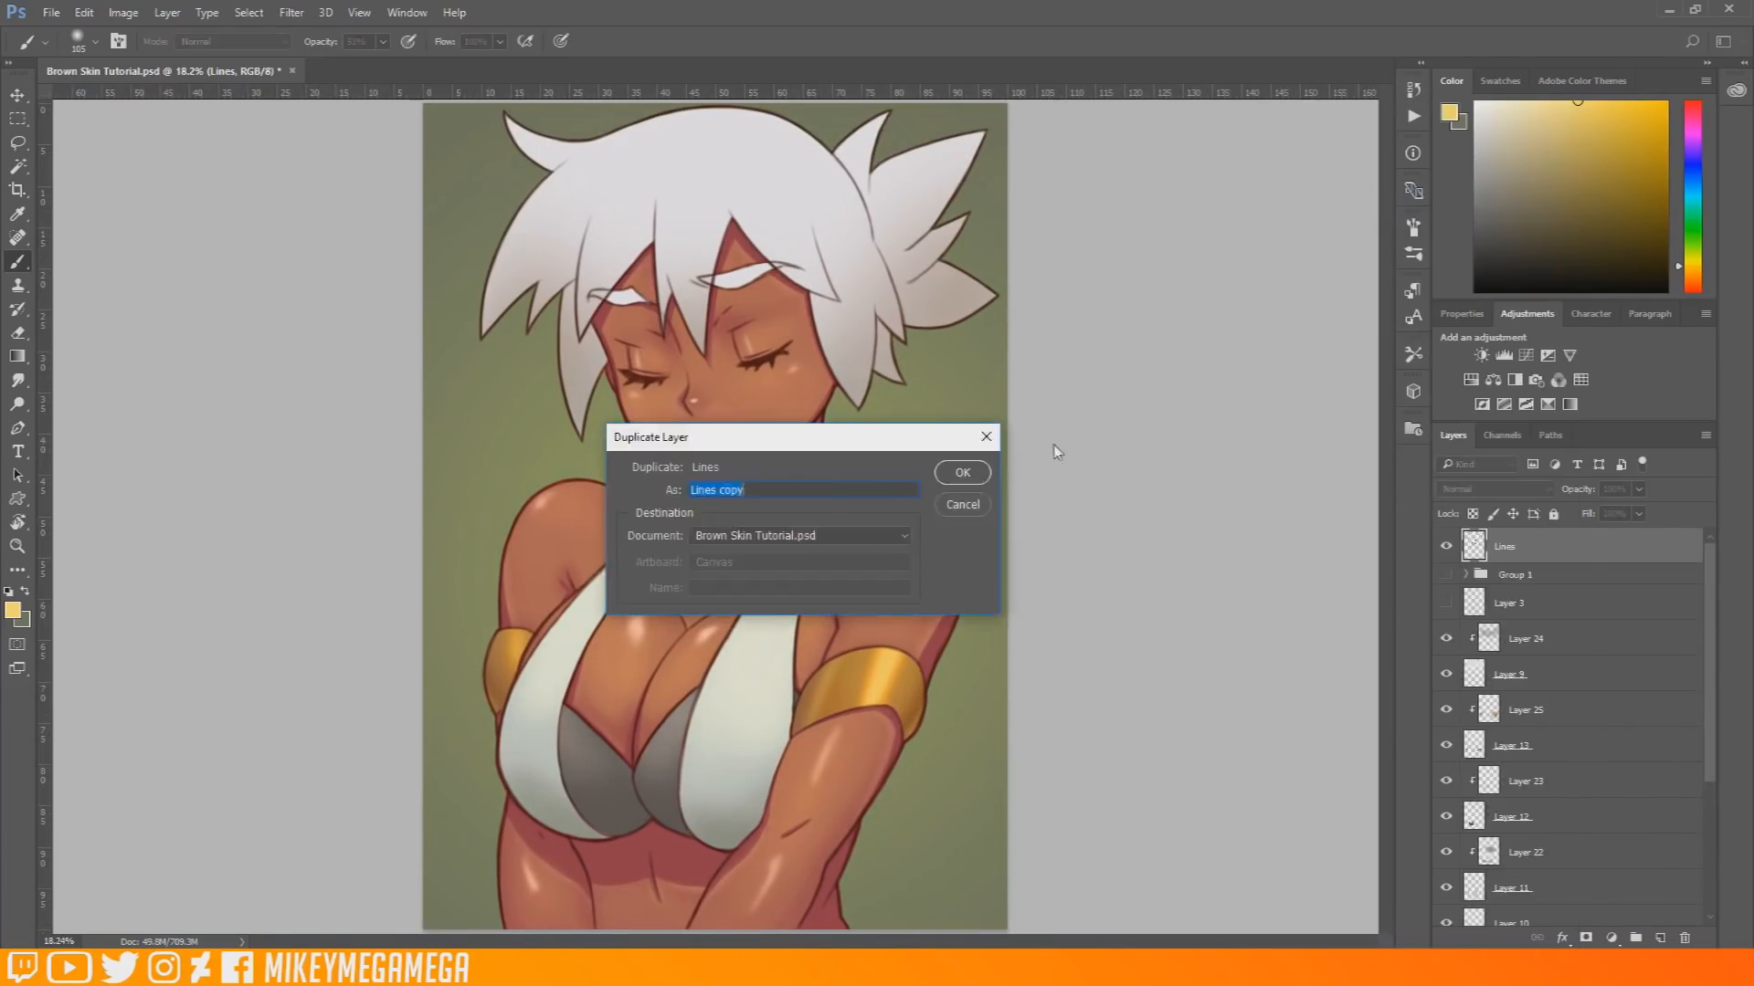
pyautogui.click(961, 471)
# Step: Apply a Lens Blur with radius 42 to the Lines copy layer
pyautogui.click(290, 13)
pyautogui.moveTo(380, 222)
pyautogui.click(571, 300)
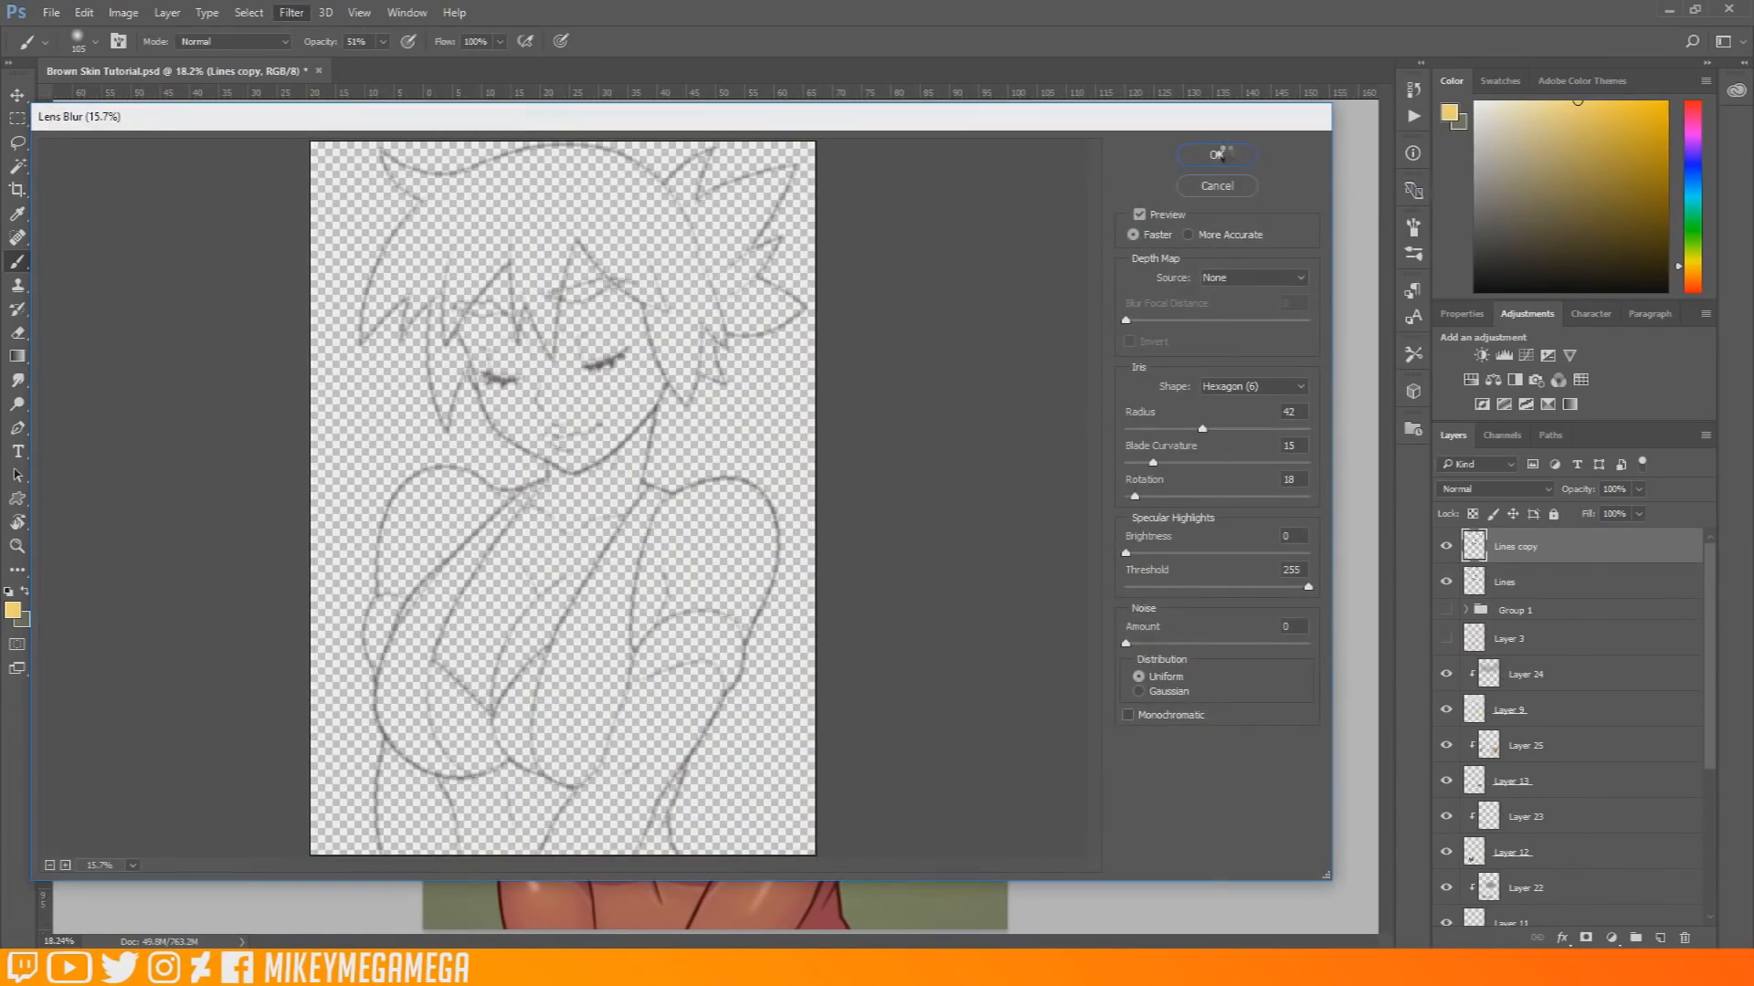
pyautogui.press('Return')
# Step: Try blend modes on the blurred line copy, settling on Color Dodge at 29% opacity
pyautogui.click(1547, 489)
pyautogui.click(1477, 636)
pyautogui.click(1639, 488)
pyautogui.click(1547, 490)
pyautogui.click(1477, 570)
pyautogui.click(1639, 489)
pyautogui.moveTo(1640, 512); pyautogui.dragTo(1520, 524)
pyautogui.click(1549, 490)
pyautogui.click(1477, 636)
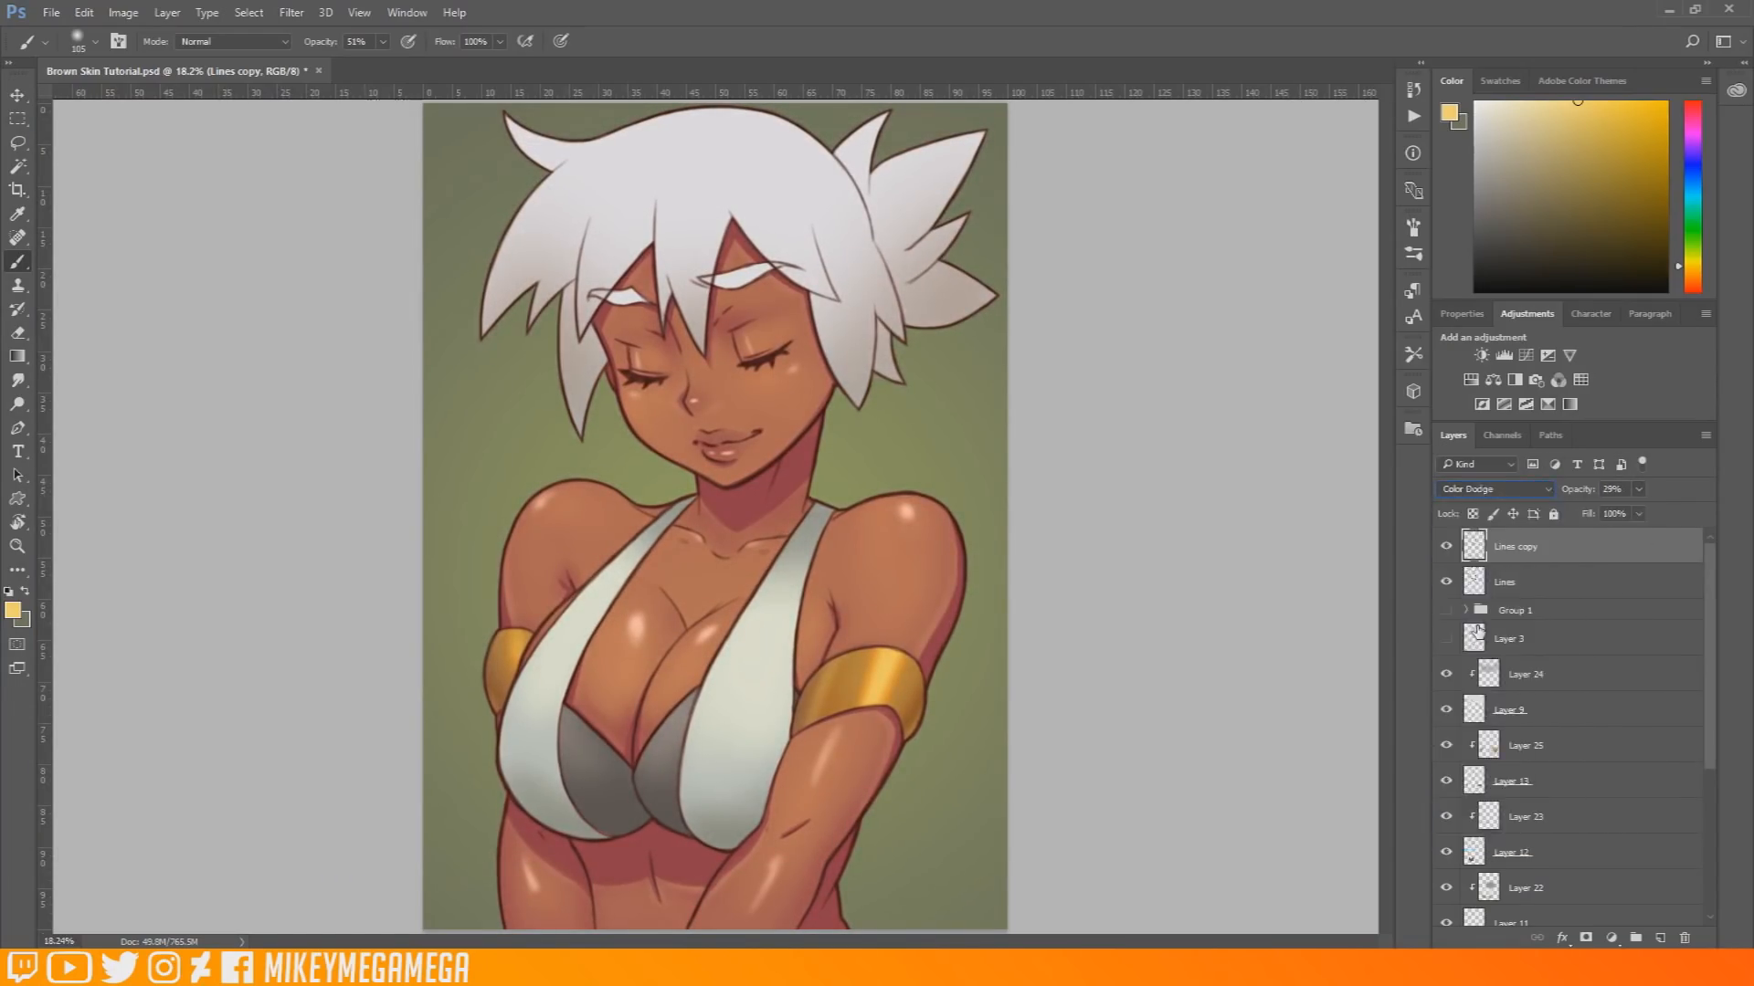